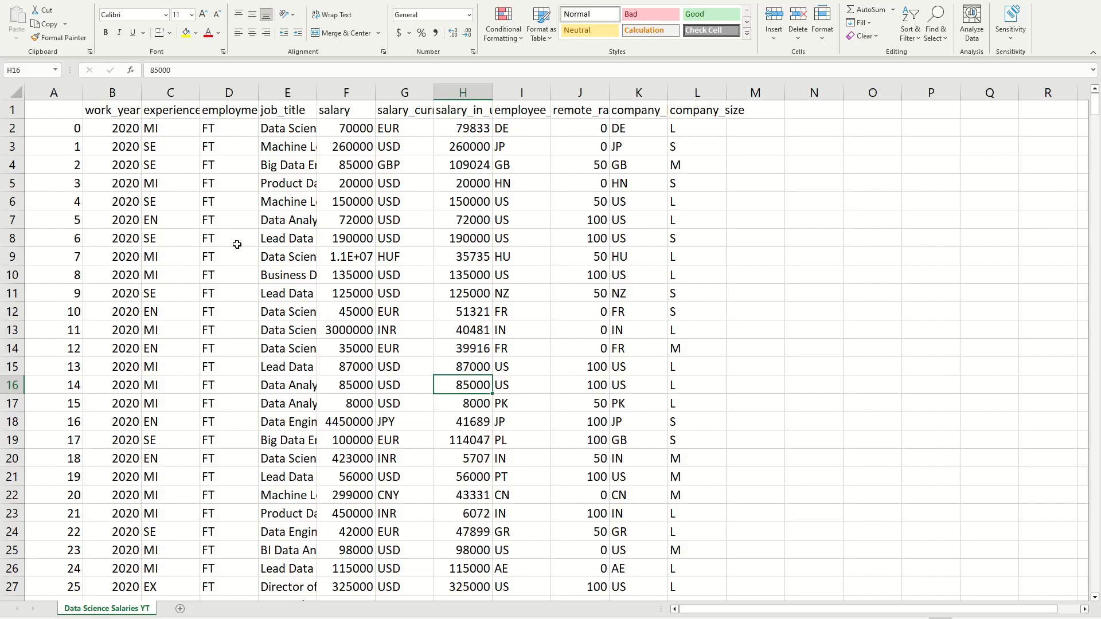
Step: Format the salary data range A1:L608 as a table with headers, using a light blue Medium banded style
{"action": "left_click", "coordinate": [350, 252]}
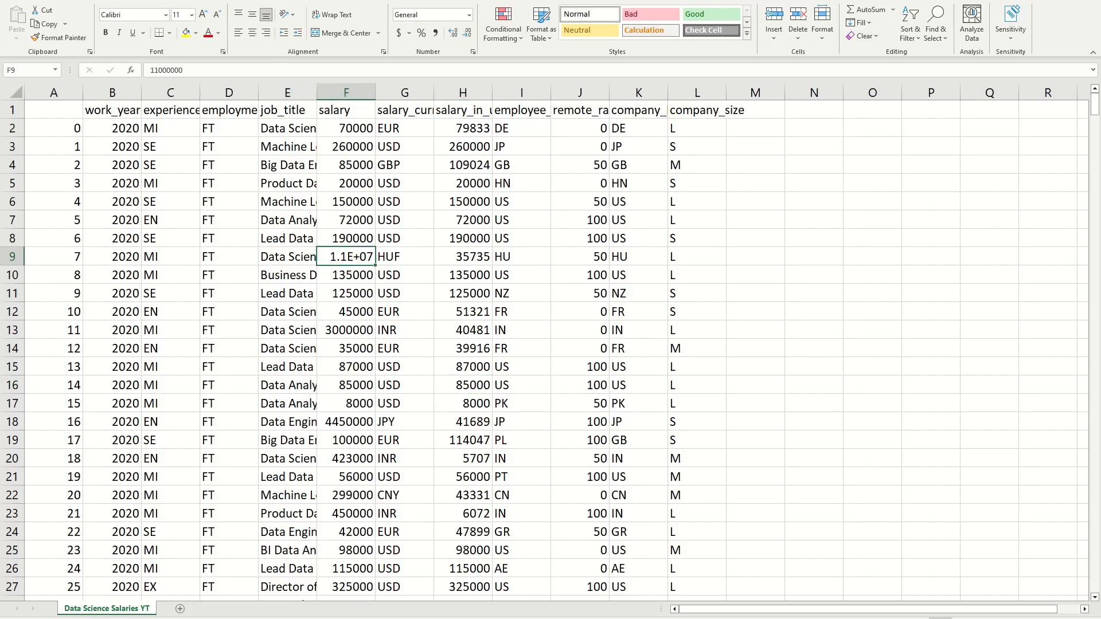
{"action": "left_click", "coordinate": [541, 26]}
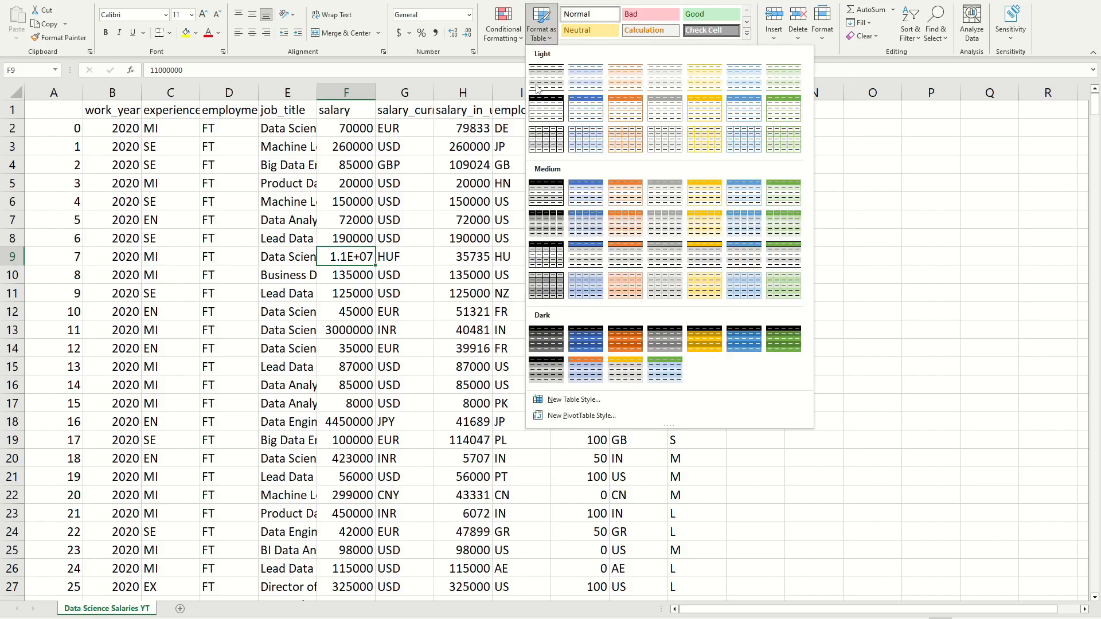
{"action": "left_click", "coordinate": [743, 223]}
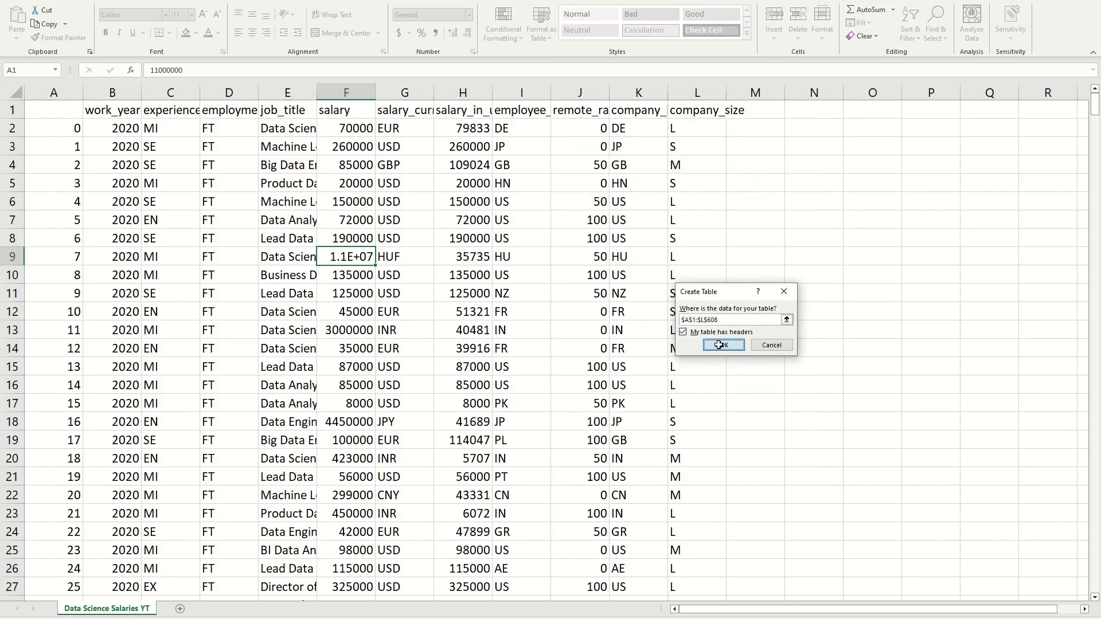
{"action": "left_click", "coordinate": [723, 351]}
{"action": "left_click", "coordinate": [275, 164]}
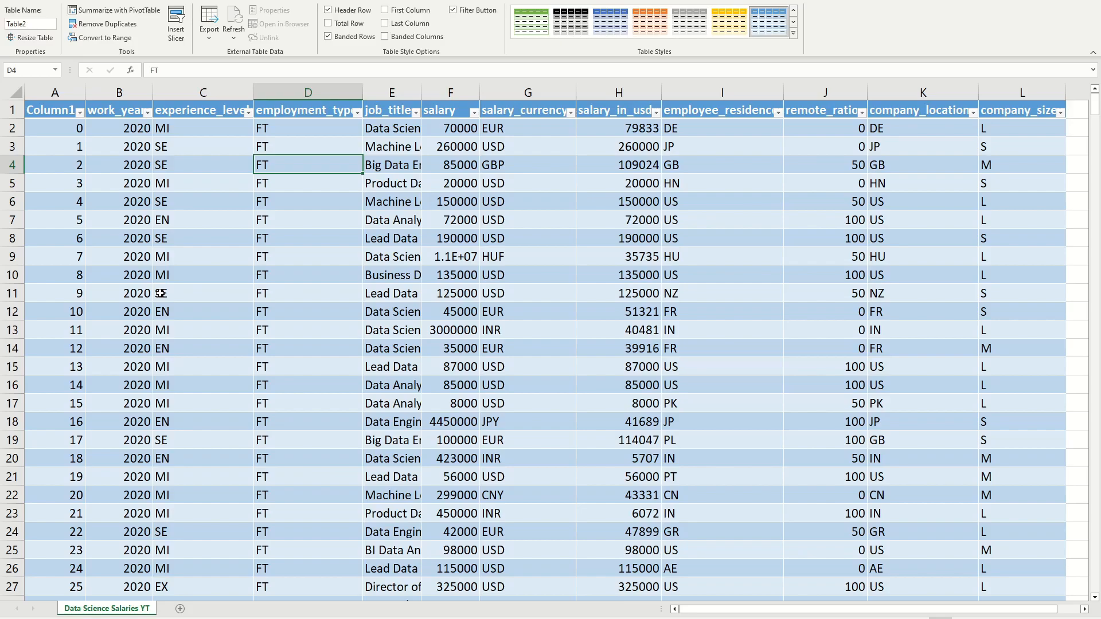
Step: Create a PivotTable from Table2 on a new worksheet
{"action": "left_click", "coordinate": [65, 311]}
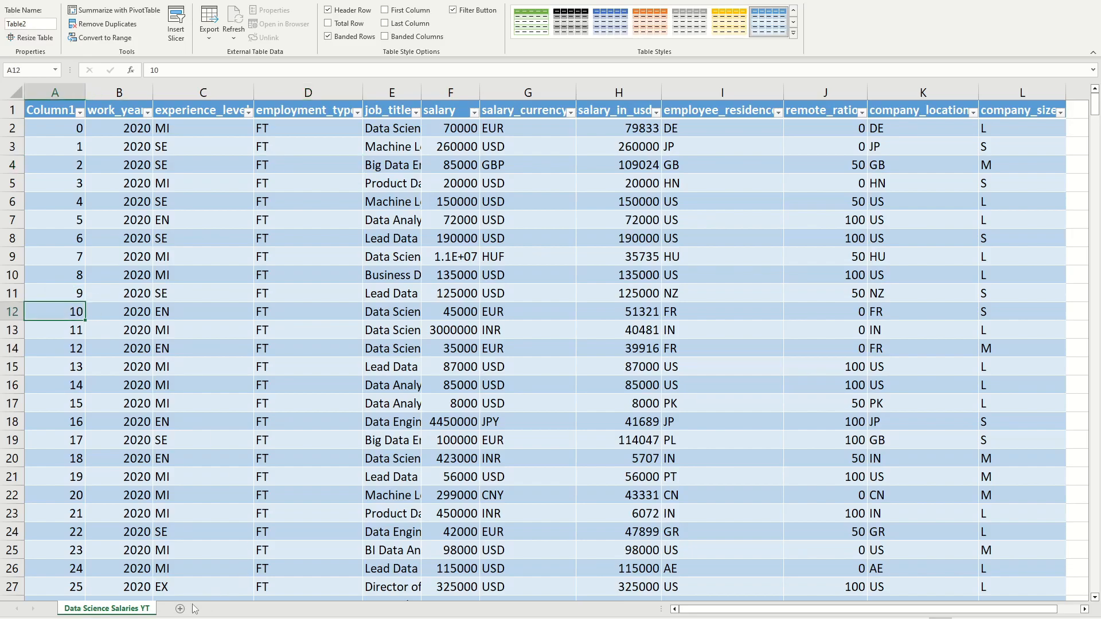
{"action": "left_click", "coordinate": [72, 4]}
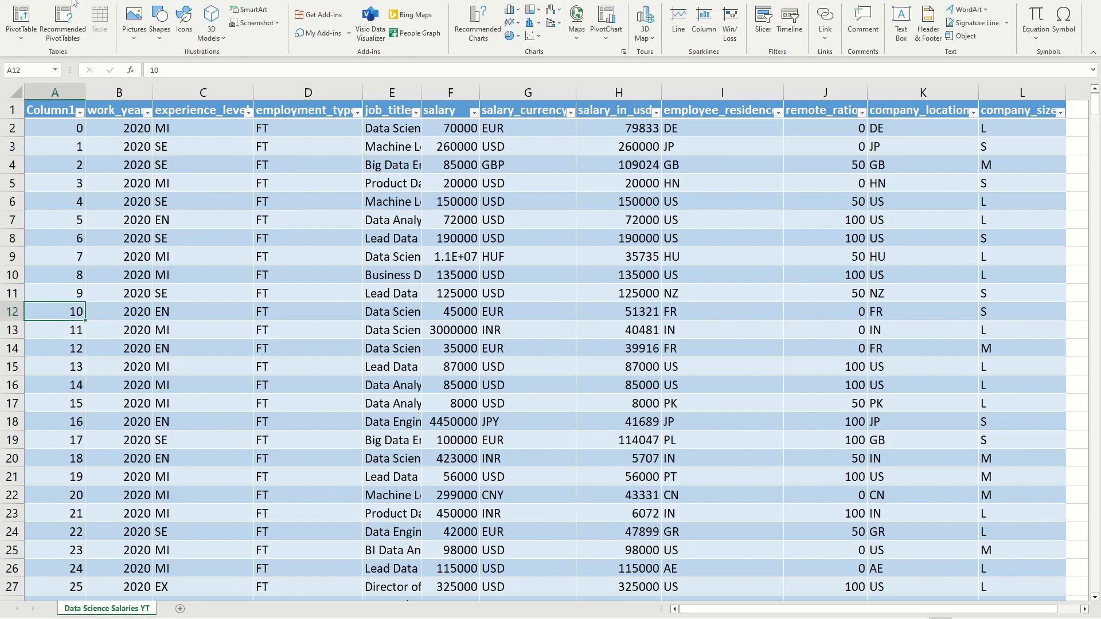
{"action": "left_click", "coordinate": [21, 21]}
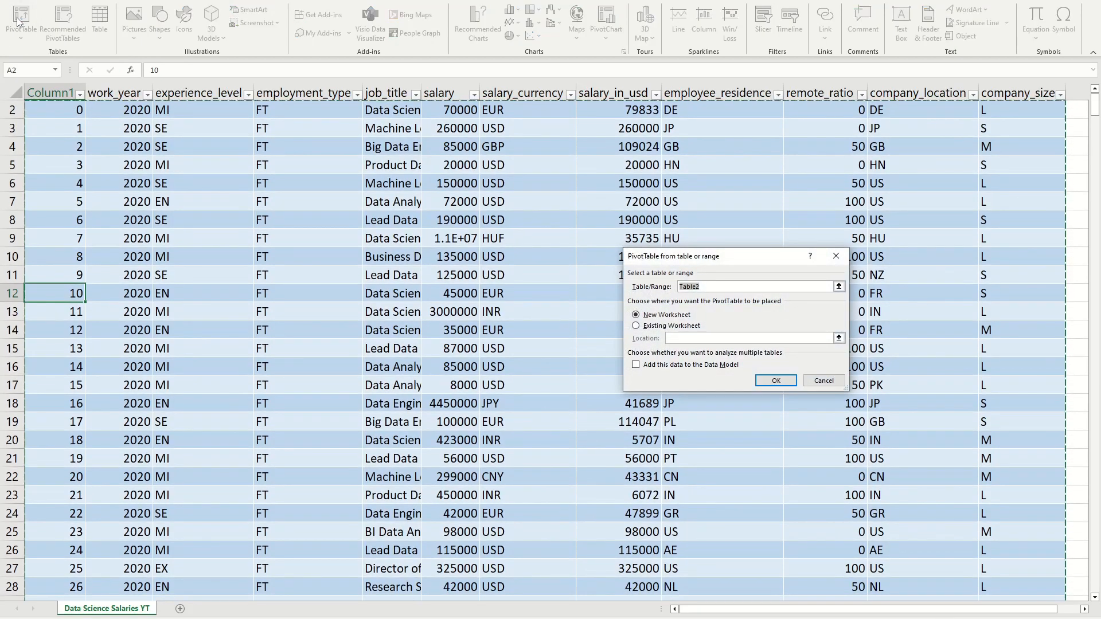
{"action": "left_click", "coordinate": [636, 325]}
{"action": "left_click", "coordinate": [636, 315]}
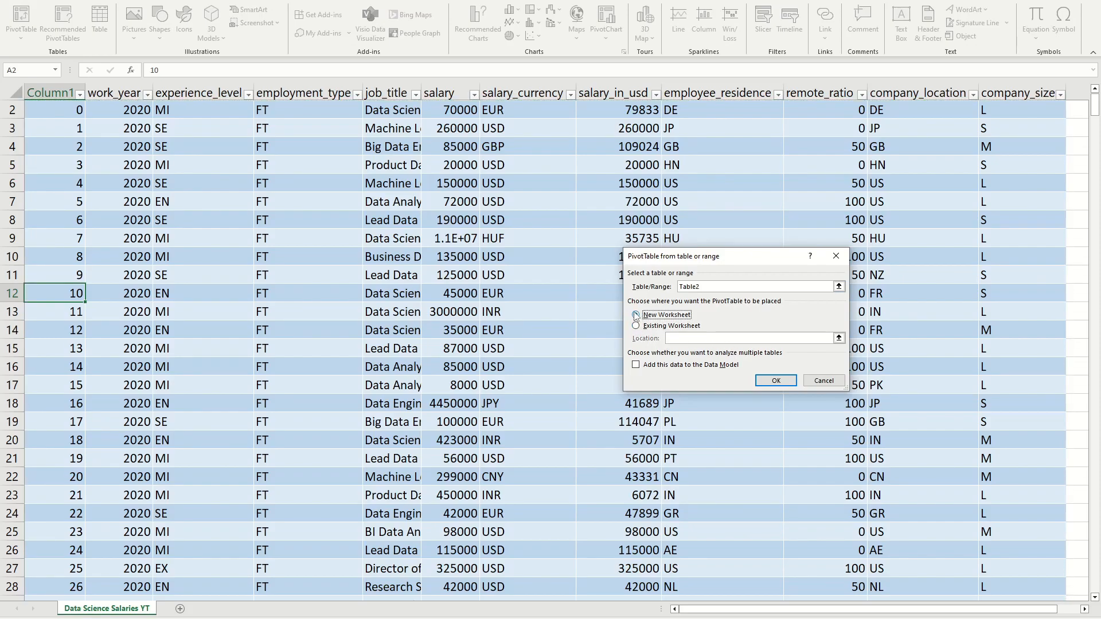
{"action": "left_click", "coordinate": [776, 381]}
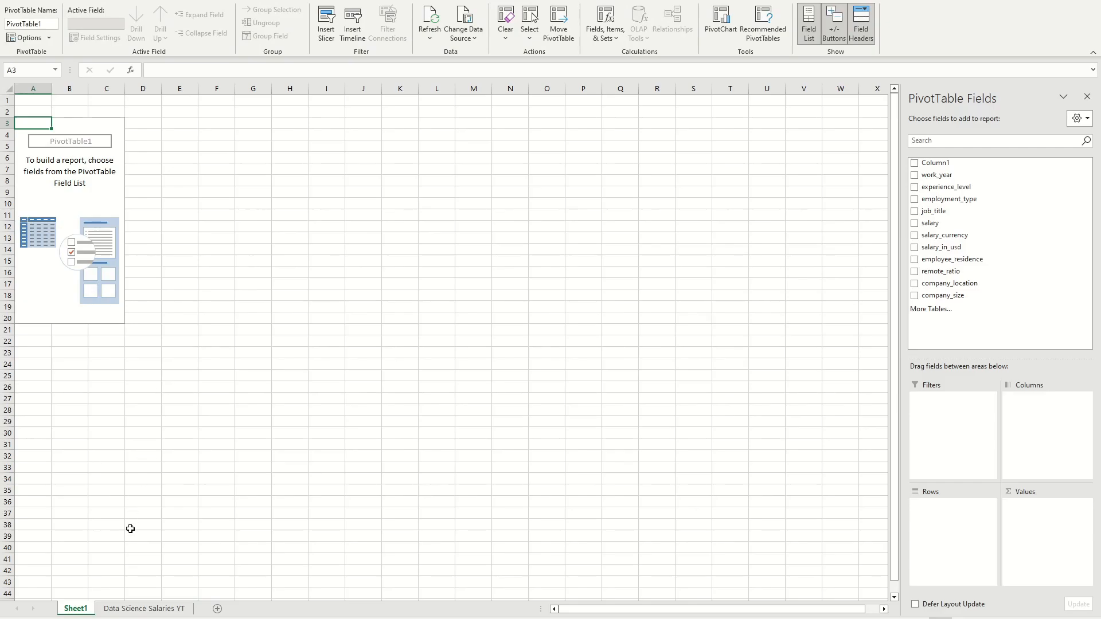
Step: Add job_title to the PivotTable rows and salary to its values
{"action": "left_click", "coordinate": [90, 189]}
{"action": "left_click", "coordinate": [76, 125]}
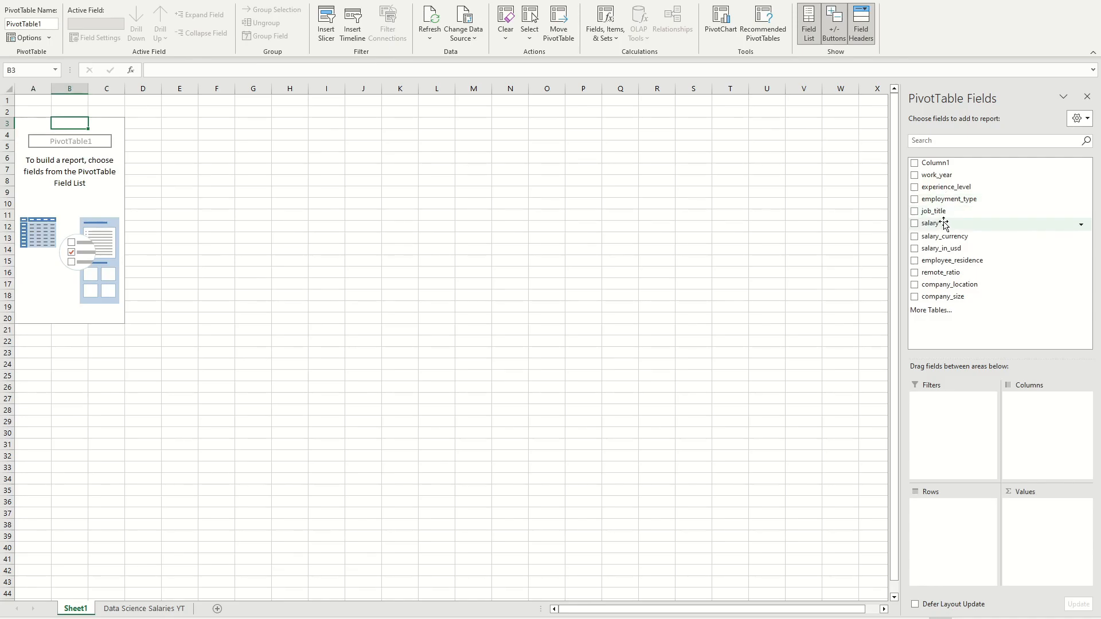
{"action": "left_click_drag", "start_coordinate": [934, 211], "coordinate": [968, 518]}
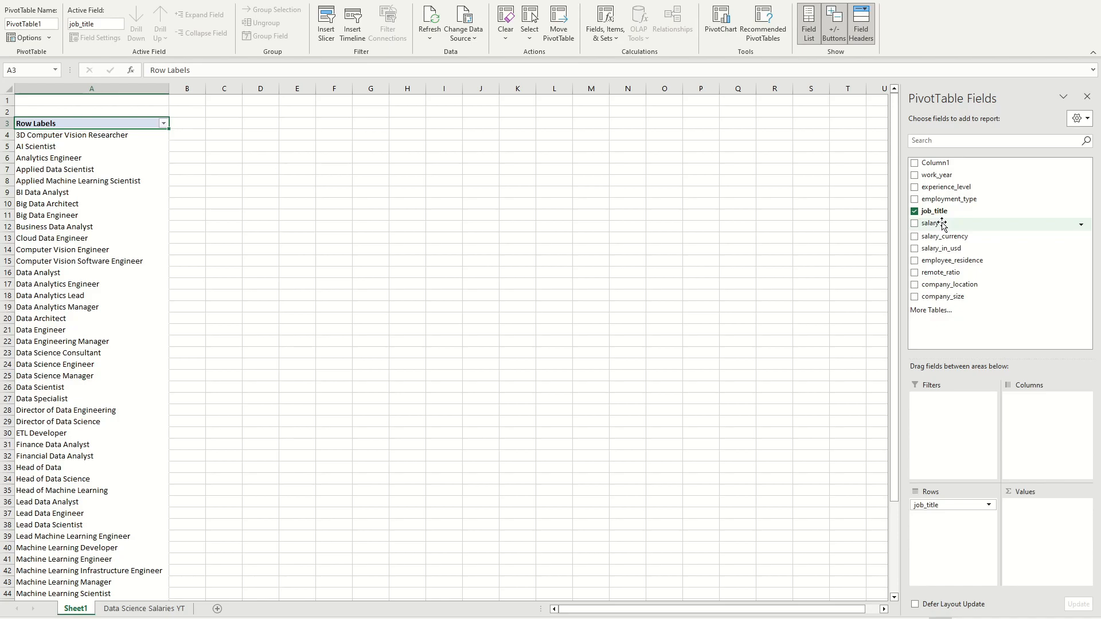
{"action": "left_click_drag", "start_coordinate": [942, 224], "coordinate": [1021, 515]}
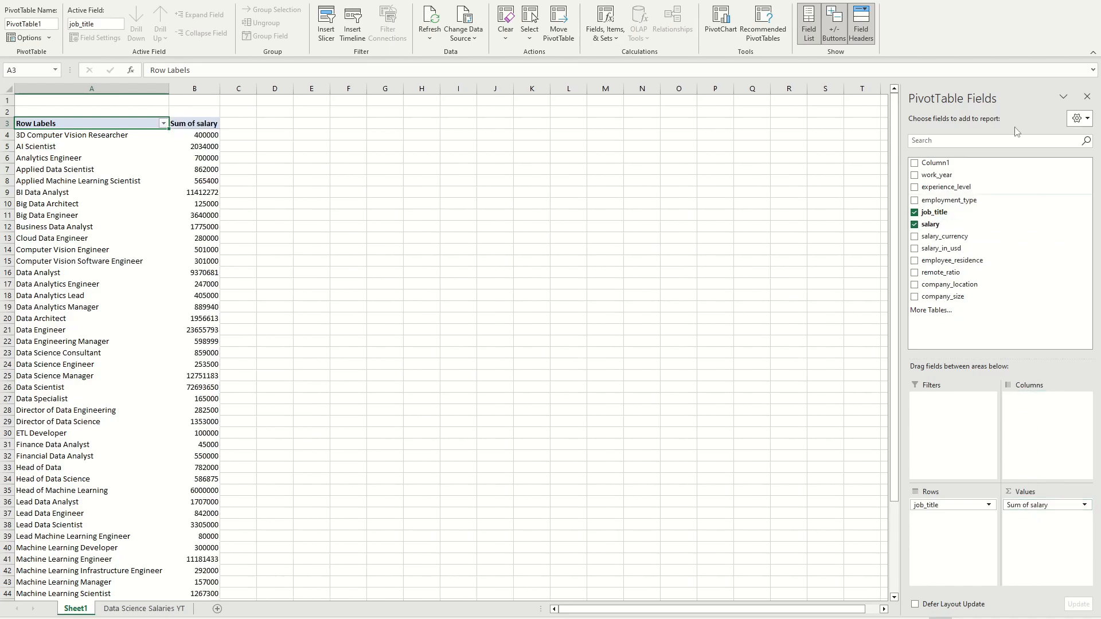
{"action": "scroll", "coordinate": [287, 137], "scroll_direction": "down", "scroll_amount": 13}
{"action": "scroll", "coordinate": [291, 173], "scroll_direction": "up", "scroll_amount": 13}
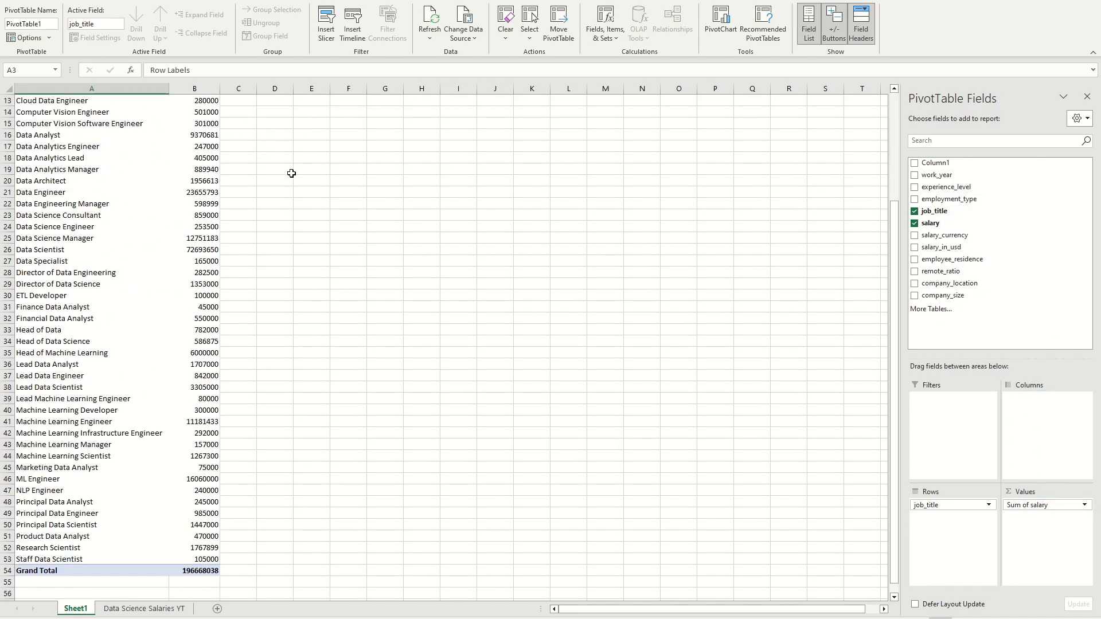
Step: Summarize the PivotTable's salary value field by Average and look over the averages per job title
{"action": "left_click", "coordinate": [214, 171]}
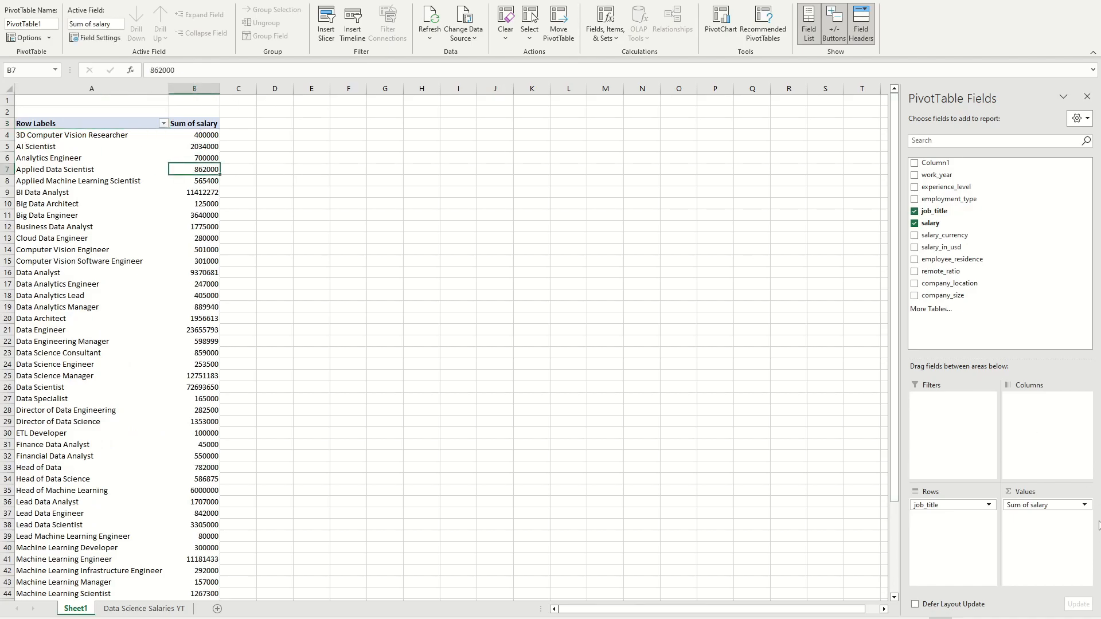
{"action": "left_click", "coordinate": [1069, 505]}
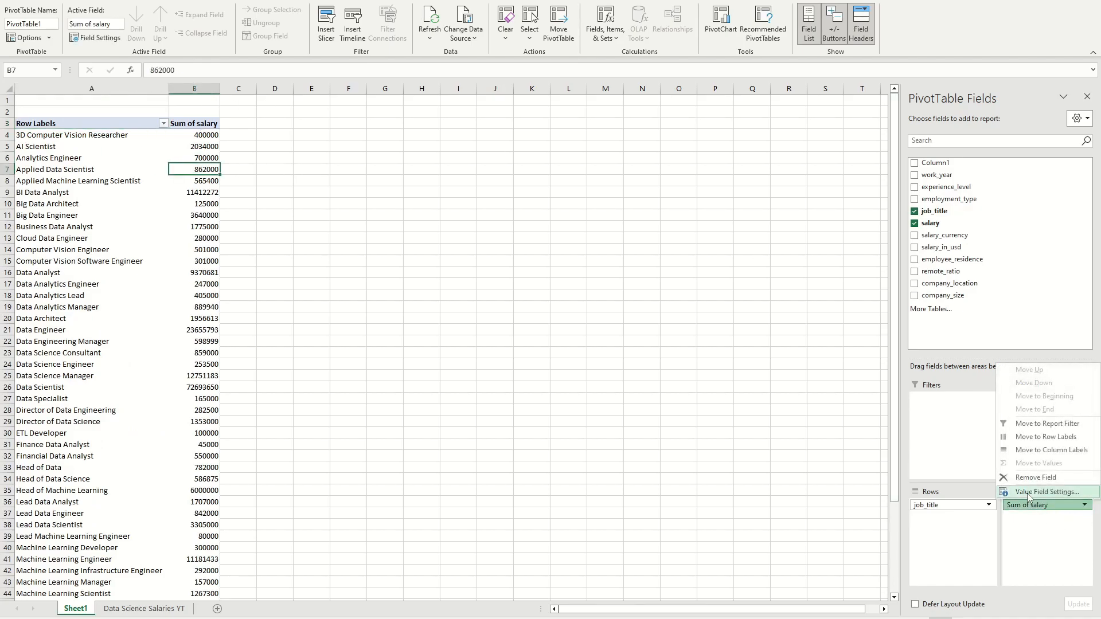
{"action": "left_click", "coordinate": [1085, 506]}
{"action": "left_click", "coordinate": [1085, 505]}
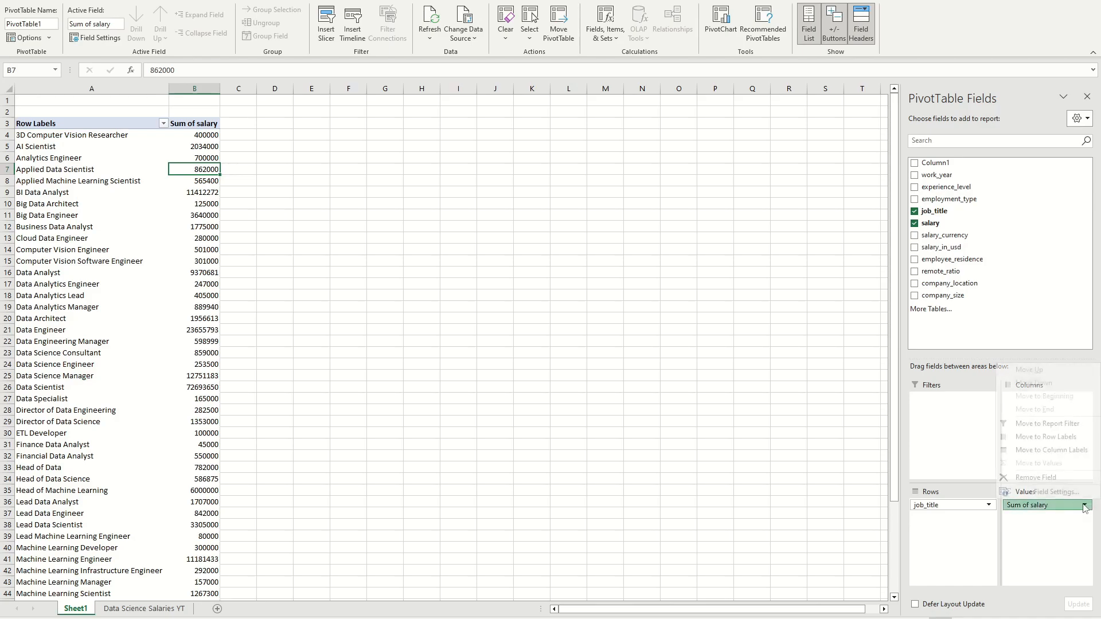
{"action": "left_click", "coordinate": [1029, 494]}
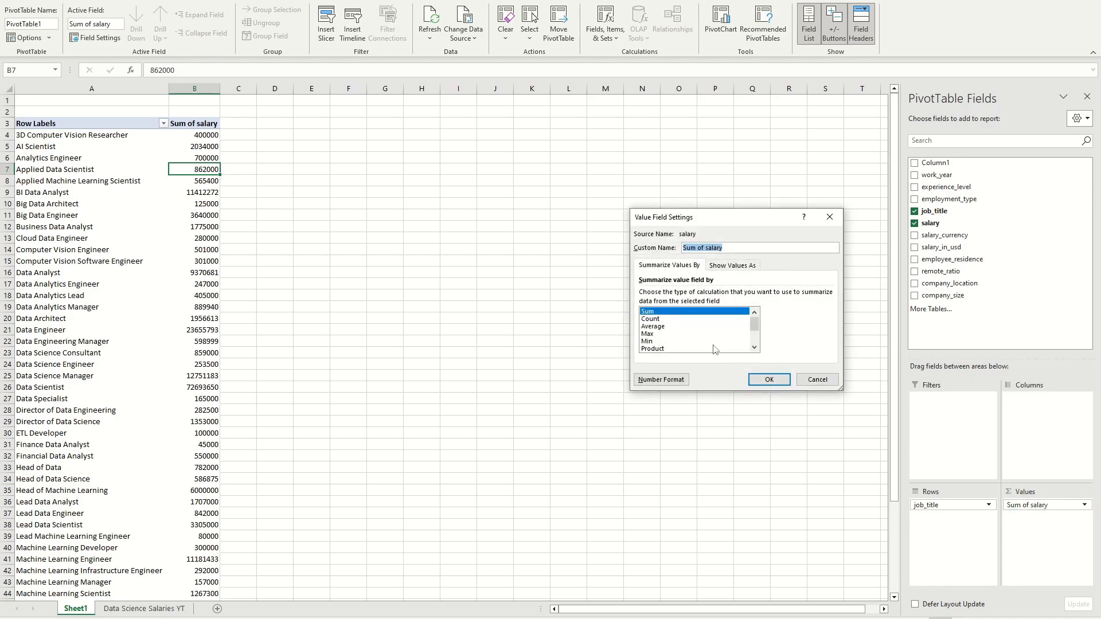
{"action": "left_click", "coordinate": [659, 327]}
{"action": "left_click", "coordinate": [769, 380]}
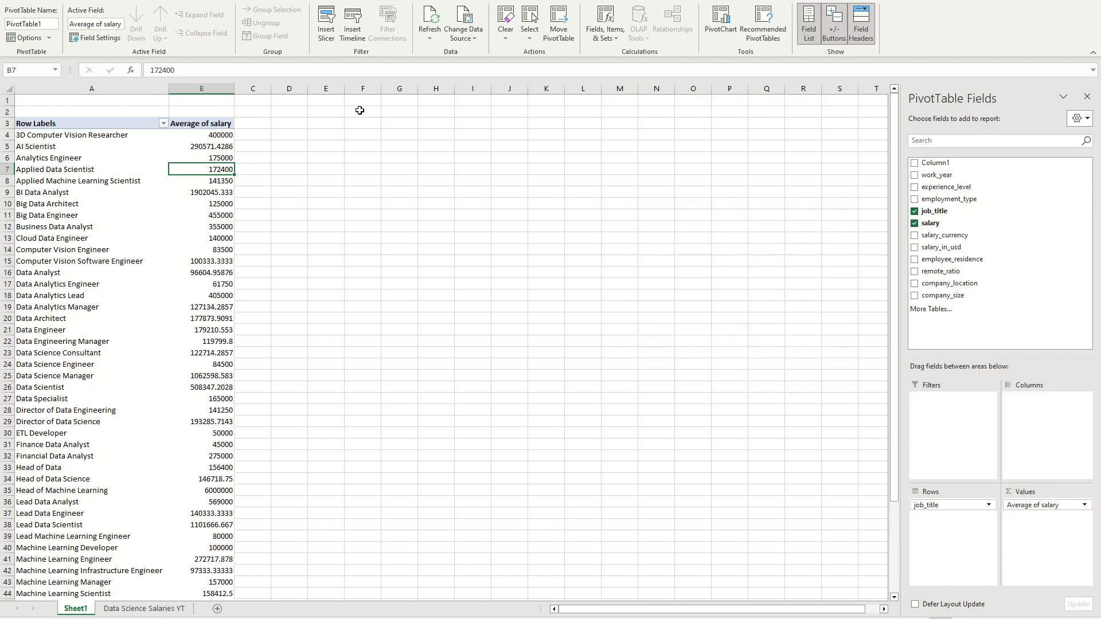
{"action": "scroll", "coordinate": [496, 239], "scroll_direction": "down", "scroll_amount": 8}
{"action": "scroll", "coordinate": [495, 239], "scroll_direction": "up", "scroll_amount": 8}
{"action": "scroll", "coordinate": [215, 141], "scroll_direction": "down", "scroll_amount": 9}
{"action": "scroll", "coordinate": [210, 142], "scroll_direction": "up", "scroll_amount": 9}
{"action": "scroll", "coordinate": [317, 188], "scroll_direction": "down", "scroll_amount": 1}
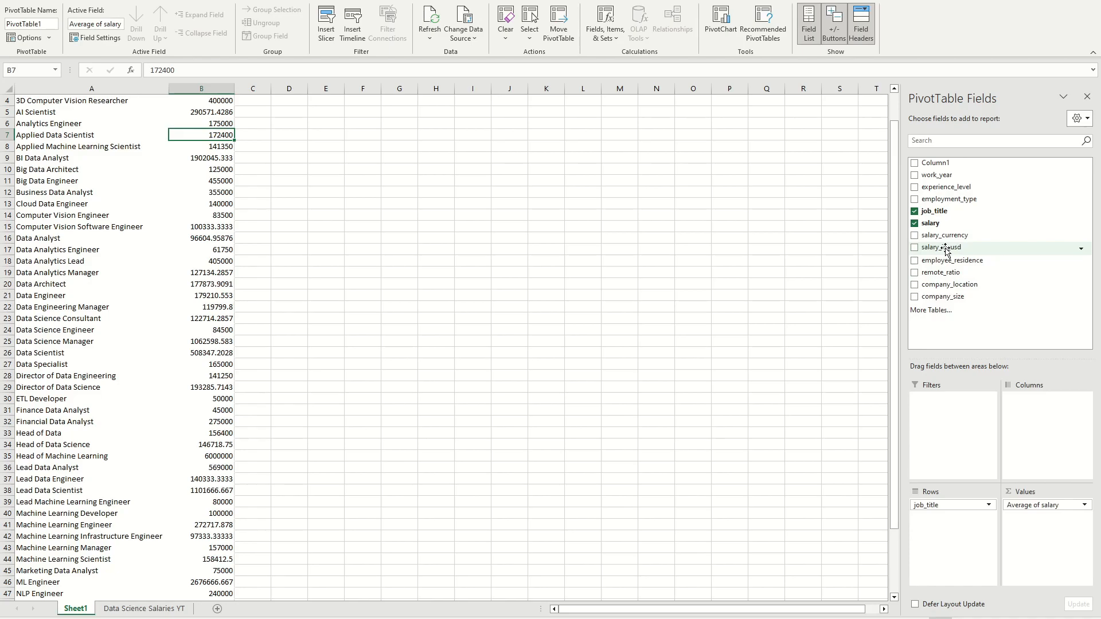
Step: Replace salary in the PivotTable values with salary_in_usd, summarized by Average
{"action": "left_click_drag", "start_coordinate": [1039, 512], "coordinate": [514, 304]}
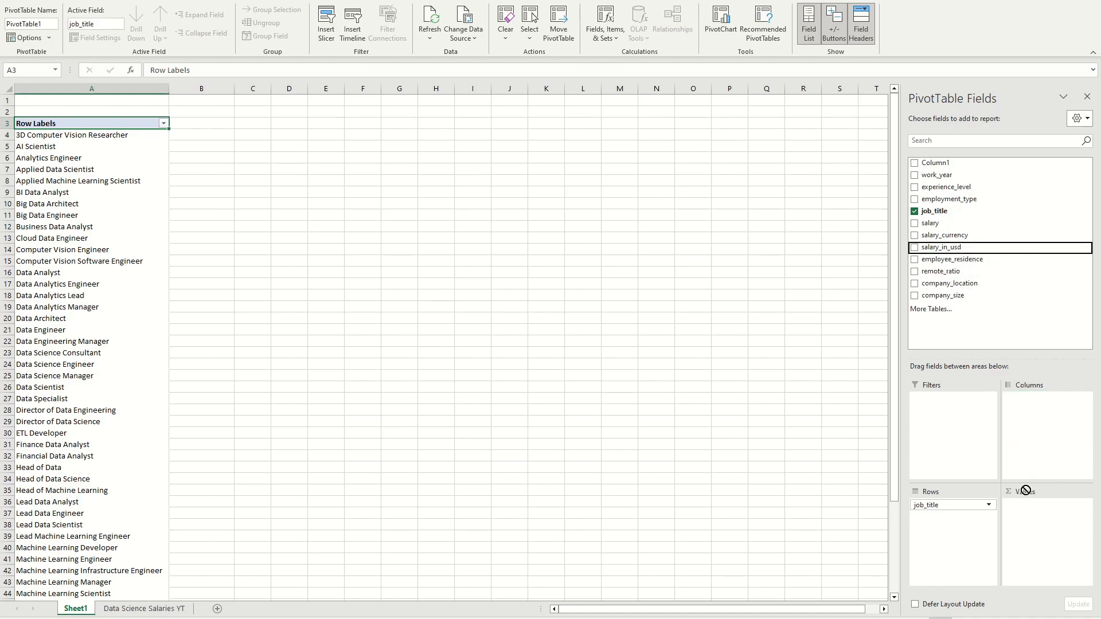
{"action": "left_click_drag", "start_coordinate": [941, 247], "coordinate": [1030, 516]}
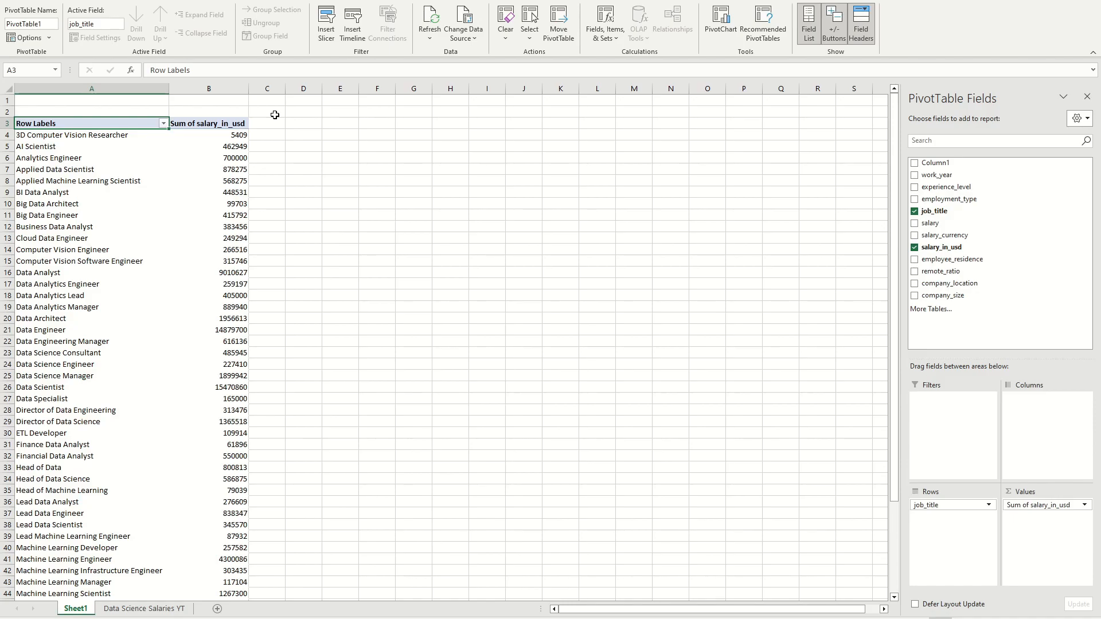
{"action": "left_click", "coordinate": [1084, 505]}
{"action": "left_click", "coordinate": [1027, 559]}
{"action": "left_click", "coordinate": [672, 327]}
{"action": "left_click", "coordinate": [771, 380]}
{"action": "scroll", "coordinate": [338, 153], "scroll_direction": "down", "scroll_amount": 1}
{"action": "scroll", "coordinate": [342, 153], "scroll_direction": "up", "scroll_amount": 1}
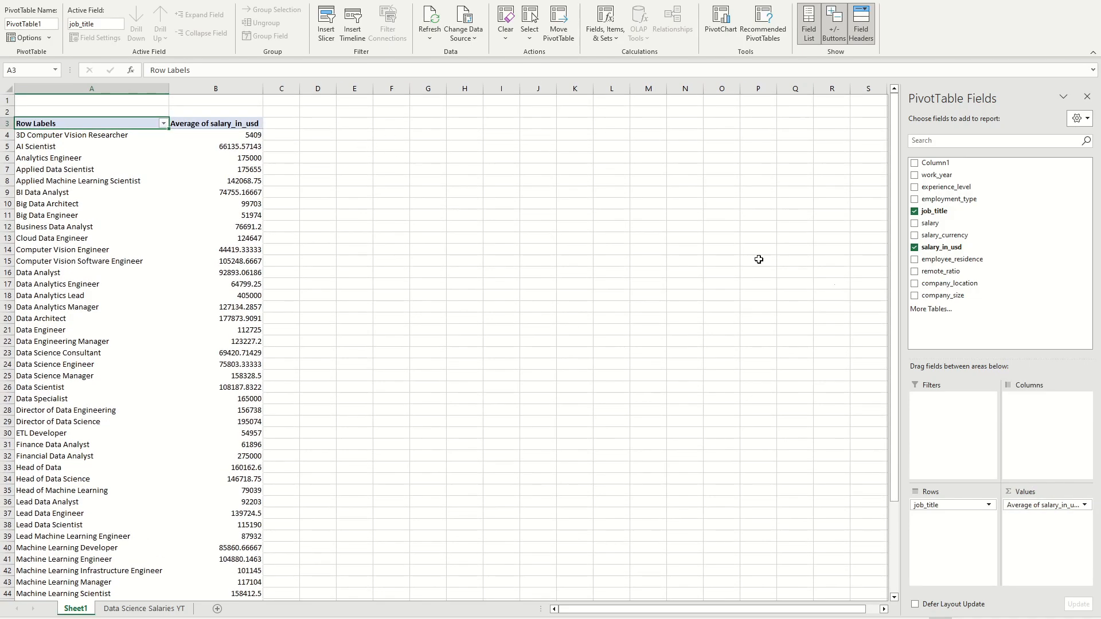
Step: Format the average salary_in_usd values as $ currency with 0 decimal places
{"action": "left_click", "coordinate": [1086, 505]}
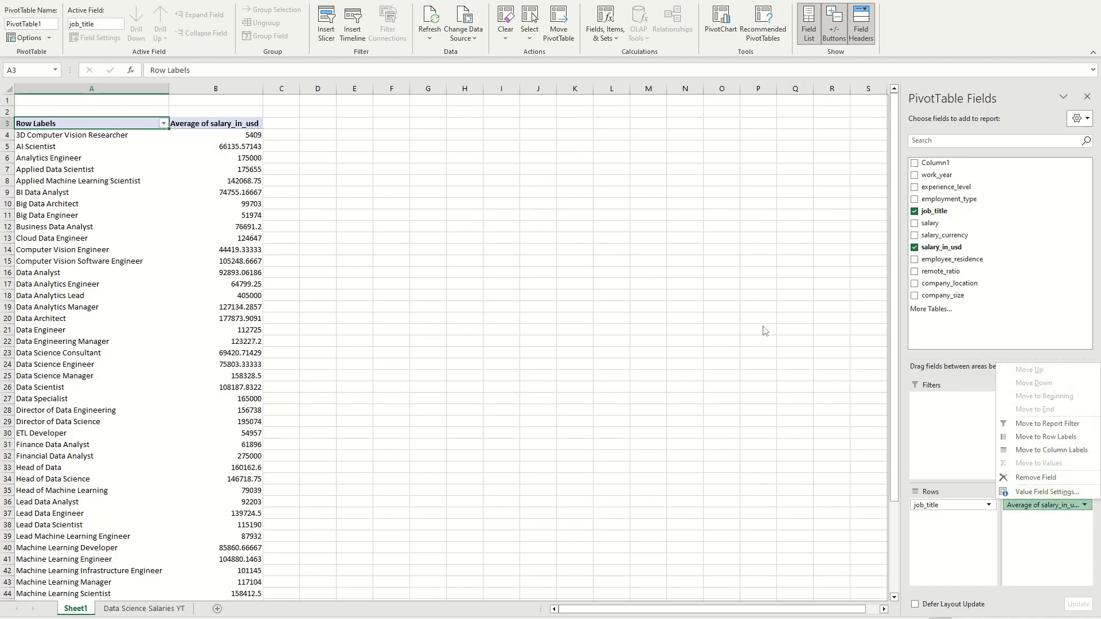
{"action": "left_click", "coordinate": [1053, 493]}
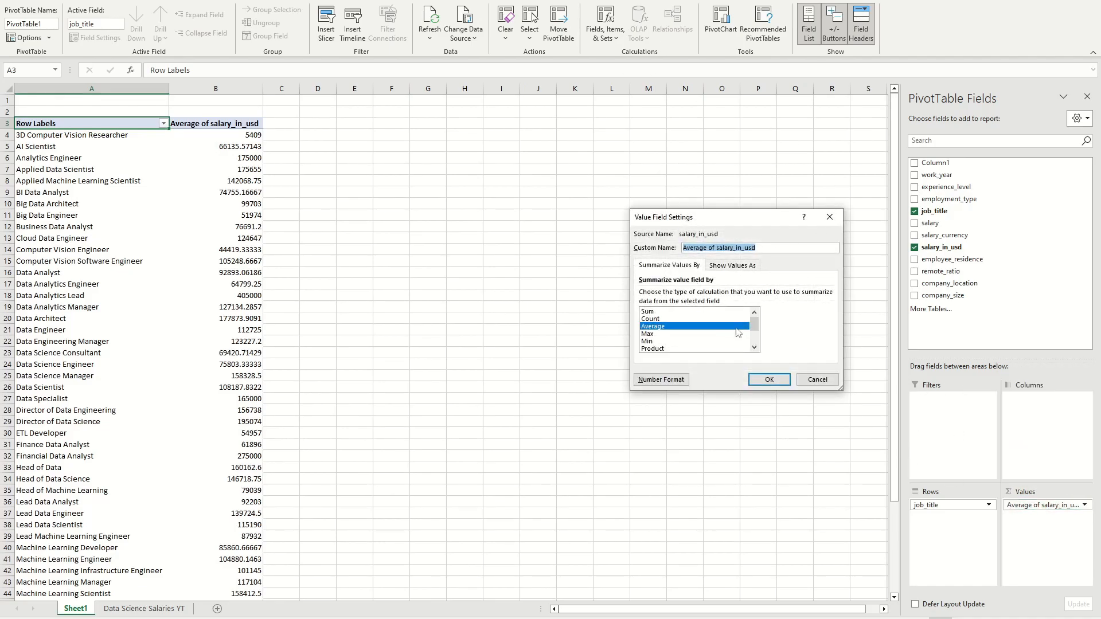
{"action": "left_click", "coordinate": [669, 385]}
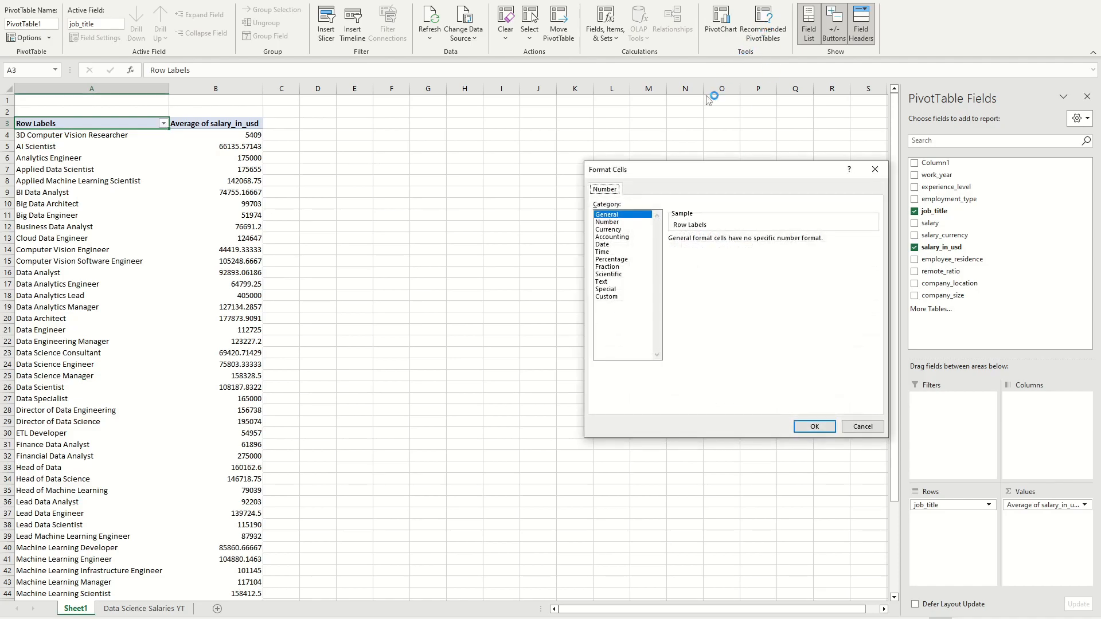
{"action": "left_click", "coordinate": [612, 230]}
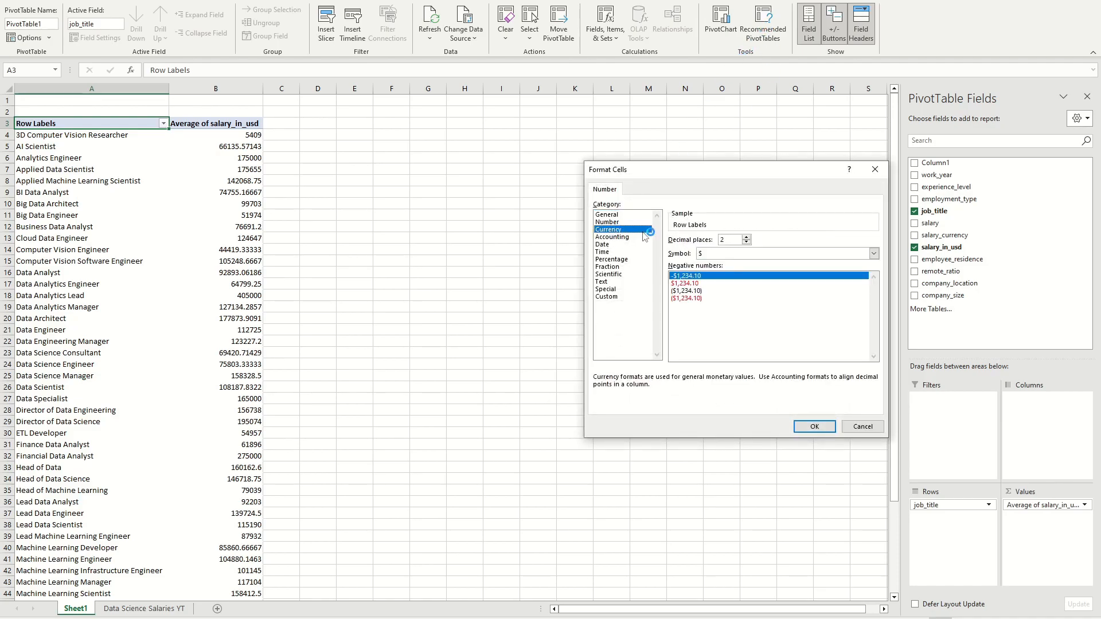
{"action": "left_click", "coordinate": [747, 242]}
{"action": "left_click", "coordinate": [747, 242]}
{"action": "left_click", "coordinate": [819, 437]}
{"action": "left_click", "coordinate": [771, 380]}
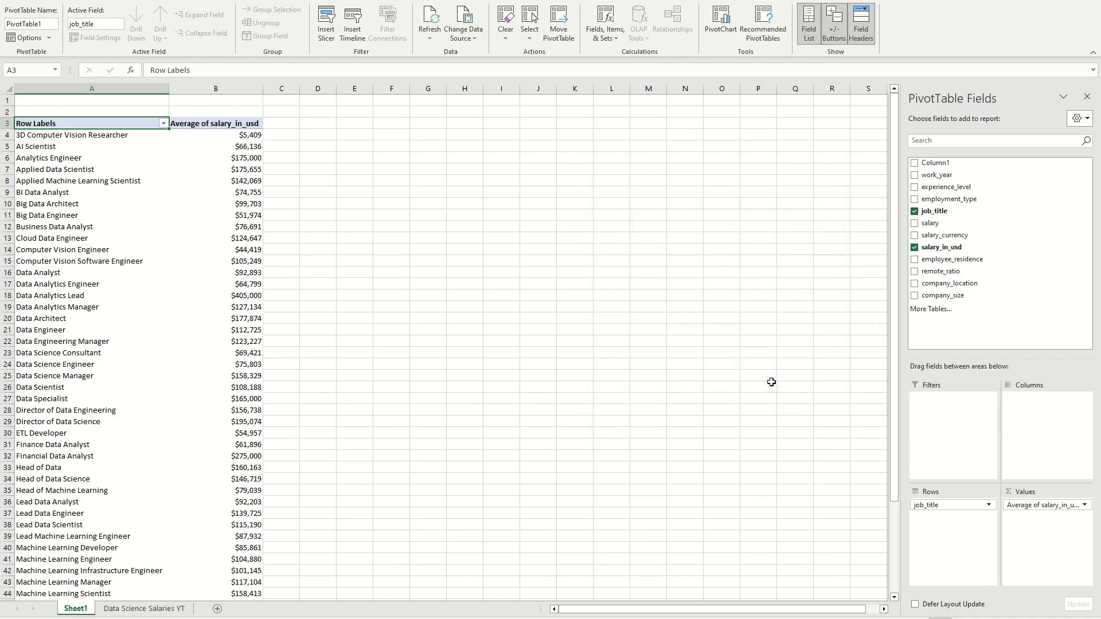
Step: Look through the average USD salaries of all job titles down to the grand total
{"action": "scroll", "coordinate": [497, 261], "scroll_direction": "down", "scroll_amount": 5}
{"action": "scroll", "coordinate": [497, 255], "scroll_direction": "up", "scroll_amount": 5}
{"action": "scroll", "coordinate": [411, 231], "scroll_direction": "down", "scroll_amount": 7}
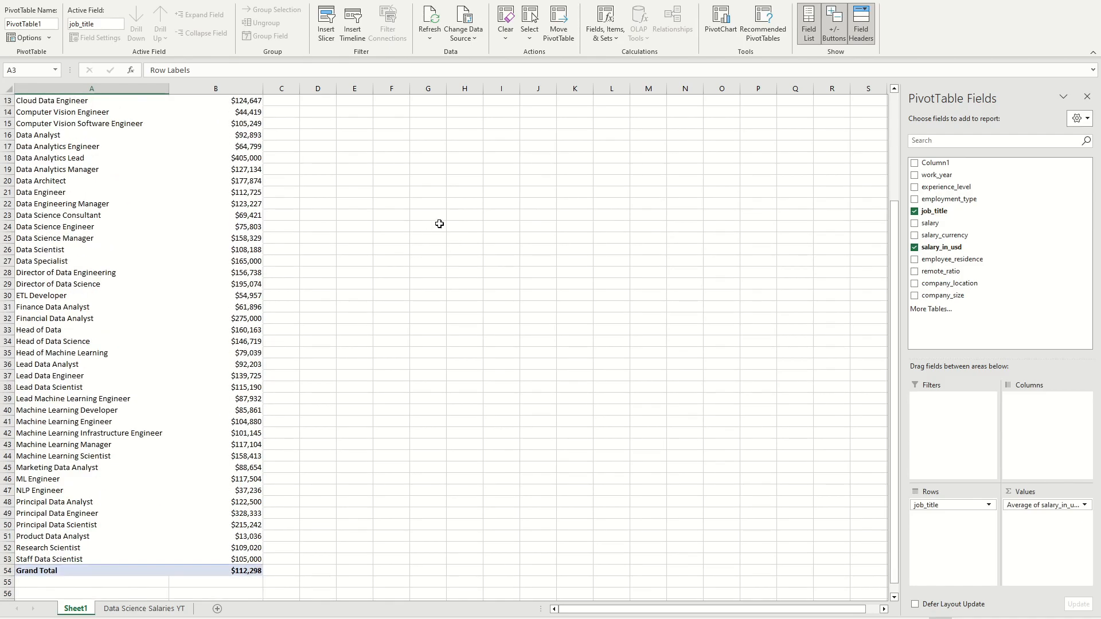
{"action": "left_click", "coordinate": [440, 219]}
{"action": "scroll", "coordinate": [433, 215], "scroll_direction": "up", "scroll_amount": 7}
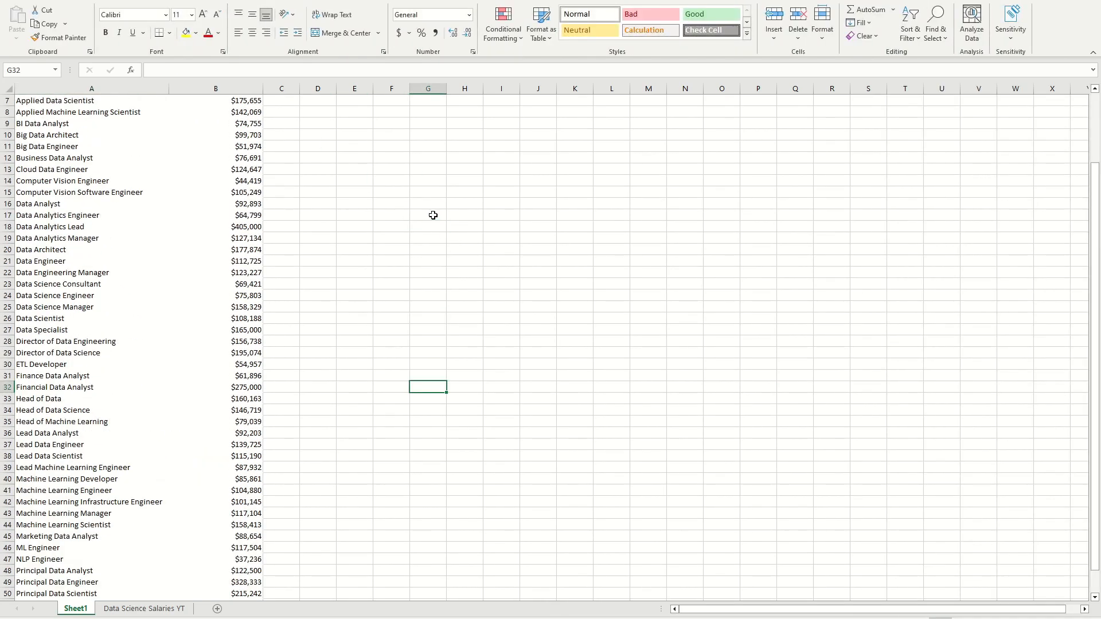
{"action": "left_click", "coordinate": [359, 205]}
{"action": "left_click", "coordinate": [192, 251]}
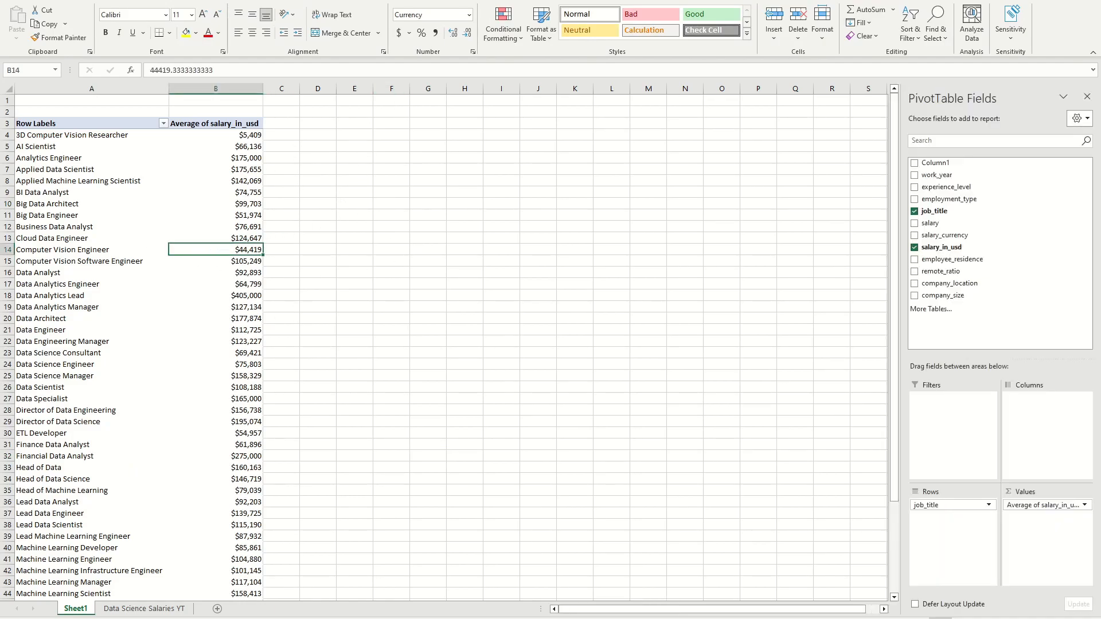
{"action": "left_click", "coordinate": [465, 192]}
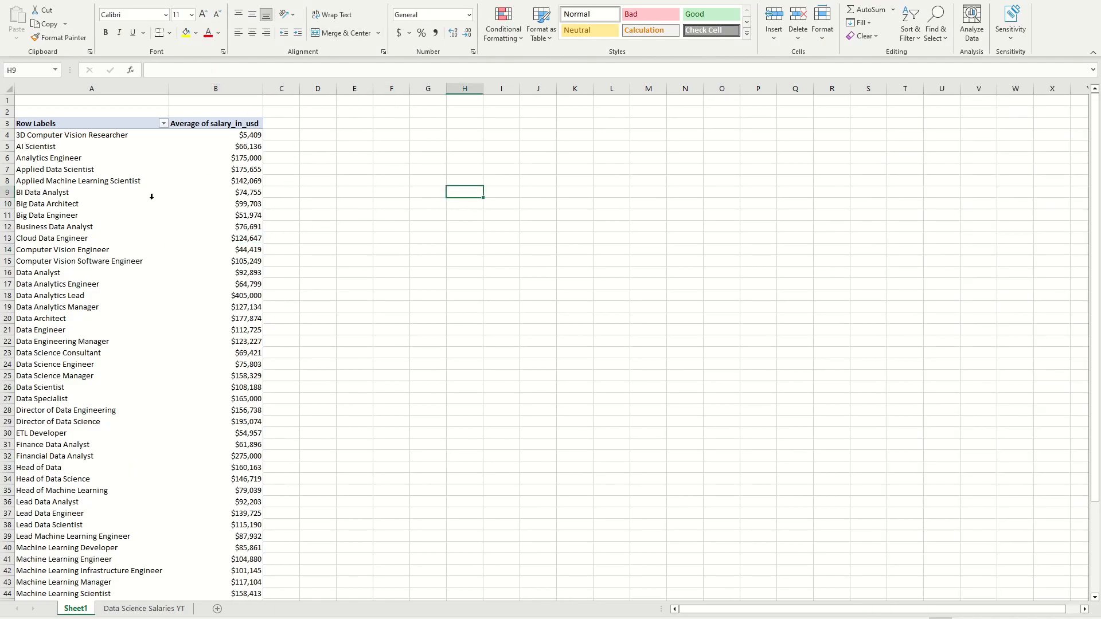
Step: Insert a Clustered Column PivotChart from the PivotTable of average salary_in_usd by job title
{"action": "left_click", "coordinate": [182, 169]}
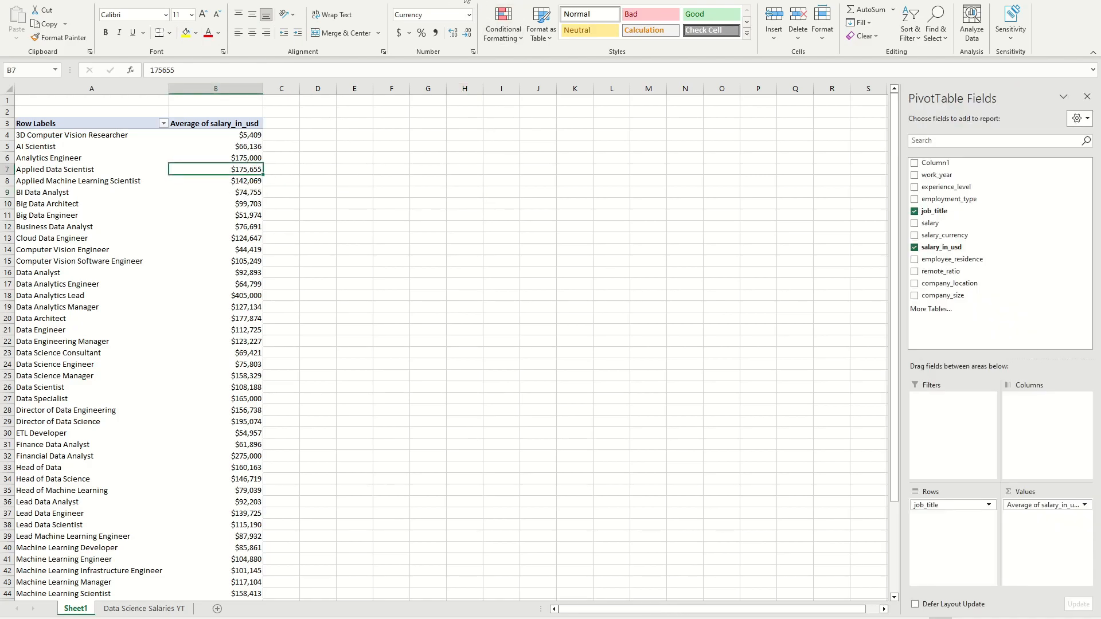
{"action": "left_click", "coordinate": [494, 1]}
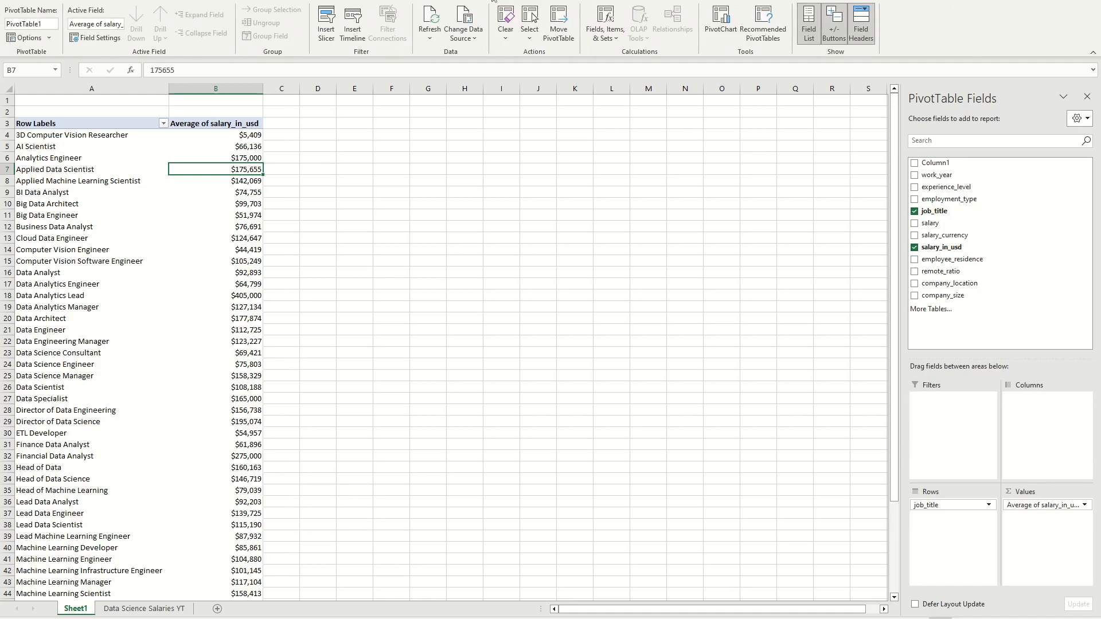
{"action": "left_click", "coordinate": [722, 25]}
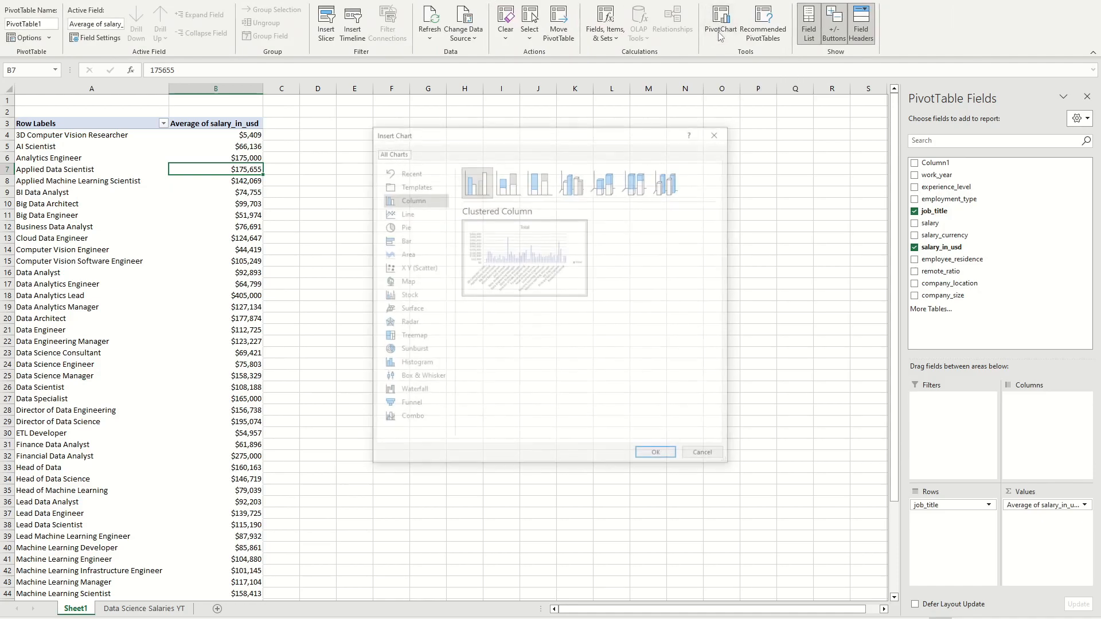
{"action": "left_click", "coordinate": [403, 242]}
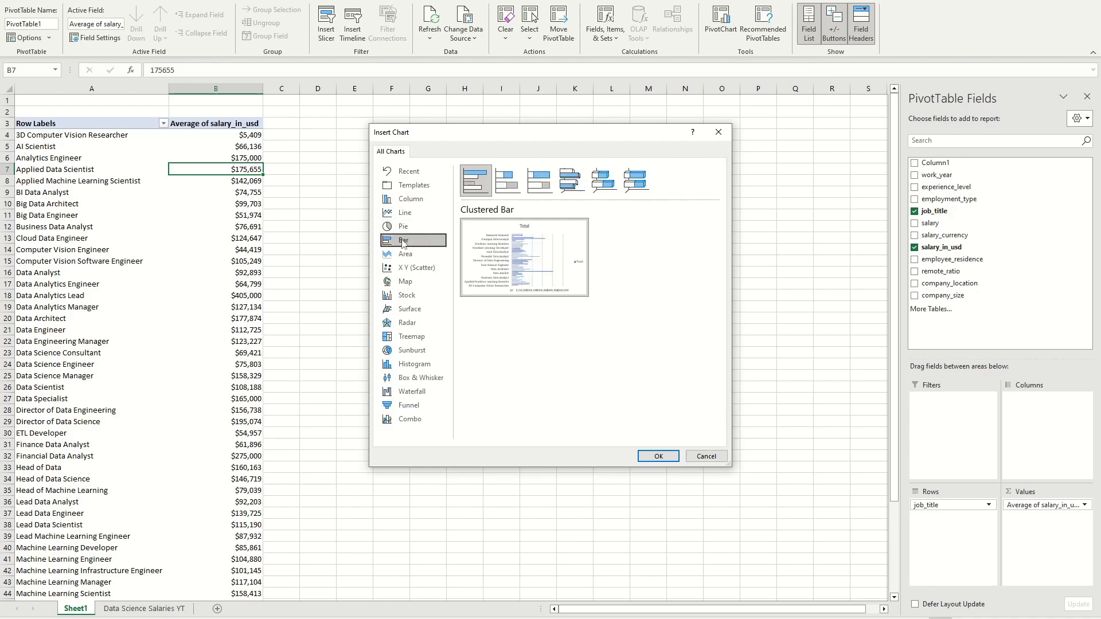
{"action": "left_click", "coordinate": [410, 198]}
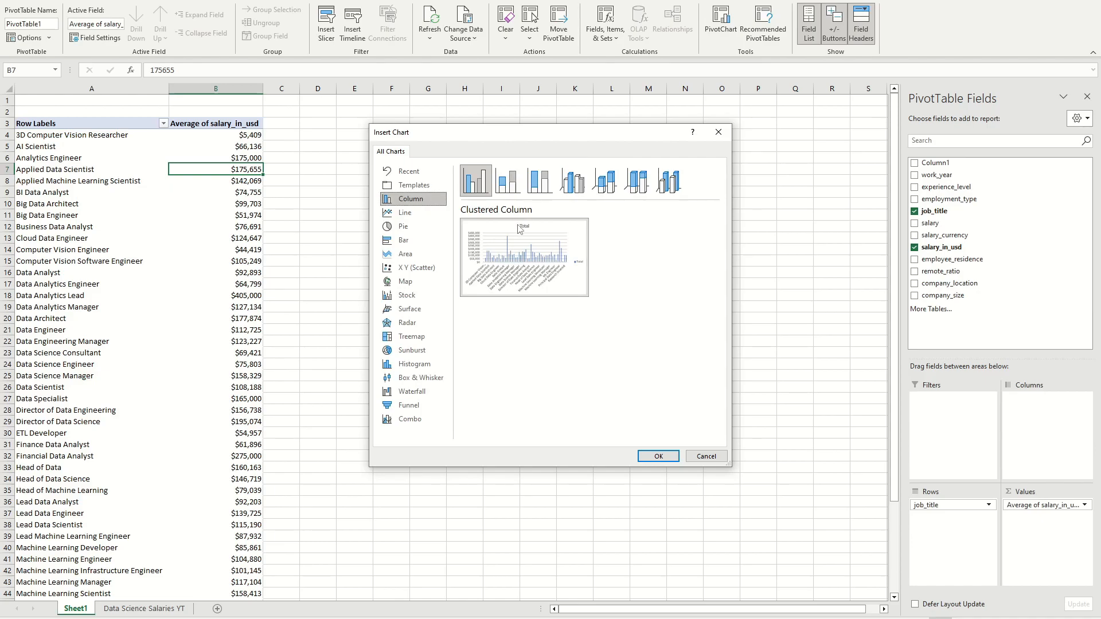
{"action": "mouse_move", "coordinate": [522, 250]}
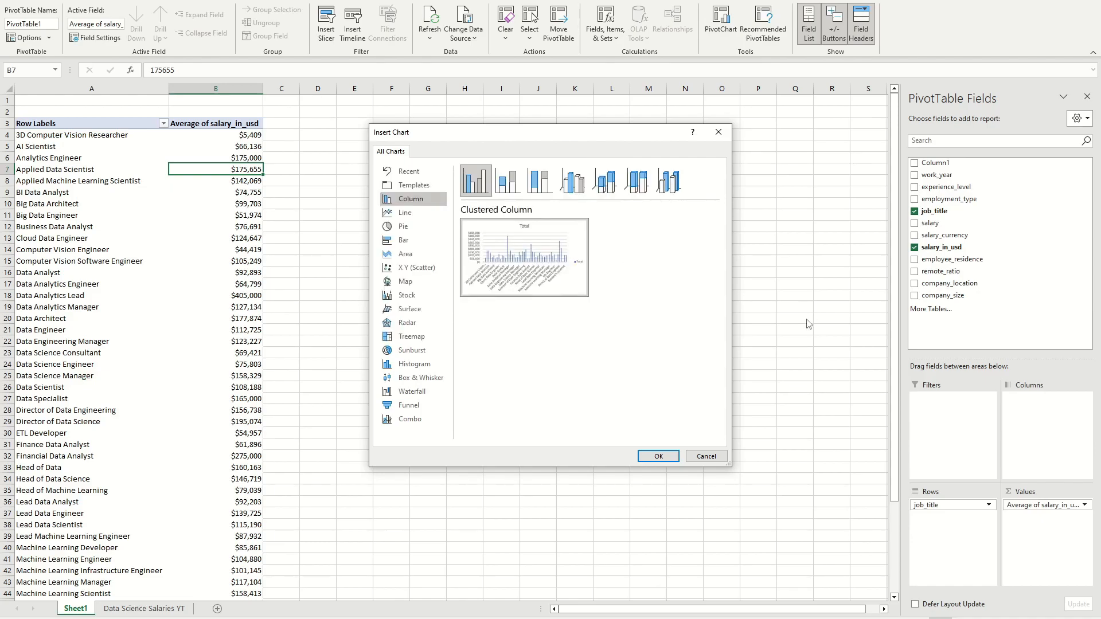
{"action": "left_click", "coordinate": [658, 456]}
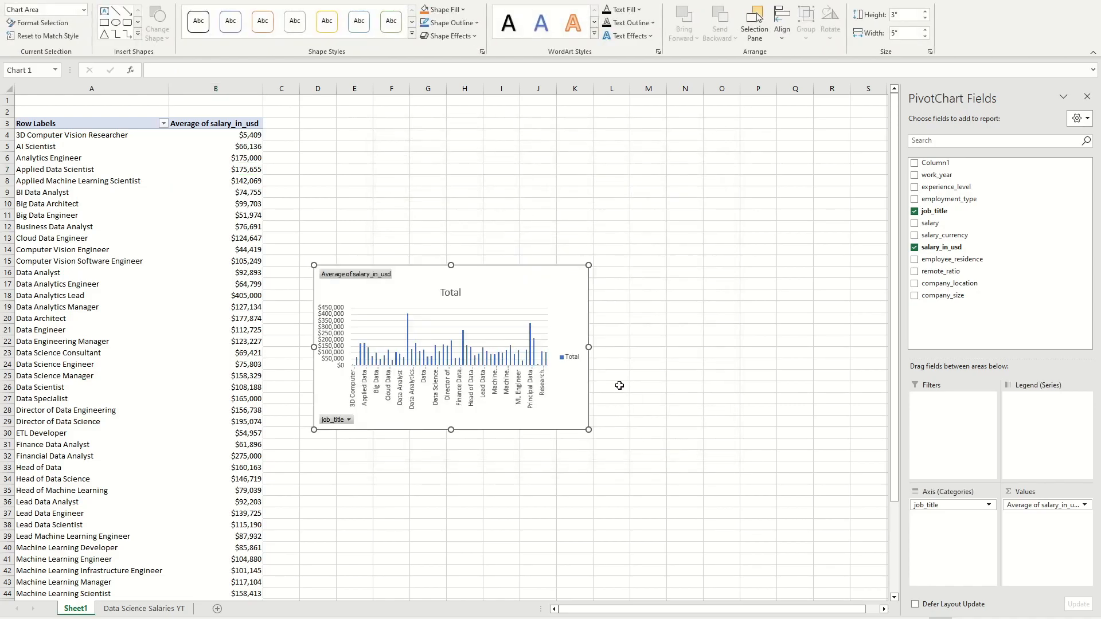
Step: Move the PivotChart up and enlarge it beside the PivotTable so more job titles fit along its axis
{"action": "left_click_drag", "start_coordinate": [516, 285], "coordinate": [538, 244]}
{"action": "left_click_drag", "start_coordinate": [609, 392], "coordinate": [663, 430]}
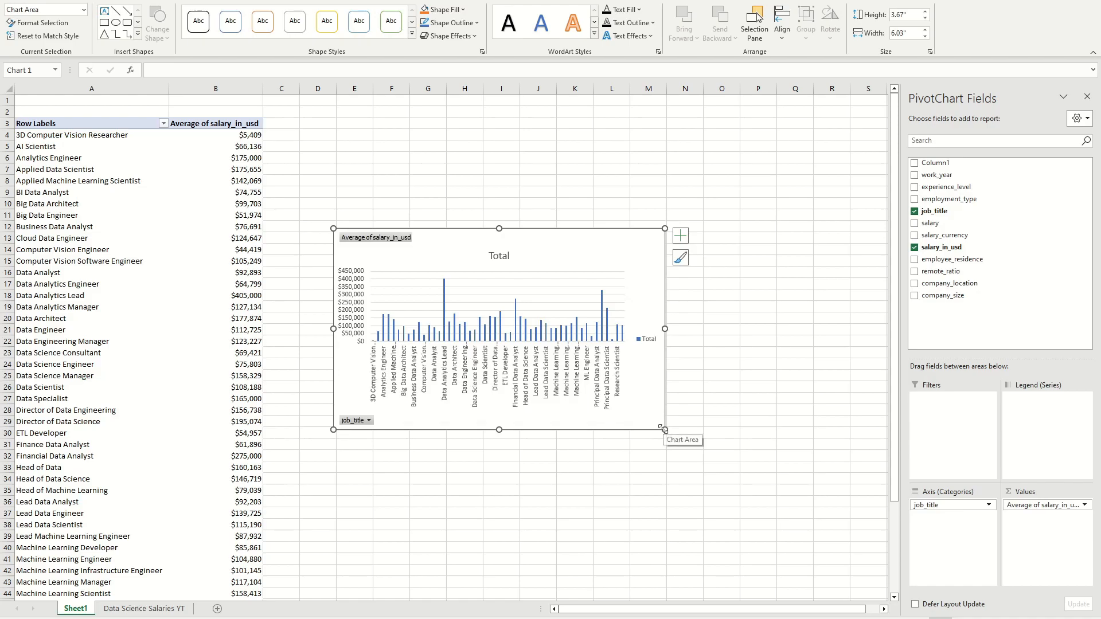
{"action": "left_click_drag", "start_coordinate": [694, 430], "coordinate": [776, 455]}
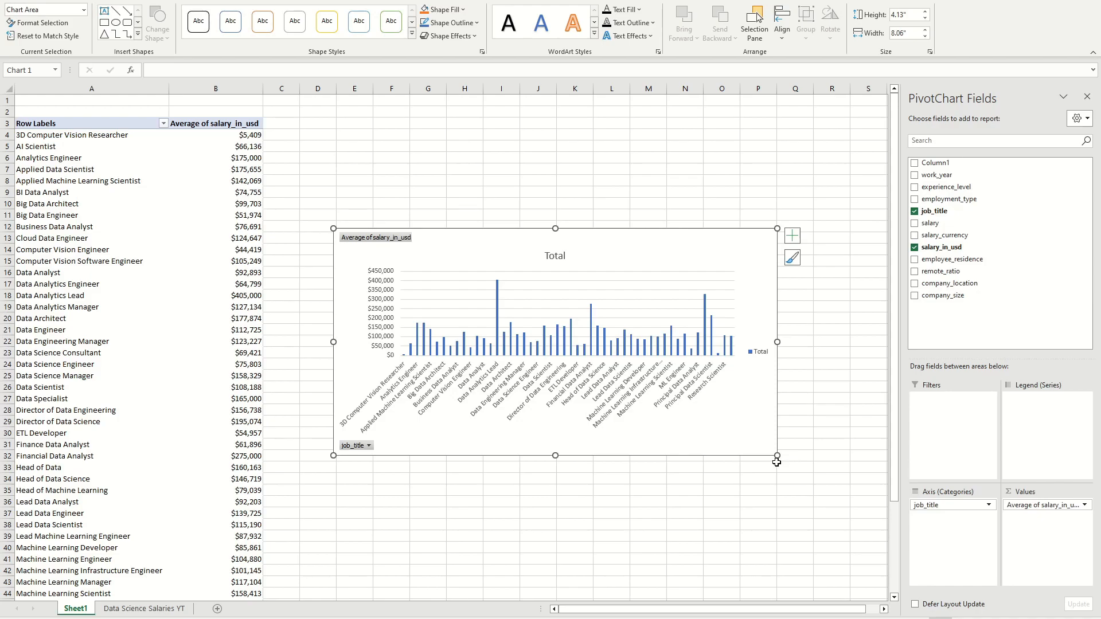
{"action": "left_click_drag", "start_coordinate": [776, 453], "coordinate": [672, 477]}
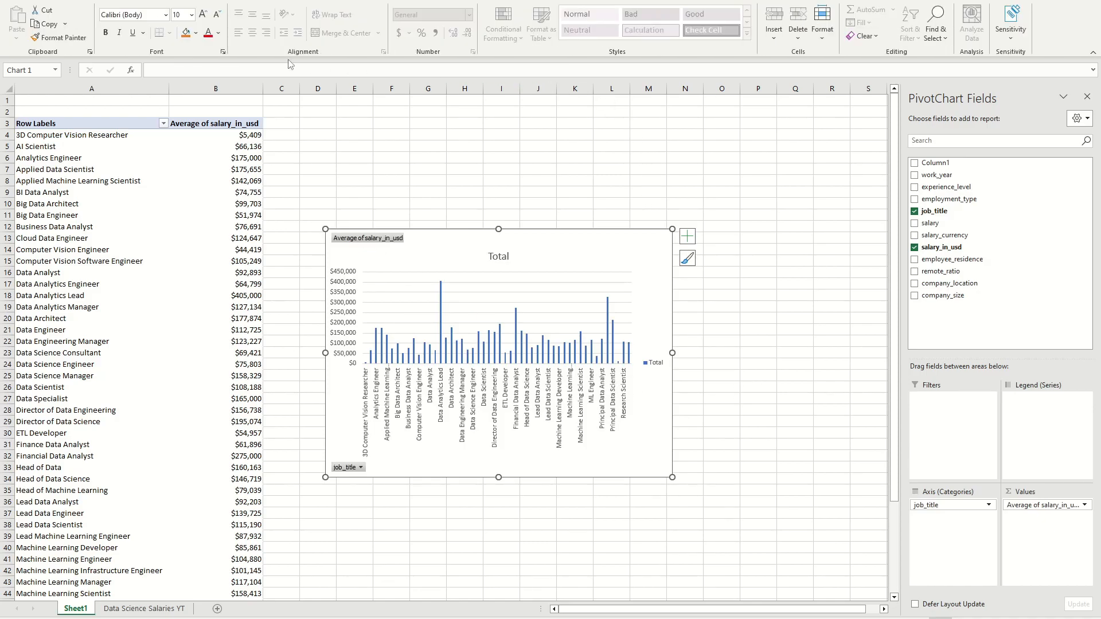
Step: Filter the job titles to the top 10 items by Average of salary_in_usd and move the chart up next to the PivotTable
{"action": "left_click", "coordinate": [119, 123]}
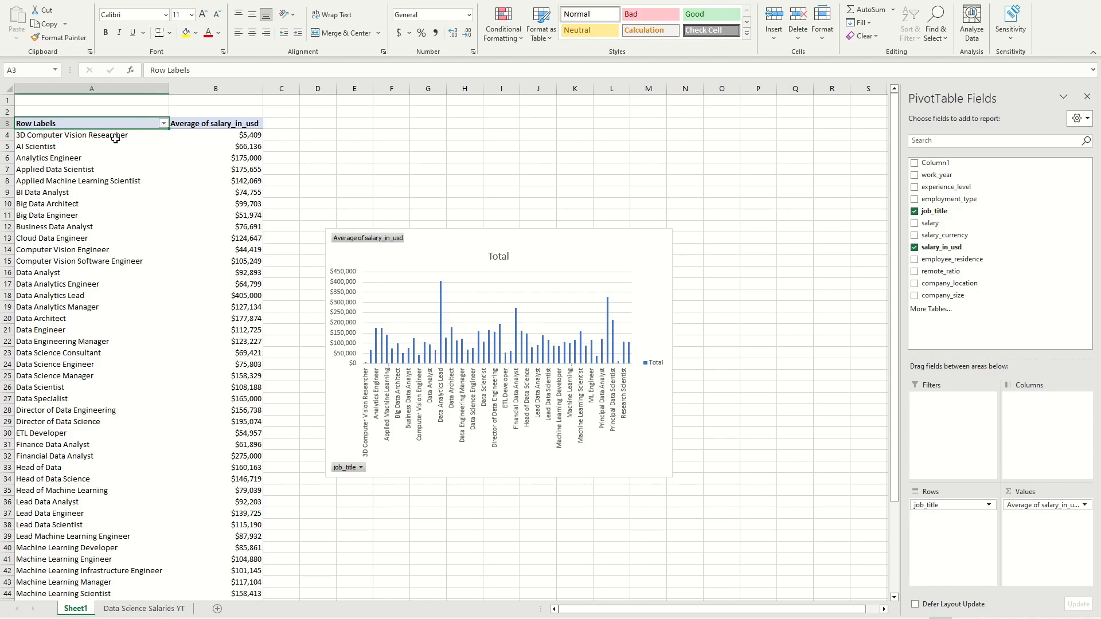
{"action": "left_click", "coordinate": [165, 122]}
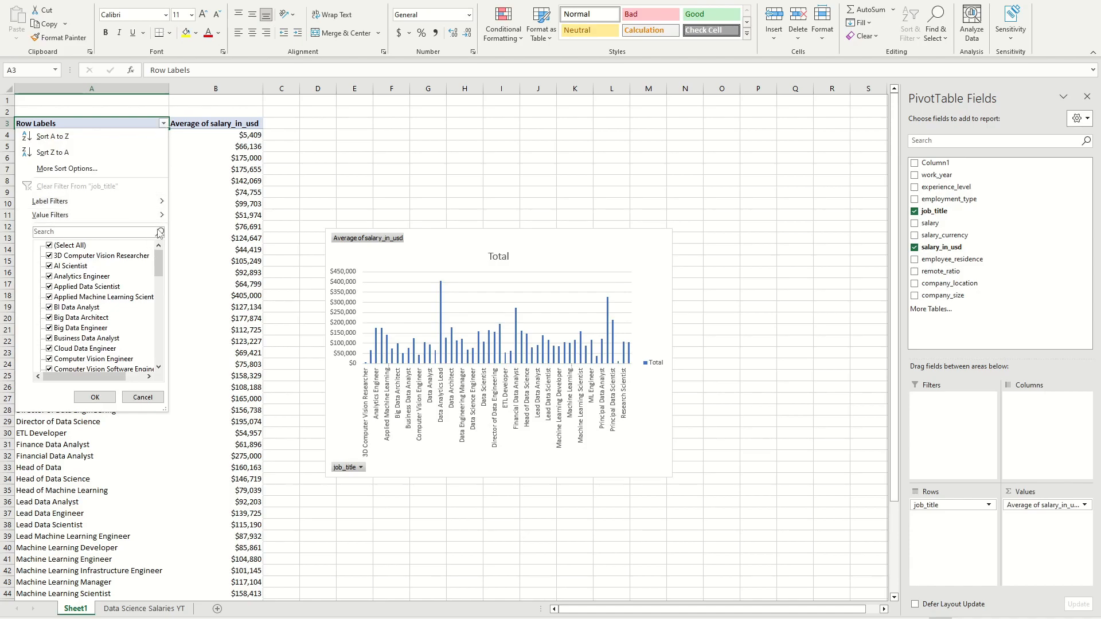
{"action": "mouse_move", "coordinate": [106, 219]}
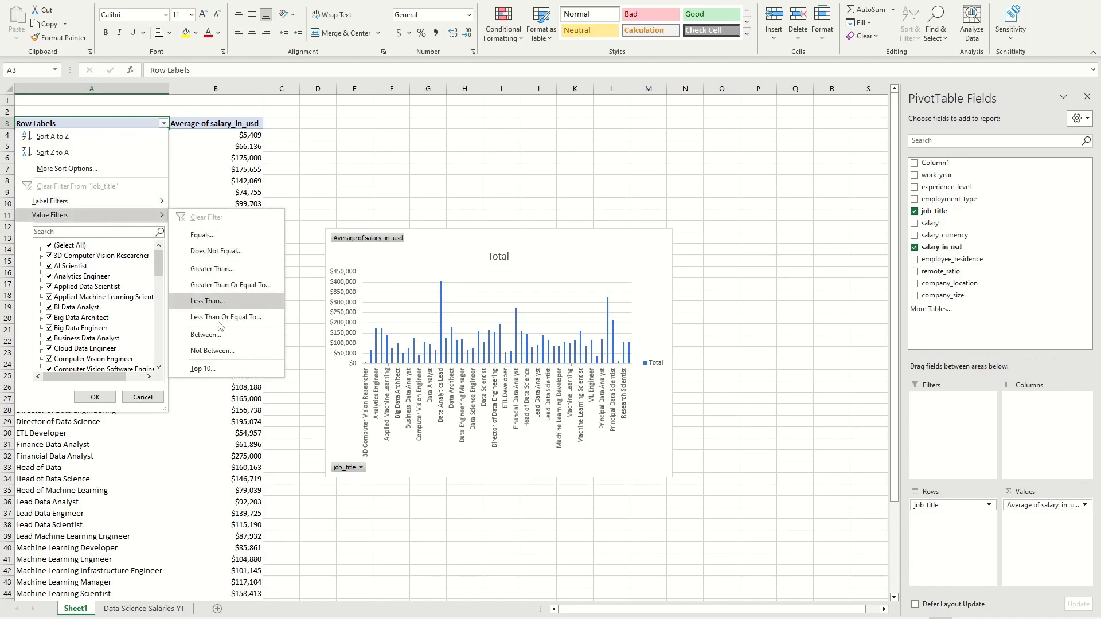
{"action": "left_click", "coordinate": [203, 368]}
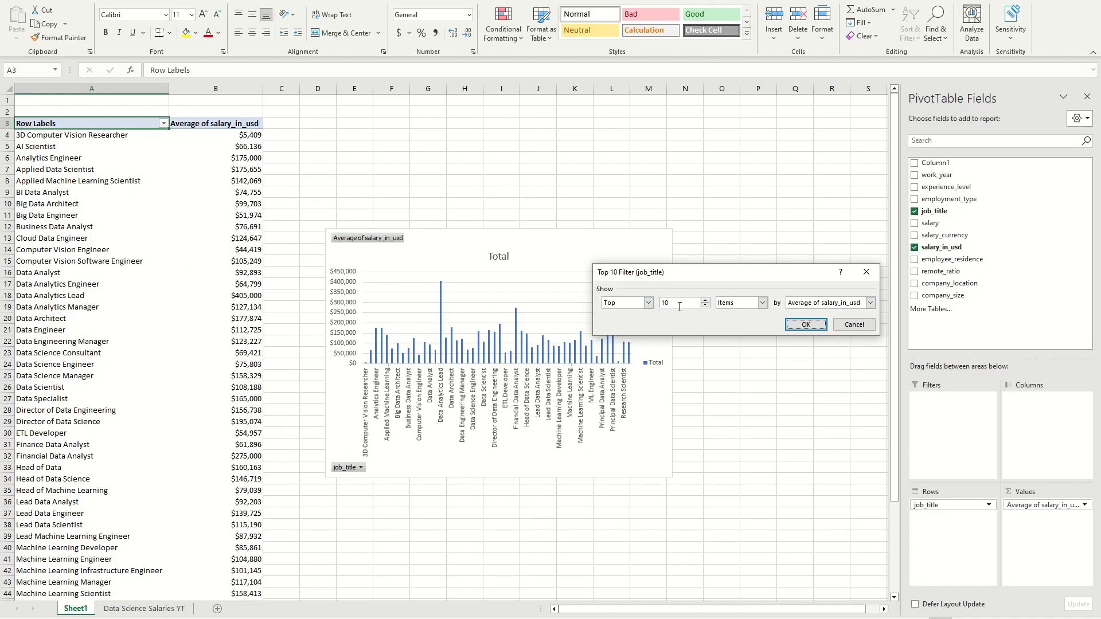
{"action": "left_click", "coordinate": [871, 303]}
{"action": "left_click", "coordinate": [871, 313]}
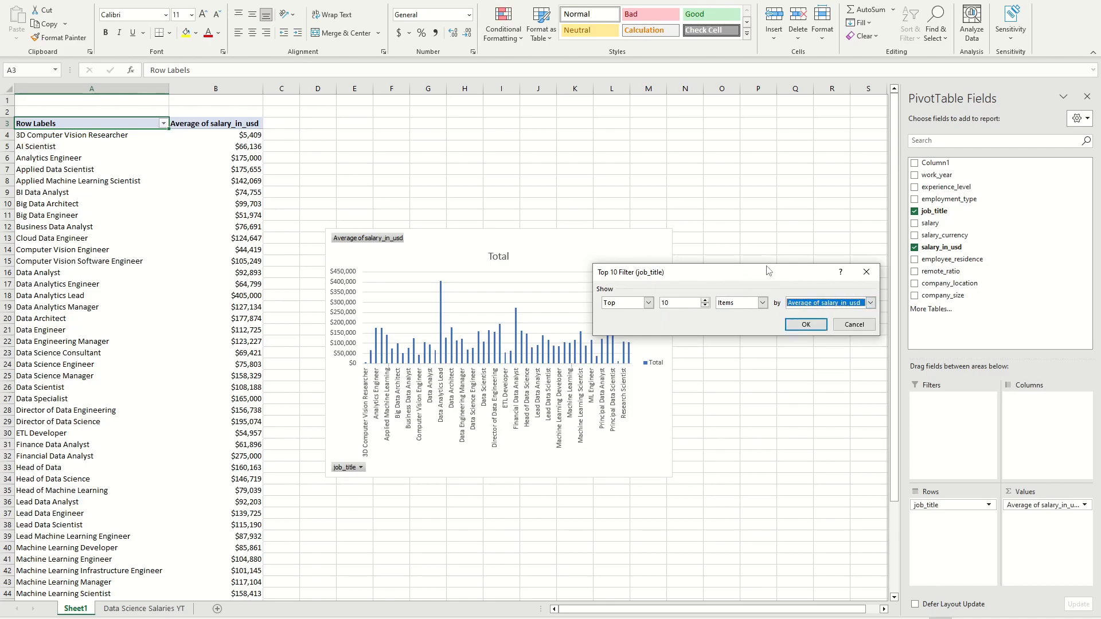
{"action": "left_click", "coordinate": [800, 324]}
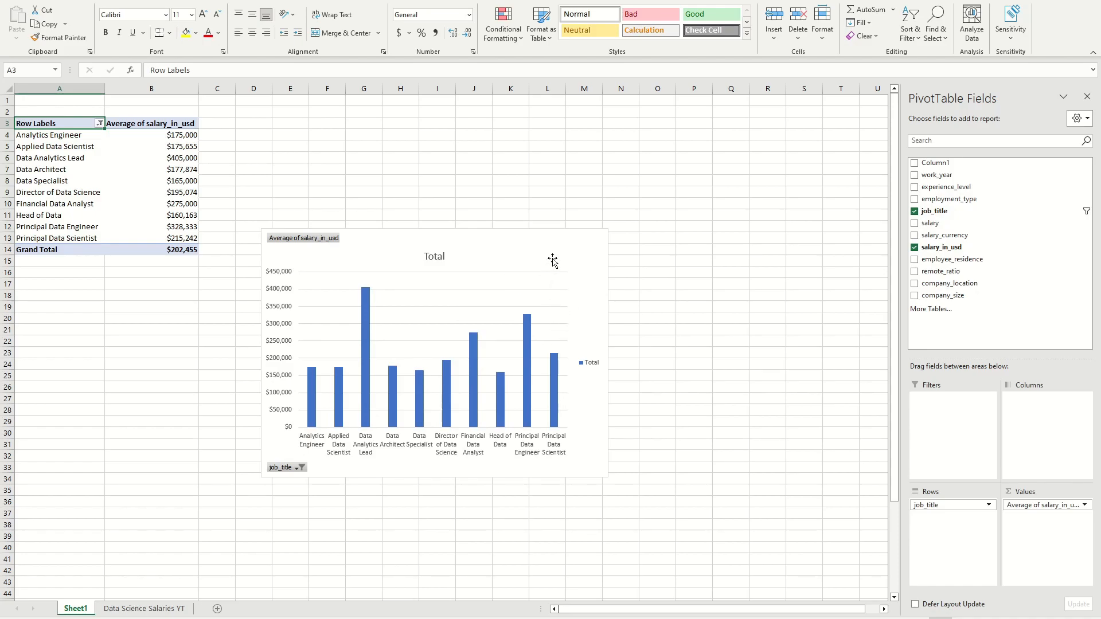
{"action": "left_click_drag", "start_coordinate": [565, 251], "coordinate": [519, 130]}
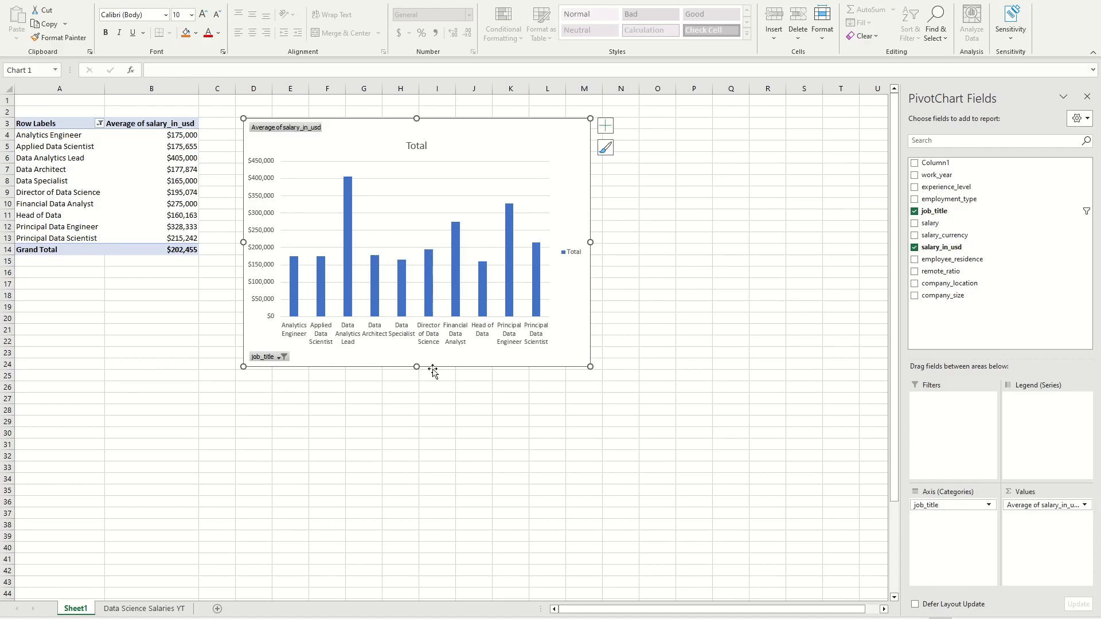
Step: Create another PivotTable on a new worksheet from Table2 on the Data Science Salaries YT sheet
{"action": "left_click", "coordinate": [134, 612]}
{"action": "scroll", "coordinate": [193, 291], "scroll_direction": "up", "scroll_amount": 1}
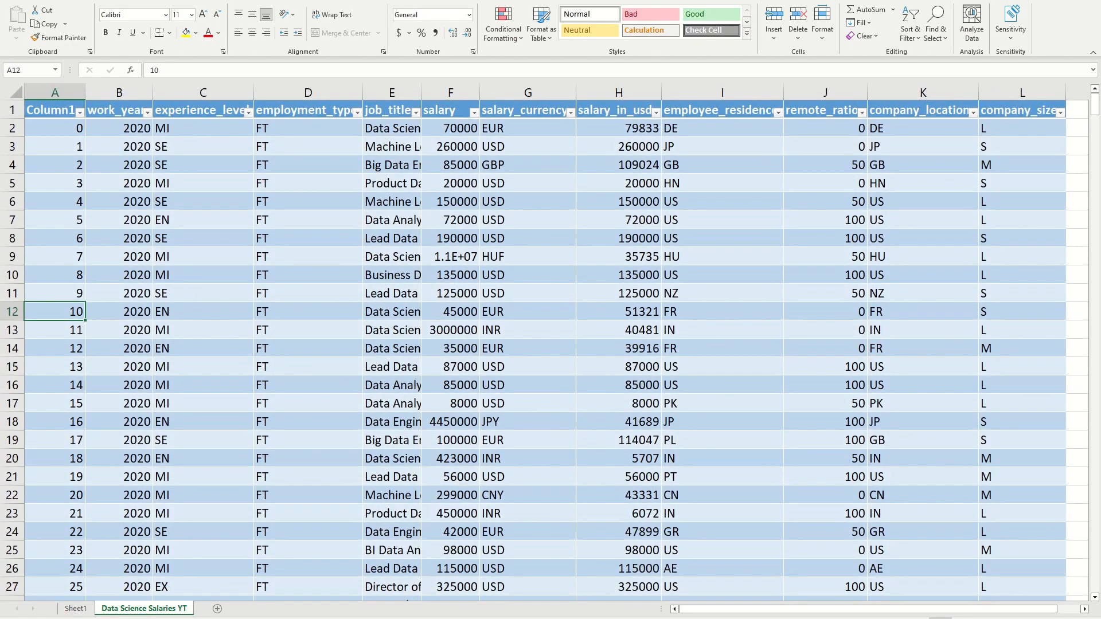
{"action": "left_click", "coordinate": [73, 2]}
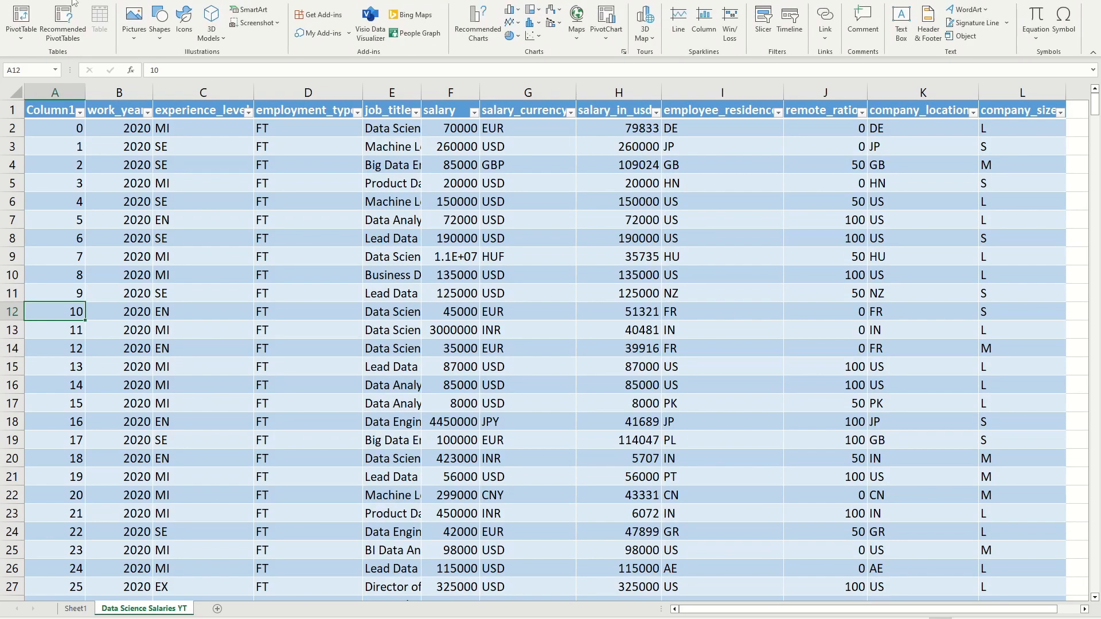
{"action": "left_click", "coordinate": [23, 23]}
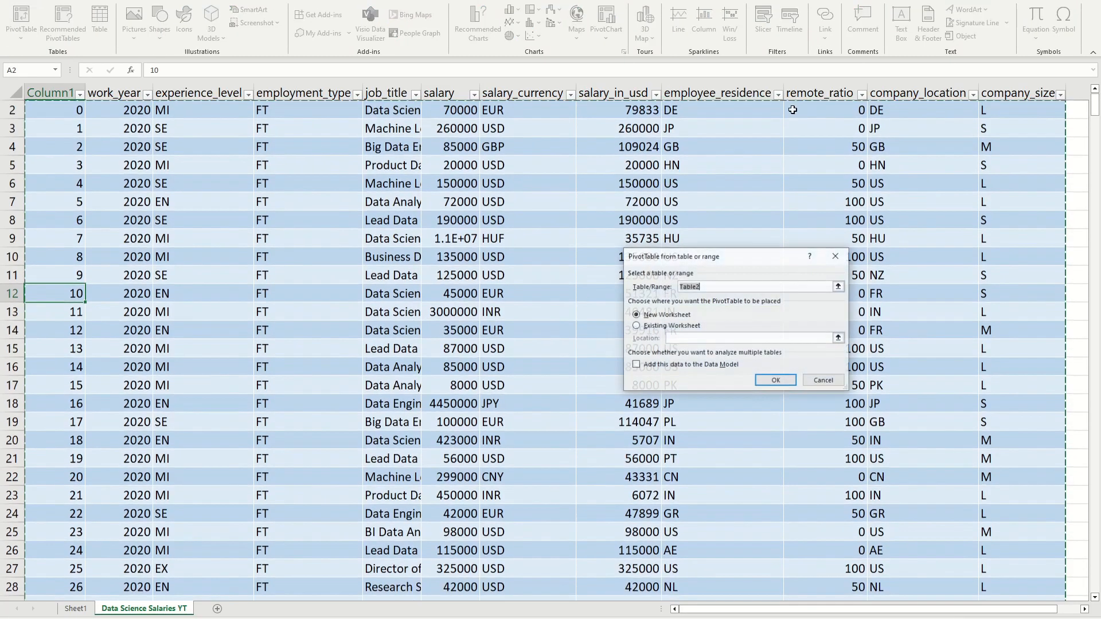
{"action": "left_click", "coordinate": [775, 381]}
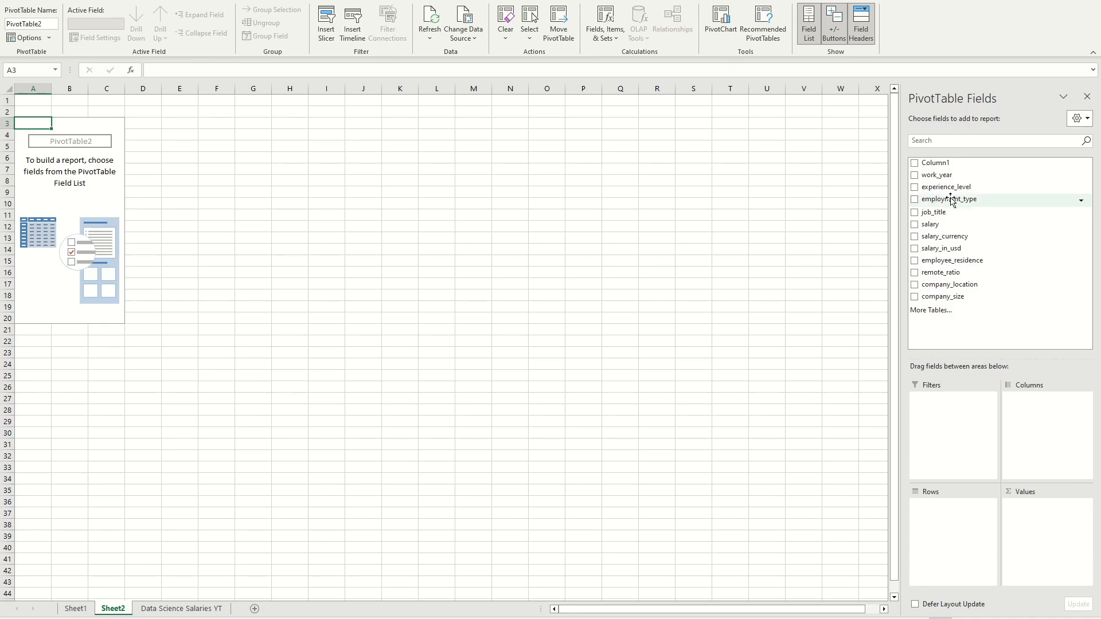
Step: Add experience_level to the new PivotTable's rows and salary_in_usd to its values
{"action": "left_click_drag", "start_coordinate": [956, 194], "coordinate": [952, 519]}
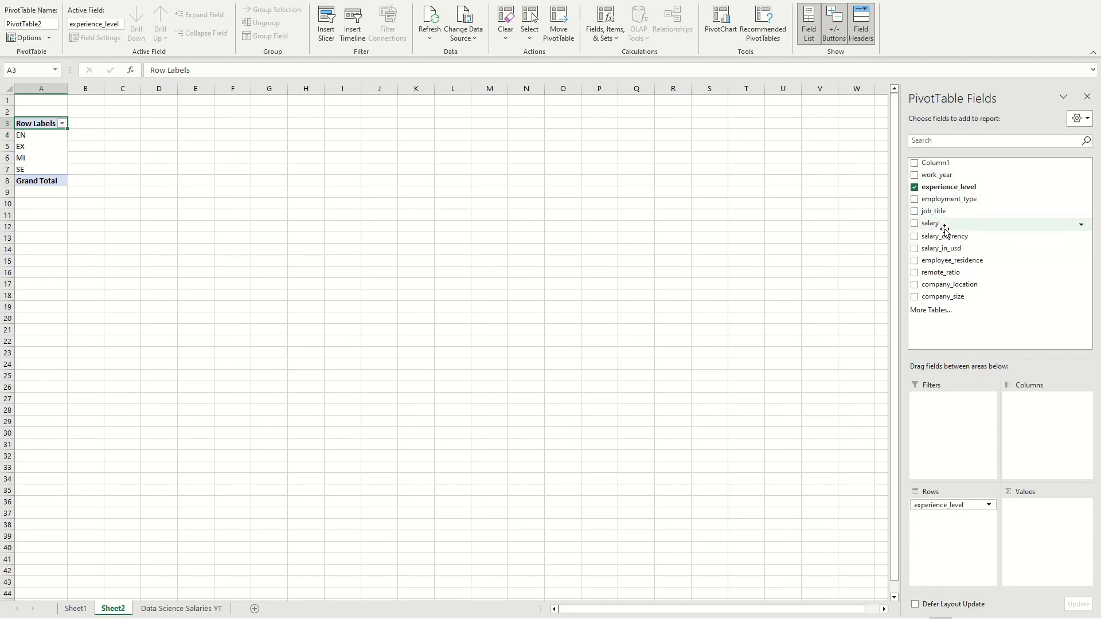
{"action": "left_click_drag", "start_coordinate": [966, 248], "coordinate": [1038, 526]}
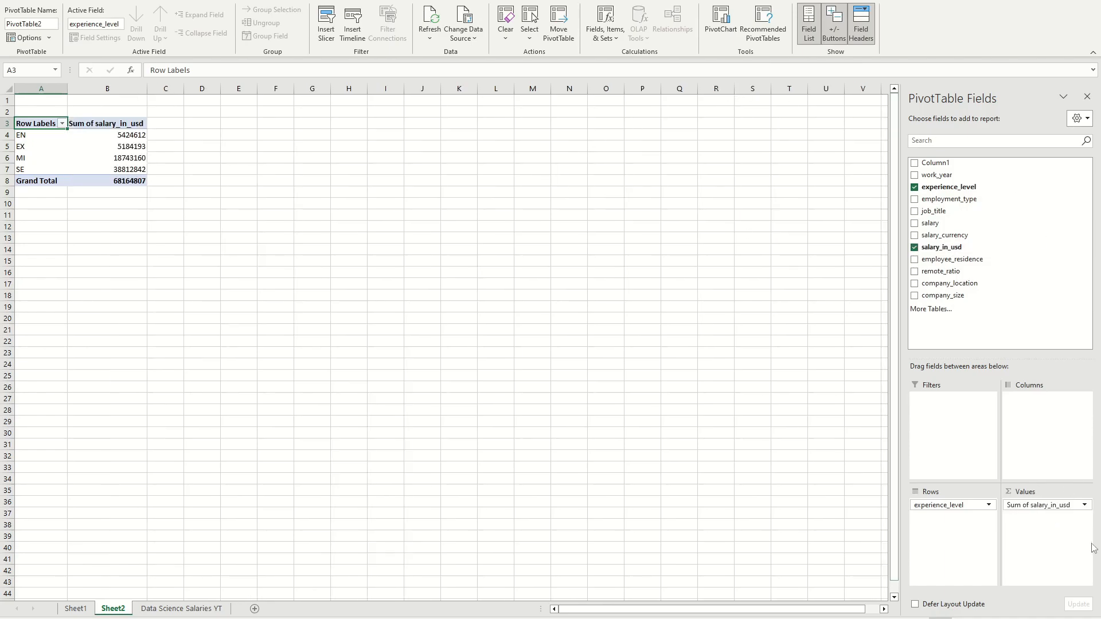
{"action": "left_click", "coordinate": [85, 125]}
{"action": "left_click", "coordinate": [108, 150]}
{"action": "left_click", "coordinate": [98, 135]}
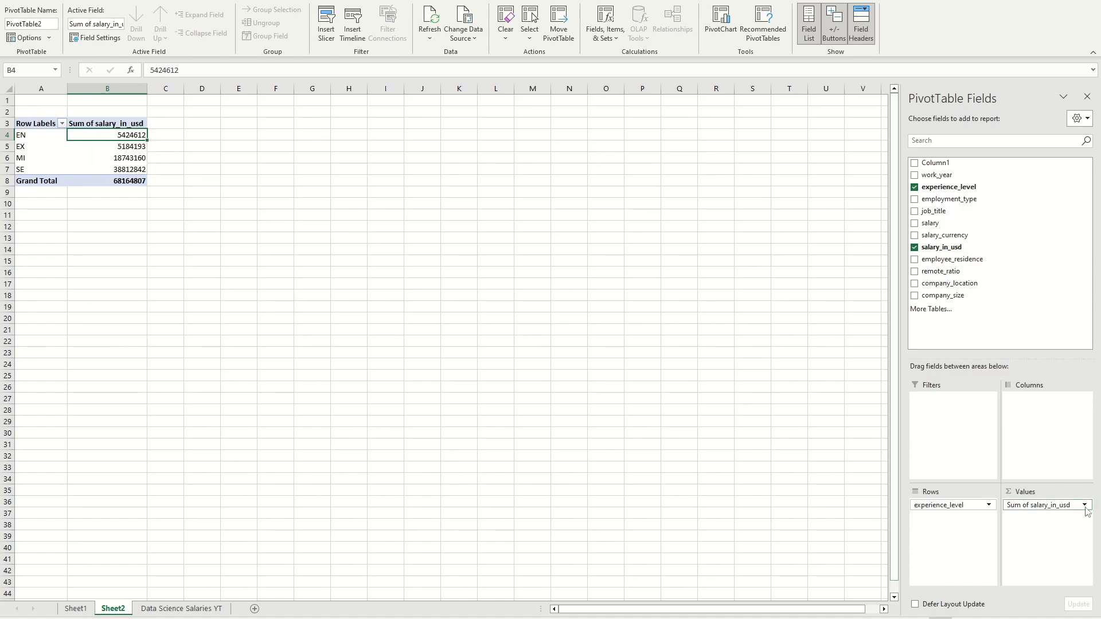
Step: Summarize the salary_in_usd values by Average for each experience level
{"action": "left_click", "coordinate": [1054, 504]}
{"action": "left_click", "coordinate": [1051, 492]}
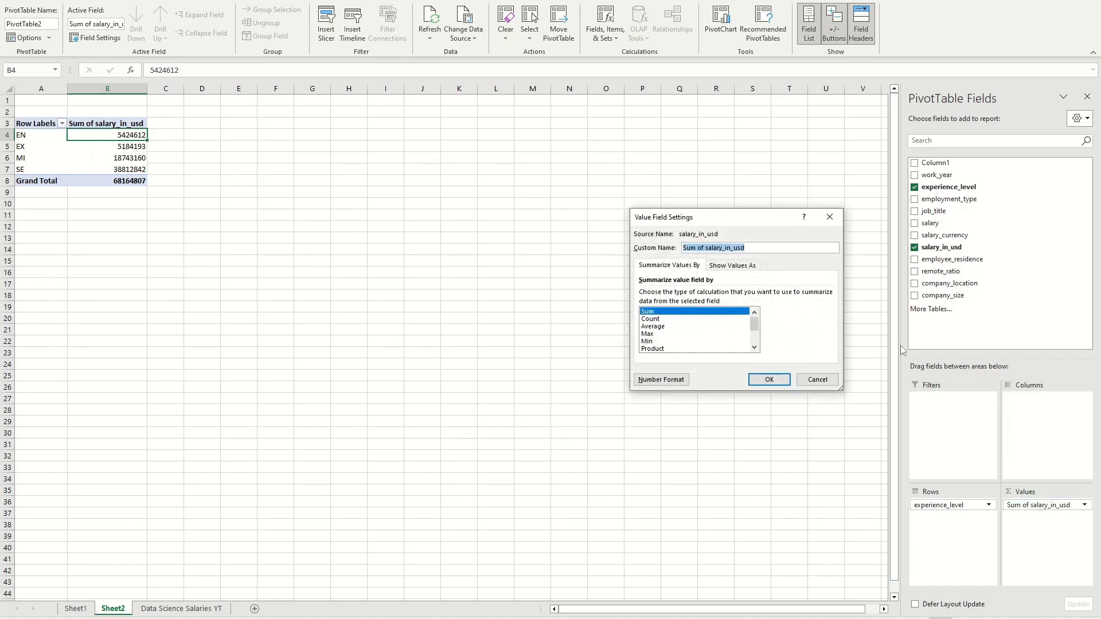
{"action": "left_click", "coordinate": [671, 326]}
{"action": "left_click", "coordinate": [774, 385]}
{"action": "left_click", "coordinate": [251, 193]}
{"action": "left_click", "coordinate": [99, 160]}
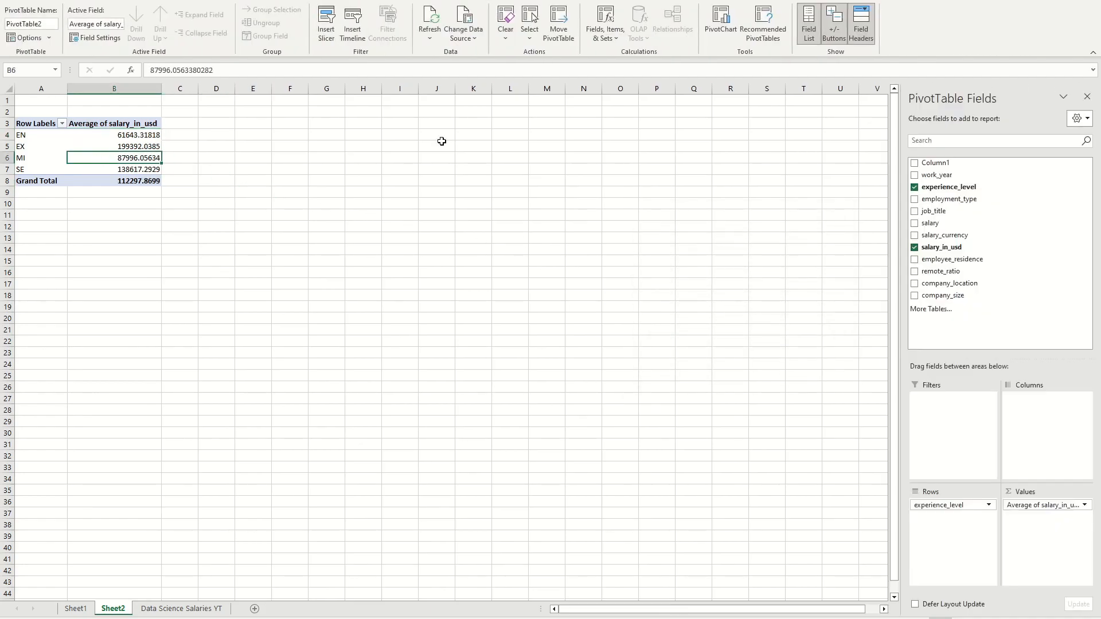
Step: Format the average salary_in_usd values per experience level as $ currency with 0 decimal places
{"action": "left_click", "coordinate": [1078, 504]}
{"action": "left_click", "coordinate": [1060, 491]}
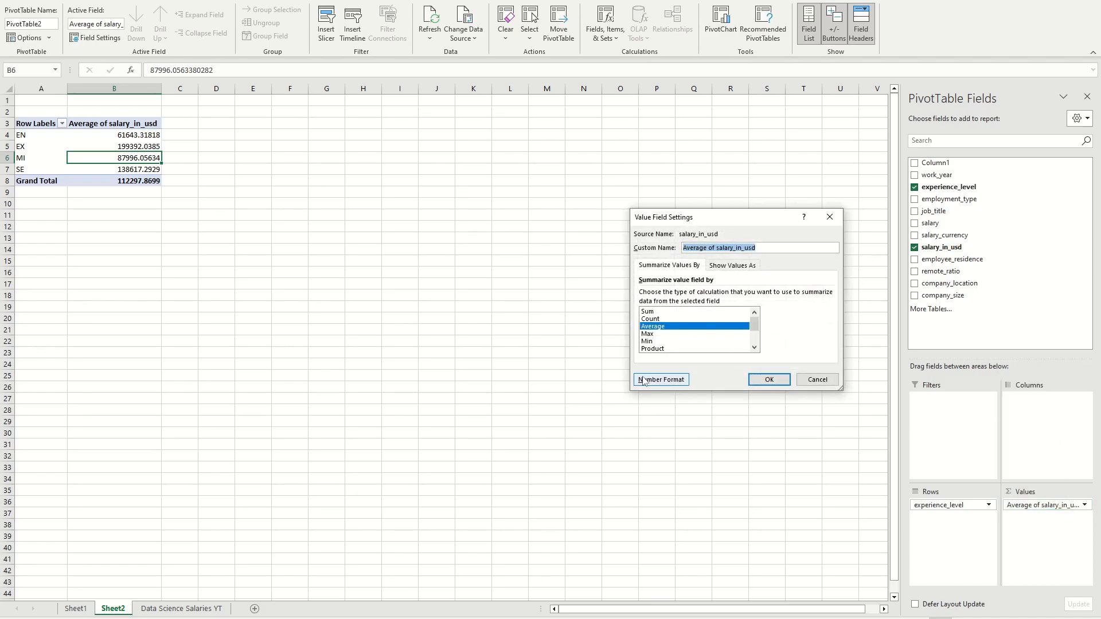
{"action": "left_click", "coordinate": [665, 381]}
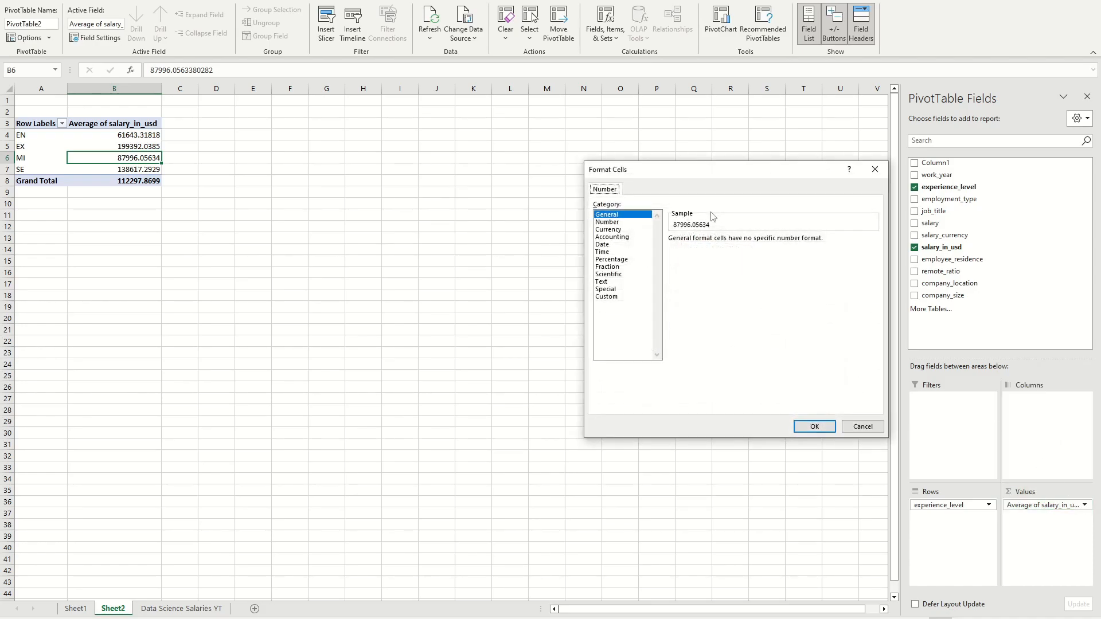
{"action": "left_click", "coordinate": [608, 229]}
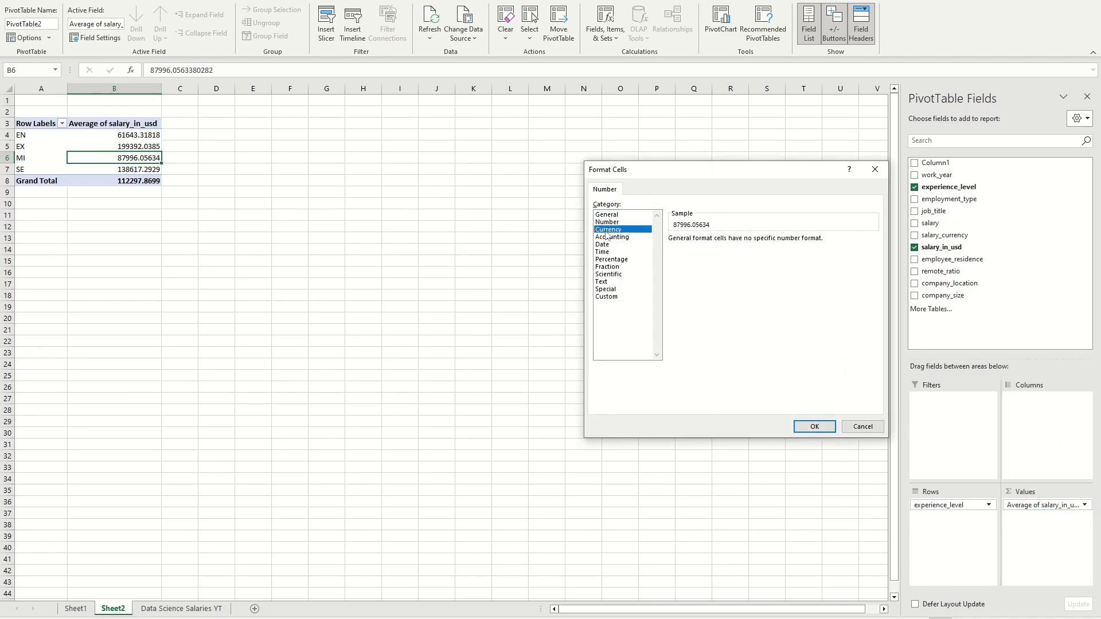
{"action": "left_click", "coordinate": [746, 243]}
{"action": "left_click", "coordinate": [746, 243]}
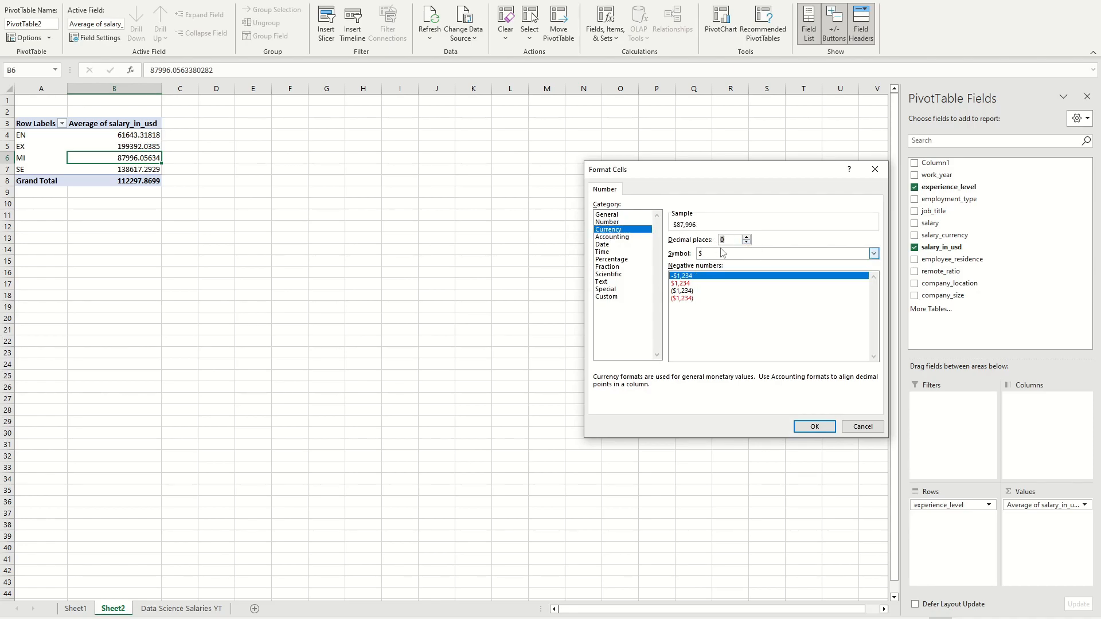
{"action": "left_click", "coordinate": [814, 426]}
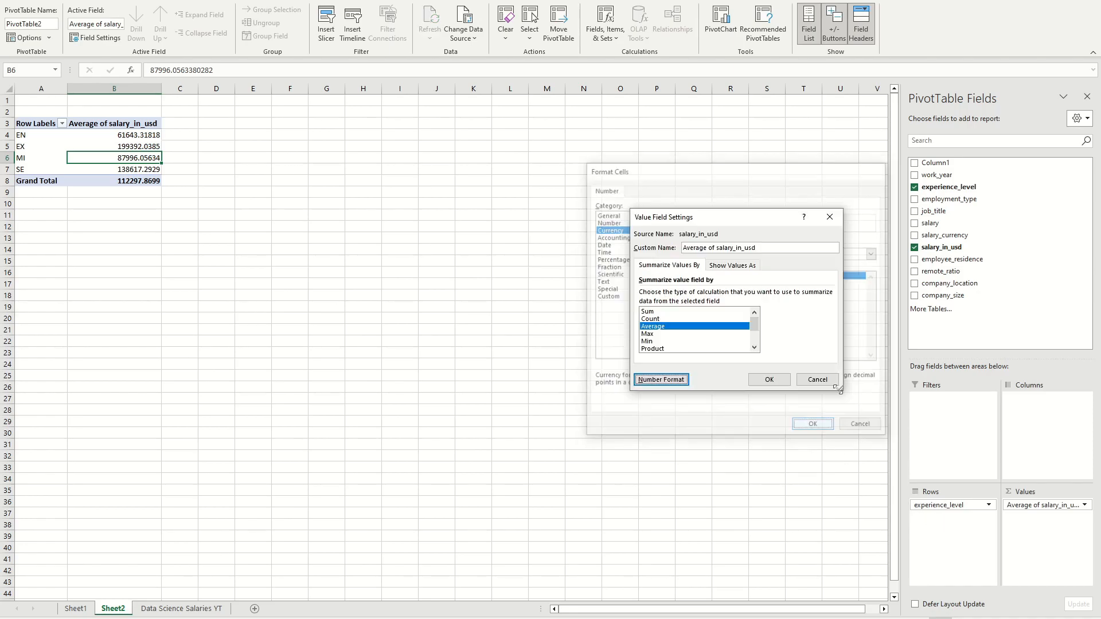
{"action": "left_click", "coordinate": [769, 379]}
{"action": "left_click", "coordinate": [241, 156]}
{"action": "left_click", "coordinate": [210, 157]}
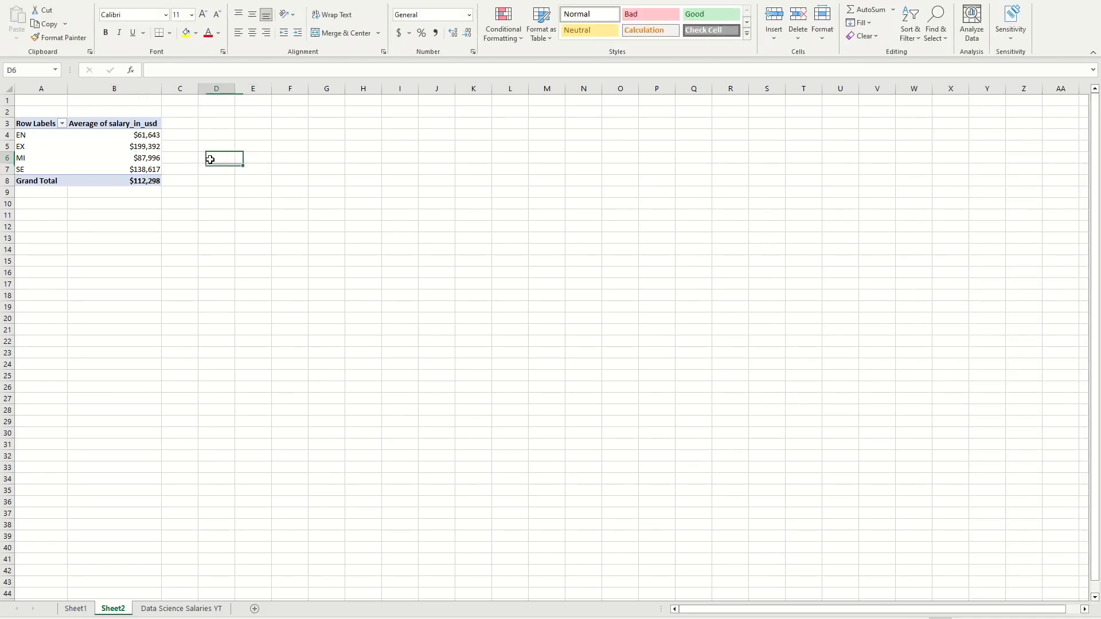
Step: Go over the experience level labels EN, EX and MI in the PivotTable rows
{"action": "left_click", "coordinate": [36, 136]}
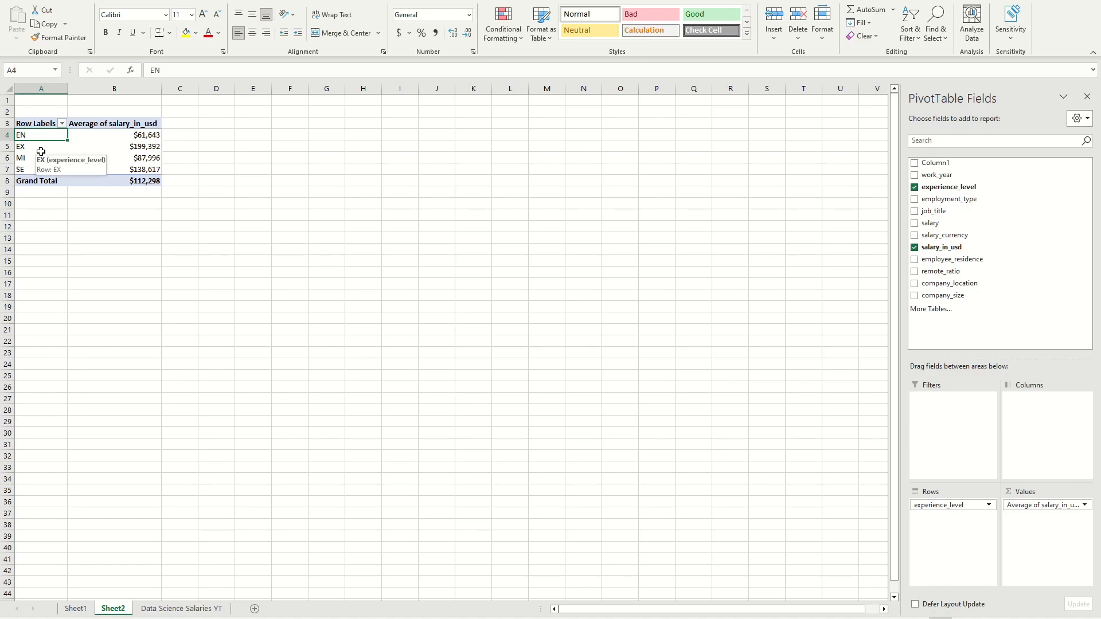
{"action": "left_click", "coordinate": [34, 146]}
{"action": "left_click", "coordinate": [35, 137]}
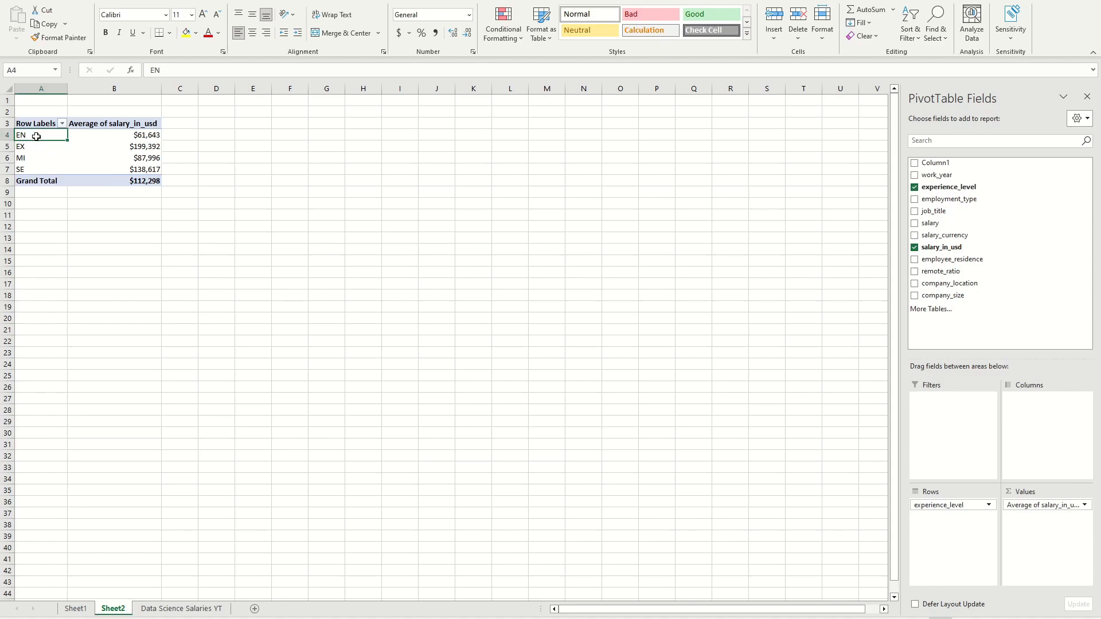
{"action": "left_click", "coordinate": [47, 146]}
{"action": "left_click", "coordinate": [41, 157]}
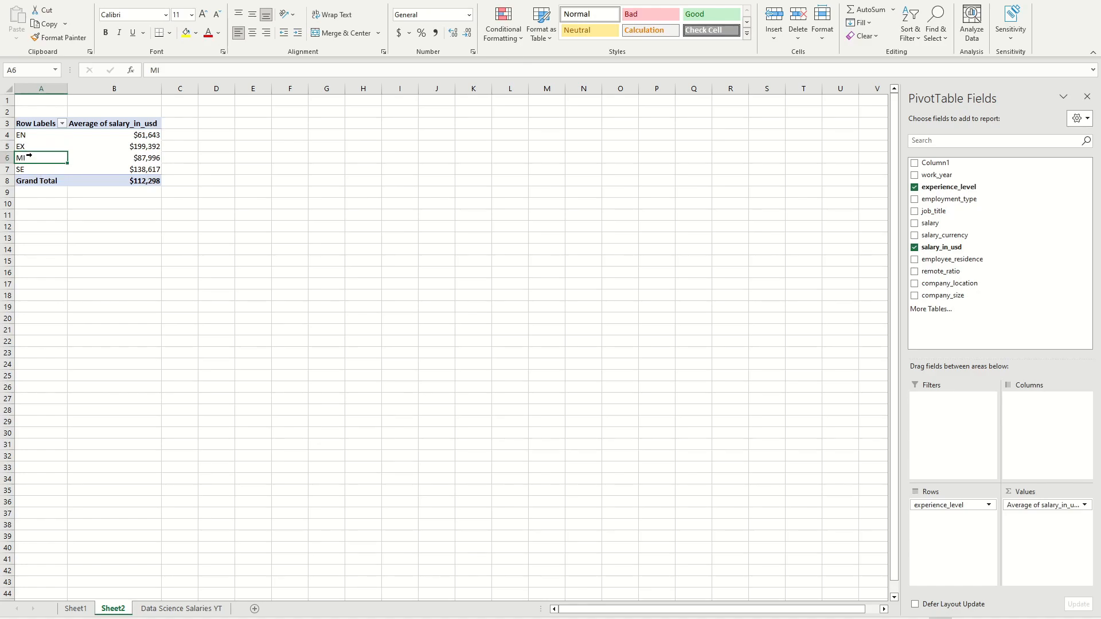
Step: Go over the SE and EN experience level labels in the PivotTable rows
{"action": "left_click", "coordinate": [25, 170]}
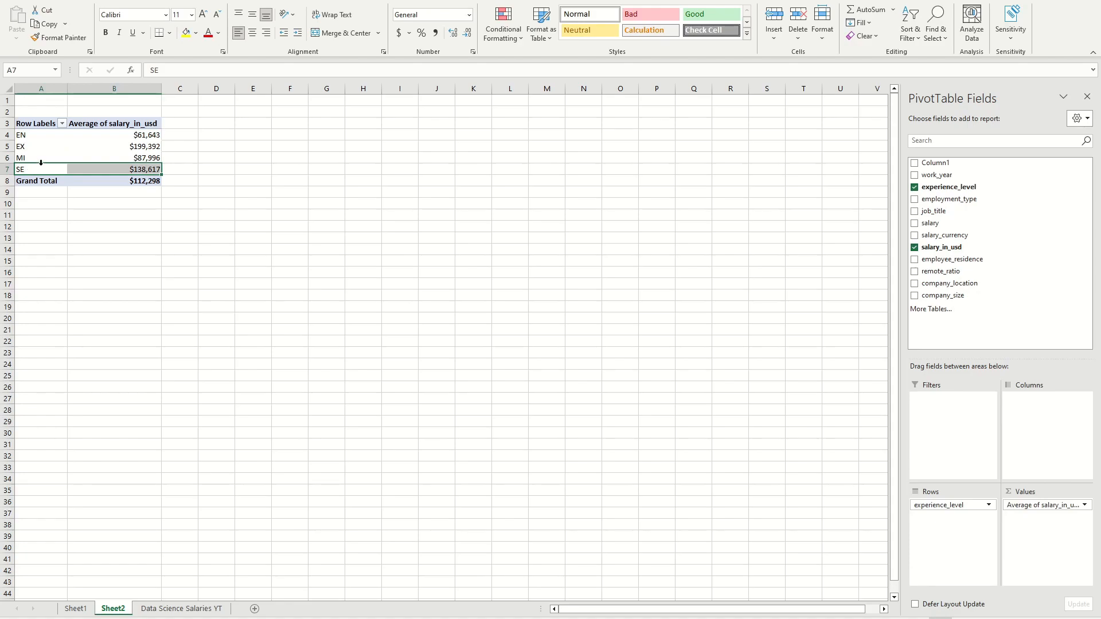
{"action": "left_click", "coordinate": [76, 228]}
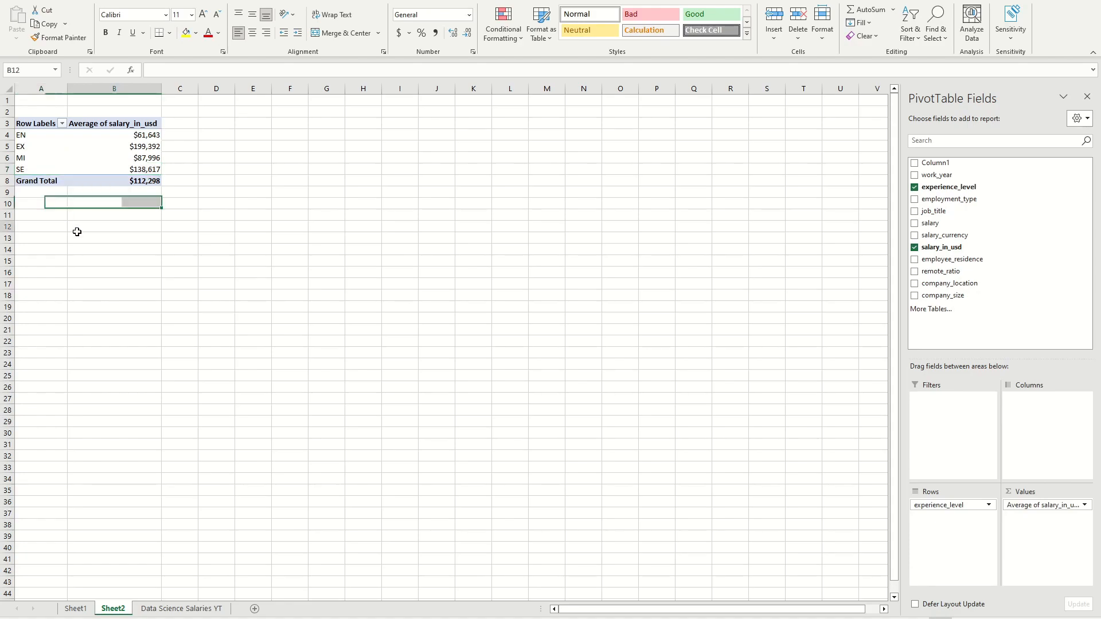
{"action": "left_click", "coordinate": [35, 137]}
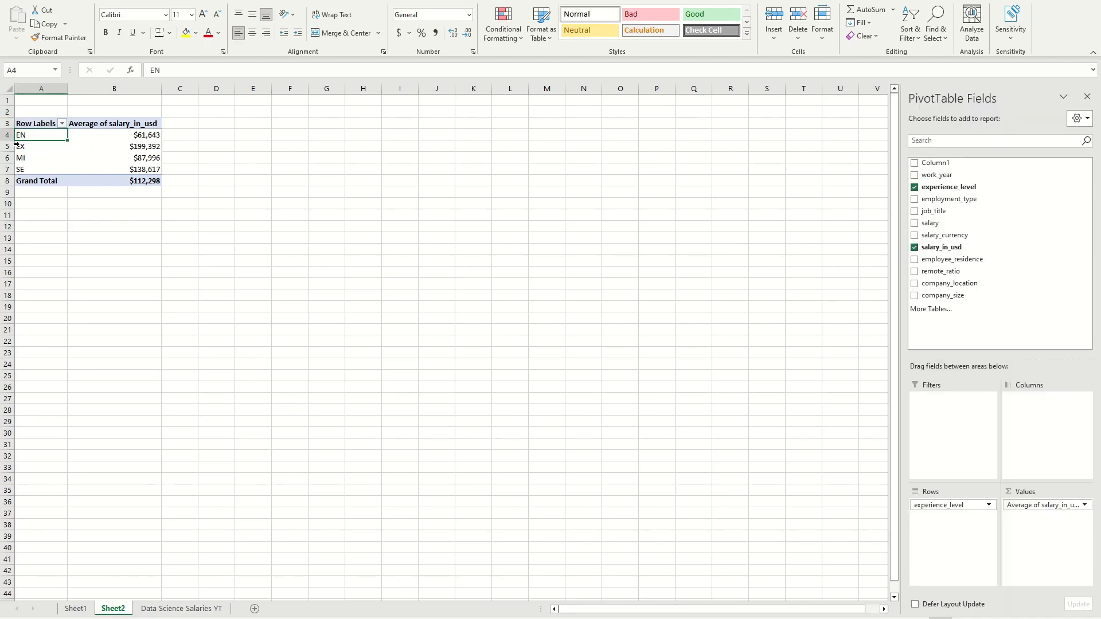
Step: In the Data Science Salaries YT sheet, replace all EN values in the experience_level column with Entry-Level
{"action": "left_click", "coordinate": [182, 608]}
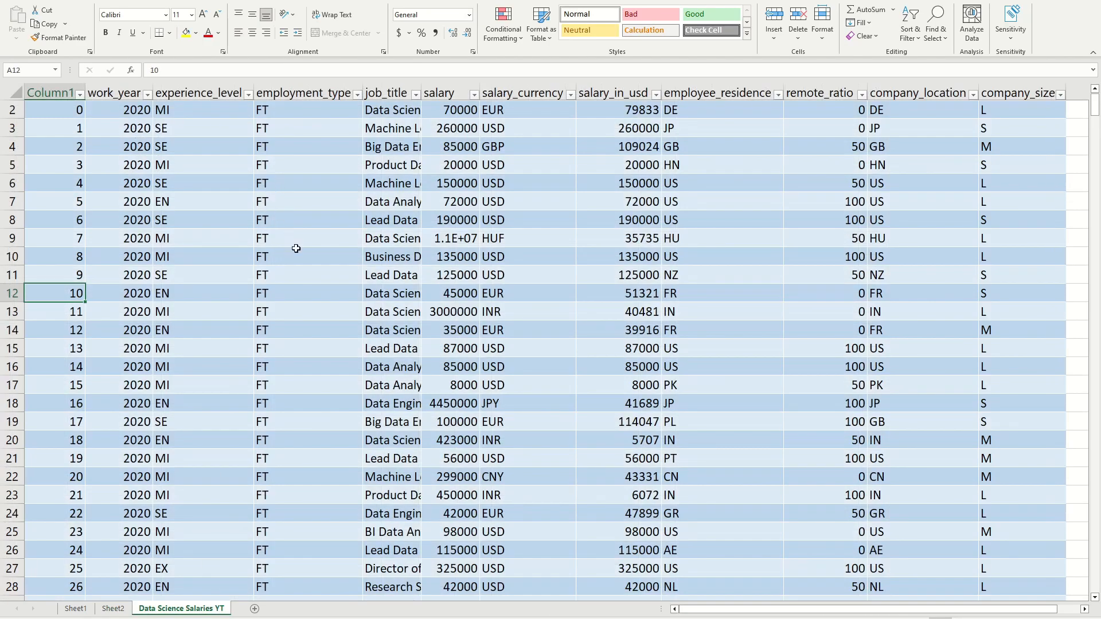
{"action": "scroll", "coordinate": [292, 244], "scroll_direction": "up", "scroll_amount": 1}
{"action": "left_click", "coordinate": [179, 133]}
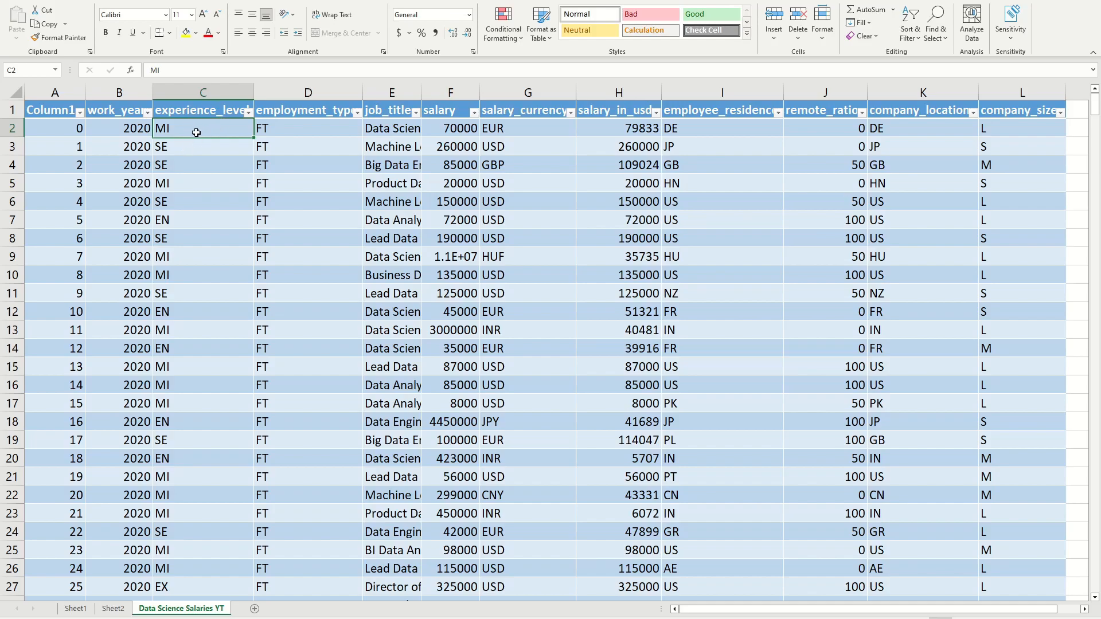
{"action": "key", "text": "ctrl+shift+Down"}
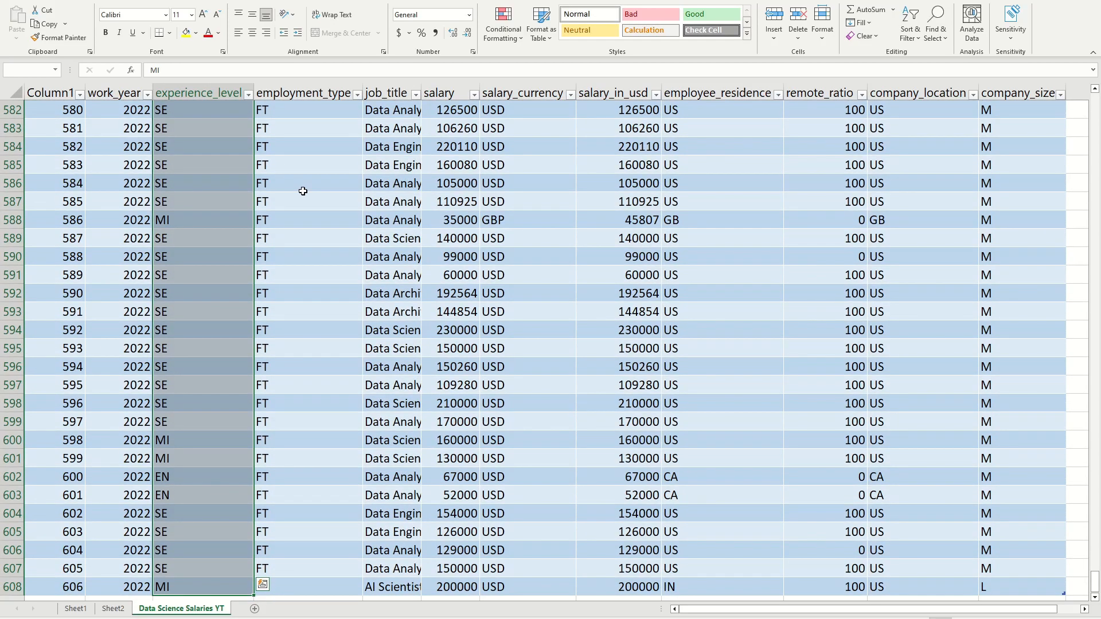
{"action": "key", "text": "ctrl+h"}
{"action": "left_click", "coordinate": [708, 322]}
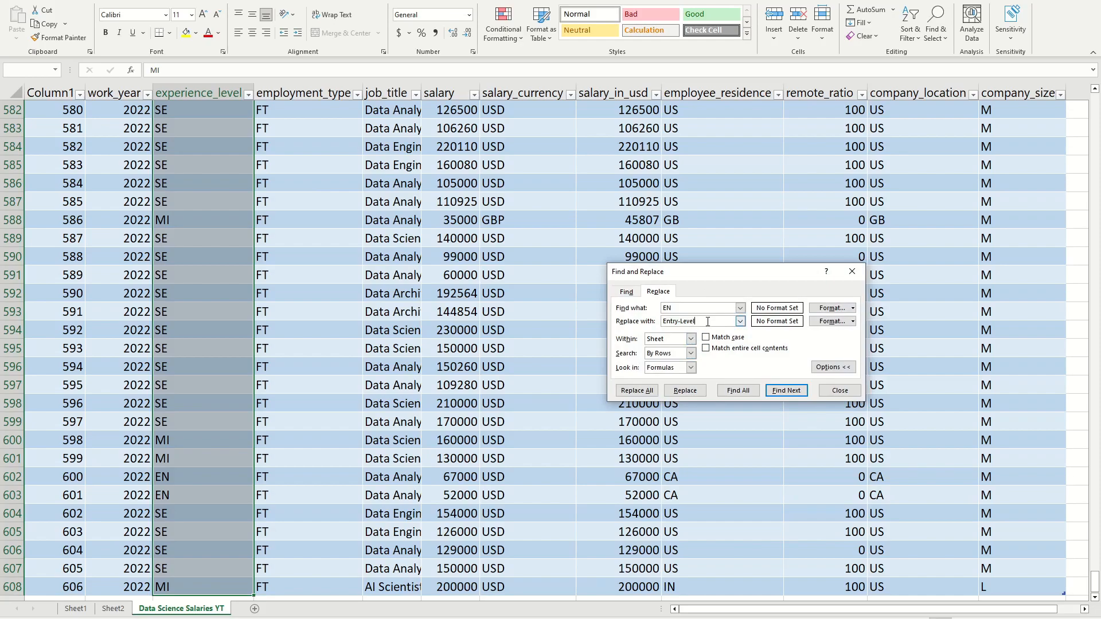
{"action": "mouse_move", "coordinate": [670, 306]}
{"action": "left_mouse_down"}
{"action": "mouse_move", "coordinate": [703, 322]}
{"action": "mouse_move", "coordinate": [667, 323]}
{"action": "left_mouse_up"}
{"action": "left_click", "coordinate": [682, 308]}
{"action": "left_click", "coordinate": [637, 391]}
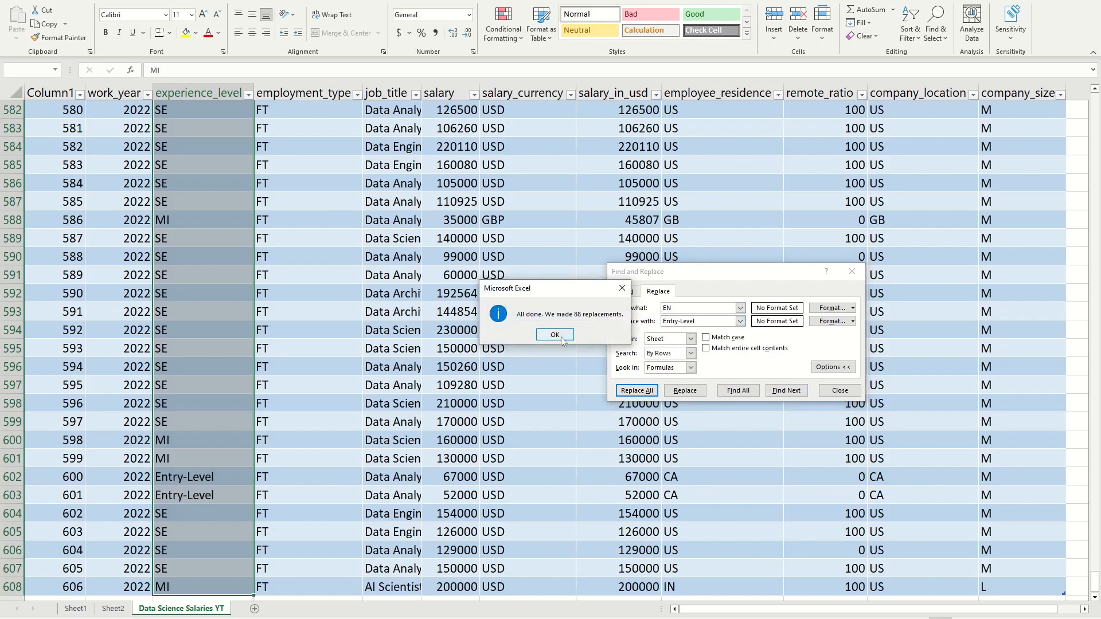
{"action": "left_click", "coordinate": [555, 335]}
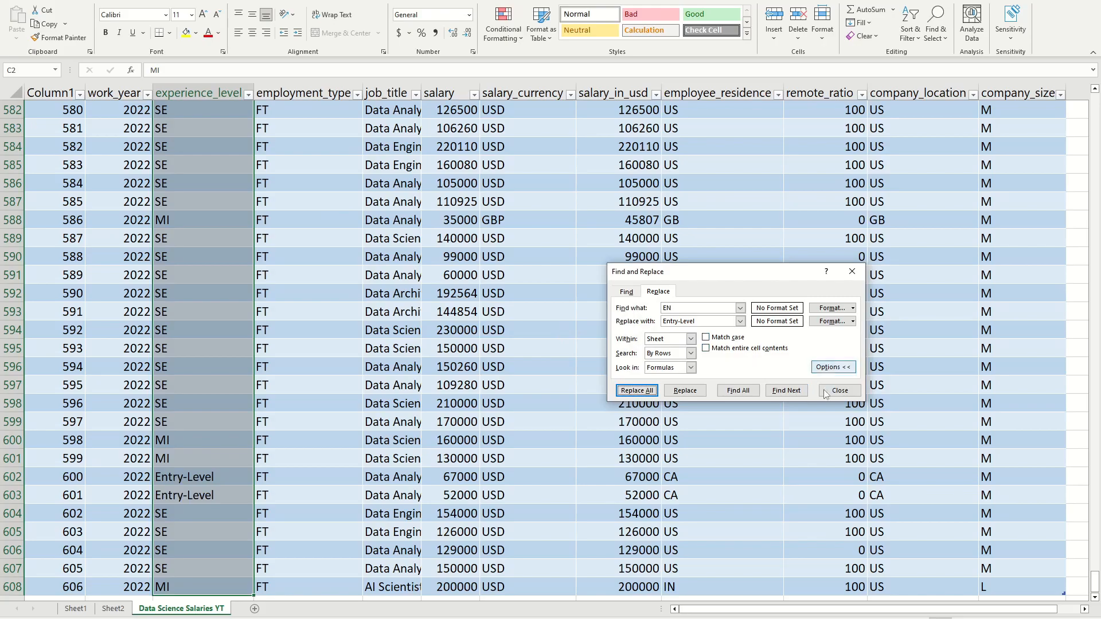
{"action": "left_click", "coordinate": [839, 390]}
Step: Replace the remaining experience_level codes MI, SE and EX with Mid-Level, Senior-Level and Executive-Level throughout the column
{"action": "scroll", "coordinate": [543, 212], "scroll_direction": "up", "scroll_amount": 19}
{"action": "scroll", "coordinate": [543, 211], "scroll_direction": "up", "scroll_amount": 16}
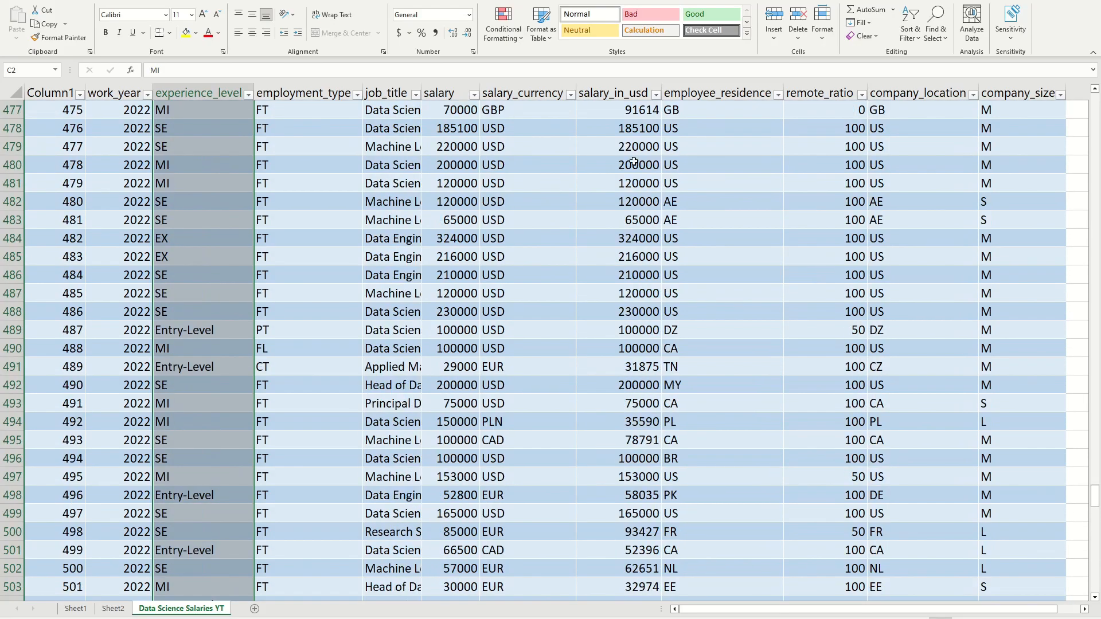
{"action": "left_click_drag", "start_coordinate": [1094, 498], "coordinate": [1095, 96]}
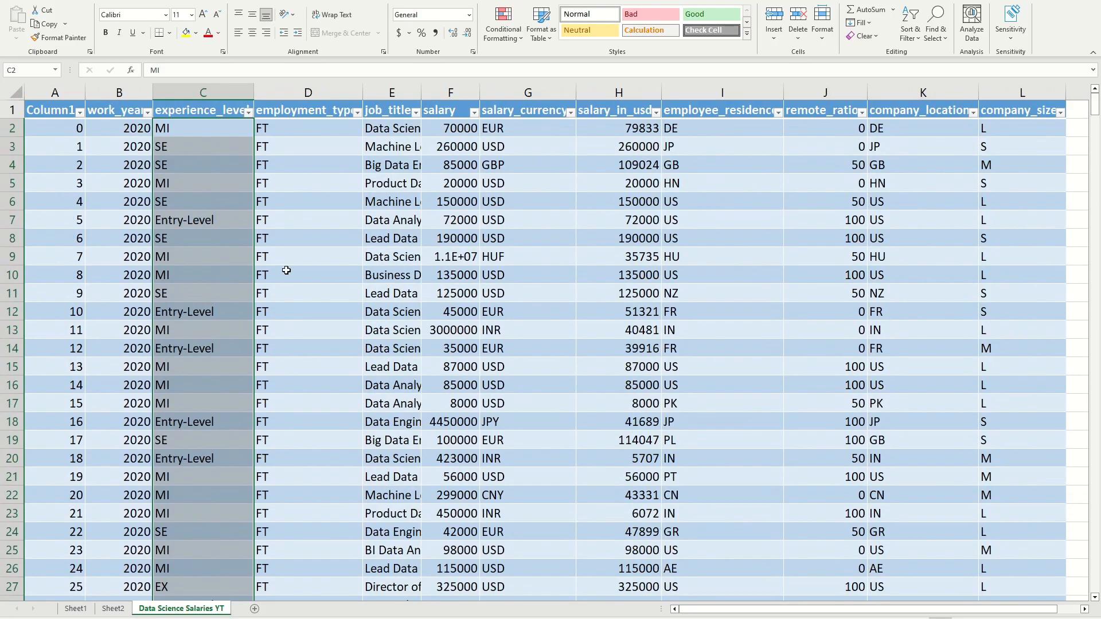
{"action": "left_click", "coordinate": [173, 134]}
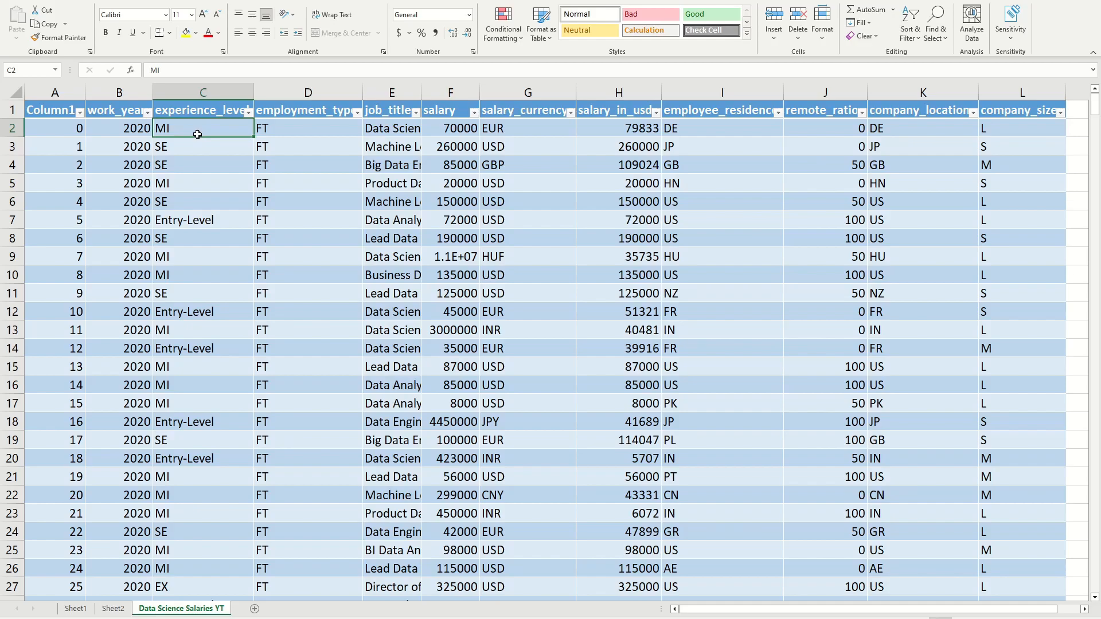
{"action": "key", "text": "ctrl+shift+Down"}
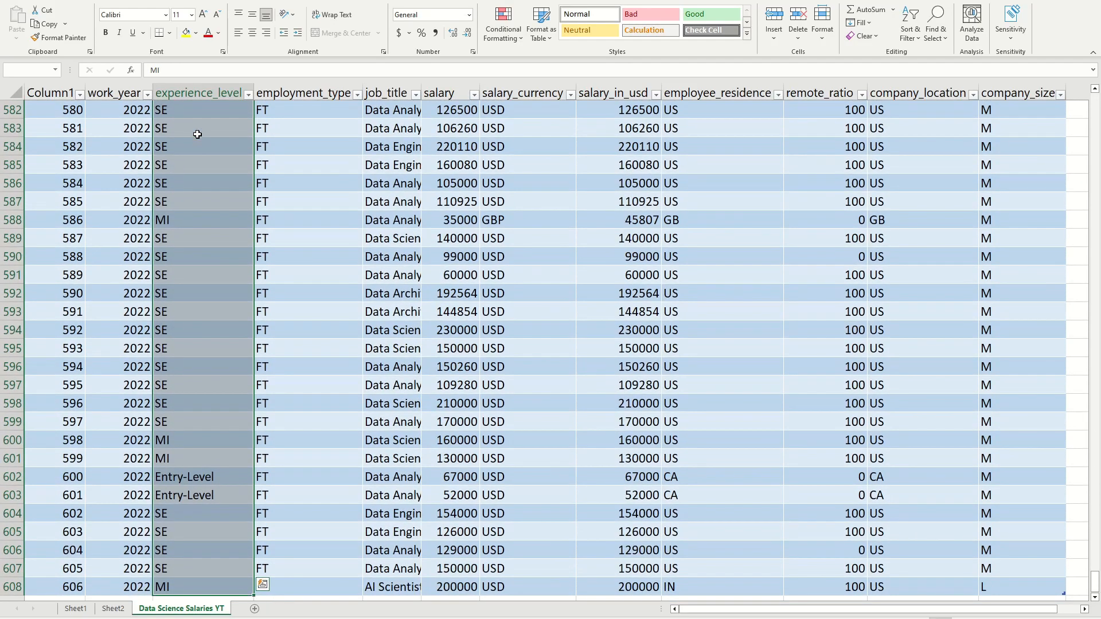
{"action": "key", "text": "ctrl+h"}
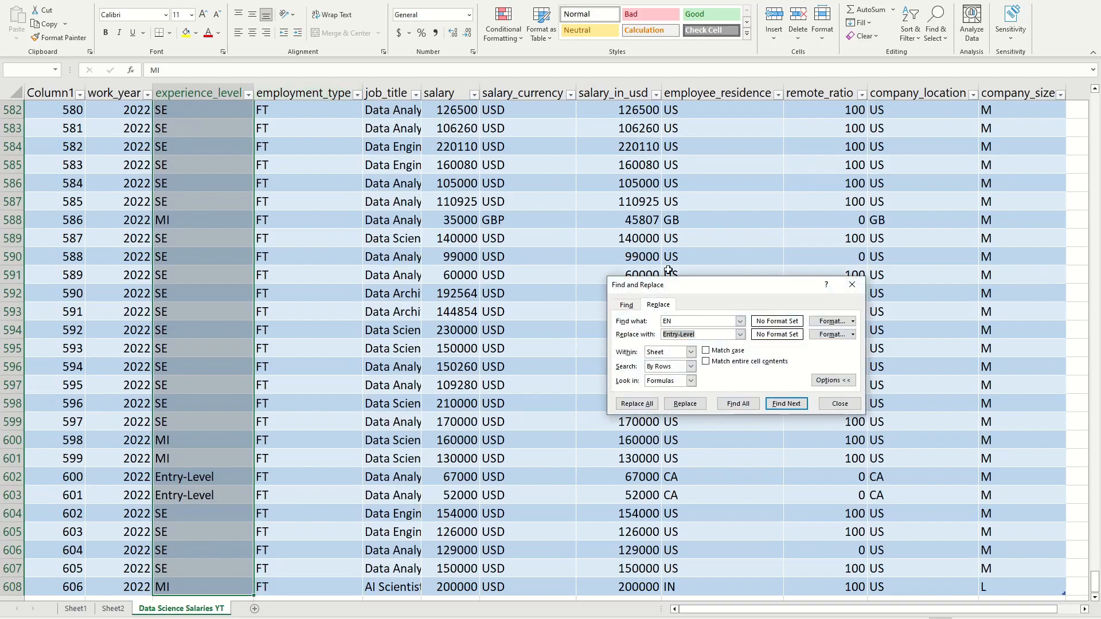
{"action": "left_click", "coordinate": [665, 322]}
{"action": "triple_click", "coordinate": [705, 334]}
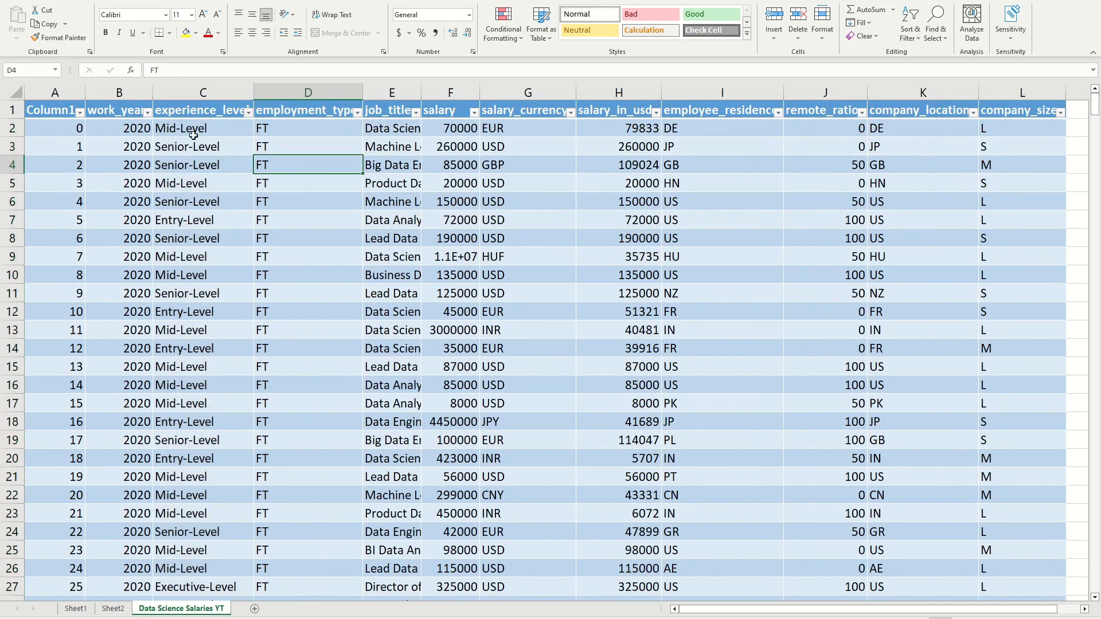
Step: Check the distinct values in the experience_level column through its filter list, leaving the filter unchanged
{"action": "left_click", "coordinate": [194, 137]}
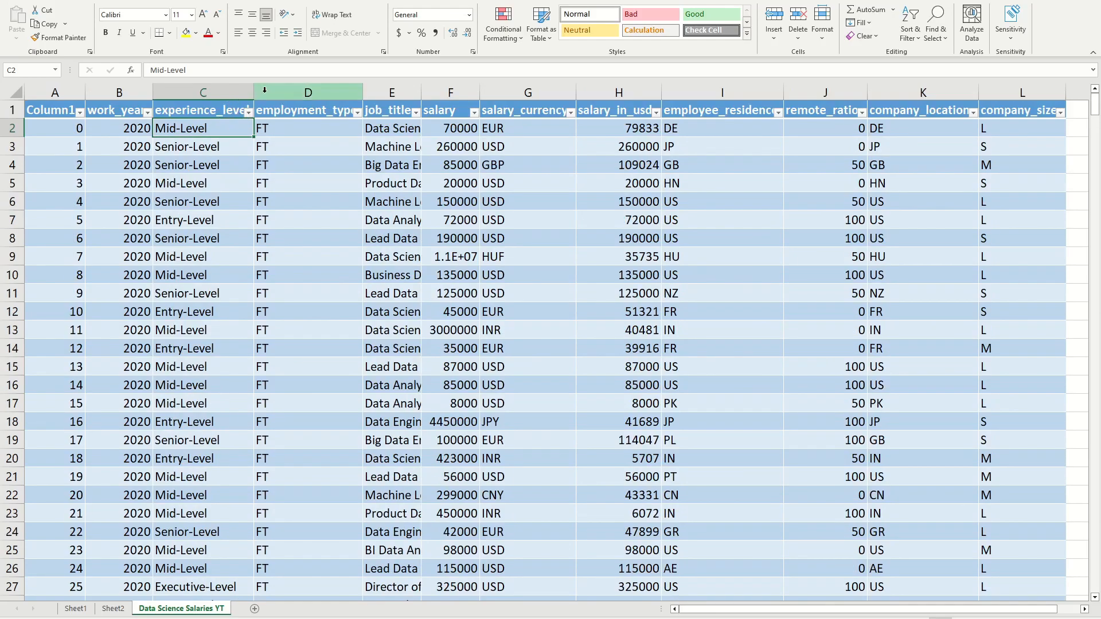
{"action": "left_click", "coordinate": [248, 111]}
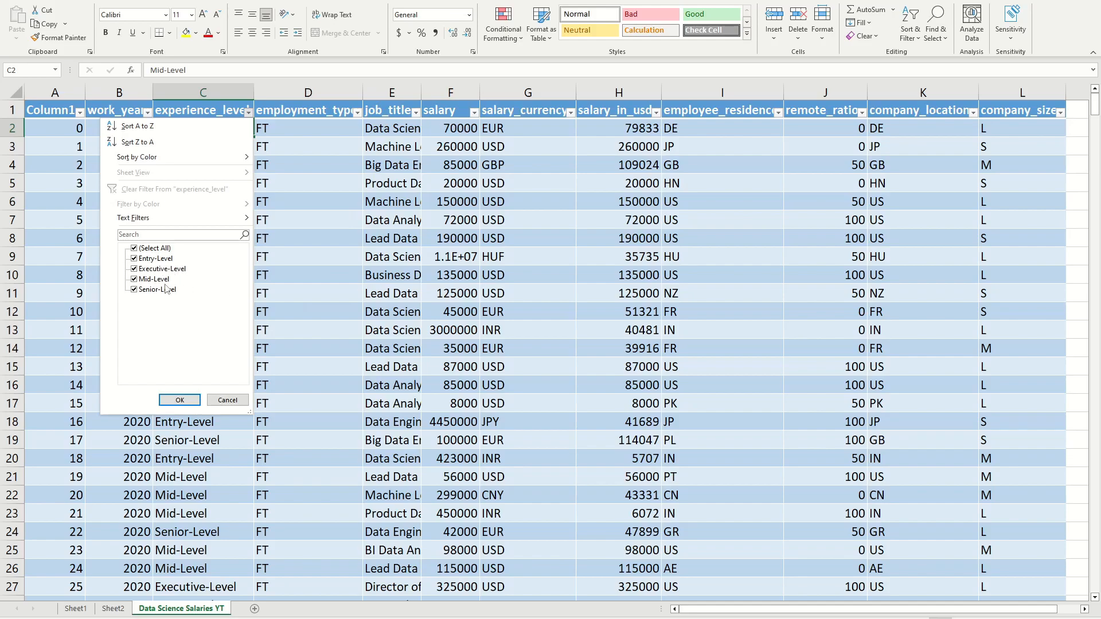
{"action": "left_click", "coordinate": [456, 383]}
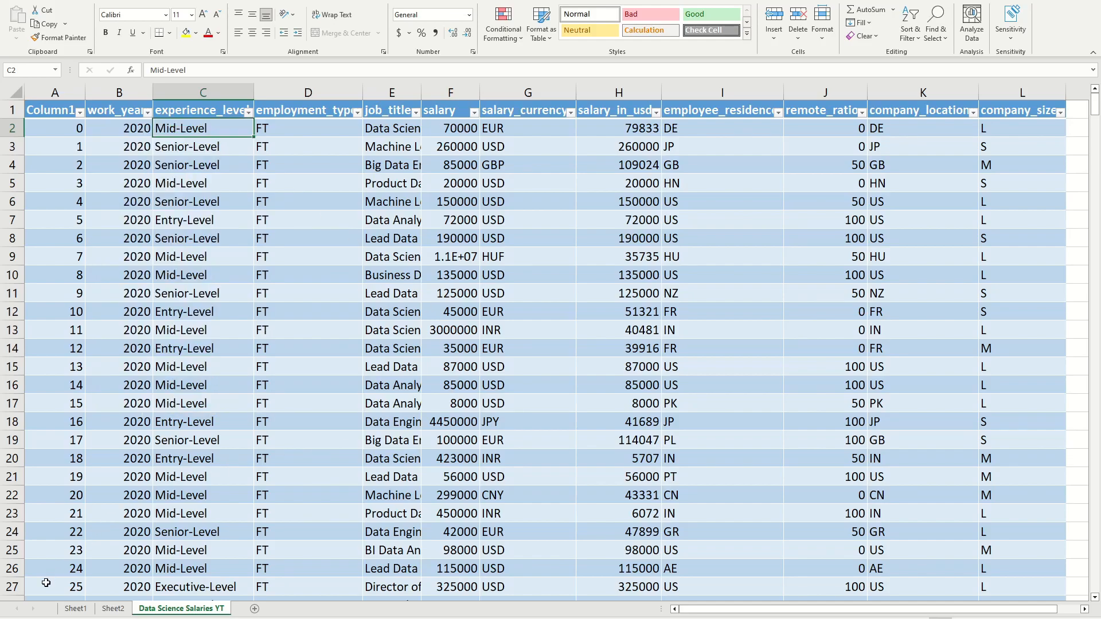
Step: Compare the experience level labels in the Sheet2 PivotTable with the values in the Data Science Salaries YT sheet
{"action": "left_click", "coordinate": [111, 608]}
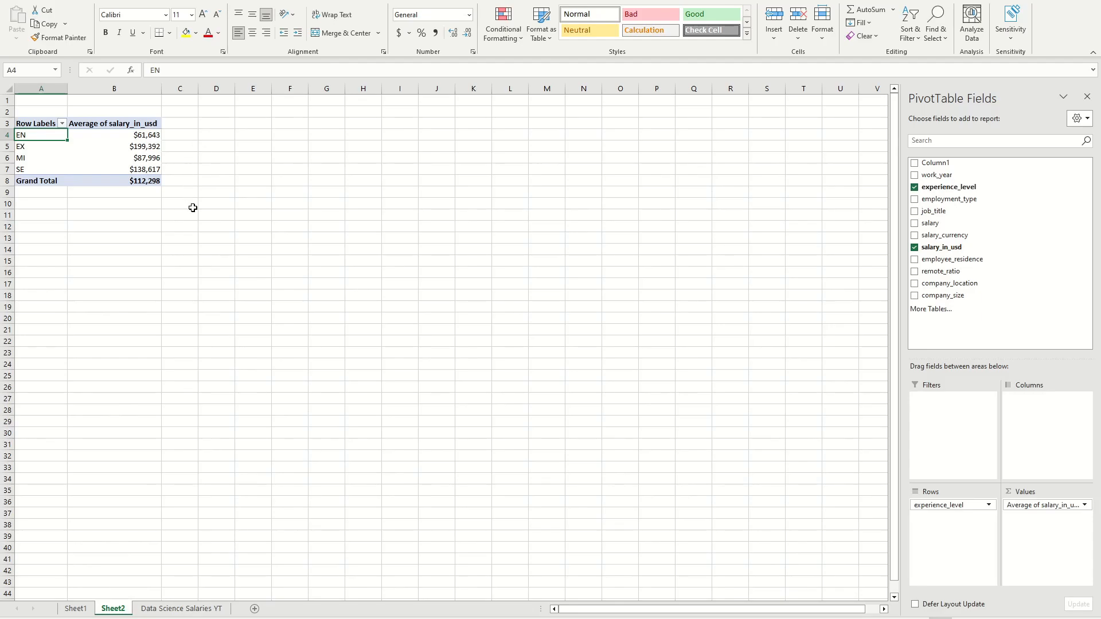
{"action": "left_click", "coordinate": [94, 143]}
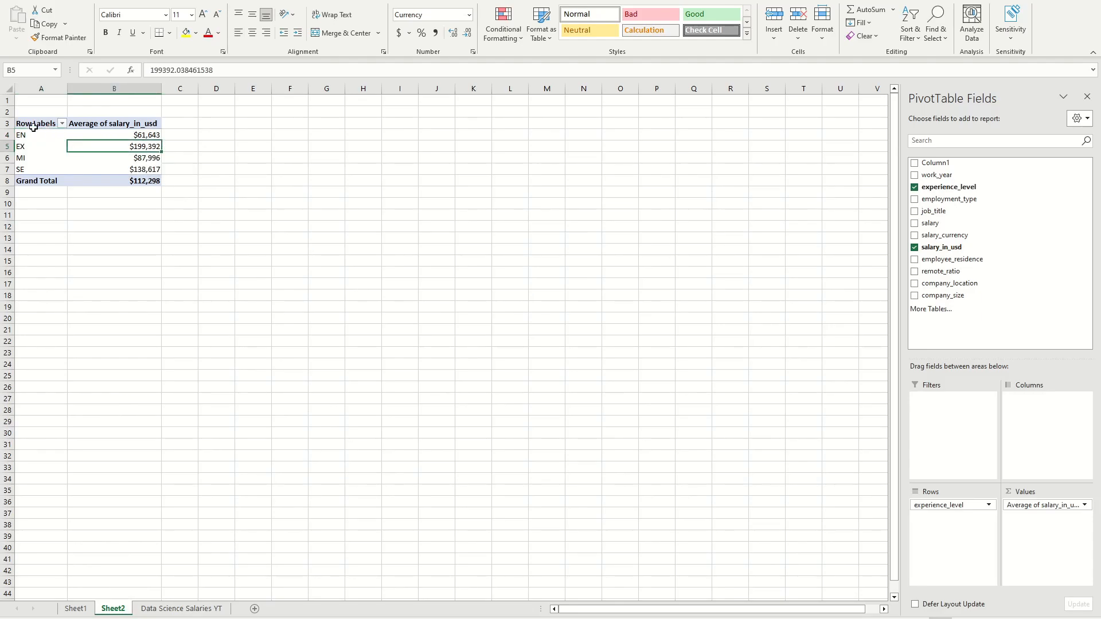
{"action": "left_click", "coordinate": [45, 138]}
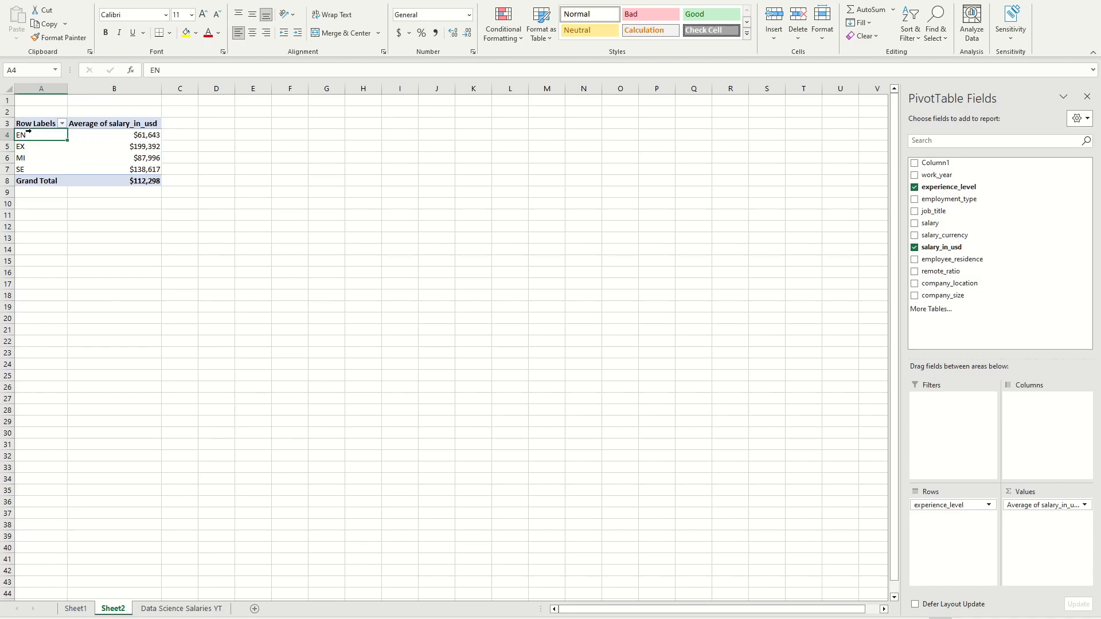
{"action": "left_click", "coordinate": [181, 608]}
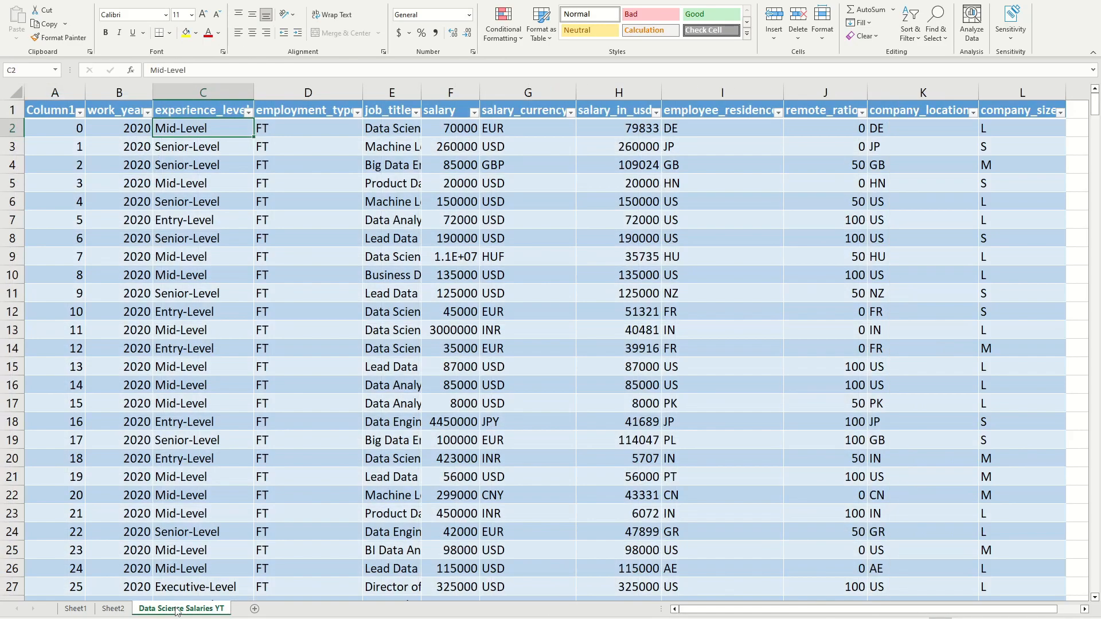
{"action": "left_click", "coordinate": [149, 161]}
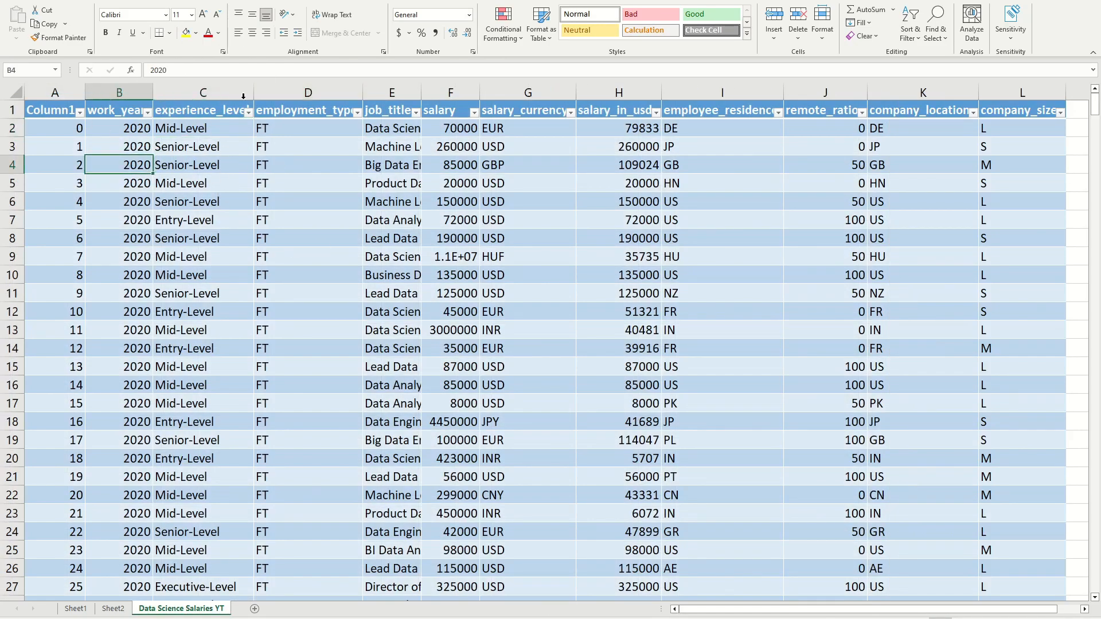
Step: Delete Sheet3, the worksheet holding the PivotTable with the abbreviated experience level labels
{"action": "left_click", "coordinate": [113, 610]}
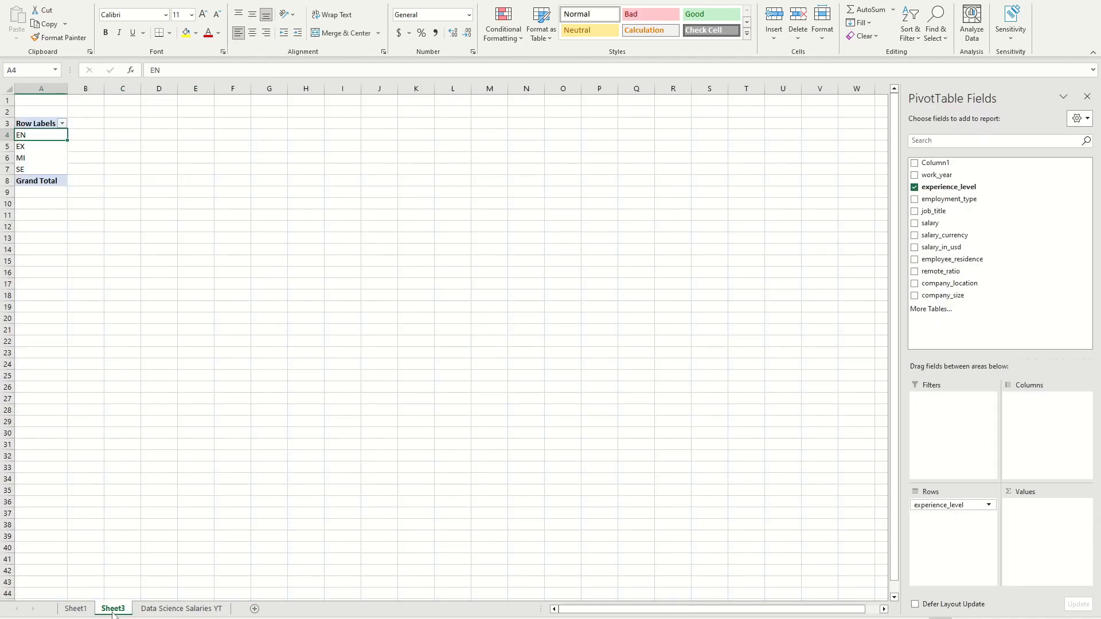
{"action": "right_click", "coordinate": [113, 611]}
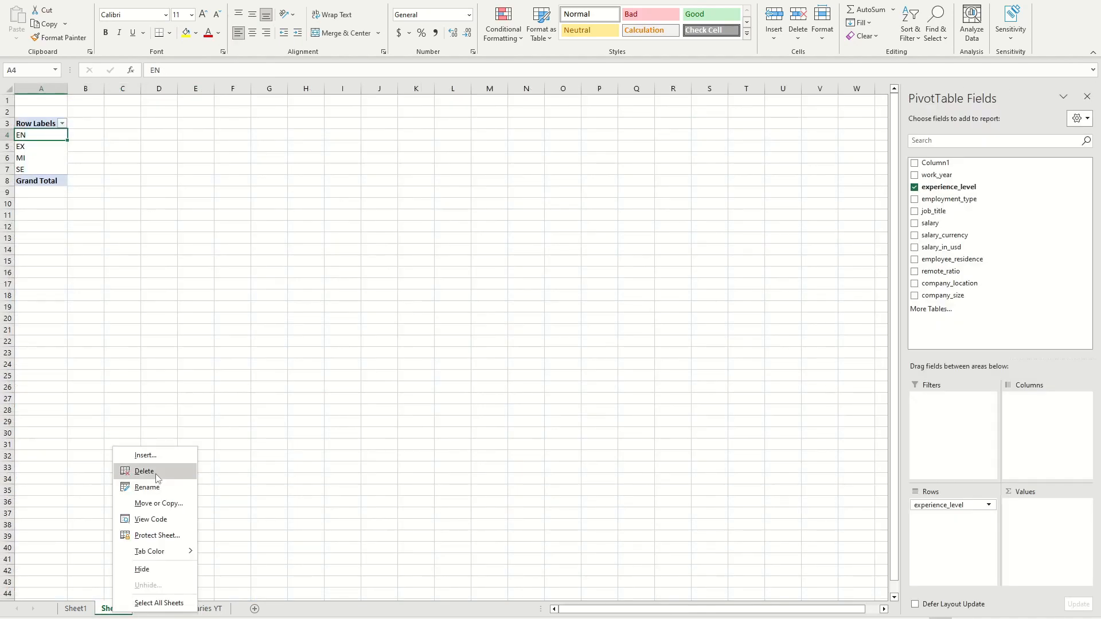
{"action": "left_click", "coordinate": [135, 470]}
{"action": "left_click", "coordinate": [544, 337]}
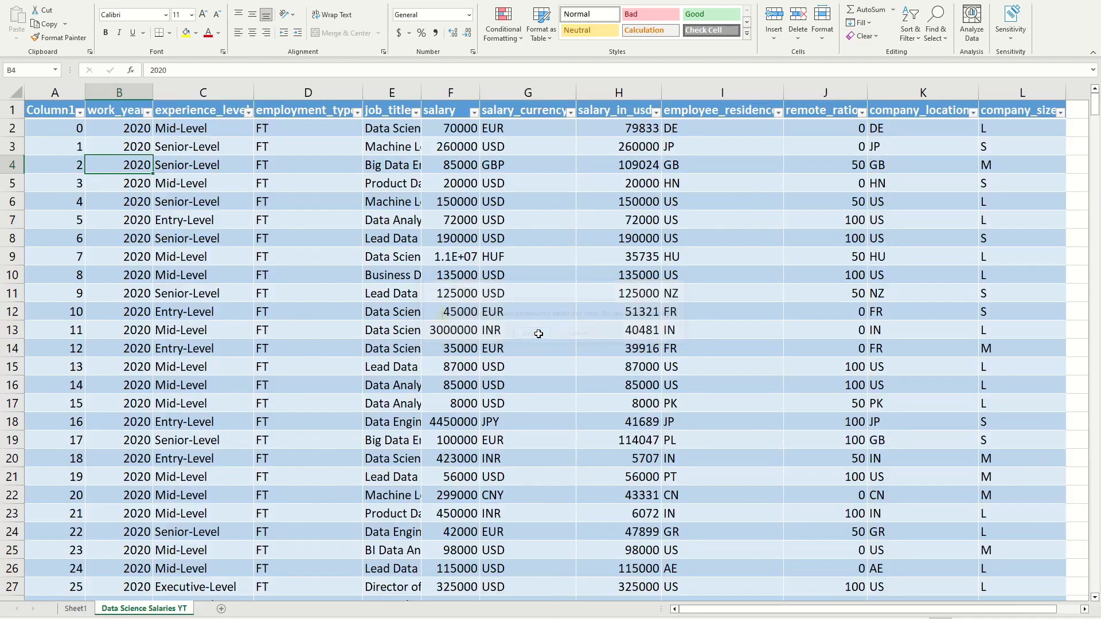
Step: Add the salaries table to the Data Model with Power Pivot and create a PivotTable from it on a new worksheet
{"action": "left_click", "coordinate": [106, 143]}
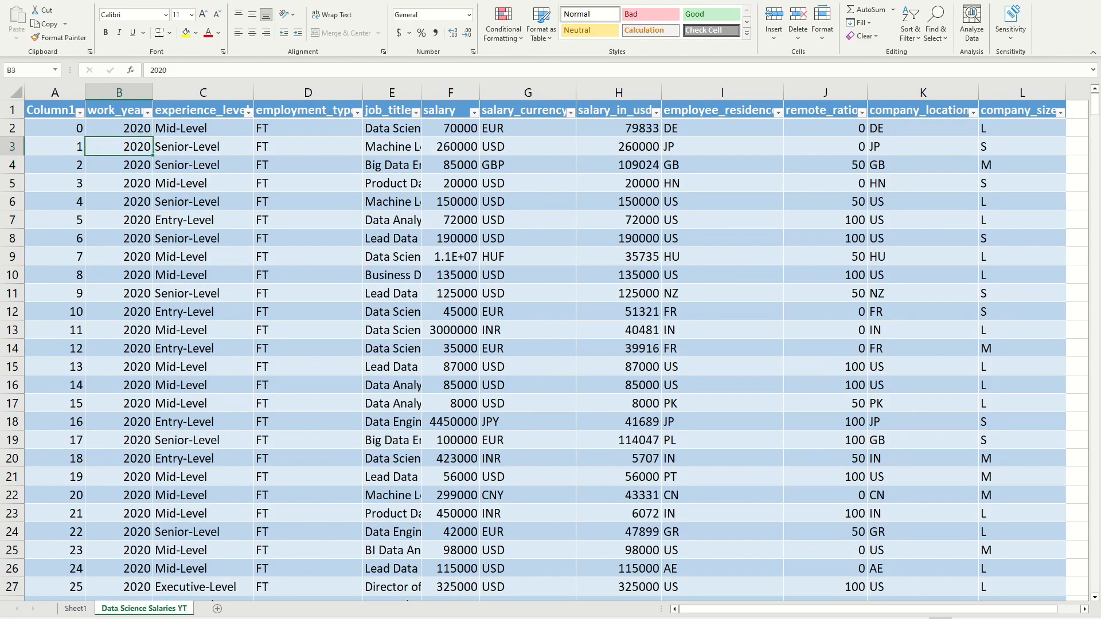
{"action": "left_click", "coordinate": [411, 2]}
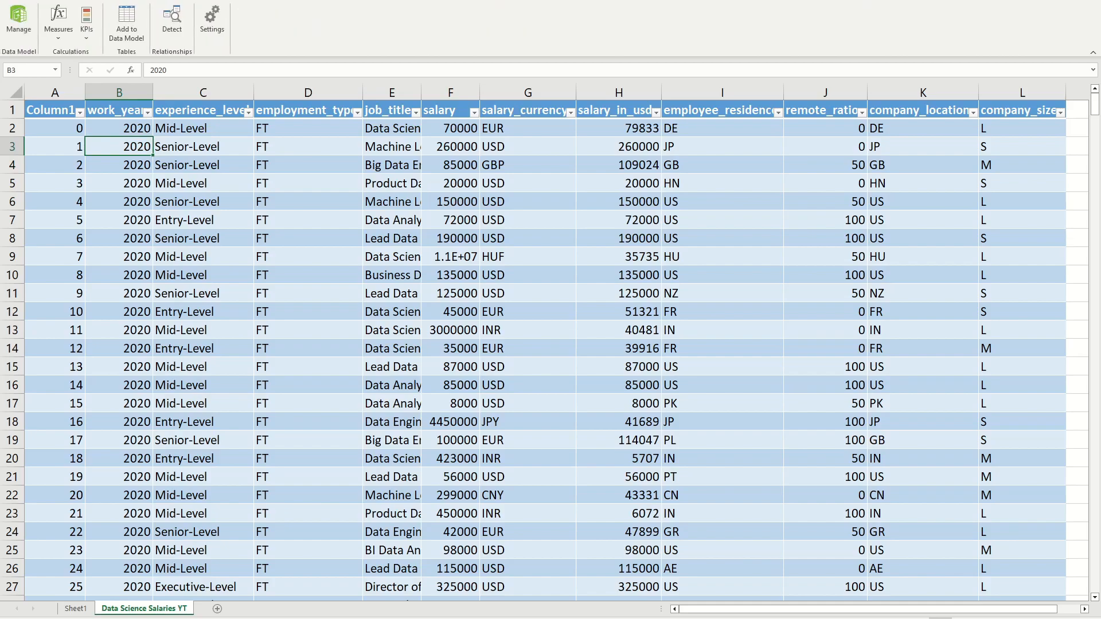
{"action": "left_click", "coordinate": [19, 21]}
{"action": "left_click", "coordinate": [132, 37]}
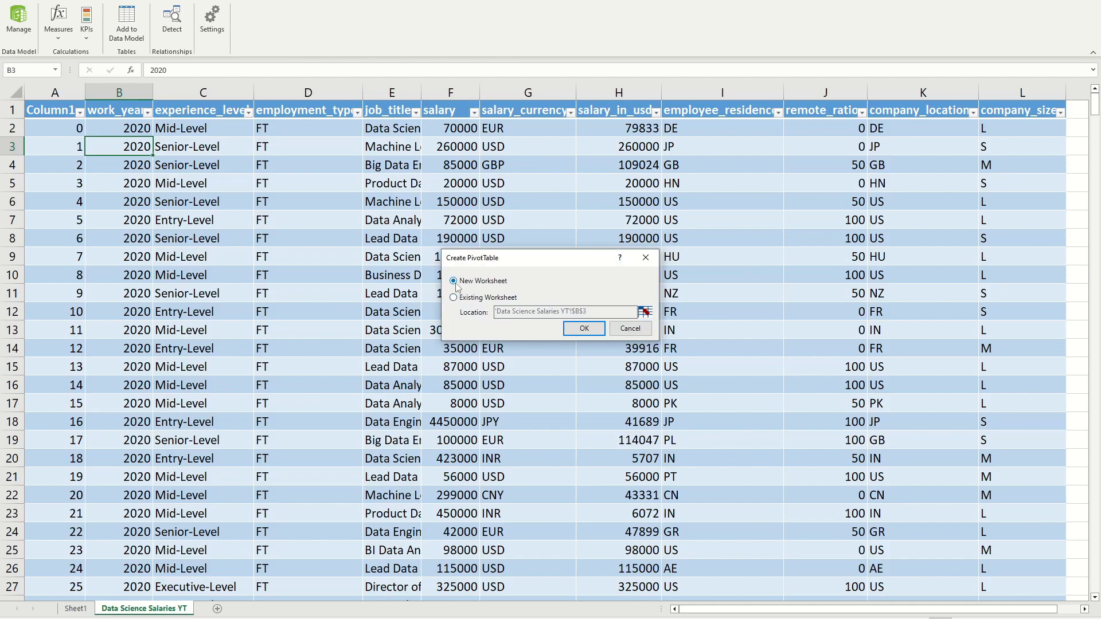
{"action": "left_click", "coordinate": [587, 329]}
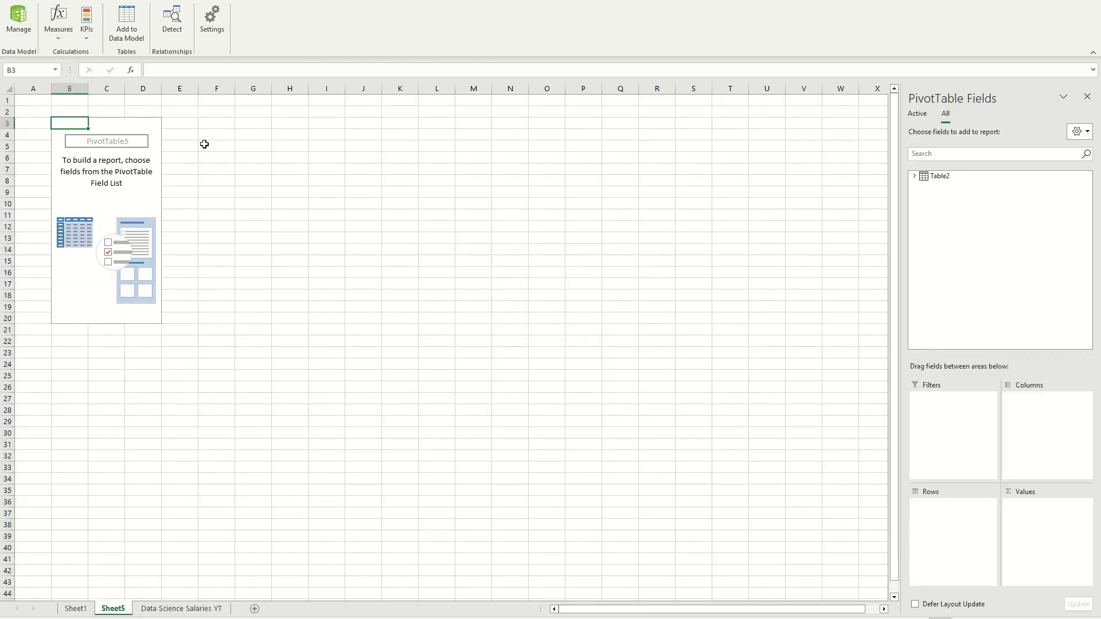
Step: Add the experience_level field of Table2 to the new PivotTable's rows
{"action": "left_click", "coordinate": [913, 177]}
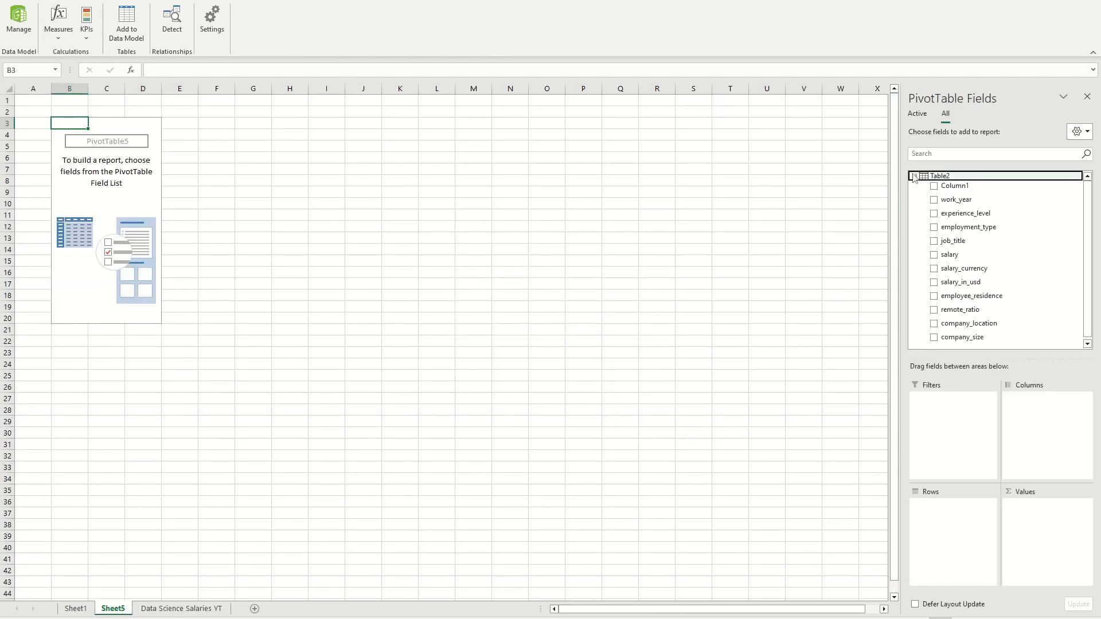
{"action": "left_click", "coordinate": [914, 177]}
{"action": "left_click", "coordinate": [914, 176]}
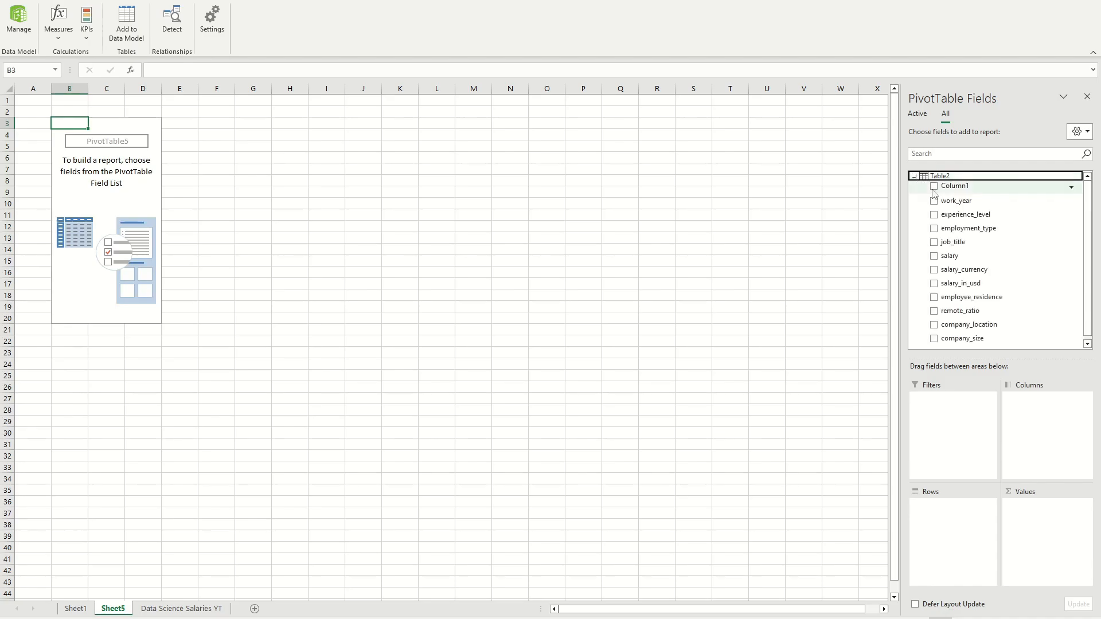
{"action": "left_click_drag", "start_coordinate": [964, 211], "coordinate": [952, 540]}
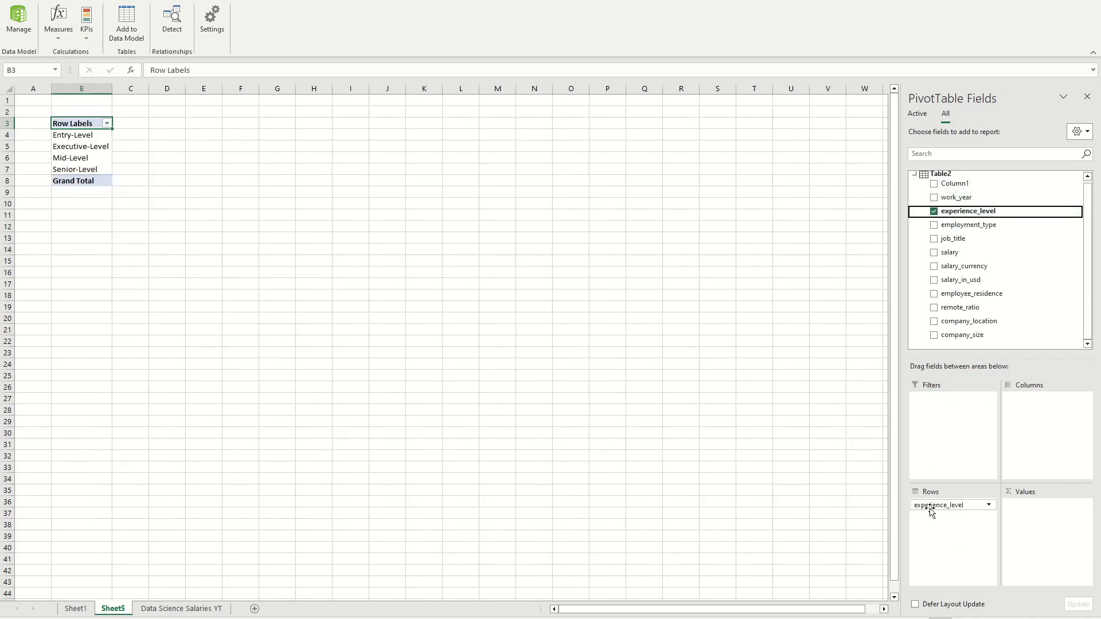
{"action": "left_click", "coordinate": [74, 158]}
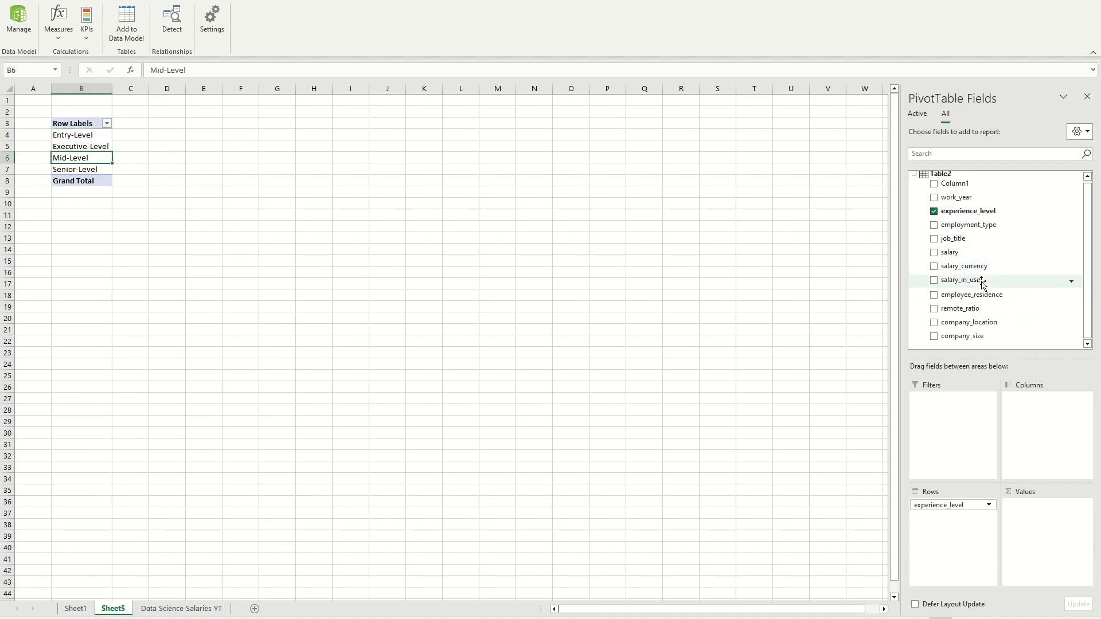
Step: Add the salary_in_usd field to the PivotTable's values and summarize it by Average
{"action": "left_click_drag", "start_coordinate": [976, 281], "coordinate": [1050, 523]}
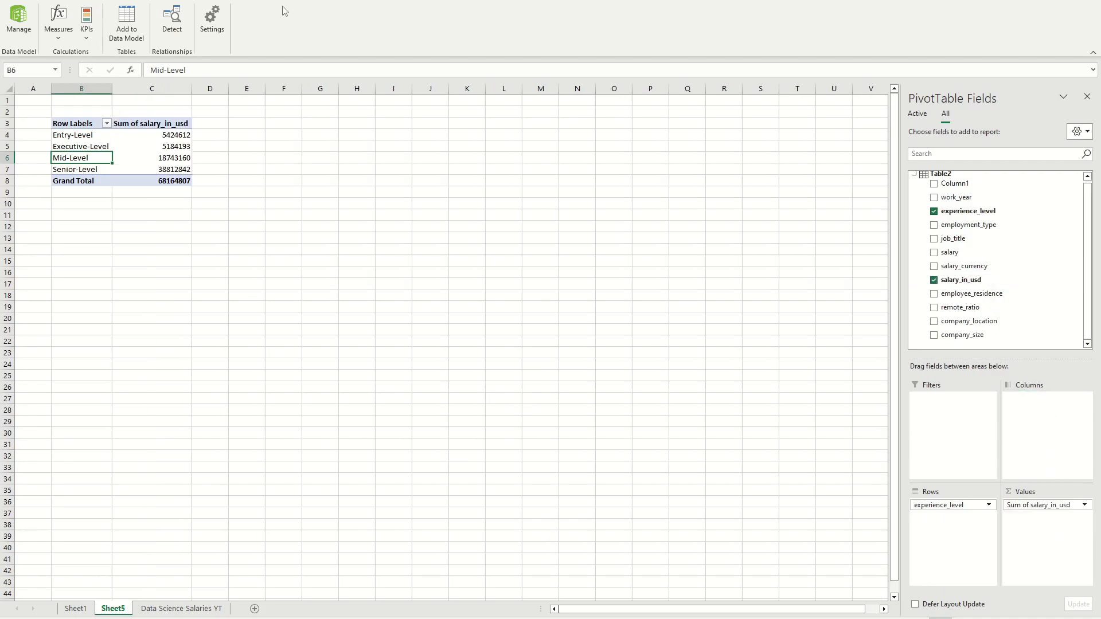
{"action": "left_click", "coordinate": [1084, 504]}
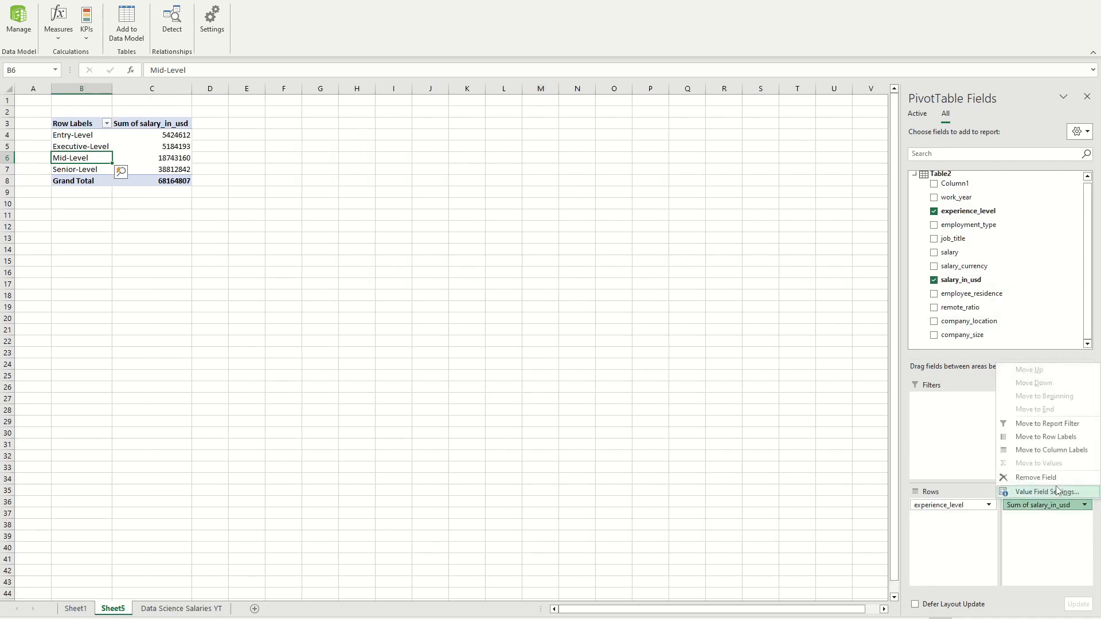
{"action": "left_click", "coordinate": [1046, 491]}
{"action": "left_click", "coordinate": [688, 328]}
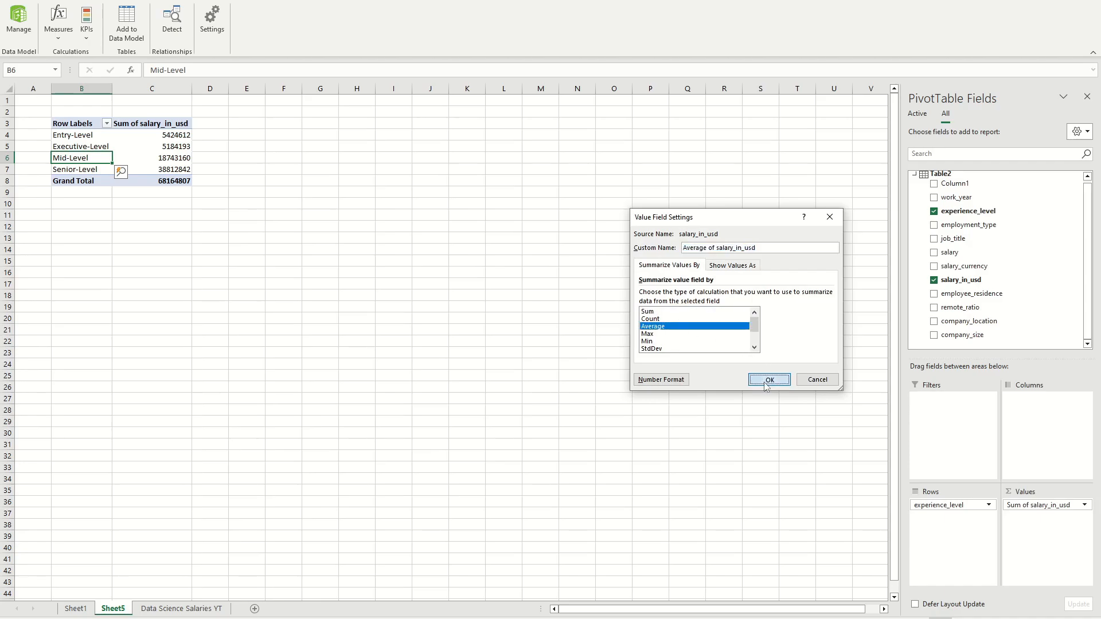
{"action": "left_click", "coordinate": [767, 378]}
Step: Format the average salary_in_usd values as dollar currency with no decimal places
{"action": "left_click", "coordinate": [1084, 506]}
{"action": "left_click", "coordinate": [1047, 492]}
{"action": "left_click", "coordinate": [658, 379]}
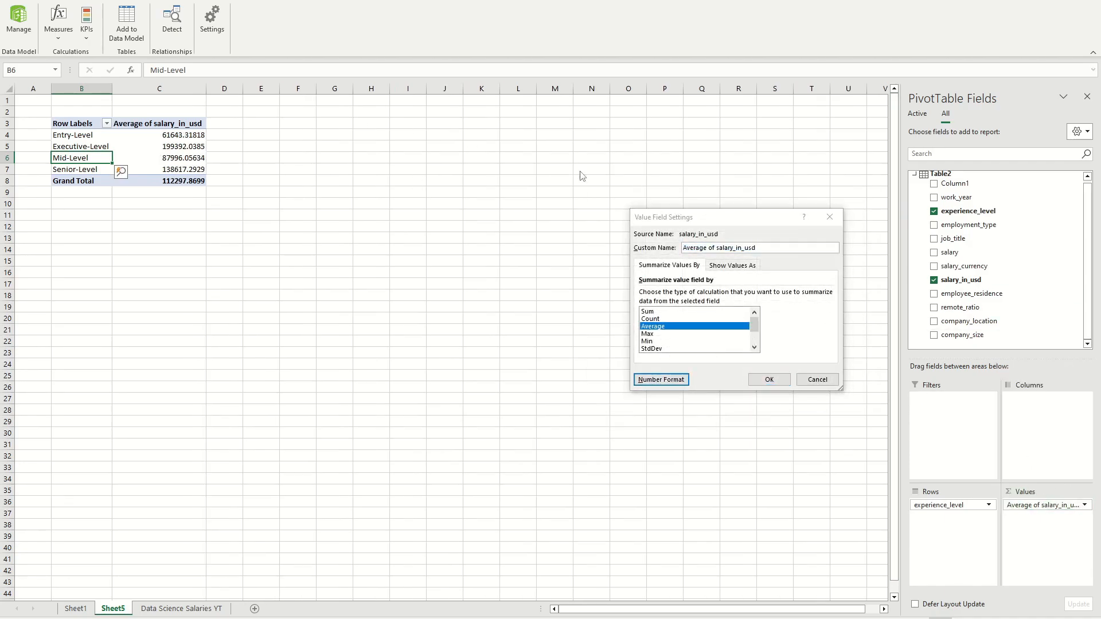
{"action": "left_click", "coordinate": [608, 229]}
{"action": "left_click", "coordinate": [746, 242]}
{"action": "left_click", "coordinate": [746, 242]}
{"action": "left_click", "coordinate": [814, 427]}
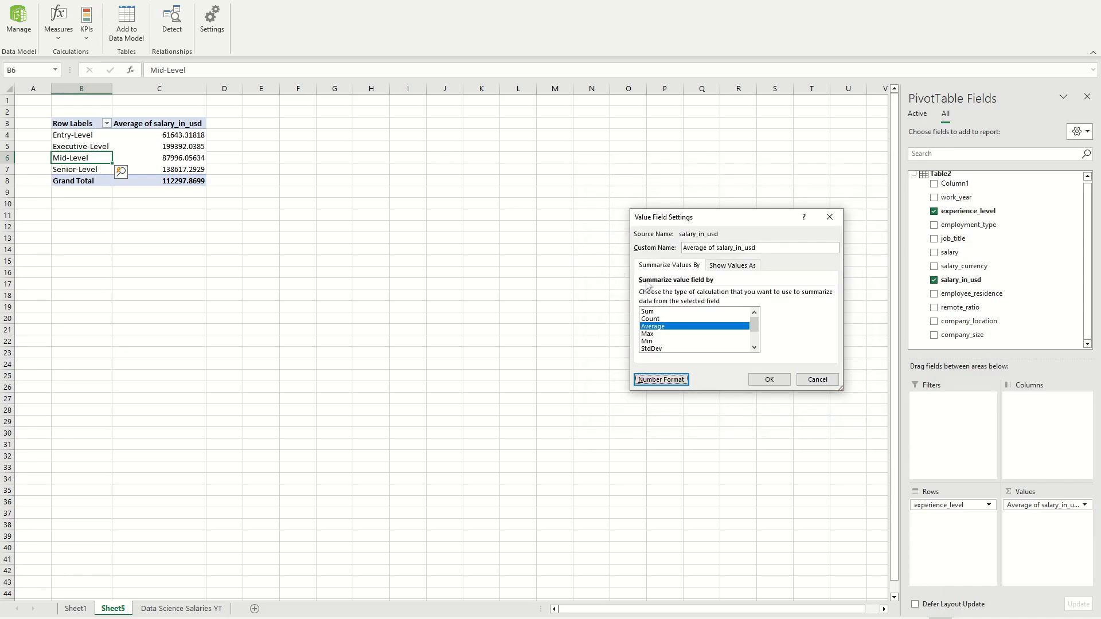
{"action": "left_click", "coordinate": [771, 381]}
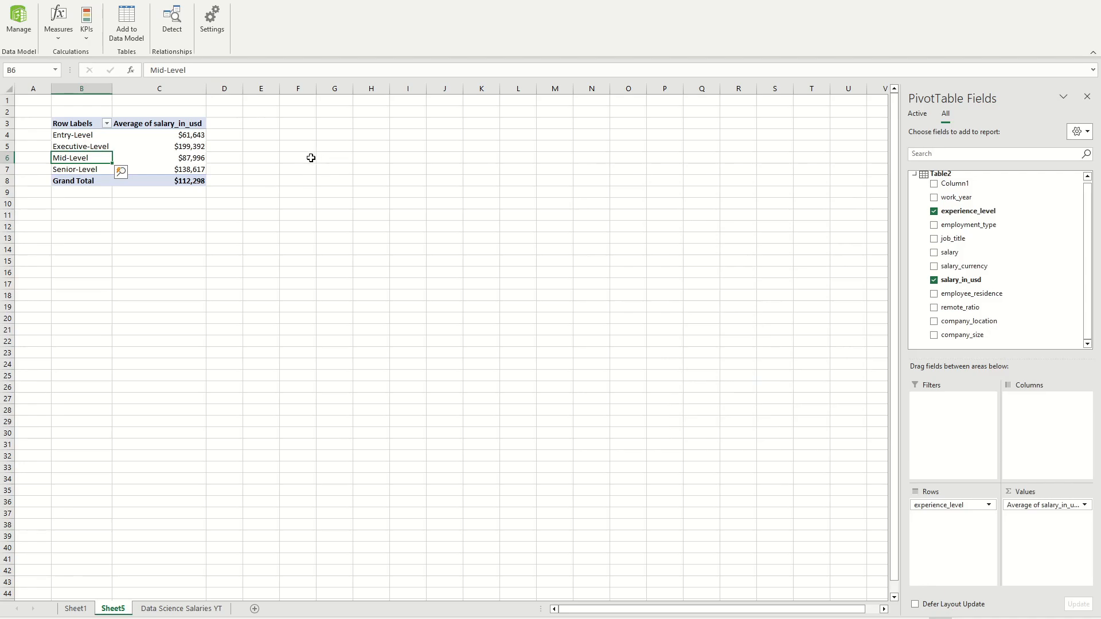
Step: Examine the average salary for each experience level in the PivotTable
{"action": "left_click", "coordinate": [274, 161]}
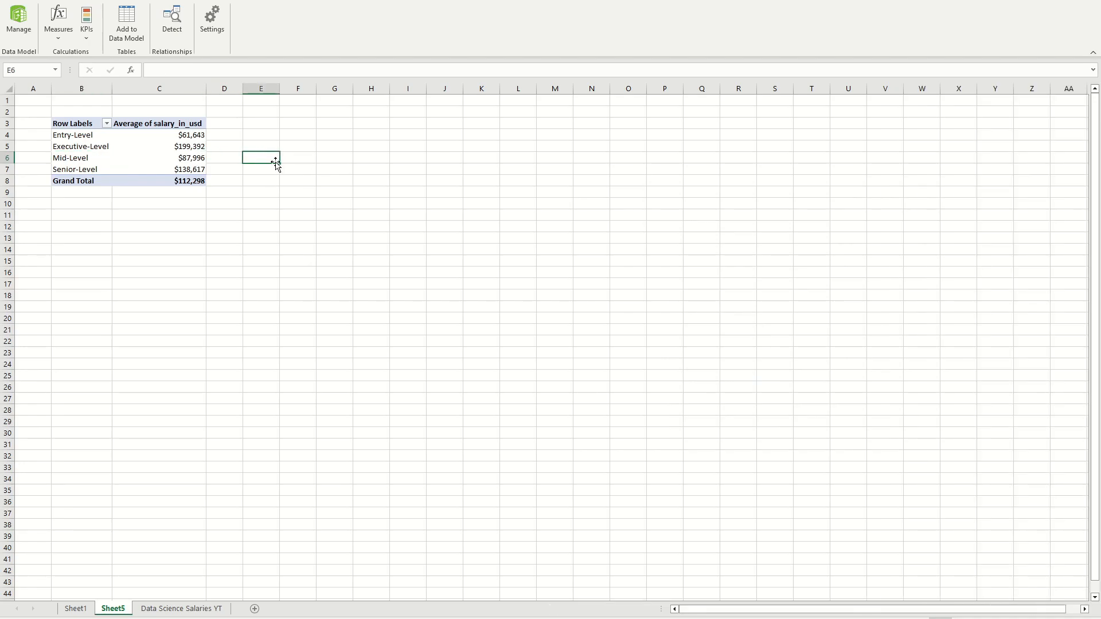
{"action": "left_click", "coordinate": [85, 140]}
{"action": "left_click", "coordinate": [291, 155]}
{"action": "left_click_drag", "start_coordinate": [79, 140], "coordinate": [137, 168]}
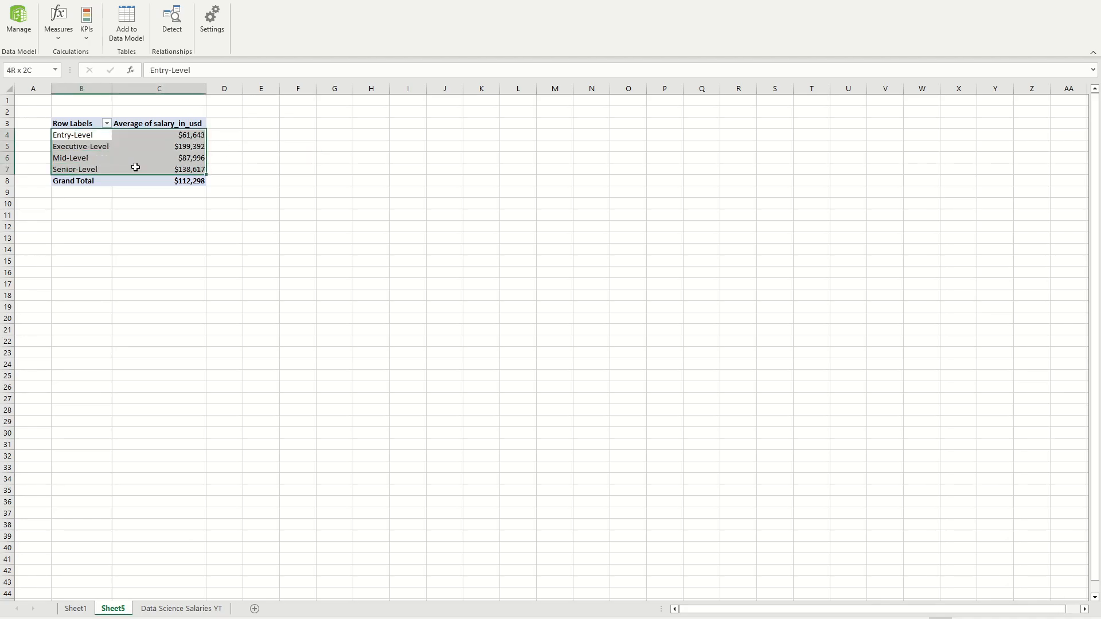
{"action": "left_click", "coordinate": [255, 140]}
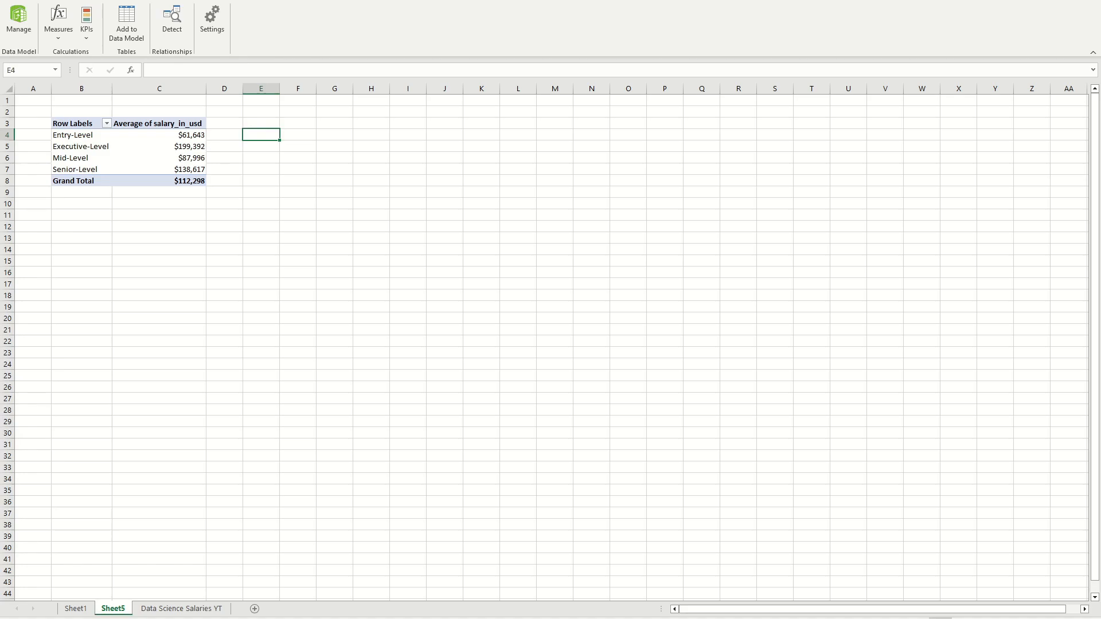
{"action": "left_click", "coordinate": [59, 2]}
{"action": "left_click", "coordinate": [175, 158]}
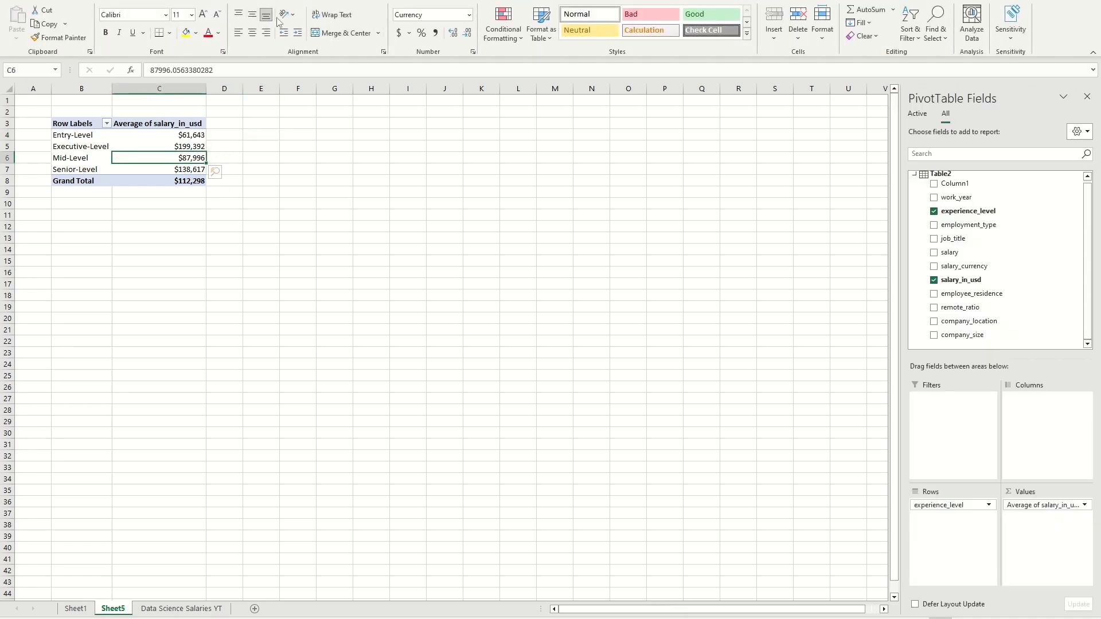
{"action": "left_click", "coordinate": [258, 157]}
Step: Insert a doughnut PivotChart based on the experience level PivotTable
{"action": "left_click", "coordinate": [164, 155]}
{"action": "left_click", "coordinate": [490, 1]}
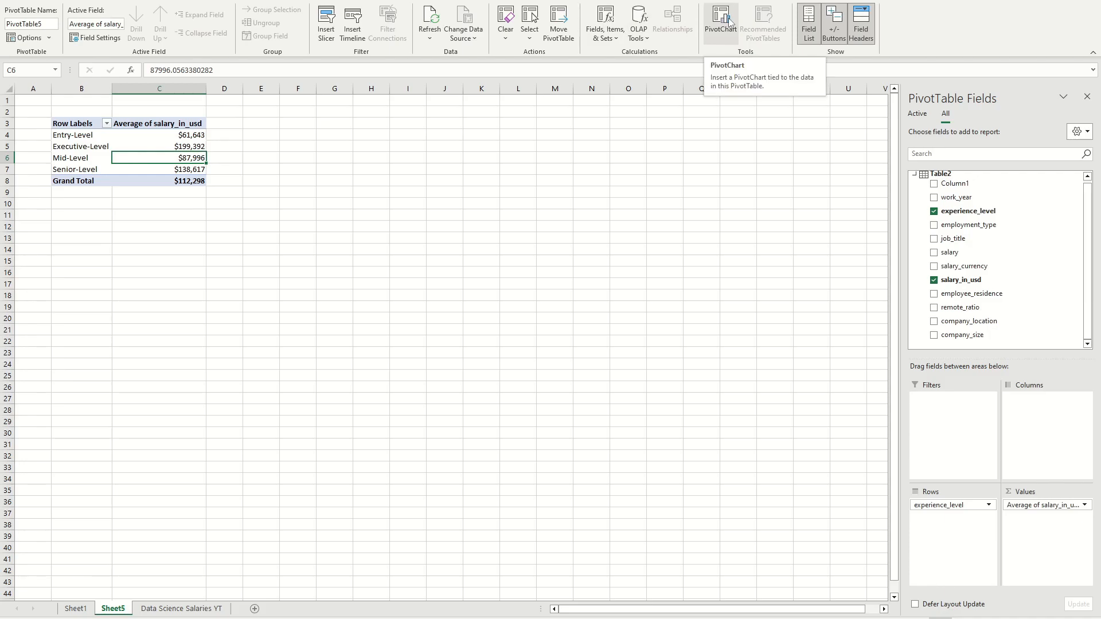
{"action": "left_click", "coordinate": [729, 21]}
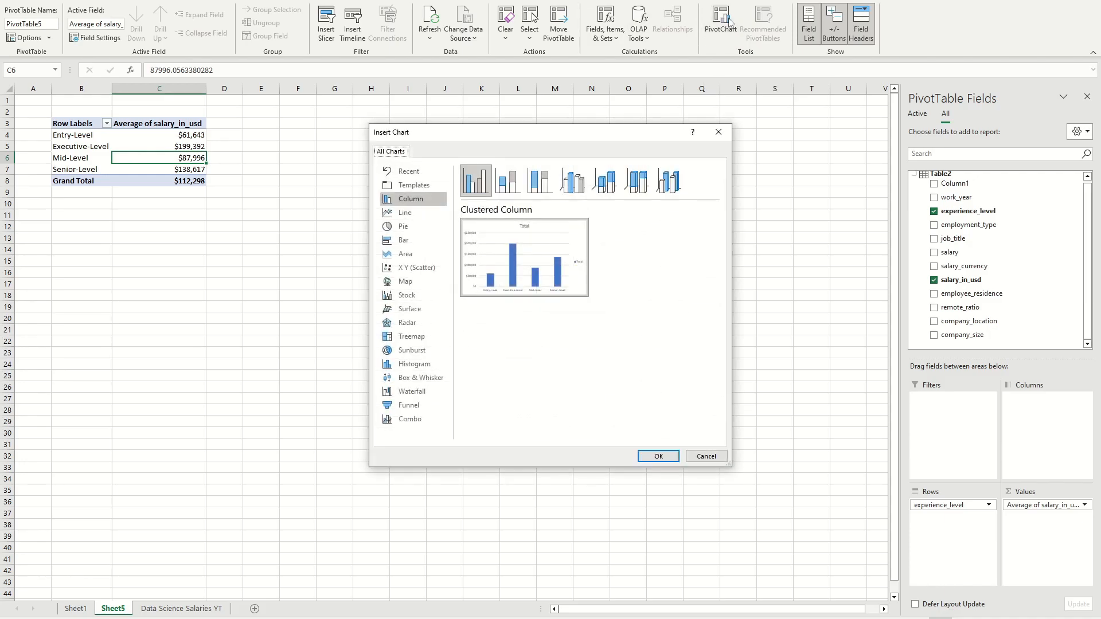
{"action": "left_click", "coordinate": [414, 229]}
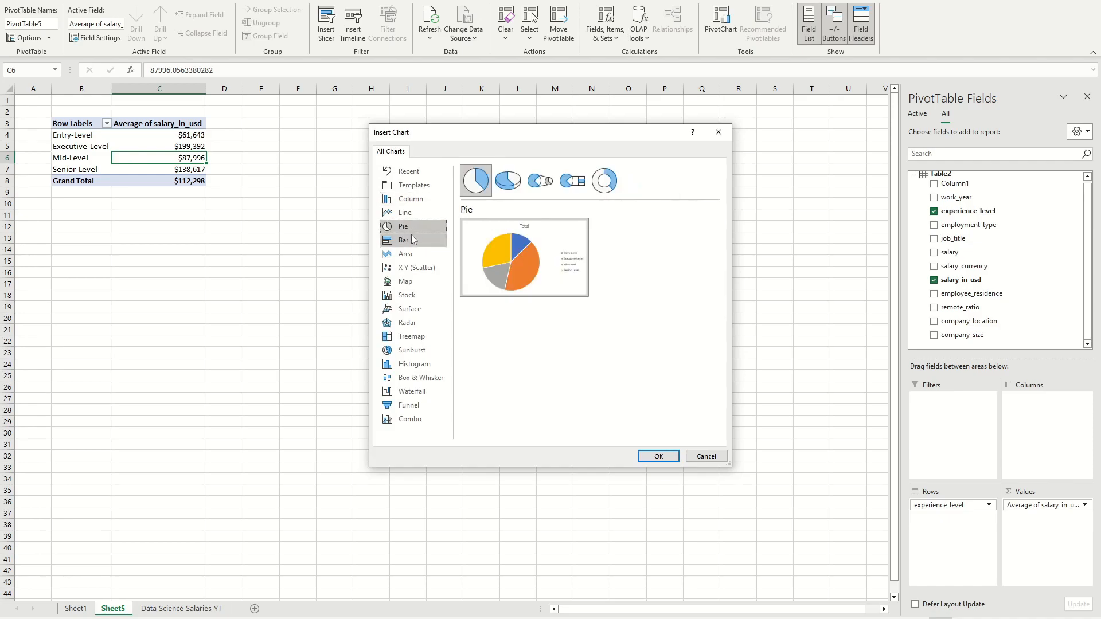
{"action": "left_click", "coordinate": [605, 181]}
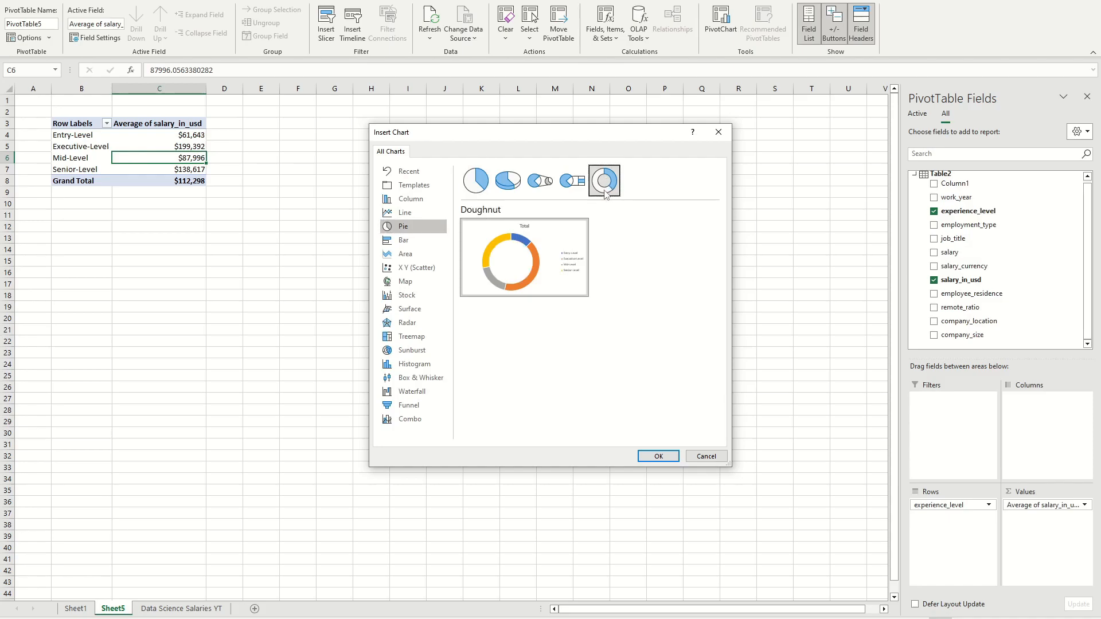
{"action": "left_click", "coordinate": [657, 458]}
Step: Place the doughnut chart beside the PivotTable and enlarge it to about 3.77" high by 6.27" wide
{"action": "left_click_drag", "start_coordinate": [533, 282], "coordinate": [462, 148]}
{"action": "left_click_drag", "start_coordinate": [520, 300], "coordinate": [586, 339]}
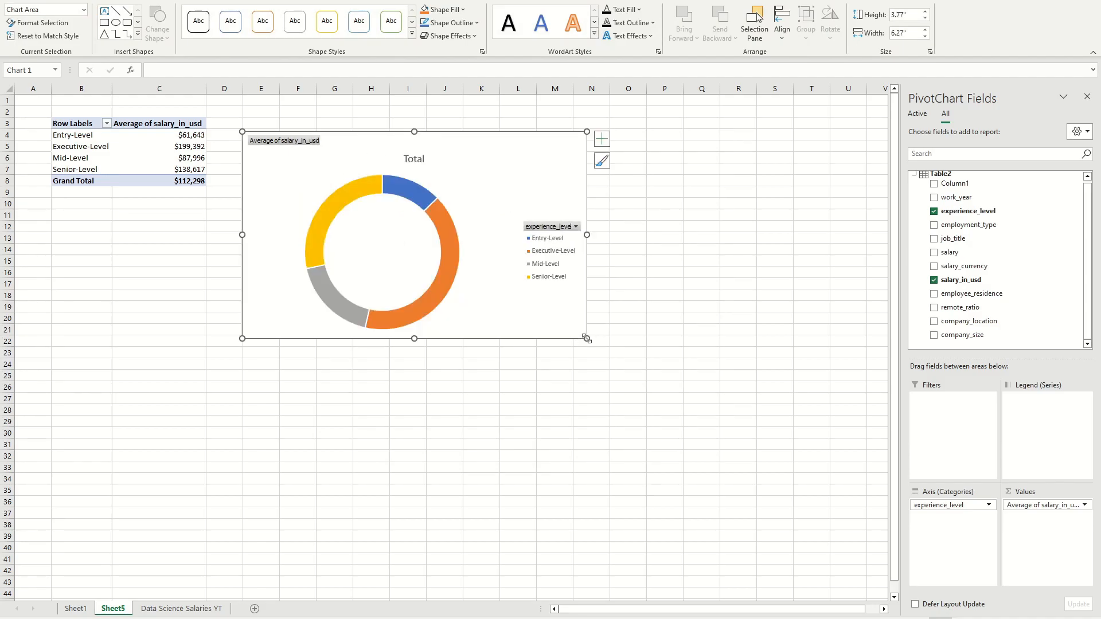
{"action": "left_click_drag", "start_coordinate": [502, 140], "coordinate": [485, 133]}
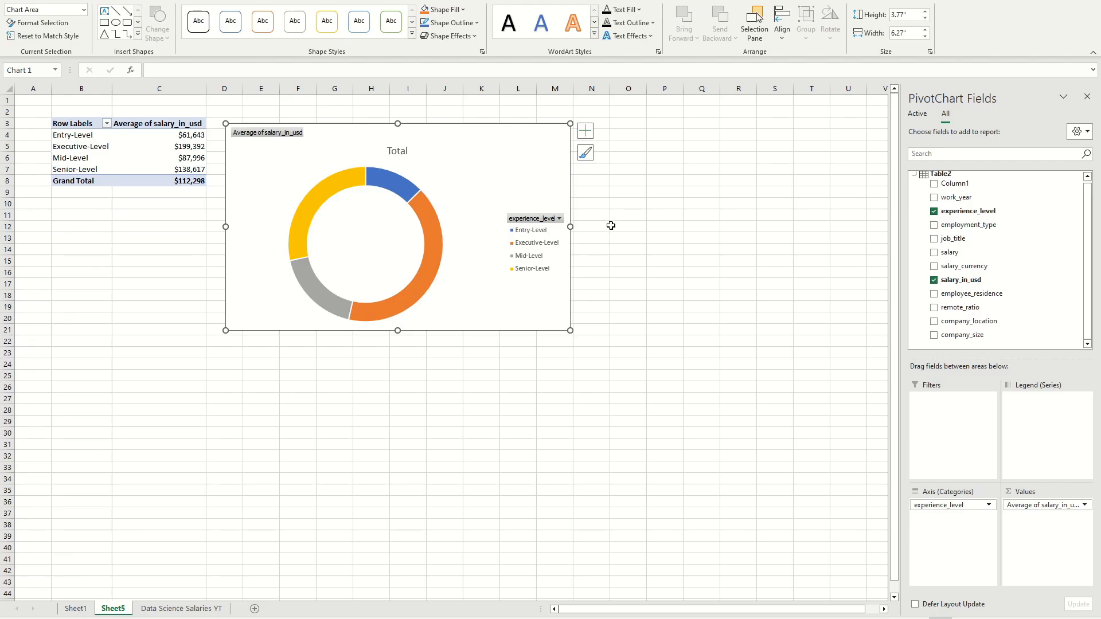
Step: Create another PivotTable from the Data Science Salaries YT table on a new worksheet, with employment_type in the rows
{"action": "left_click", "coordinate": [180, 608]}
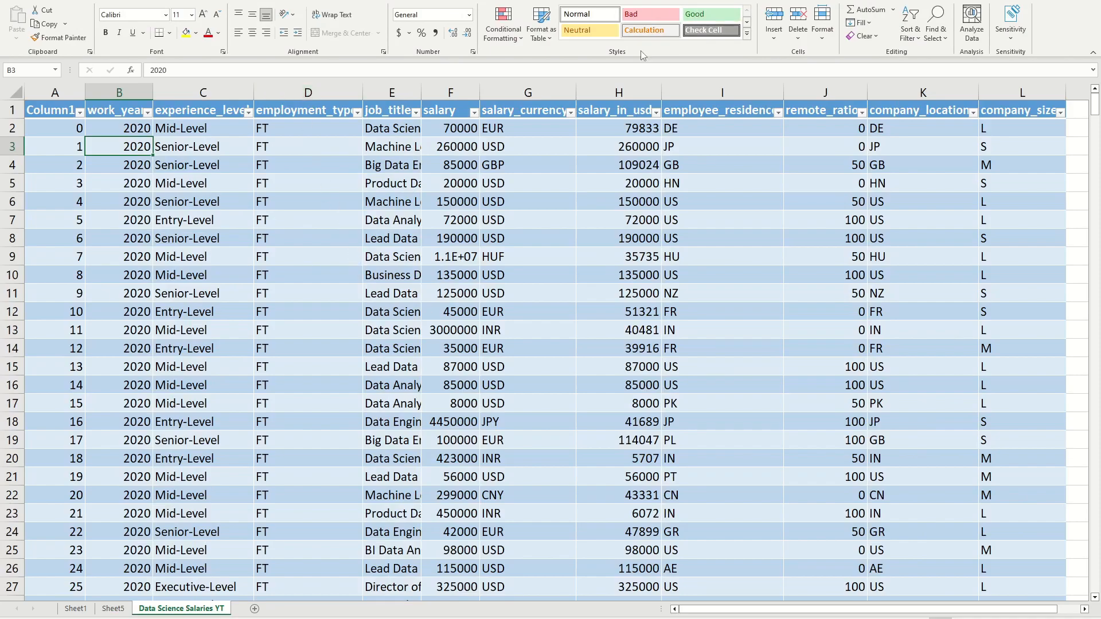
{"action": "left_click", "coordinate": [86, 1]}
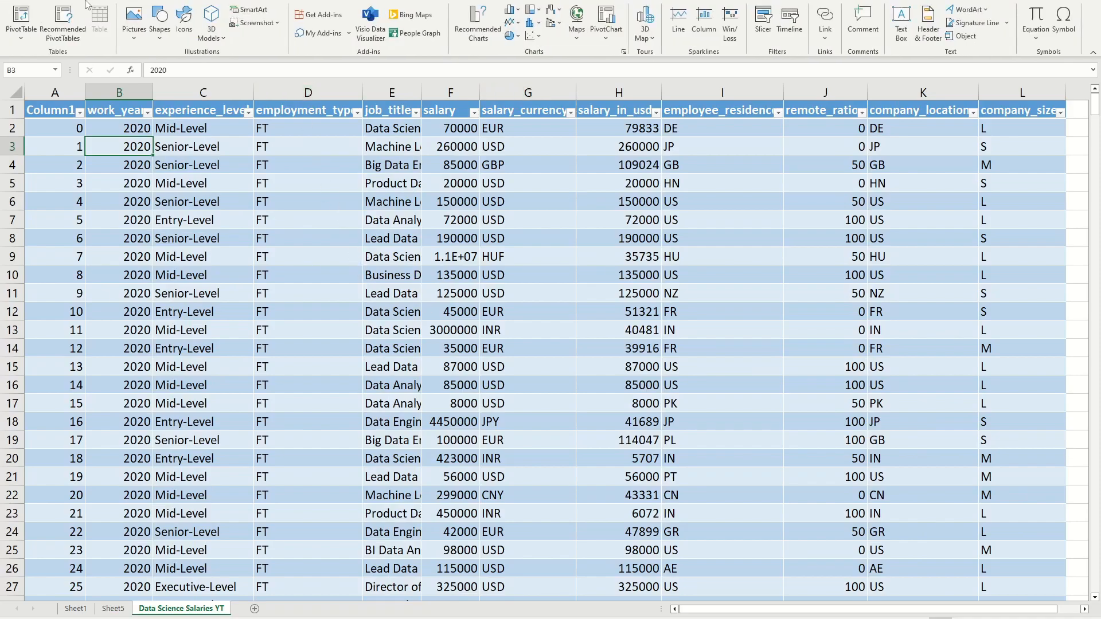
{"action": "left_click", "coordinate": [21, 20]}
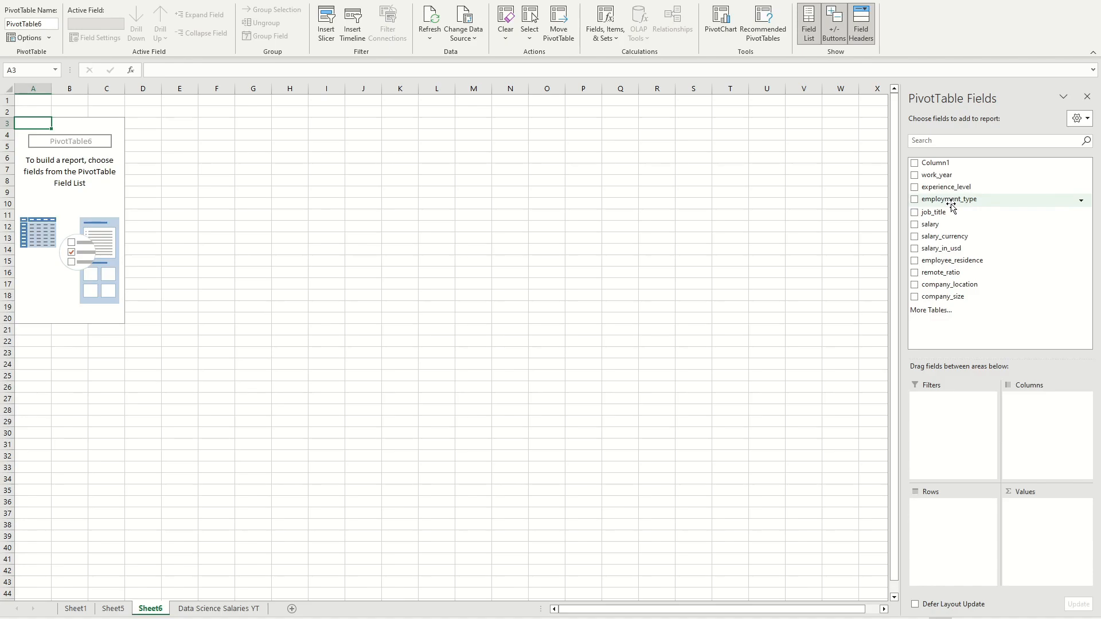
{"action": "left_click_drag", "start_coordinate": [950, 205], "coordinate": [952, 505]}
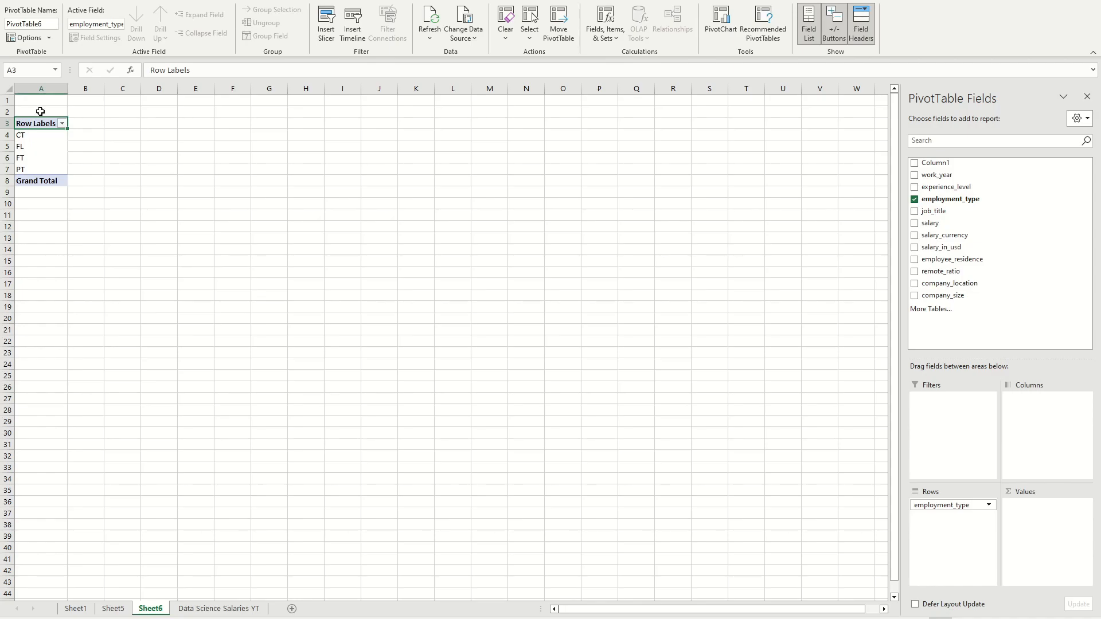
Step: Replace every "FT" with "Full-Time" in the employment_type column of the Data Science Salaries YT sheet
{"action": "left_click", "coordinate": [189, 611]}
{"action": "scroll", "coordinate": [320, 142], "scroll_direction": "up", "scroll_amount": 1}
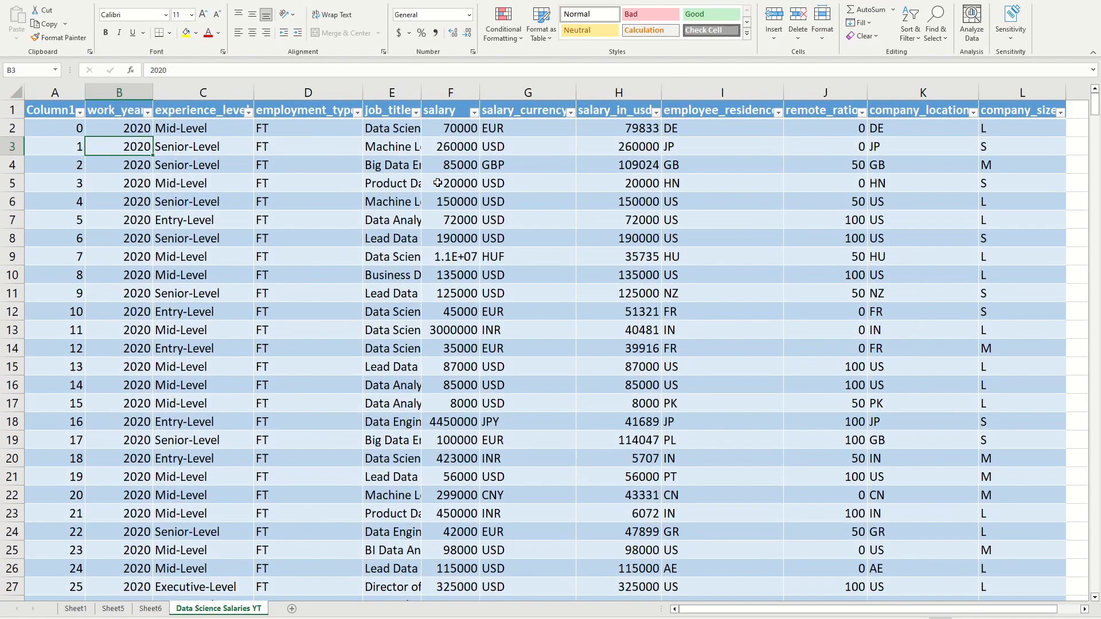
{"action": "left_click", "coordinate": [320, 142]}
{"action": "left_click", "coordinate": [295, 129]}
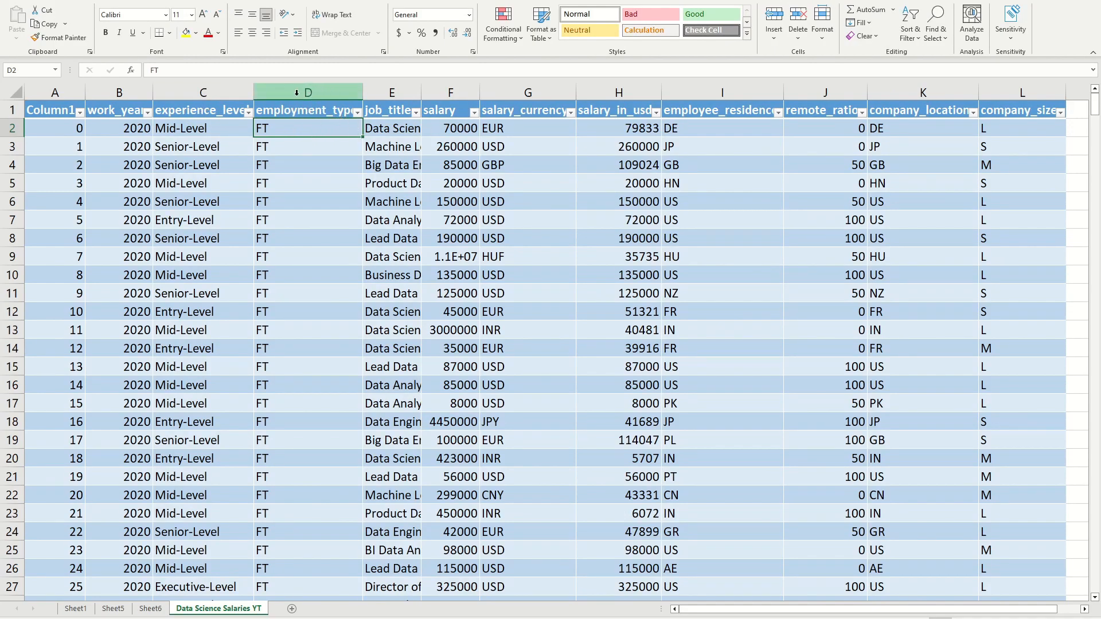
{"action": "left_click", "coordinate": [280, 151]}
{"action": "left_click", "coordinate": [293, 133]}
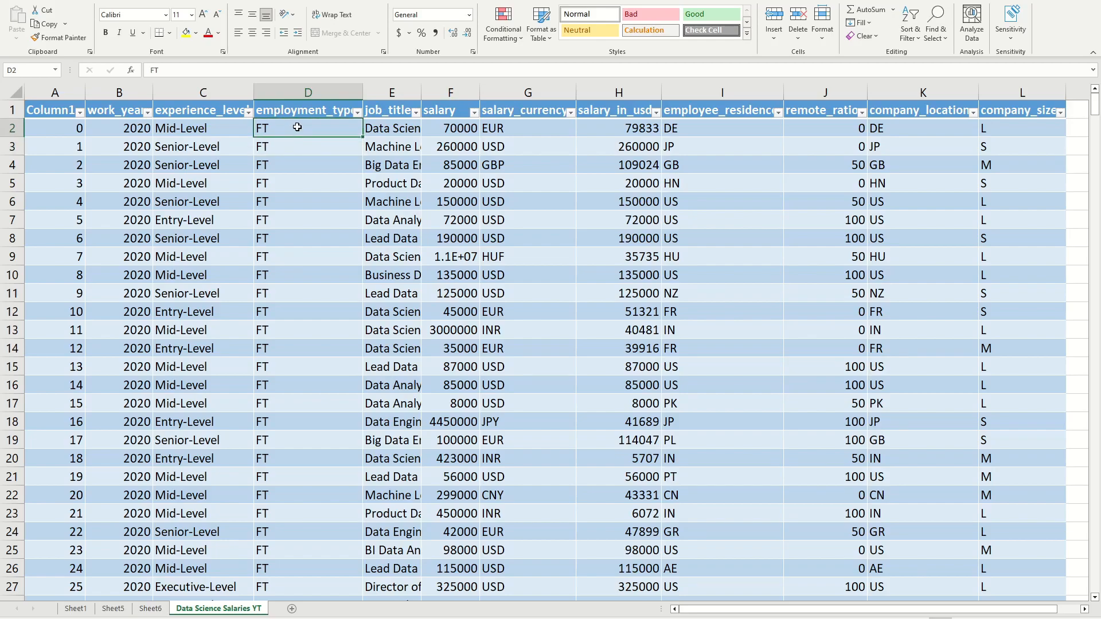
{"action": "key", "text": "ctrl+shift+Down"}
{"action": "key", "text": "ctrl+h"}
{"action": "double_click", "coordinate": [690, 362]}
{"action": "scroll", "coordinate": [581, 311], "scroll_direction": "up", "scroll_amount": 7}
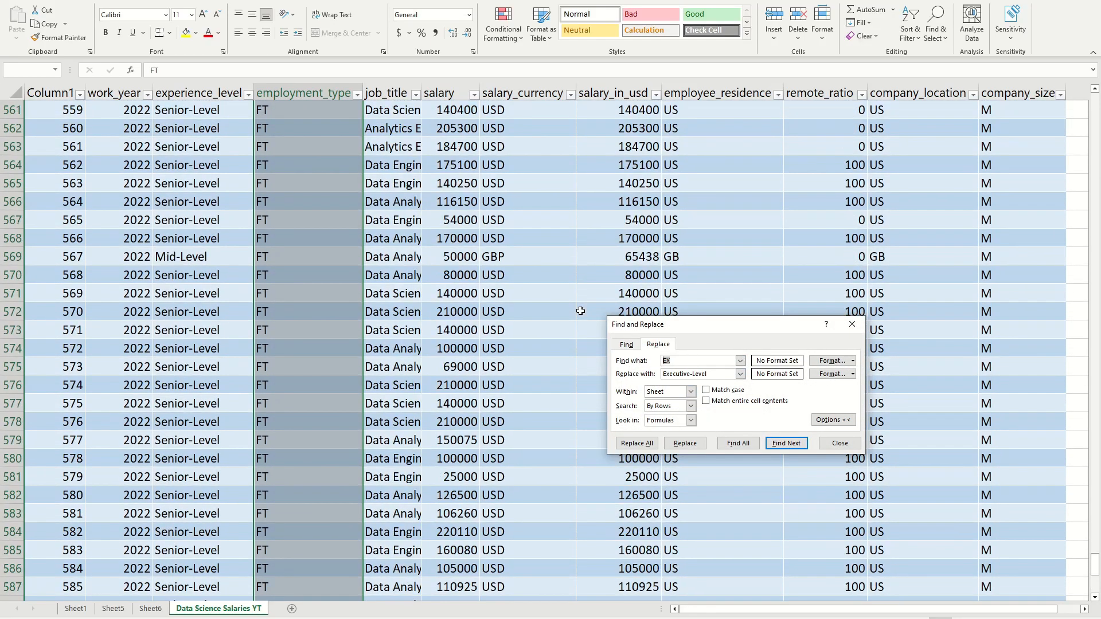
{"action": "left_click", "coordinate": [699, 360]}
{"action": "left_click_drag", "start_coordinate": [699, 360], "coordinate": [658, 377]}
{"action": "type", "text": "FT"}
{"action": "type", "text": "Full-Time"}
{"action": "left_click", "coordinate": [630, 443]}
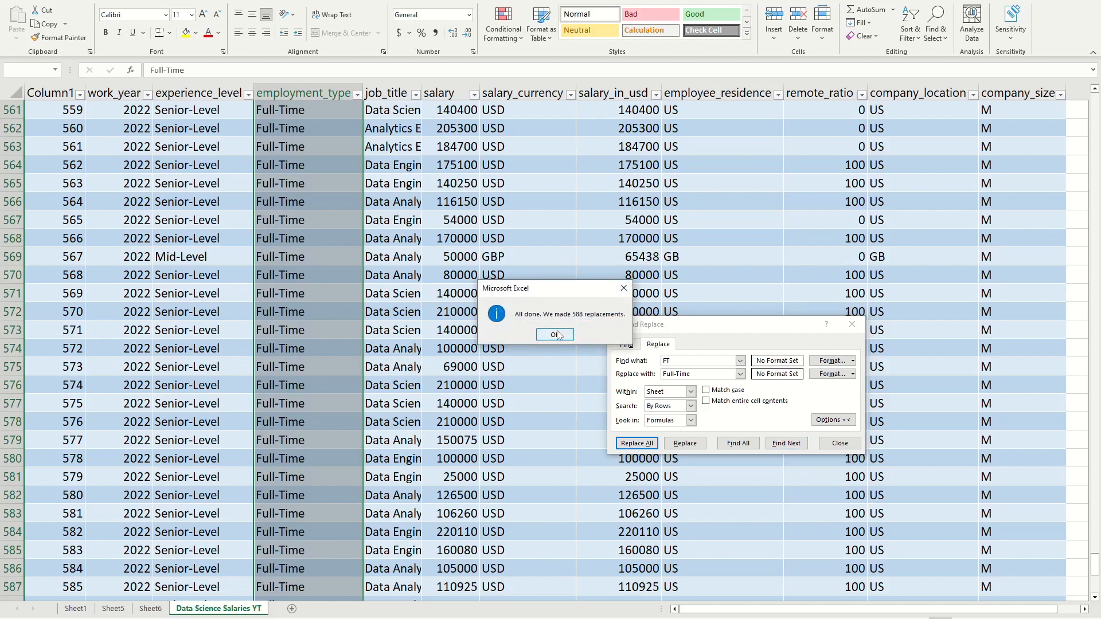
{"action": "left_click", "coordinate": [555, 335]}
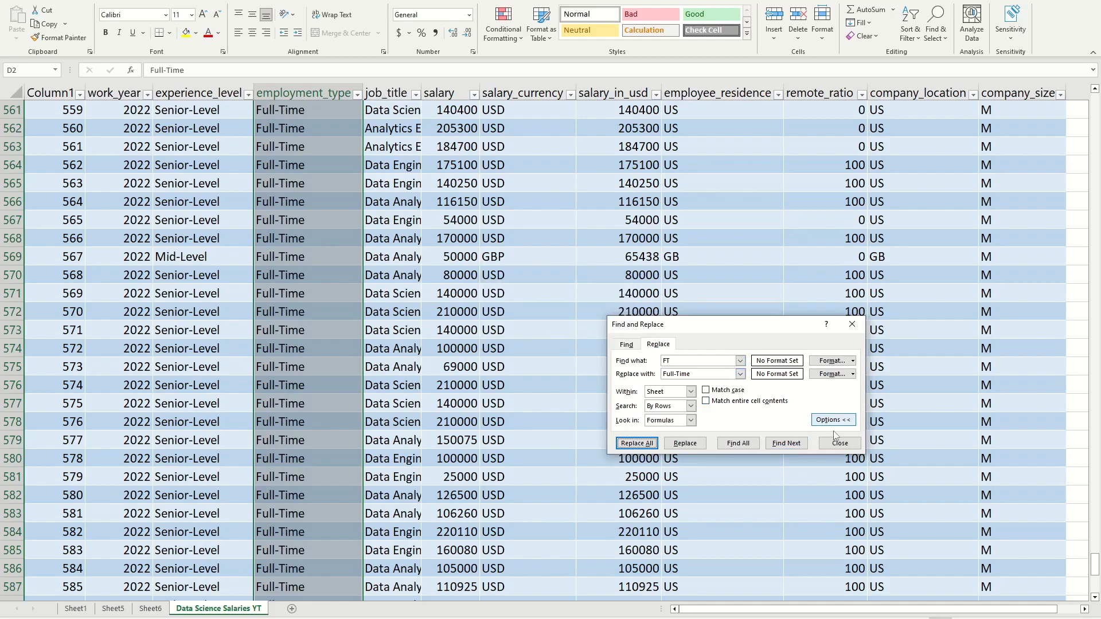
Step: Replace every "CT" with "Contract" in the employment_type column
{"action": "scroll", "coordinate": [572, 307], "scroll_direction": "up", "scroll_amount": 20}
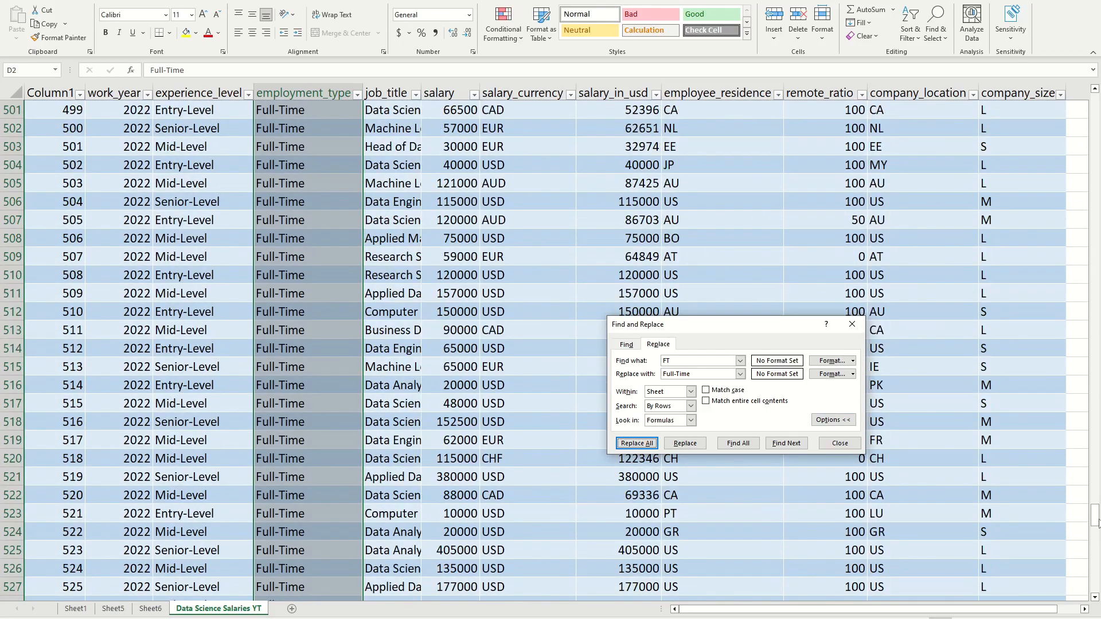
{"action": "left_click_drag", "start_coordinate": [1096, 520], "coordinate": [1096, 100]}
{"action": "left_click_drag", "start_coordinate": [704, 359], "coordinate": [630, 360]}
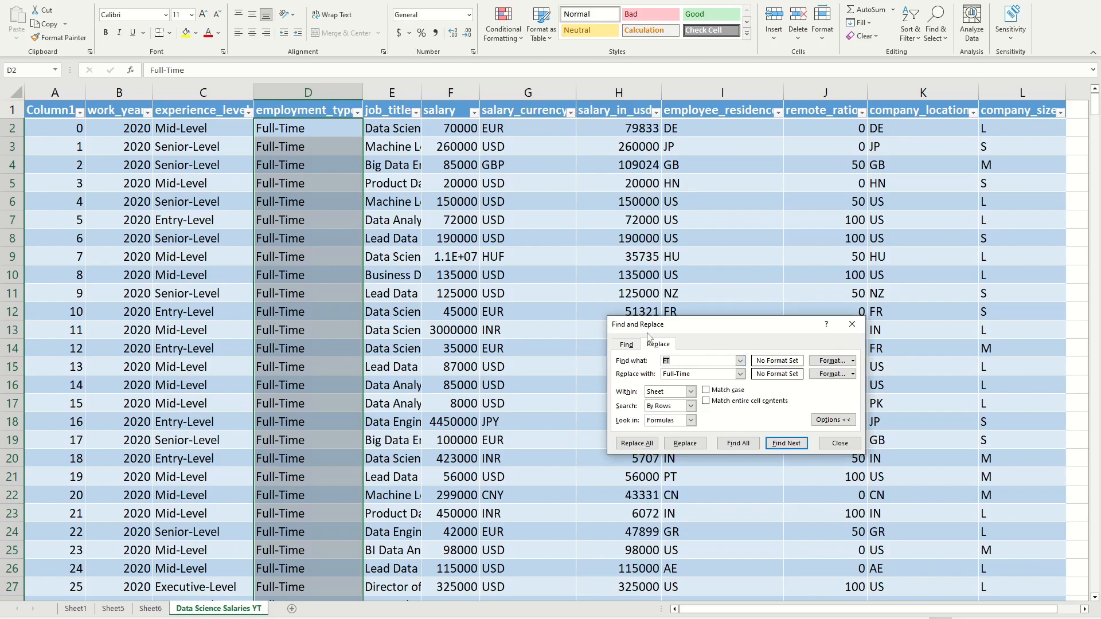
{"action": "type", "text": "CT"}
{"action": "left_click_drag", "start_coordinate": [705, 374], "coordinate": [593, 371]}
{"action": "type", "text": "C"}
{"action": "left_click", "coordinate": [636, 444]}
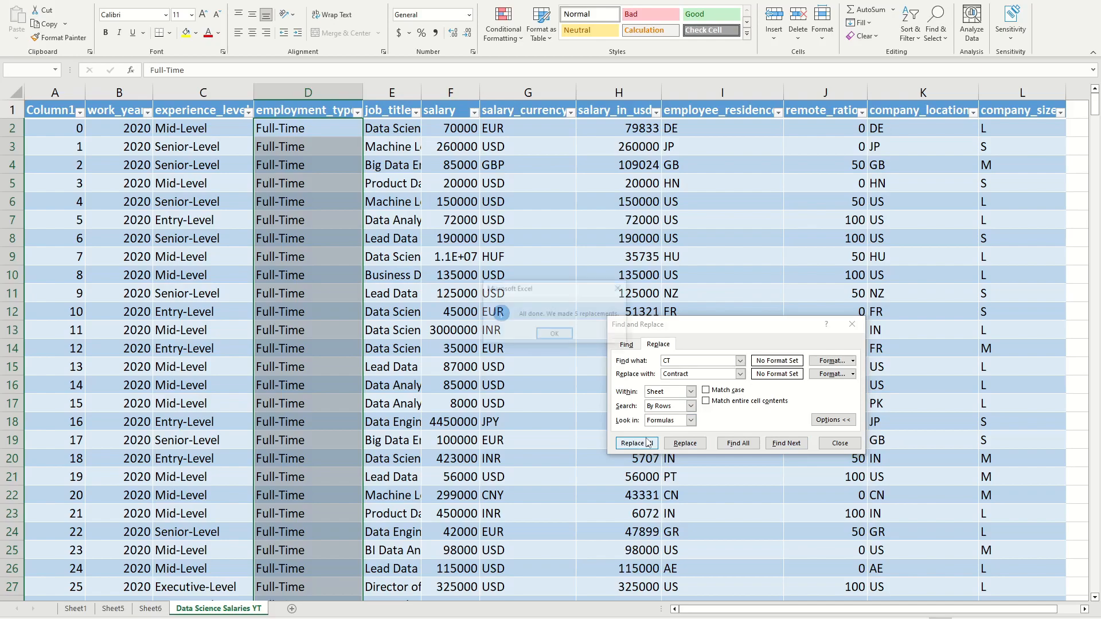
{"action": "left_click", "coordinate": [555, 334]}
Step: Check which distinct values the employment_type column's filter list contains, leaving the data unfiltered
{"action": "left_click_drag", "start_coordinate": [690, 360], "coordinate": [625, 365]}
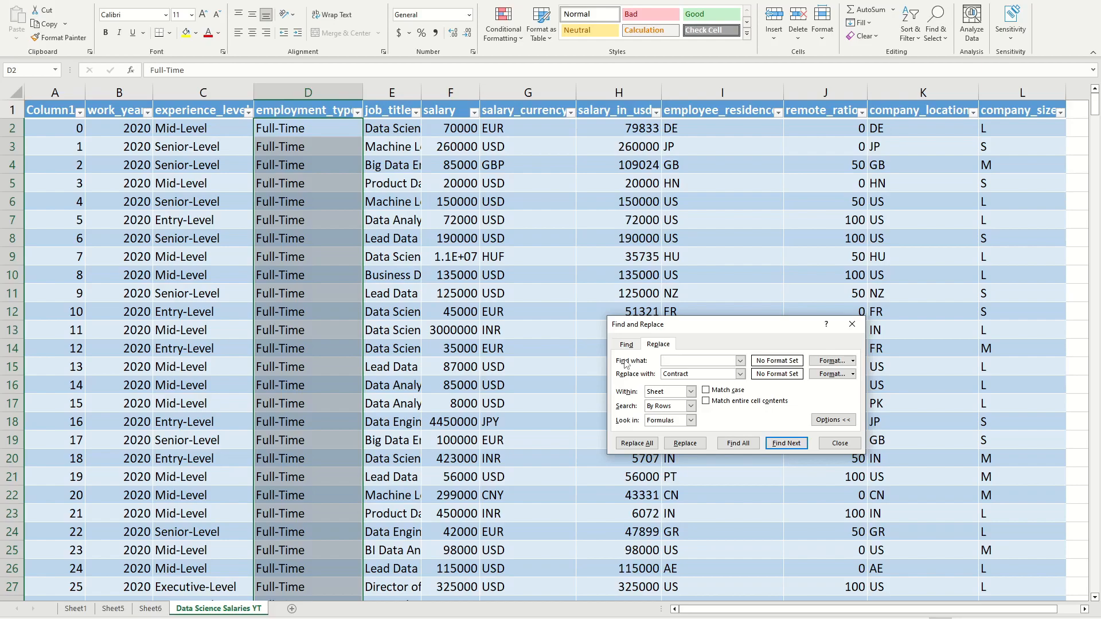
{"action": "left_click", "coordinate": [840, 443]}
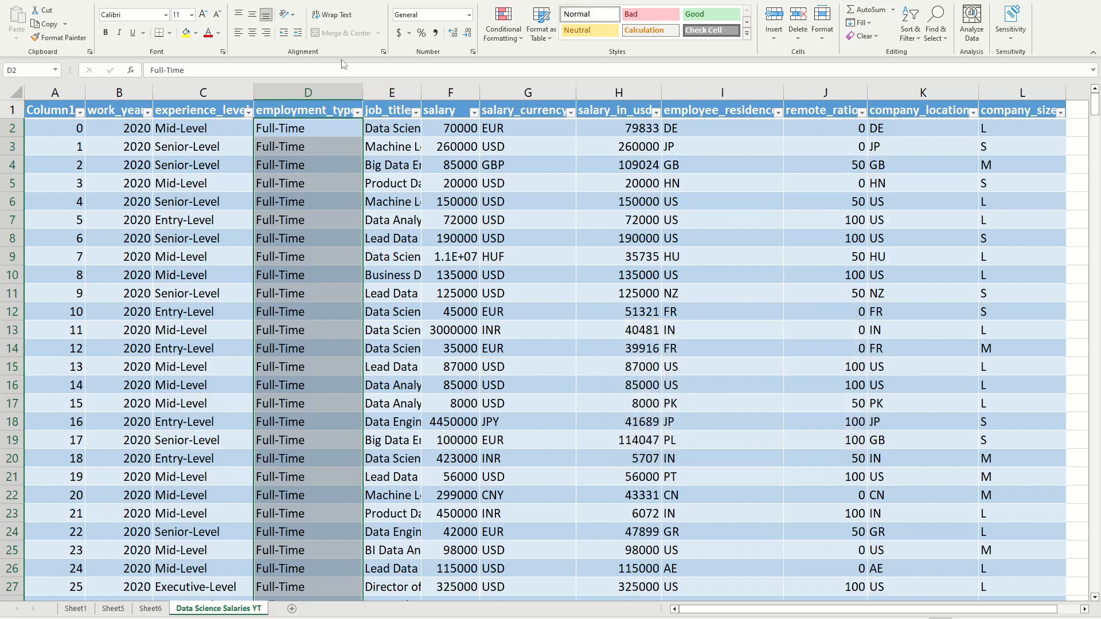
{"action": "left_click", "coordinate": [357, 112]}
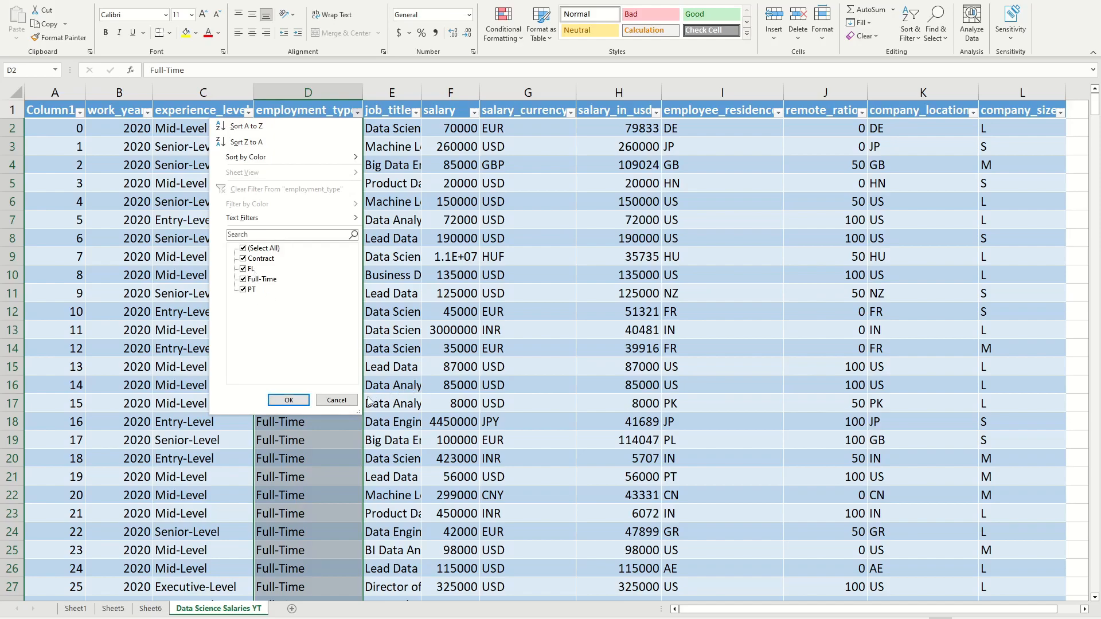
{"action": "left_click", "coordinate": [343, 398]}
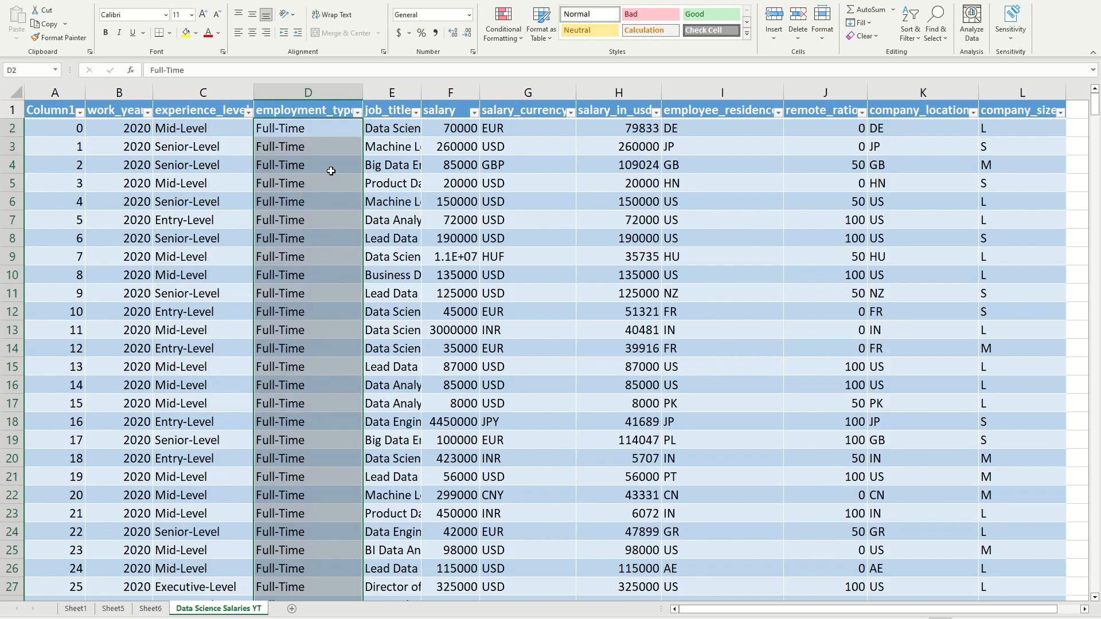
Step: Replace every "FL" with "Freelancer" in the employment_type column
{"action": "key", "text": "ctrl+h"}
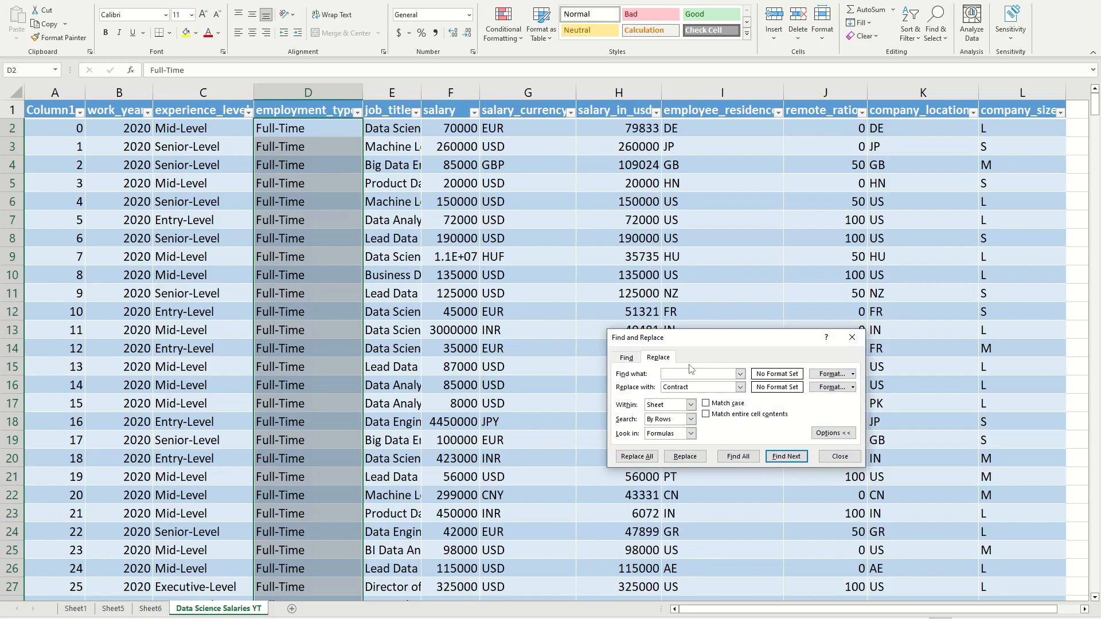
{"action": "double_click", "coordinate": [668, 388]}
{"action": "type", "text": "Freelancer"}
{"action": "left_click", "coordinate": [637, 457]}
{"action": "key", "text": "Return"}
Step: Replace every "PT" with "Part-Time" in the employment_type column and close Find and Replace
{"action": "left_click_drag", "start_coordinate": [684, 377], "coordinate": [644, 377]}
{"action": "key", "text": "Tab"}
{"action": "type", "text": "Part-Time"}
{"action": "left_click", "coordinate": [636, 457]}
{"action": "left_click", "coordinate": [555, 333]}
{"action": "left_click", "coordinate": [832, 459]}
{"action": "left_click", "coordinate": [378, 148]}
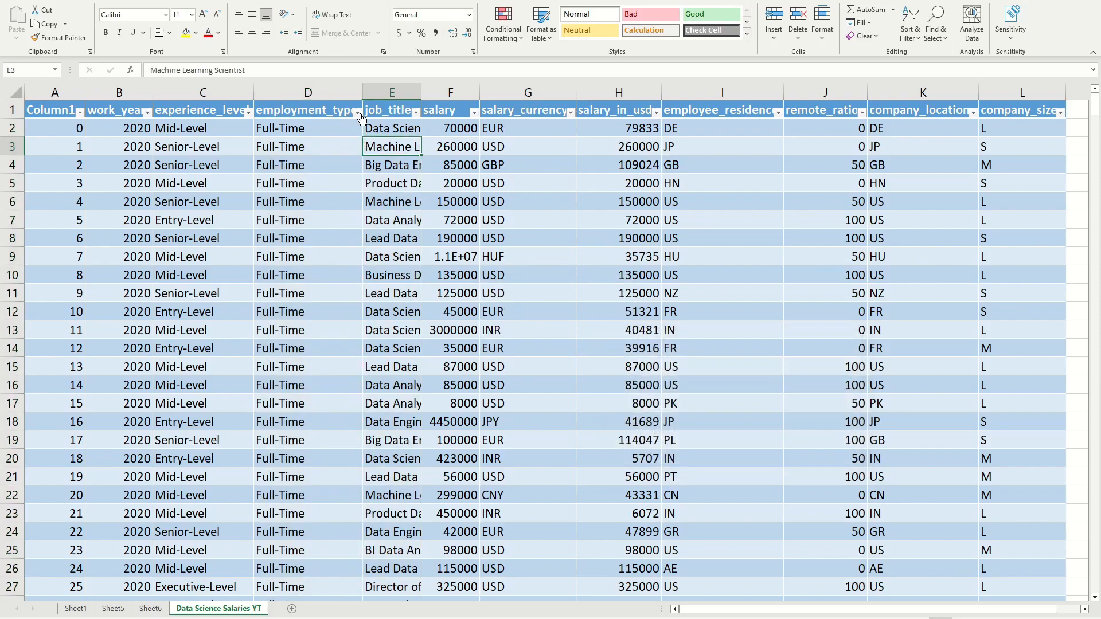
Step: Check the distinct values in the employment_type column's filter list, leaving the data unfiltered
{"action": "left_click", "coordinate": [358, 111]}
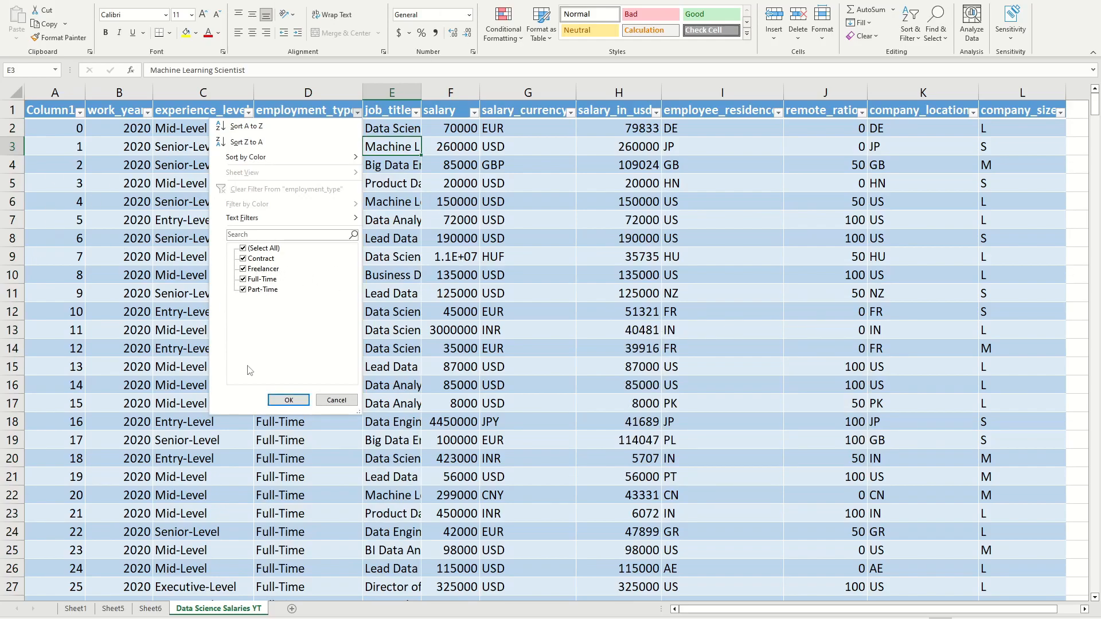
{"action": "left_click", "coordinate": [288, 400]}
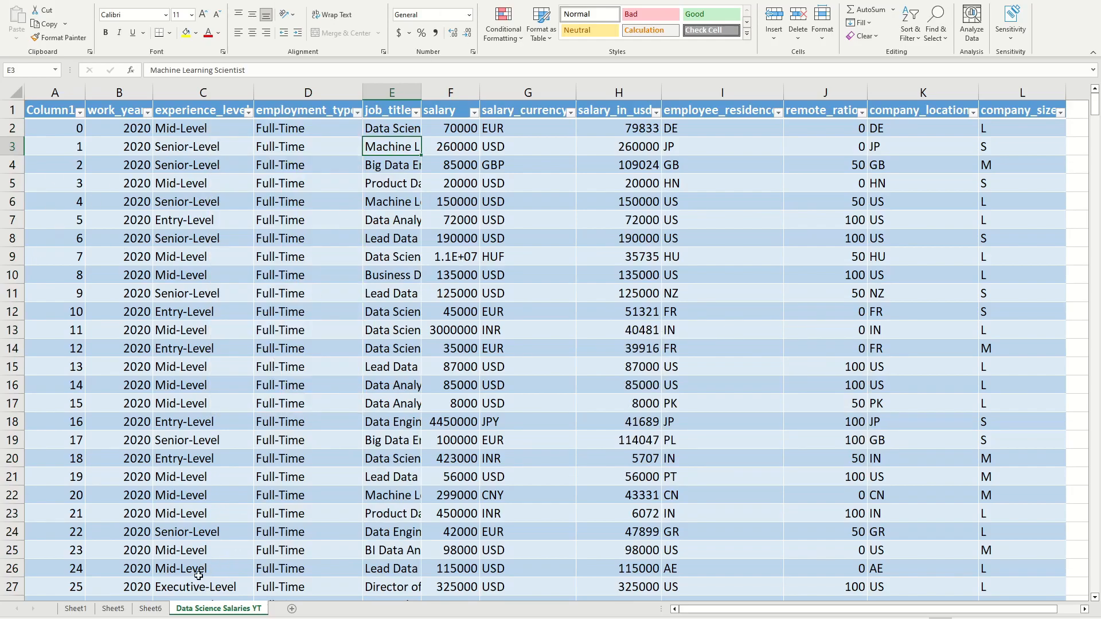
Step: Delete Sheet6, which holds the PivotTable with the abbreviated employment types
{"action": "left_click", "coordinate": [150, 609]}
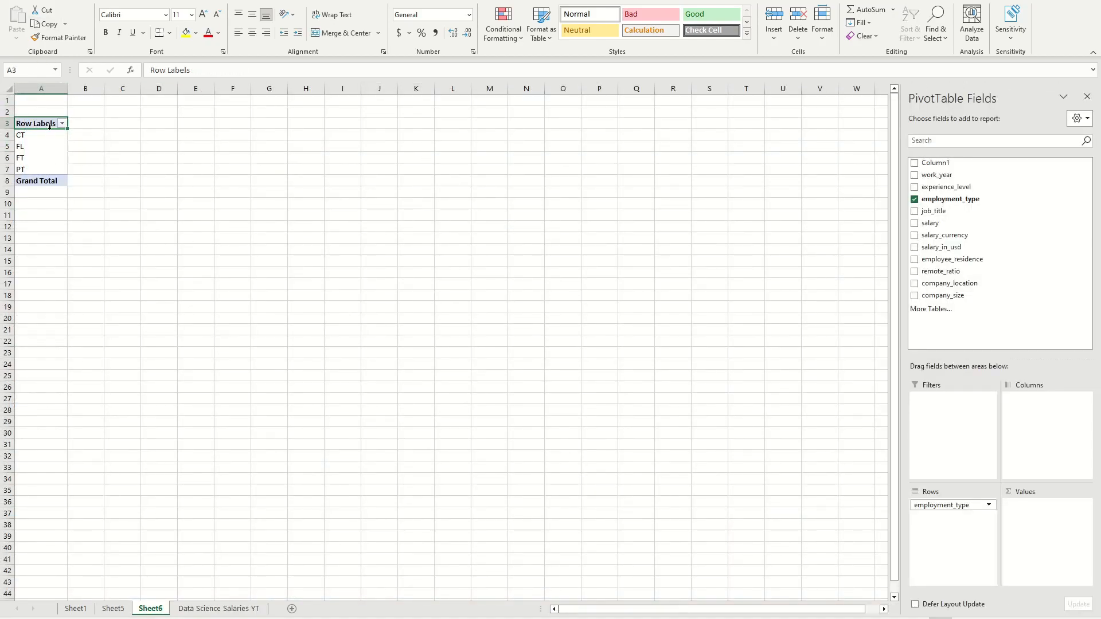
{"action": "right_click", "coordinate": [154, 609]}
{"action": "left_click", "coordinate": [172, 469]}
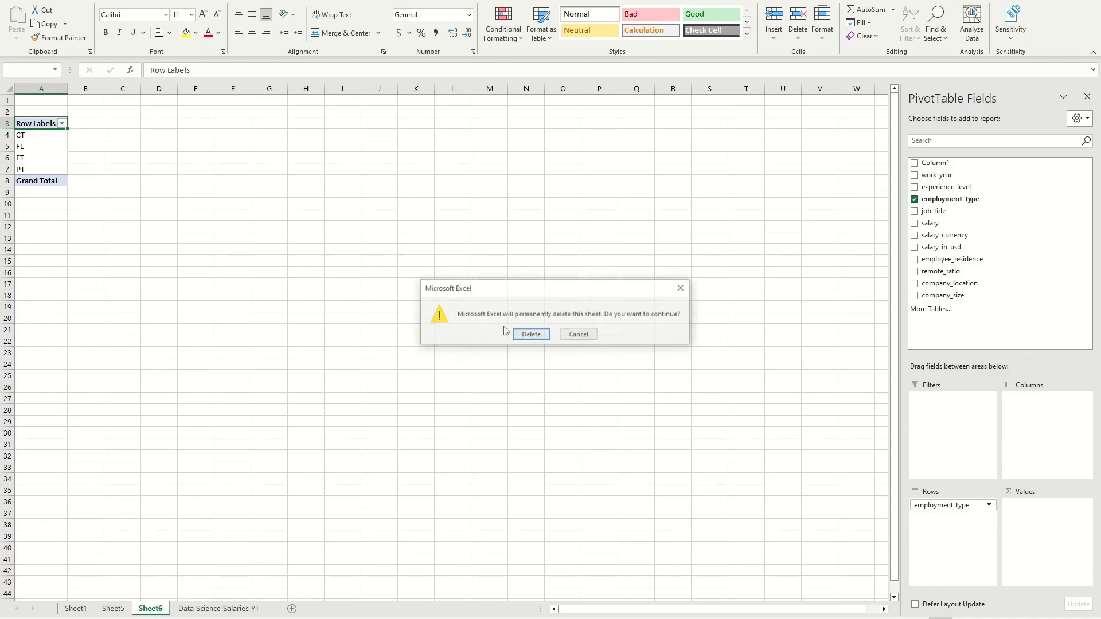
{"action": "left_click", "coordinate": [529, 334]}
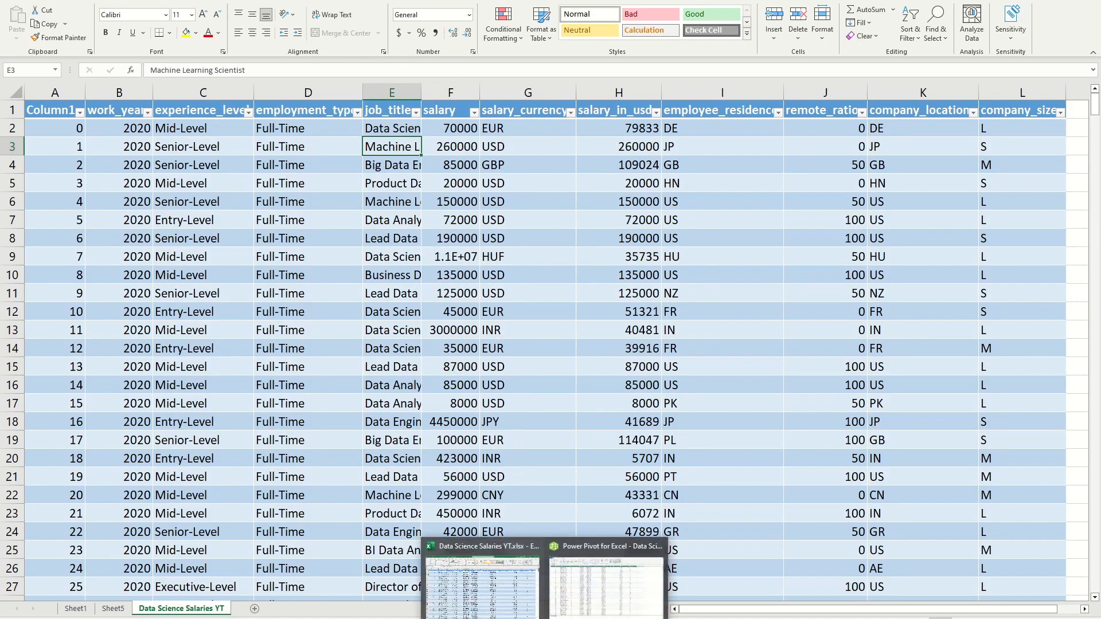
Step: Switch to the Power Pivot window and create a PivotTable from its data on a new worksheet
{"action": "left_click", "coordinate": [570, 606]}
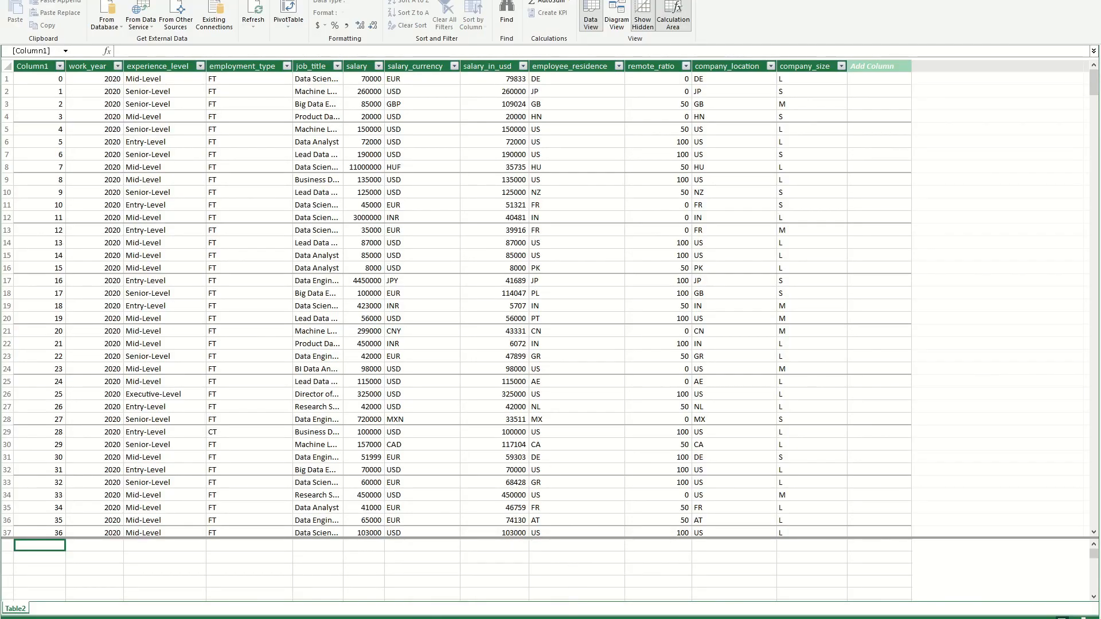
{"action": "left_click", "coordinate": [289, 12]}
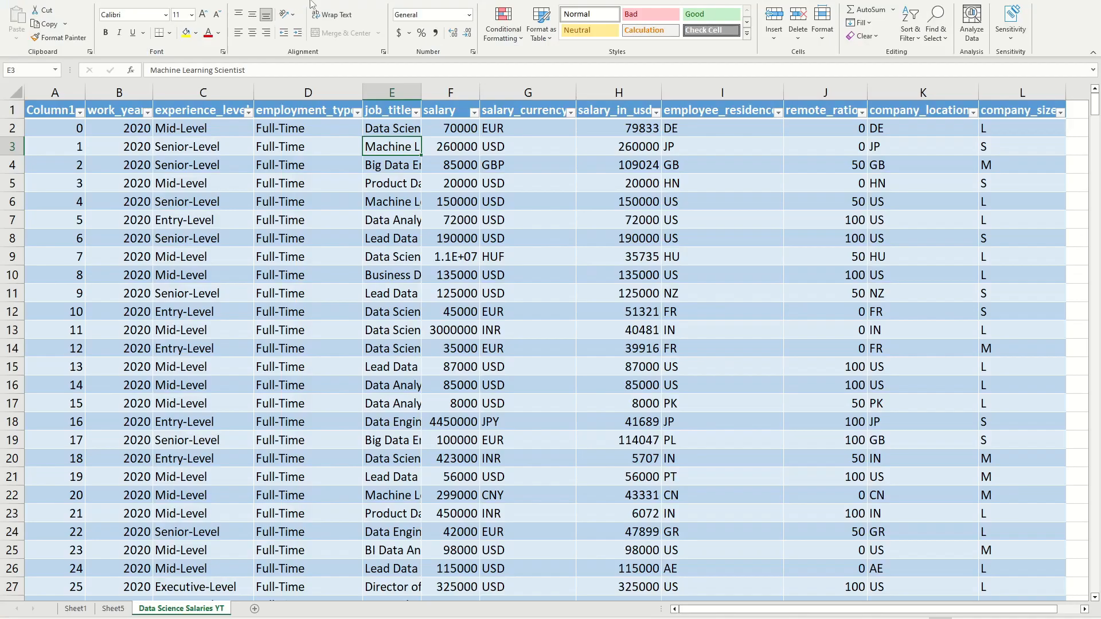
{"action": "left_click", "coordinate": [585, 328]}
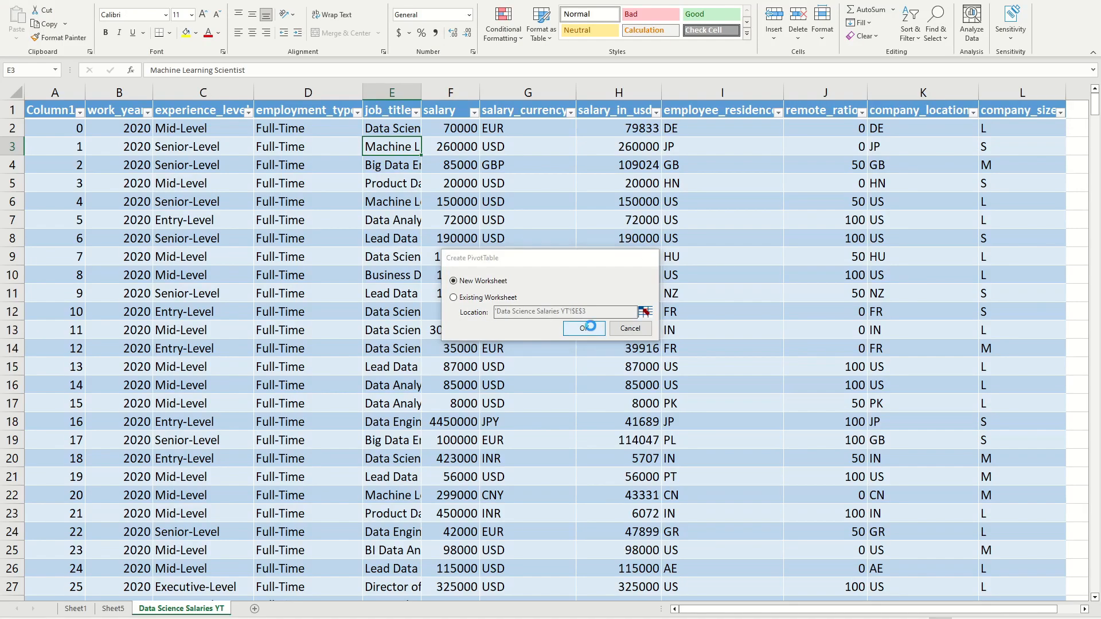
Step: Try employment_type from Table2 as the row field of the new PivotTable and remove it again
{"action": "left_click", "coordinate": [913, 177]}
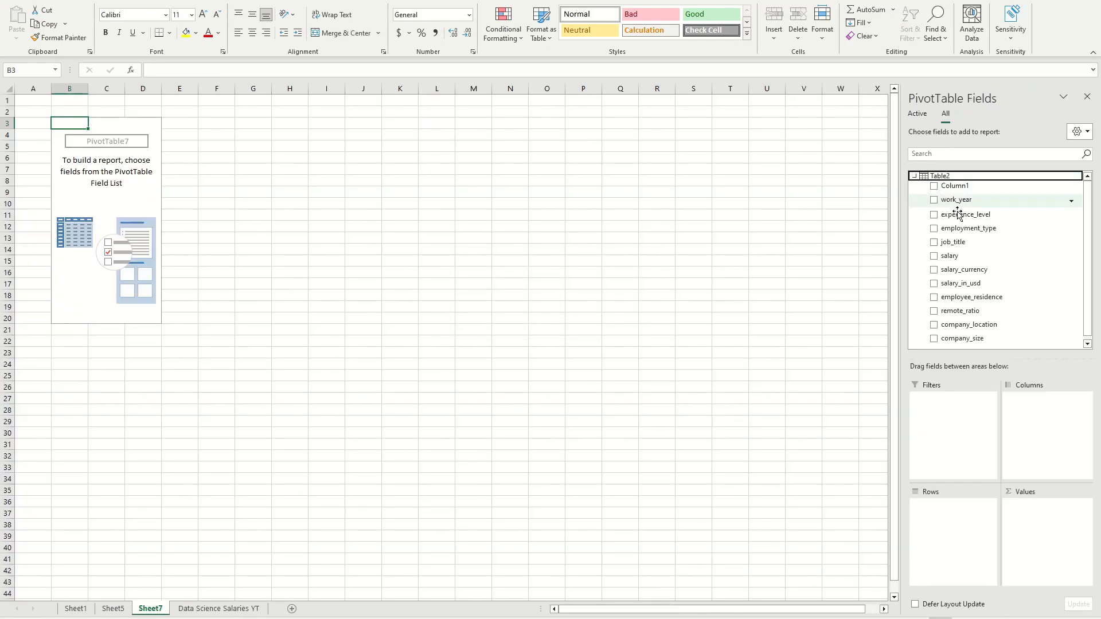
{"action": "left_click_drag", "start_coordinate": [969, 228], "coordinate": [935, 505]}
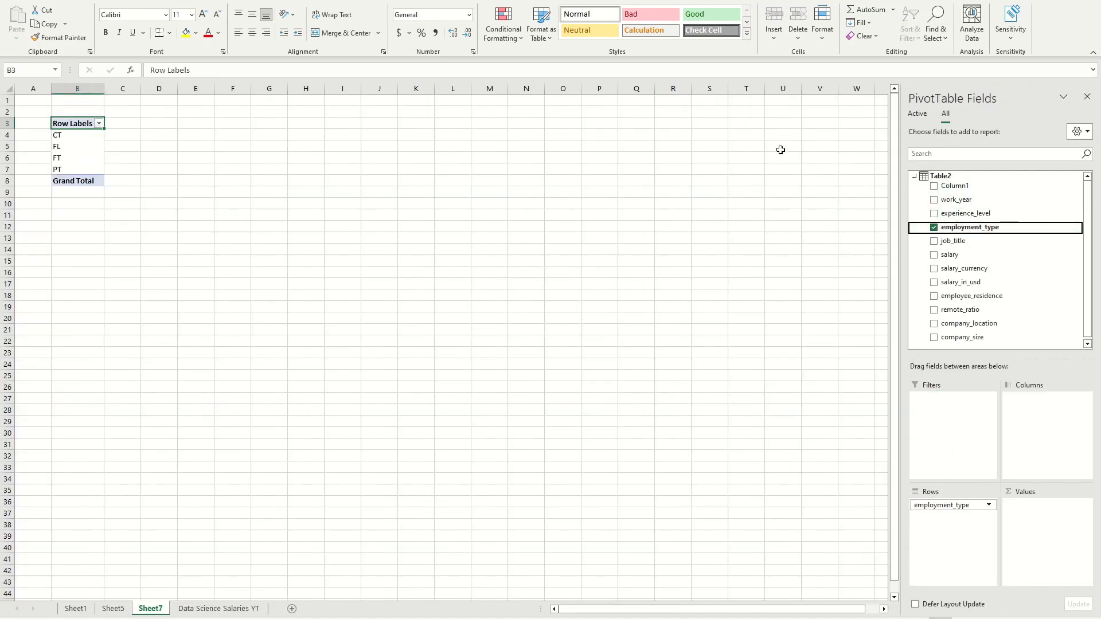
{"action": "left_click", "coordinate": [934, 228]}
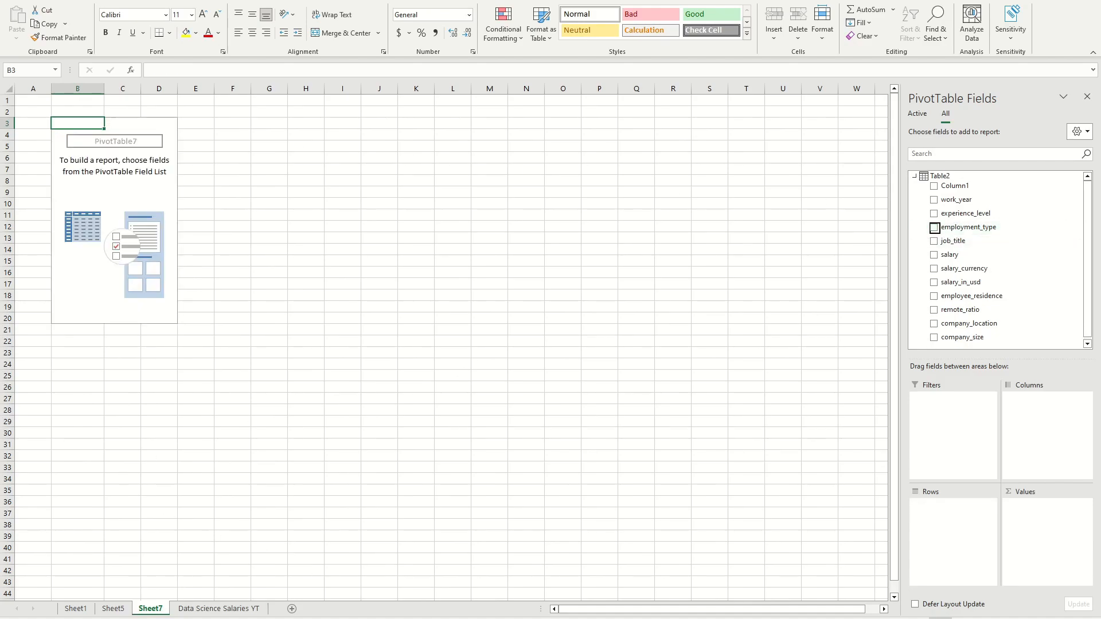
Step: Switch to the Power Pivot window, refresh Table2 from its source and look over the employment_type column
{"action": "mouse_move", "coordinate": [559, 614]}
{"action": "left_click", "coordinate": [592, 603]}
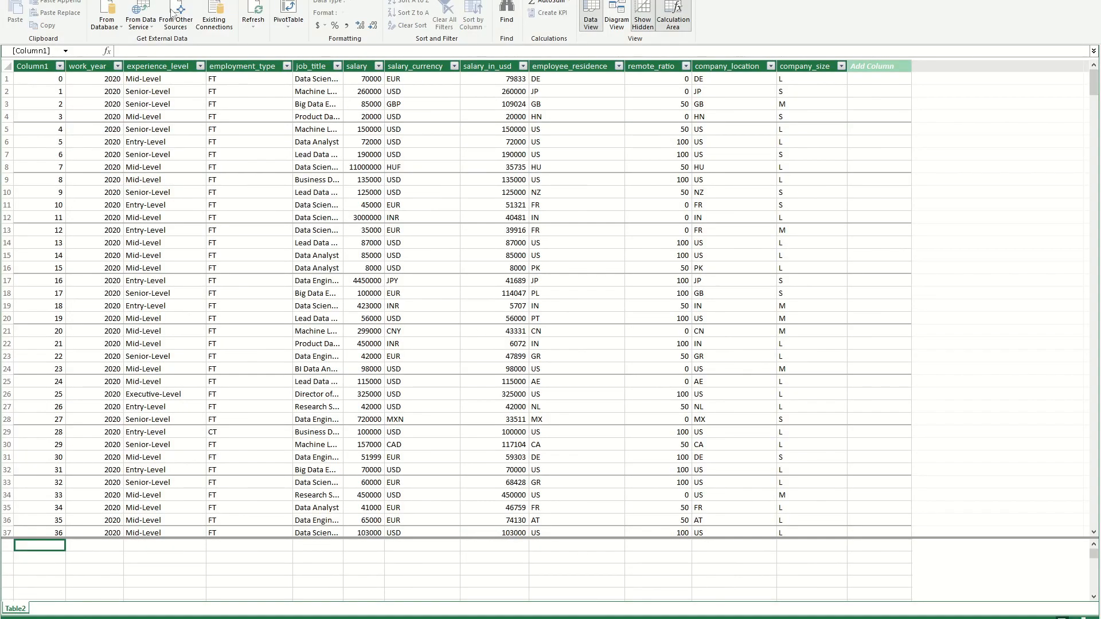
{"action": "left_click", "coordinate": [260, 20]}
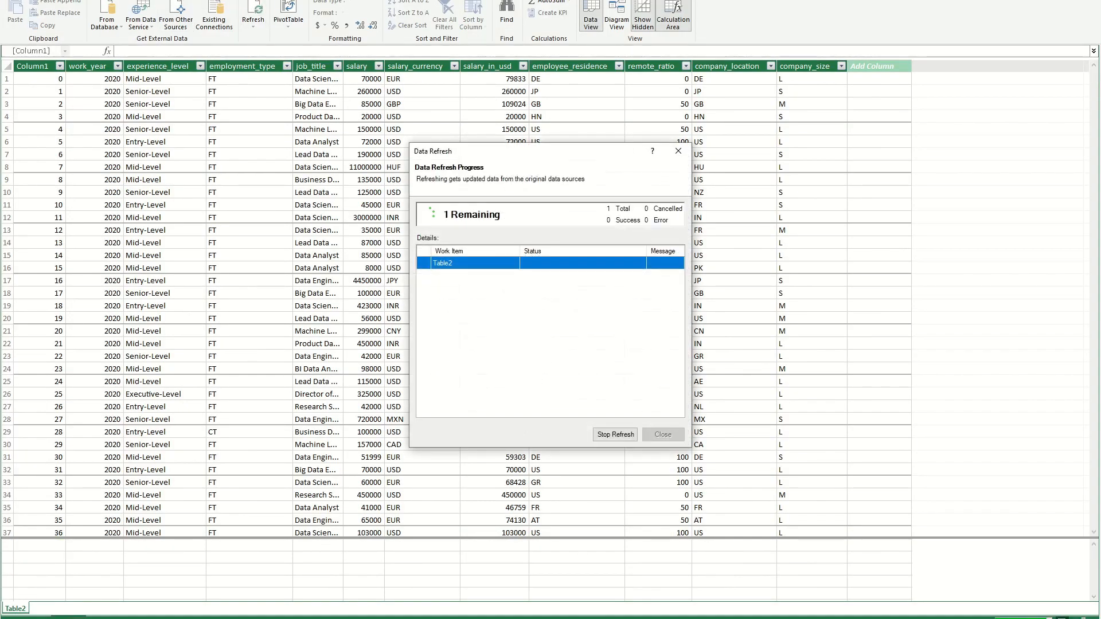
{"action": "left_click", "coordinate": [662, 434]}
{"action": "scroll", "coordinate": [246, 183], "scroll_direction": "down", "scroll_amount": 2}
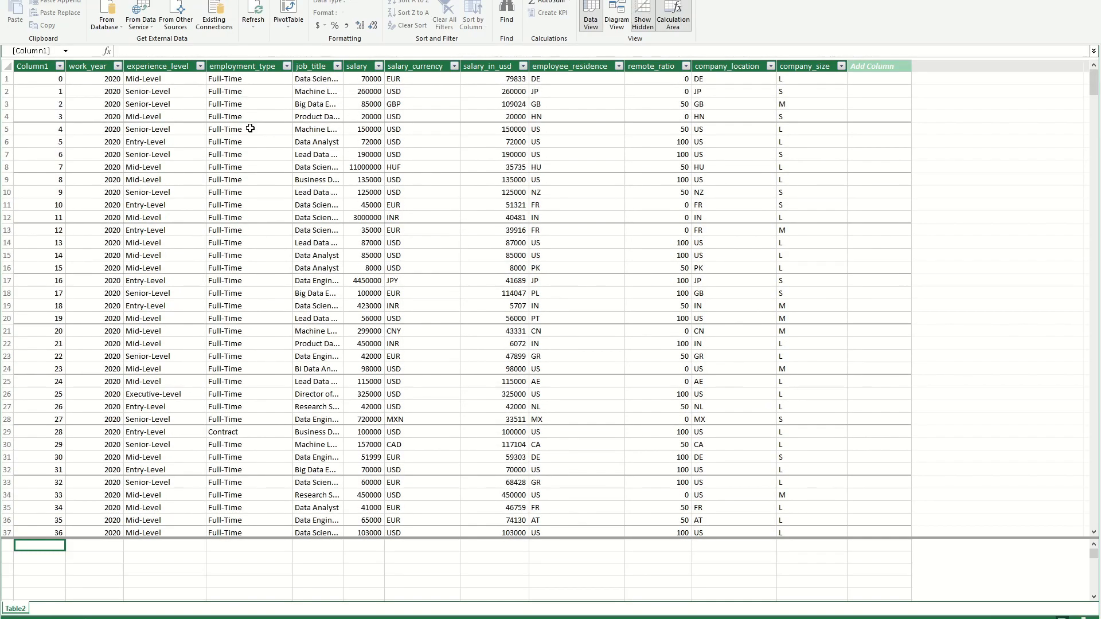
{"action": "scroll", "coordinate": [251, 172], "scroll_direction": "up", "scroll_amount": 2}
{"action": "scroll", "coordinate": [253, 158], "scroll_direction": "down", "scroll_amount": 6}
{"action": "scroll", "coordinate": [255, 144], "scroll_direction": "up", "scroll_amount": 6}
{"action": "left_click", "coordinate": [249, 92]}
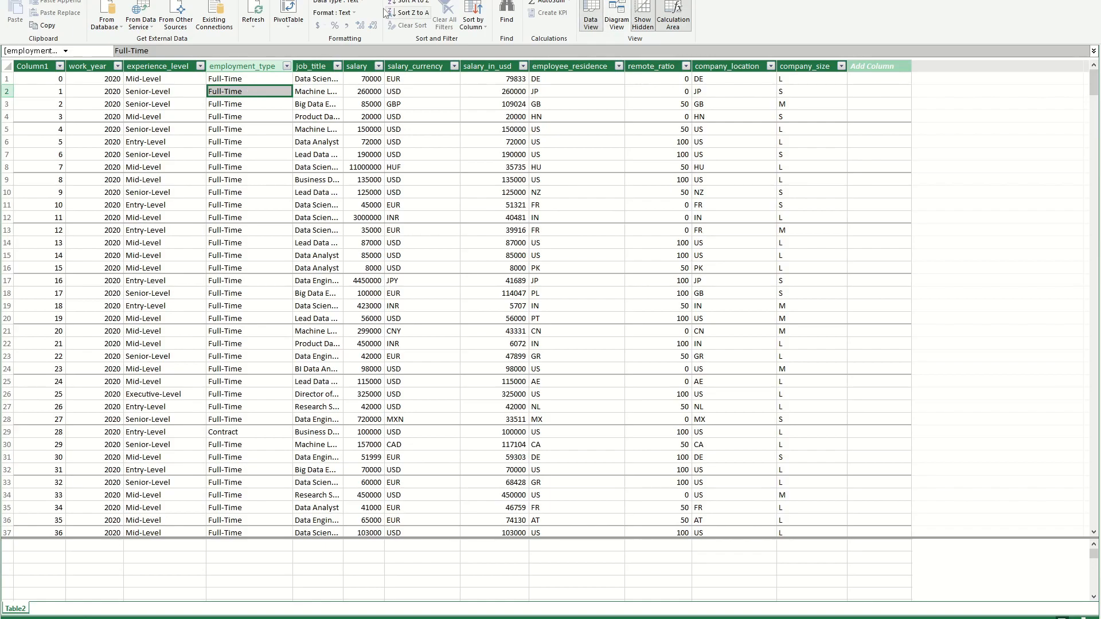
Step: Create another PivotTable from the refreshed data on a new worksheet, with employment_type as its rows
{"action": "left_click", "coordinate": [289, 6]}
{"action": "left_click", "coordinate": [584, 328]}
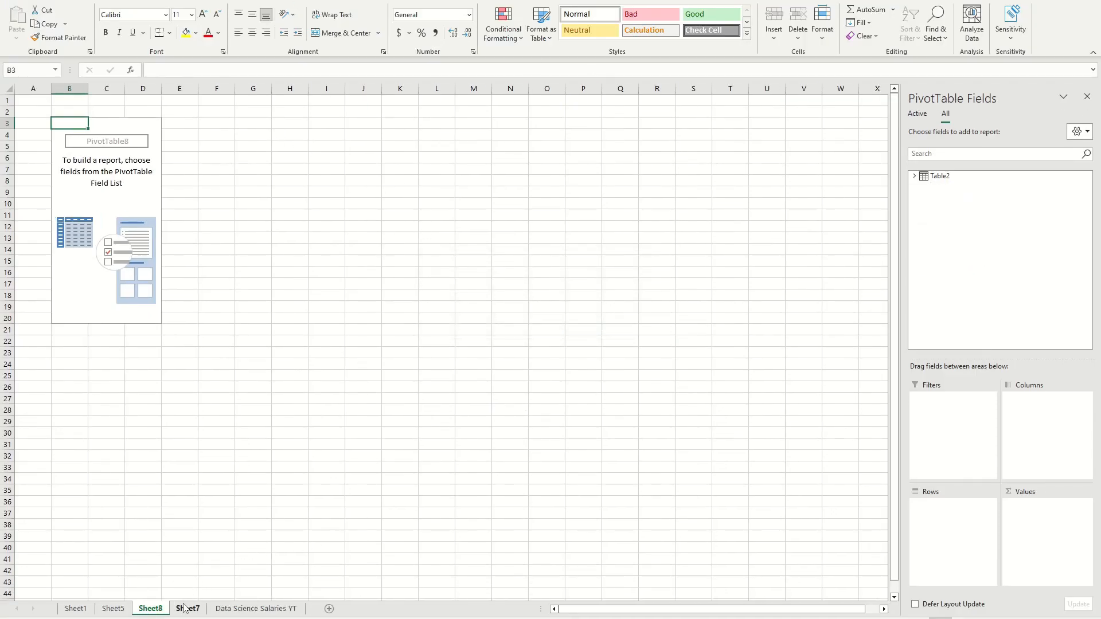
{"action": "left_click", "coordinate": [915, 176]}
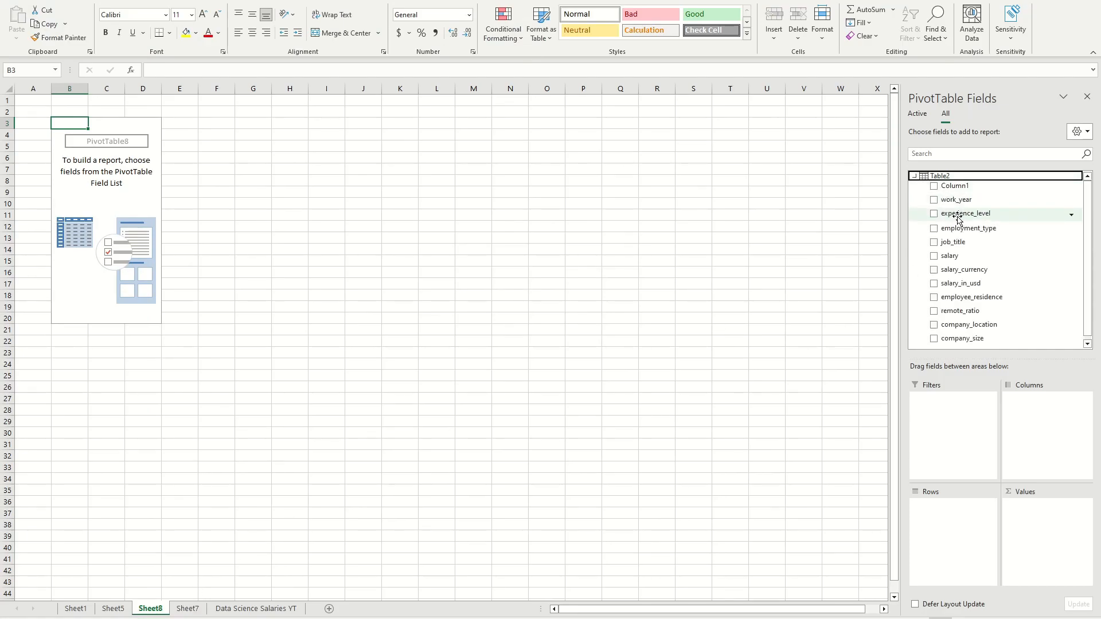
{"action": "left_click_drag", "start_coordinate": [960, 228], "coordinate": [952, 535]}
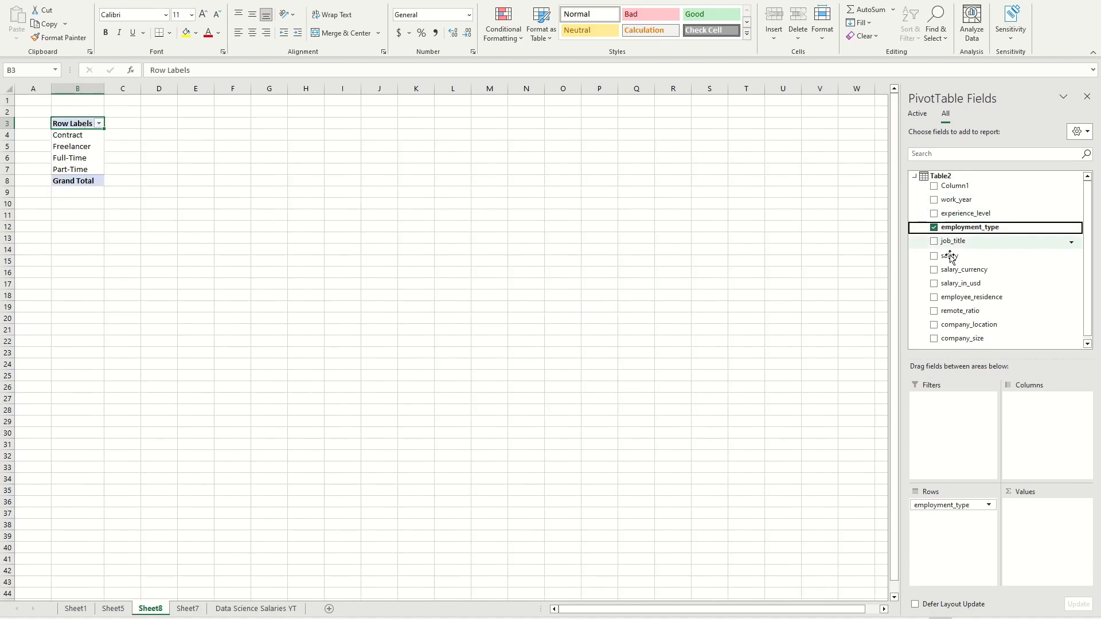
Step: Add salary_in_usd to the PivotTable's values, summarized by Average and formatted as Currency with no decimal places
{"action": "left_click_drag", "start_coordinate": [969, 282], "coordinate": [1075, 496]}
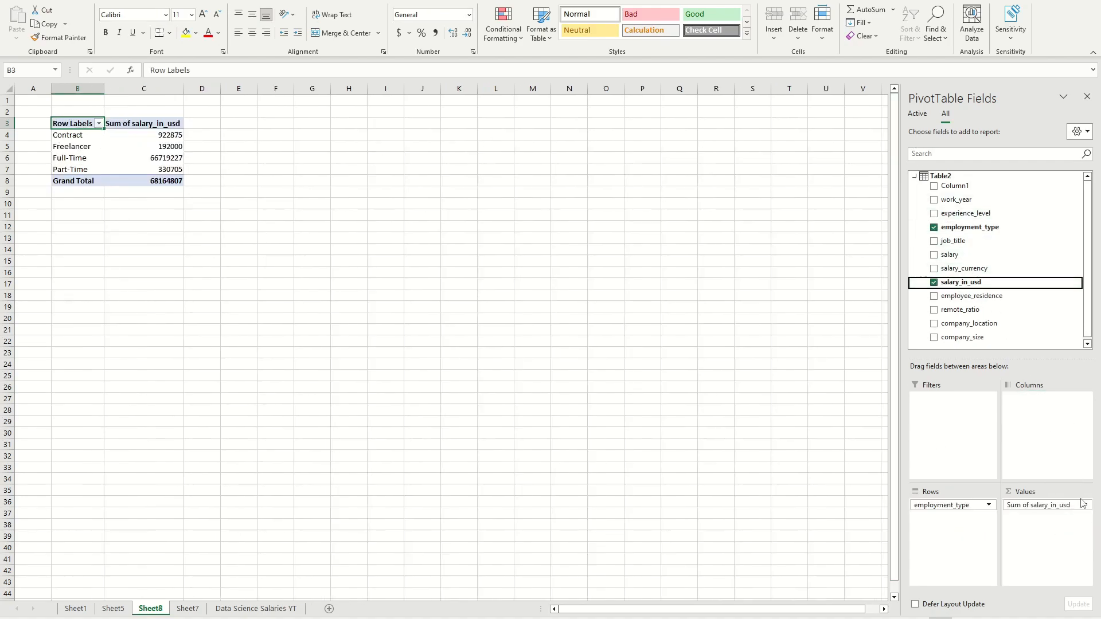
{"action": "left_click", "coordinate": [1083, 505]}
{"action": "left_click", "coordinate": [1076, 490]}
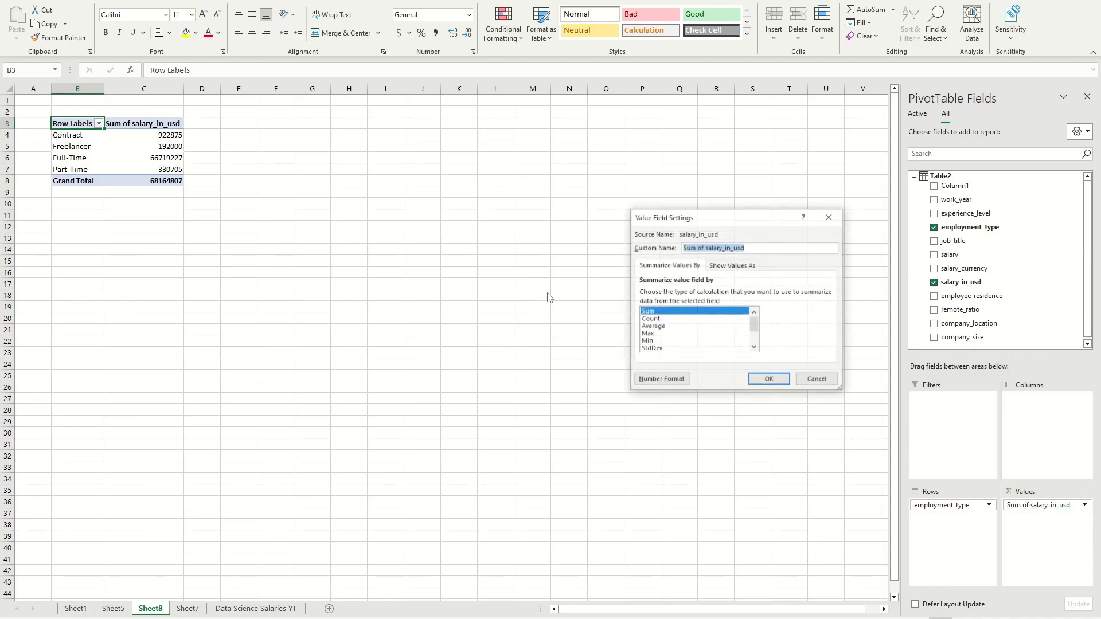
{"action": "left_click", "coordinate": [672, 326]}
{"action": "left_click", "coordinate": [661, 378]}
{"action": "left_click", "coordinate": [610, 229]}
{"action": "left_click", "coordinate": [746, 243]}
{"action": "left_click", "coordinate": [746, 242]}
{"action": "left_click", "coordinate": [822, 430]}
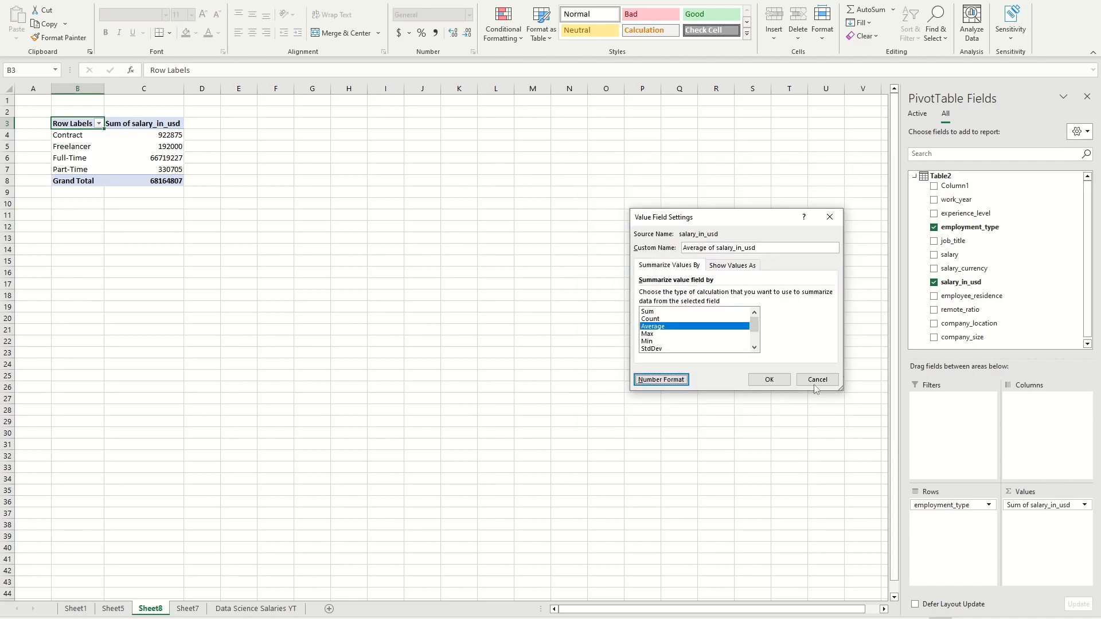
{"action": "left_click", "coordinate": [752, 378]}
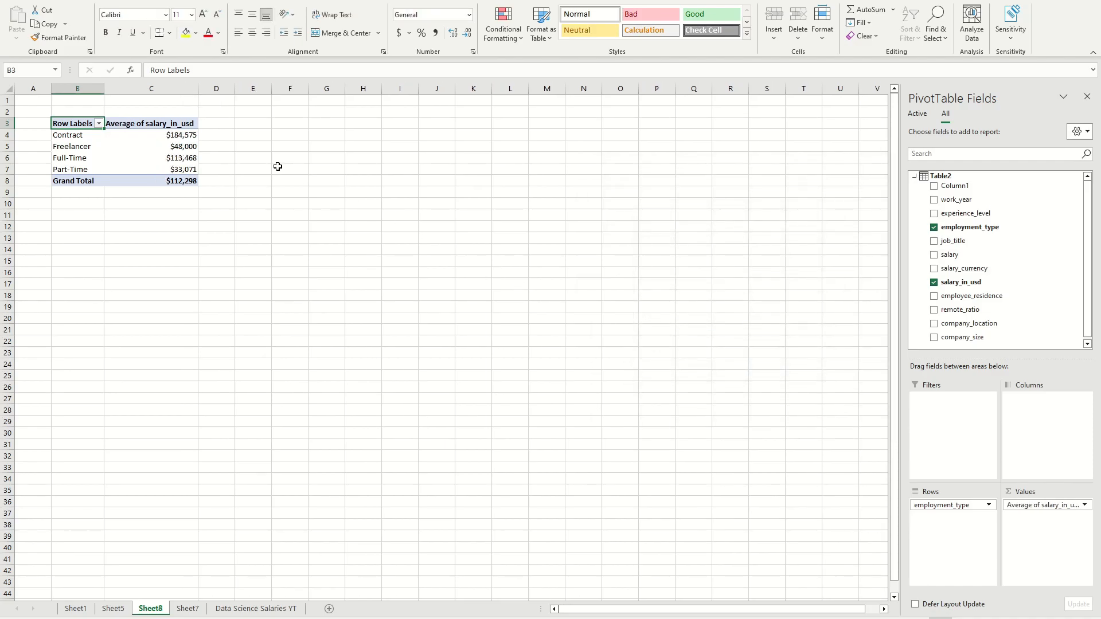
Step: Examine the average USD salary for each employment type in the PivotTable
{"action": "left_click", "coordinate": [156, 214]}
{"action": "left_click", "coordinate": [155, 168]}
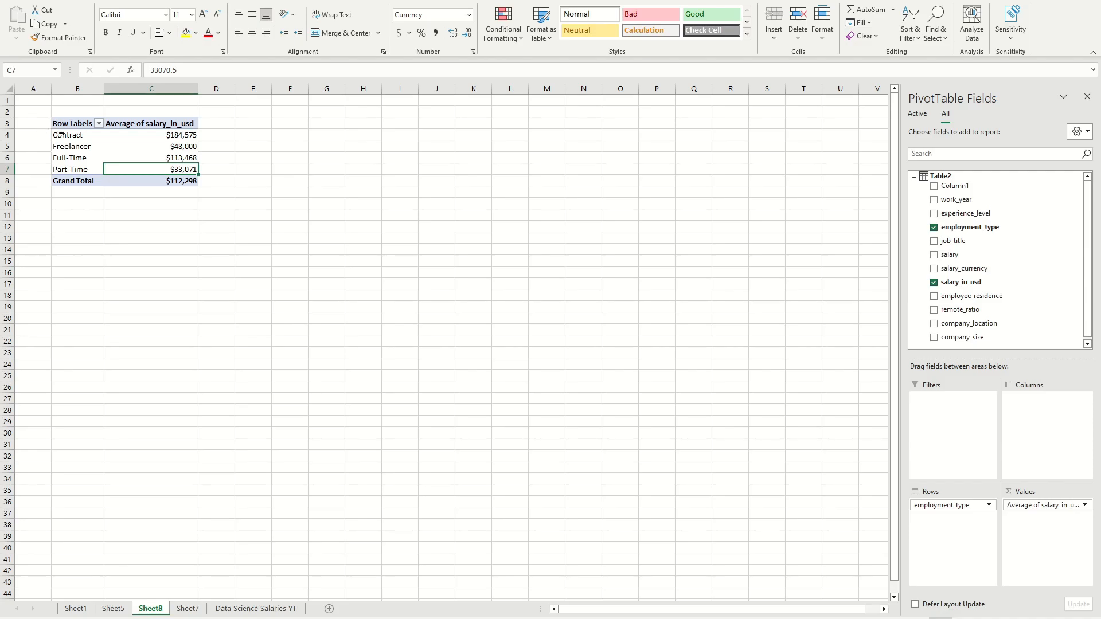
{"action": "left_click_drag", "start_coordinate": [72, 134], "coordinate": [101, 162]}
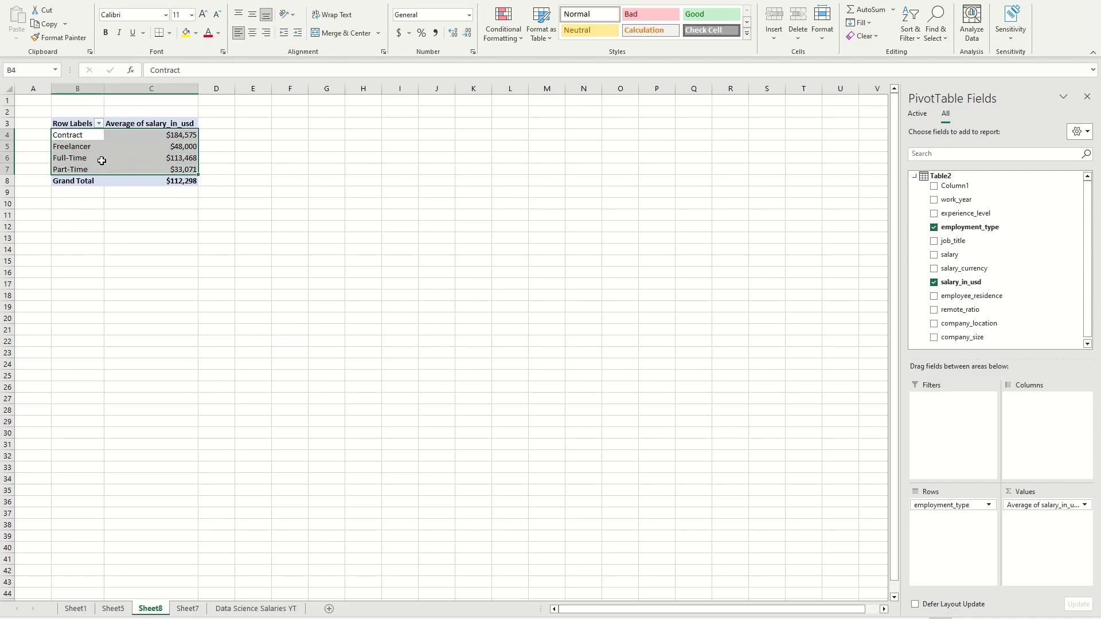
{"action": "left_click", "coordinate": [112, 146]}
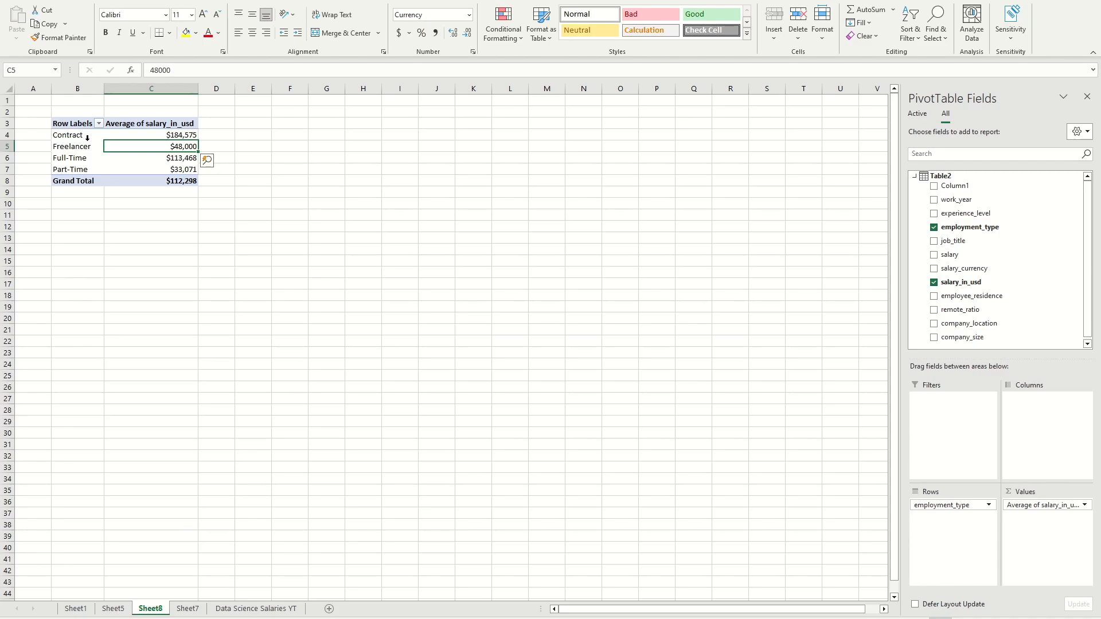
{"action": "left_click", "coordinate": [73, 1]}
{"action": "left_click", "coordinate": [50, 0]}
{"action": "left_click", "coordinate": [227, 171]}
Step: Insert a Clustered Bar PivotChart of average salary by employment type from the PivotTable
{"action": "left_click", "coordinate": [167, 157]}
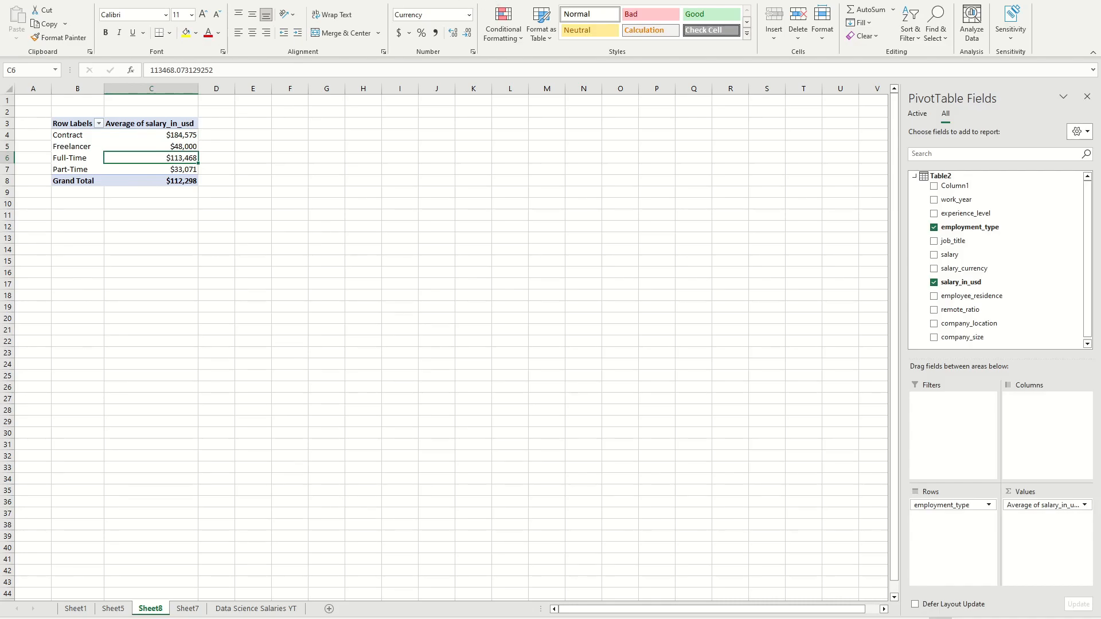
{"action": "left_click", "coordinate": [481, 0]}
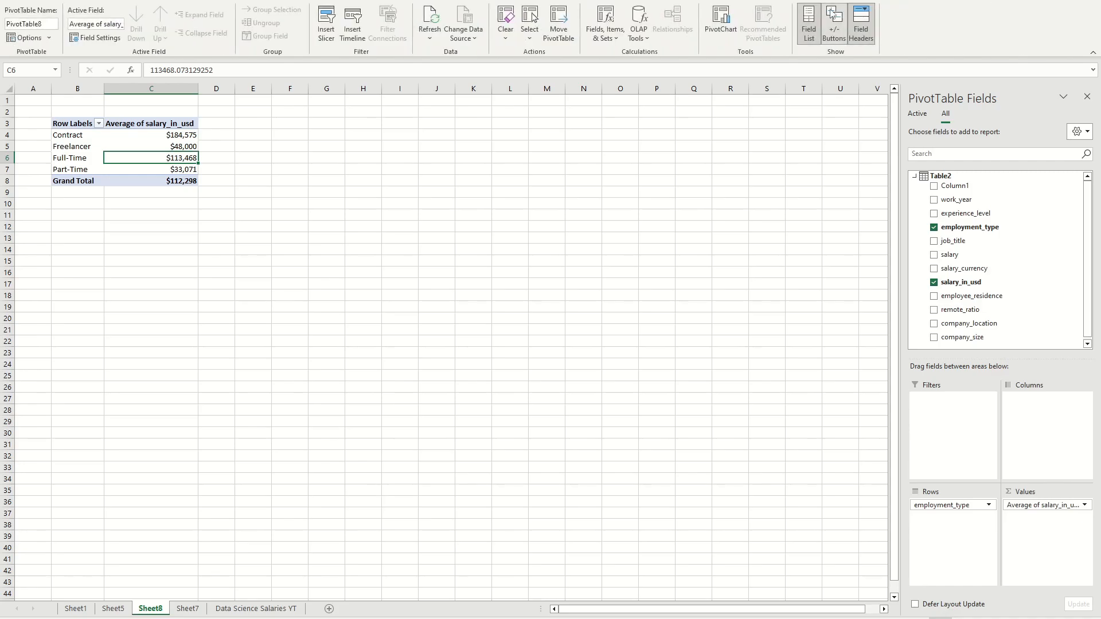
{"action": "left_click", "coordinate": [721, 25]}
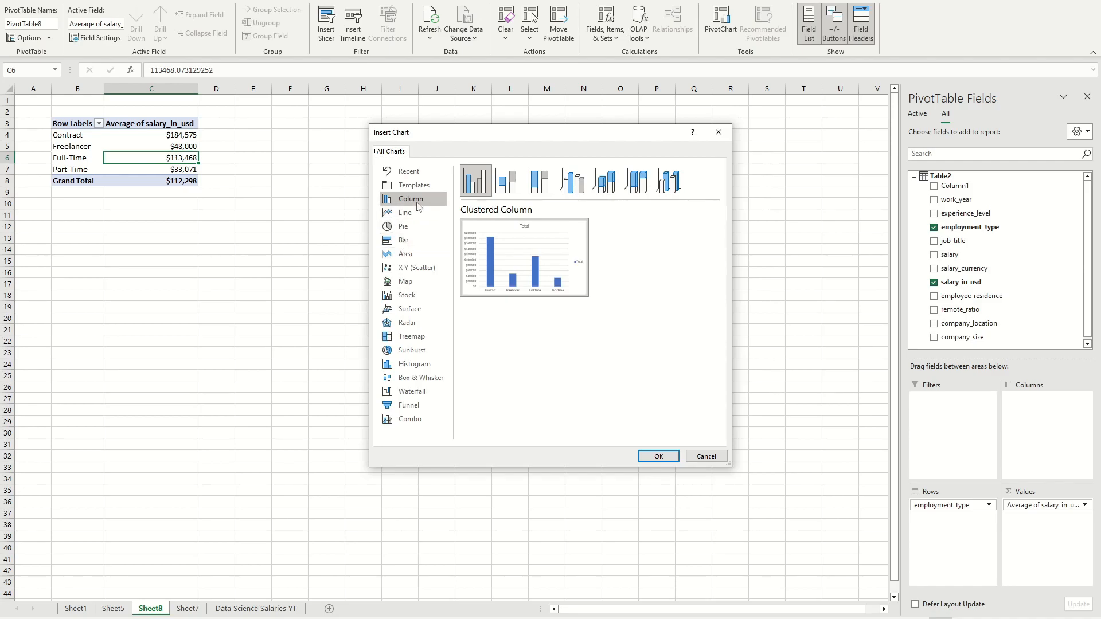
{"action": "left_click", "coordinate": [427, 242]}
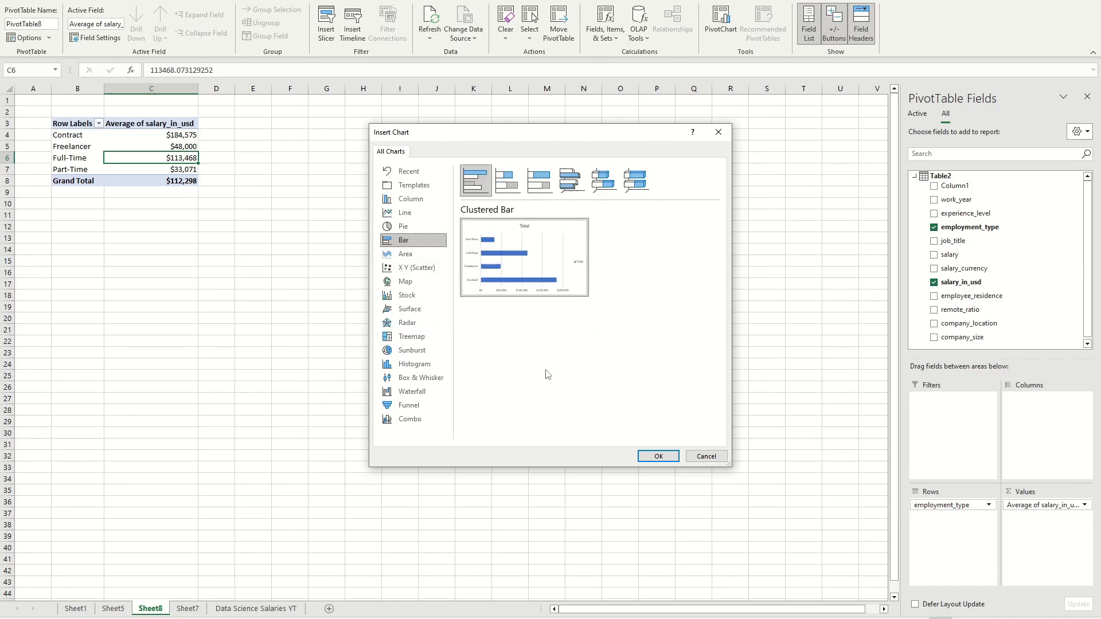
{"action": "left_click", "coordinate": [657, 457]}
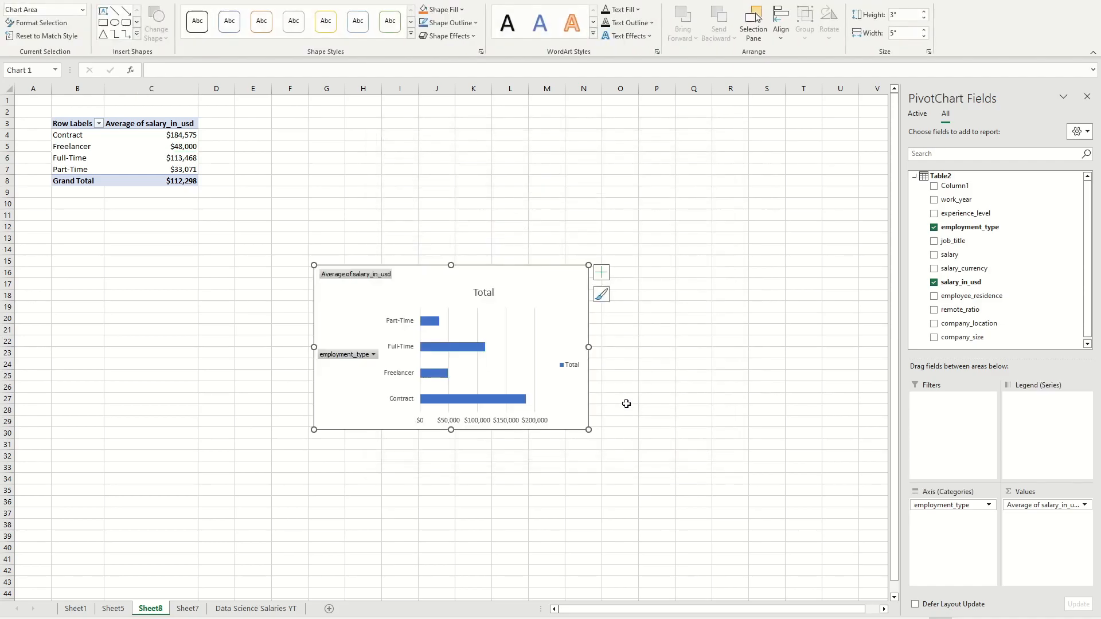
Step: Move the PivotChart up beside the PivotTable and enlarge it to about 4.5" high by 7.14" wide
{"action": "left_click_drag", "start_coordinate": [528, 310], "coordinate": [455, 134]}
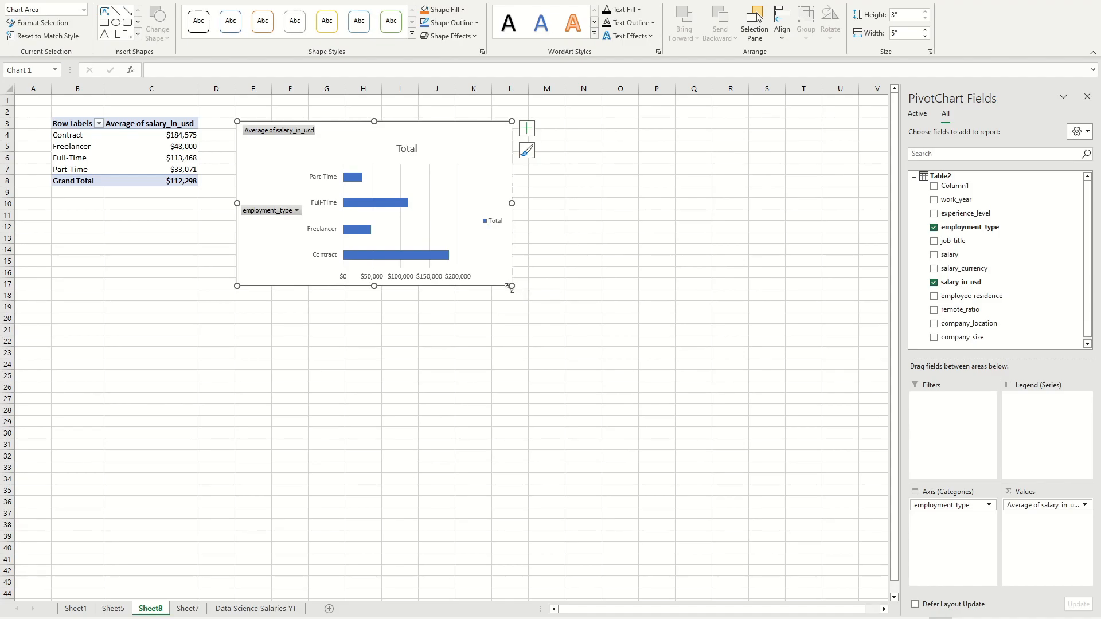
{"action": "left_click_drag", "start_coordinate": [509, 286], "coordinate": [630, 368]}
{"action": "mouse_move", "coordinate": [531, 133]}
{"action": "left_mouse_down"}
{"action": "mouse_move", "coordinate": [479, 118]}
{"action": "mouse_move", "coordinate": [509, 184]}
{"action": "mouse_move", "coordinate": [533, 135]}
{"action": "left_mouse_up"}
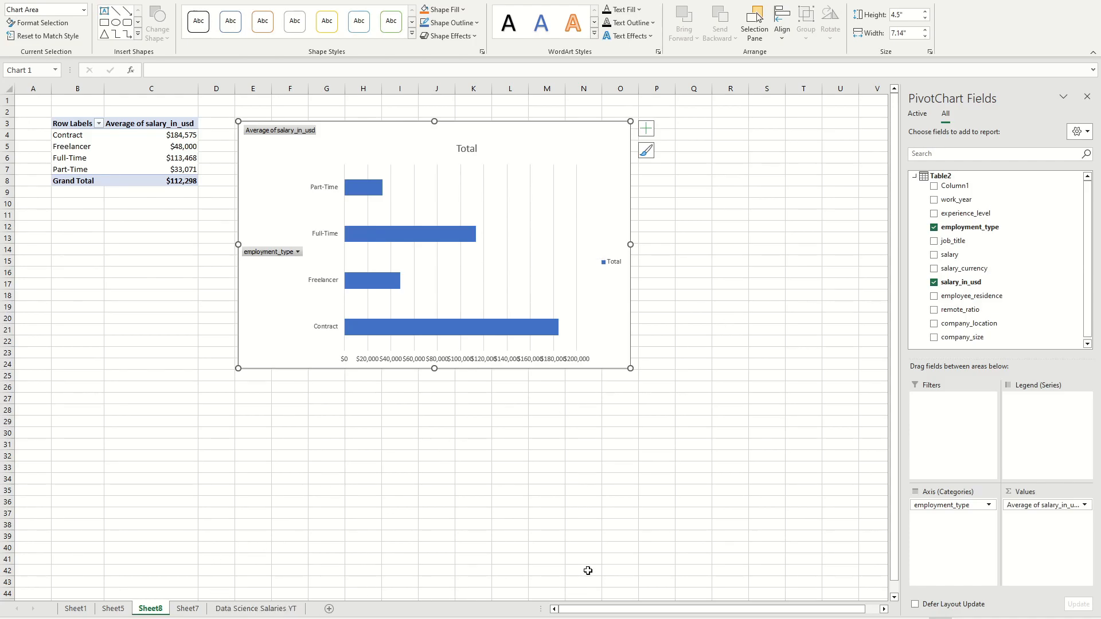
Step: Switch to Power Pivot and create a PivotTable from its data model on a new worksheet
{"action": "mouse_move", "coordinate": [545, 616]}
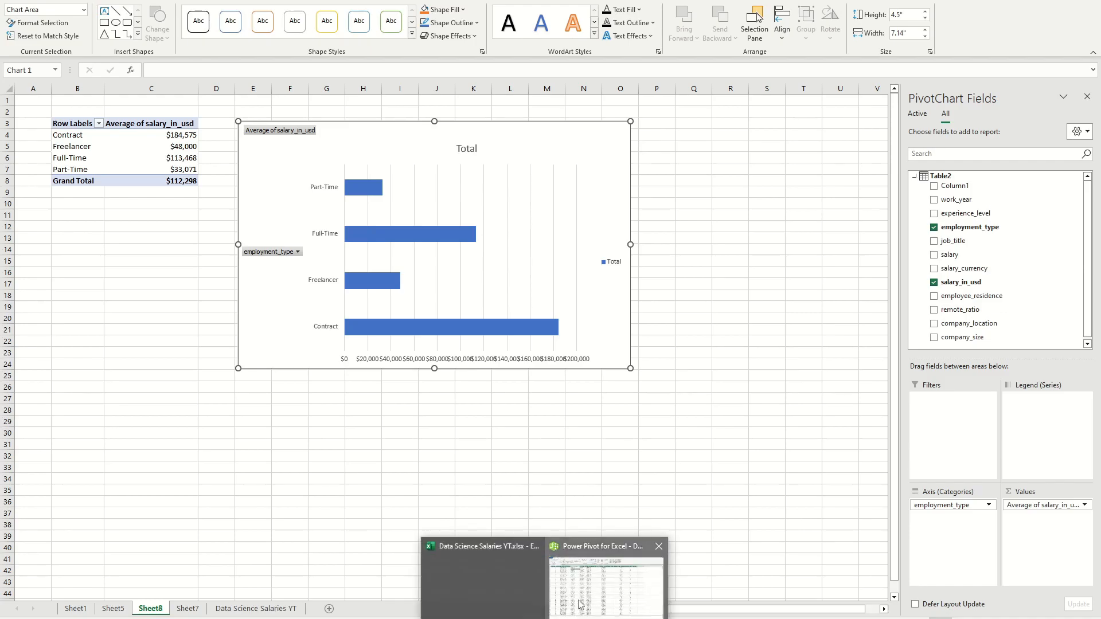
{"action": "left_click", "coordinate": [576, 605]}
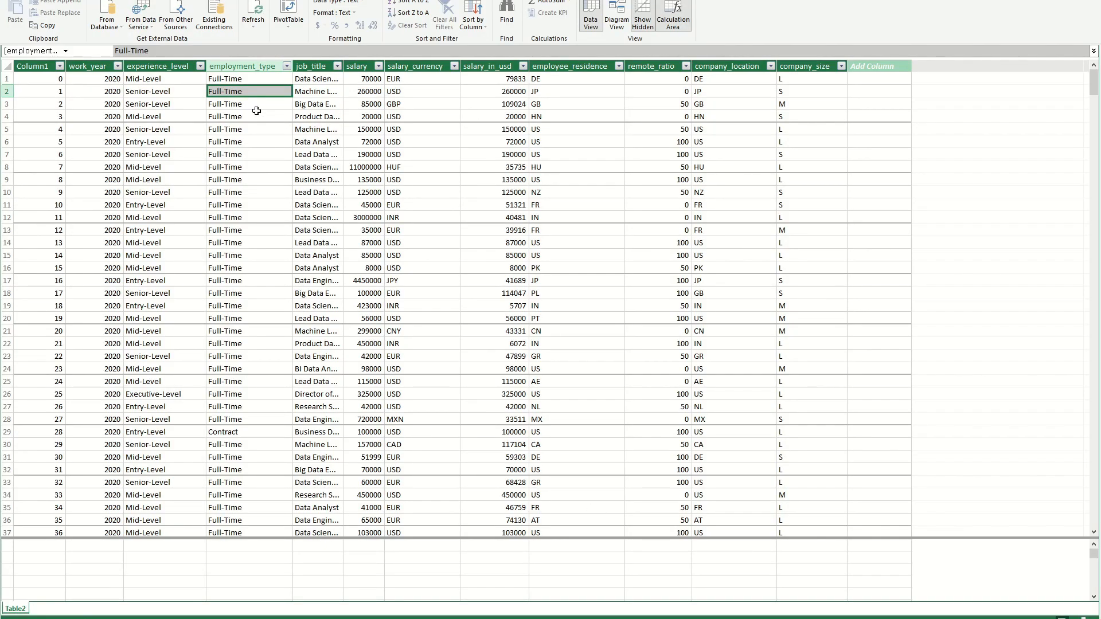
{"action": "left_click", "coordinate": [295, 9]}
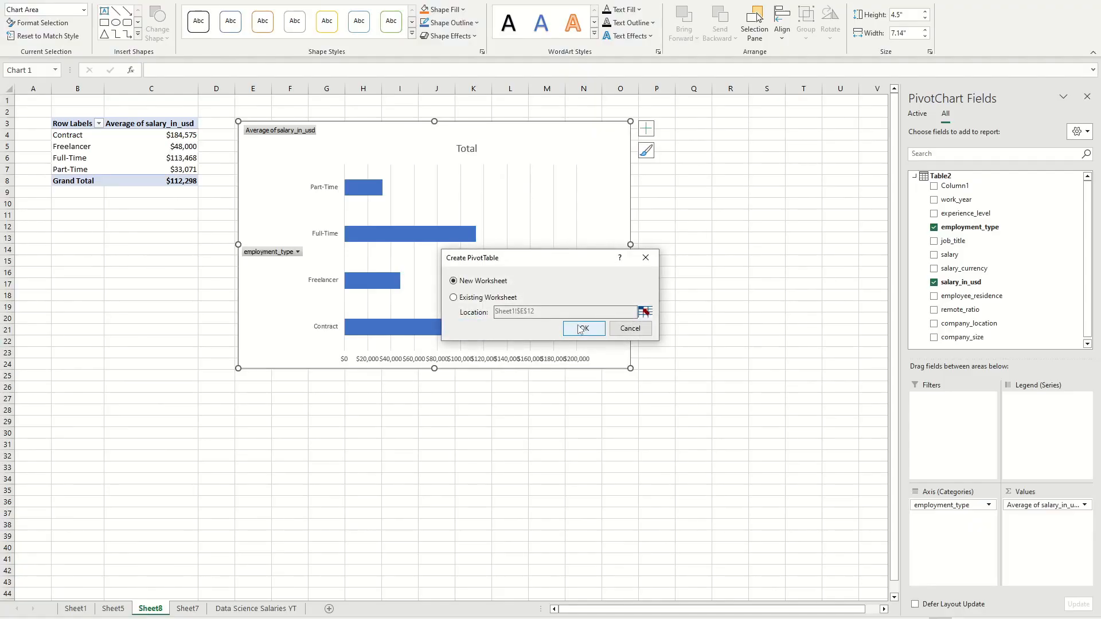
{"action": "left_click", "coordinate": [580, 329]}
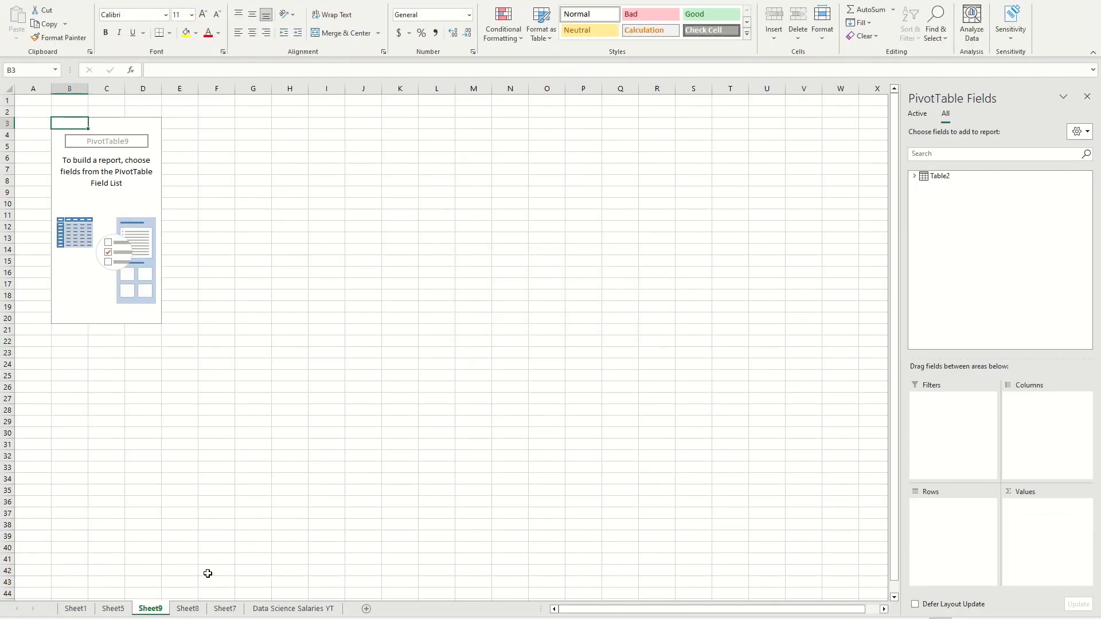
Step: Add salary_in_usd from Table2 to the new PivotTable's values and summarize it by Max
{"action": "left_click", "coordinate": [913, 177]}
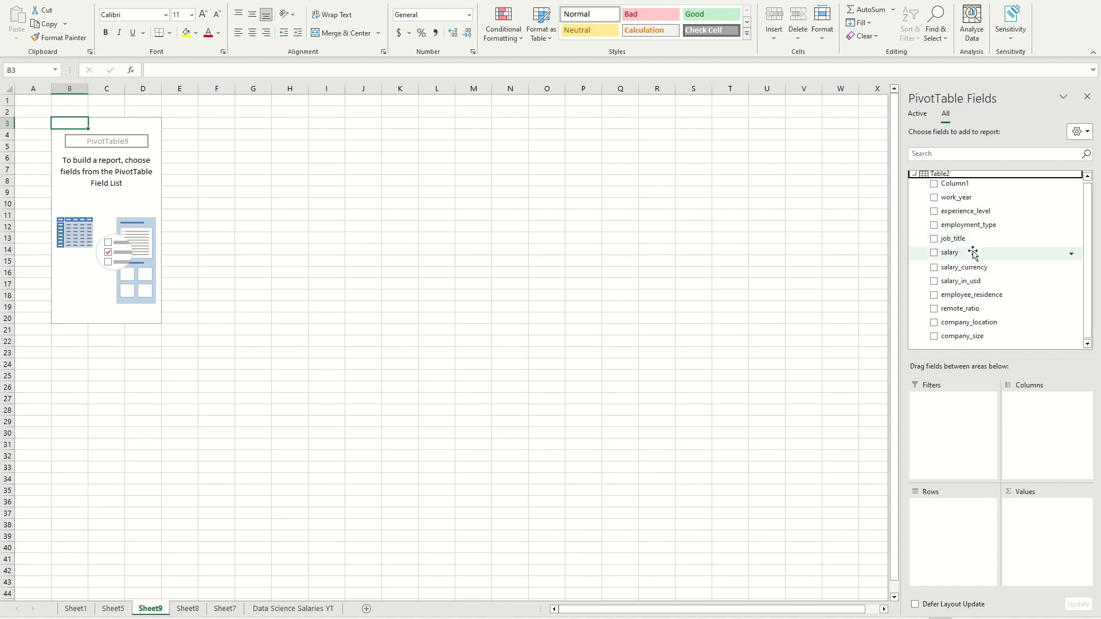
{"action": "left_click_drag", "start_coordinate": [963, 281], "coordinate": [1032, 533]}
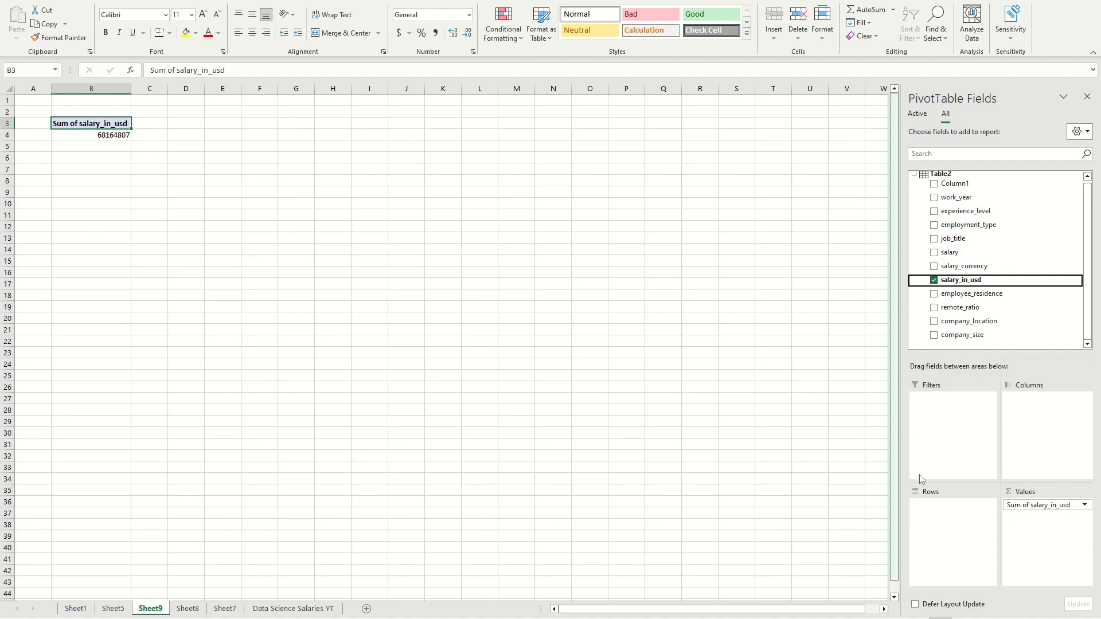
{"action": "left_click", "coordinate": [1084, 506]}
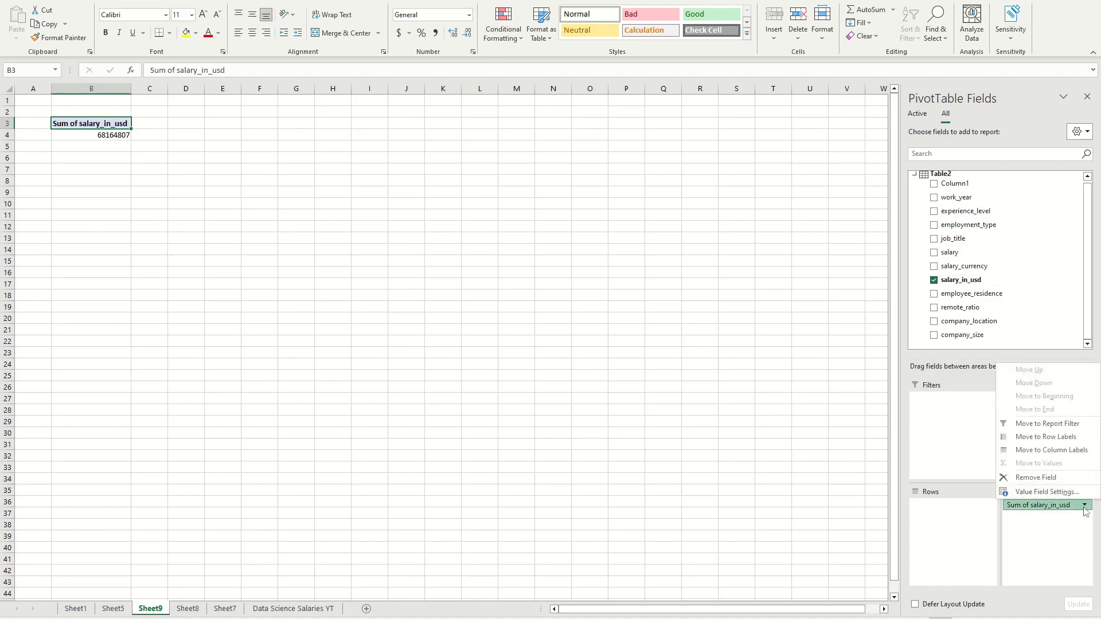
{"action": "left_click", "coordinate": [1073, 496]}
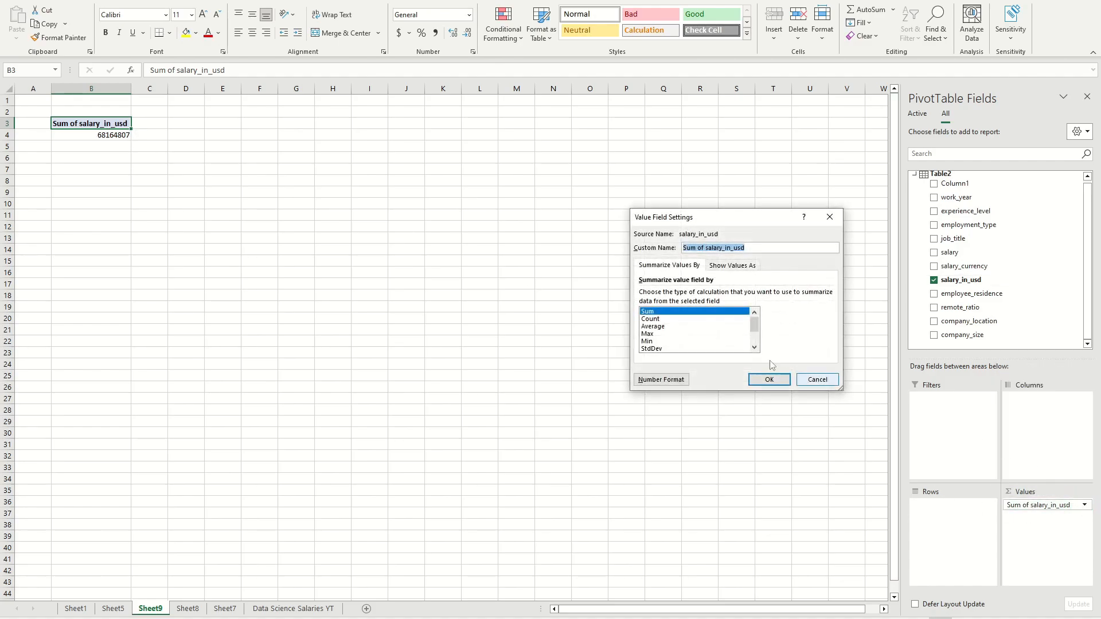
{"action": "left_click", "coordinate": [647, 334]}
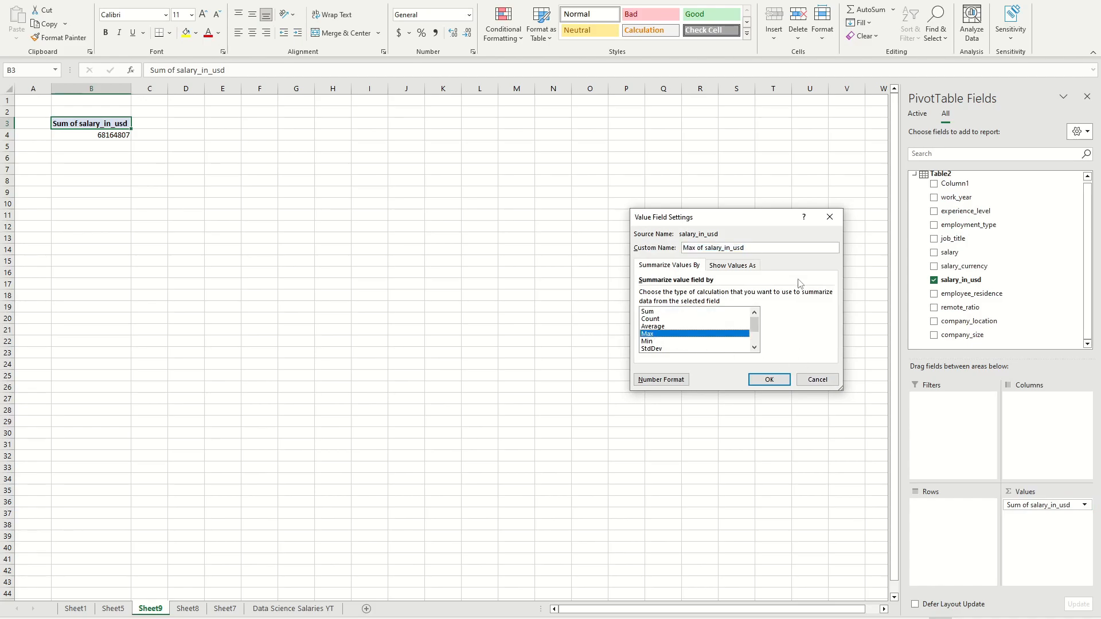
{"action": "left_click", "coordinate": [780, 387]}
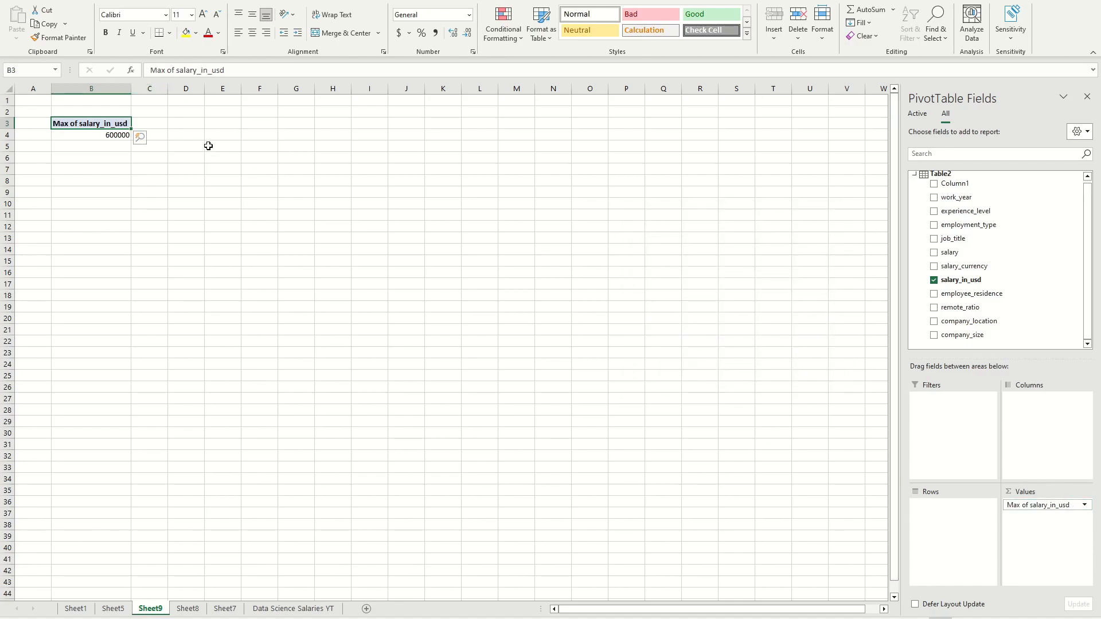
Step: Create a second PivotTable from the Power Pivot data model on the existing worksheet, placed at Sheet9 cell B6
{"action": "left_click", "coordinate": [106, 165]}
{"action": "left_click", "coordinate": [93, 133]}
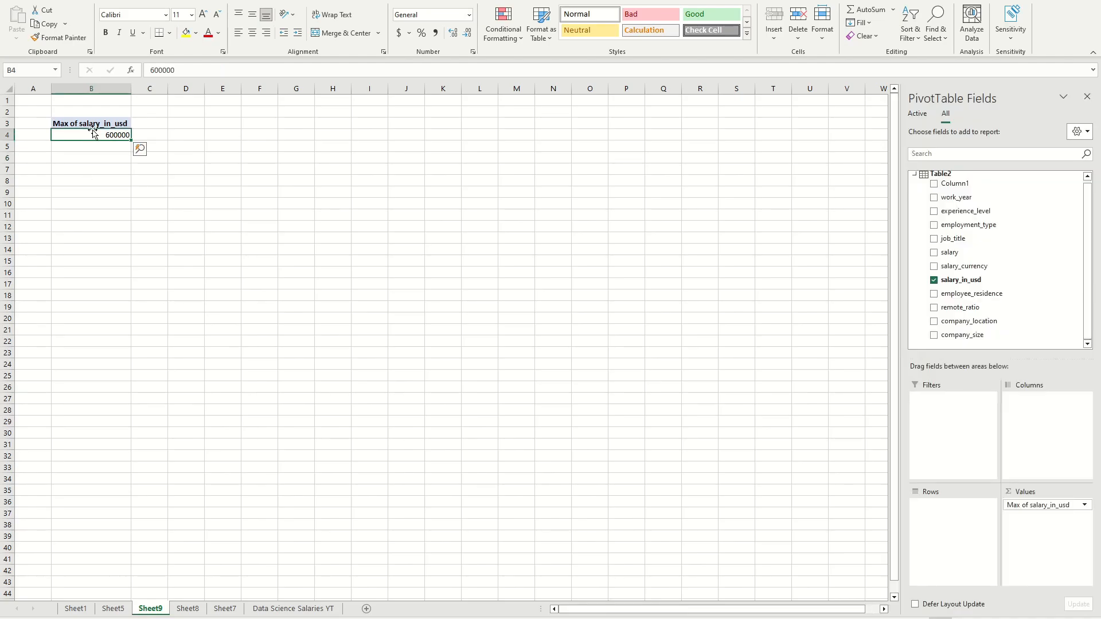
{"action": "left_click", "coordinate": [96, 180]}
{"action": "left_click", "coordinate": [100, 168]}
{"action": "left_click", "coordinate": [94, 155]}
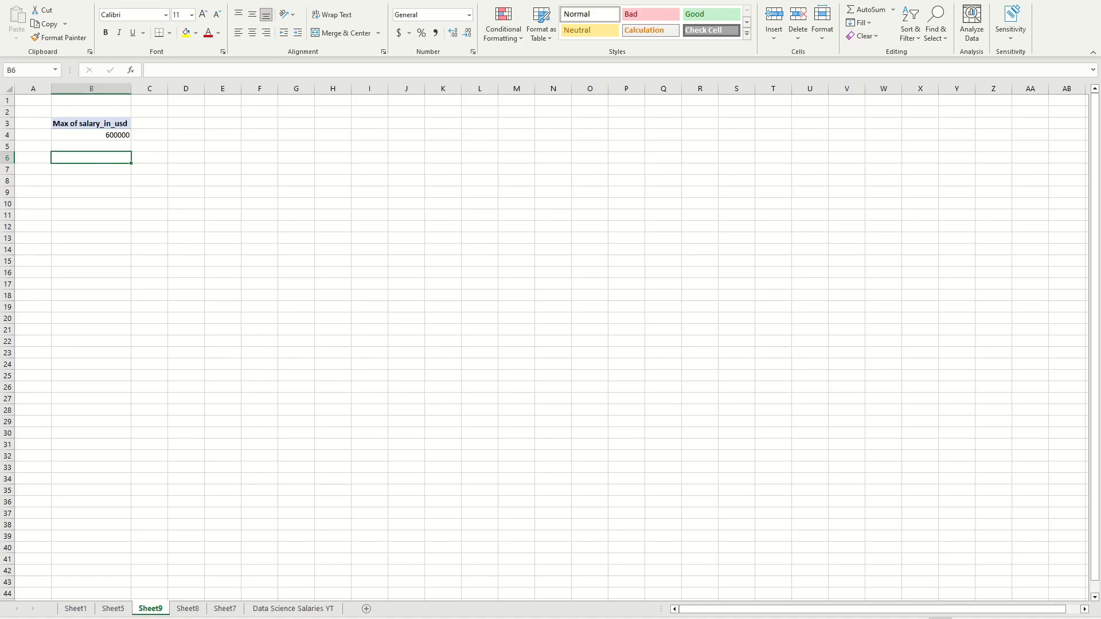
{"action": "left_click", "coordinate": [576, 602]}
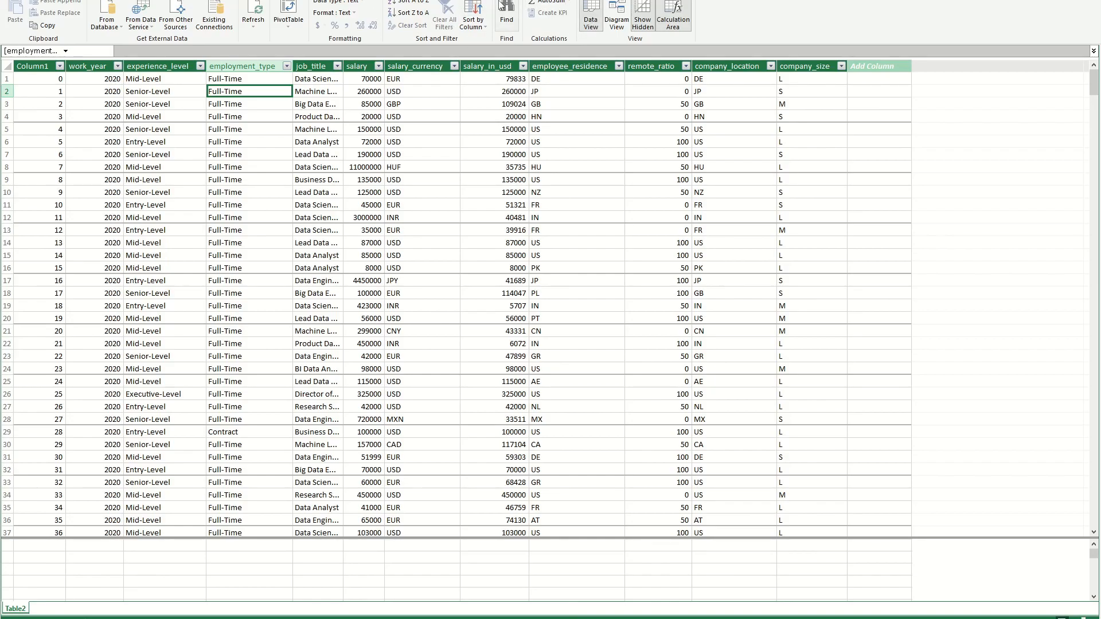
{"action": "left_click", "coordinate": [289, 9]}
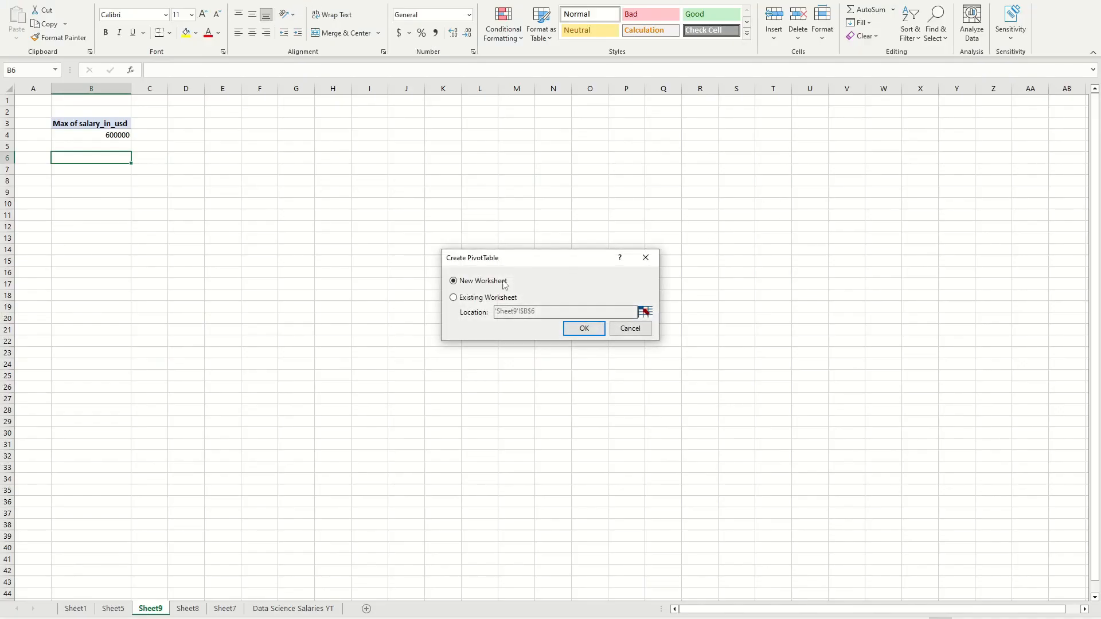
{"action": "left_click", "coordinate": [453, 297]}
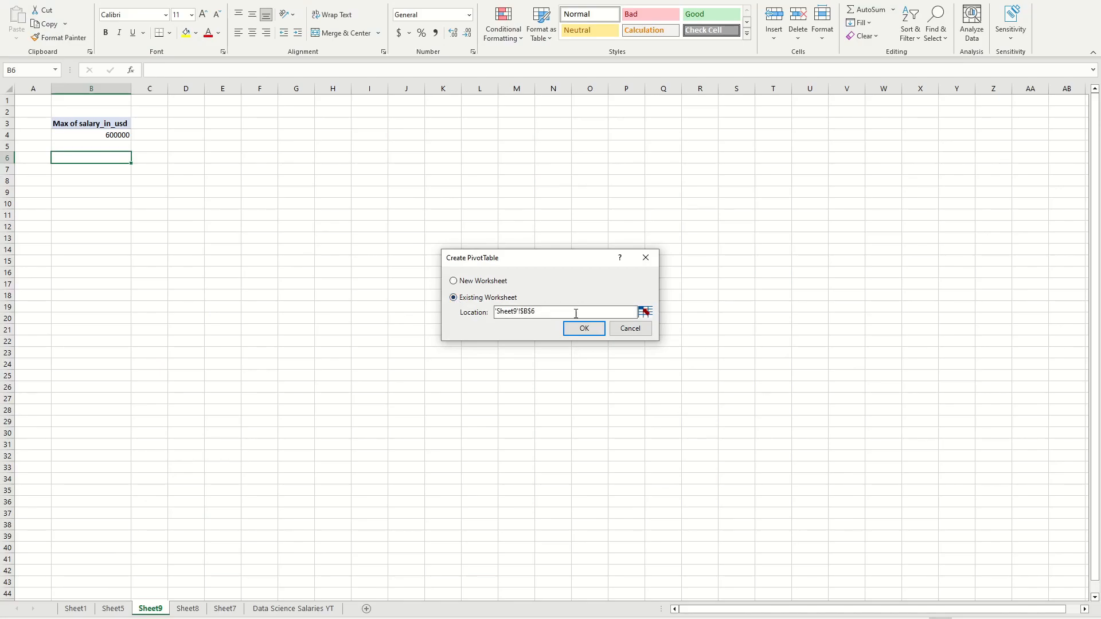
{"action": "left_click", "coordinate": [582, 328]}
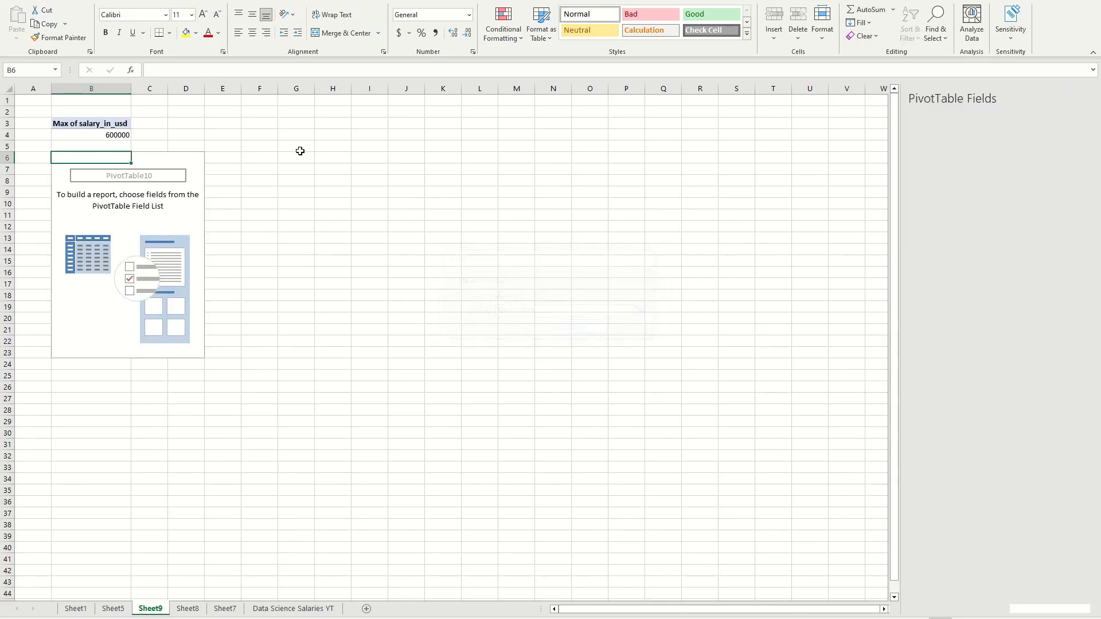
{"action": "left_click", "coordinate": [113, 193]}
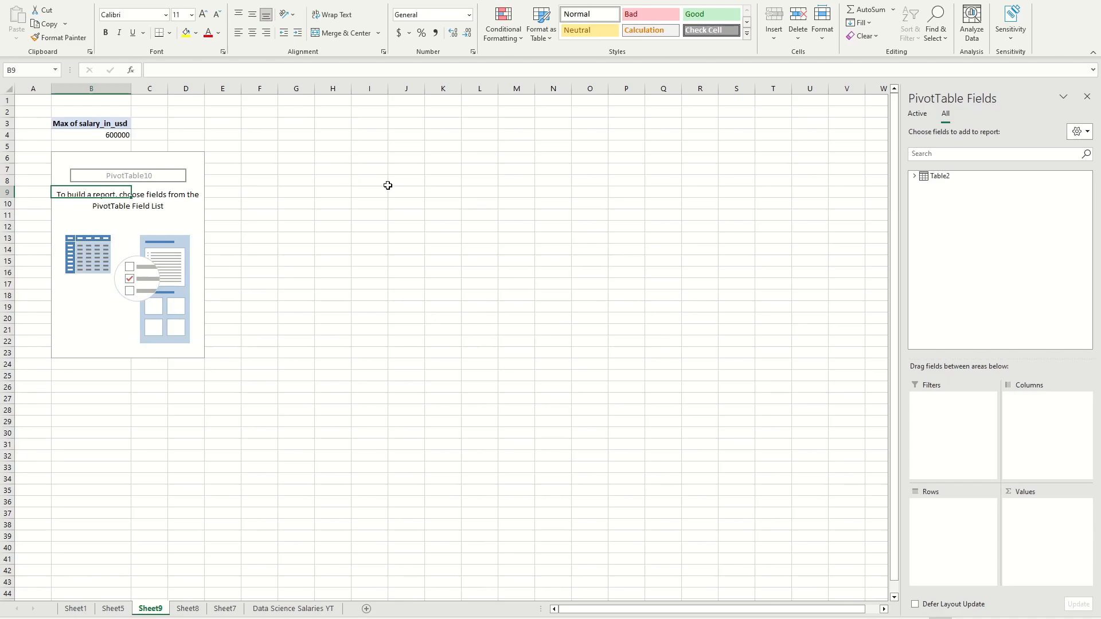
Step: Add salary_in_usd from Table2 to the second PivotTable's values and summarize it by Average
{"action": "left_click", "coordinate": [914, 176]}
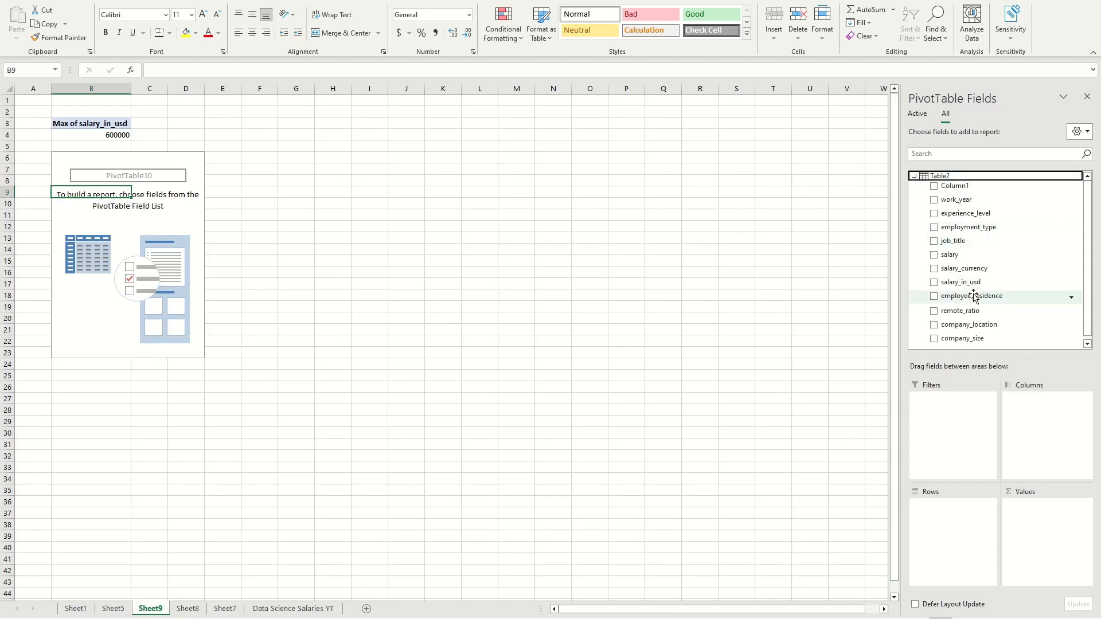
{"action": "left_click_drag", "start_coordinate": [969, 283], "coordinate": [1081, 503]}
{"action": "left_click", "coordinate": [1084, 505]}
{"action": "left_click", "coordinate": [1057, 489]}
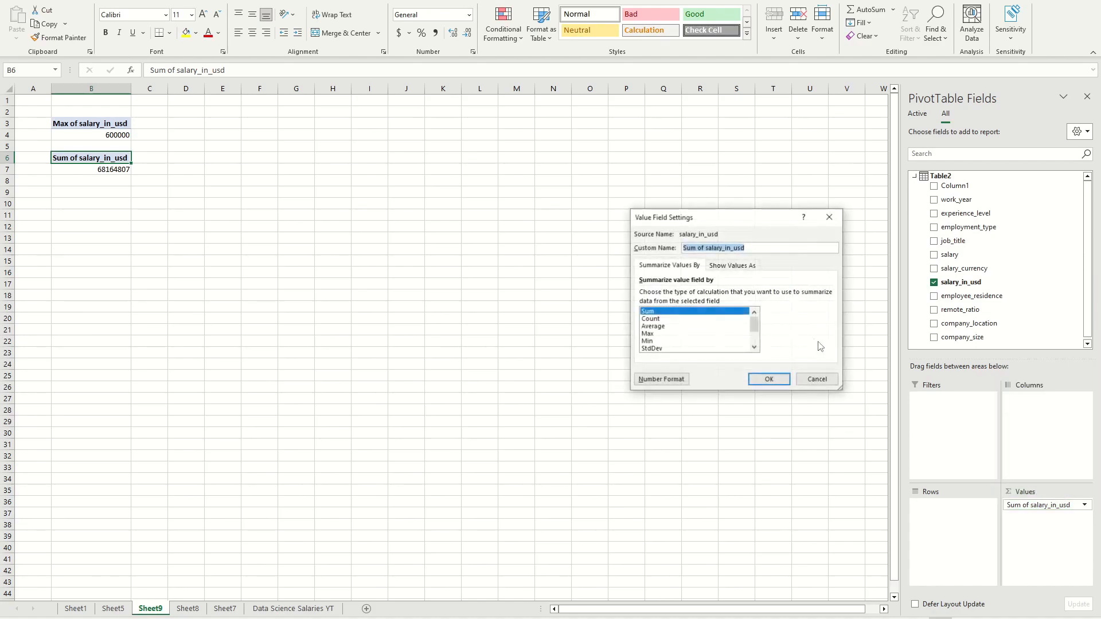
{"action": "left_click", "coordinate": [659, 326]}
{"action": "left_click", "coordinate": [771, 379]}
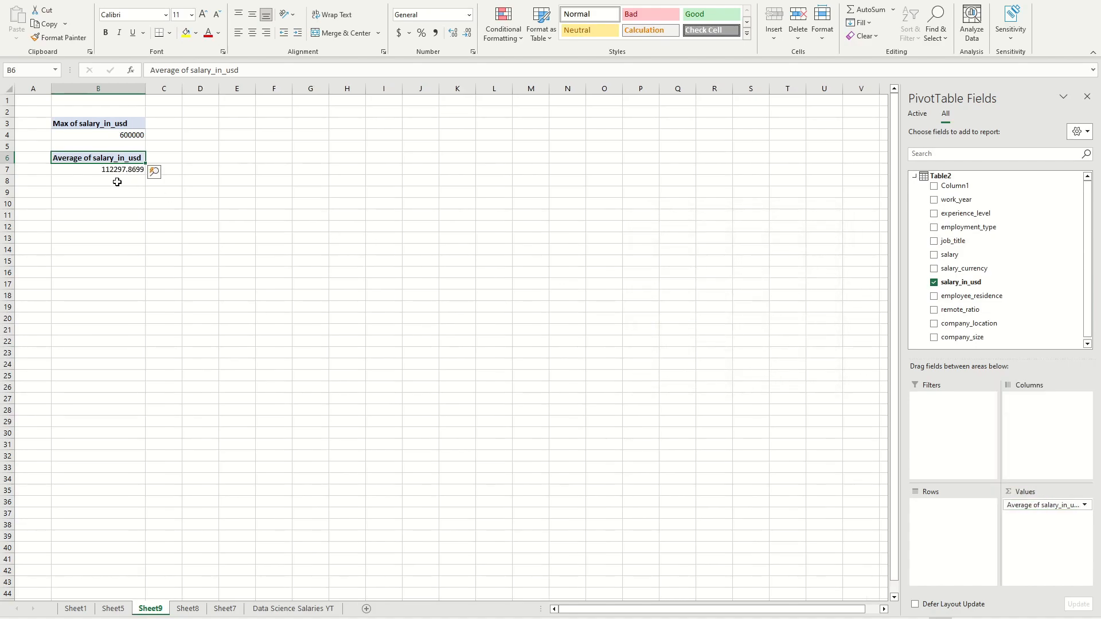
Step: Format the Average of salary_in_usd value field as Currency with no decimal places
{"action": "left_click", "coordinate": [91, 179]}
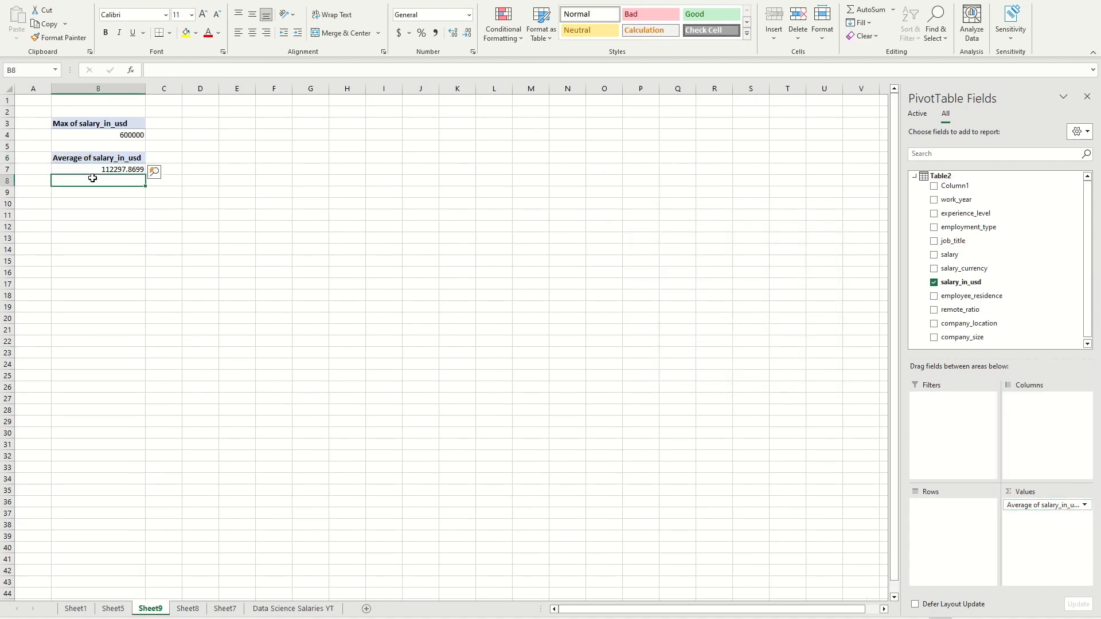
{"action": "left_click", "coordinate": [110, 158]}
{"action": "left_click", "coordinate": [1084, 505]}
{"action": "left_click", "coordinate": [1029, 494]}
{"action": "left_click", "coordinate": [661, 379]}
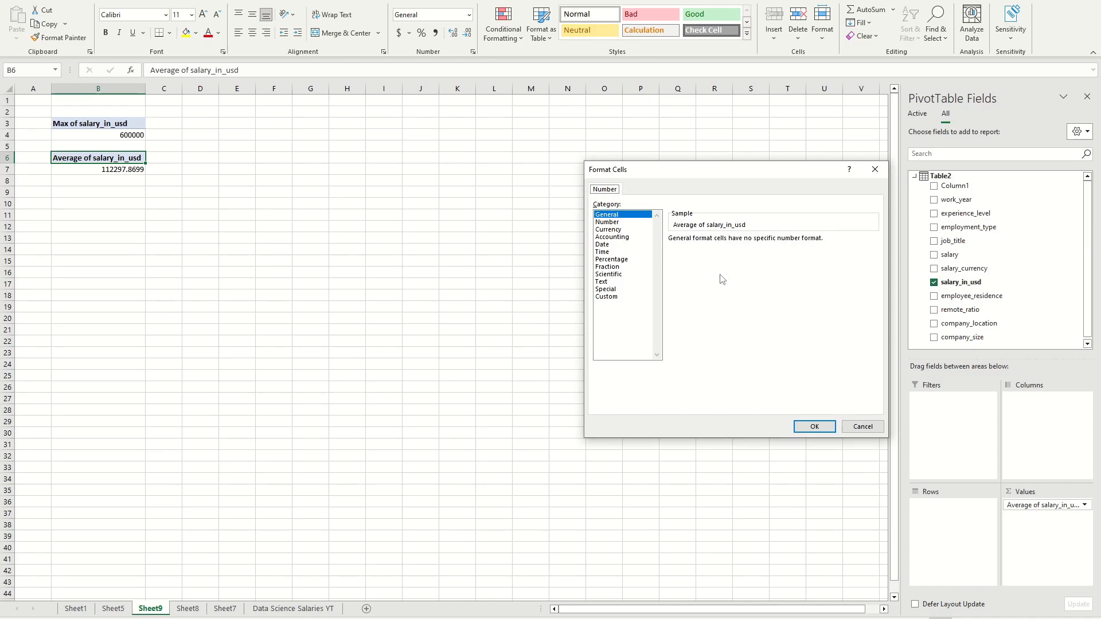
{"action": "left_click", "coordinate": [605, 223]}
{"action": "left_click", "coordinate": [607, 229]}
{"action": "left_click", "coordinate": [746, 242]}
{"action": "left_click", "coordinate": [745, 242]}
{"action": "left_click", "coordinate": [814, 426]}
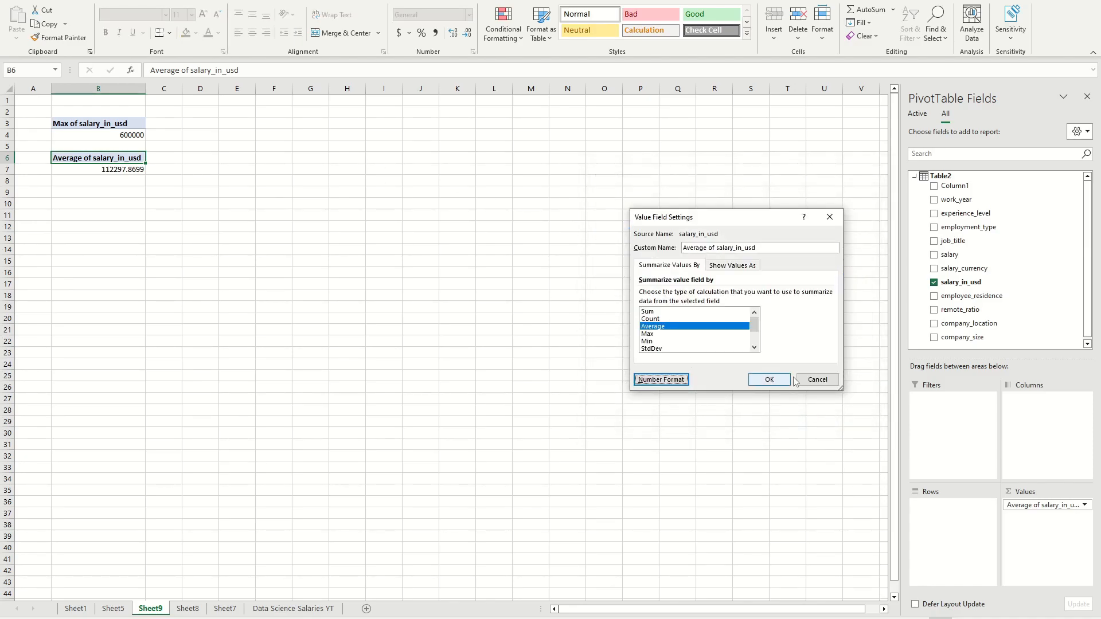
{"action": "left_click", "coordinate": [769, 379]}
Step: Format the Max of salary_in_usd value field as Currency with no decimal places
{"action": "left_click", "coordinate": [114, 137]}
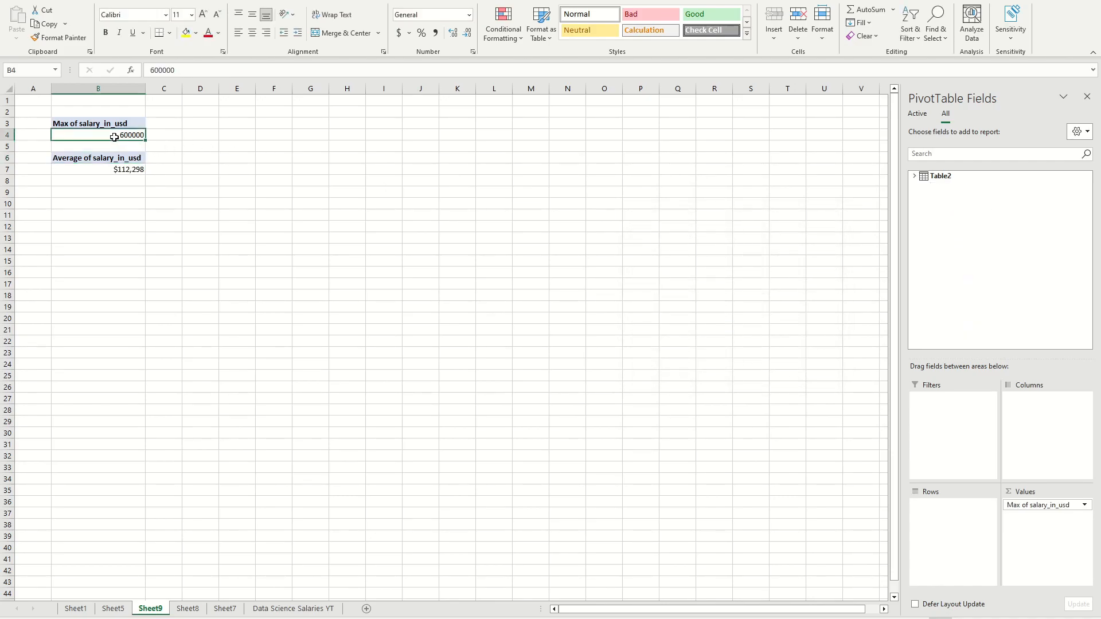
{"action": "left_click", "coordinate": [1084, 504]}
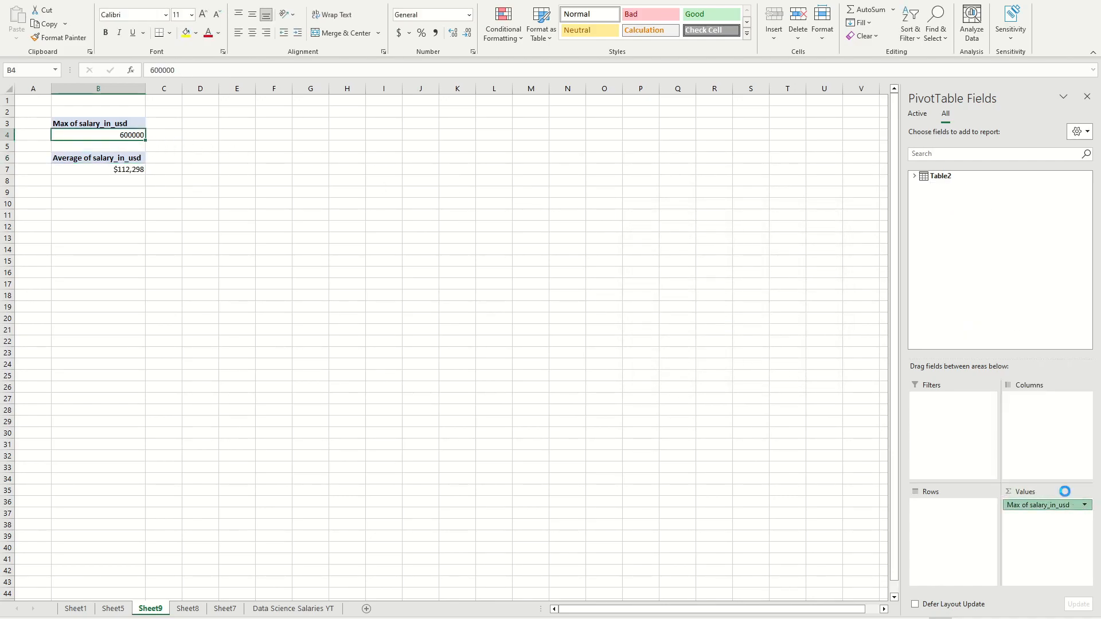
{"action": "left_click", "coordinate": [1032, 489]}
{"action": "left_click", "coordinate": [653, 380]}
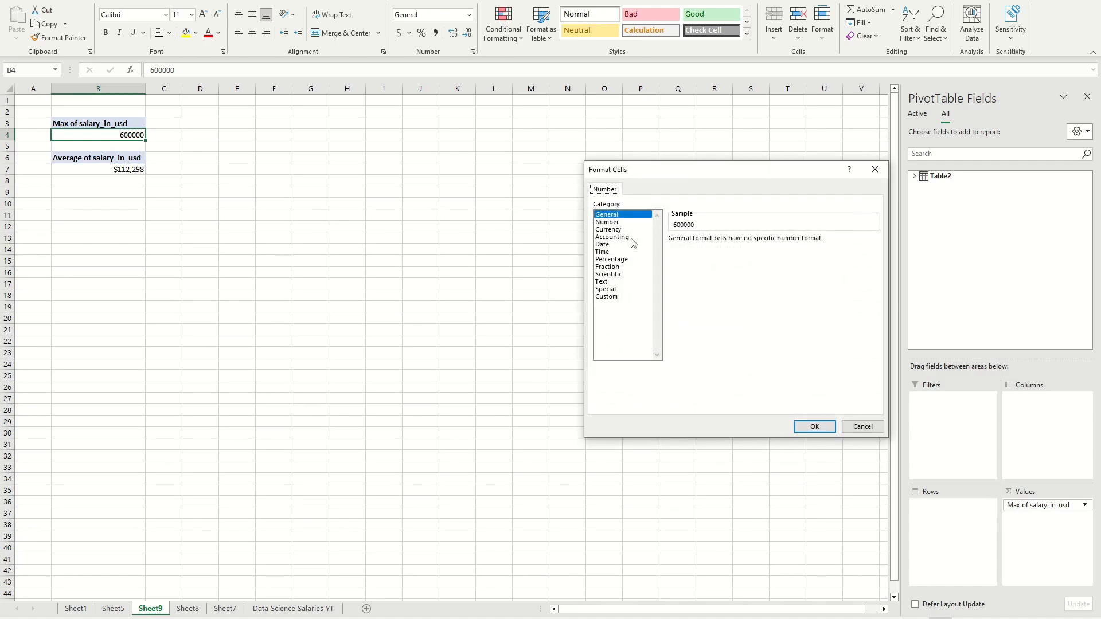
{"action": "left_click", "coordinate": [607, 230]}
{"action": "left_click", "coordinate": [746, 242]}
{"action": "left_click", "coordinate": [747, 242]}
{"action": "left_click", "coordinate": [815, 427]}
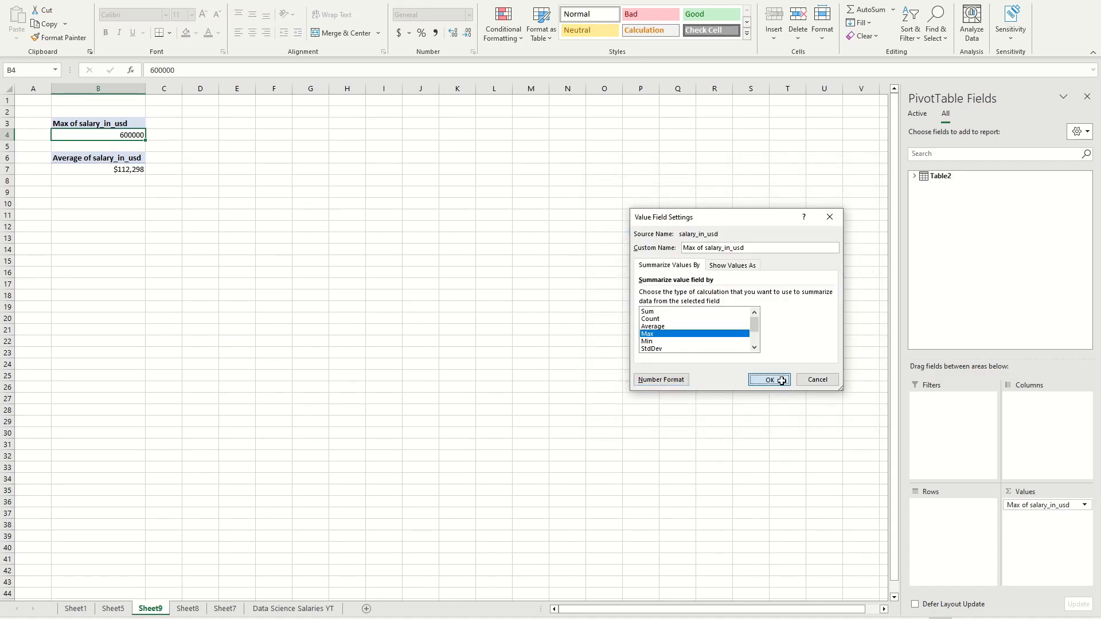
{"action": "left_click", "coordinate": [772, 381]}
{"action": "left_click", "coordinate": [185, 134]}
{"action": "left_click", "coordinate": [117, 136]}
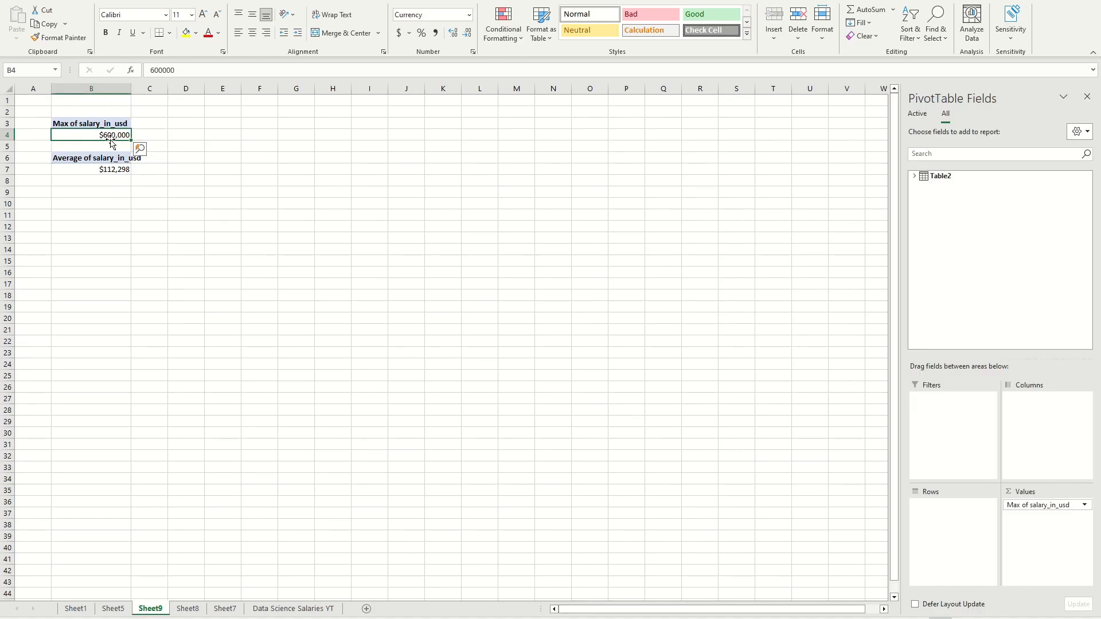
{"action": "left_click", "coordinate": [213, 135]}
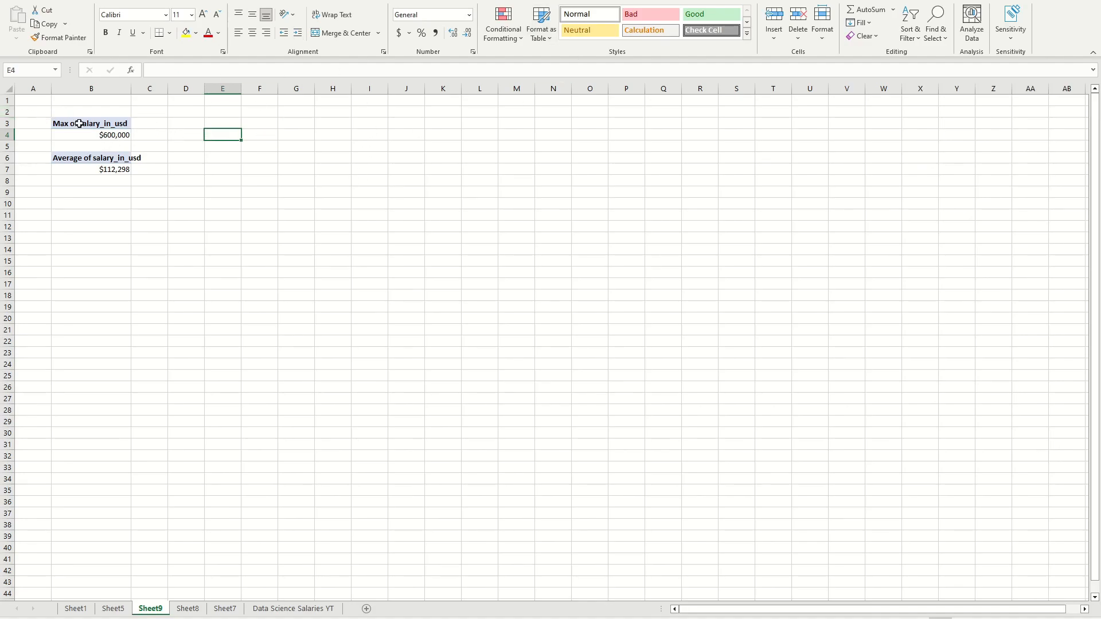
{"action": "left_click", "coordinate": [100, 137]}
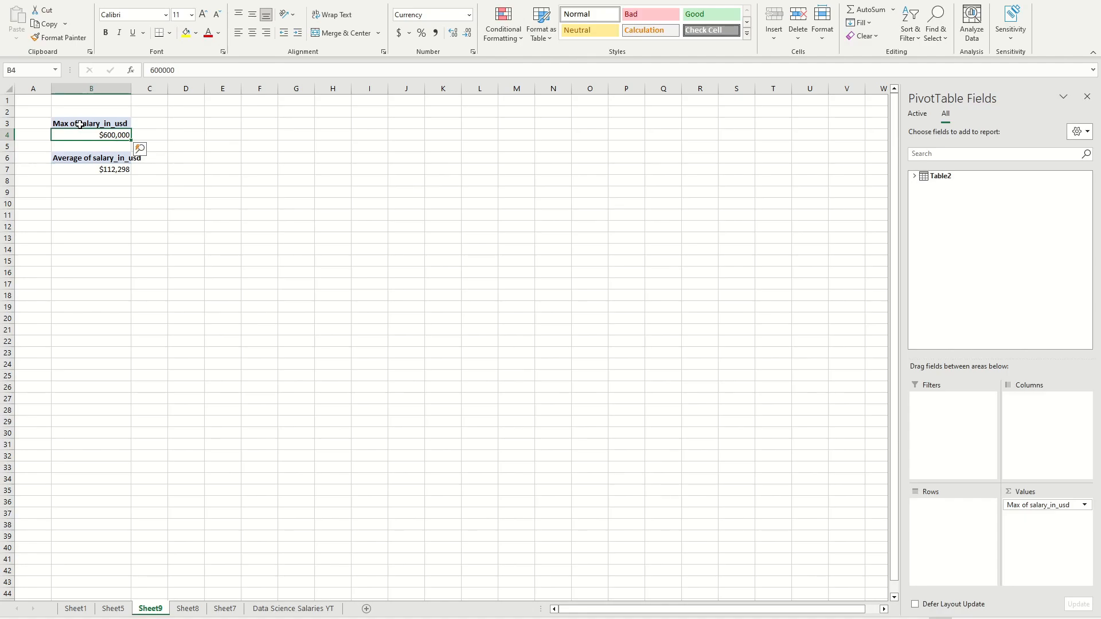
Step: Enter a formula in cell D4 that retrieves the maximum salary from PivotTable cell B4 with GETPIVOTDATA
{"action": "left_click", "coordinate": [176, 138]}
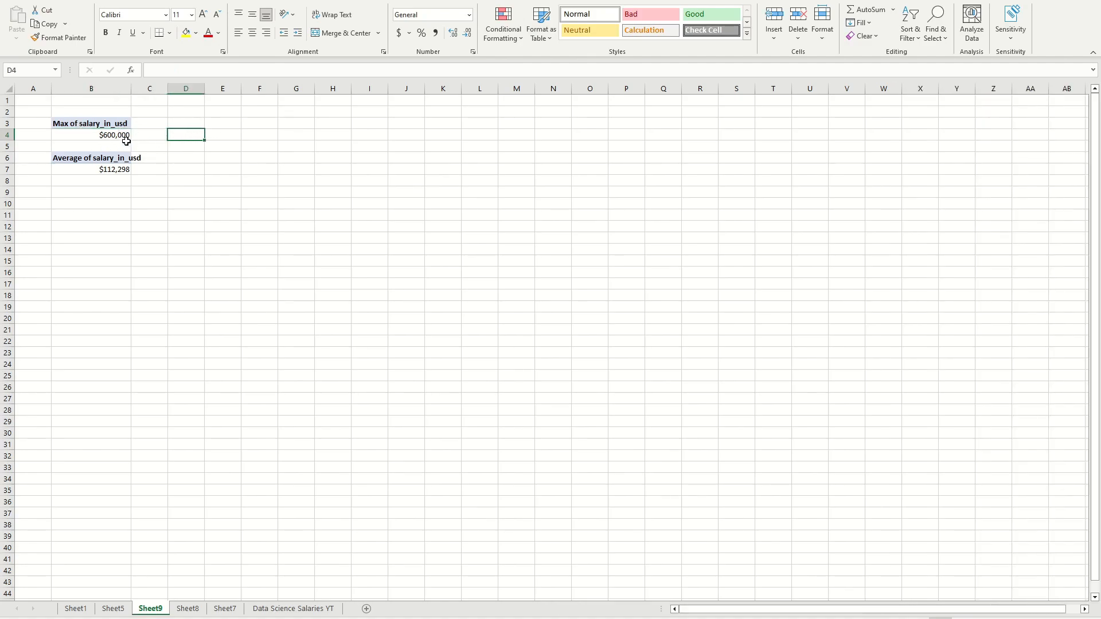
{"action": "type", "text": "="}
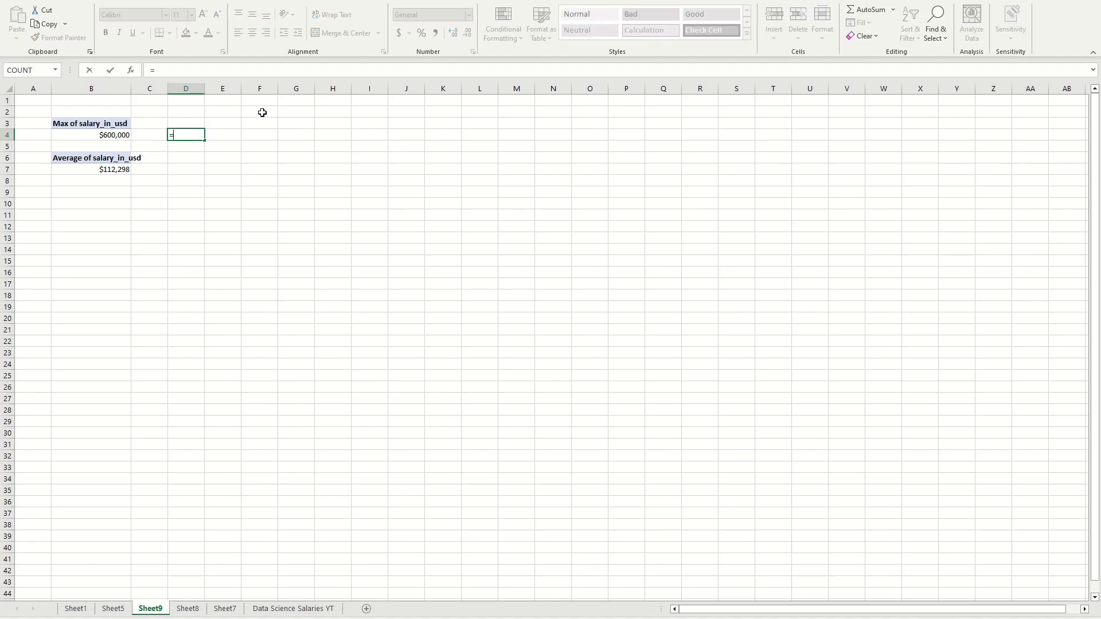
{"action": "left_click", "coordinate": [82, 136]}
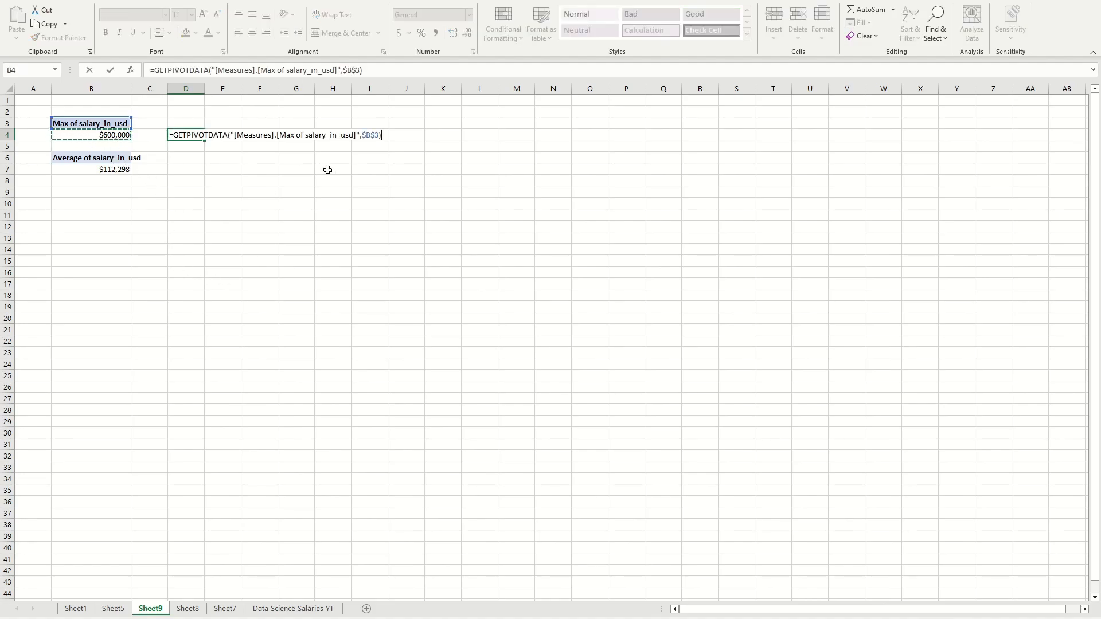
{"action": "key", "text": "Return"}
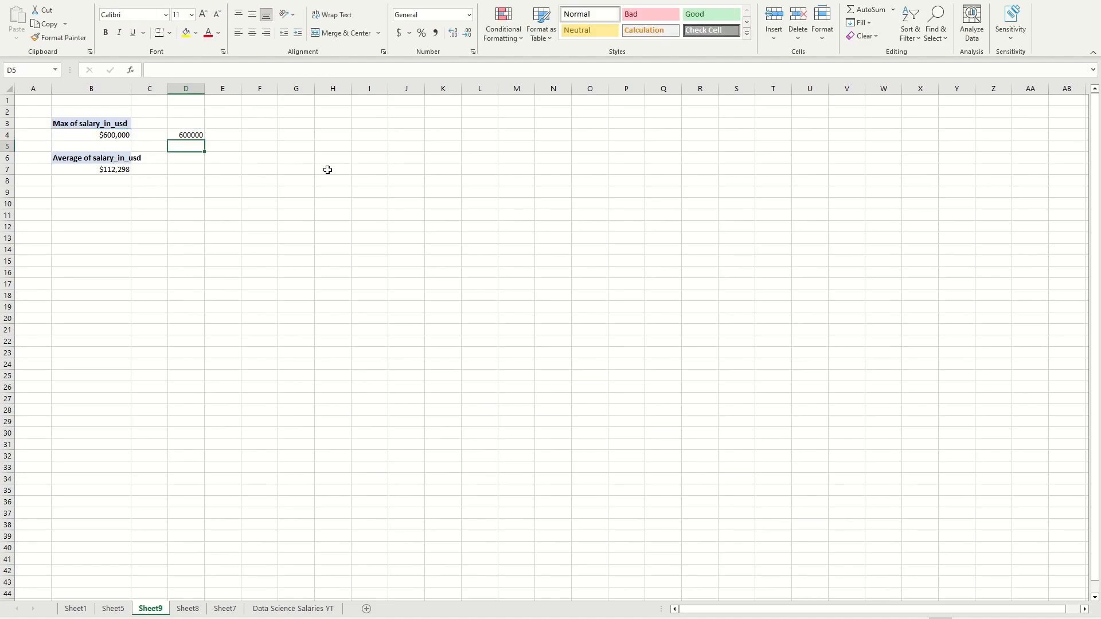
{"action": "left_click", "coordinate": [186, 135]}
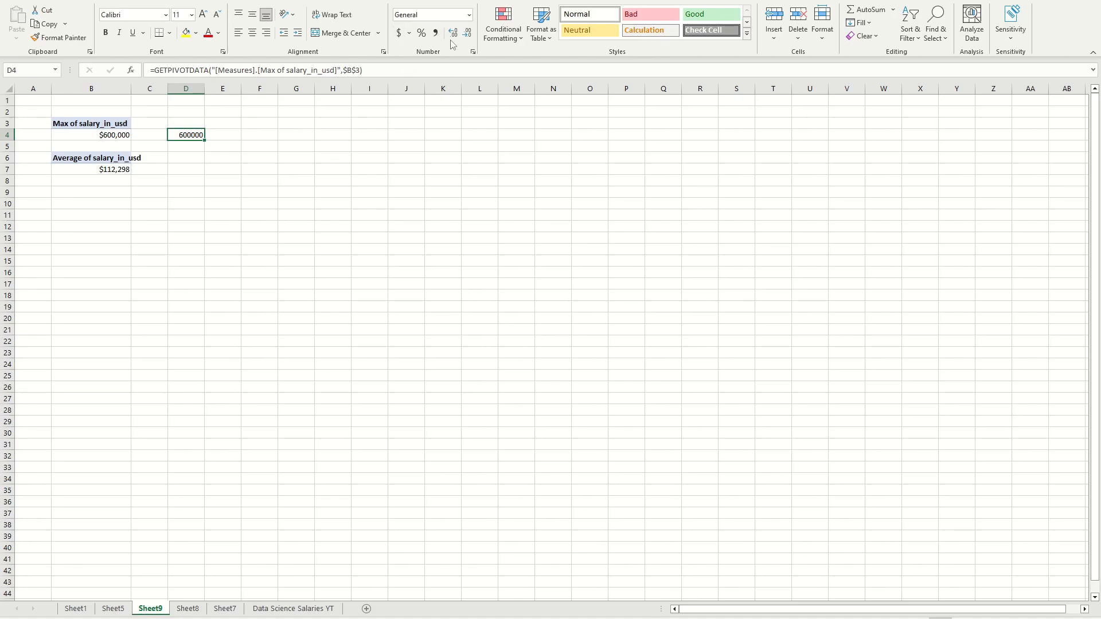
Step: Format cell D4 with the Accounting number format, $ symbol and no decimal places
{"action": "left_click", "coordinate": [468, 15]}
{"action": "left_click", "coordinate": [436, 86]}
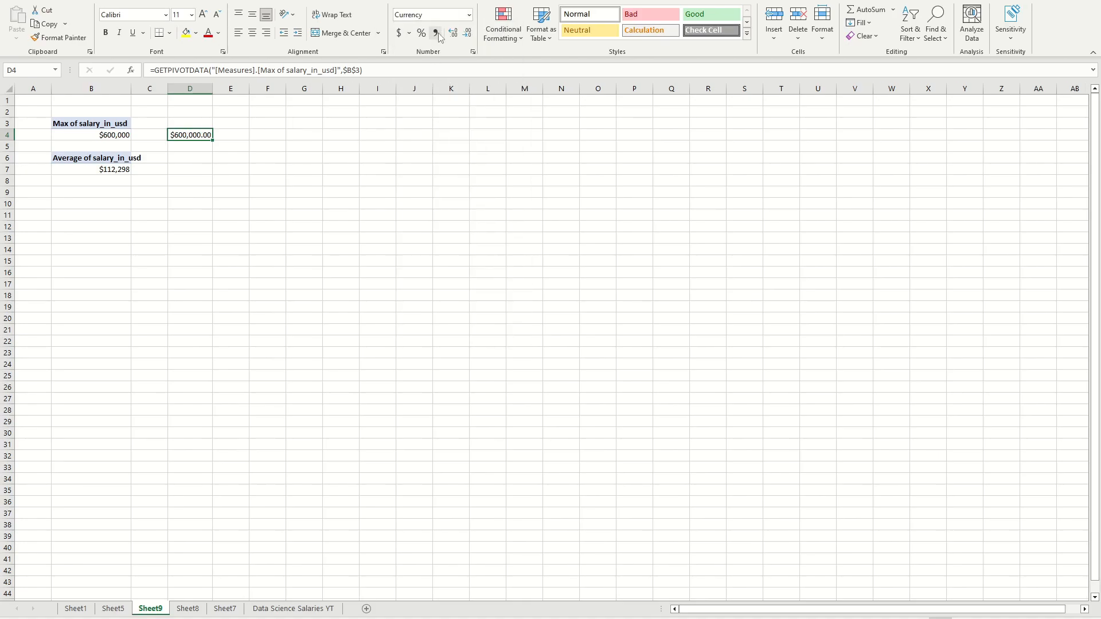
{"action": "left_click", "coordinate": [410, 33]}
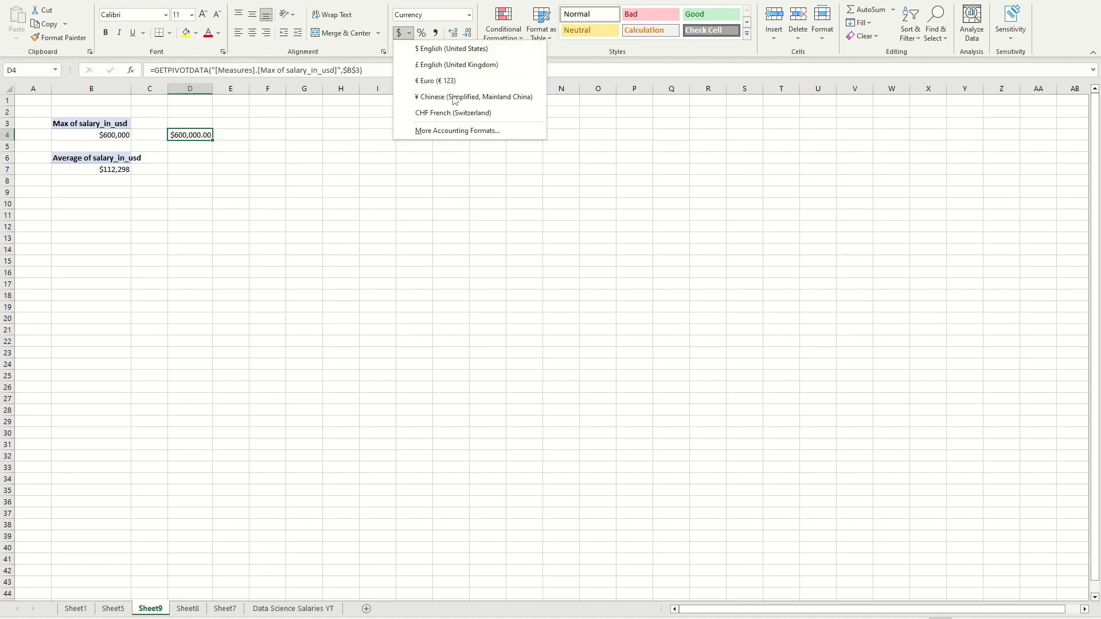
{"action": "left_click", "coordinate": [456, 131]}
{"action": "left_click", "coordinate": [746, 243]}
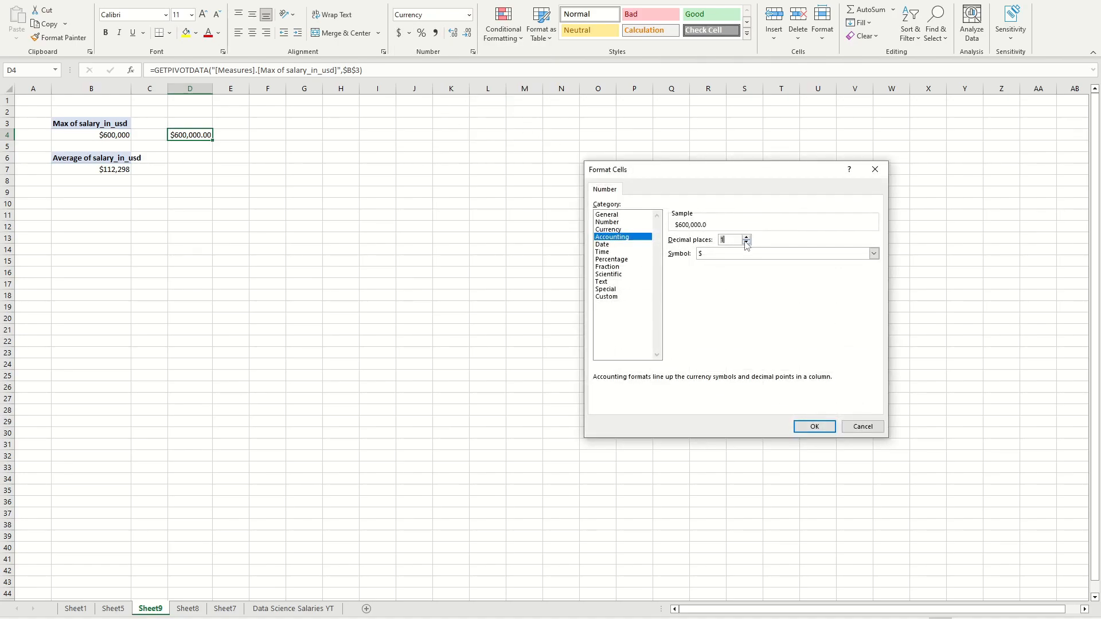
{"action": "left_click", "coordinate": [813, 427]}
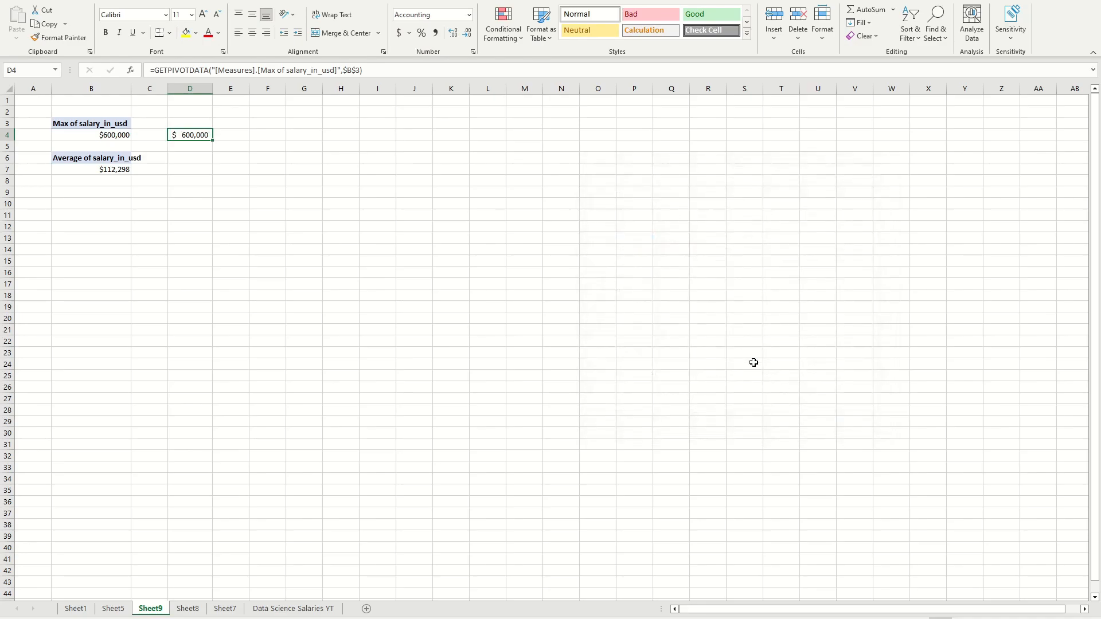
Step: Enter a formula in D7 that retrieves the average salary from PivotTable cell B7, and give it D4's Accounting format
{"action": "left_click", "coordinate": [212, 173]}
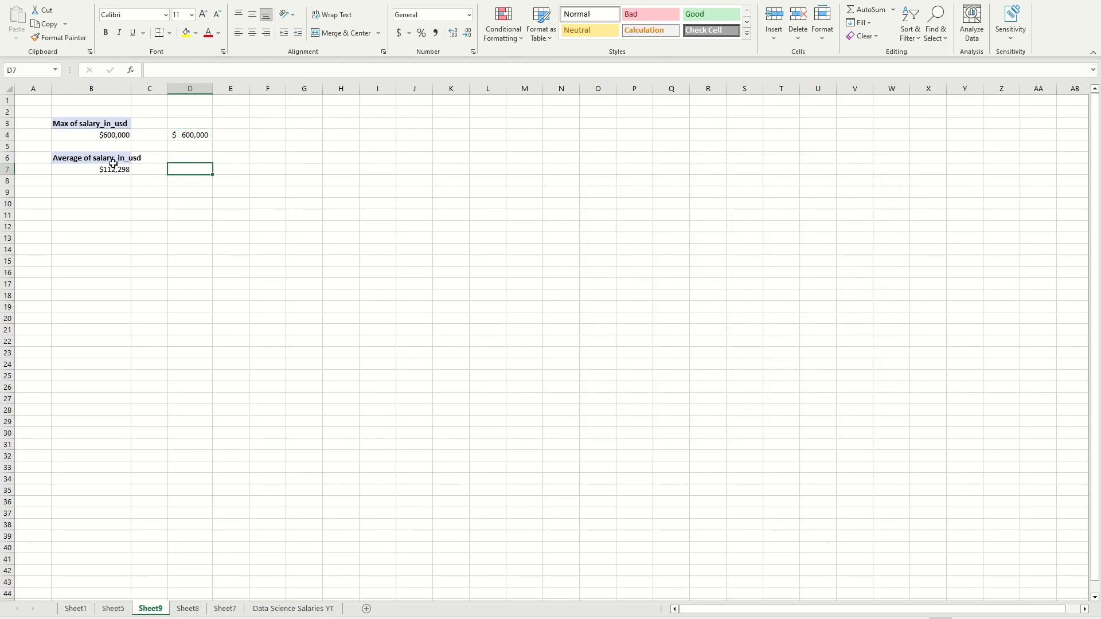
{"action": "type", "text": "="}
{"action": "left_click", "coordinate": [91, 168]}
{"action": "key", "text": "Return"}
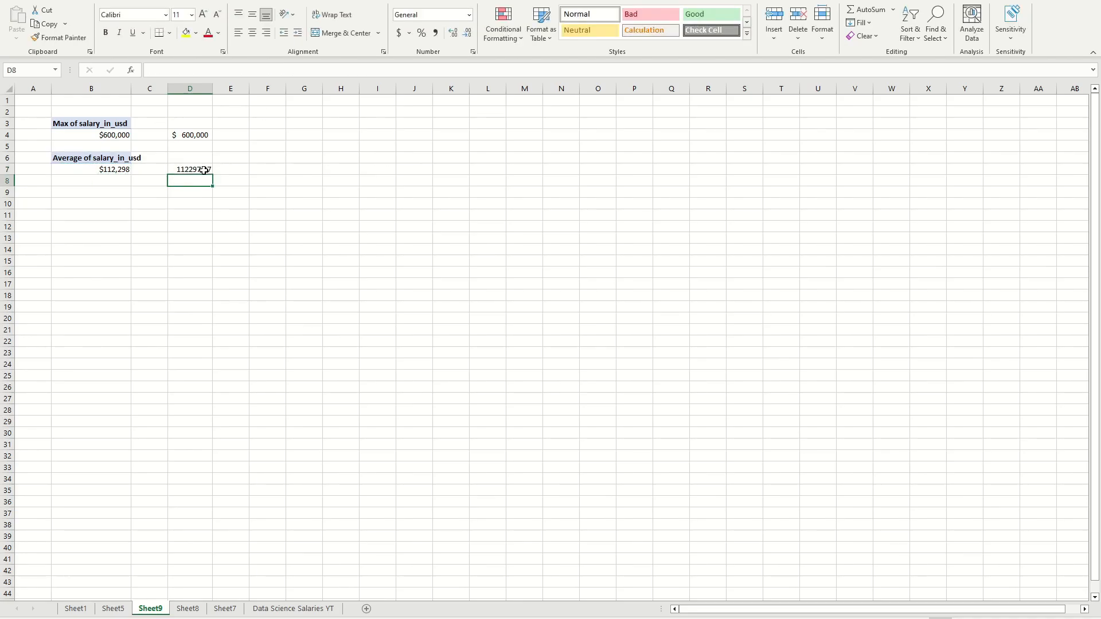
{"action": "key", "text": "Up"}
{"action": "key", "text": "Up"}
{"action": "key", "text": "Up"}
{"action": "key", "text": "Up"}
{"action": "left_click", "coordinate": [191, 169]}
Step: Label the two values by entering MAX SALARY in D3 and AVERAGE SALARY in D6
{"action": "left_click", "coordinate": [189, 123]}
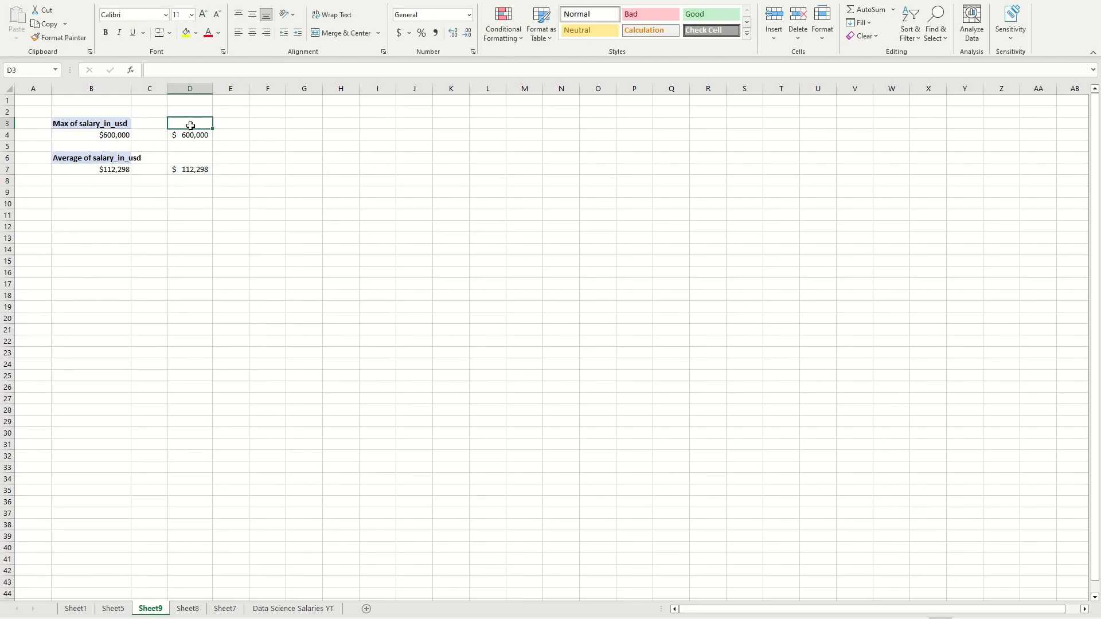
{"action": "type", "text": "MAX SALARY"}
{"action": "left_click", "coordinate": [189, 158]}
{"action": "type", "text": "AVERAGE SALARY"}
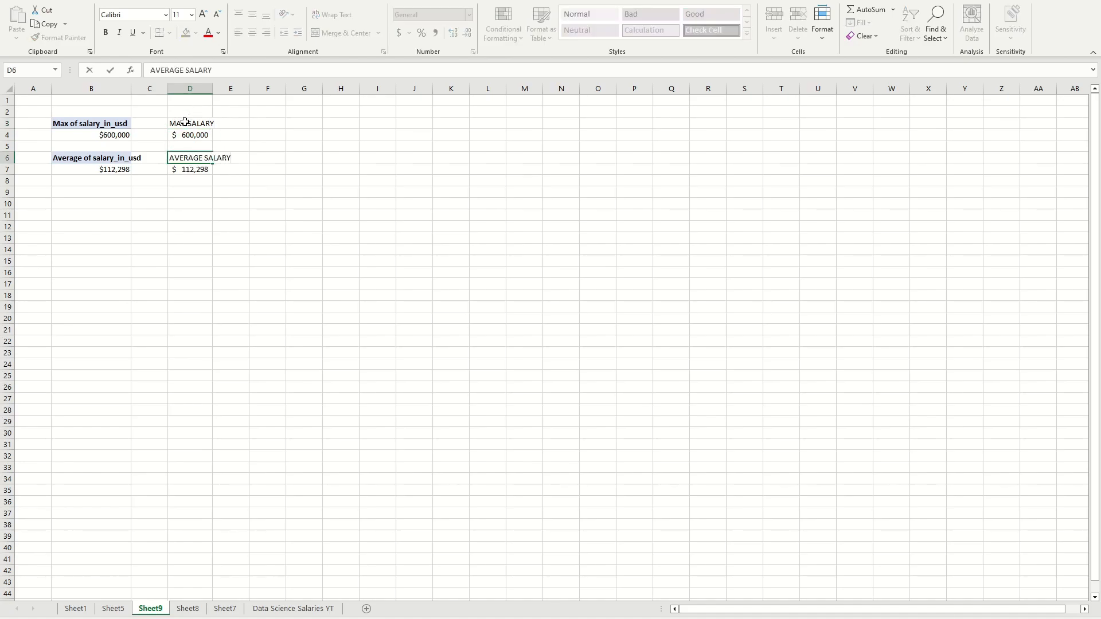
Step: Format the MAX SALARY label in D3 as bold with font size 18
{"action": "left_click", "coordinate": [184, 122]}
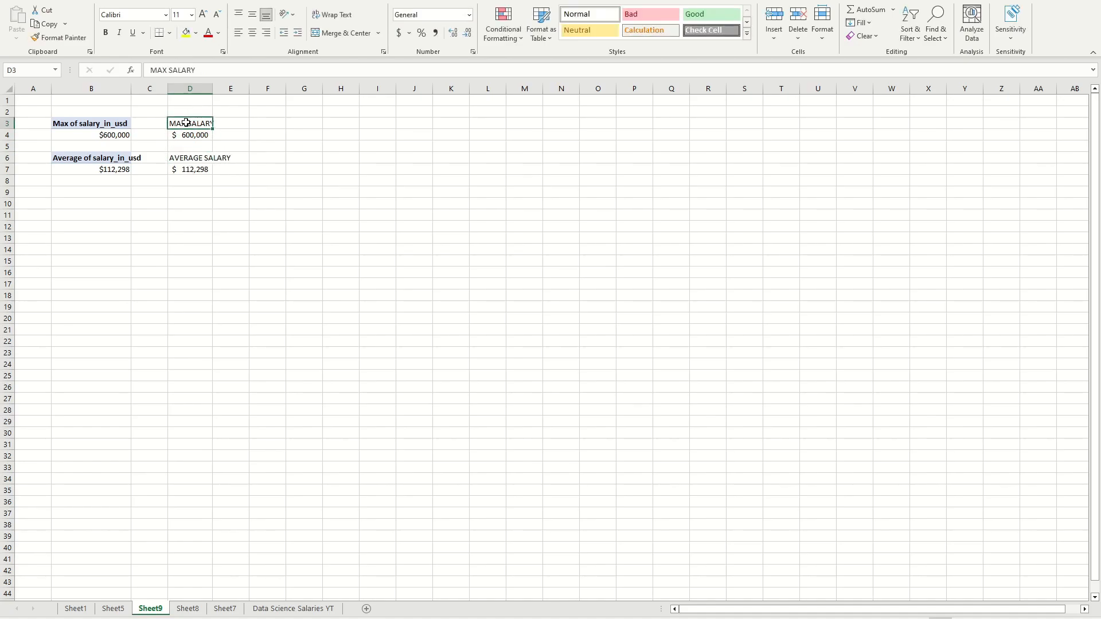
{"action": "left_click", "coordinate": [192, 14]}
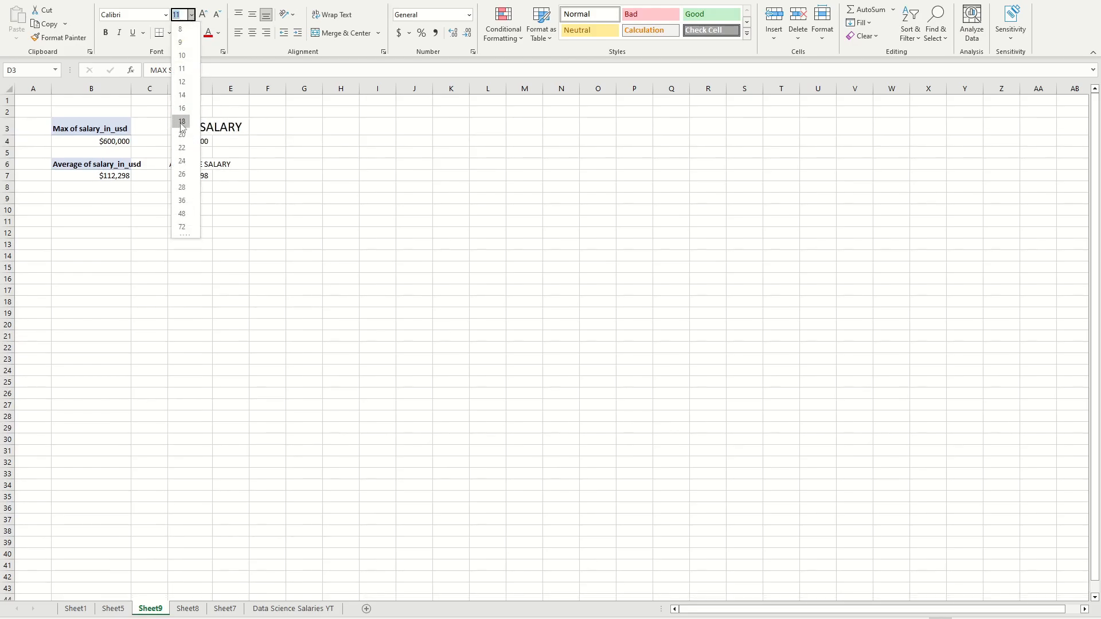
{"action": "left_click", "coordinate": [182, 122]}
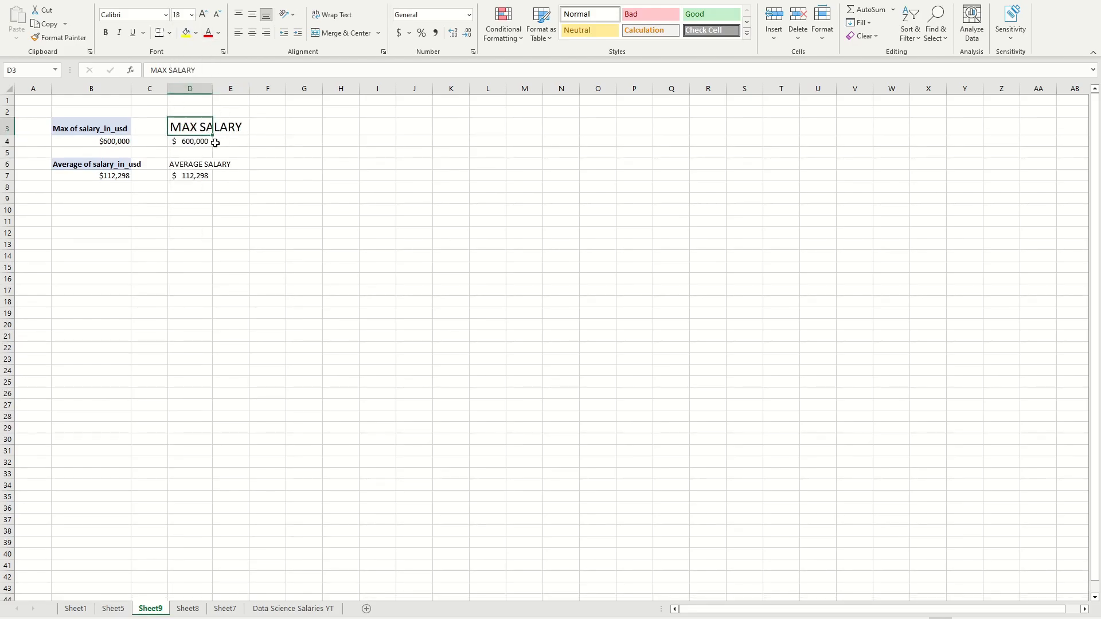
{"action": "key", "text": "ctrl+b"}
{"action": "left_click", "coordinate": [186, 167]}
Step: Copy the formatting of the MAX SALARY label to the AVERAGE SALARY label in D6 with Format Painter
{"action": "left_click", "coordinate": [189, 127]}
{"action": "left_click", "coordinate": [58, 37]}
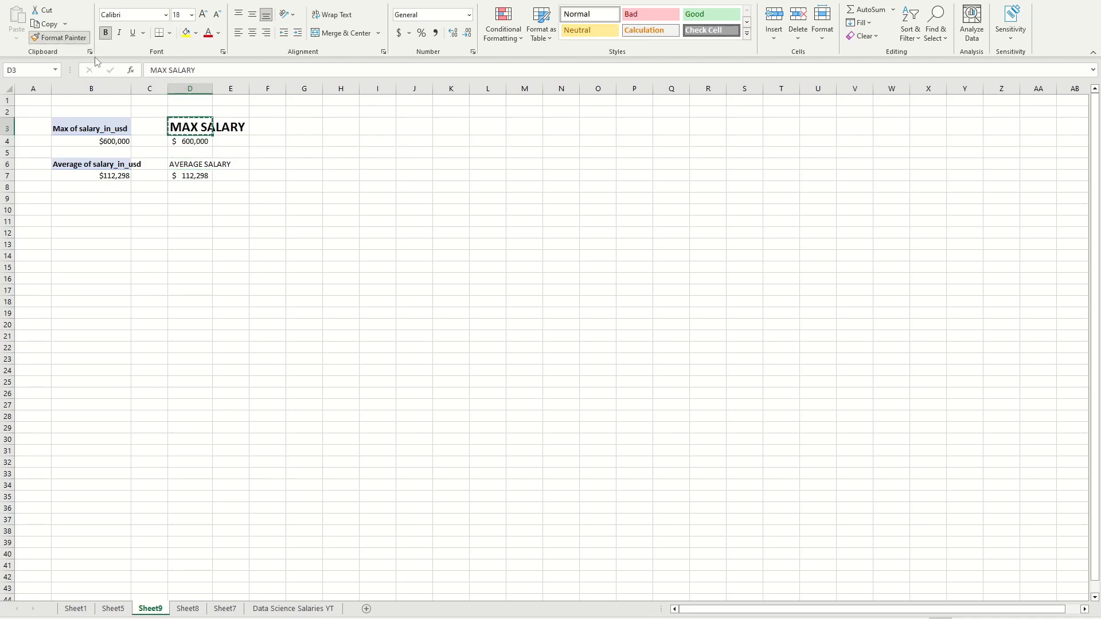
{"action": "left_click", "coordinate": [184, 166]}
{"action": "left_click", "coordinate": [290, 193]}
{"action": "left_click", "coordinate": [195, 181]}
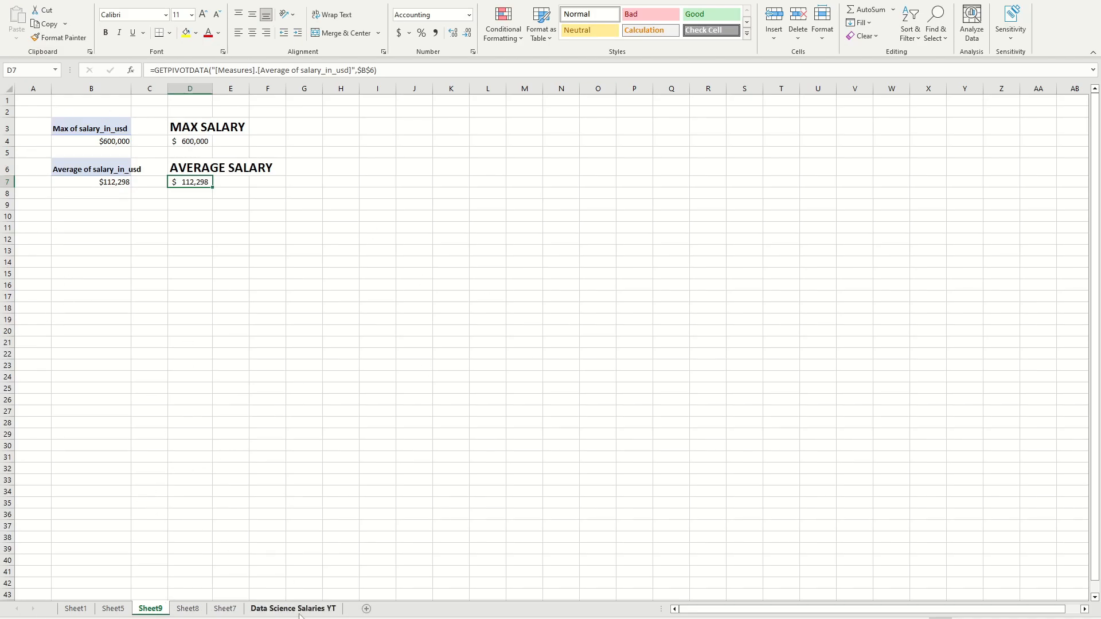
Step: Rename Sheet1 as "Salary by Job Title" and Sheet5 as "Salary by Experience Level"
{"action": "left_click", "coordinate": [76, 609]}
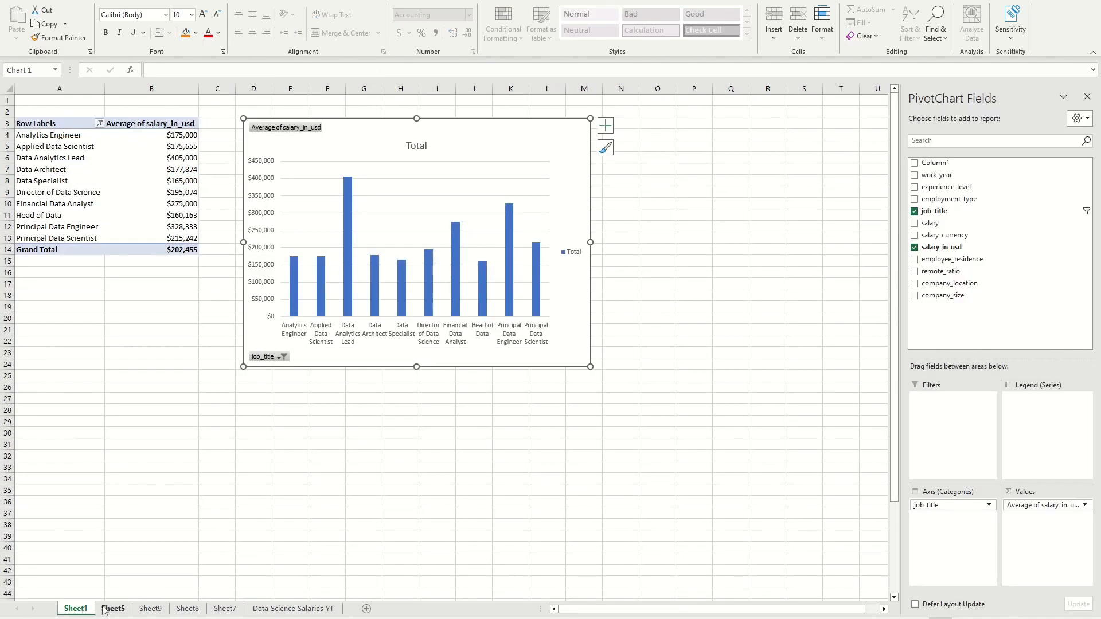
{"action": "left_click", "coordinate": [113, 609]}
{"action": "left_click", "coordinate": [71, 609]}
{"action": "double_click", "coordinate": [79, 611]}
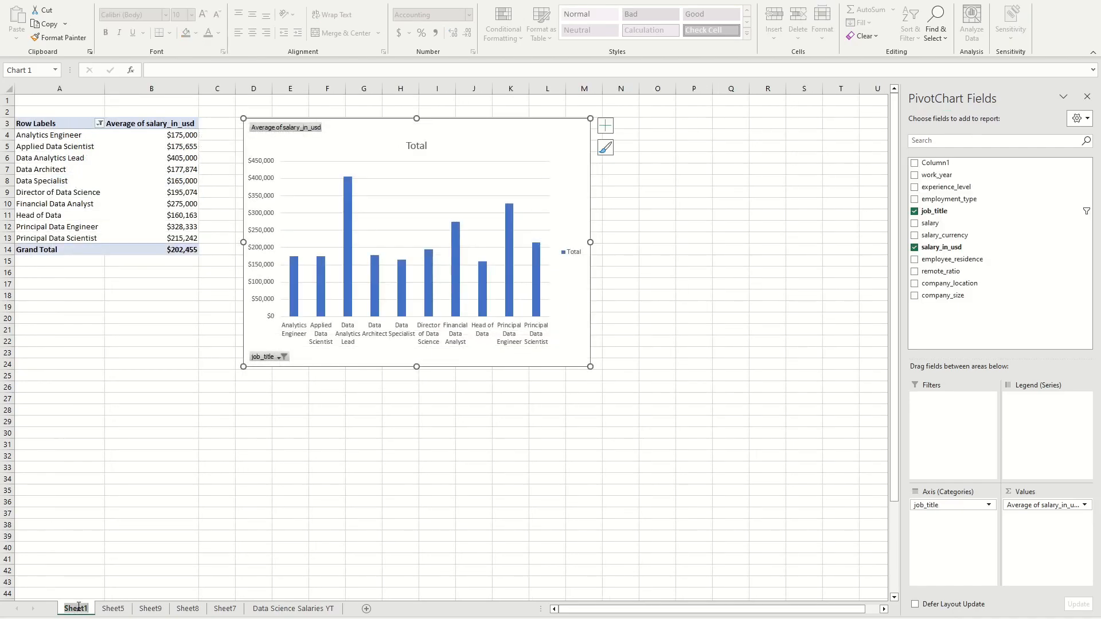
{"action": "type", "text": "Salary by Job Title"}
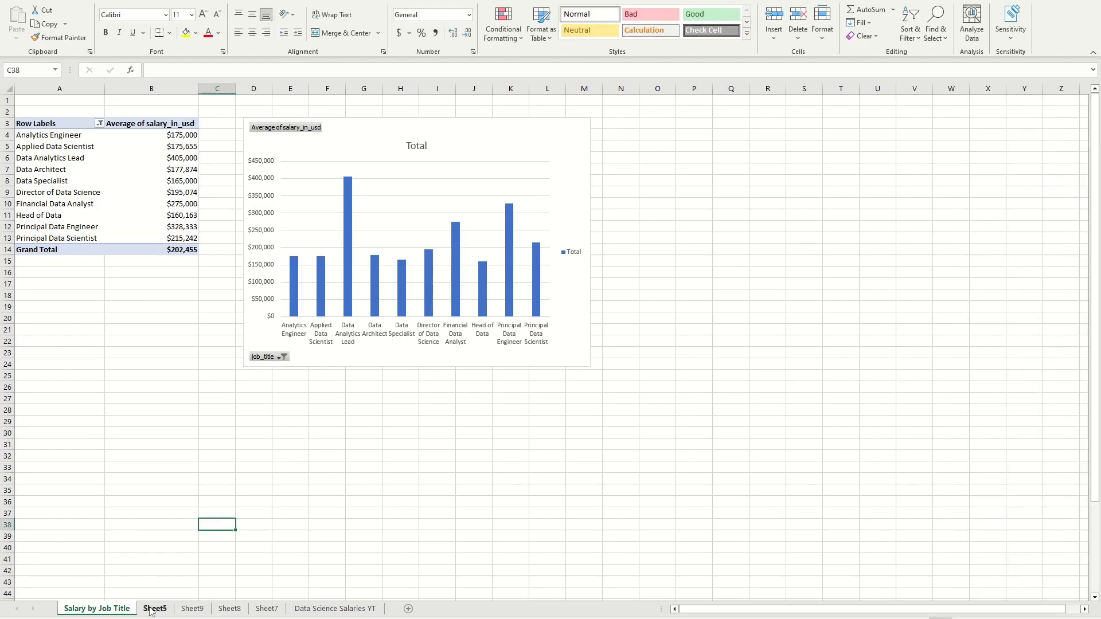
{"action": "key", "text": "ctrl+Page_Down"}
{"action": "type", "text": "Salary by Experi"}
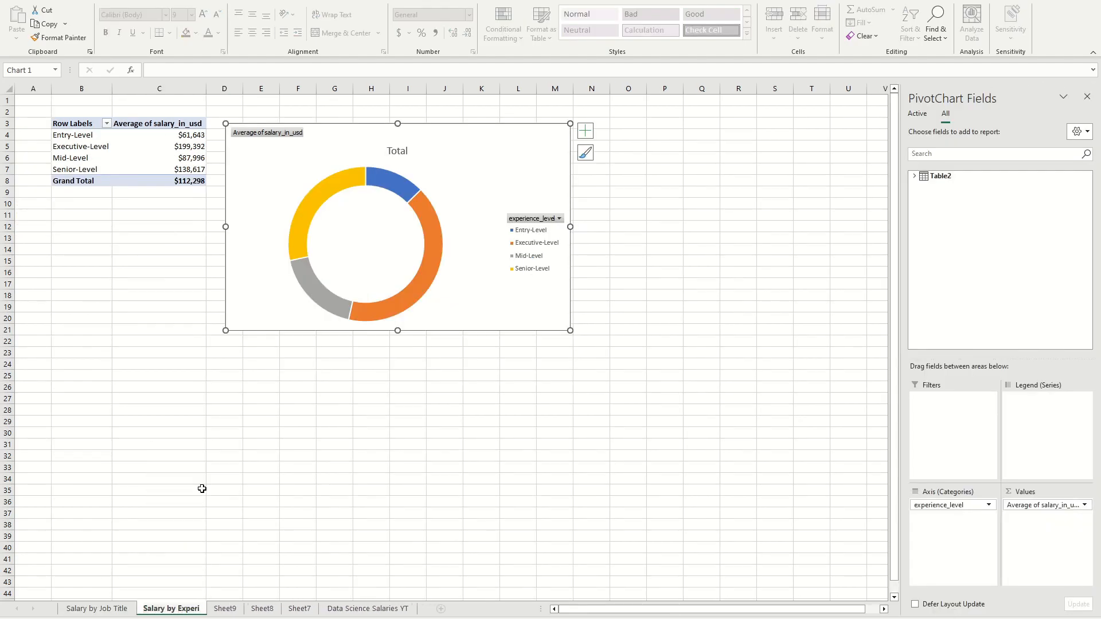
{"action": "type", "text": "ence Level"}
Step: Rename Sheet9 as "Data Card Reference" and Sheet8 as "Salary by Employment_type"
{"action": "double_click", "coordinate": [264, 609]}
{"action": "type", "text": "Data Card Reference"}
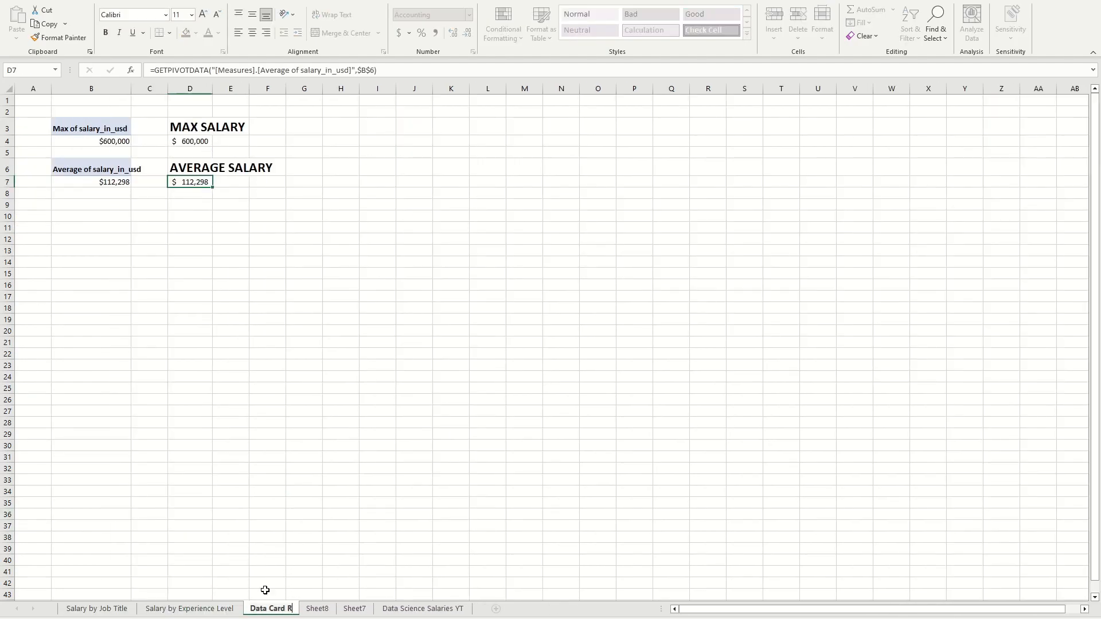
{"action": "double_click", "coordinate": [343, 609]}
{"action": "type", "text": "Salary by Employment_type"}
{"action": "left_click", "coordinate": [399, 512]}
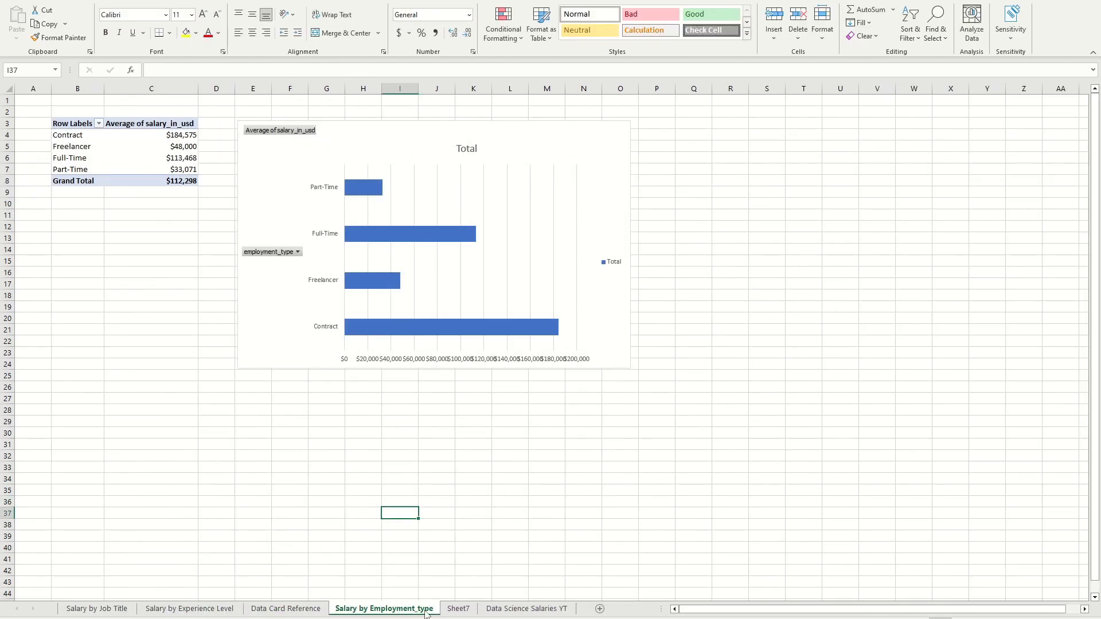
Step: Delete Sheet7 with its empty PivotTable and move the Data Science Salaries YT sheet before all other sheets
{"action": "left_click", "coordinate": [457, 610]}
{"action": "right_click", "coordinate": [457, 610]}
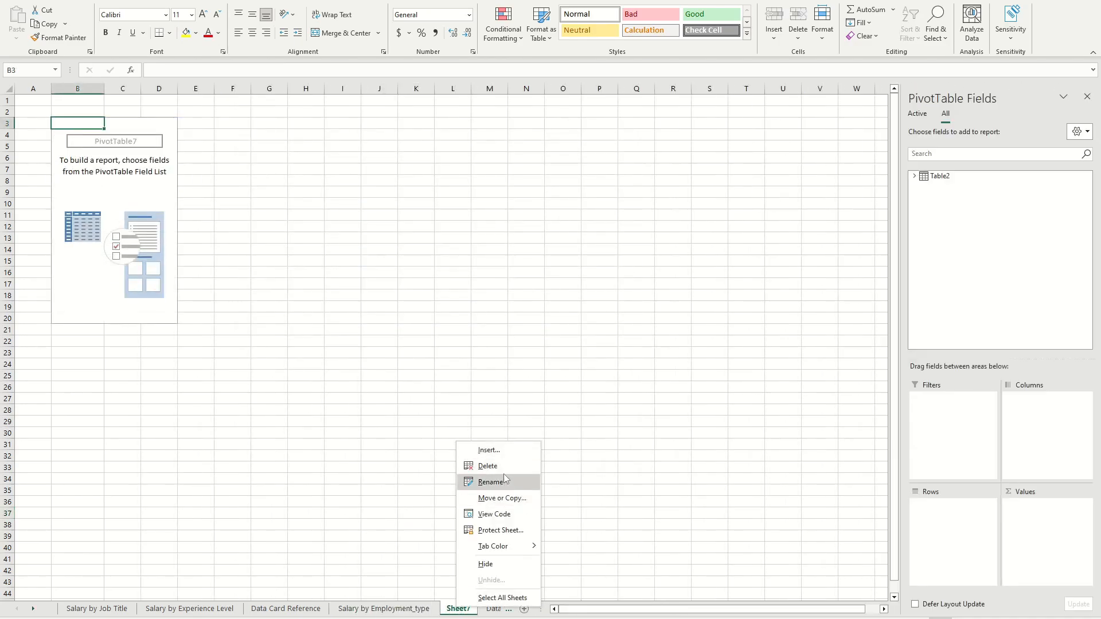
{"action": "left_click", "coordinate": [476, 466]}
{"action": "left_click", "coordinate": [531, 334]}
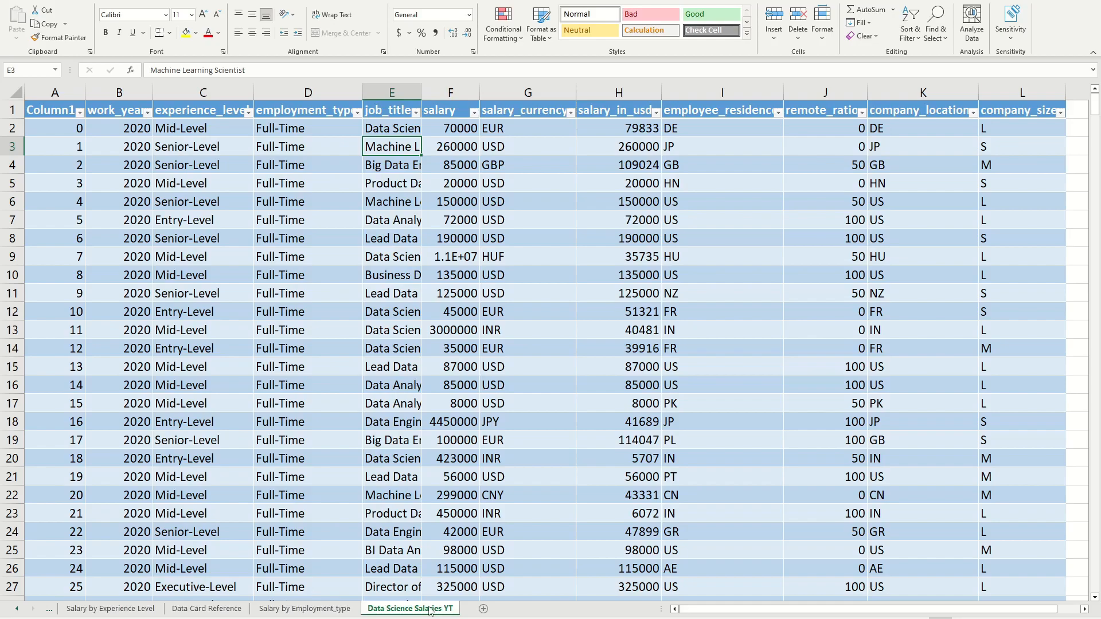
{"action": "left_click_drag", "start_coordinate": [115, 605], "coordinate": [67, 612]}
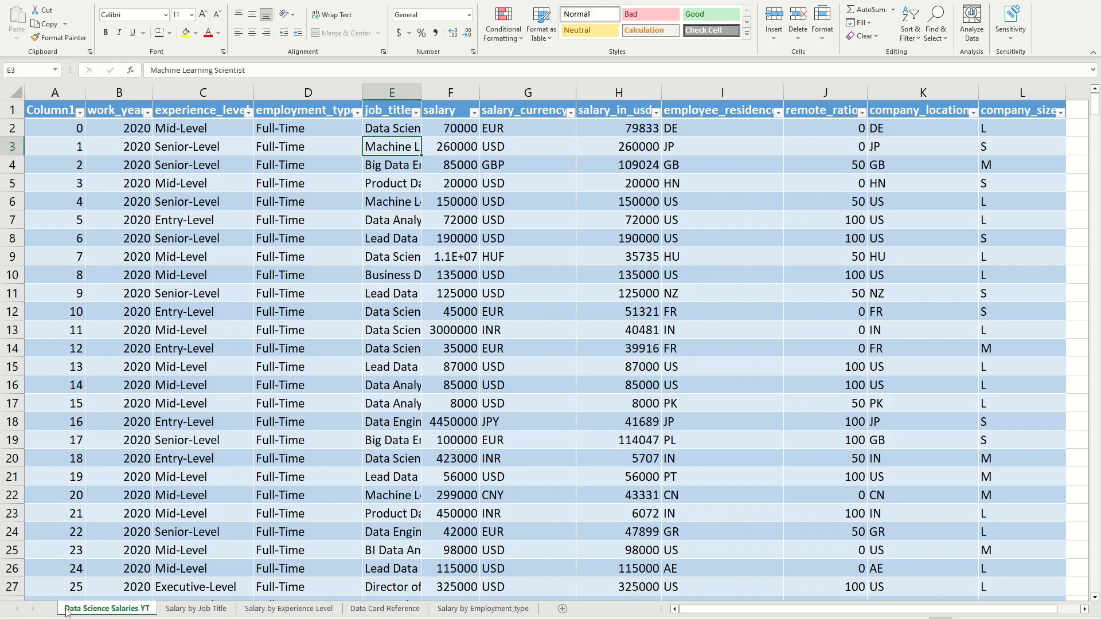
Step: Add a new worksheet named Dashboard and move it to the first position in the workbook
{"action": "left_click", "coordinate": [562, 609]}
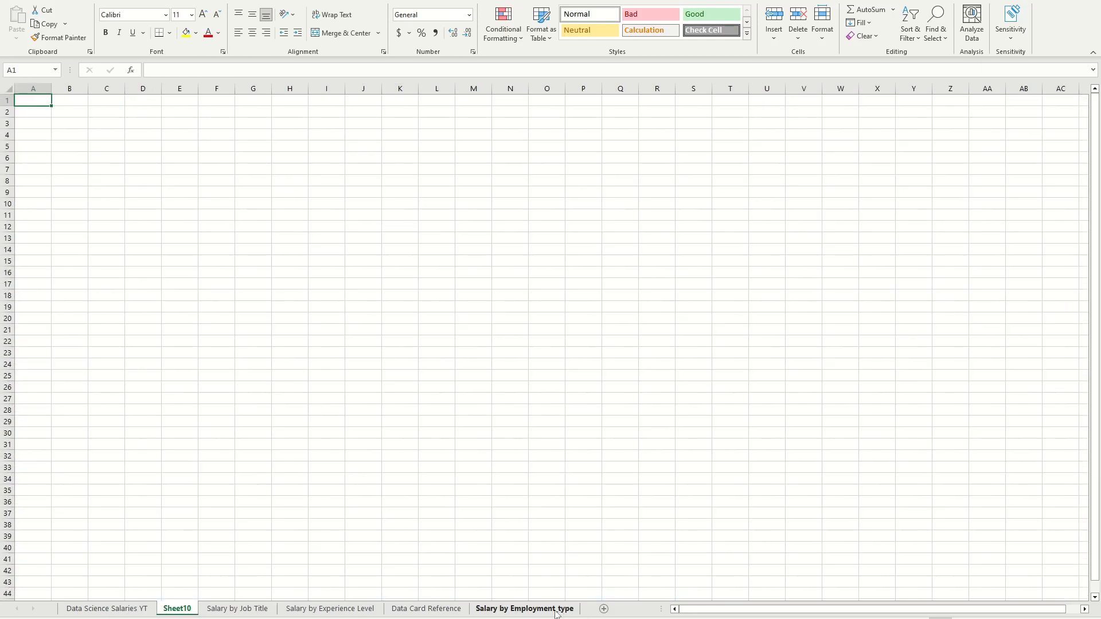
{"action": "double_click", "coordinate": [177, 608]}
{"action": "type", "text": "Dashboard"}
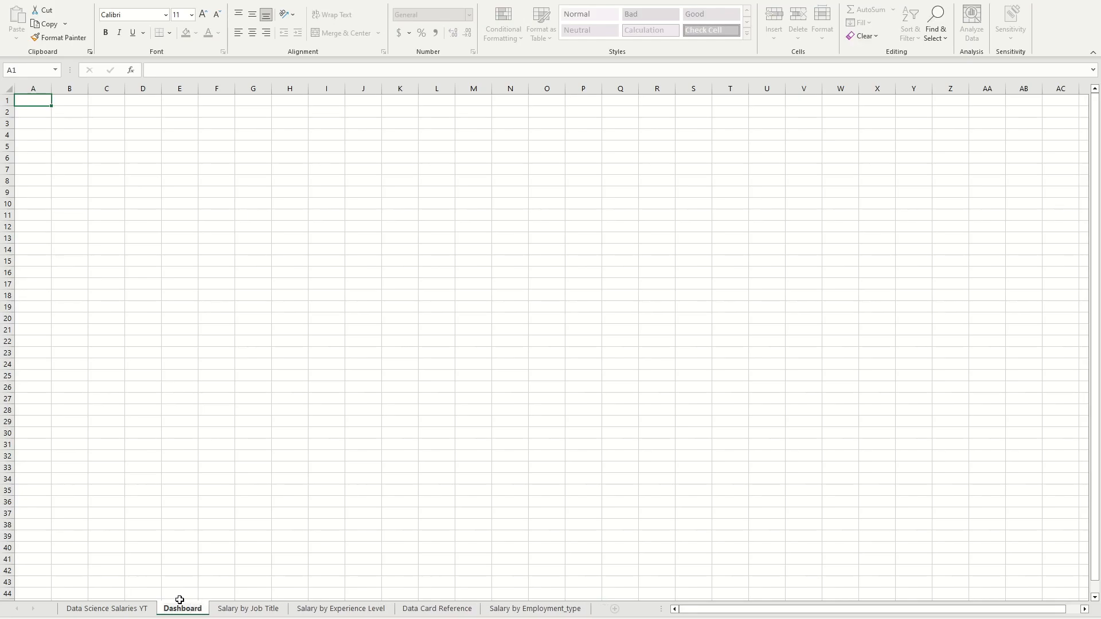
{"action": "left_click", "coordinate": [243, 561]}
{"action": "left_click_drag", "start_coordinate": [196, 611], "coordinate": [58, 608]}
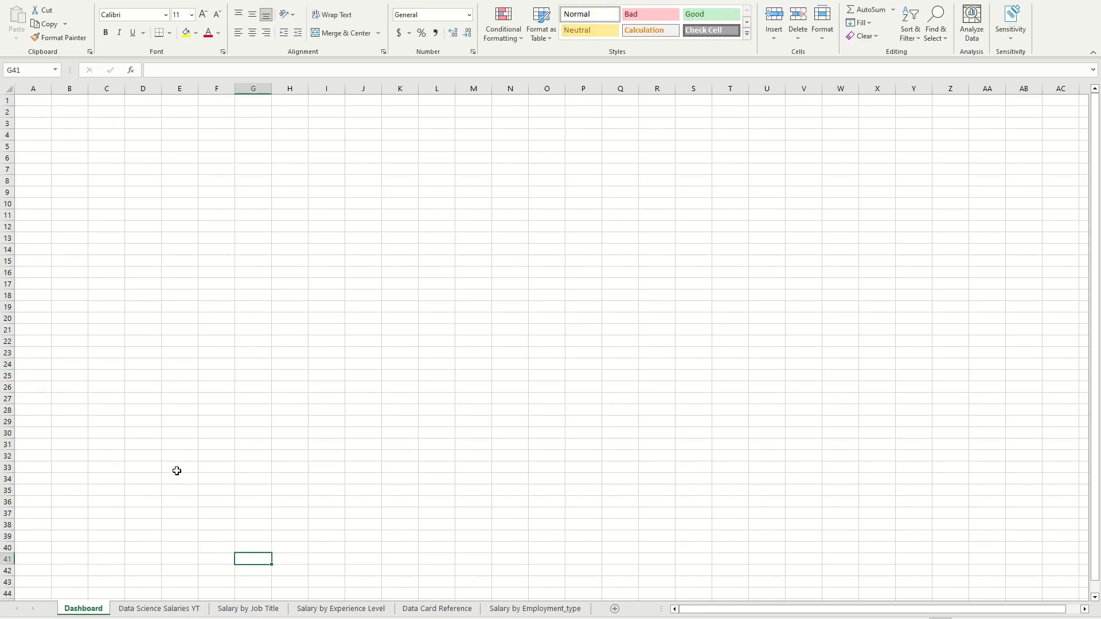
Step: Hide the gridlines on the Dashboard sheet
{"action": "left_click", "coordinate": [177, 161]}
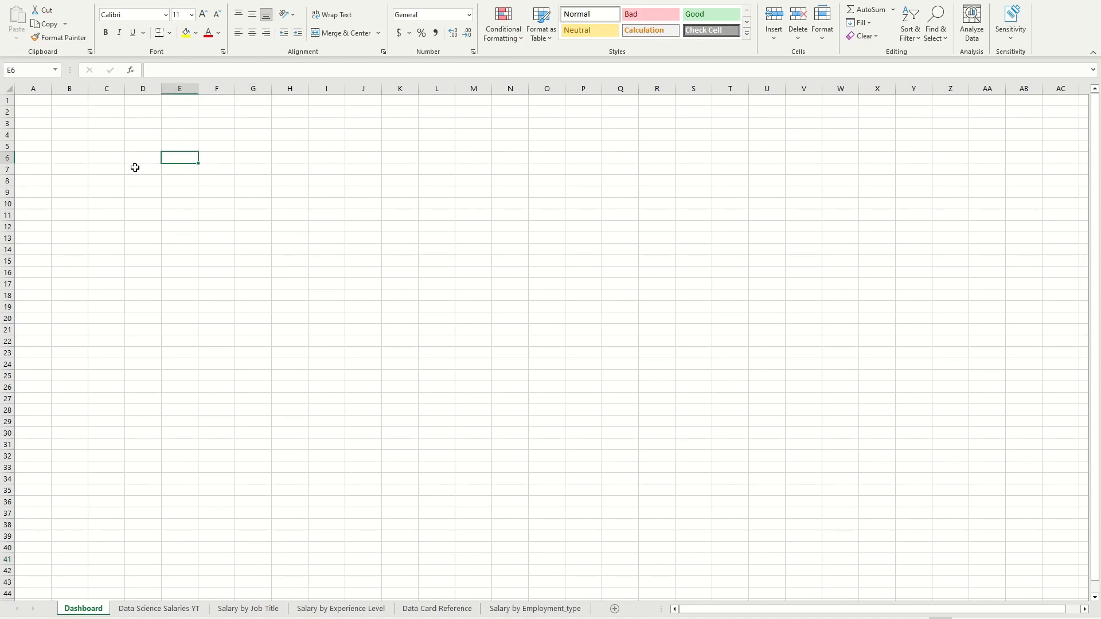
{"action": "left_click", "coordinate": [36, 118]}
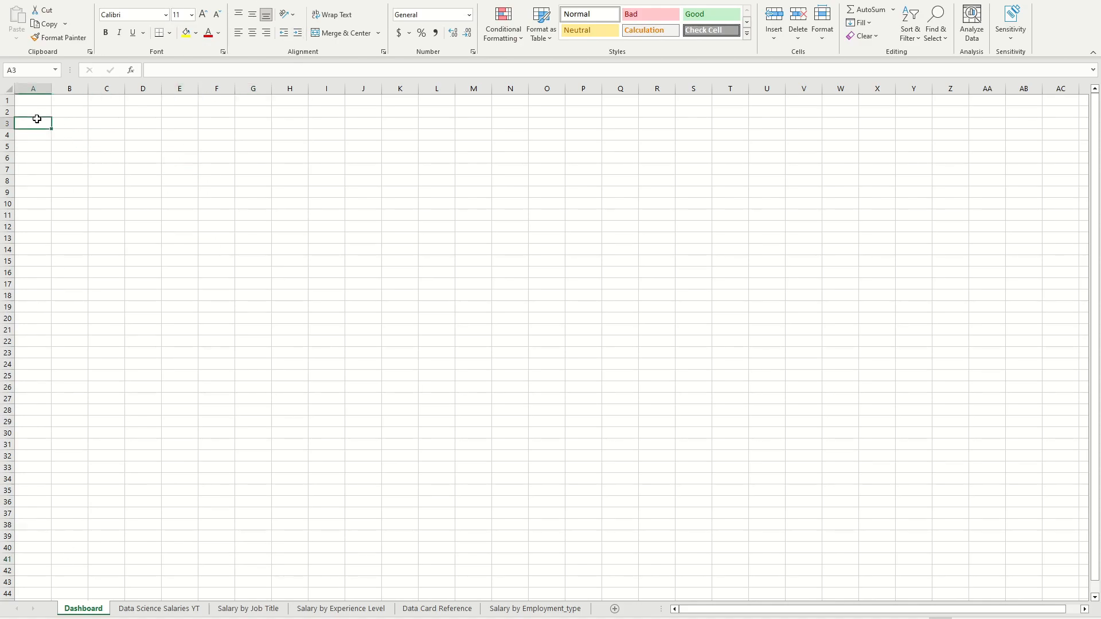
{"action": "left_click", "coordinate": [295, 1]}
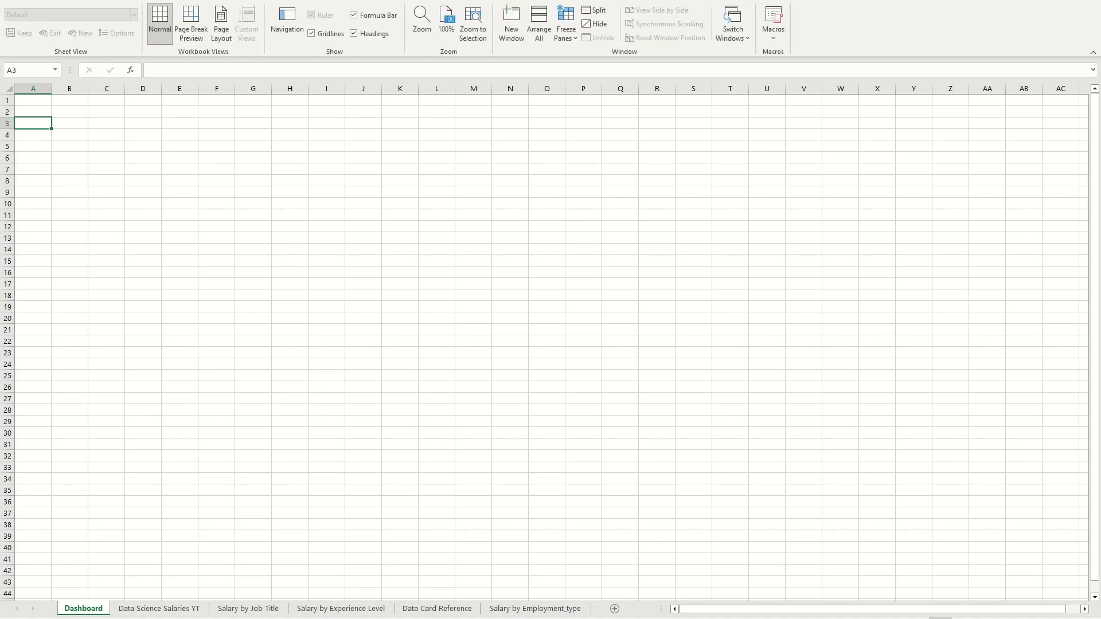
{"action": "left_click", "coordinate": [310, 34]}
{"action": "left_click", "coordinate": [216, 178]}
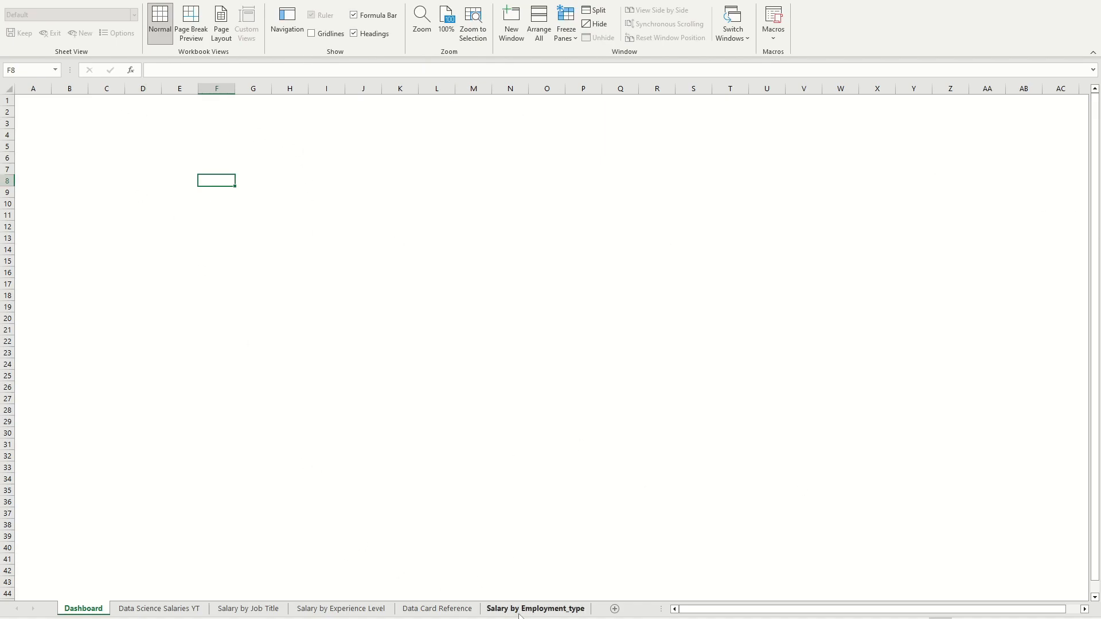
Step: Enter the title "Data Science Salaries" in cell A1 of the Dashboard sheet
{"action": "left_click", "coordinate": [40, 102]}
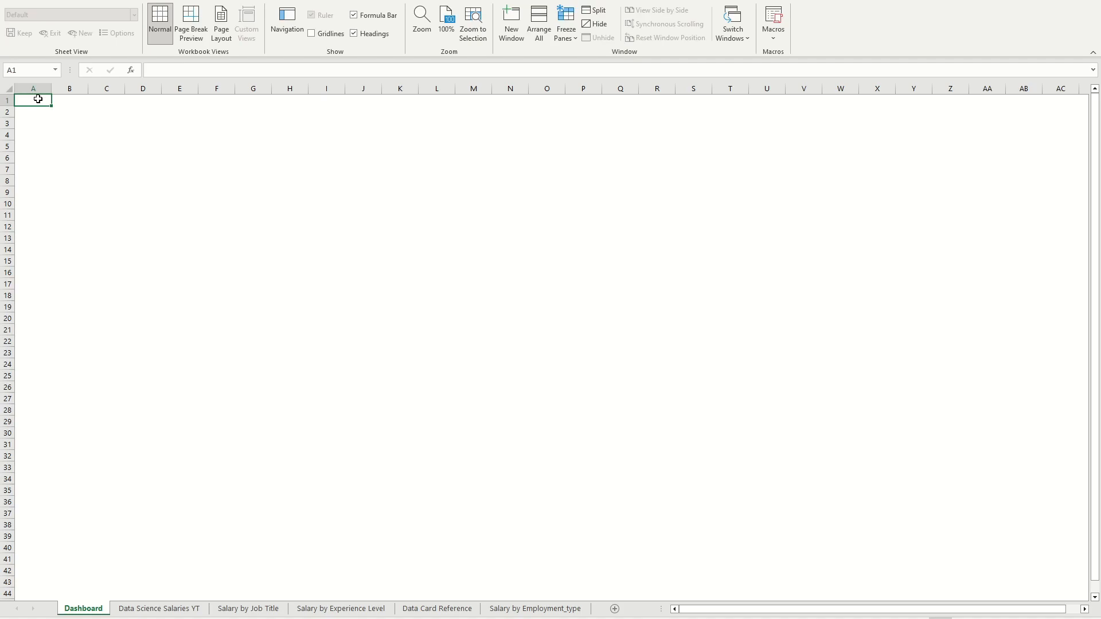
{"action": "left_click", "coordinate": [36, 111]}
{"action": "left_click", "coordinate": [48, 102]}
{"action": "type", "text": "Data Science Salaries"}
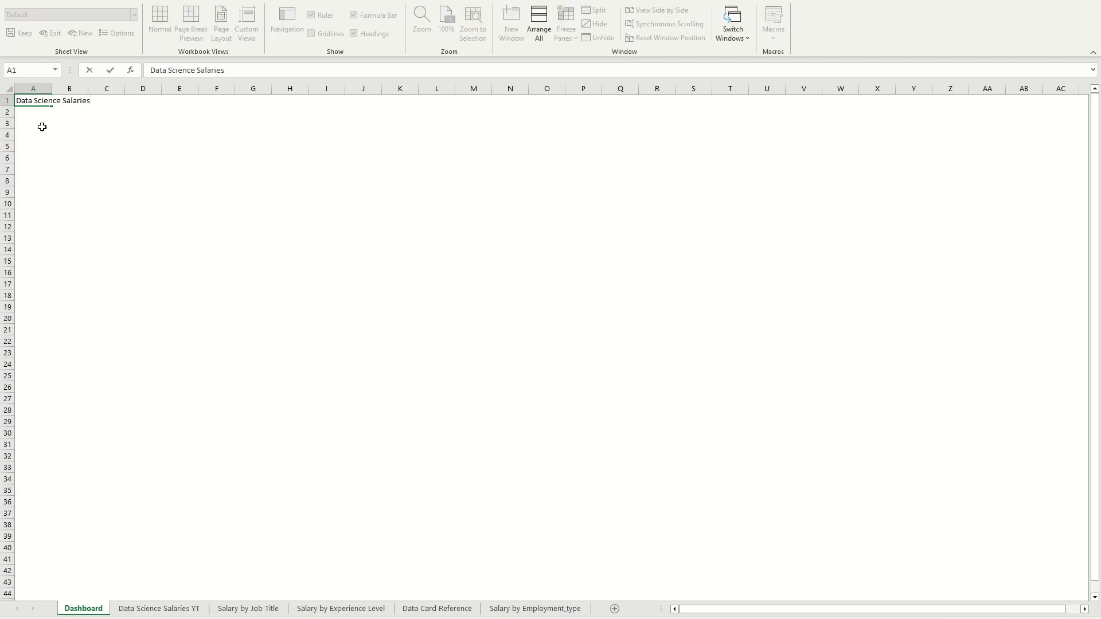
{"action": "left_click", "coordinate": [41, 125]}
Step: Fill the entire row 1 of the Dashboard sheet with the darkest shade of the blue theme color
{"action": "left_click", "coordinate": [48, 101]}
{"action": "left_click_drag", "start_coordinate": [38, 102], "coordinate": [11, 96]}
{"action": "left_click", "coordinate": [4, 100]}
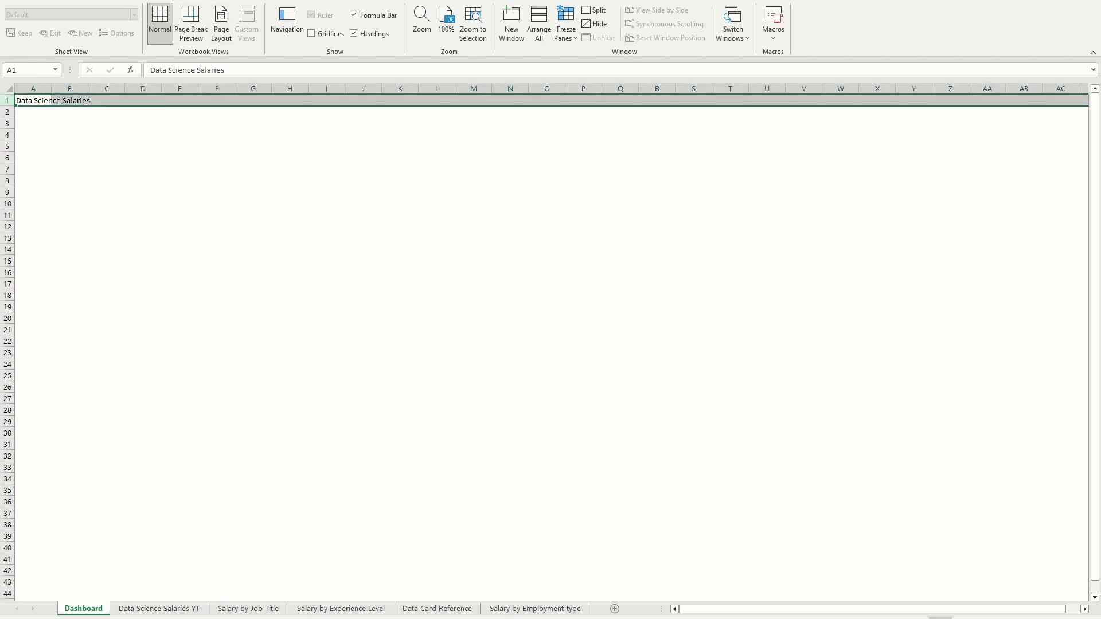
{"action": "left_click", "coordinate": [49, 0]}
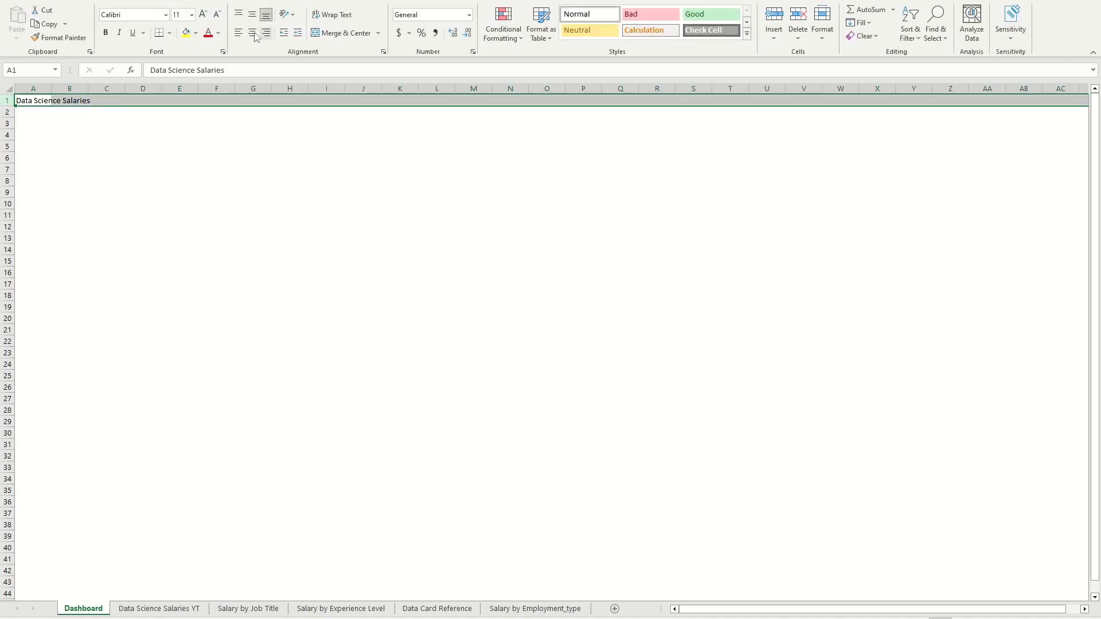
{"action": "left_click", "coordinate": [196, 33]}
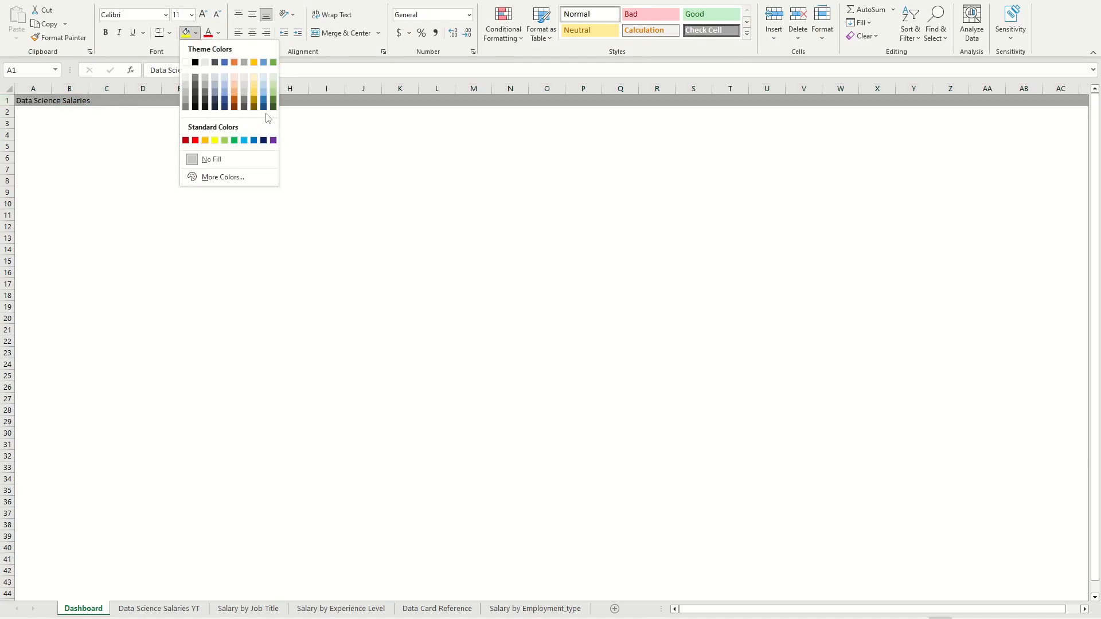
{"action": "left_click", "coordinate": [264, 107]}
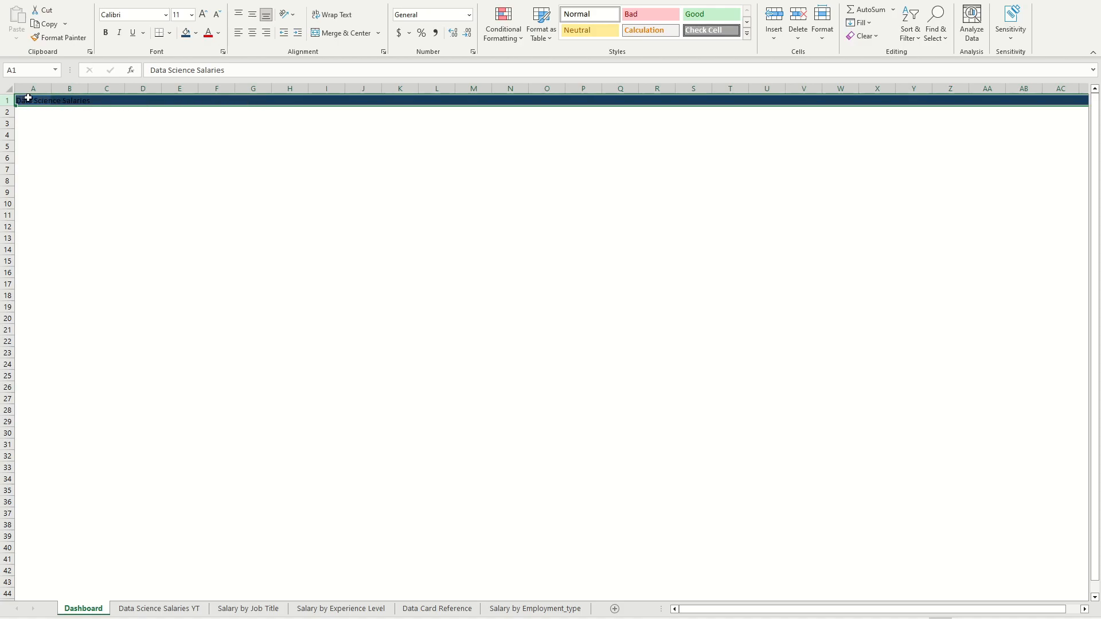
Step: Increase the font size of the title row to 24
{"action": "left_click", "coordinate": [204, 17]}
{"action": "left_click", "coordinate": [204, 17]}
{"action": "left_click", "coordinate": [204, 17]}
{"action": "left_click", "coordinate": [204, 17]}
{"action": "left_click", "coordinate": [204, 18]}
Step: Increase the title row's font size to 26 and set the font color of the title in A1 to white
{"action": "left_click", "coordinate": [204, 17]}
{"action": "left_click", "coordinate": [204, 17]}
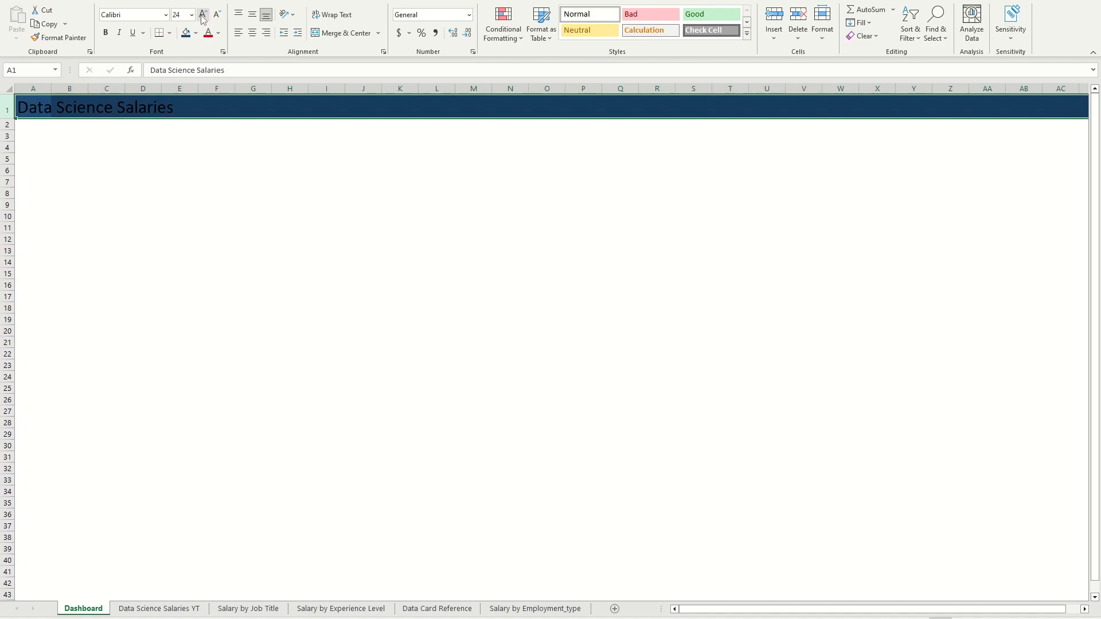
{"action": "left_click", "coordinate": [204, 17]}
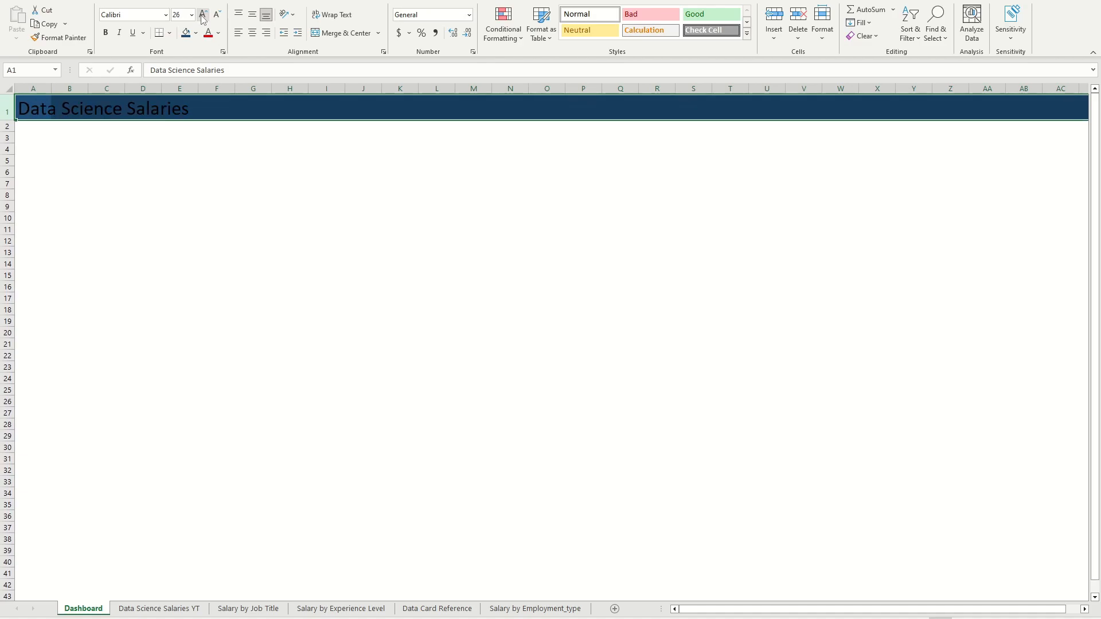
{"action": "left_click", "coordinate": [77, 123]}
{"action": "left_click", "coordinate": [37, 108]}
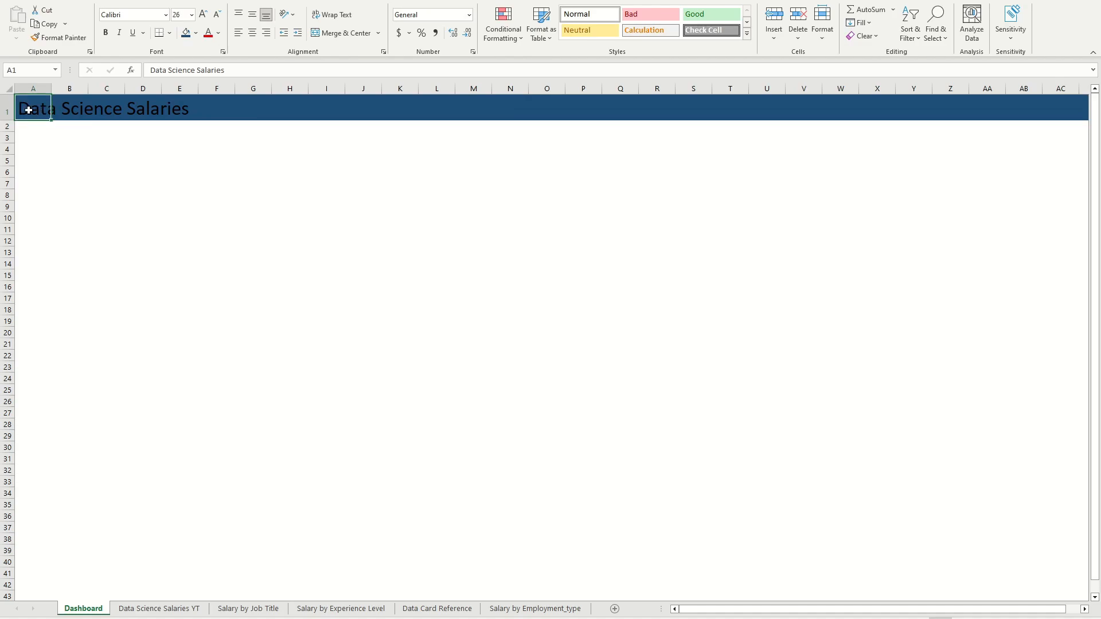
{"action": "left_click", "coordinate": [218, 33]}
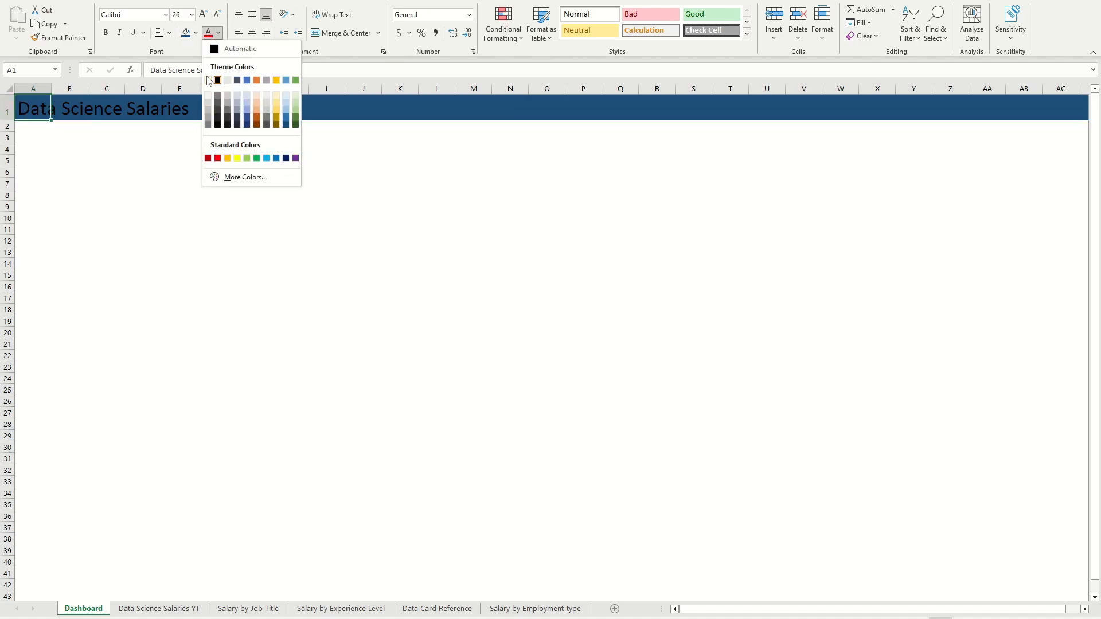
{"action": "left_click", "coordinate": [208, 80]}
{"action": "left_click", "coordinate": [166, 159]}
{"action": "left_click", "coordinate": [40, 113]}
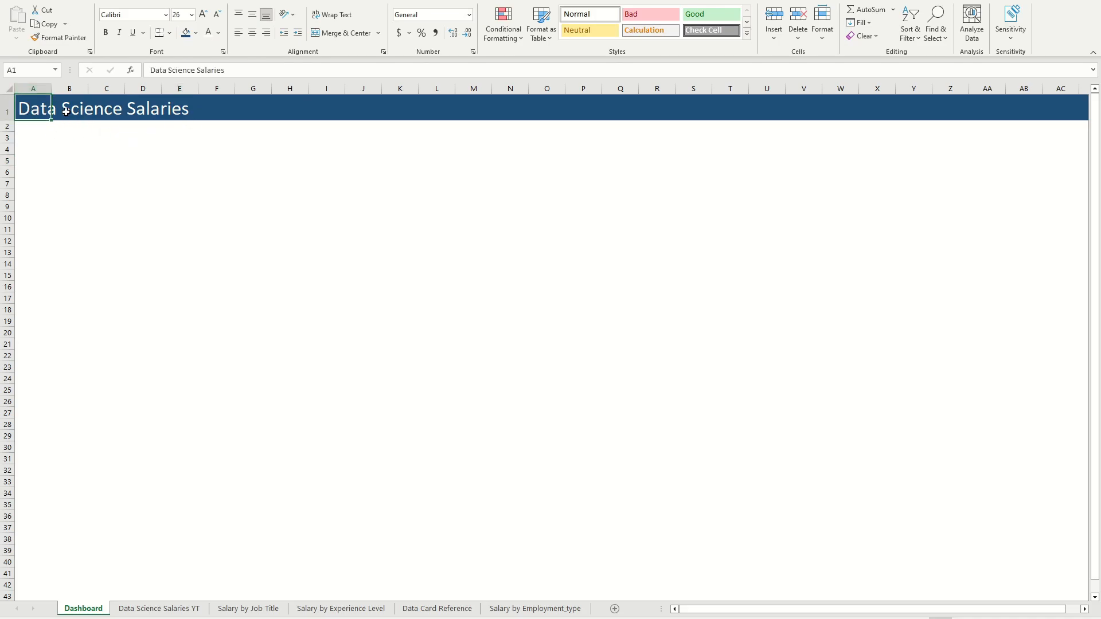
{"action": "left_click", "coordinate": [59, 147]}
{"action": "left_click", "coordinate": [40, 146]}
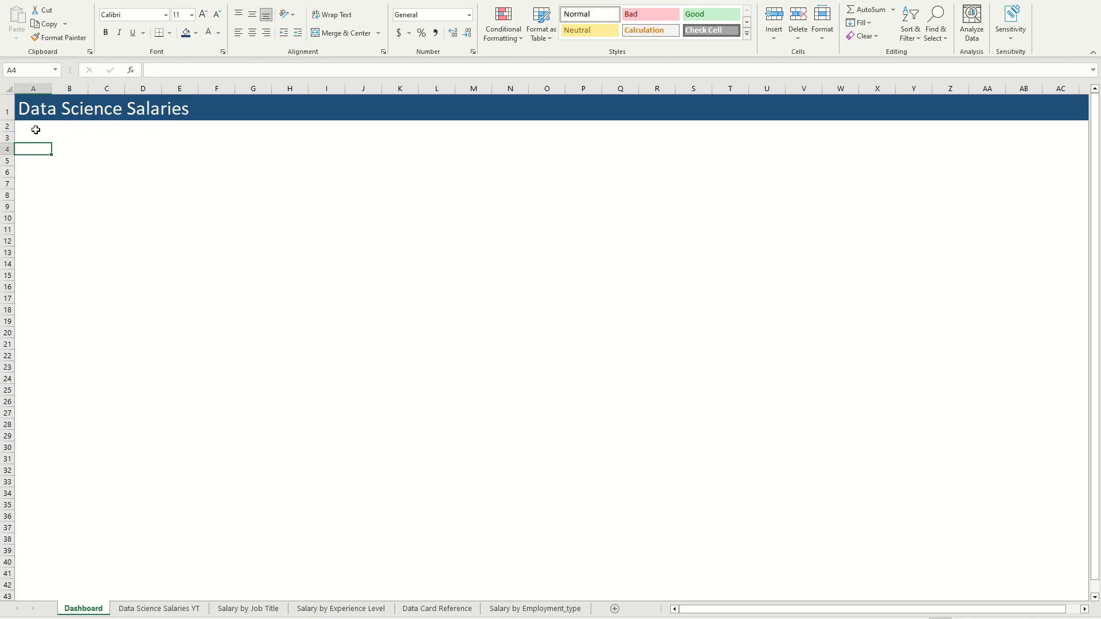
Step: Review the PivotCharts and reference data on the Salary by Job Title, Salary by Experience Level and Data Card Reference sheets
{"action": "left_click", "coordinate": [197, 613]}
{"action": "left_click", "coordinate": [269, 609]}
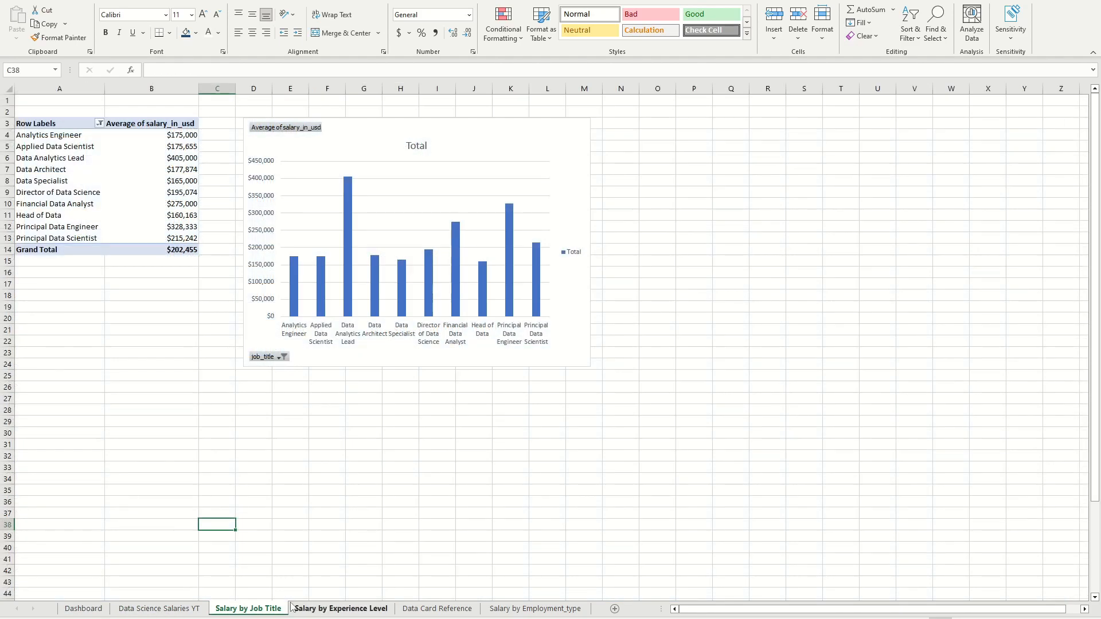
{"action": "left_click", "coordinate": [317, 609]}
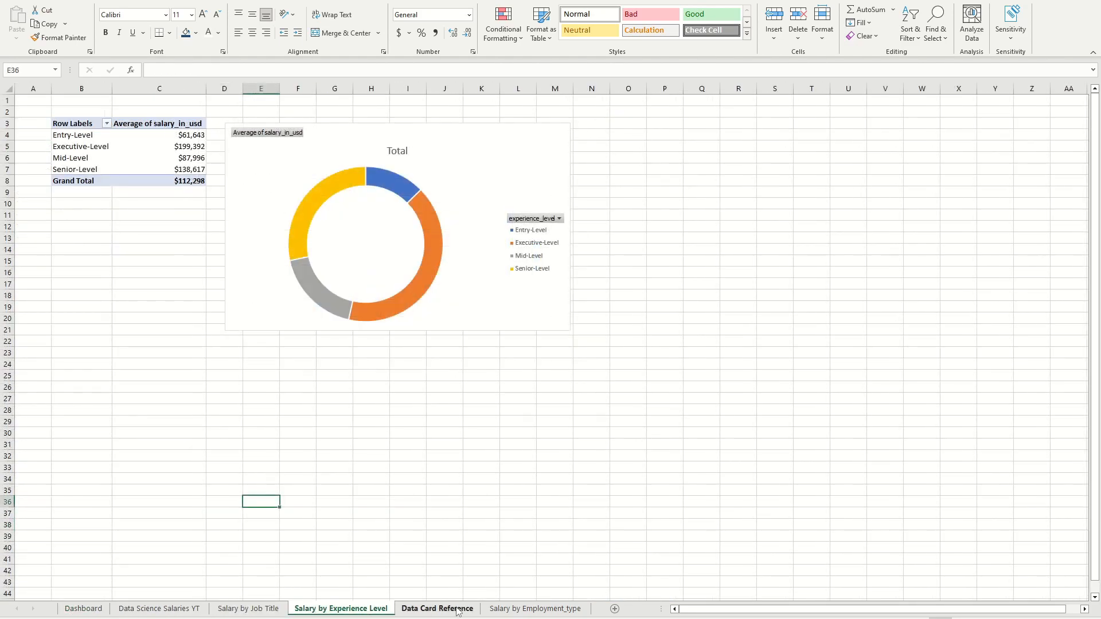
{"action": "left_click", "coordinate": [459, 609]}
{"action": "left_click", "coordinate": [321, 609]}
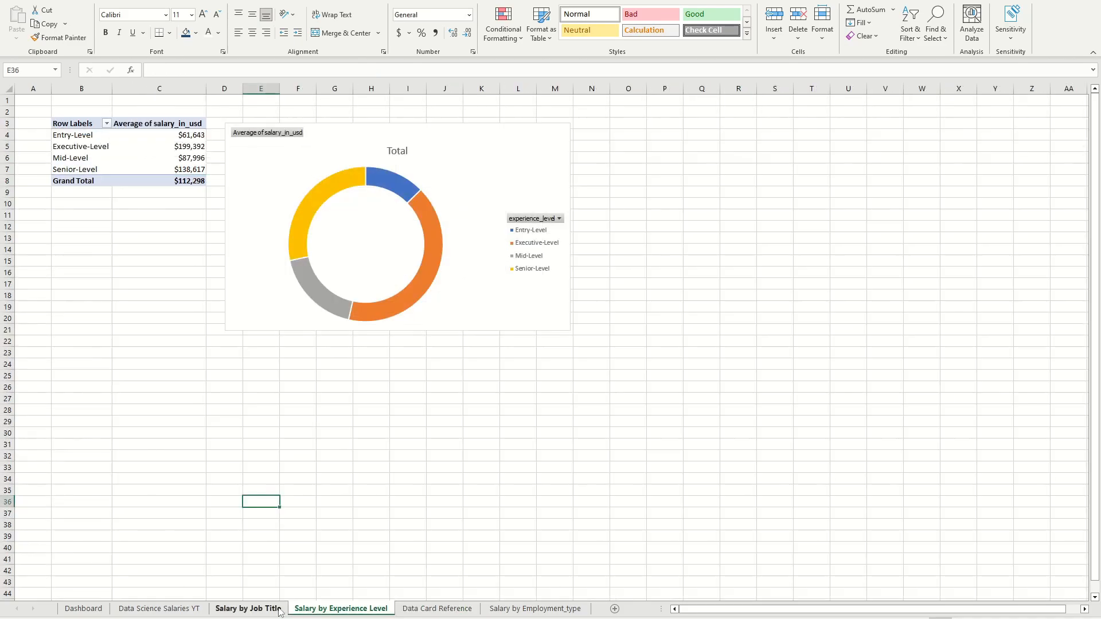
{"action": "left_click", "coordinate": [453, 166]}
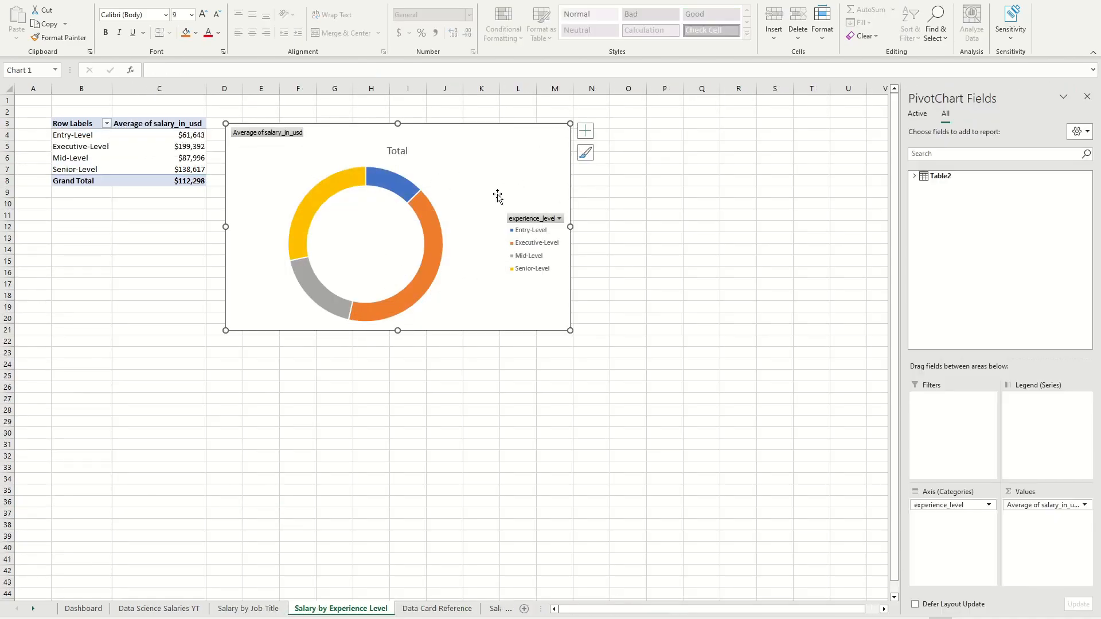
{"action": "left_click", "coordinate": [75, 617]}
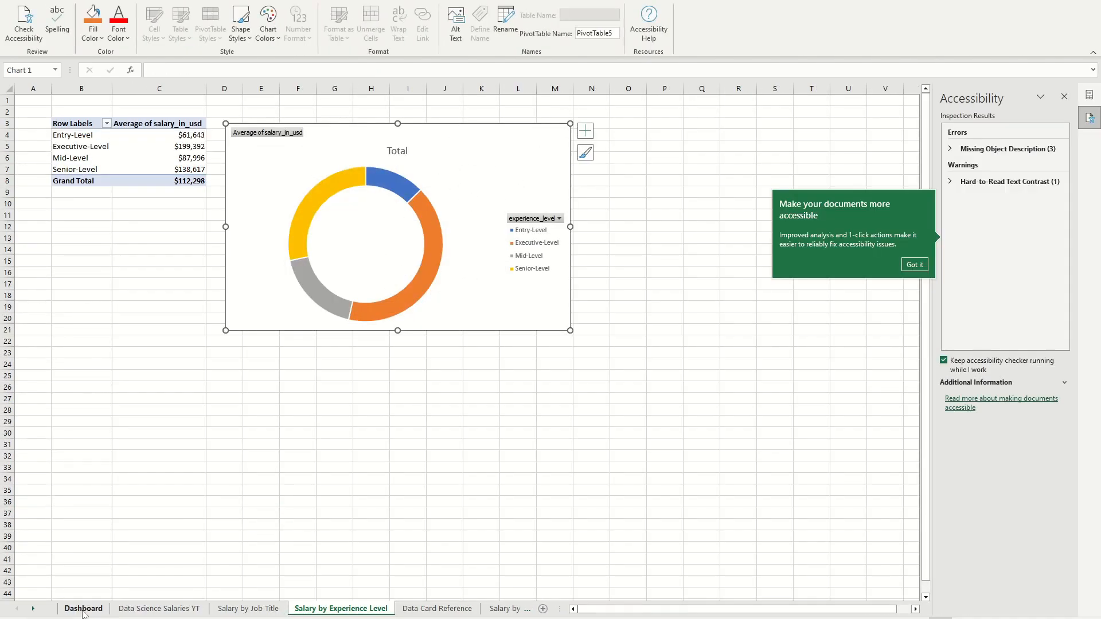
{"action": "left_click", "coordinate": [914, 264]}
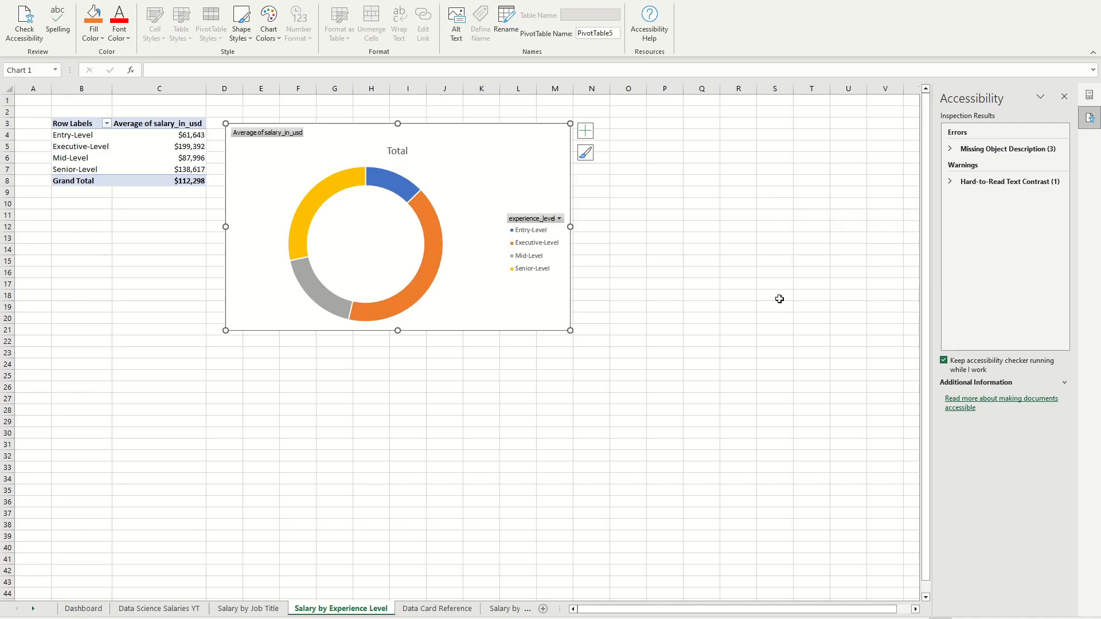
{"action": "left_click", "coordinate": [98, 603]}
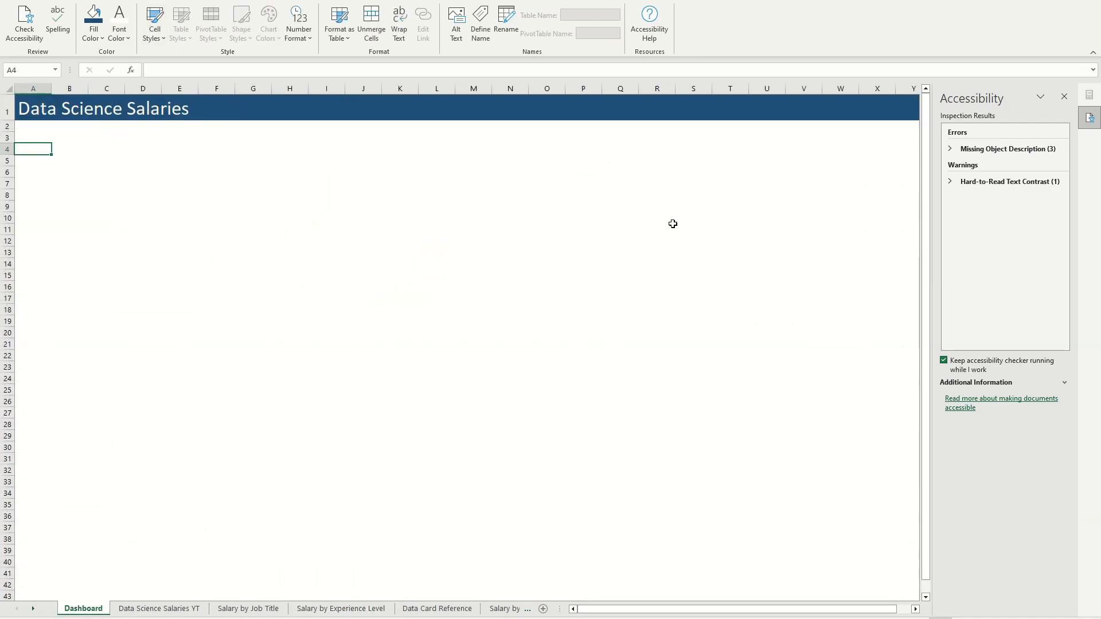
{"action": "left_click", "coordinate": [1064, 97]}
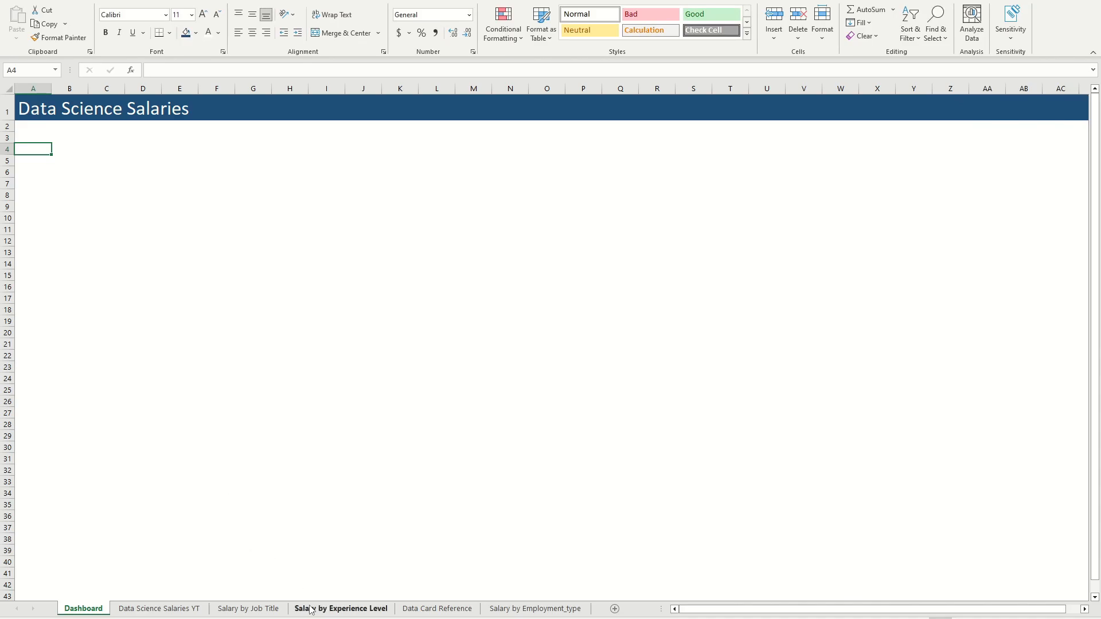
Step: Hide all field buttons on the column PivotChart in the Salary by Job Title sheet
{"action": "left_click", "coordinate": [341, 609]}
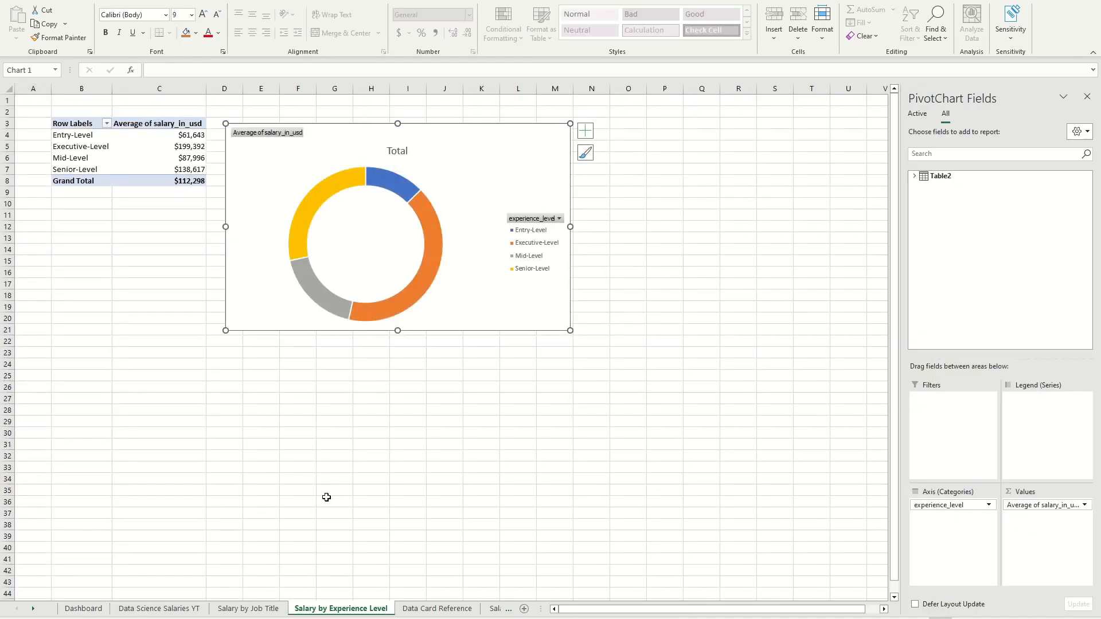
{"action": "left_click", "coordinate": [231, 608]}
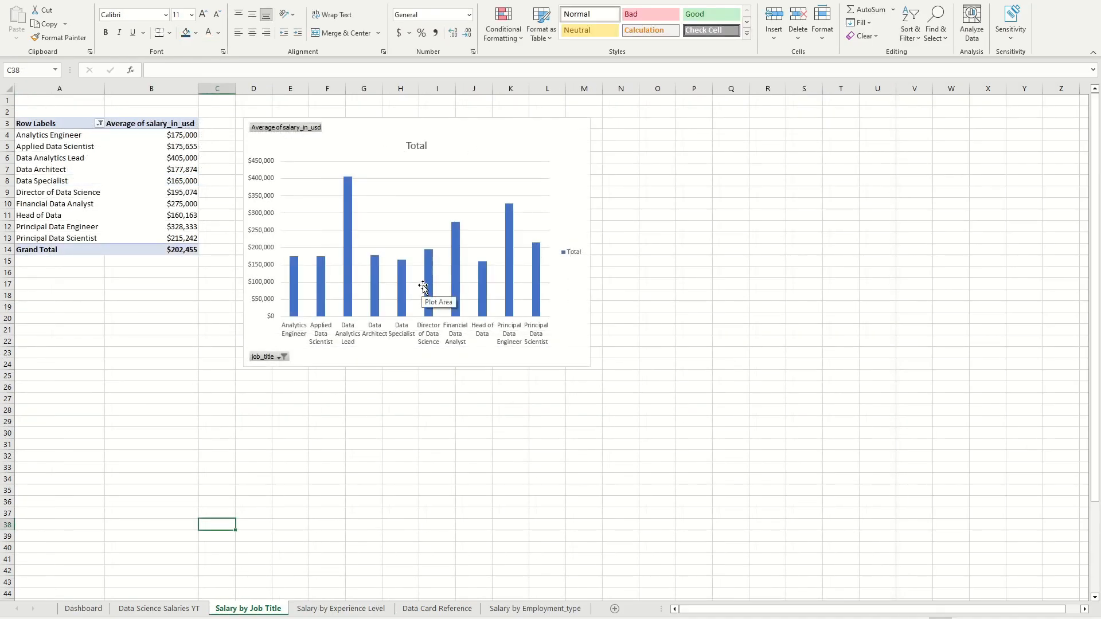
{"action": "left_click", "coordinate": [516, 138]}
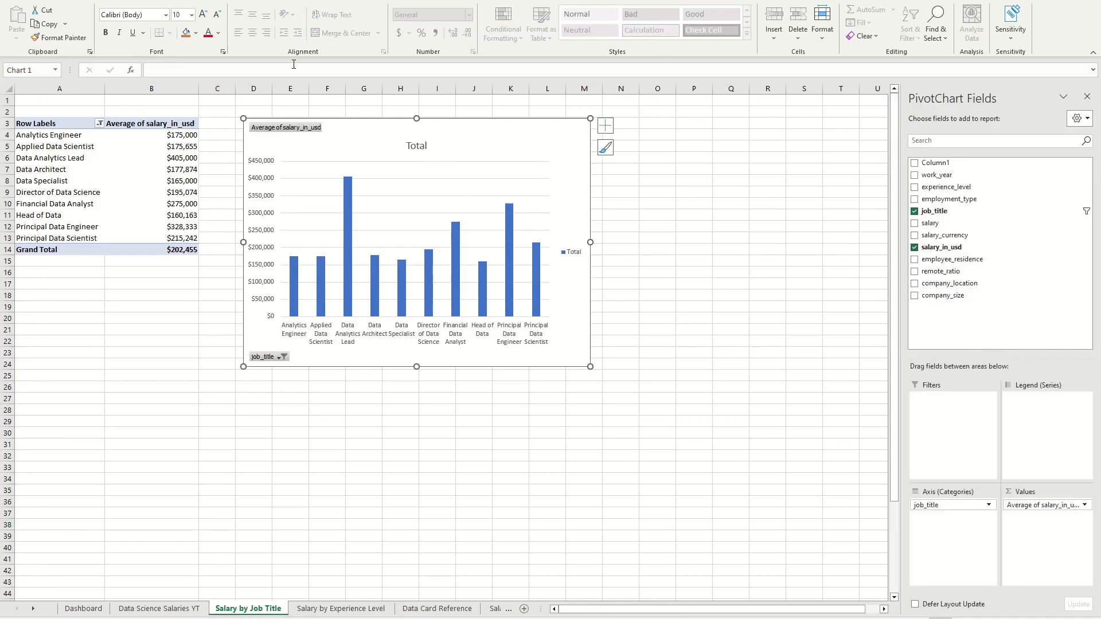
{"action": "left_click", "coordinate": [572, 3]}
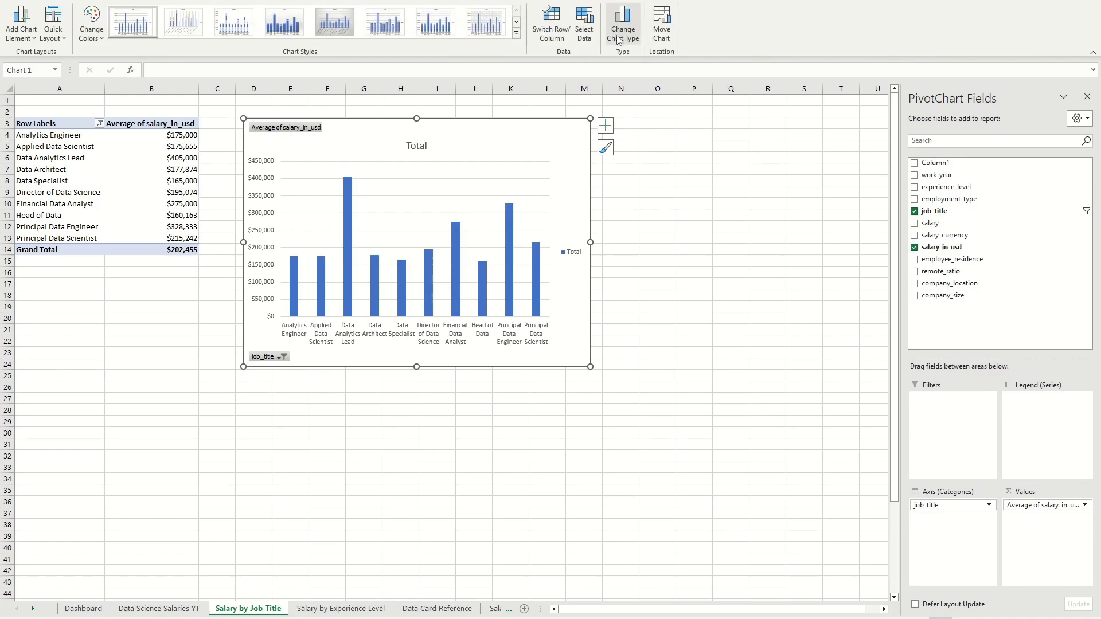
{"action": "left_click", "coordinate": [533, 3]}
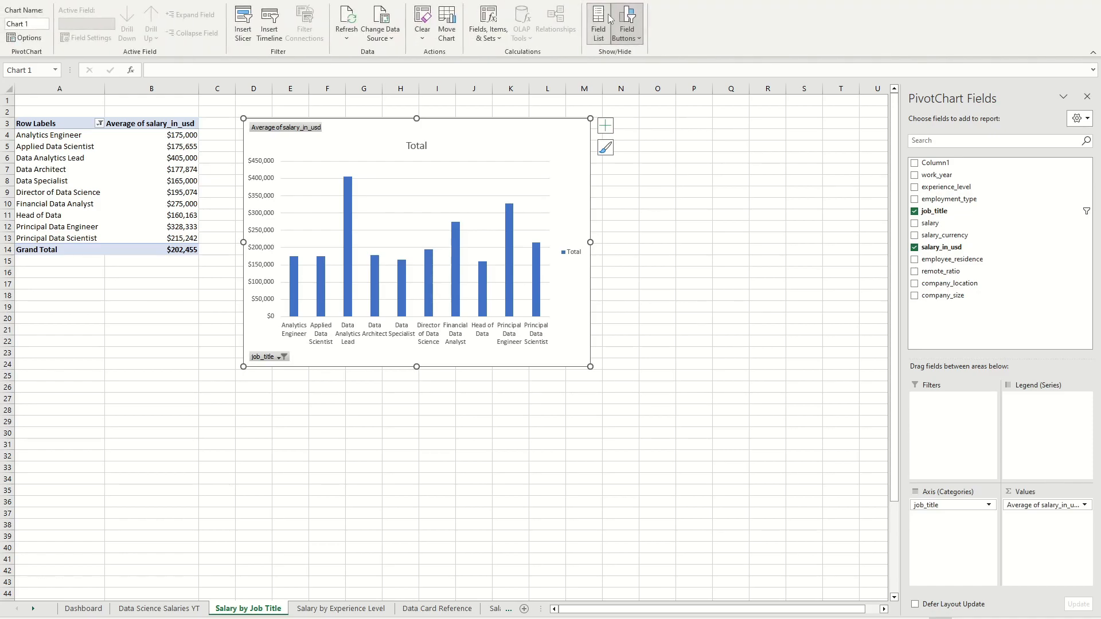
{"action": "left_click", "coordinate": [626, 17]}
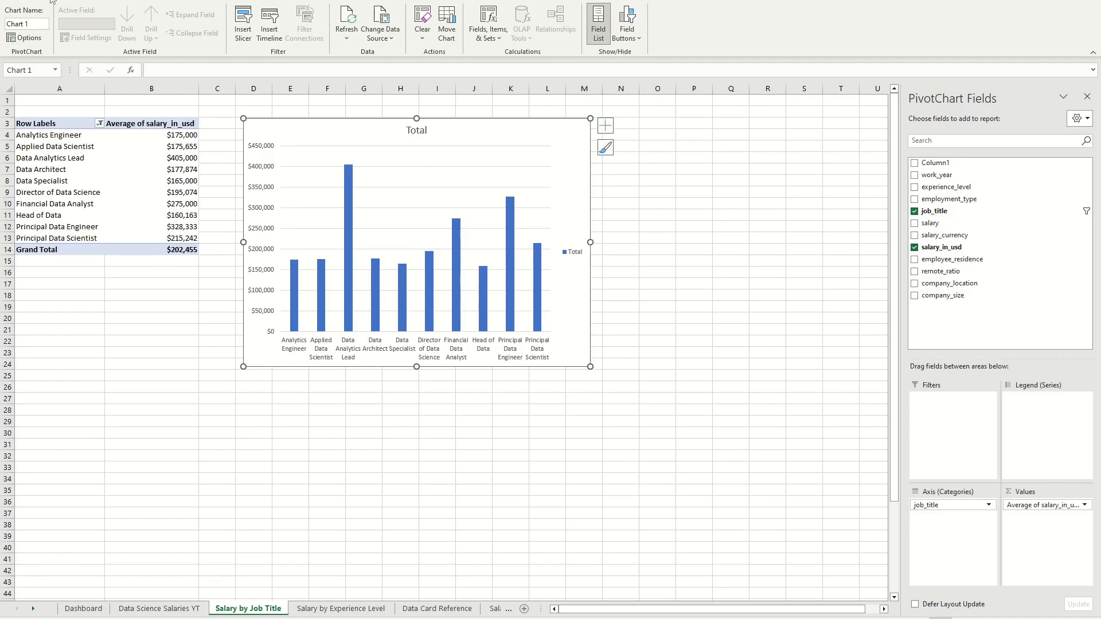
Step: Remove the legend from the job title column chart
{"action": "left_click", "coordinate": [585, 1]}
{"action": "left_click", "coordinate": [21, 28]}
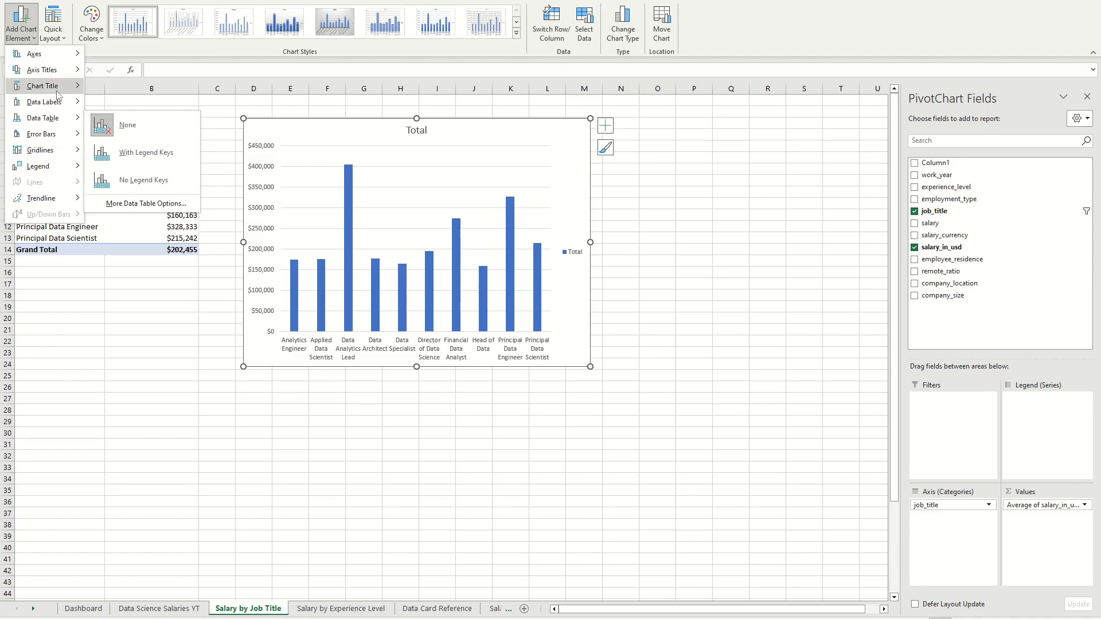
{"action": "left_click", "coordinate": [123, 176]}
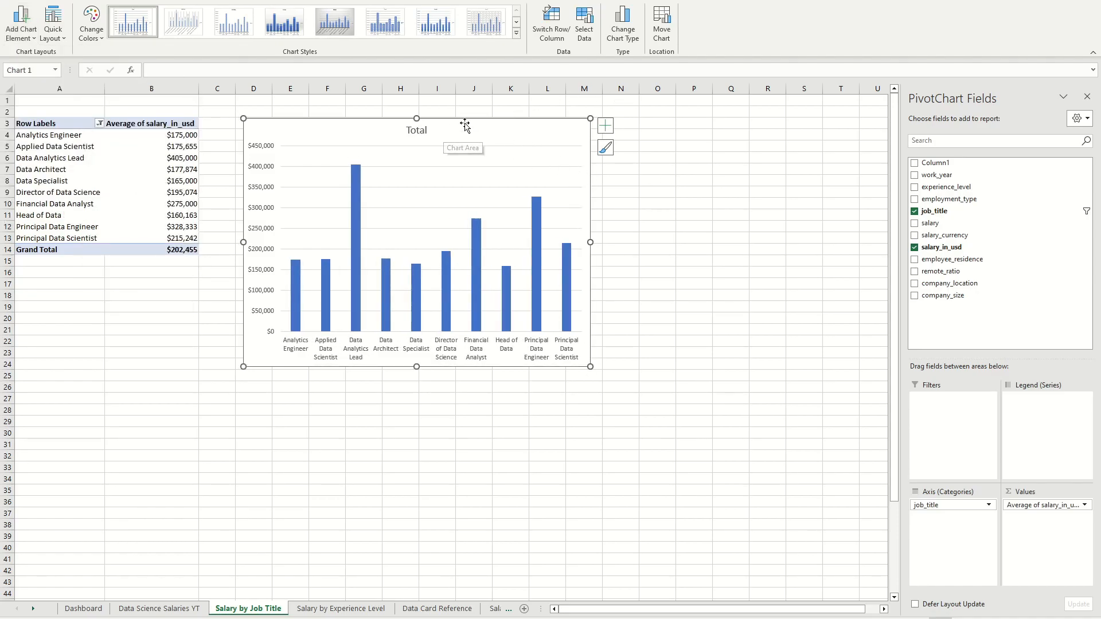
Step: Delete the "Total" title of the job title chart and enlarge the chart so it extends to about column N and row 27
{"action": "left_click", "coordinate": [428, 130]}
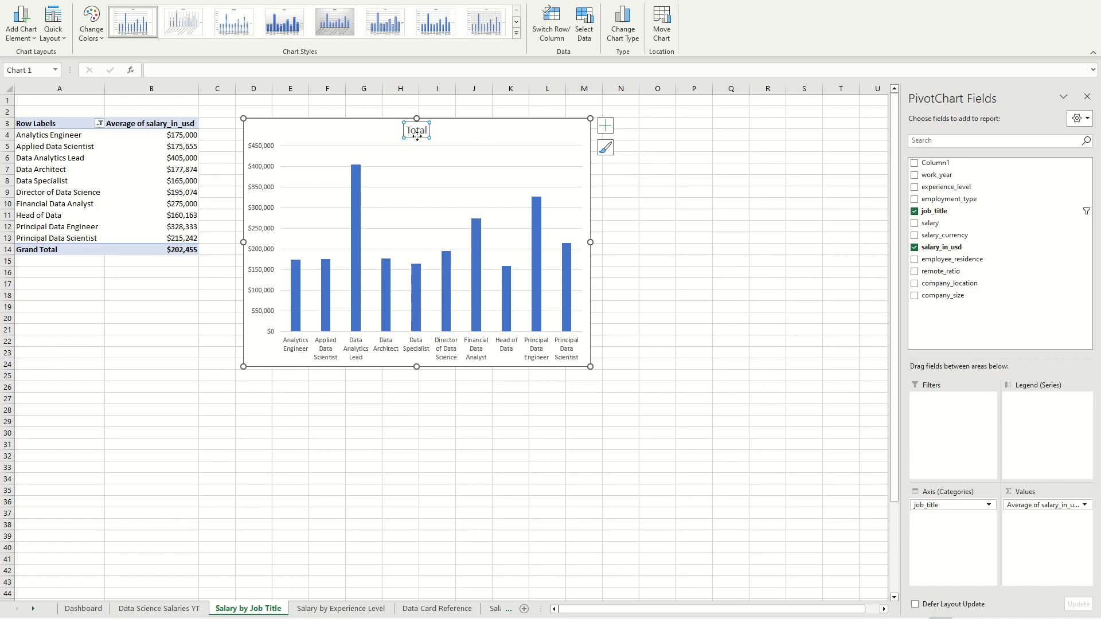
{"action": "key", "text": "Delete"}
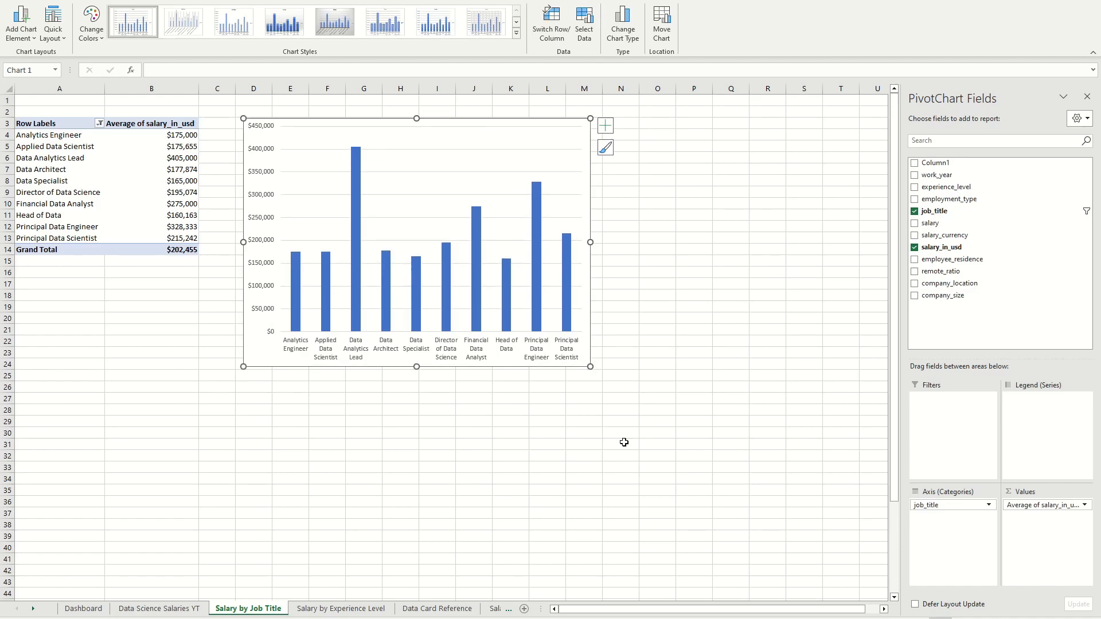
{"action": "left_click_drag", "start_coordinate": [590, 367], "coordinate": [640, 405]}
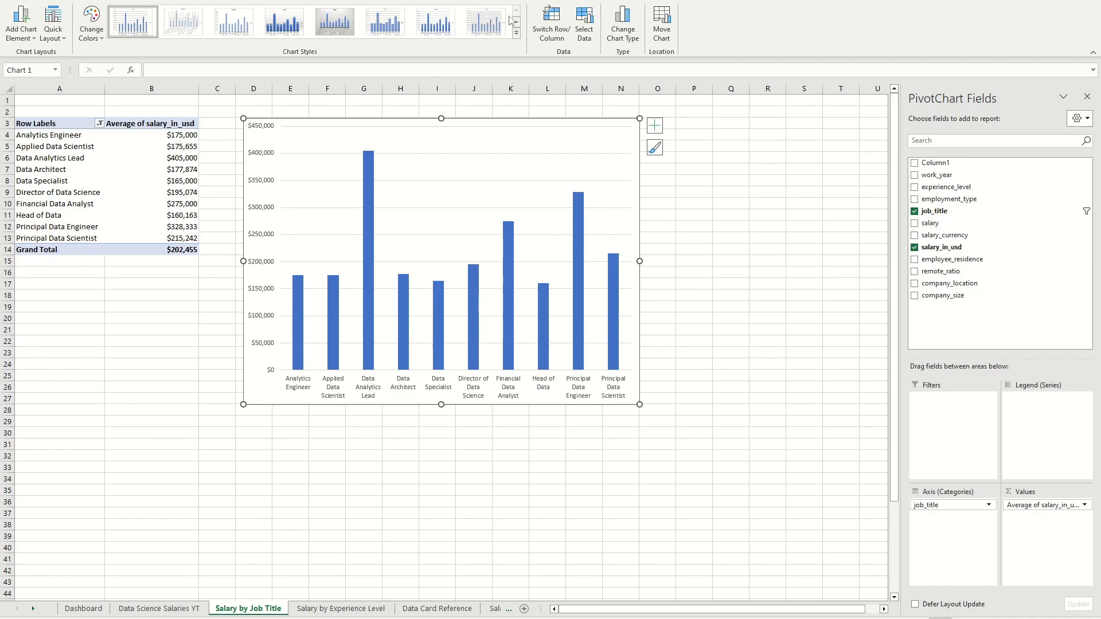
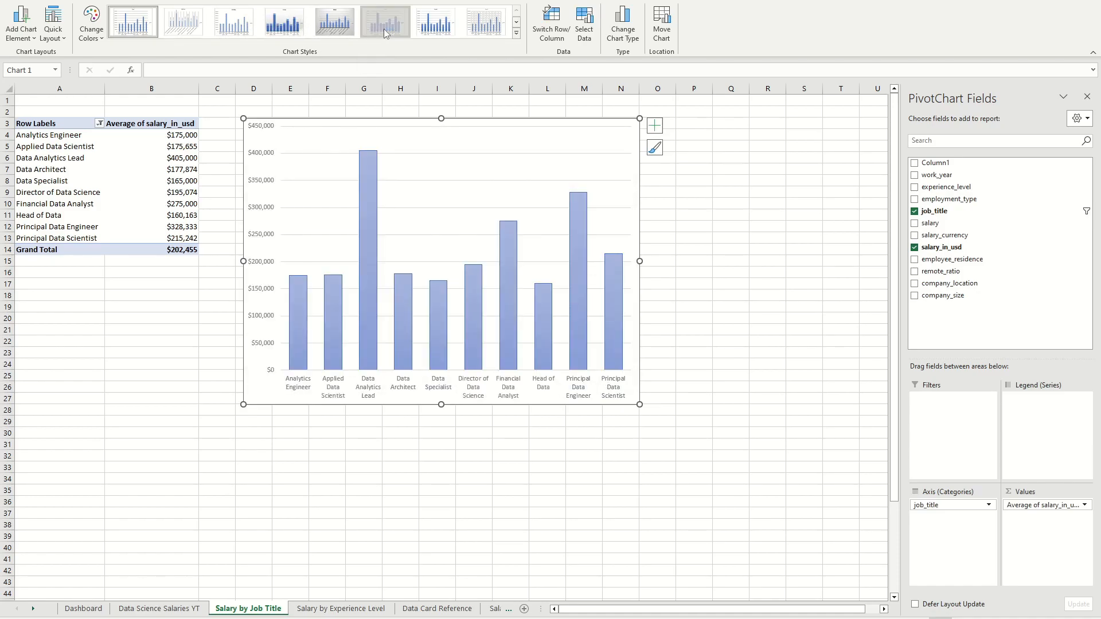
Step: Apply the sixth chart style to the job title column chart and paste a copy of the chart into the Dashboard sheet
{"action": "left_click", "coordinate": [673, 424]}
{"action": "left_click", "coordinate": [533, 138]}
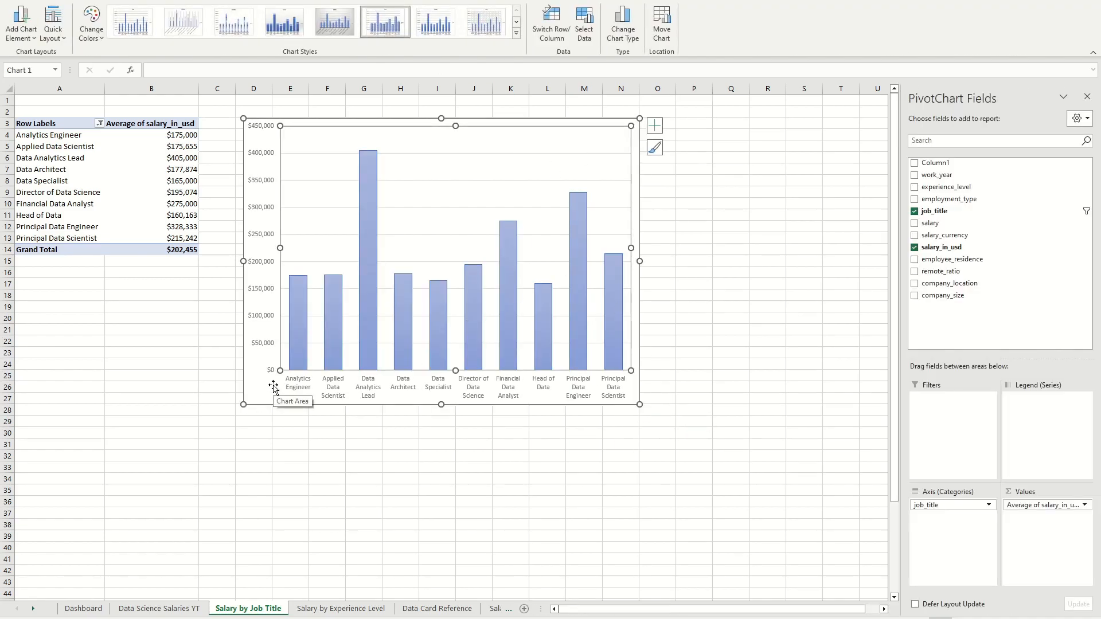
{"action": "left_click", "coordinate": [208, 420]}
{"action": "left_click", "coordinate": [83, 609]}
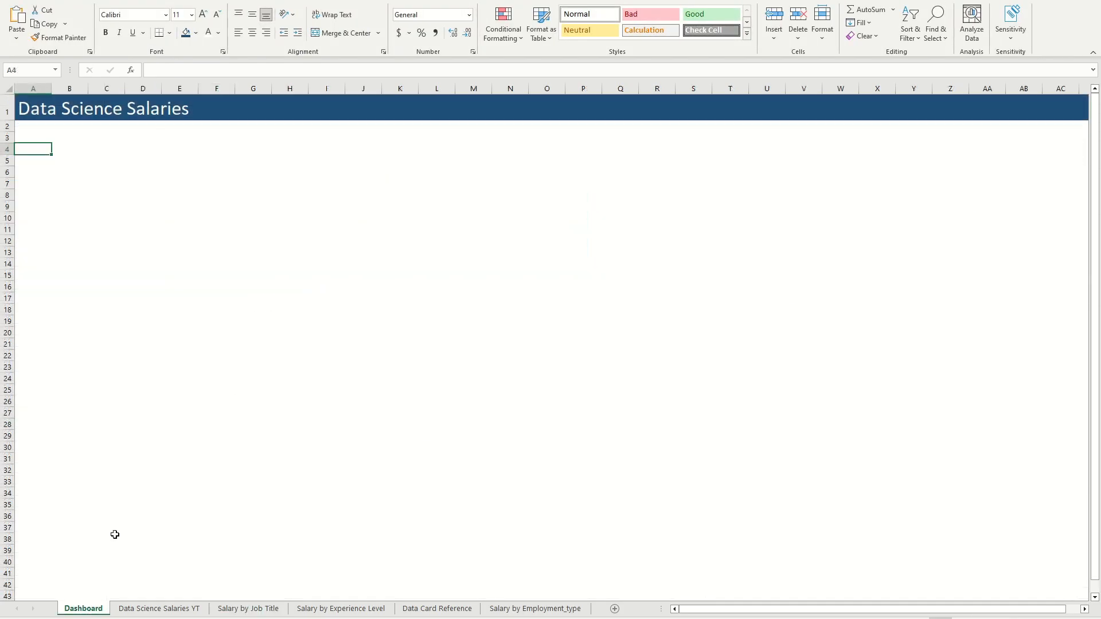
{"action": "key", "text": "ctrl+v"}
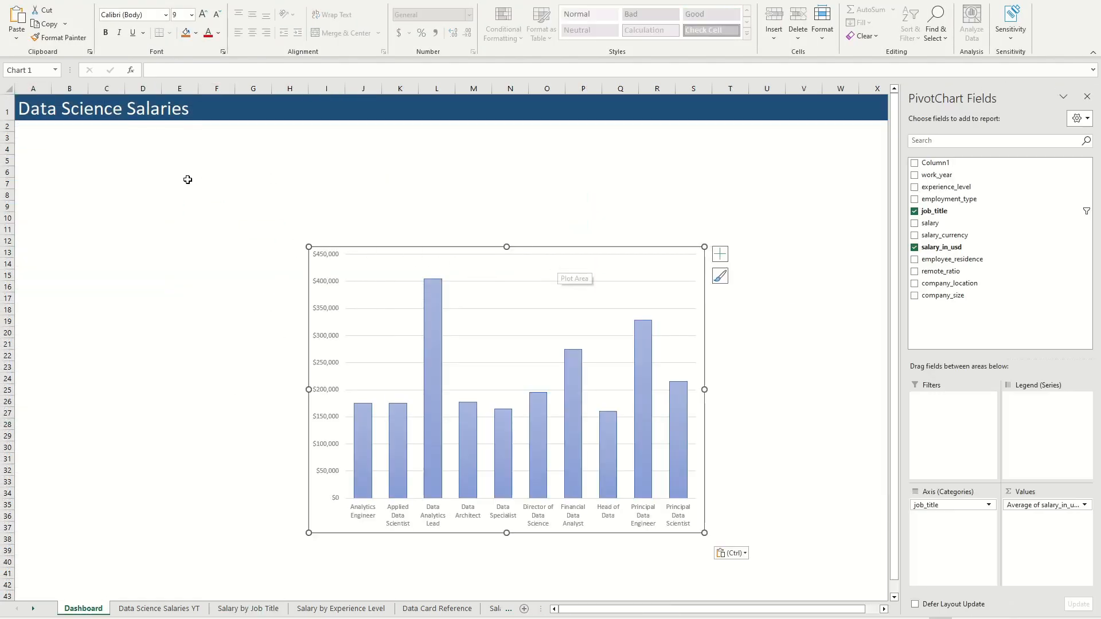
Step: Draw a rounded-corner rectangle about 2.51 inches high and 4.46 inches wide beside the chart, over columns B to H
{"action": "left_click", "coordinate": [193, 178]}
{"action": "left_click", "coordinate": [110, 1]}
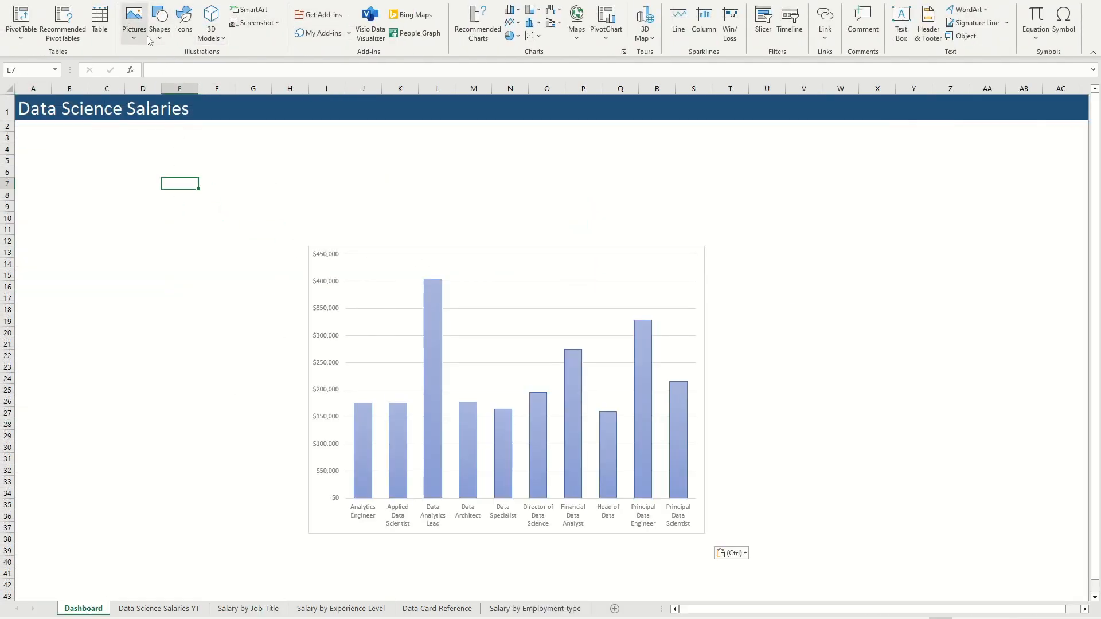
{"action": "left_click", "coordinate": [159, 23]}
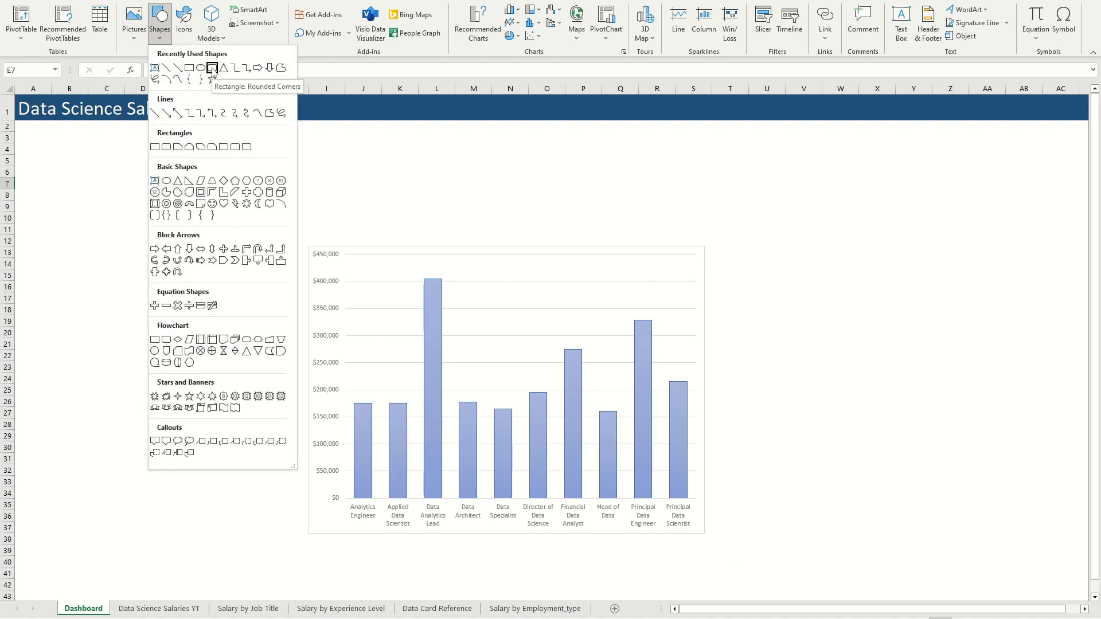
{"action": "left_click", "coordinate": [212, 69]}
{"action": "left_click_drag", "start_coordinate": [58, 179], "coordinate": [304, 317]}
Step: Give the rounded rectangle a white fill and no outline
{"action": "left_click", "coordinate": [403, 131]}
{"action": "left_click", "coordinate": [246, 206]}
{"action": "left_click", "coordinate": [427, 9]}
{"action": "left_click", "coordinate": [415, 28]}
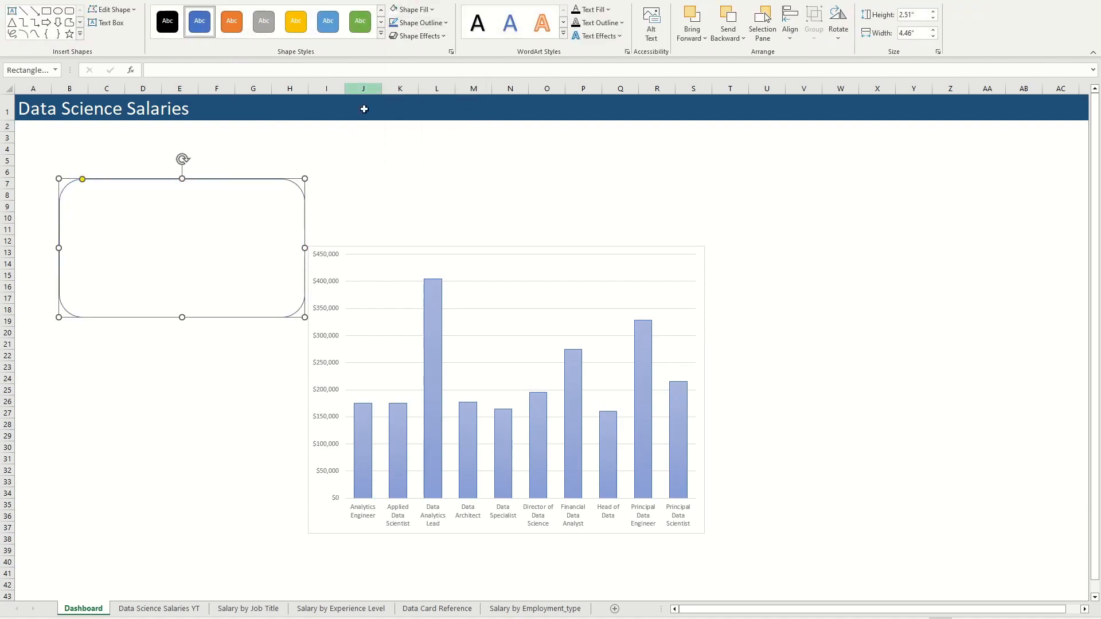
{"action": "key", "text": "Escape"}
{"action": "left_click", "coordinate": [256, 236]}
{"action": "left_click", "coordinate": [418, 23]}
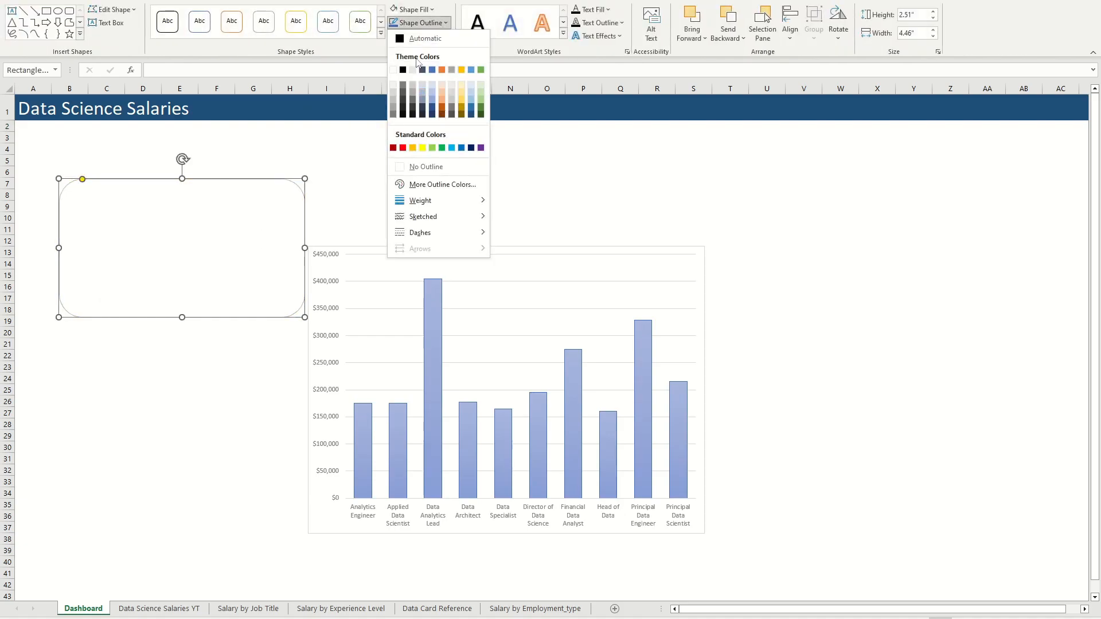
{"action": "left_click", "coordinate": [439, 168]}
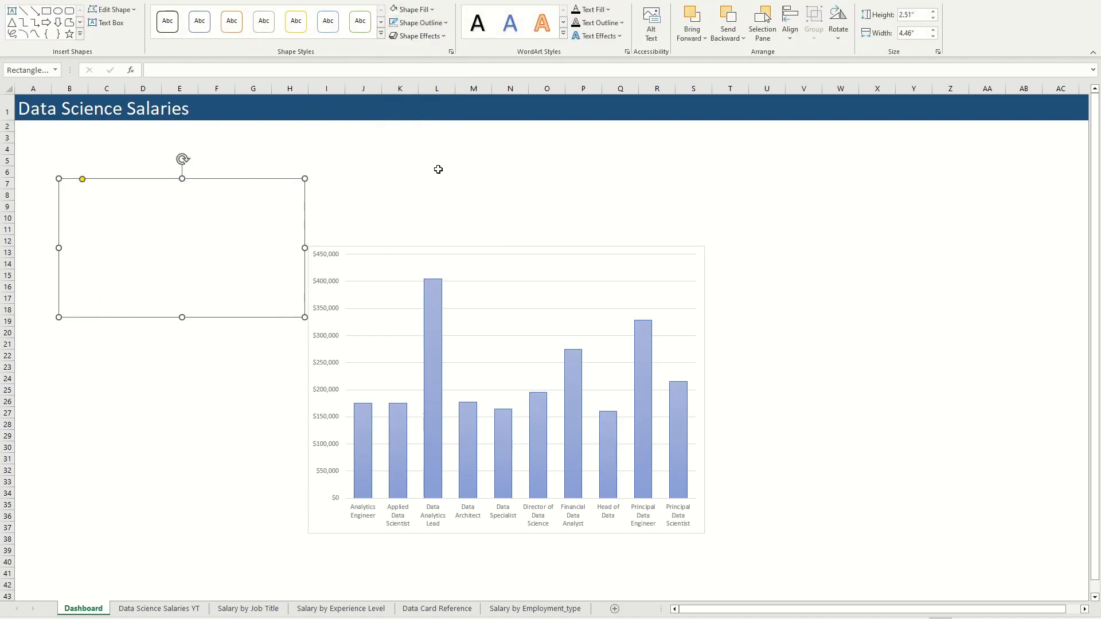
Step: Apply a bottom-offset outer shadow to the rounded rectangle and reposition it over about columns B to H, starting at row 7
{"action": "left_click", "coordinate": [446, 39]}
{"action": "mouse_move", "coordinate": [436, 88]}
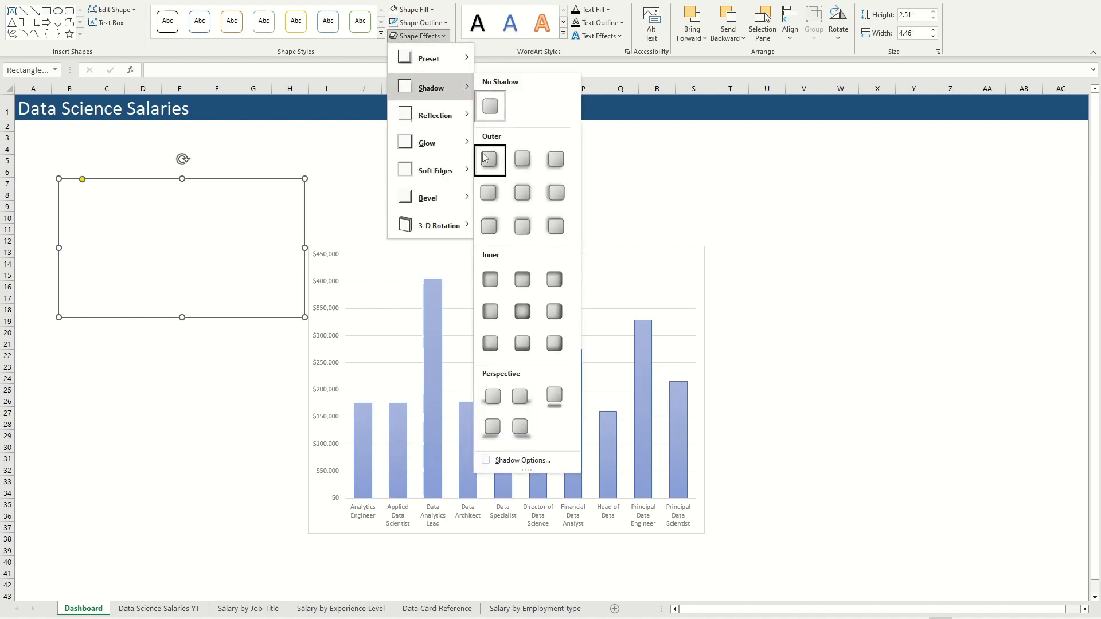
{"action": "left_click", "coordinate": [515, 168]}
{"action": "left_click", "coordinate": [398, 191]}
{"action": "left_click_drag", "start_coordinate": [275, 248], "coordinate": [415, 206]}
{"action": "left_click_drag", "start_coordinate": [331, 222], "coordinate": [201, 272]}
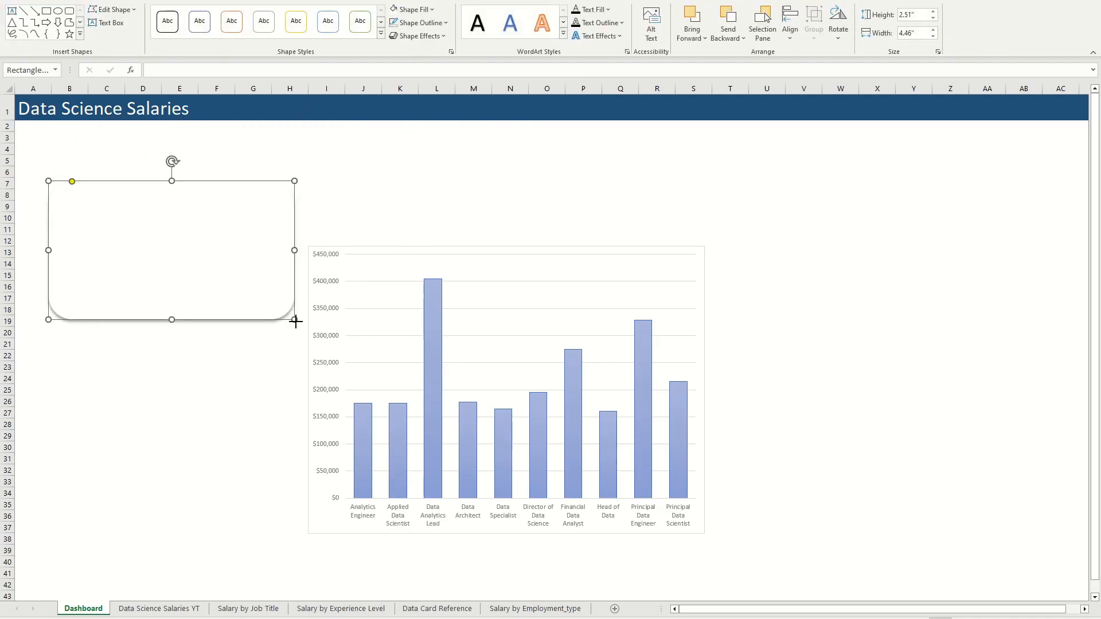
Step: Title the rounded rectangle "Top 10 Paying Average Salaries" and set the title's font color to black
{"action": "key", "text": "Delete"}
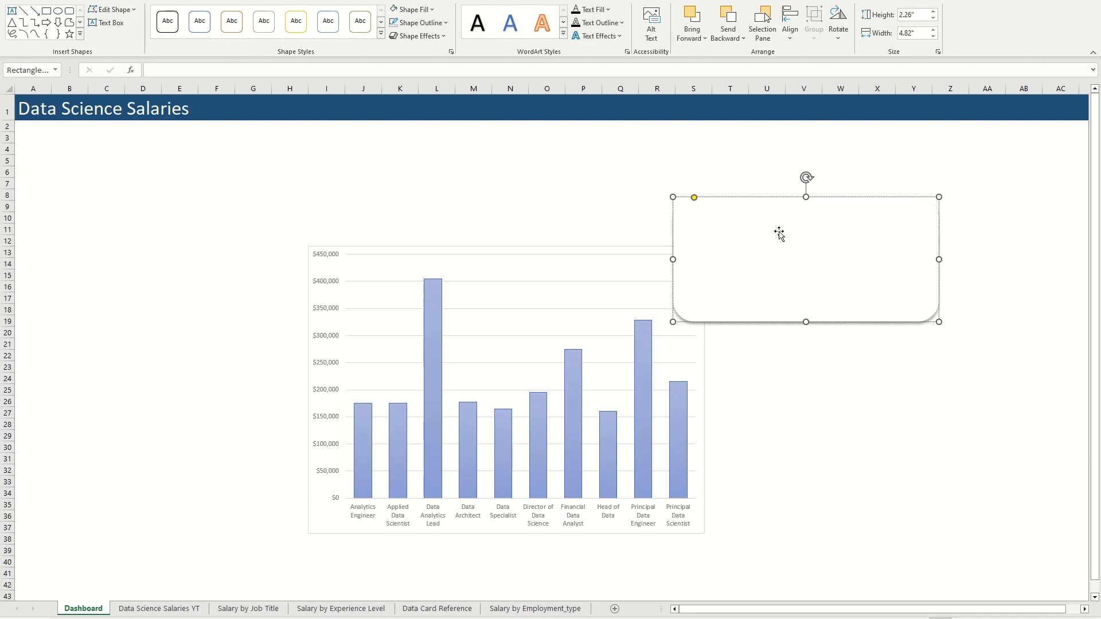
{"action": "left_click_drag", "start_coordinate": [790, 210], "coordinate": [683, 218]}
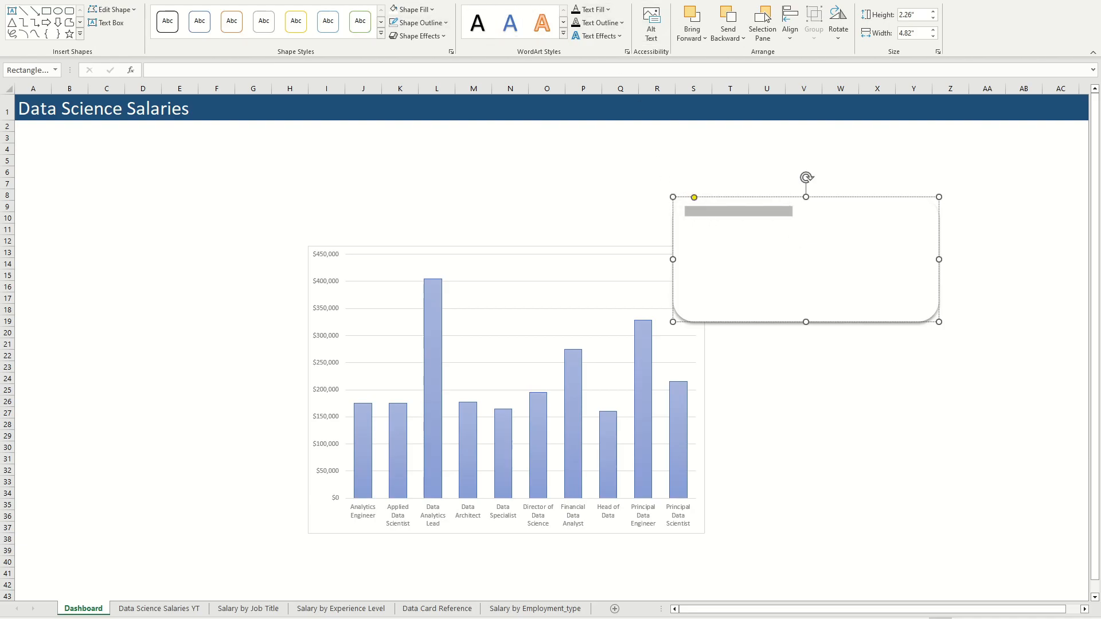
{"action": "left_click", "coordinate": [43, 1]}
{"action": "left_click", "coordinate": [219, 32]}
{"action": "left_click", "coordinate": [232, 47]}
Step: Make the "Top 10 Paying Average Salaries" title bold with font size 16
{"action": "left_click", "coordinate": [752, 216]}
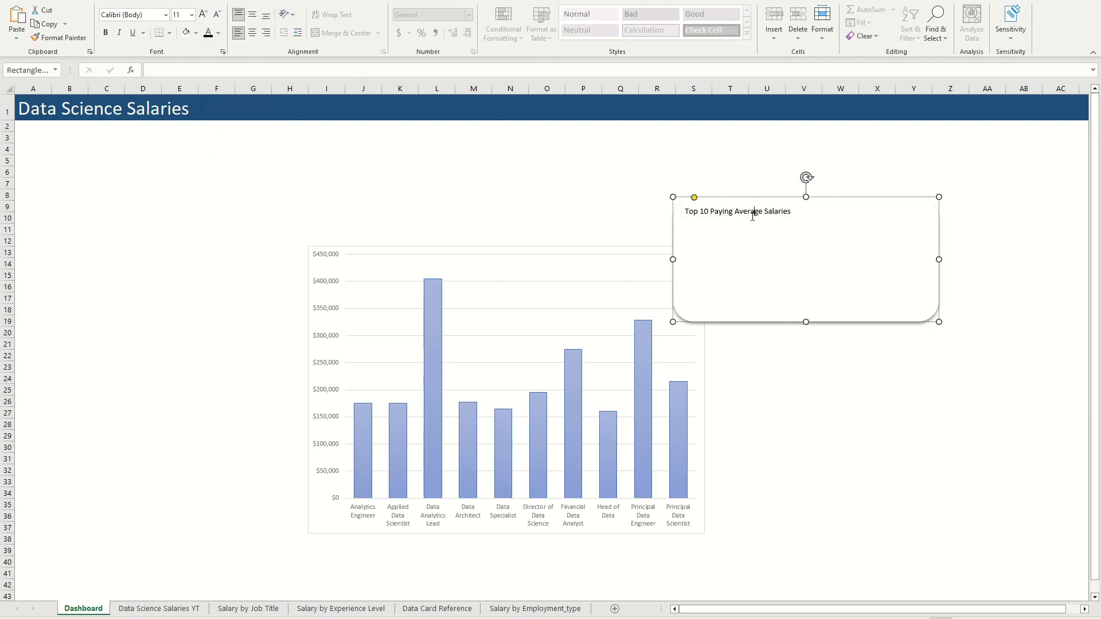
{"action": "triple_click", "coordinate": [752, 215]}
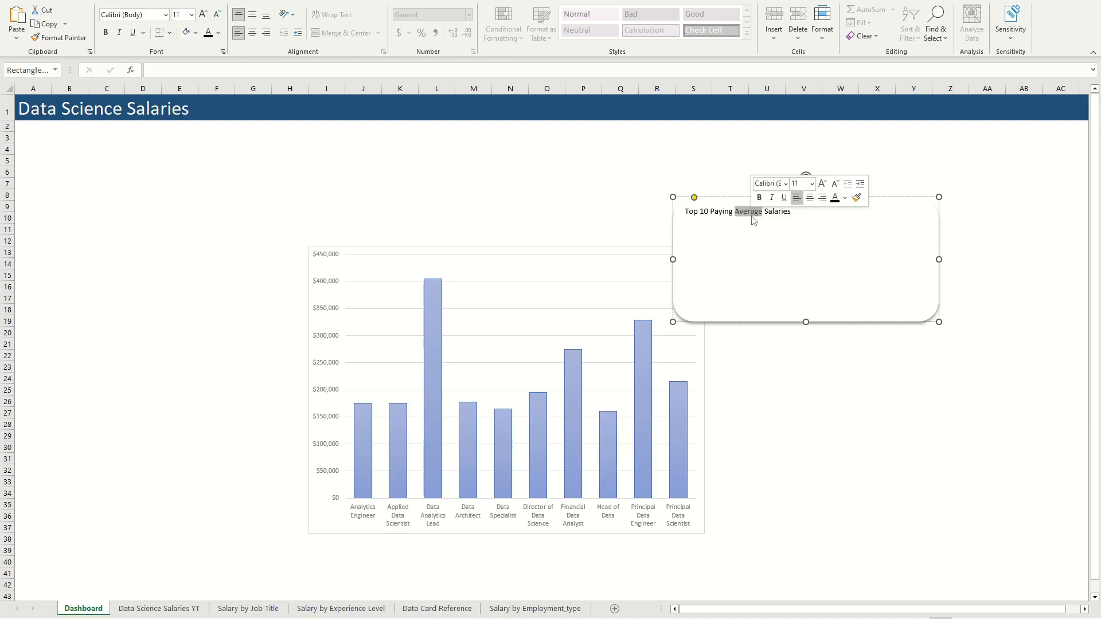
{"action": "key", "text": "ctrl+b"}
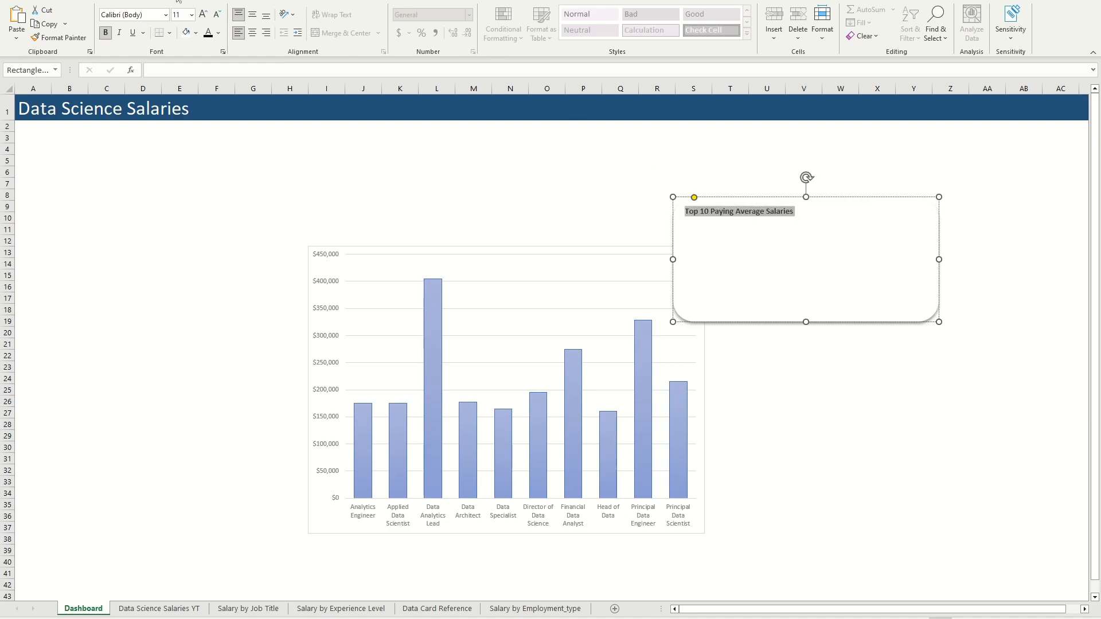
{"action": "left_click", "coordinate": [191, 15]}
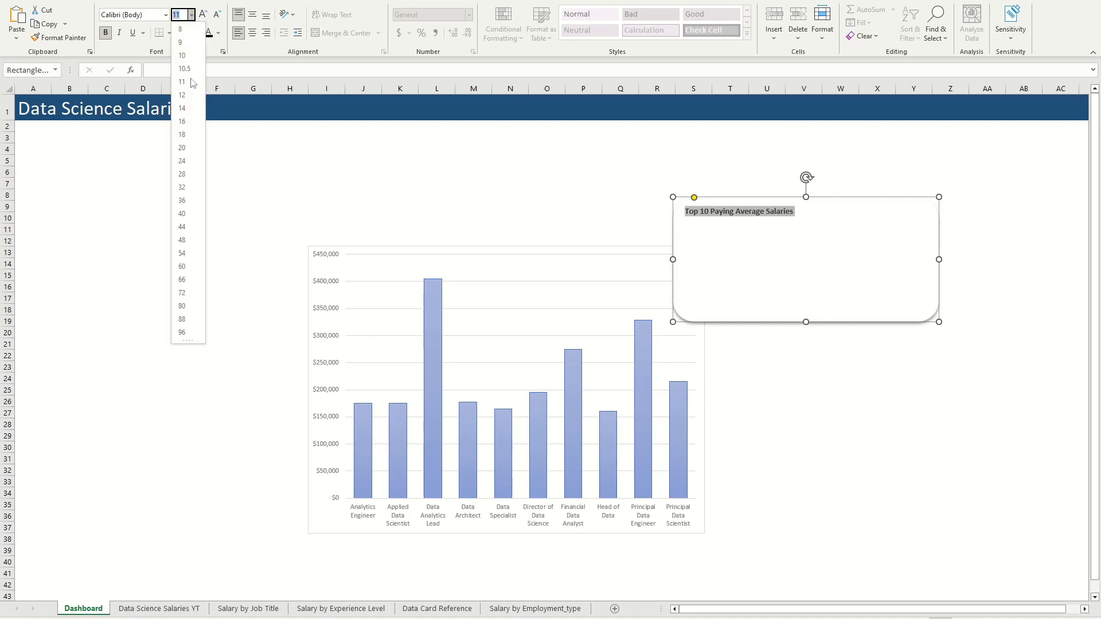
{"action": "left_click", "coordinate": [175, 122]}
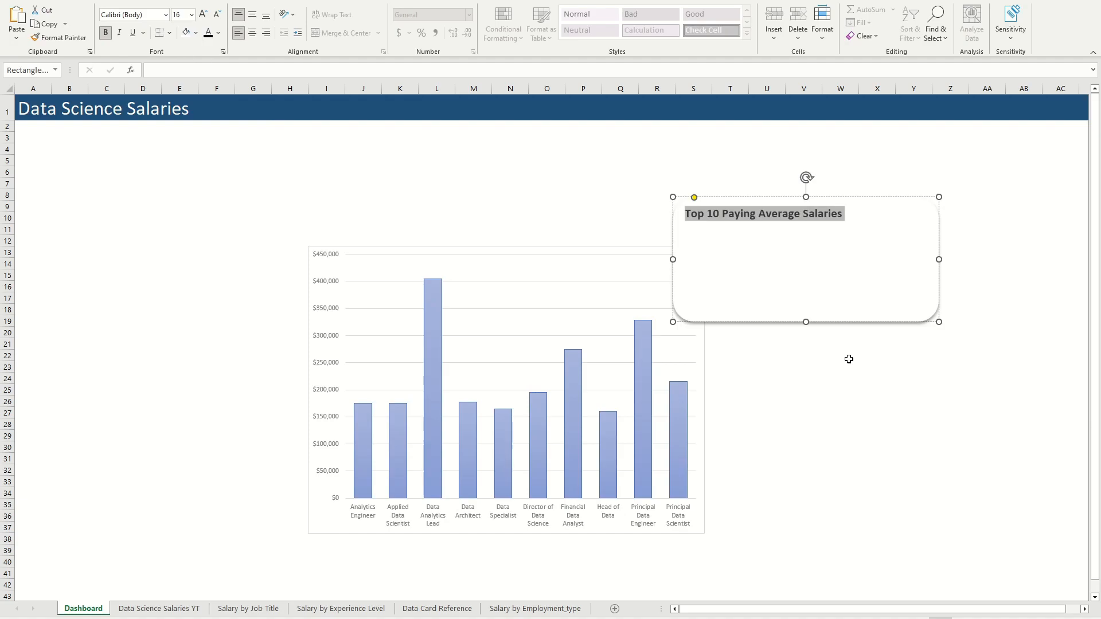
{"action": "left_click", "coordinate": [848, 358]}
Step: Enlarge the card to span about columns R to AB and place the chart, sized about 6.35 by 6.95 inches, below its title
{"action": "left_click_drag", "start_coordinate": [572, 248], "coordinate": [516, 195]}
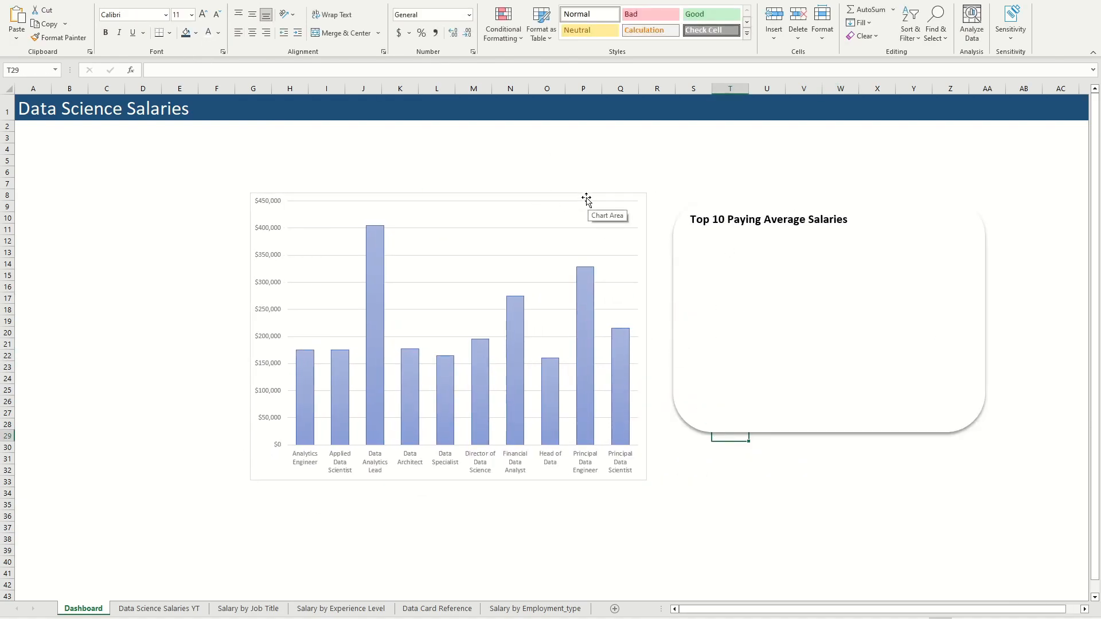
{"action": "left_click_drag", "start_coordinate": [828, 255], "coordinate": [789, 202]}
{"action": "left_click_drag", "start_coordinate": [489, 198], "coordinate": [349, 164]}
{"action": "left_click_drag", "start_coordinate": [504, 445], "coordinate": [543, 459]}
{"action": "left_click_drag", "start_coordinate": [347, 167], "coordinate": [502, 214]}
{"action": "left_click_drag", "start_coordinate": [952, 379], "coordinate": [1060, 580]}
{"action": "left_click_drag", "start_coordinate": [523, 209], "coordinate": [913, 210]}
{"action": "right_click", "coordinate": [913, 212]}
{"action": "left_click_drag", "start_coordinate": [1002, 217], "coordinate": [993, 199]}
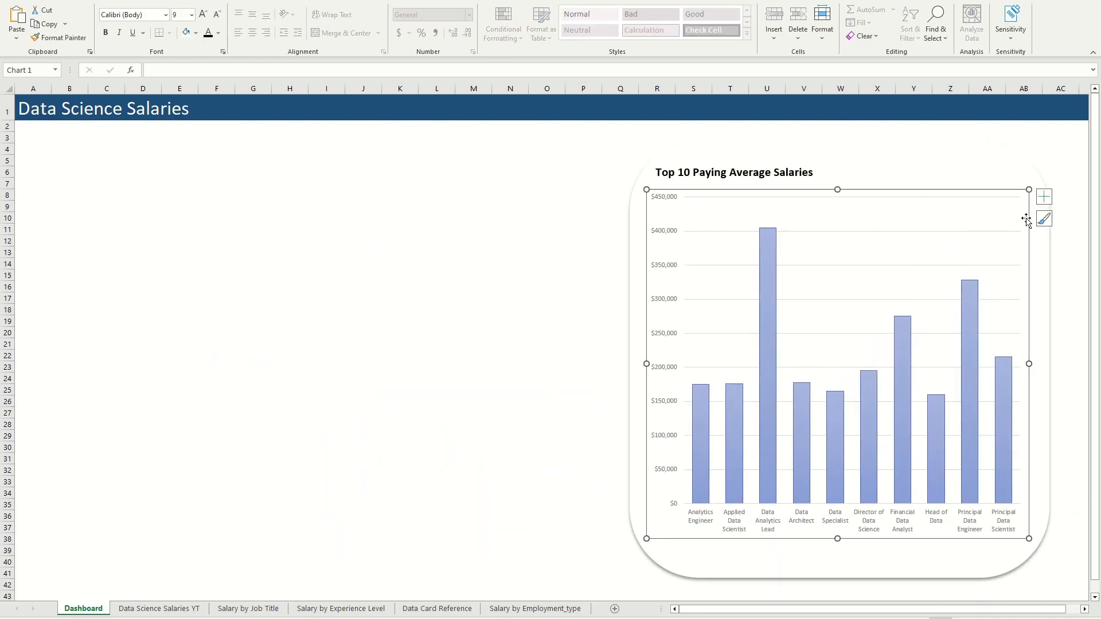
{"action": "left_click", "coordinate": [1065, 447]}
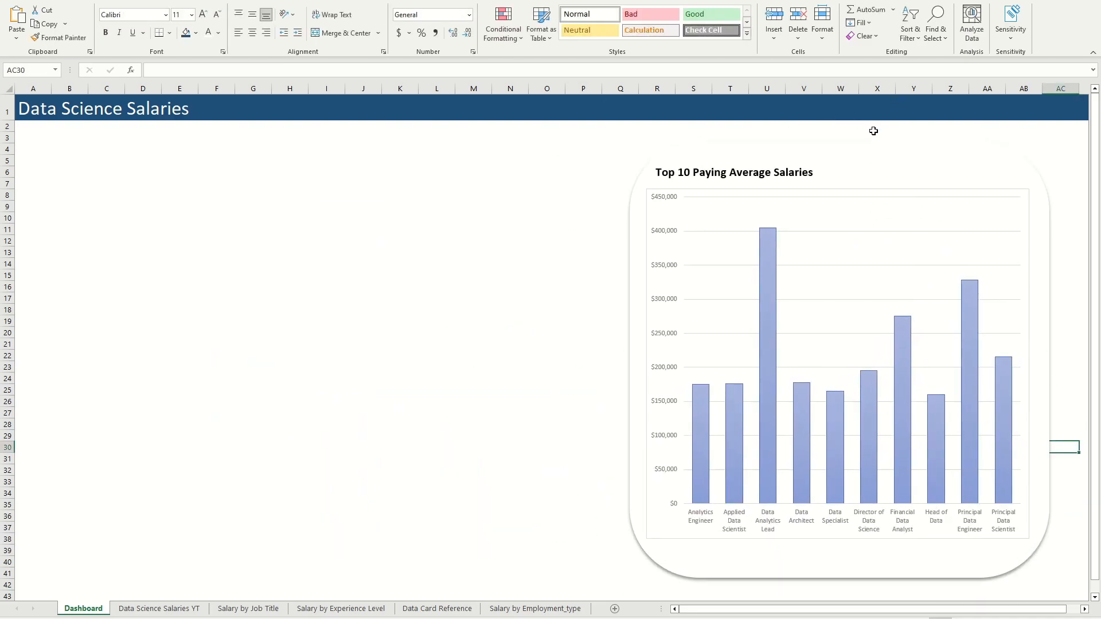
Step: Try to remove the border by setting the chart's plot area to No Outline
{"action": "left_click", "coordinate": [900, 199]}
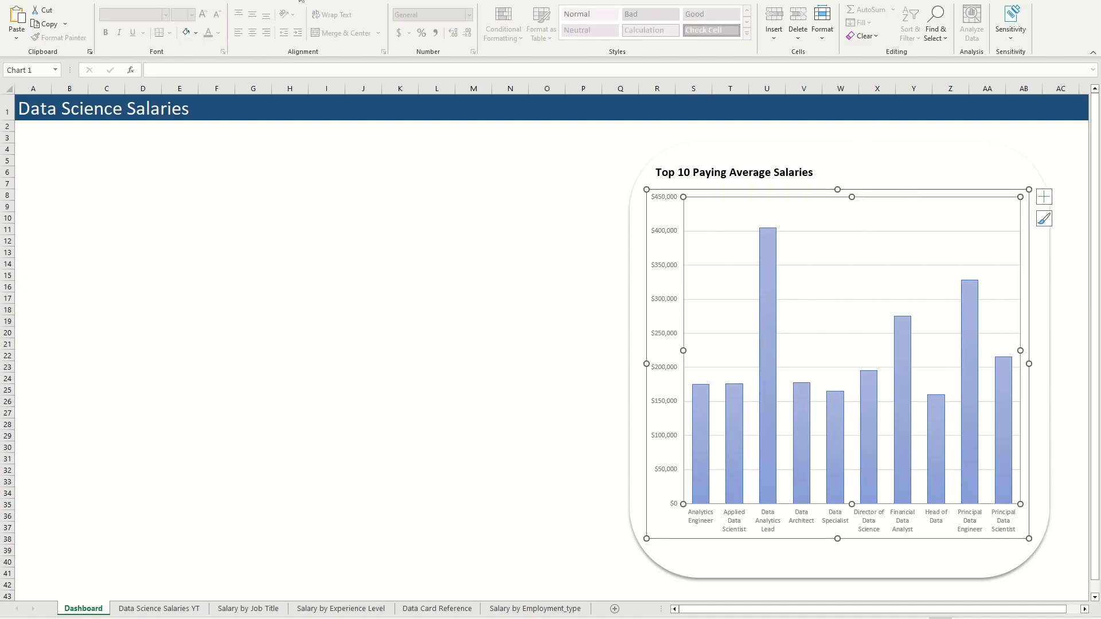
{"action": "left_click", "coordinate": [513, 1]}
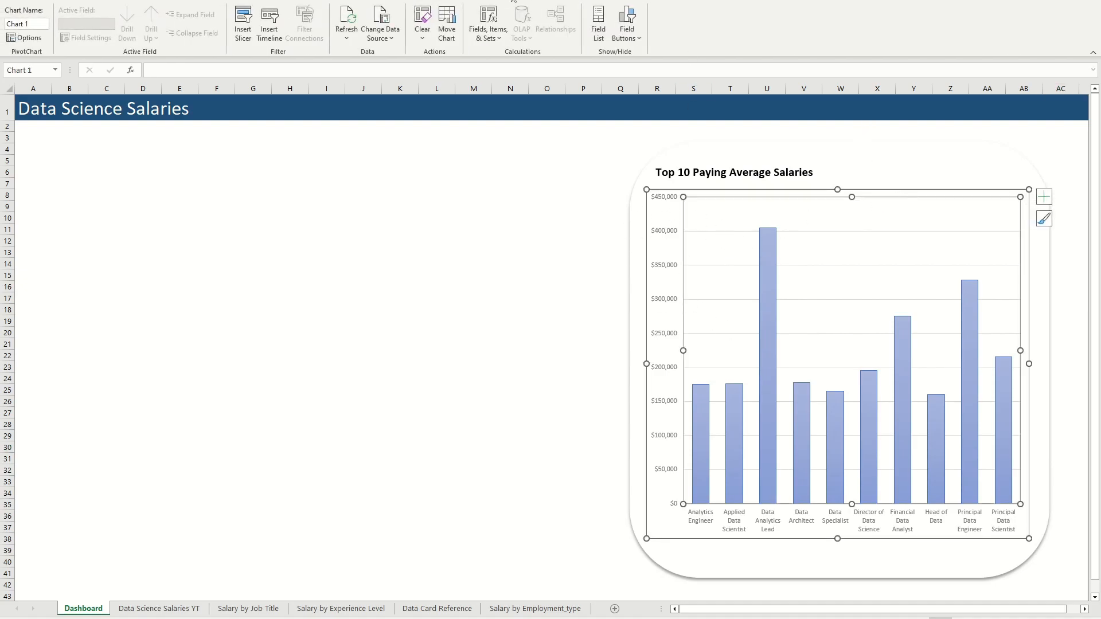
{"action": "left_click", "coordinate": [545, 2]}
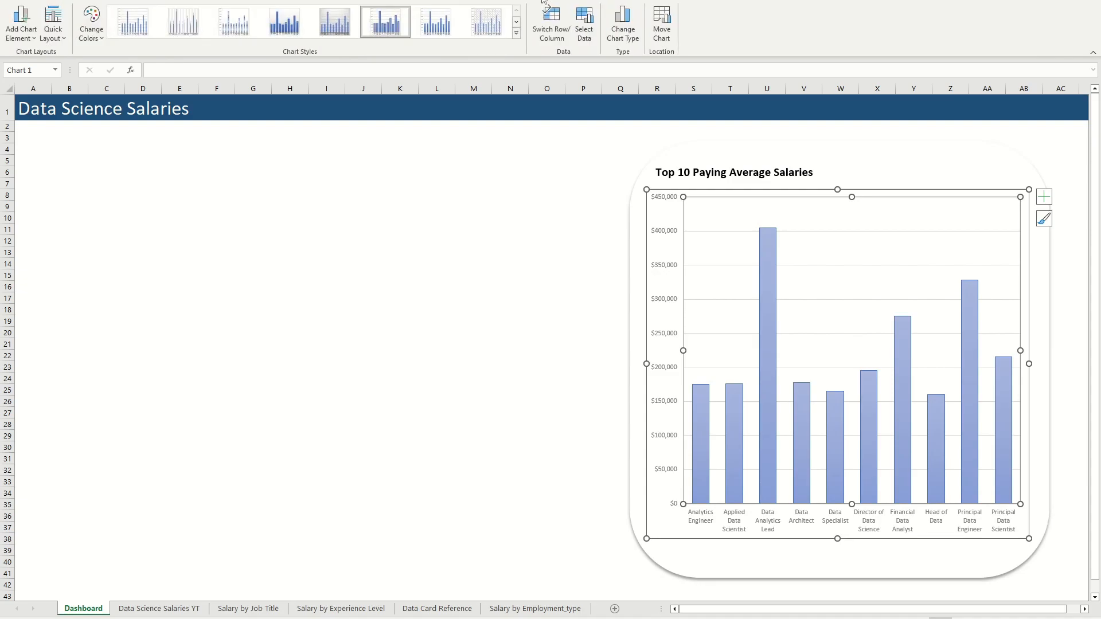
{"action": "left_click", "coordinate": [569, 1]}
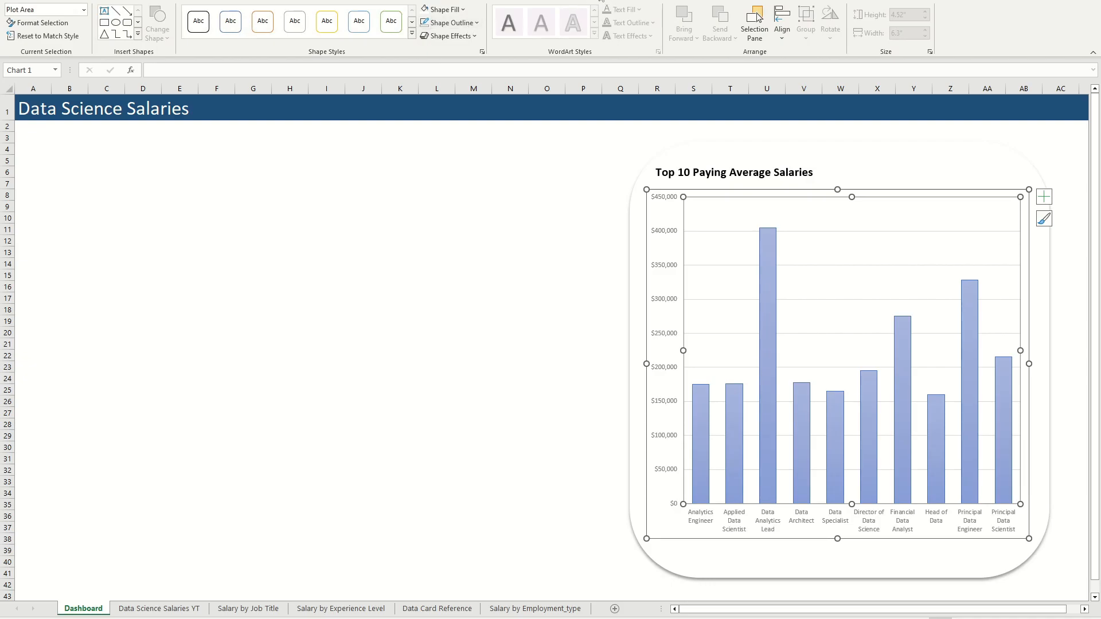
{"action": "left_click", "coordinate": [475, 23]}
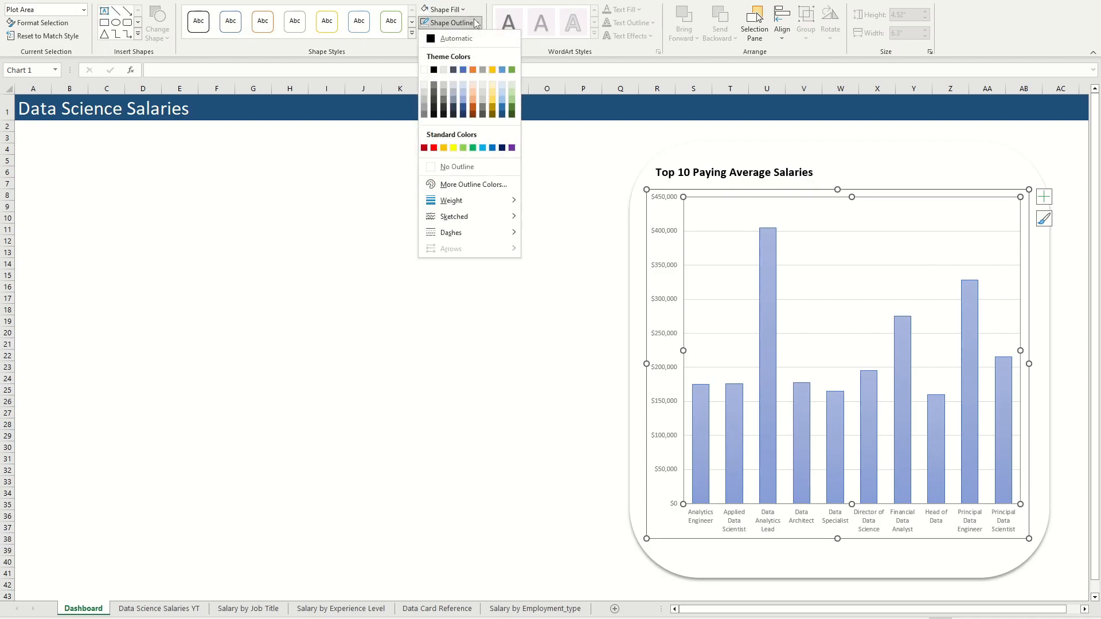
{"action": "left_click", "coordinate": [451, 163]}
{"action": "left_click", "coordinate": [543, 313]}
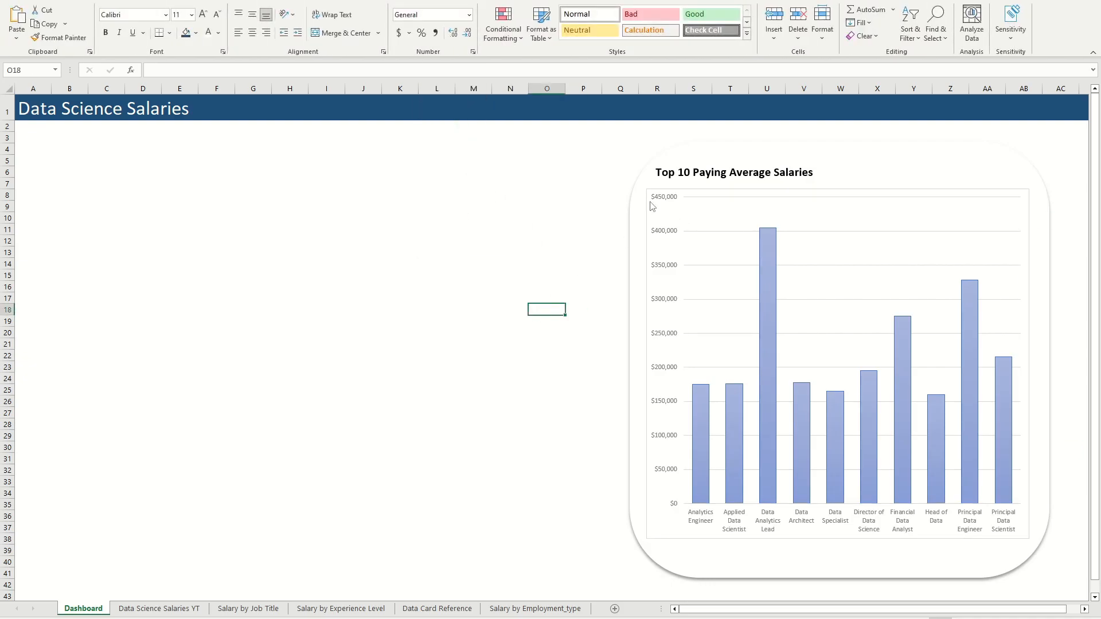
Step: Set the chart area of the Dashboard's column chart to No Outline
{"action": "left_click", "coordinate": [682, 194]}
{"action": "left_click", "coordinate": [475, 22]}
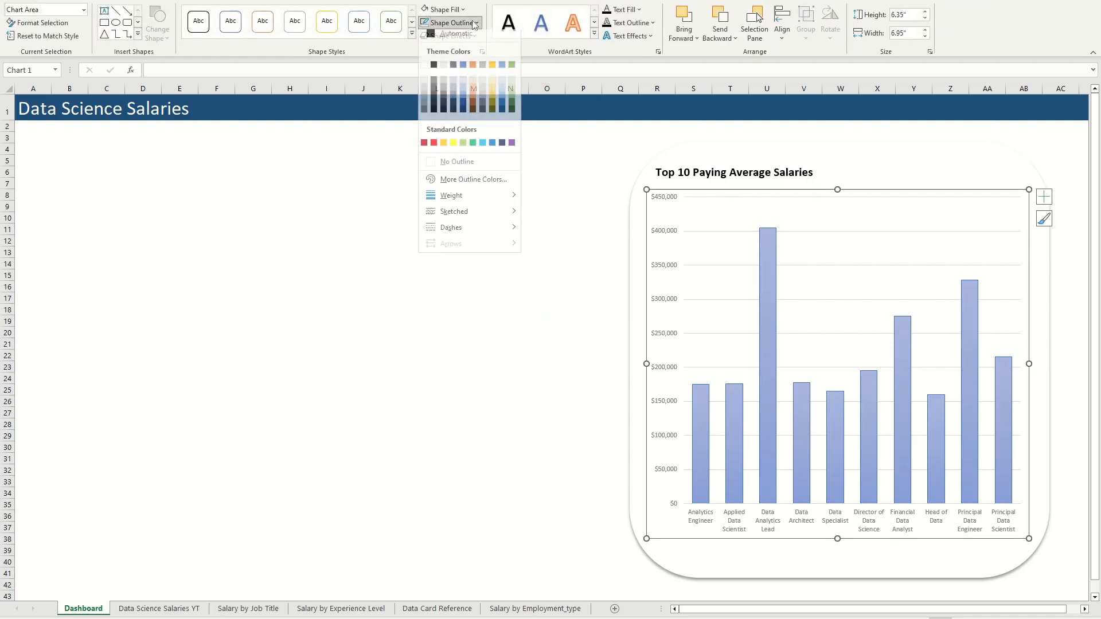
{"action": "left_click", "coordinate": [480, 167]}
{"action": "left_click", "coordinate": [546, 251]}
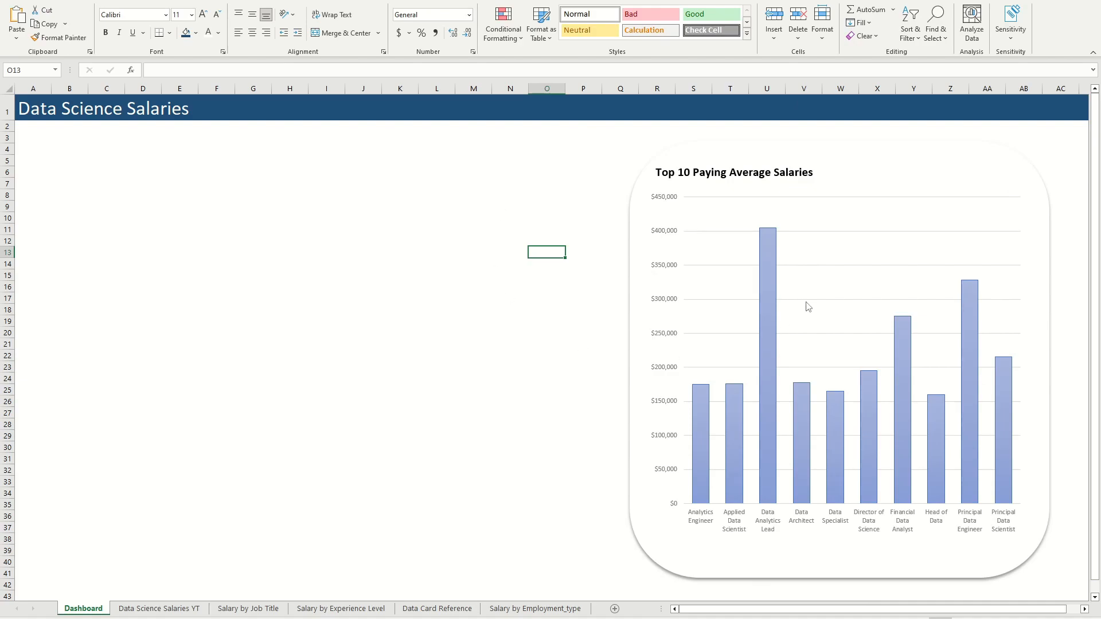
{"action": "left_click", "coordinate": [748, 192]}
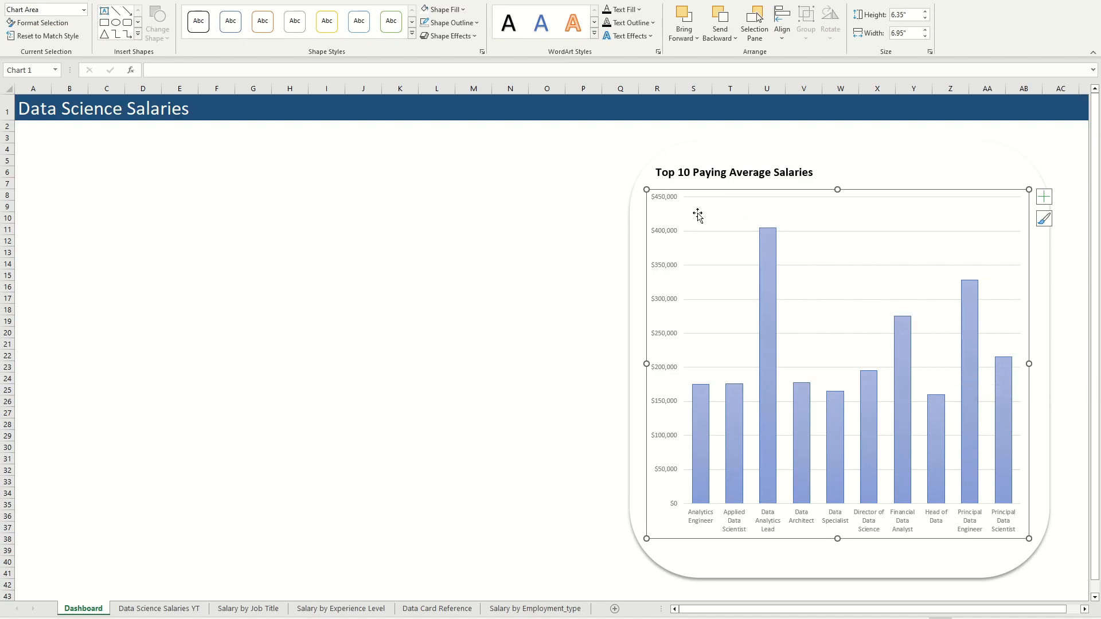
Step: Sort the Salary by Job Title PivotTable by average salary from largest to smallest and return to the Dashboard sheet
{"action": "left_click", "coordinate": [247, 609]}
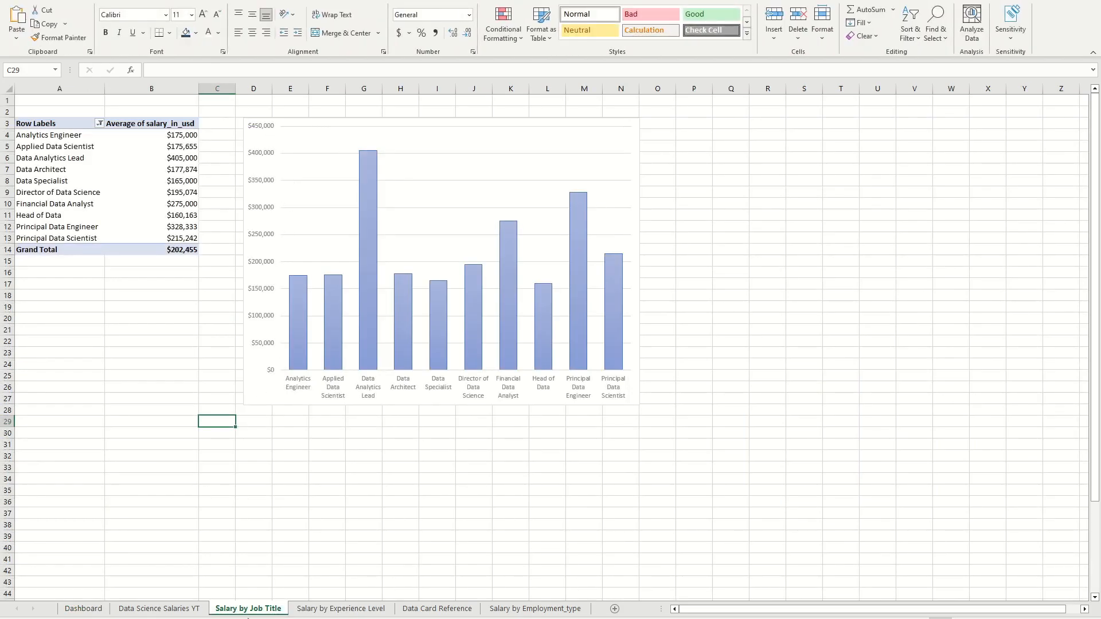
{"action": "left_click", "coordinate": [307, 147]}
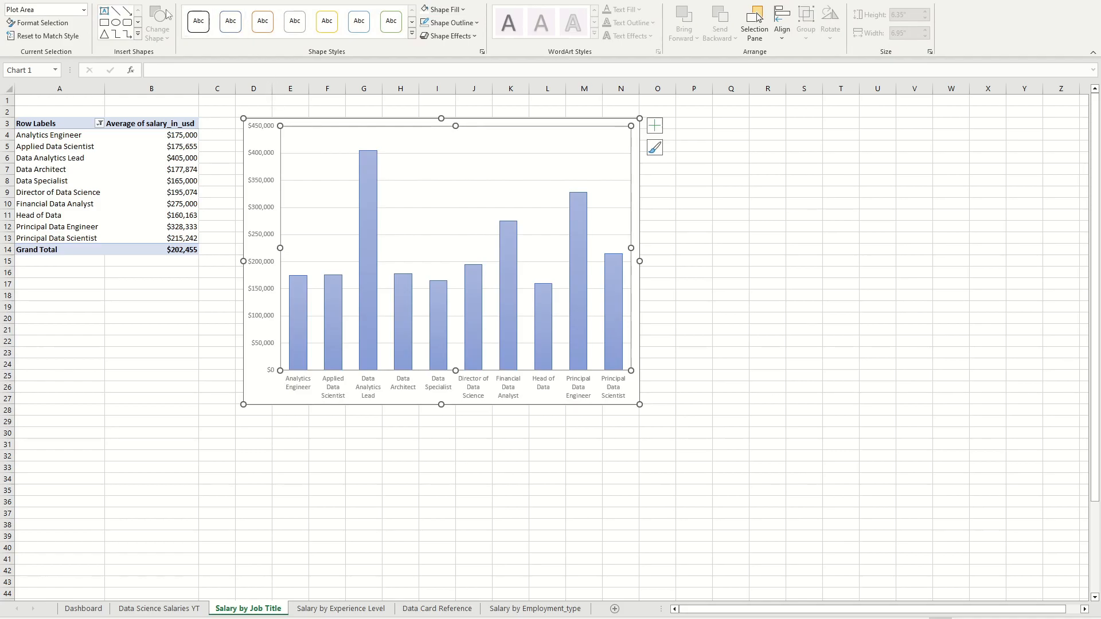
{"action": "left_click", "coordinate": [144, 146]}
{"action": "right_click", "coordinate": [144, 147]}
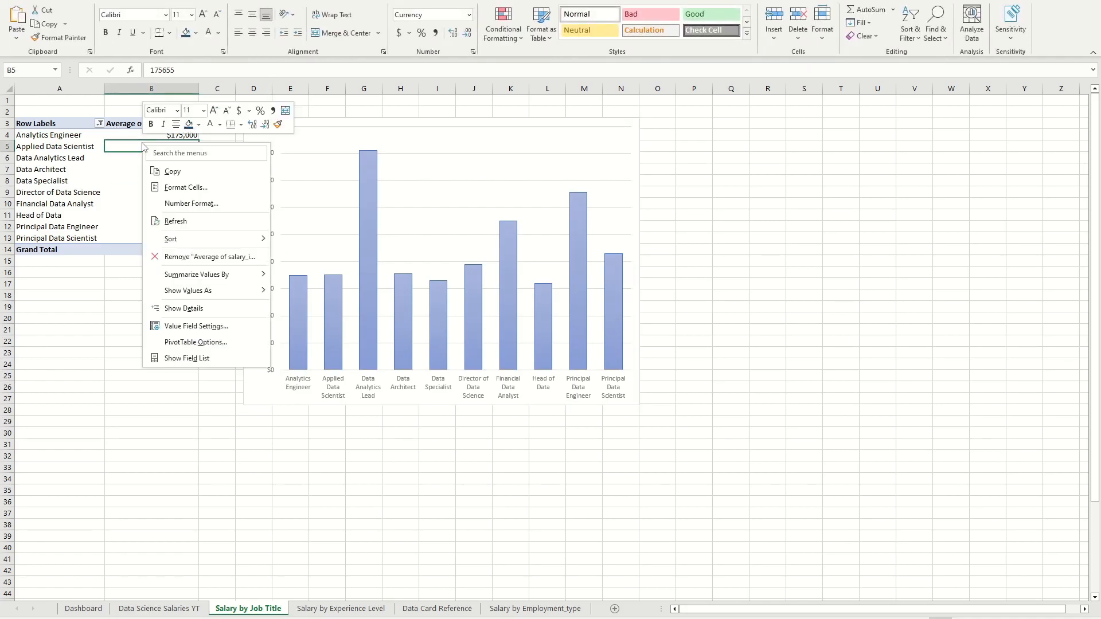
{"action": "mouse_move", "coordinate": [222, 241]}
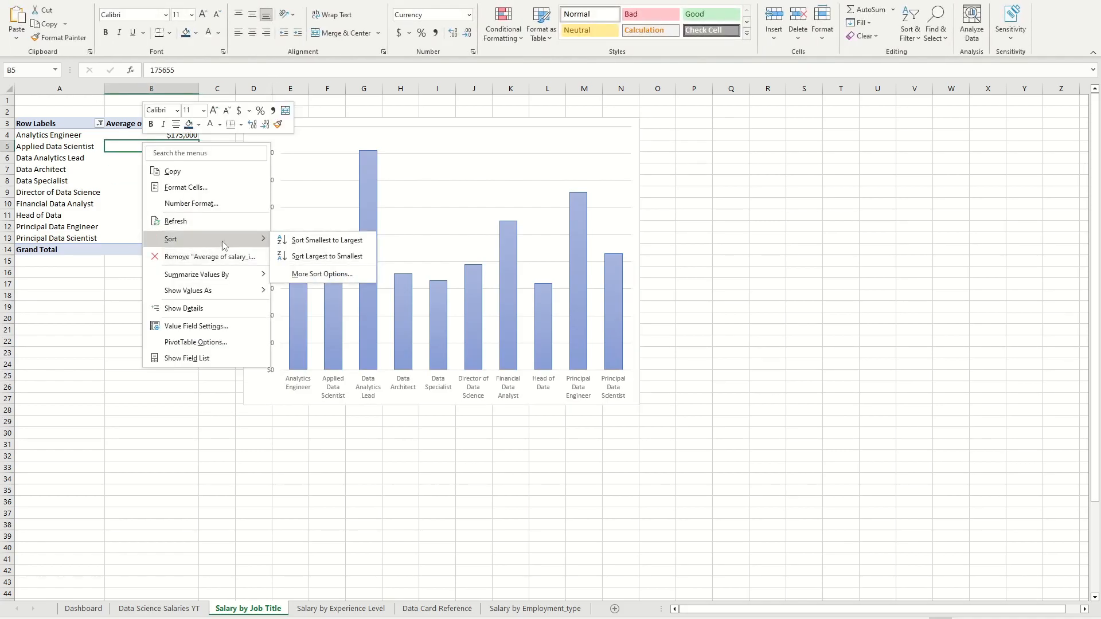
{"action": "left_click", "coordinate": [339, 259]}
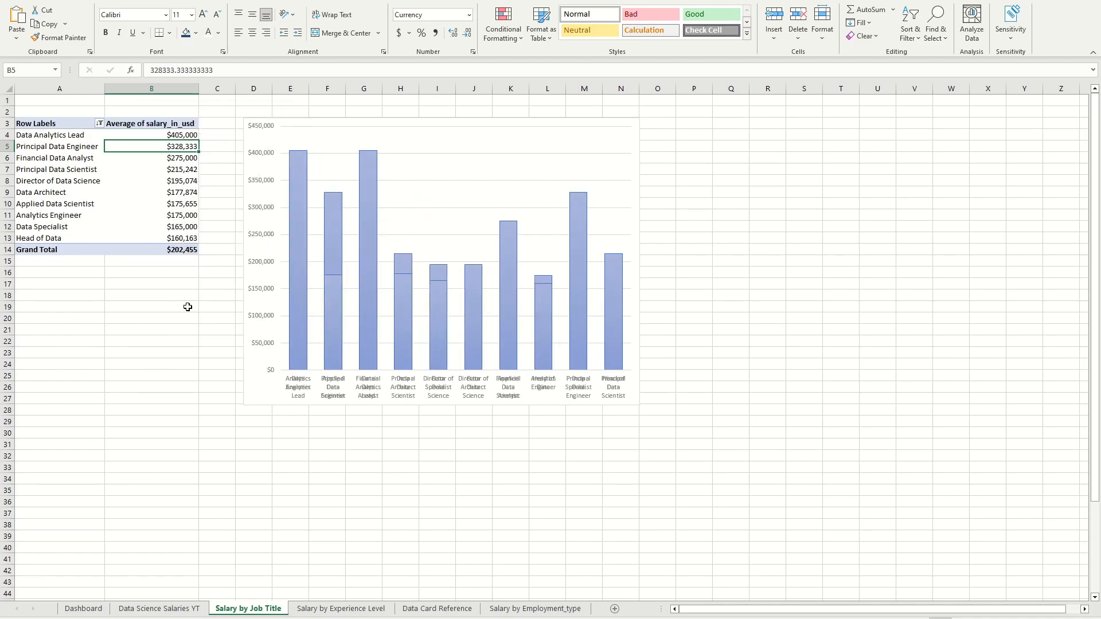
{"action": "left_click", "coordinate": [188, 307]}
{"action": "left_click", "coordinate": [93, 610]}
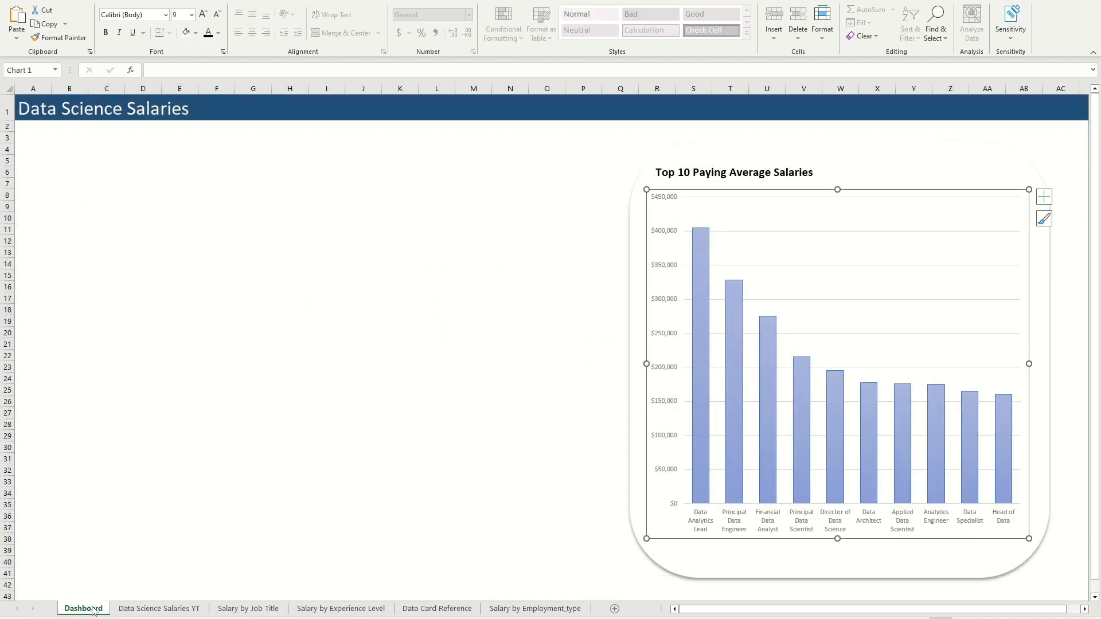
Step: Group the column chart with its Top 10 Paying Average Salaries card and move the group to about columns O to Z
{"action": "key", "text": "Escape"}
{"action": "left_click", "coordinate": [680, 201]}
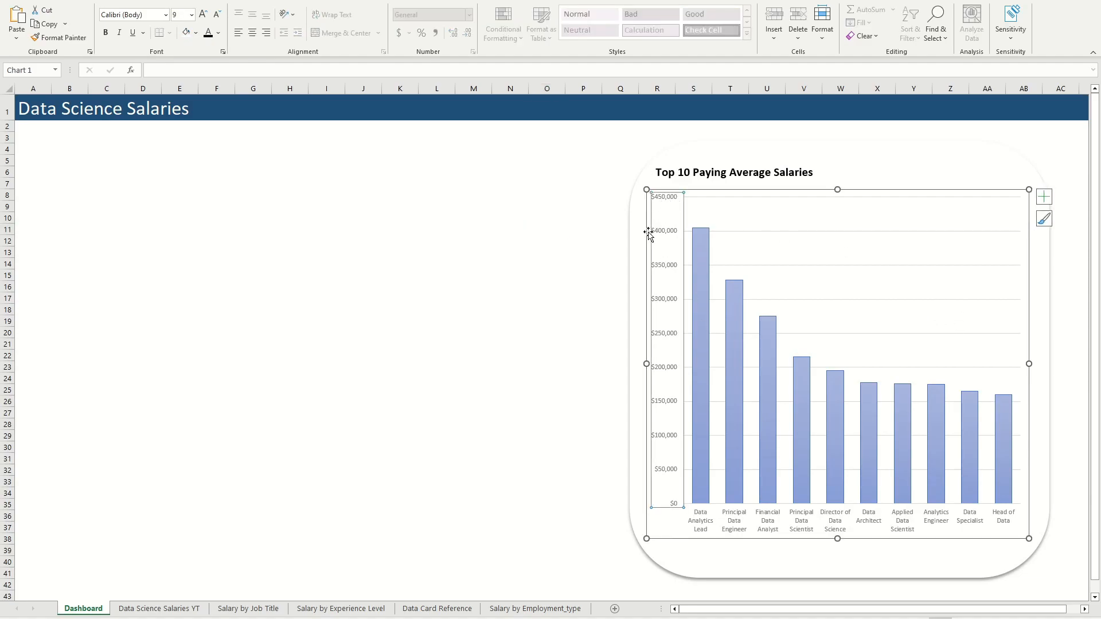
{"action": "left_click", "coordinate": [636, 217]}
{"action": "left_click", "coordinate": [571, 206]}
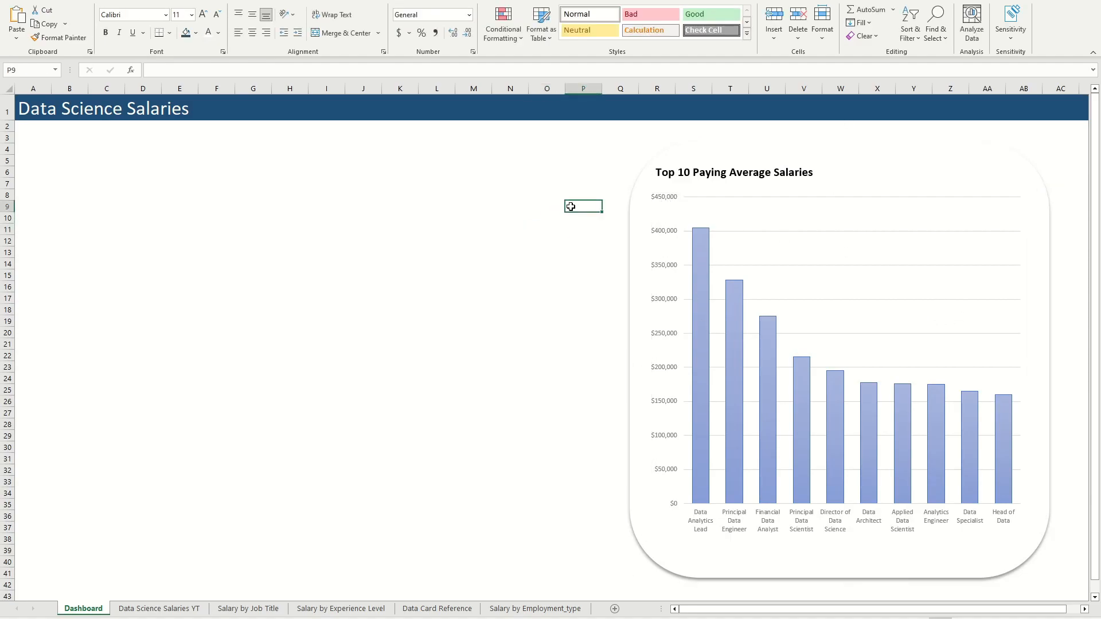
{"action": "left_click", "coordinate": [704, 203]}
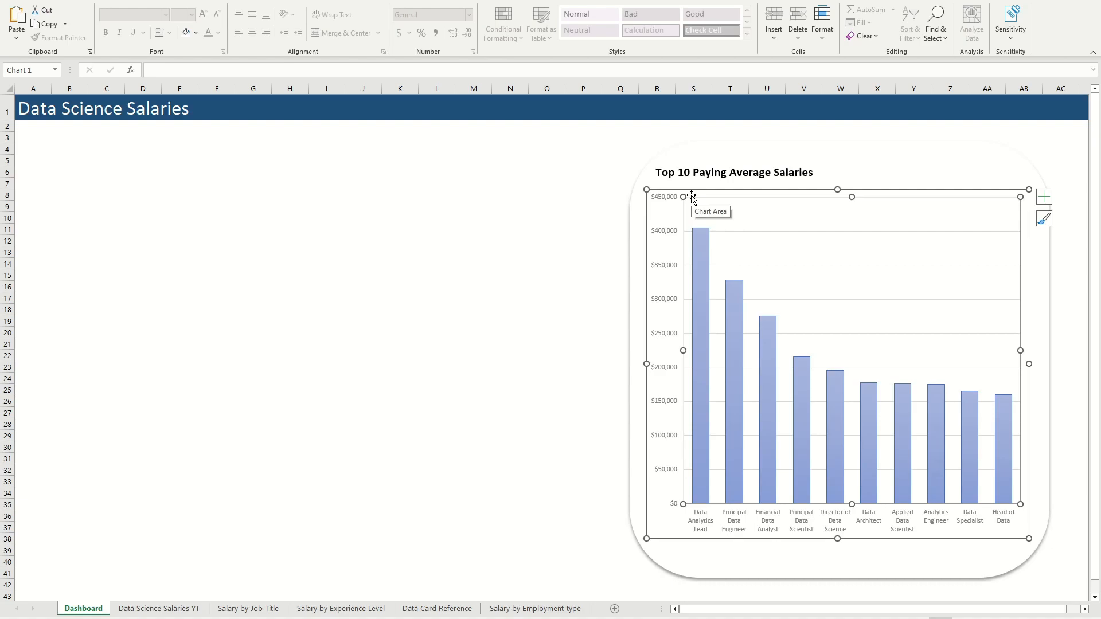
{"action": "left_click", "coordinate": [796, 151]}
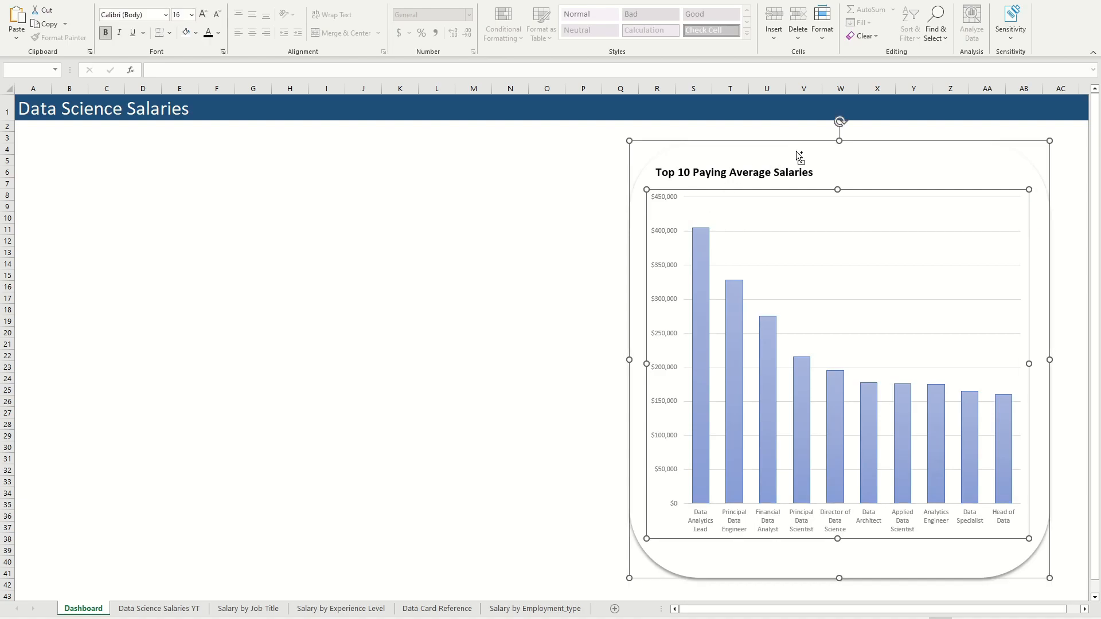
{"action": "right_click", "coordinate": [795, 150]}
{"action": "mouse_move", "coordinate": [918, 253]}
{"action": "left_click", "coordinate": [951, 252]}
{"action": "left_click_drag", "start_coordinate": [850, 149], "coordinate": [765, 162]}
Step: Center the Top 10 Paying Average Salaries title across its card
{"action": "left_click", "coordinate": [706, 166]}
{"action": "left_click", "coordinate": [706, 166]}
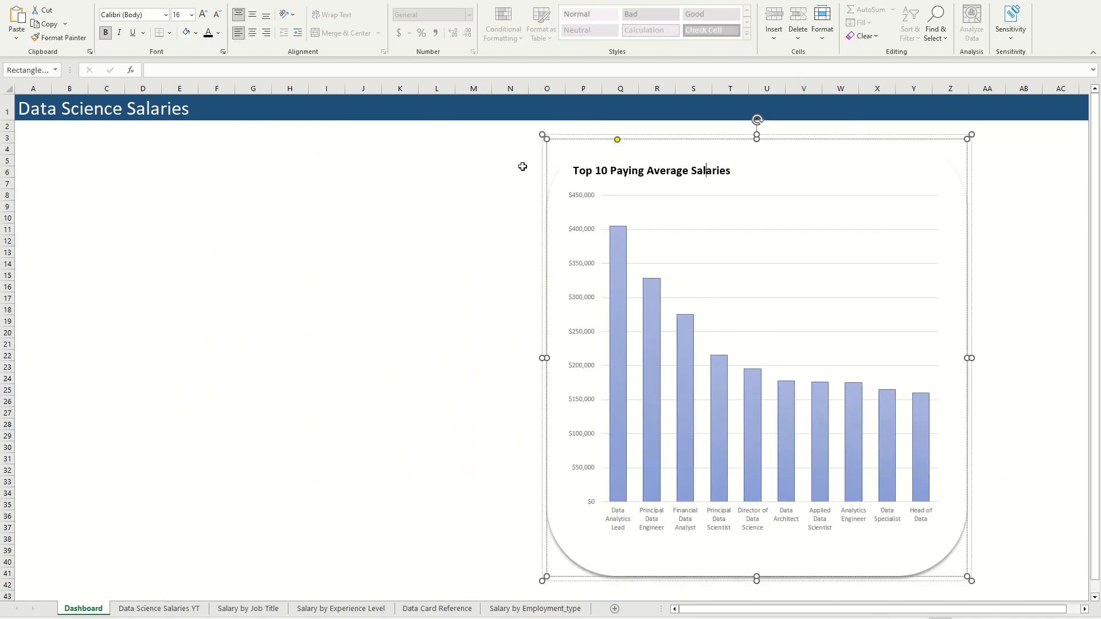
{"action": "triple_click", "coordinate": [576, 172]}
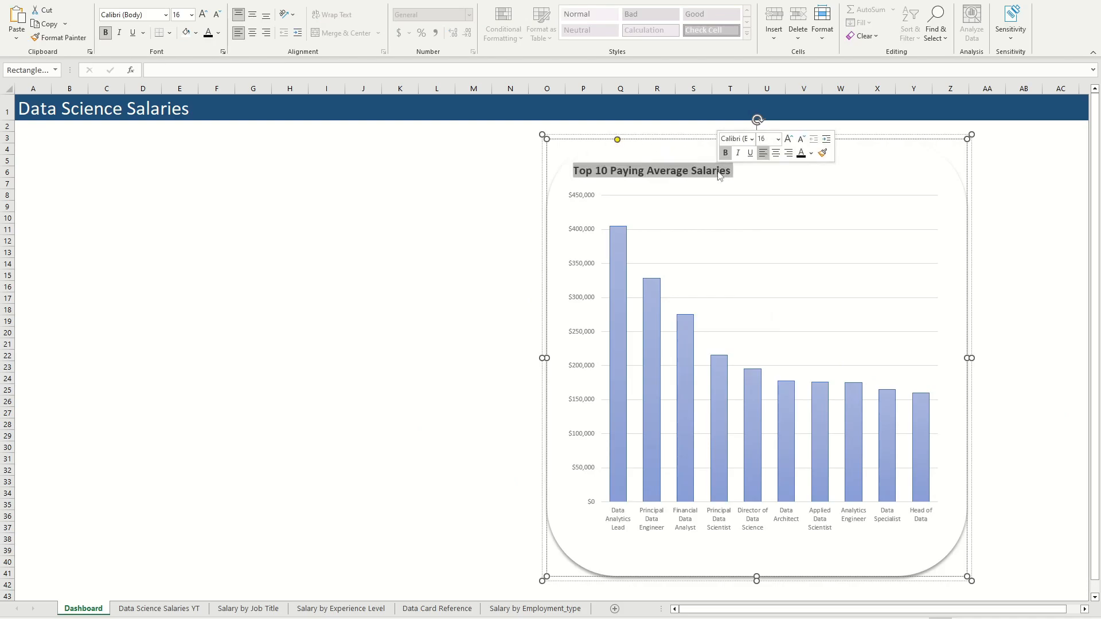
{"action": "key", "text": "ctrl+e"}
{"action": "left_click", "coordinate": [474, 184]}
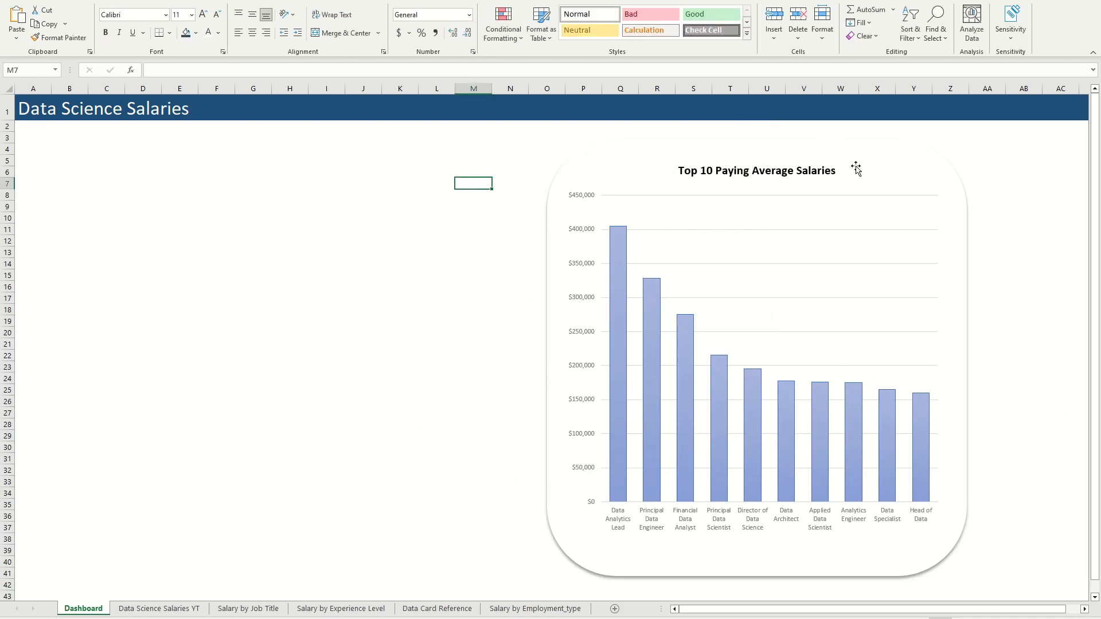
Step: Shrink the grouped column chart card slightly and reposition it over about columns O to Z, rows 7 to 42
{"action": "left_click", "coordinate": [864, 145]}
{"action": "left_click_drag", "start_coordinate": [971, 581], "coordinate": [952, 543]}
{"action": "left_click_drag", "start_coordinate": [887, 165], "coordinate": [875, 206]}
{"action": "left_click", "coordinate": [460, 319]}
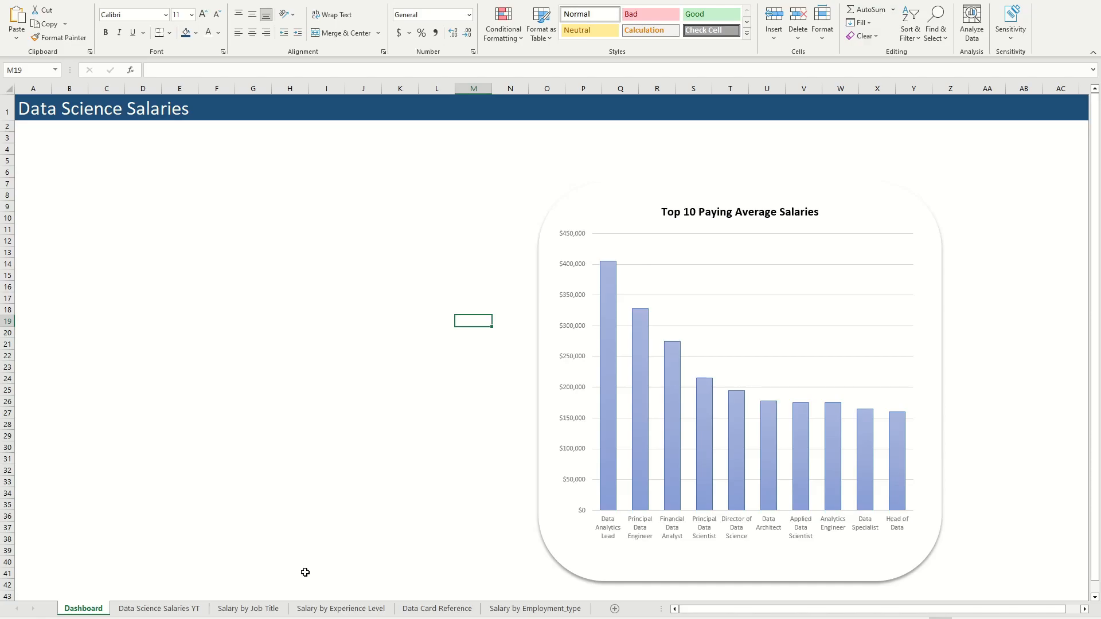
Step: On the Salary by Experience Level sheet, hide the doughnut chart's field buttons and delete its Total title
{"action": "left_click", "coordinate": [319, 611]}
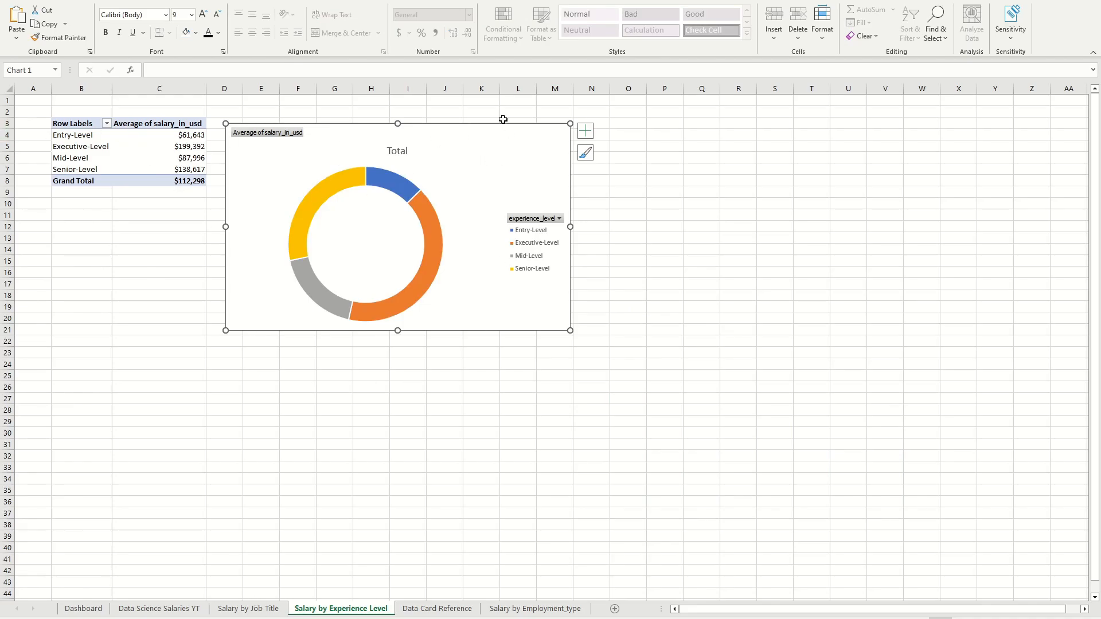
{"action": "left_click_drag", "start_coordinate": [476, 130], "coordinate": [511, 184]}
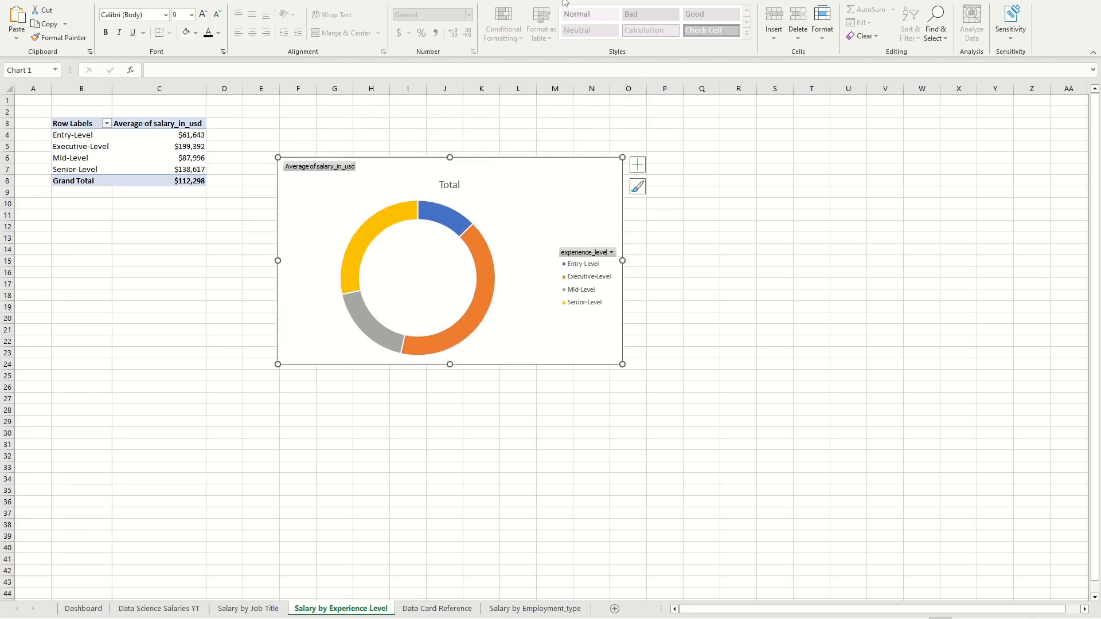
{"action": "left_click", "coordinate": [594, 3]}
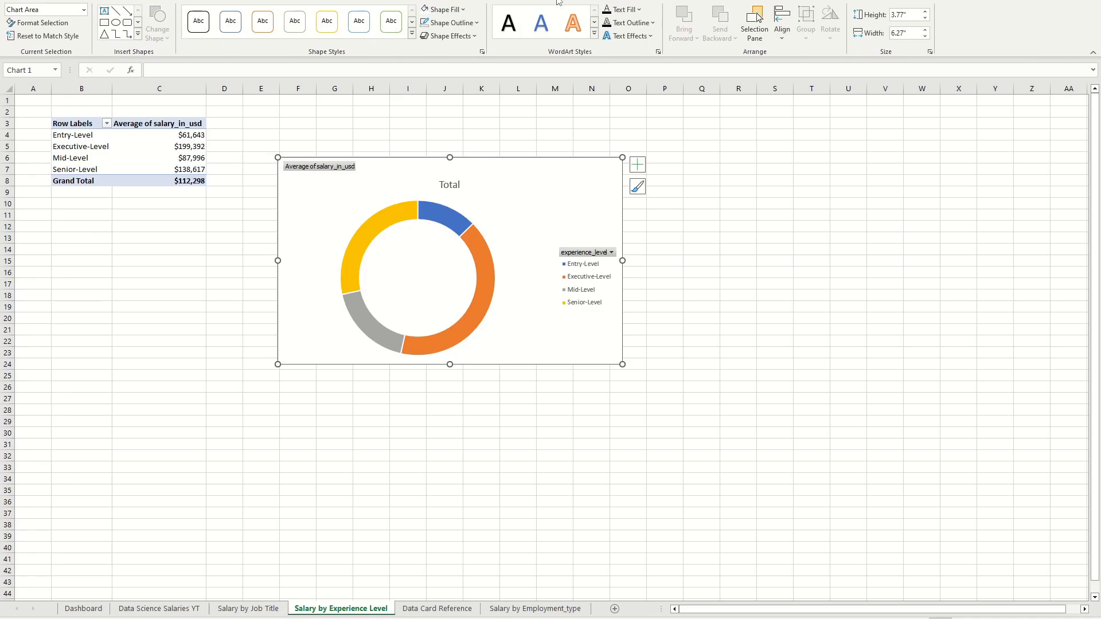
{"action": "left_click", "coordinate": [501, 2]}
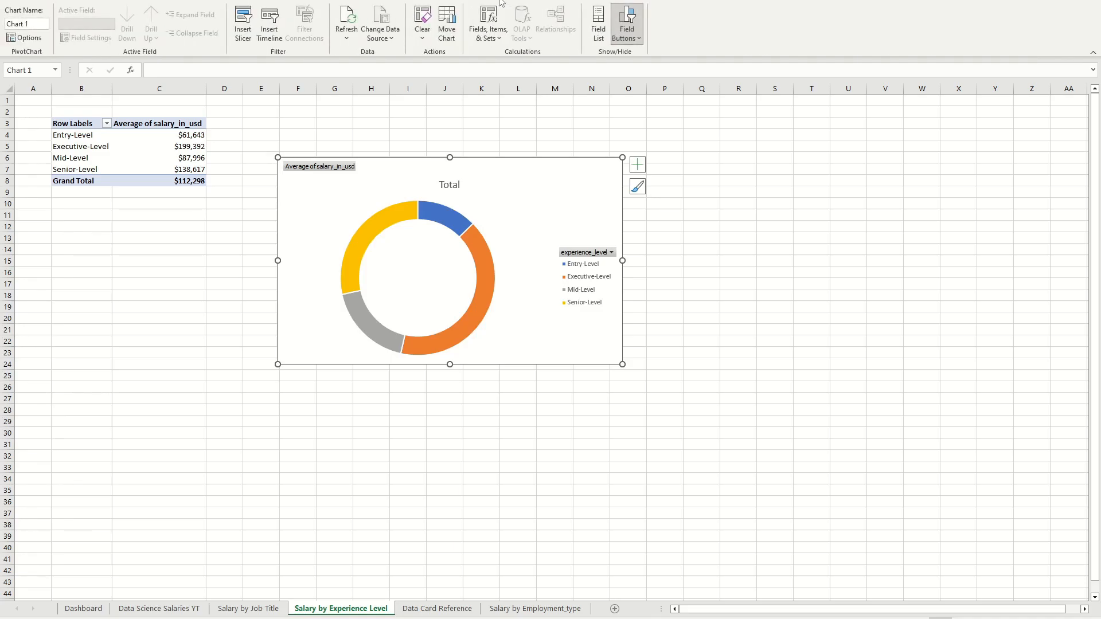
{"action": "left_click", "coordinate": [617, 15]}
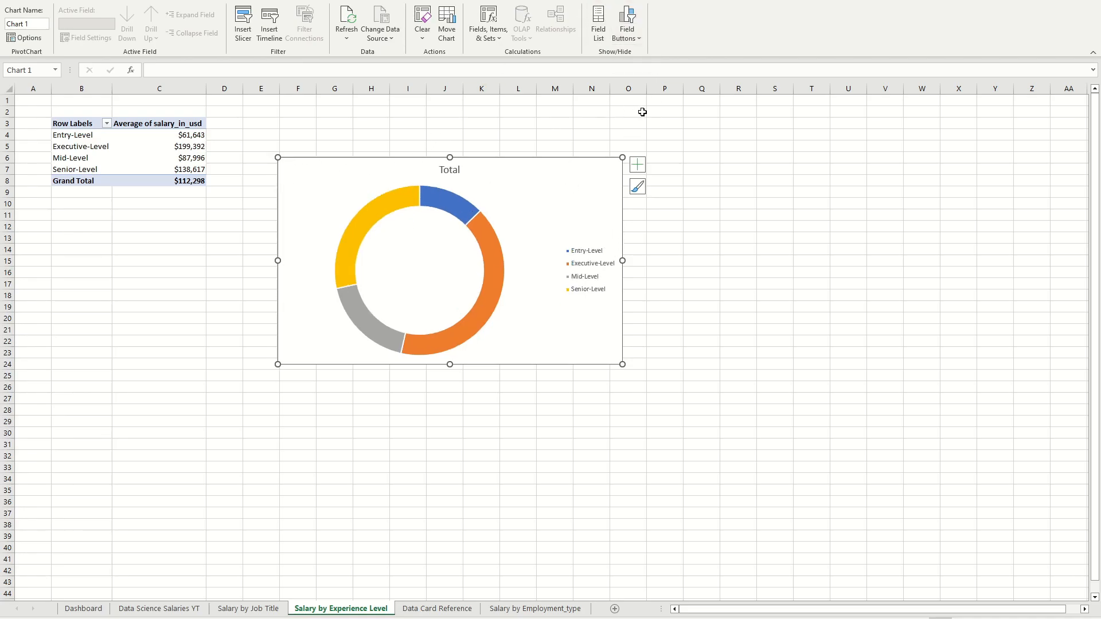
{"action": "left_click", "coordinate": [455, 172]}
{"action": "key", "text": "Delete"}
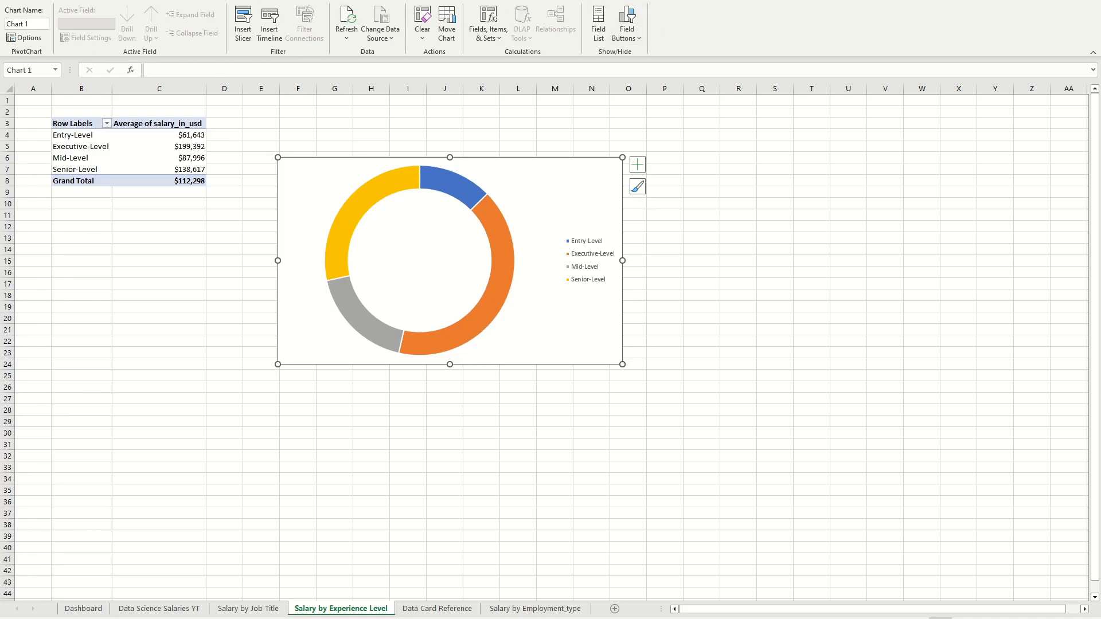
Step: Add Data Callout labels to the doughnut chart and enlarge it to reach about column P, row 28
{"action": "left_click", "coordinate": [553, 0]}
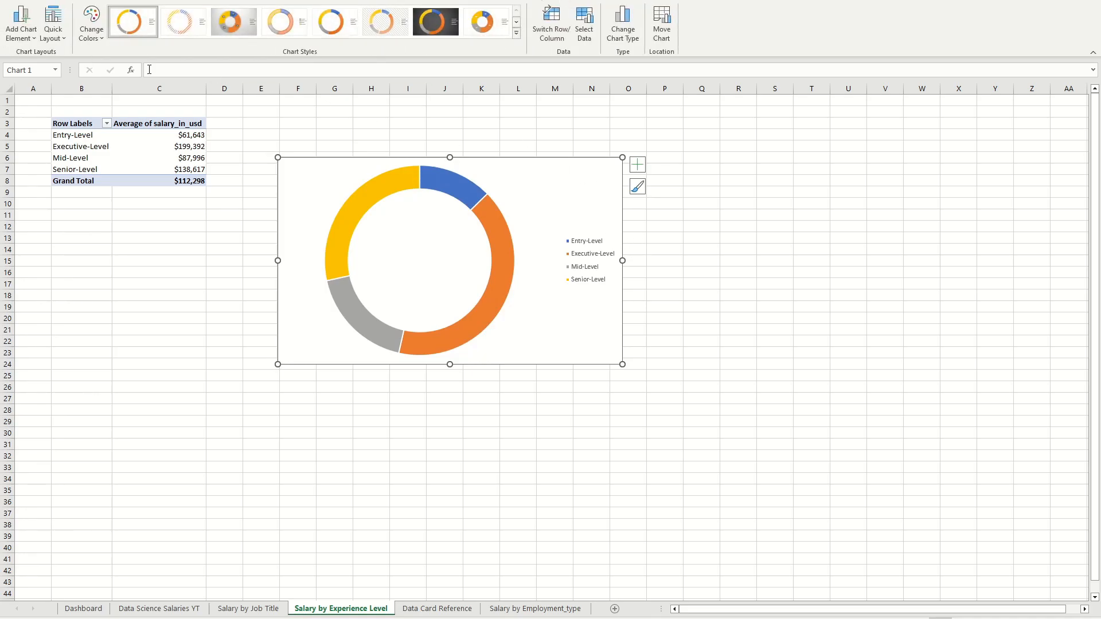
{"action": "left_click", "coordinate": [21, 26]}
{"action": "mouse_move", "coordinate": [58, 71]}
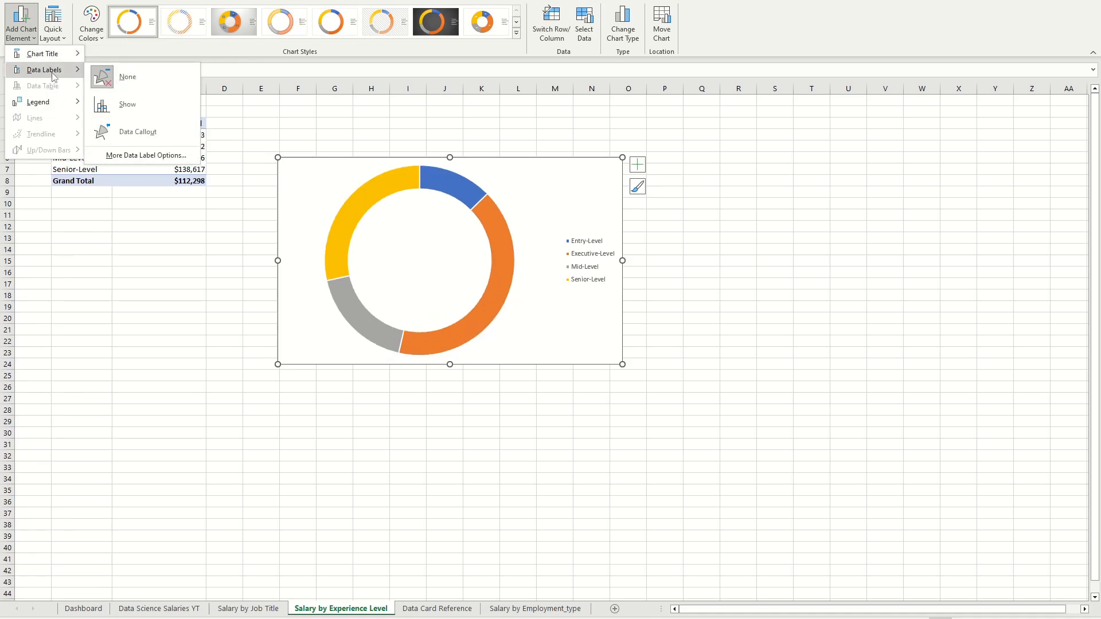
{"action": "left_click", "coordinate": [144, 142]}
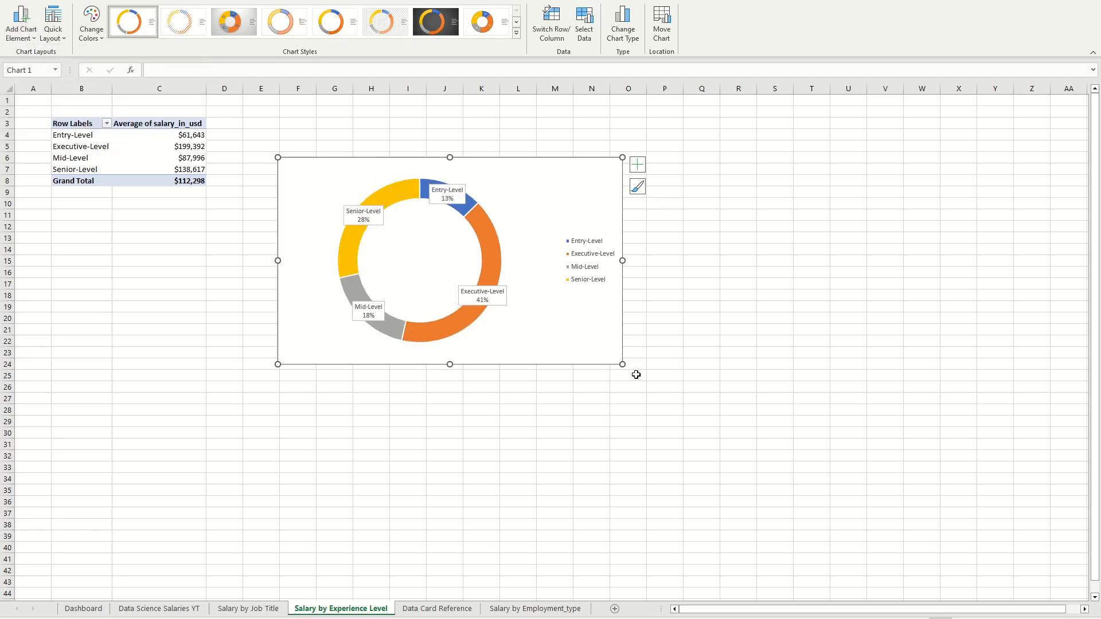
{"action": "left_click_drag", "start_coordinate": [622, 363], "coordinate": [666, 417]}
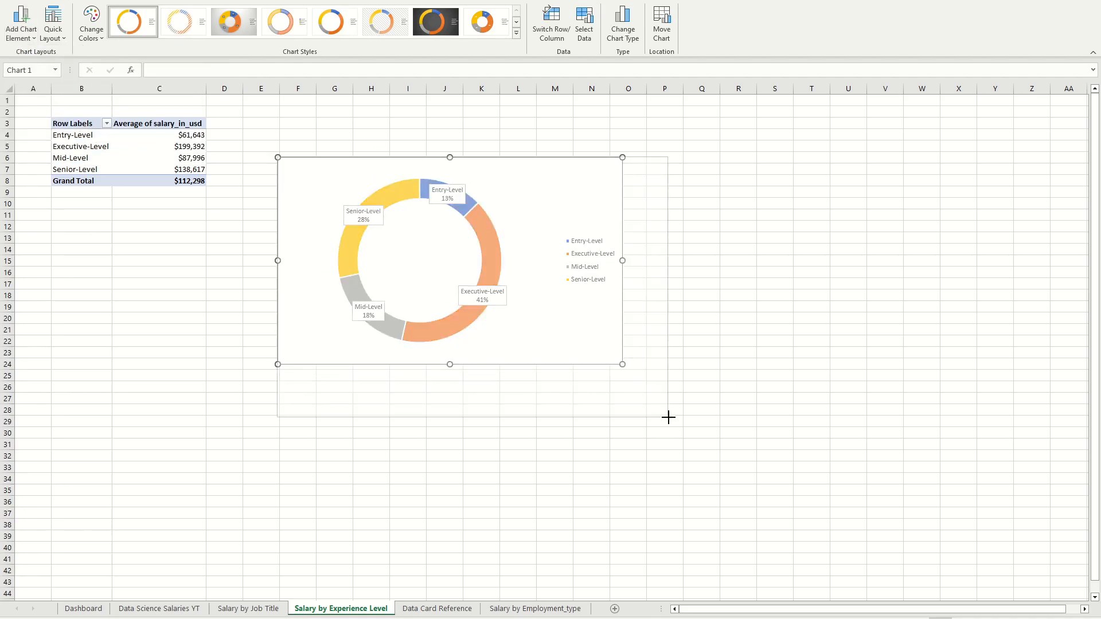
Step: Apply chart Style 8 to the experience level doughnut chart
{"action": "left_click", "coordinate": [516, 34]}
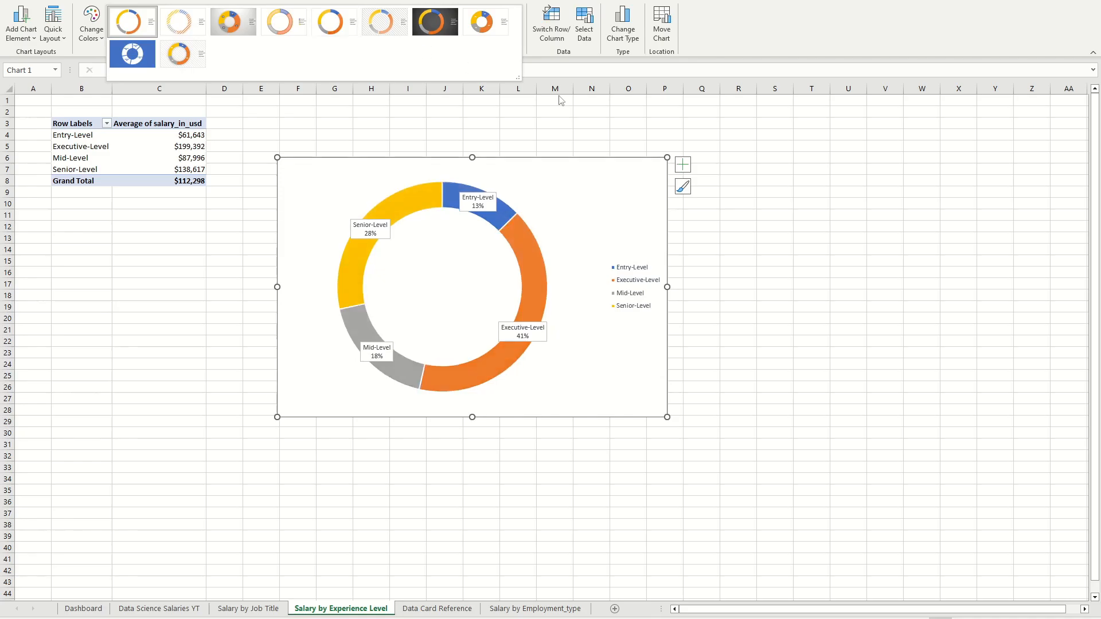
{"action": "left_click", "coordinate": [762, 173]}
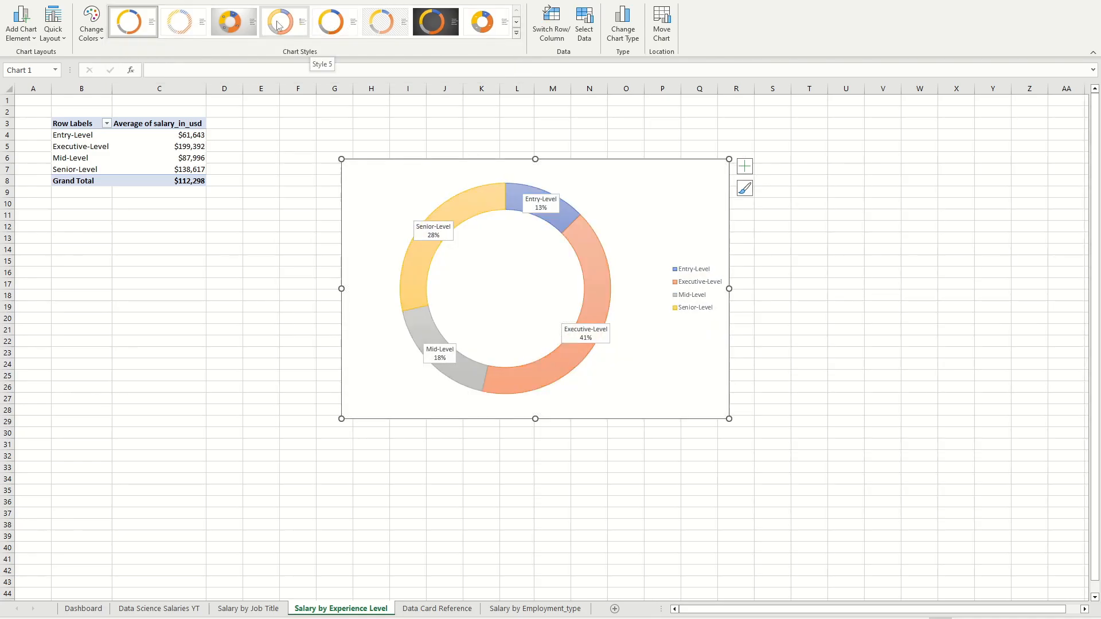
{"action": "left_click", "coordinate": [491, 30]}
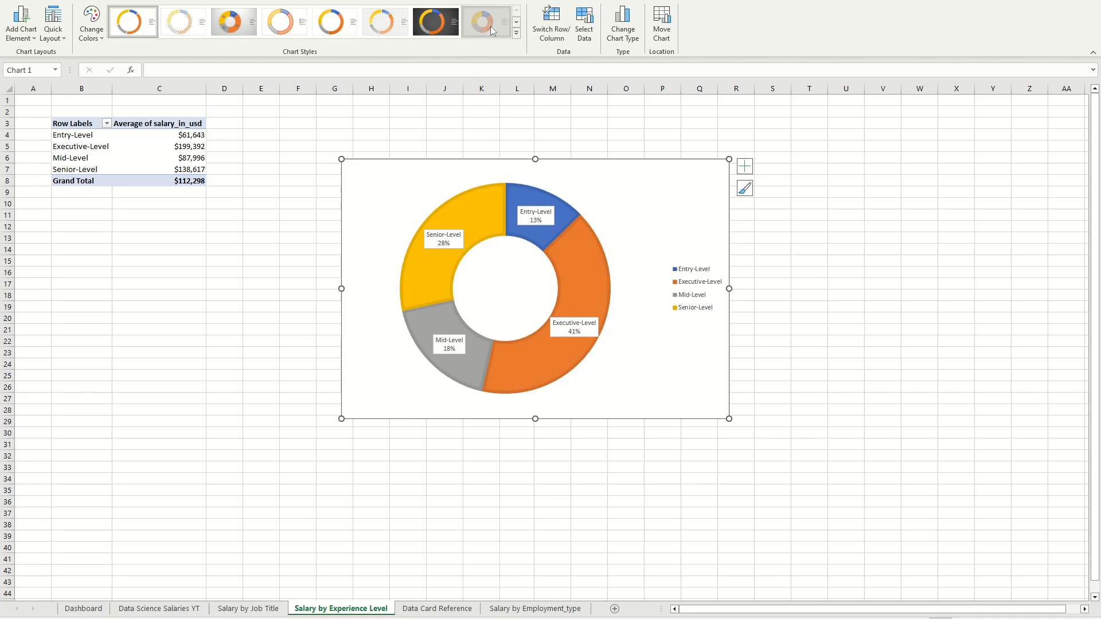
{"action": "left_click", "coordinate": [806, 237]}
Step: Copy the doughnut chart to the Dashboard sheet, narrow it slightly and place it over about columns C to M, rows 15 to 37
{"action": "left_click", "coordinate": [667, 207]}
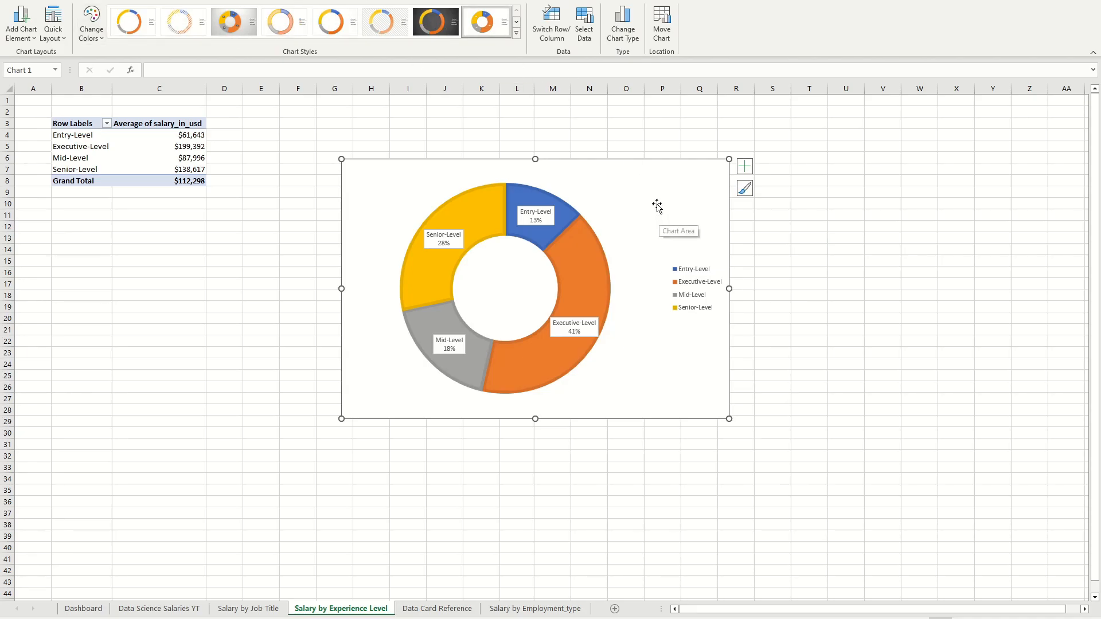
{"action": "left_click", "coordinate": [882, 307]}
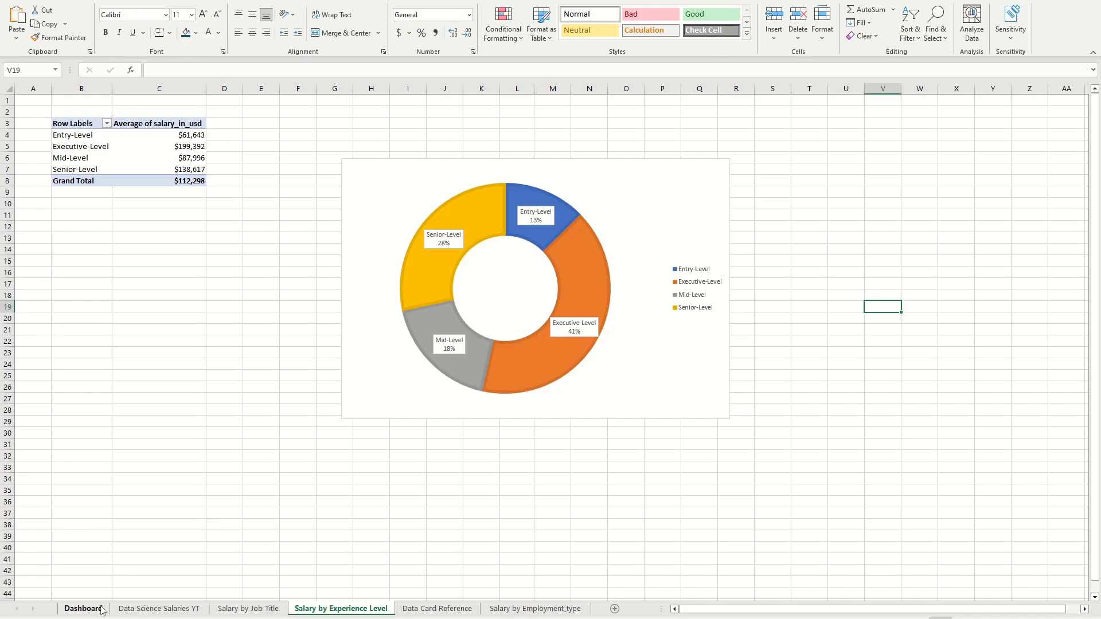
{"action": "left_click", "coordinate": [83, 609]}
{"action": "left_click", "coordinate": [267, 379]}
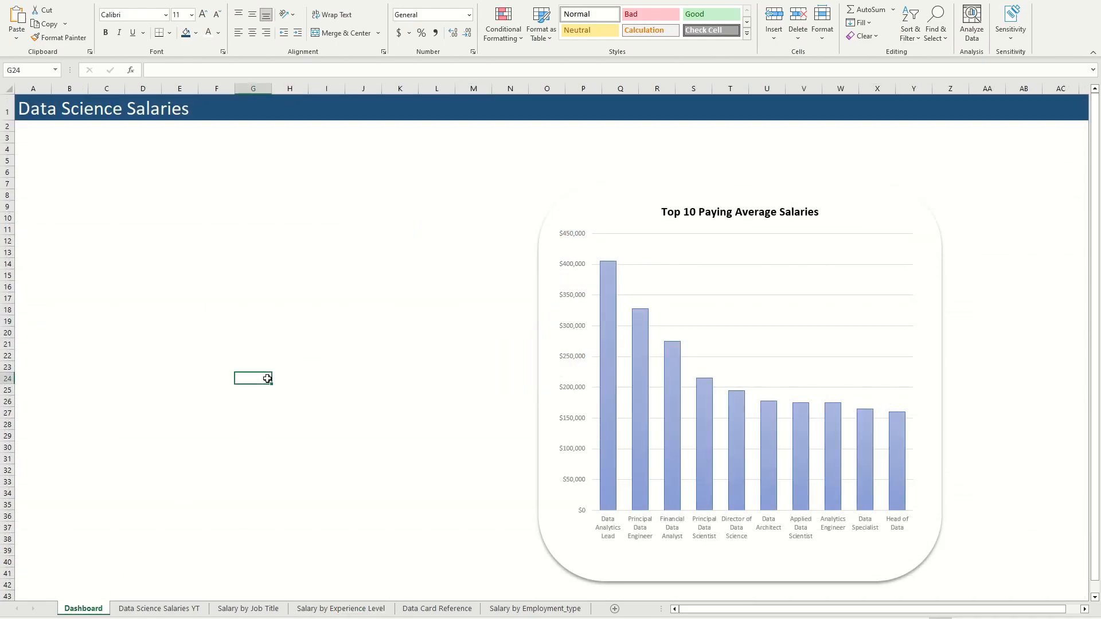
{"action": "key", "text": "ctrl+v"}
{"action": "left_click_drag", "start_coordinate": [543, 388], "coordinate": [369, 229]}
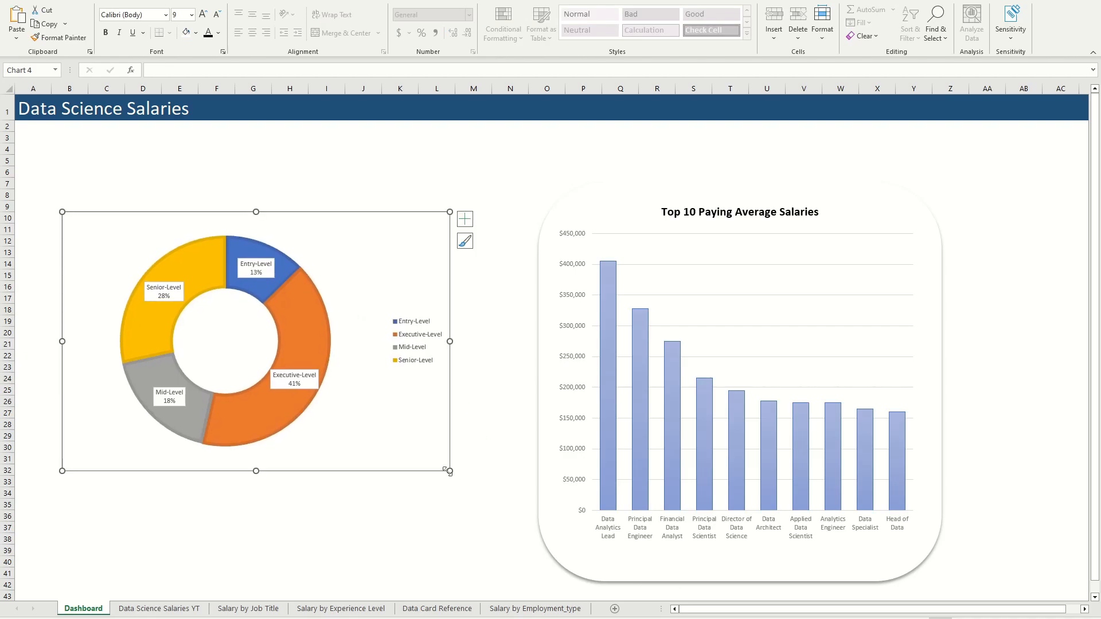
{"action": "left_click_drag", "start_coordinate": [449, 470], "coordinate": [427, 470]}
{"action": "left_click_drag", "start_coordinate": [338, 263], "coordinate": [374, 329]}
{"action": "left_click", "coordinate": [447, 228]}
Step: Move the grouped column chart card to about columns R to AC and place a duplicate over about columns H to R
{"action": "left_click", "coordinate": [592, 206]}
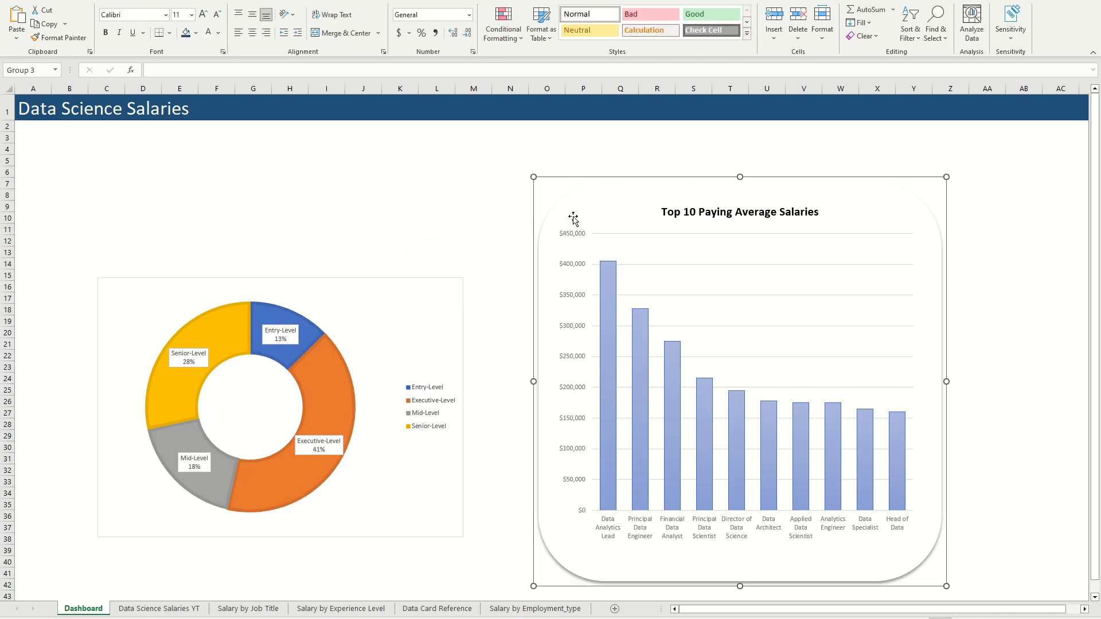
{"action": "left_click_drag", "start_coordinate": [592, 207], "coordinate": [736, 170]}
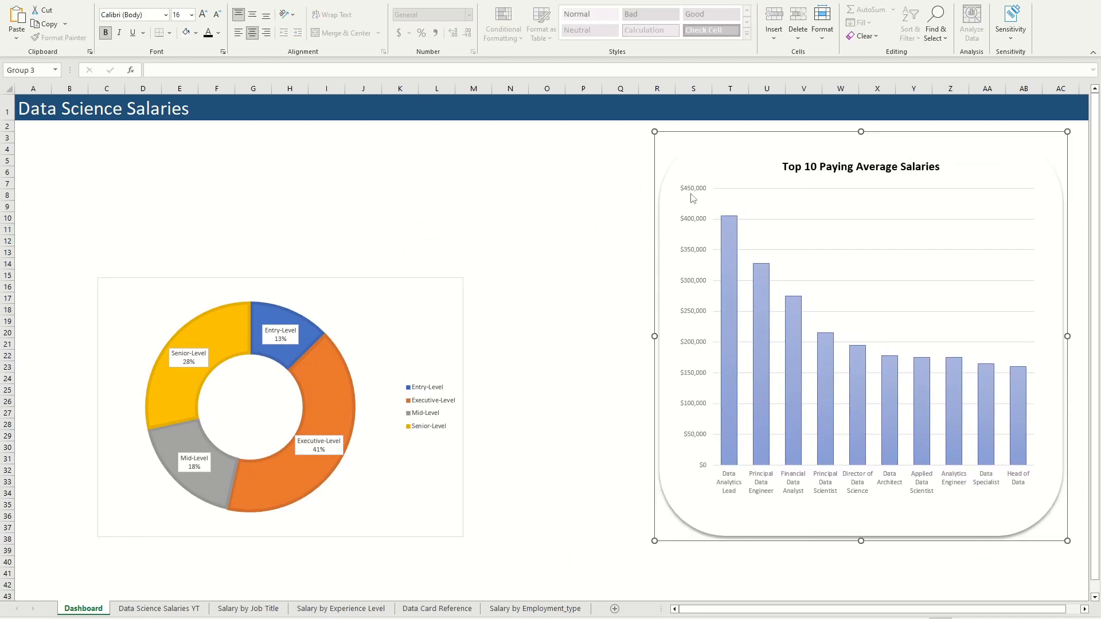
{"action": "key", "text": "ctrl+c"}
{"action": "left_click", "coordinate": [503, 148]}
{"action": "key", "text": "ctrl+v"}
{"action": "left_click_drag", "start_coordinate": [578, 161], "coordinate": [313, 138]}
Step: Delete the column chart from the duplicated card, leaving the titled card shape, and close the formatting pane
{"action": "left_click", "coordinate": [490, 212]}
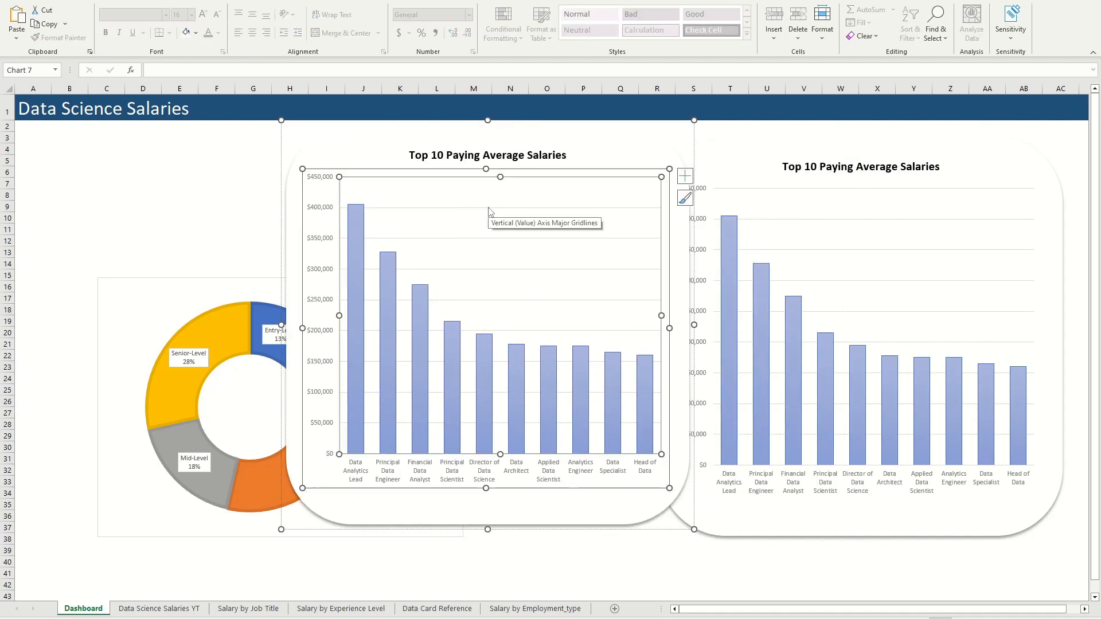
{"action": "double_click", "coordinate": [327, 178]}
{"action": "left_click_drag", "start_coordinate": [331, 209], "coordinate": [116, 217]}
{"action": "key", "text": "Delete"}
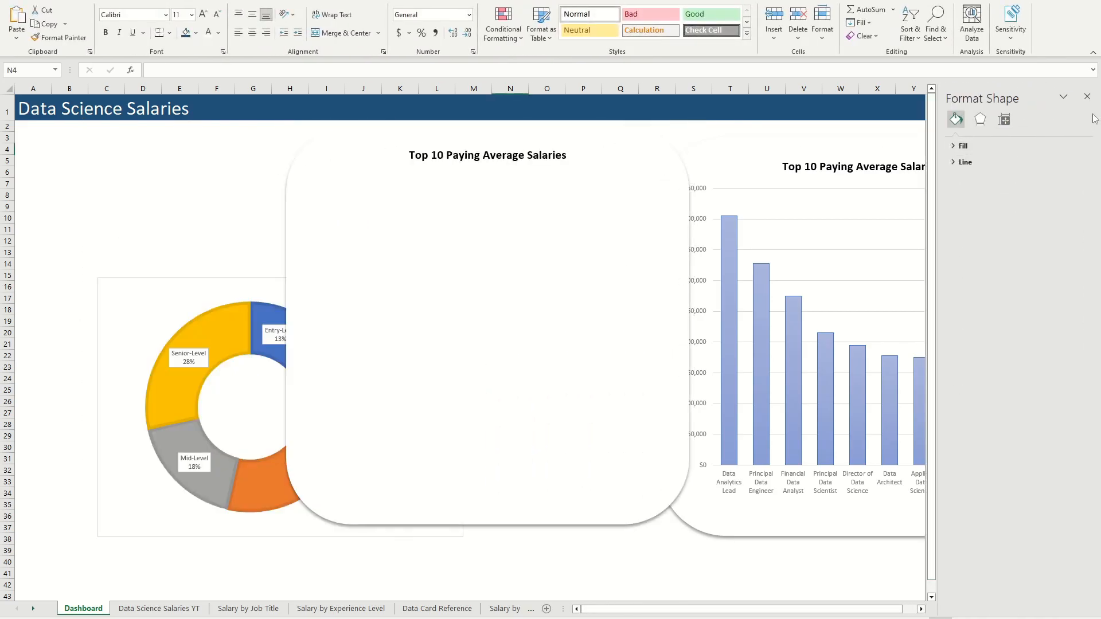
{"action": "left_click", "coordinate": [1087, 96]}
Step: Change the duplicated card's title to "Average Salary by Experience Level"
{"action": "left_click", "coordinate": [562, 179]}
{"action": "left_click", "coordinate": [507, 156]}
{"action": "triple_click", "coordinate": [524, 157]}
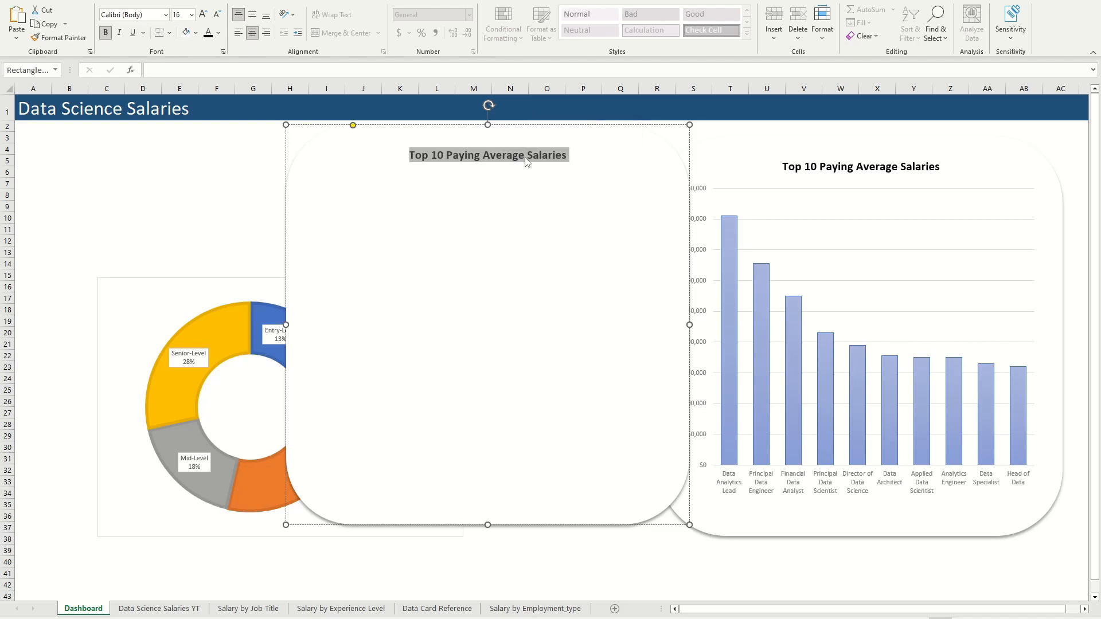
{"action": "type", "text": "Av"}
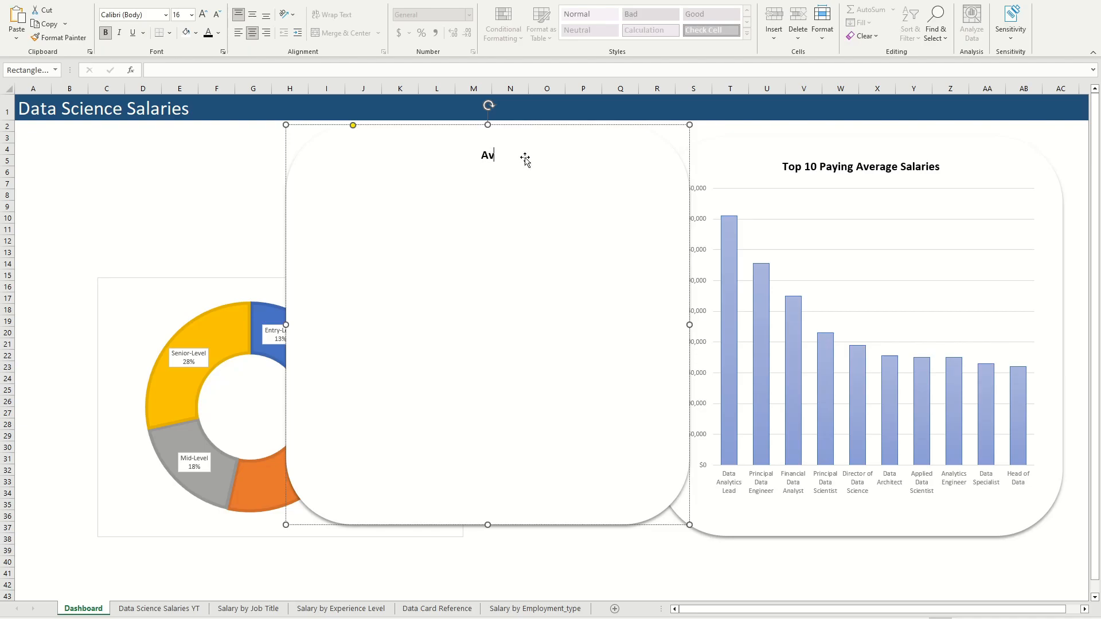
{"action": "type", "text": "erage Salary by Experience Level"}
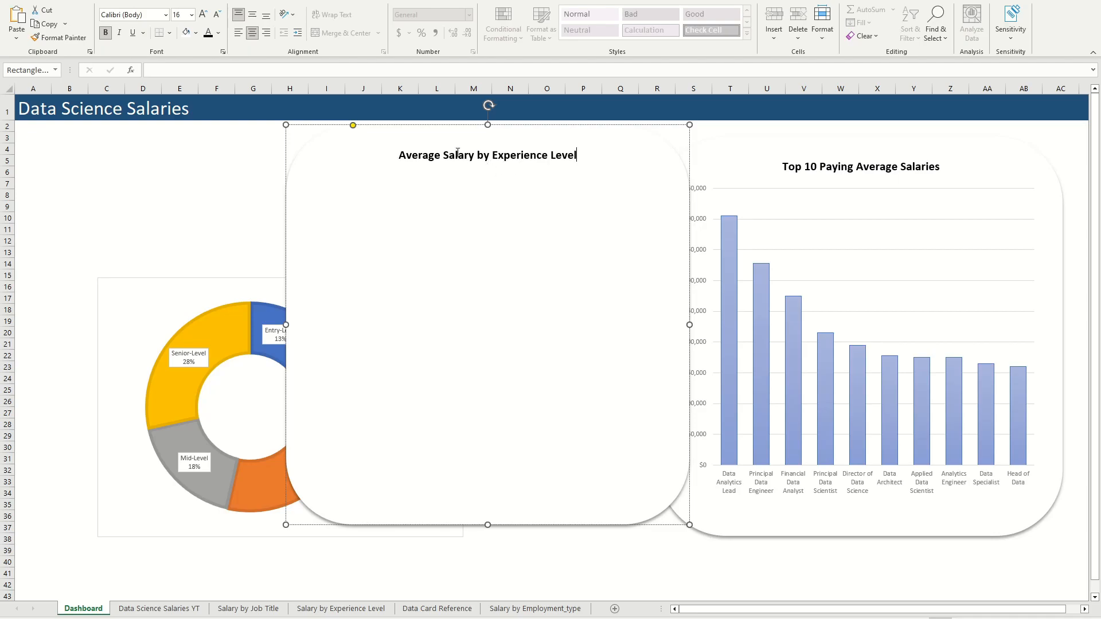
Step: Move the doughnut chart onto the Average Salary by Experience Level card and bring it to the front
{"action": "left_click", "coordinate": [119, 250]}
{"action": "left_click_drag", "start_coordinate": [173, 313], "coordinate": [260, 245]}
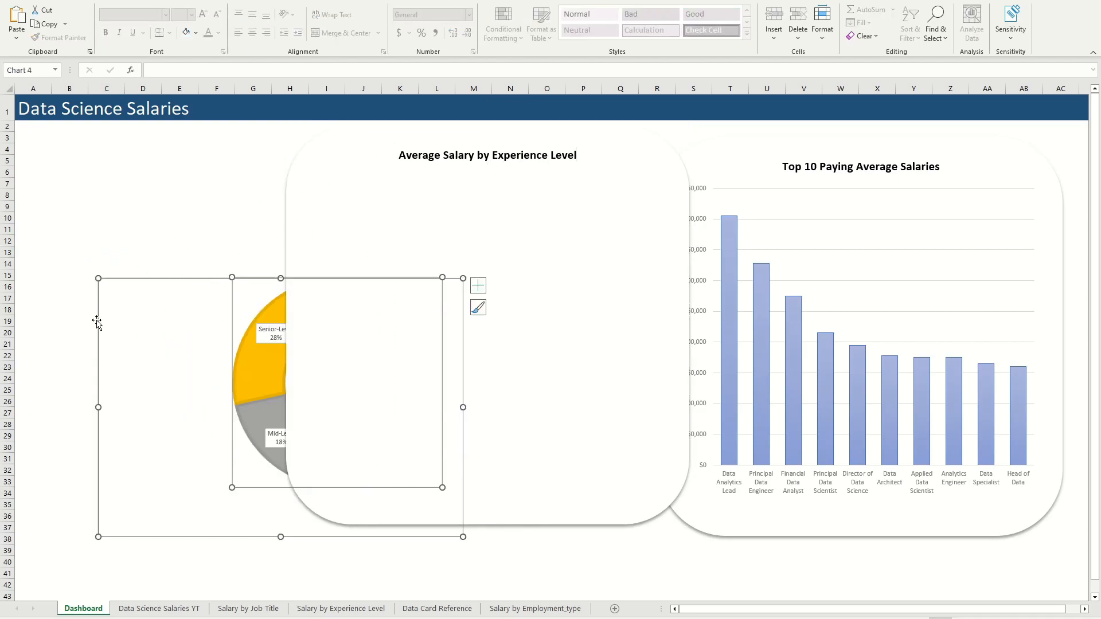
{"action": "left_click", "coordinate": [77, 346]}
{"action": "left_click_drag", "start_coordinate": [129, 333], "coordinate": [362, 256]}
{"action": "right_click", "coordinate": [263, 278]}
{"action": "left_click", "coordinate": [324, 498]}
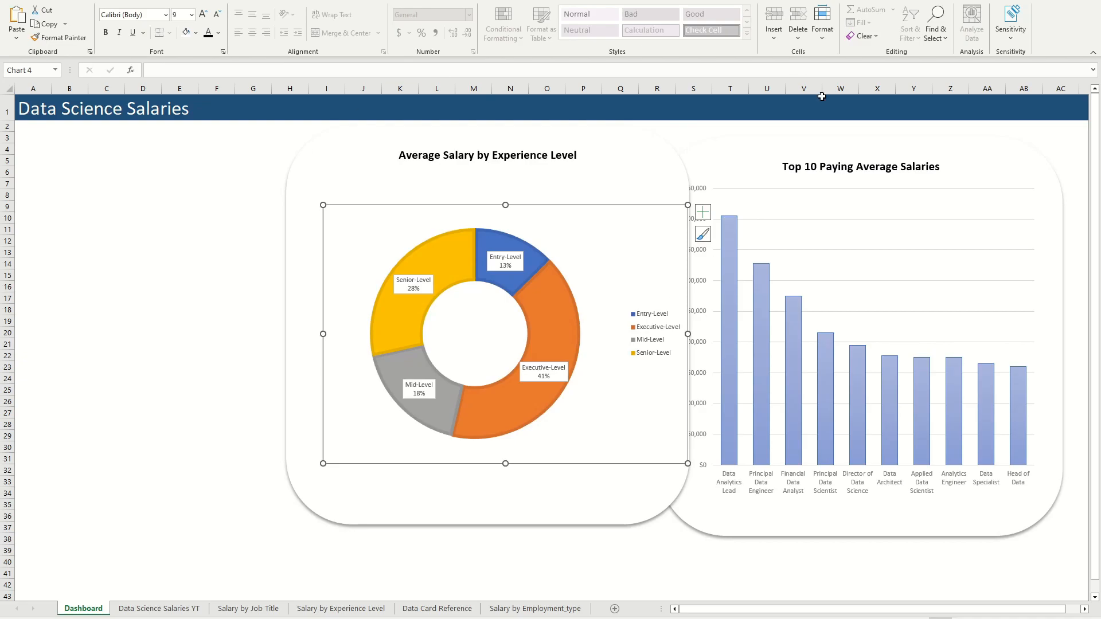
Step: Remove the doughnut chart's outline and fit it below the card title at about 5.17 by 6.53 inches
{"action": "left_click_drag", "start_coordinate": [688, 463], "coordinate": [657, 465]}
{"action": "mouse_move", "coordinate": [517, 205]}
{"action": "left_mouse_down"}
{"action": "mouse_move", "coordinate": [529, 198]}
{"action": "mouse_move", "coordinate": [507, 198]}
{"action": "left_mouse_up"}
{"action": "left_click", "coordinate": [424, 1]}
{"action": "left_click", "coordinate": [476, 1]}
{"action": "left_click", "coordinate": [452, 23]}
{"action": "left_click", "coordinate": [458, 170]}
{"action": "left_click_drag", "start_coordinate": [650, 457], "coordinate": [670, 481]}
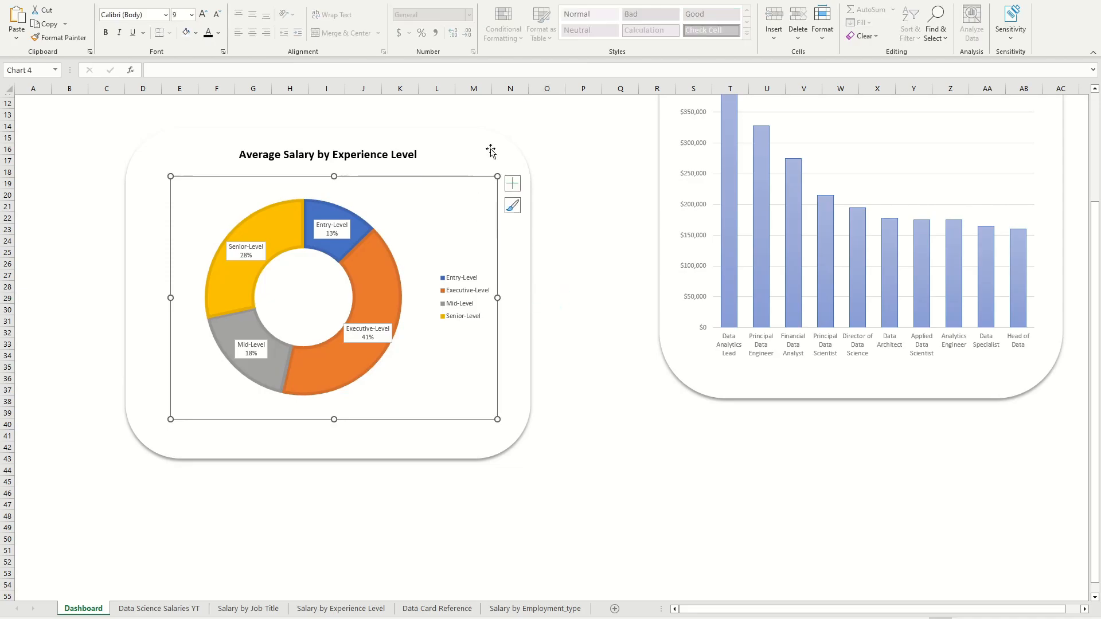
Step: Group the doughnut chart with its Average Salary by Experience Level card on the dashboard
{"action": "left_click", "coordinate": [613, 277]}
{"action": "scroll", "coordinate": [609, 279], "scroll_direction": "up", "scroll_amount": 4}
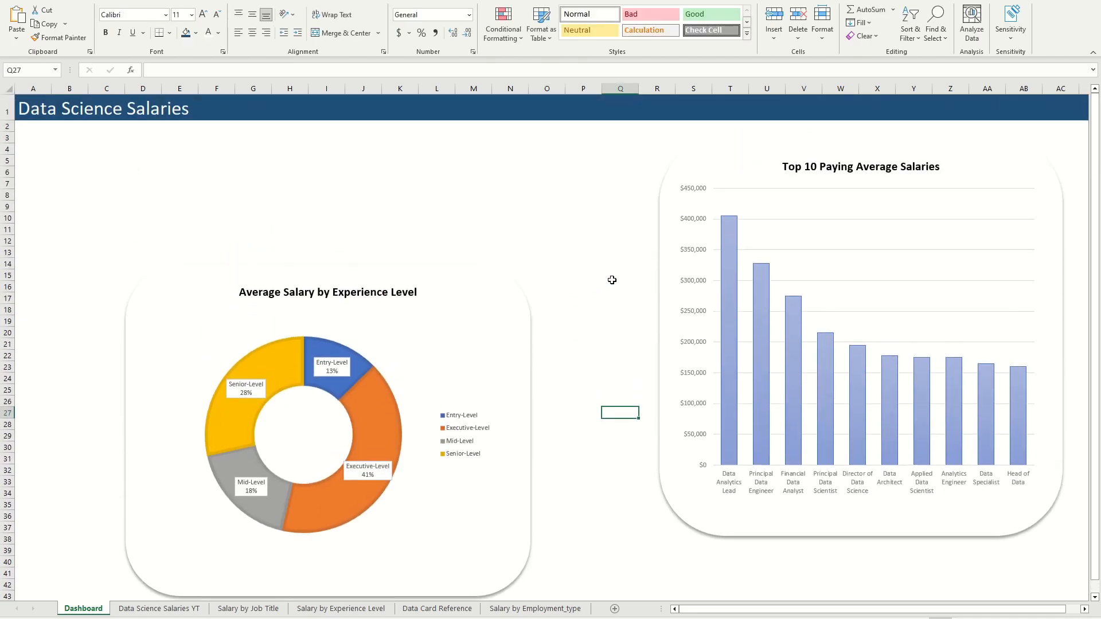
{"action": "scroll", "coordinate": [221, 454], "scroll_direction": "down", "scroll_amount": 4}
{"action": "scroll", "coordinate": [290, 430], "scroll_direction": "up", "scroll_amount": 4}
{"action": "left_click", "coordinate": [388, 374]}
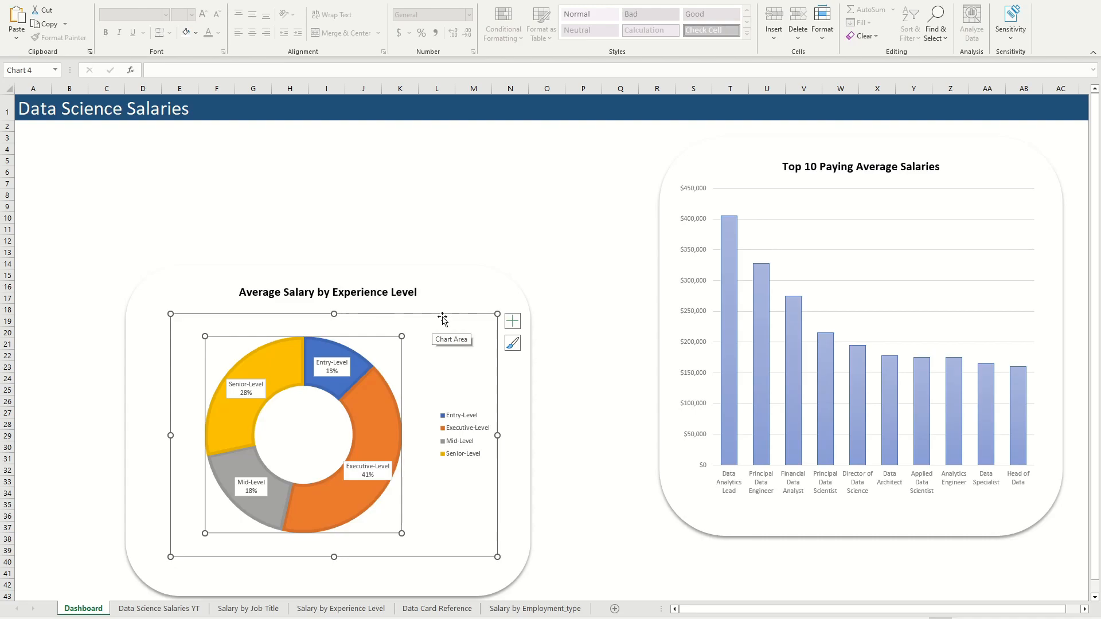
{"action": "left_click", "coordinate": [466, 284]}
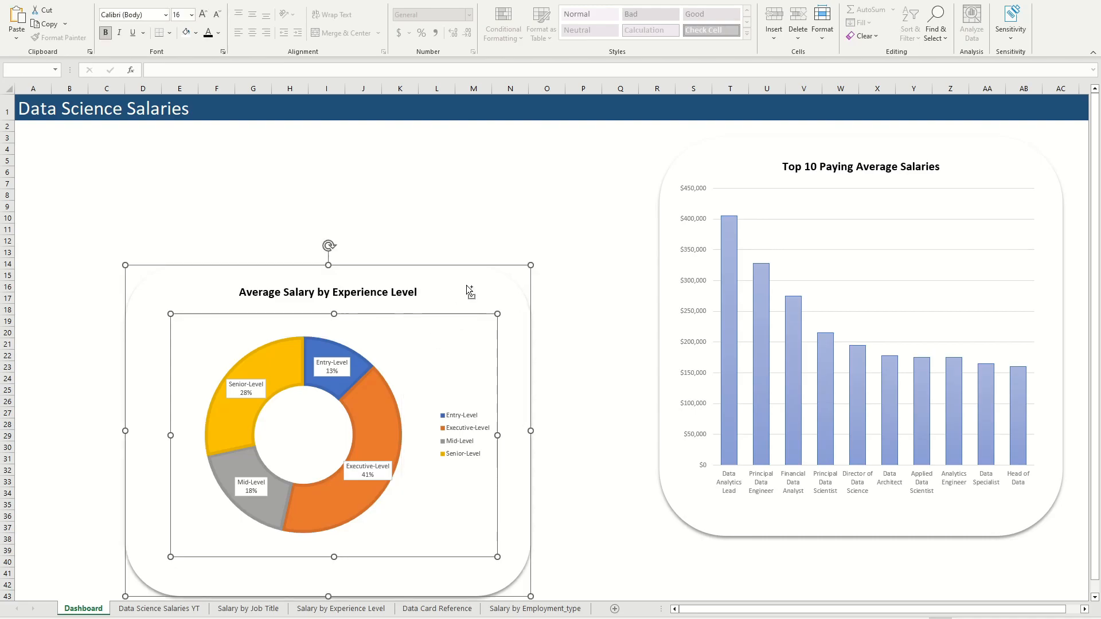
{"action": "right_click", "coordinate": [465, 285]}
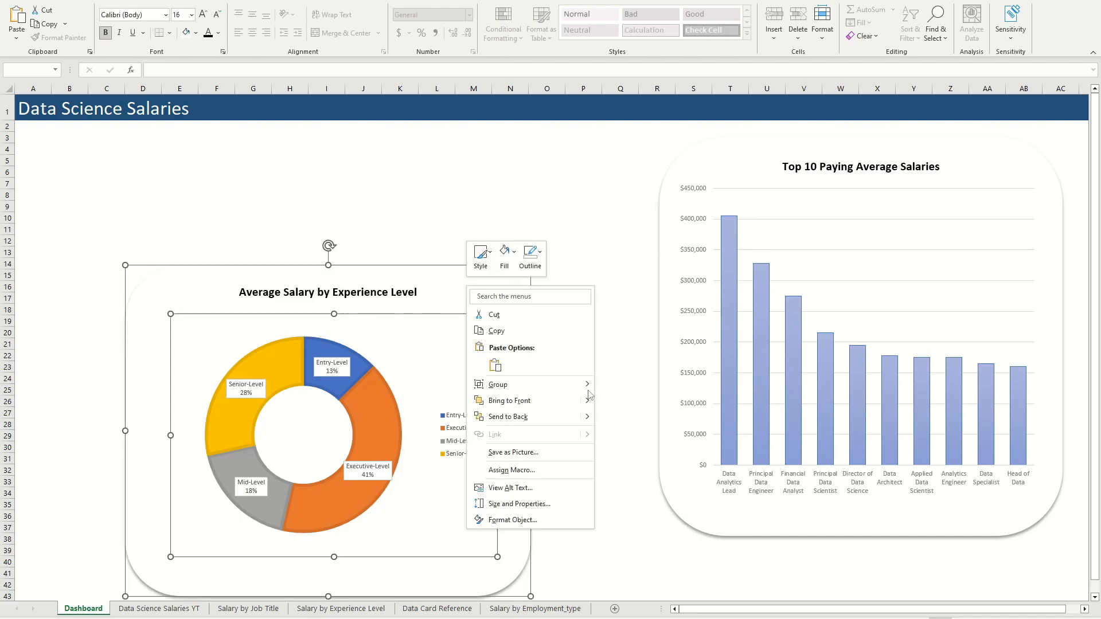
{"action": "left_click", "coordinate": [621, 385]}
{"action": "left_click", "coordinate": [619, 316]}
Step: Shrink the grouped Average Salary by Experience Level card slightly and place it lower on the dashboard
{"action": "left_click_drag", "start_coordinate": [474, 309], "coordinate": [531, 246]}
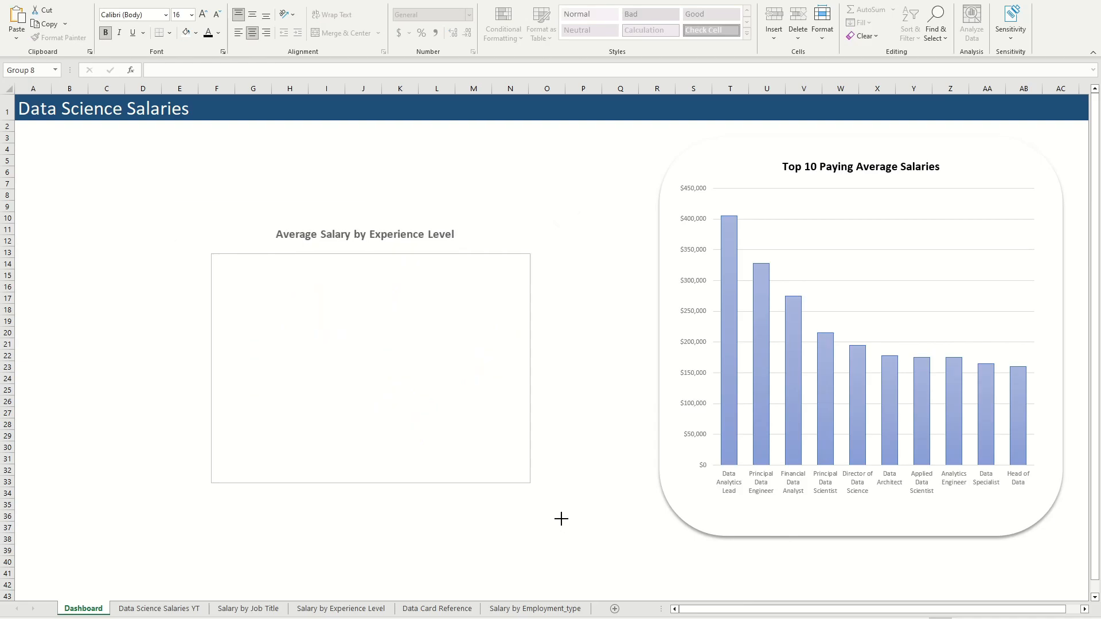
{"action": "left_click_drag", "start_coordinate": [496, 223], "coordinate": [464, 336]}
{"action": "left_click", "coordinate": [585, 446]}
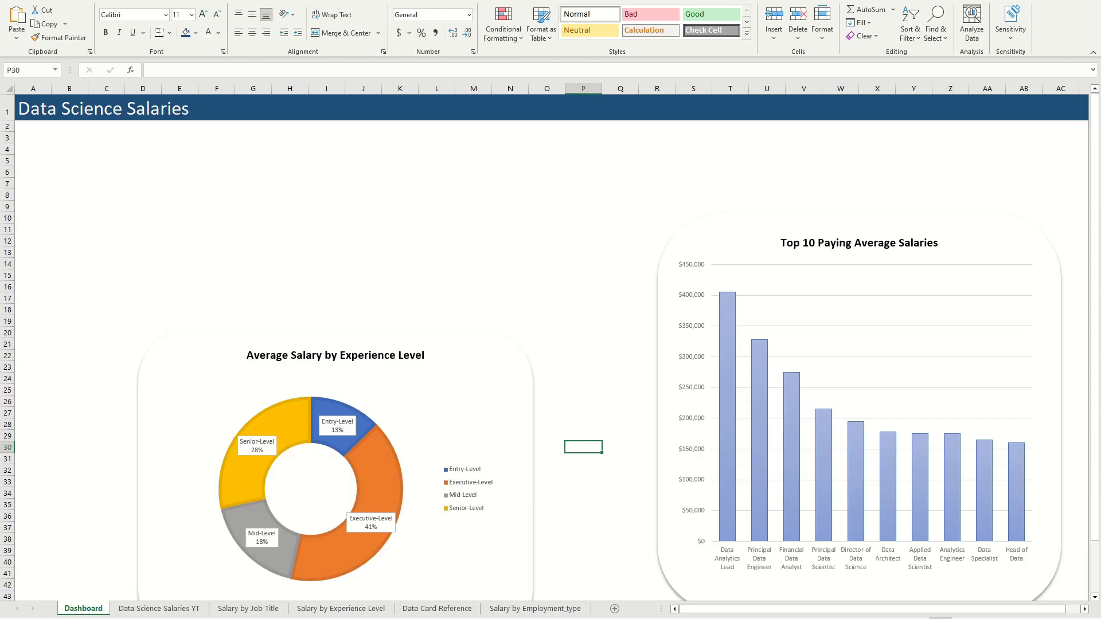
Step: Hide the field buttons on the bar chart in the Salary by Employment_type sheet
{"action": "left_click", "coordinate": [507, 608]}
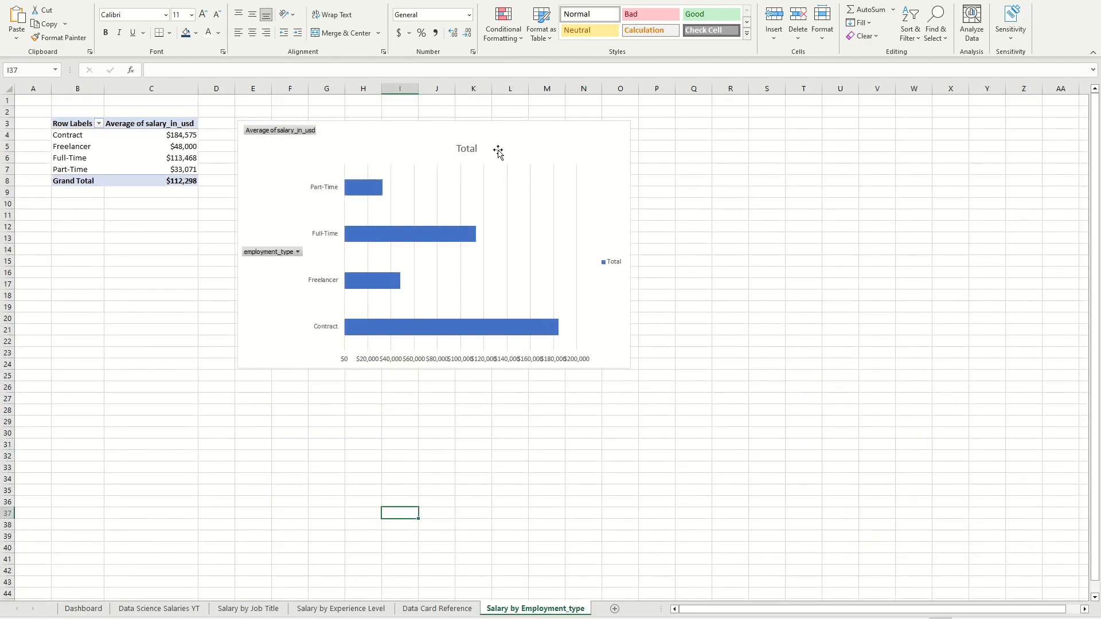
{"action": "left_click", "coordinate": [388, 129]}
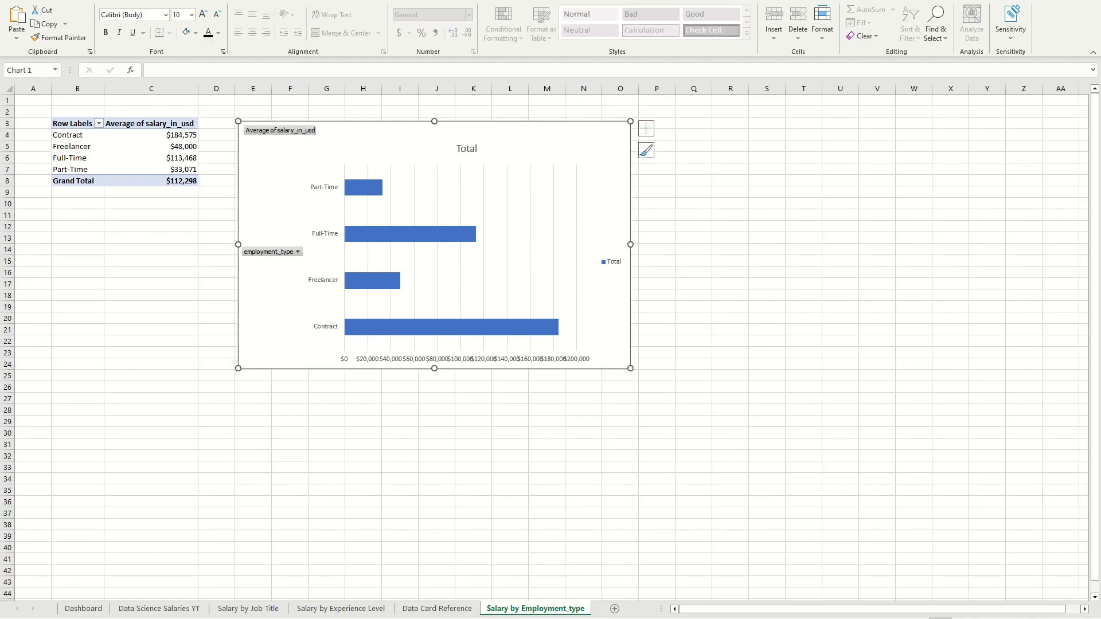
{"action": "left_click", "coordinate": [594, 1]}
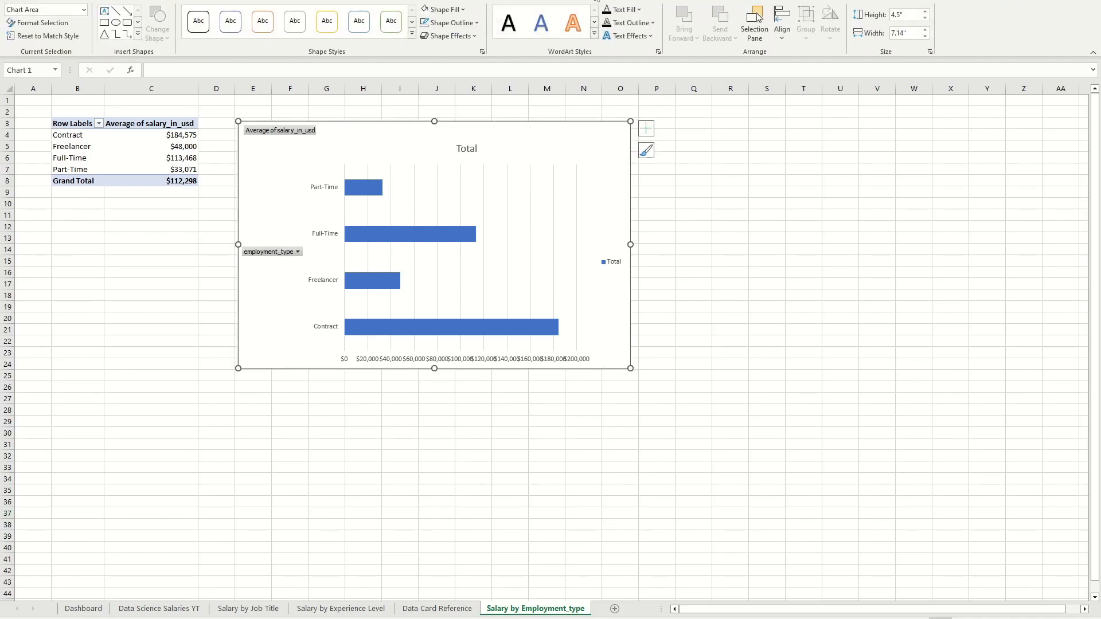
{"action": "left_click", "coordinate": [559, 1]}
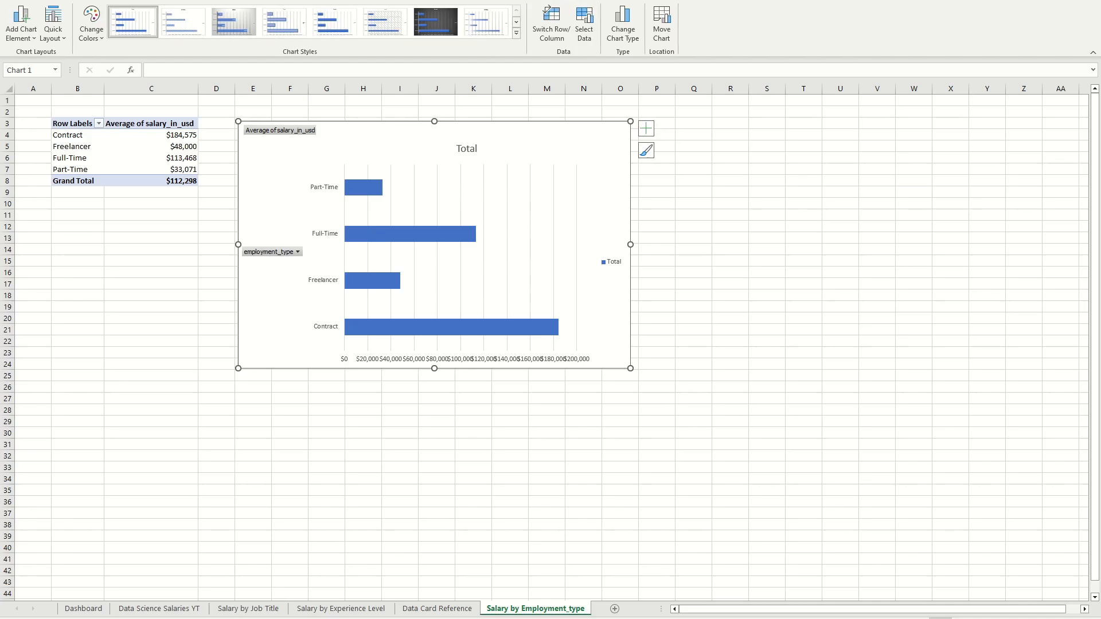
{"action": "left_click", "coordinate": [507, 1]}
{"action": "left_click", "coordinate": [627, 20]}
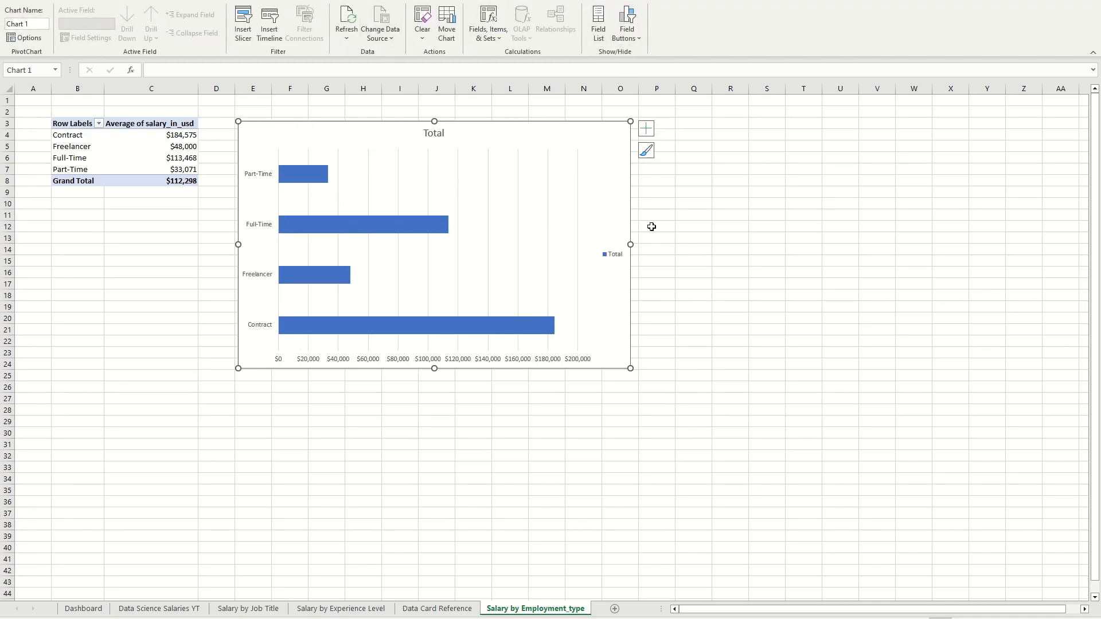
Step: Remove the legend and the Total title from the employment type bar chart
{"action": "left_click", "coordinate": [594, 2]}
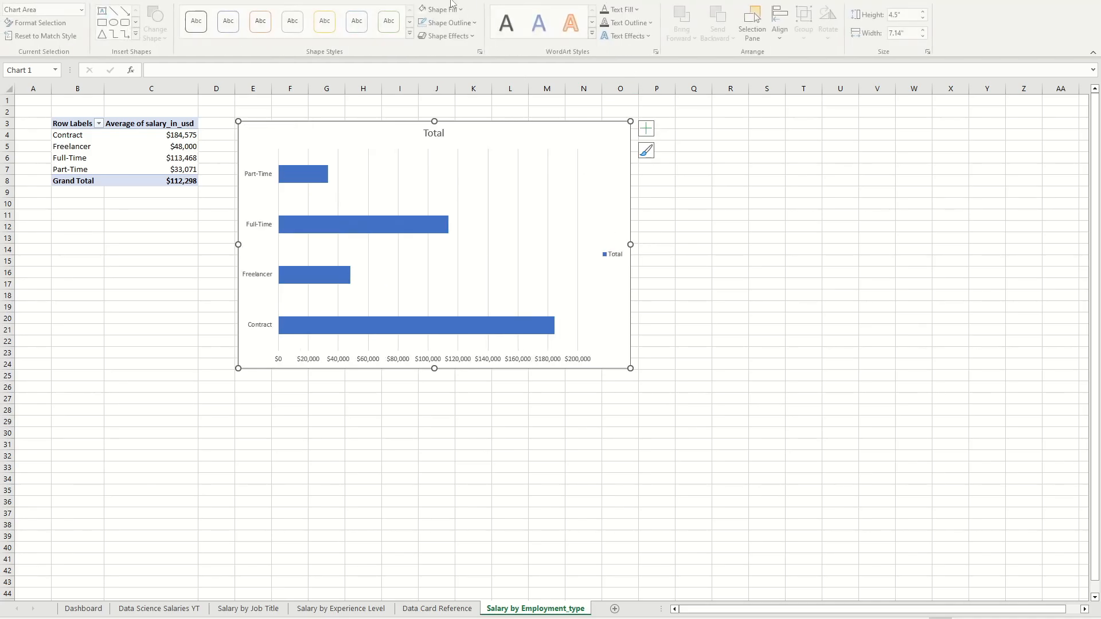
{"action": "left_click", "coordinate": [559, 1]}
{"action": "left_click", "coordinate": [22, 23]}
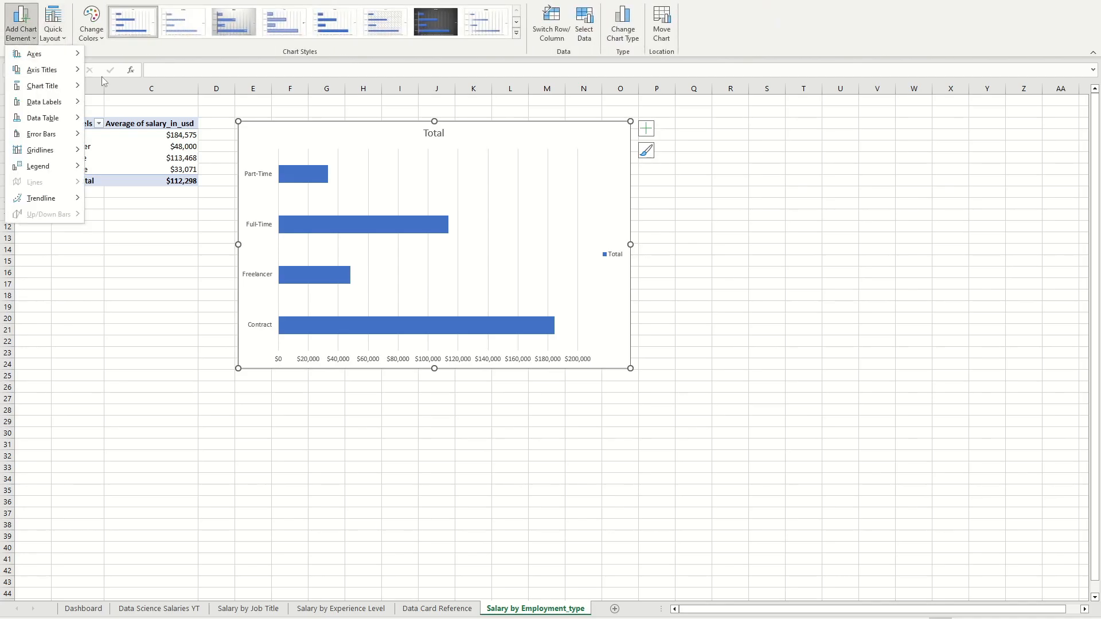
{"action": "left_click", "coordinate": [109, 172]}
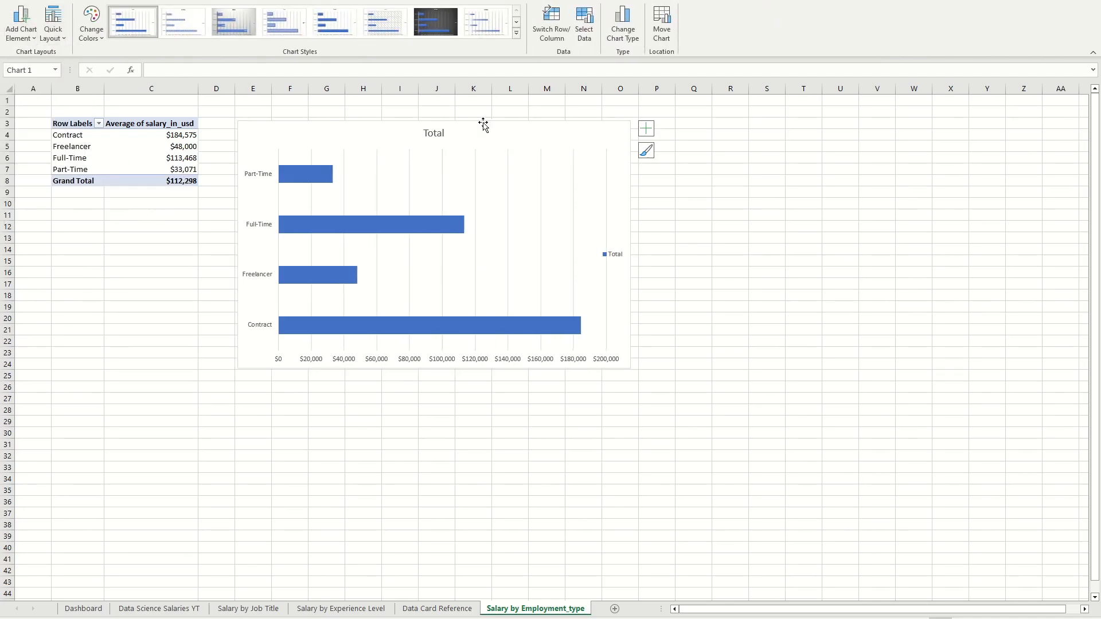
{"action": "left_click", "coordinate": [438, 134]}
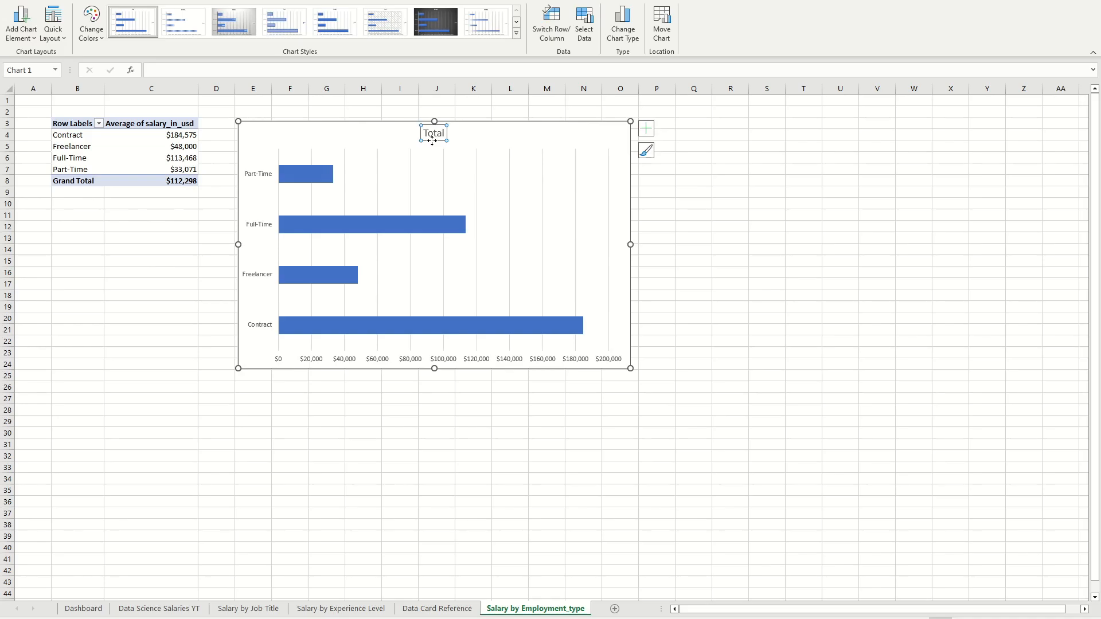
{"action": "key", "text": "Delete"}
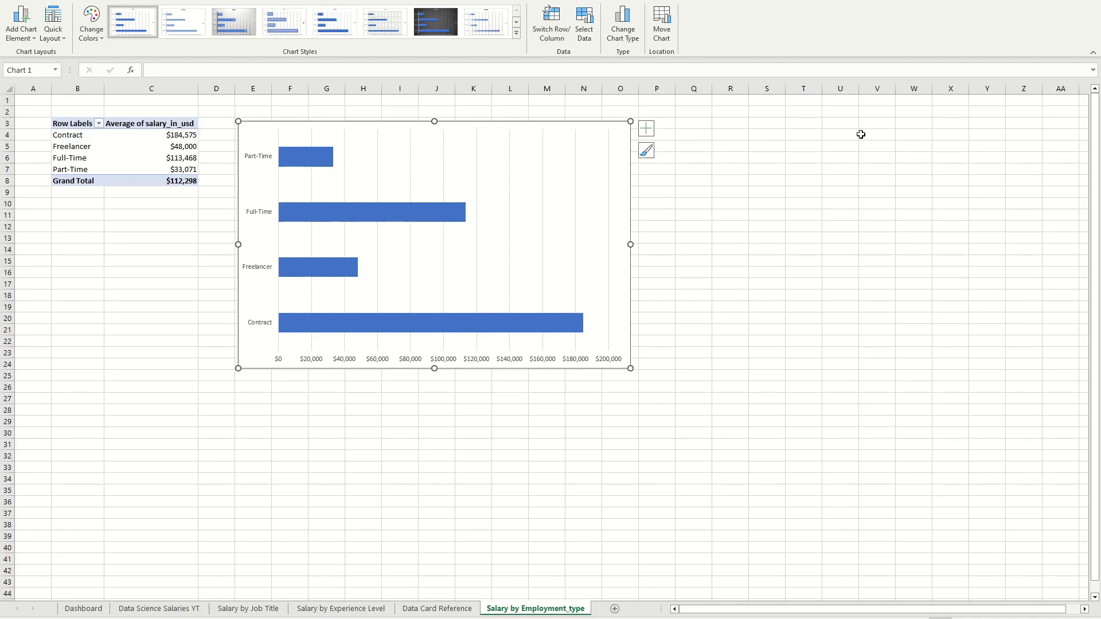
Step: Try sorting the employment type pivot table by average salary from largest to smallest
{"action": "left_click", "coordinate": [172, 144]}
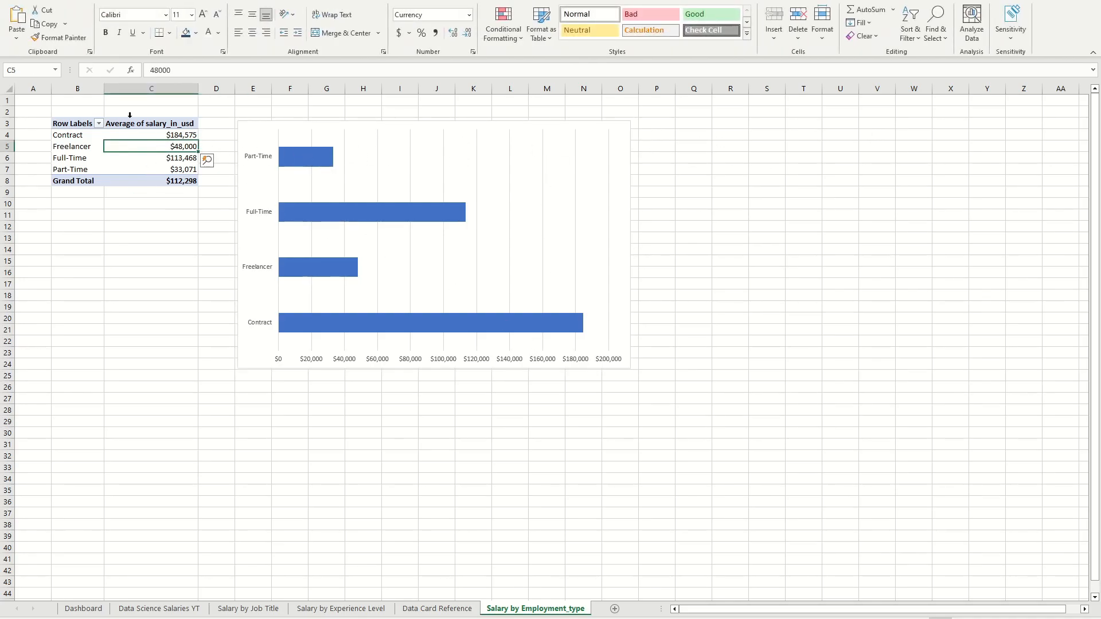
{"action": "right_click", "coordinate": [152, 149]}
{"action": "mouse_move", "coordinate": [253, 247]}
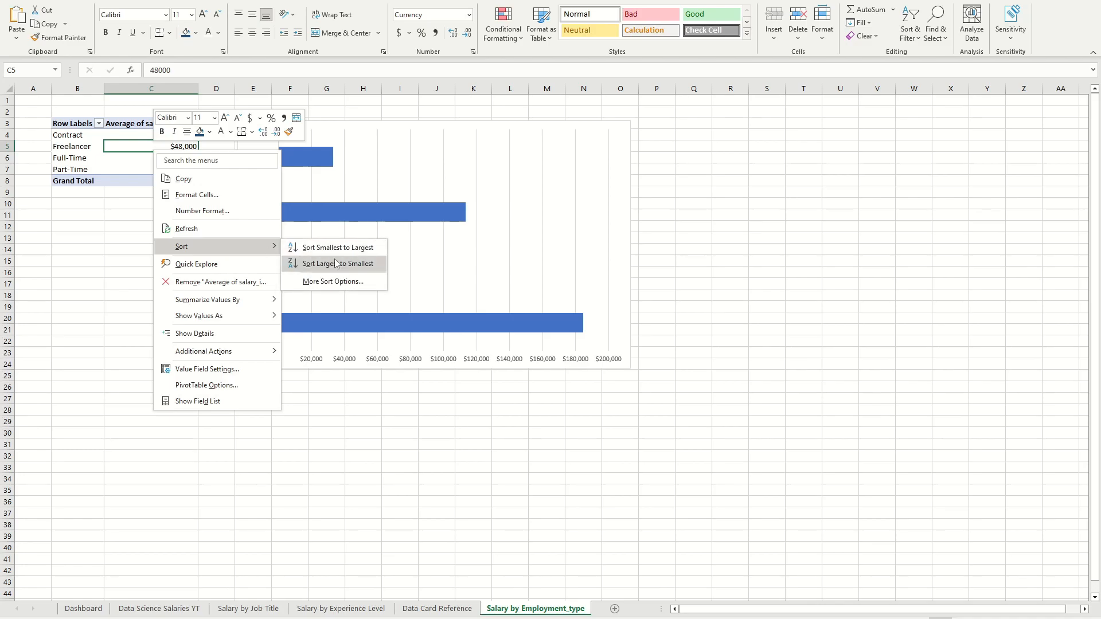
{"action": "left_click", "coordinate": [333, 261]}
Step: Sort the employment type pivot table by average salary from smallest to largest
{"action": "right_click", "coordinate": [161, 146]}
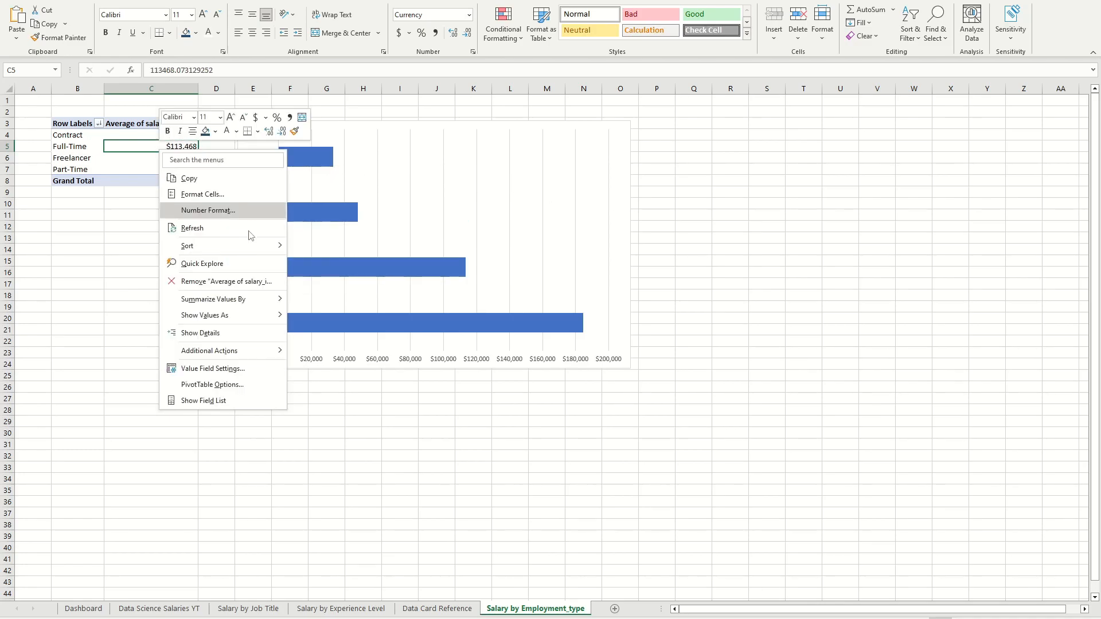
{"action": "mouse_move", "coordinate": [265, 246]}
{"action": "left_click", "coordinate": [321, 247]}
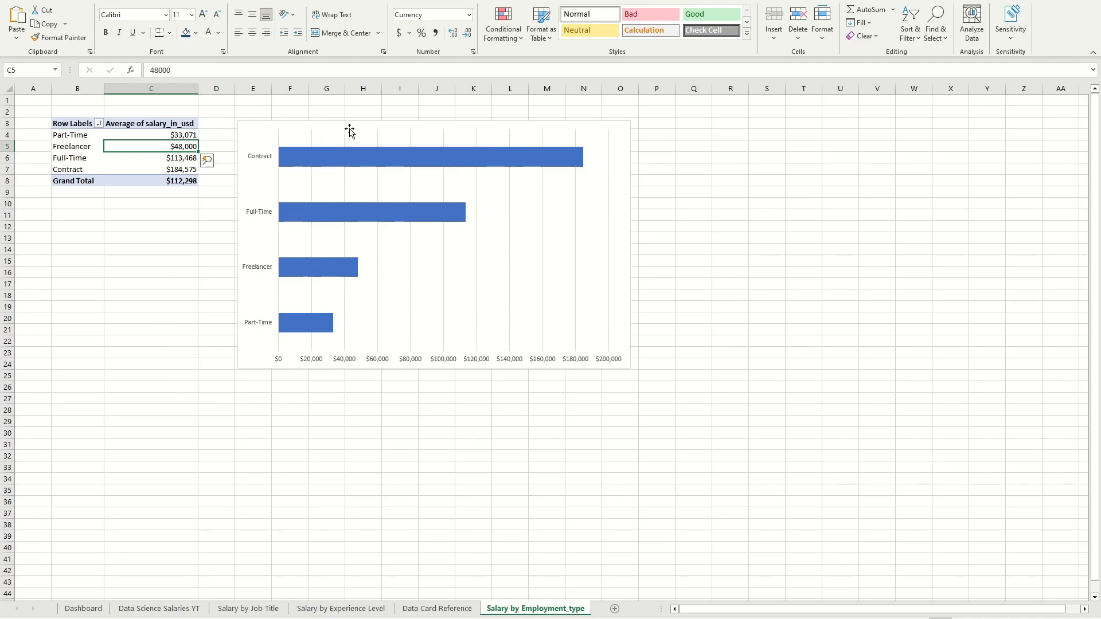
{"action": "left_click", "coordinate": [839, 234]}
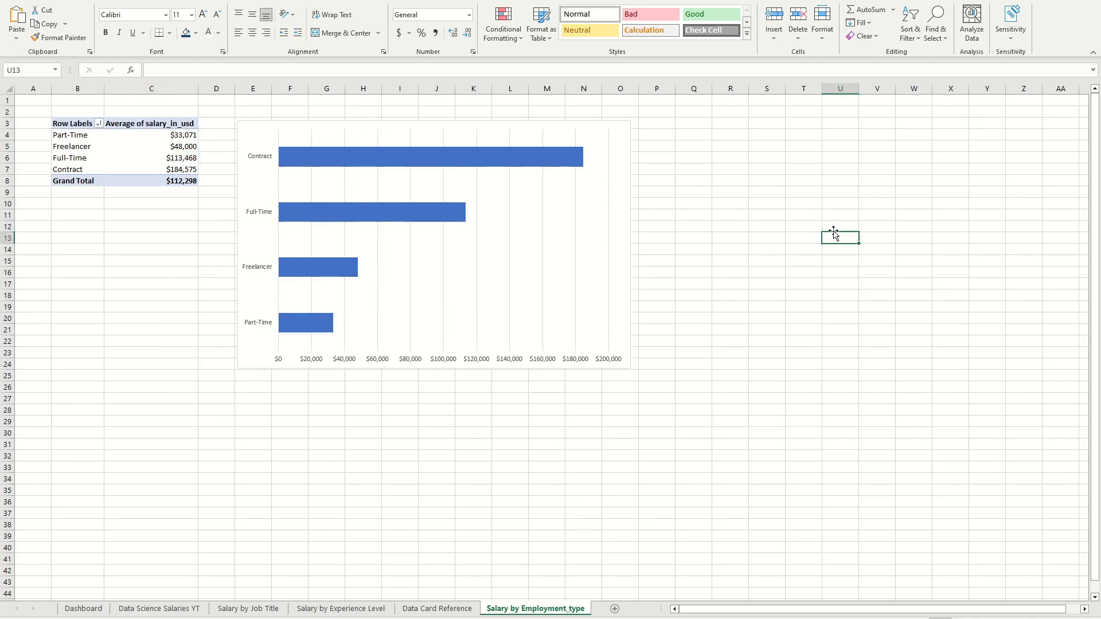
Step: Apply chart Style 5 to the employment type bar chart
{"action": "left_click", "coordinate": [463, 139]}
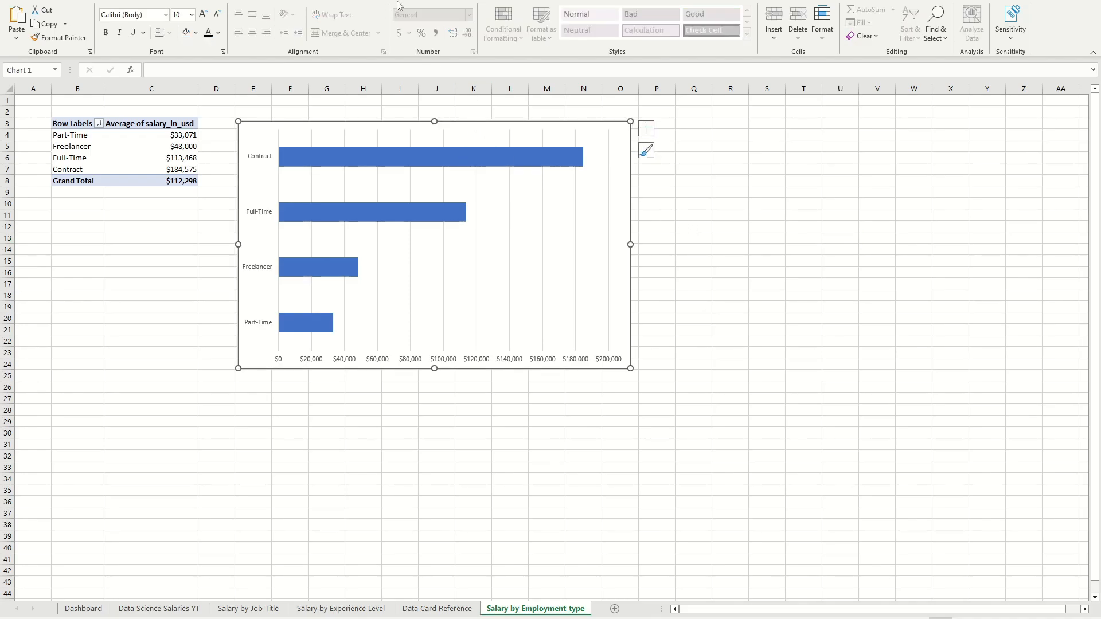
{"action": "left_click", "coordinate": [531, 2]}
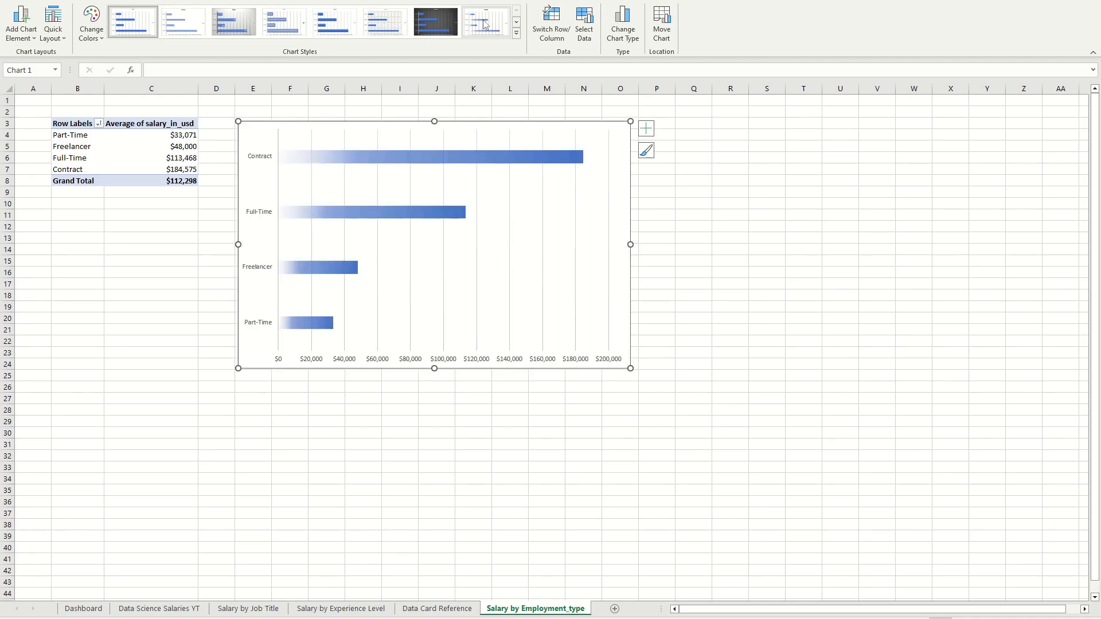
{"action": "left_click", "coordinate": [516, 33]}
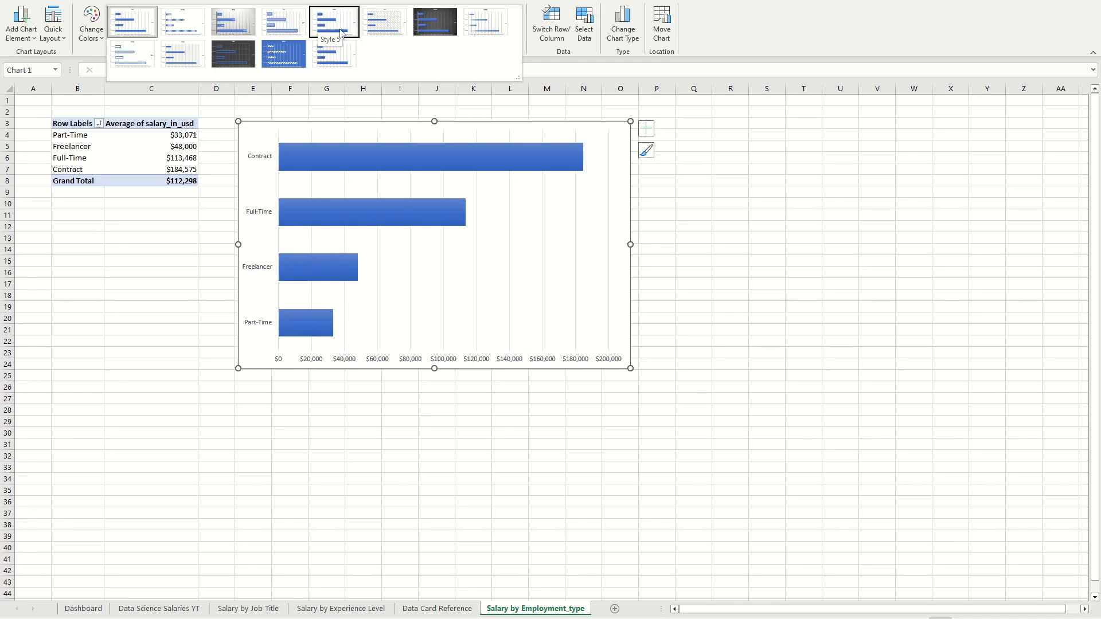
{"action": "left_click", "coordinate": [323, 27]}
{"action": "left_click", "coordinate": [695, 237]}
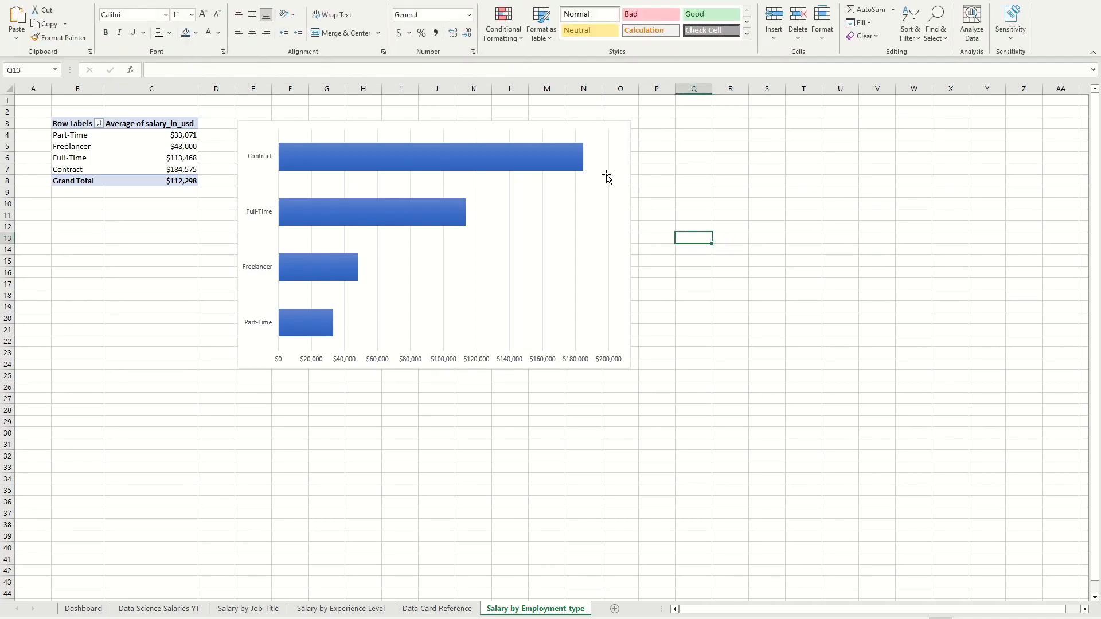
Step: Add Outside End data labels to the employment type bar chart
{"action": "left_click", "coordinate": [584, 141]}
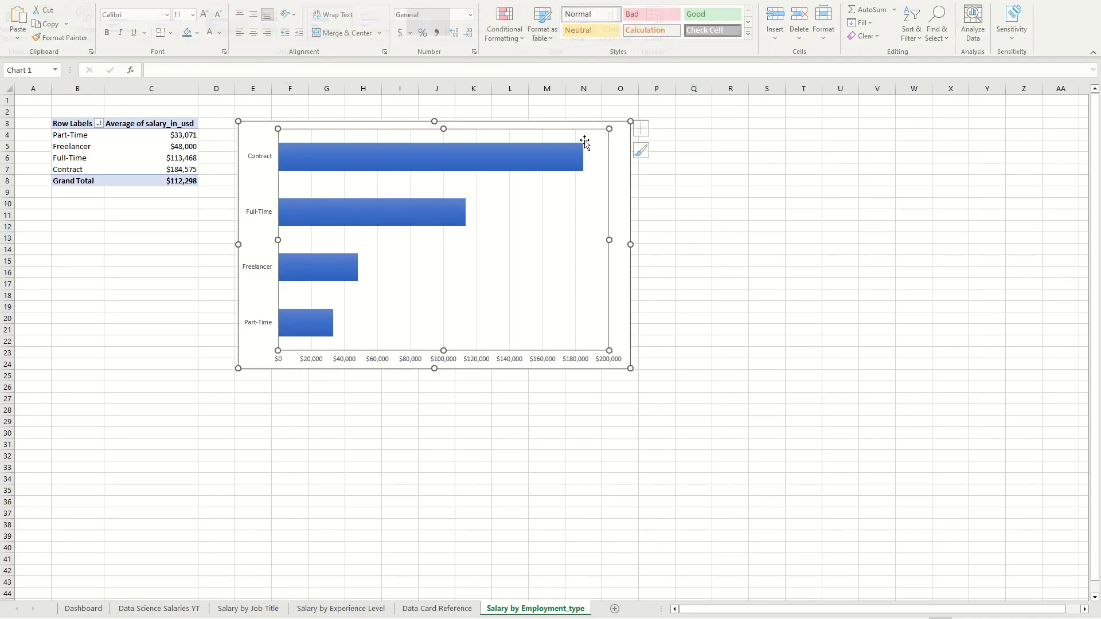
{"action": "left_click", "coordinate": [21, 26]}
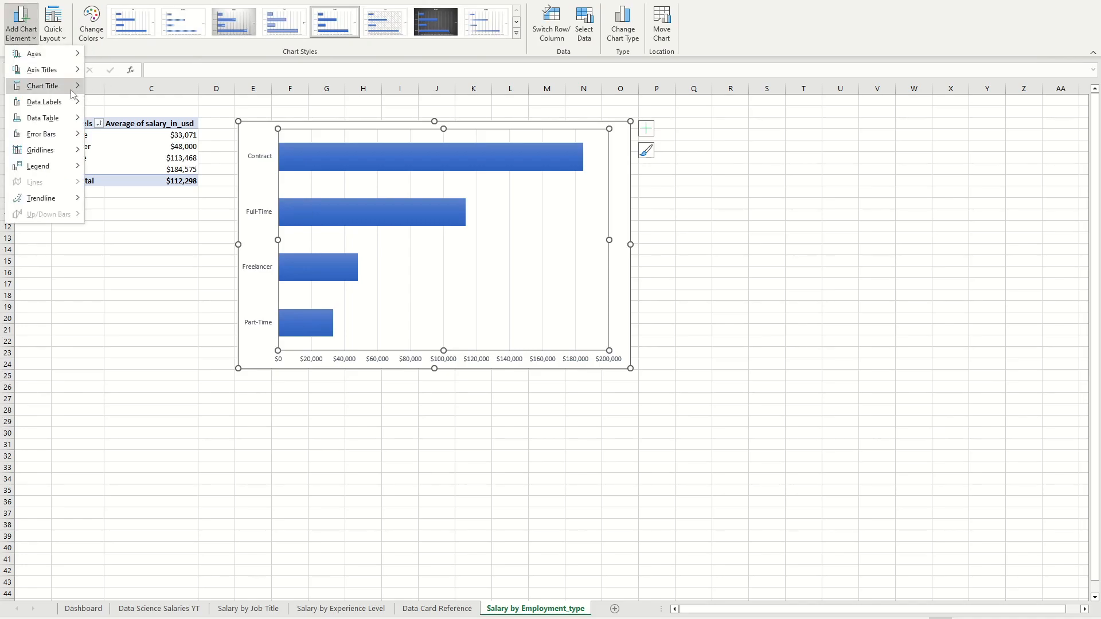
{"action": "mouse_move", "coordinate": [48, 104]}
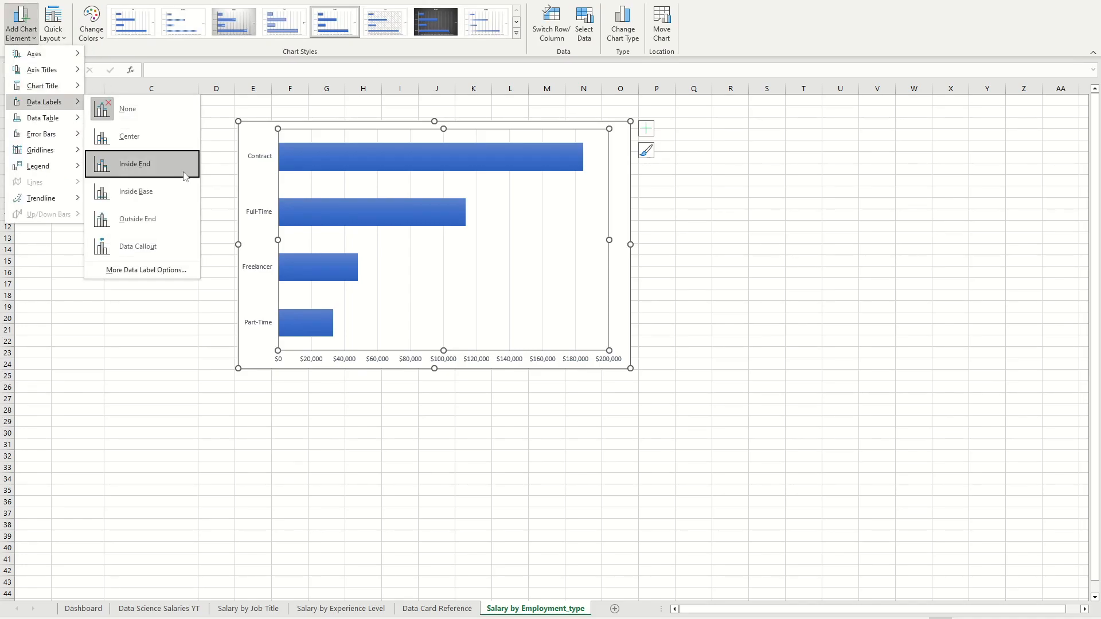
{"action": "left_click", "coordinate": [137, 218]}
{"action": "left_click", "coordinate": [673, 227]}
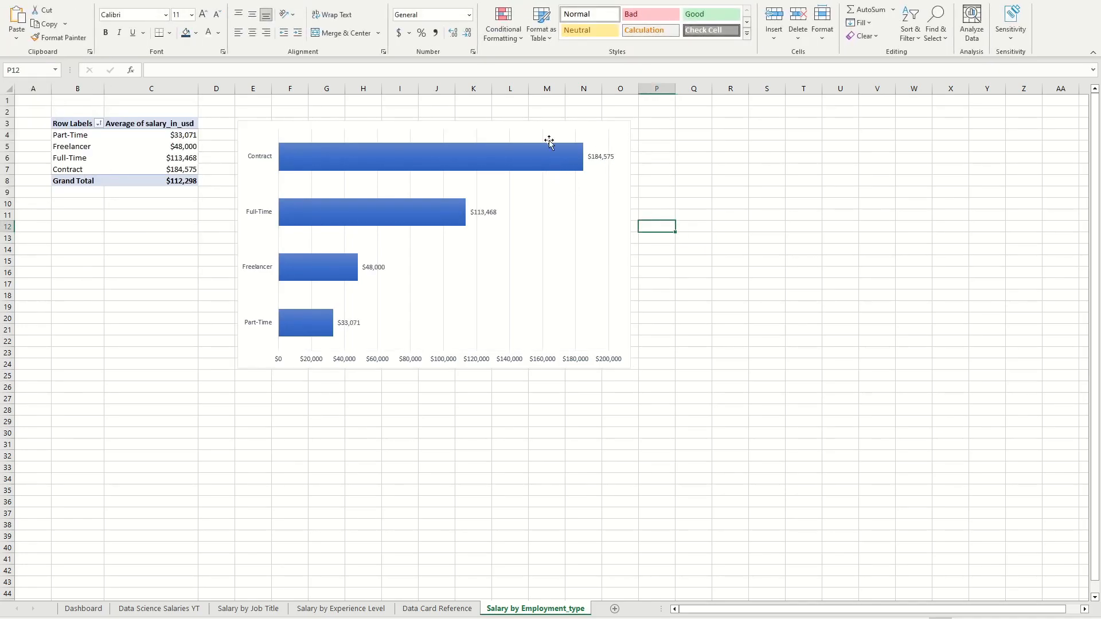
Step: Copy the employment type bar chart onto the Dashboard sheet and shrink the pasted chart
{"action": "left_click", "coordinate": [524, 131]}
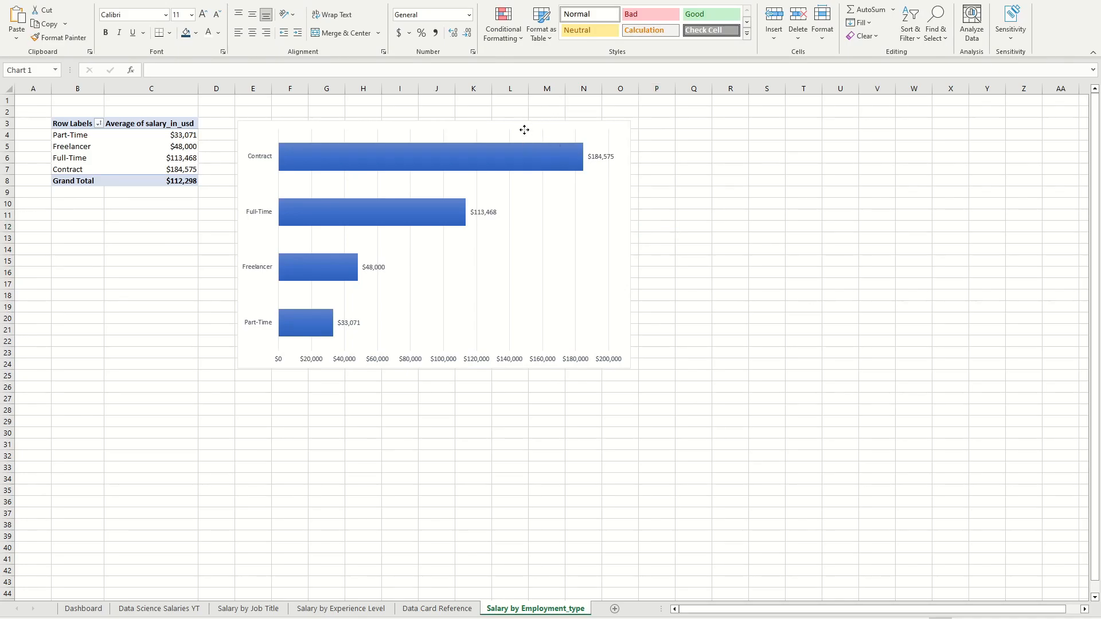
{"action": "key", "text": "ctrl+c"}
{"action": "left_click", "coordinate": [874, 191]}
{"action": "left_click", "coordinate": [83, 608]}
{"action": "left_click", "coordinate": [472, 221]}
{"action": "key", "text": "ctrl+v"}
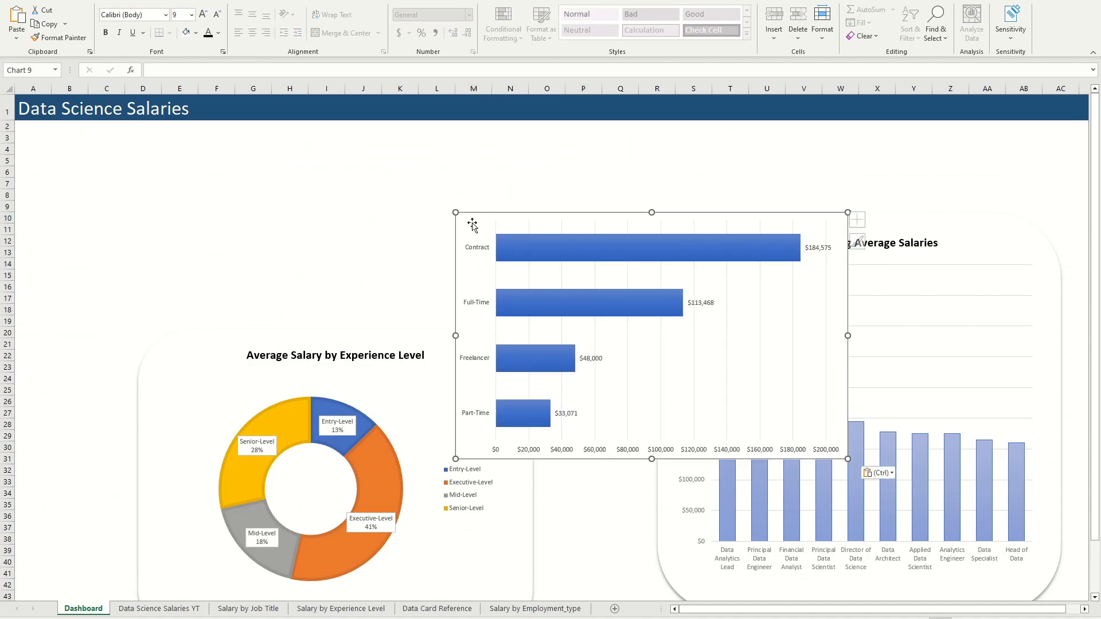
{"action": "left_click", "coordinate": [716, 317]}
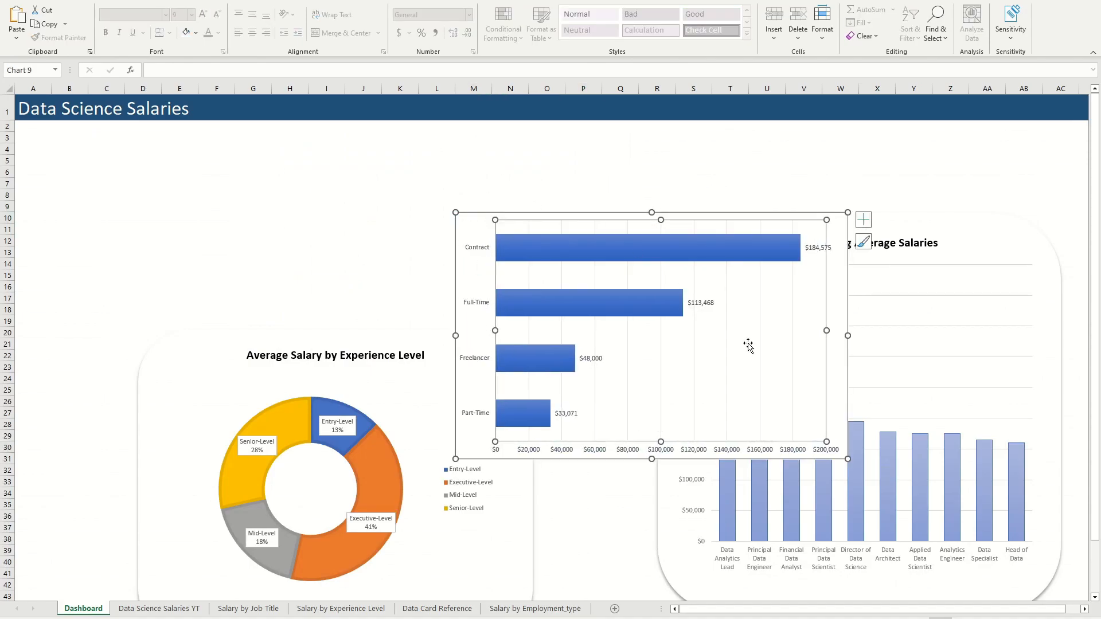
{"action": "left_click_drag", "start_coordinate": [842, 456], "coordinate": [785, 384]}
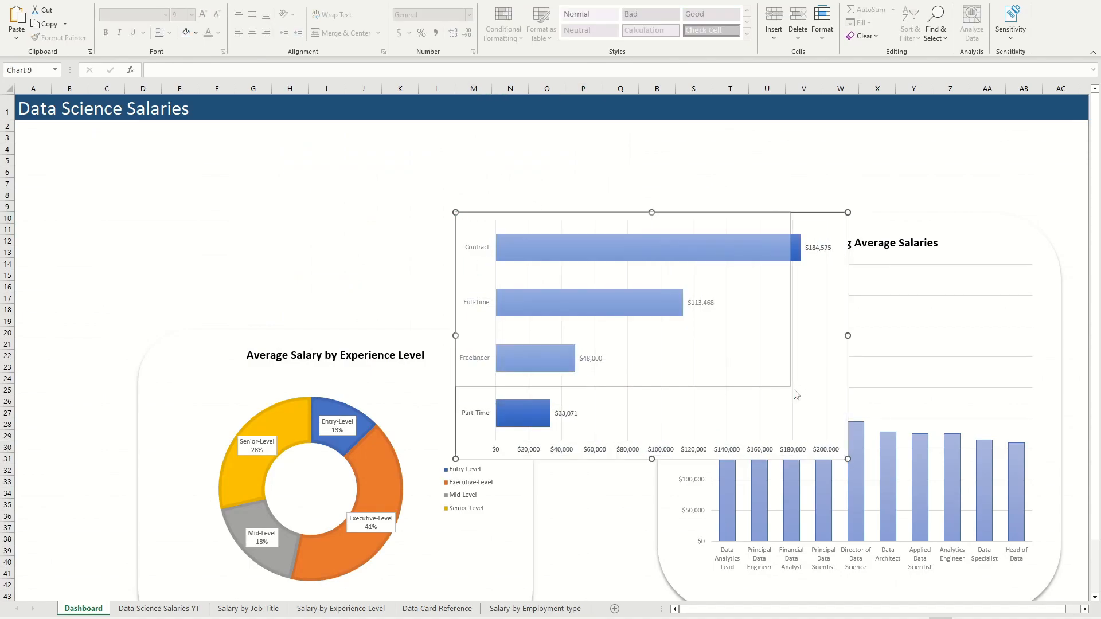
Step: Duplicate the grouped Average Salary by Experience Level card and move the copy to an upper area of the dashboard
{"action": "left_click", "coordinate": [189, 390]}
{"action": "scroll", "coordinate": [388, 292], "scroll_direction": "down", "scroll_amount": 1}
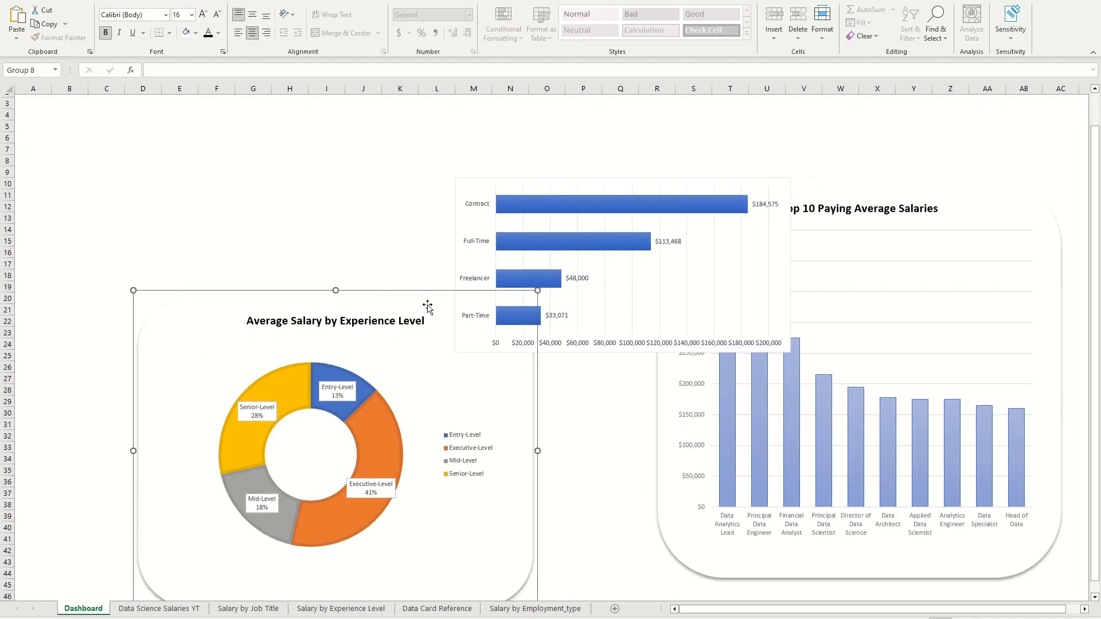
{"action": "key", "text": "ctrl+c"}
{"action": "left_click", "coordinate": [622, 445]}
{"action": "key", "text": "ctrl+v"}
{"action": "left_click_drag", "start_coordinate": [417, 192], "coordinate": [346, 131]}
Step: Delete the doughnut chart from the duplicated card and retitle the card "Average Salary by Employment Type"
{"action": "left_click", "coordinate": [487, 253]}
{"action": "left_click", "coordinate": [520, 238]}
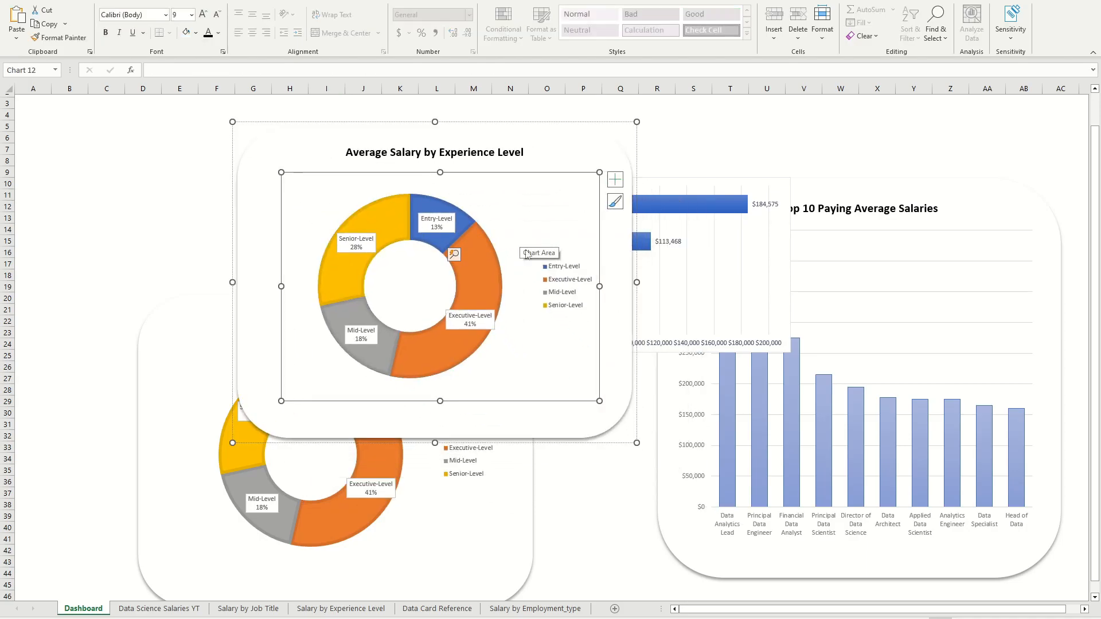
{"action": "key", "text": "Delete"}
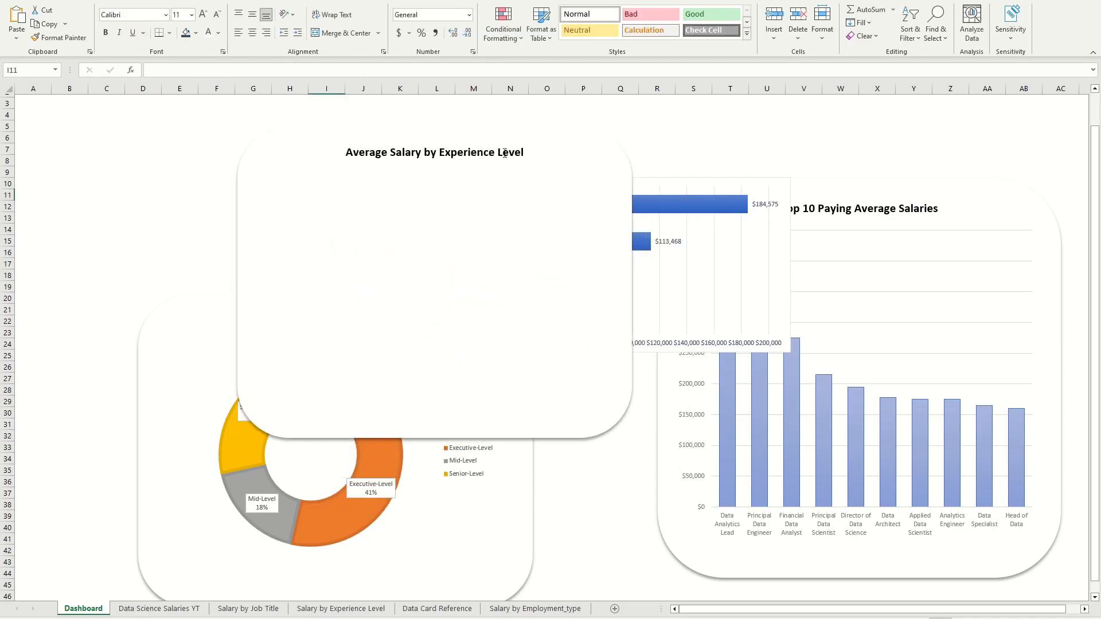
{"action": "triple_click", "coordinate": [505, 157]}
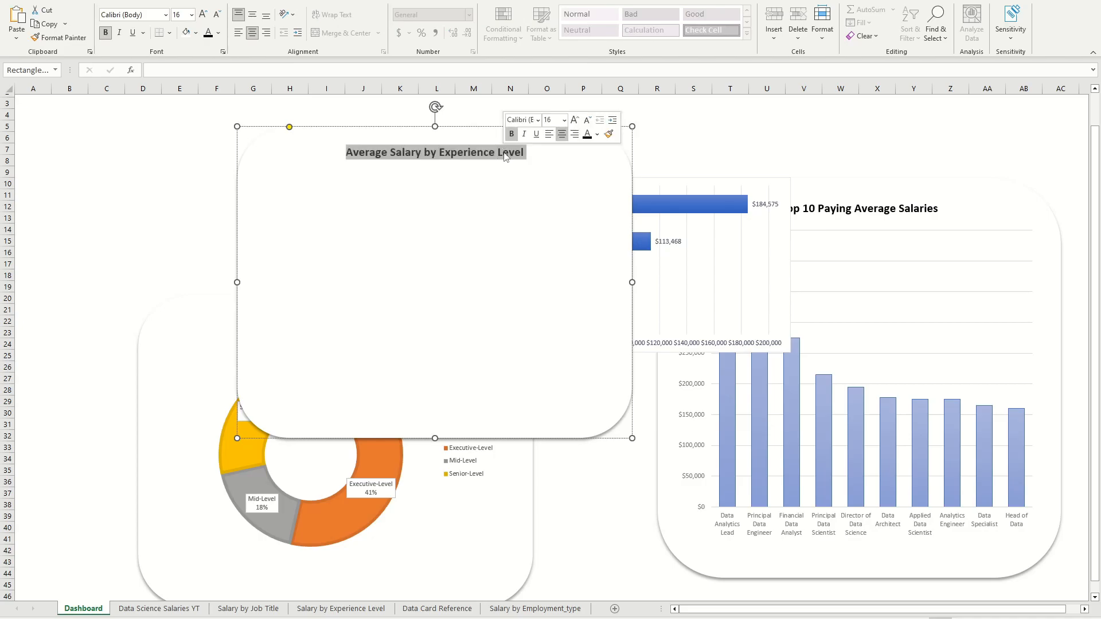
{"action": "type", "text": "AZ"}
{"action": "type", "text": "verage Salary by E"}
{"action": "type", "text": "mployment Type"}
Step: Move the employment type bar chart over the new card and bring it to the front
{"action": "left_click_drag", "start_coordinate": [711, 182], "coordinate": [659, 197]}
{"action": "right_click", "coordinate": [660, 197]}
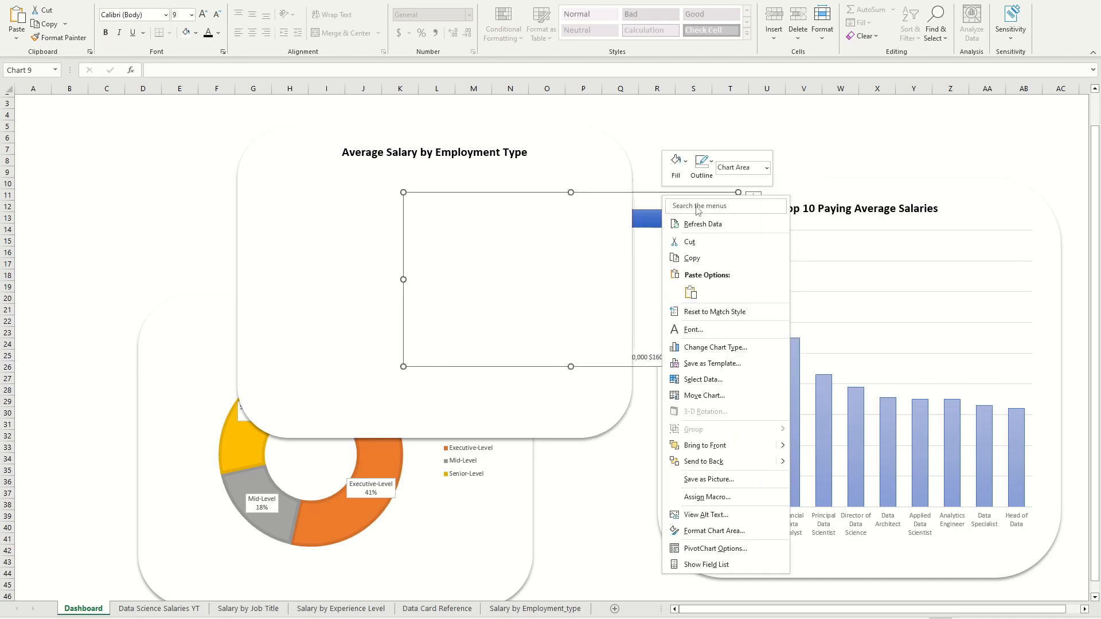
{"action": "left_click", "coordinate": [745, 446]}
Step: Position the bar chart beneath the Average Salary by Employment Type title and widen it to nearly fill the card
{"action": "left_click", "coordinate": [574, 203]}
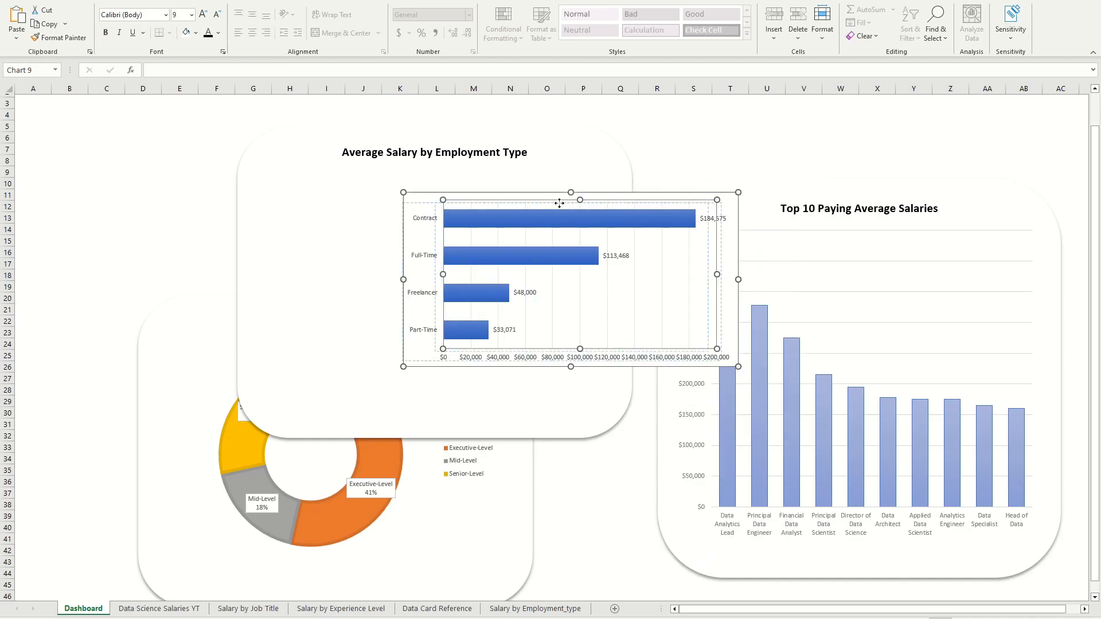
{"action": "left_click_drag", "start_coordinate": [574, 203], "coordinate": [539, 200]}
{"action": "left_click", "coordinate": [715, 150]}
{"action": "left_click_drag", "start_coordinate": [713, 202], "coordinate": [530, 192]}
{"action": "left_click_drag", "start_coordinate": [682, 268], "coordinate": [592, 204]}
{"action": "left_click_drag", "start_coordinate": [607, 277], "coordinate": [641, 274]}
{"action": "left_click_drag", "start_coordinate": [629, 201], "coordinate": [611, 190]}
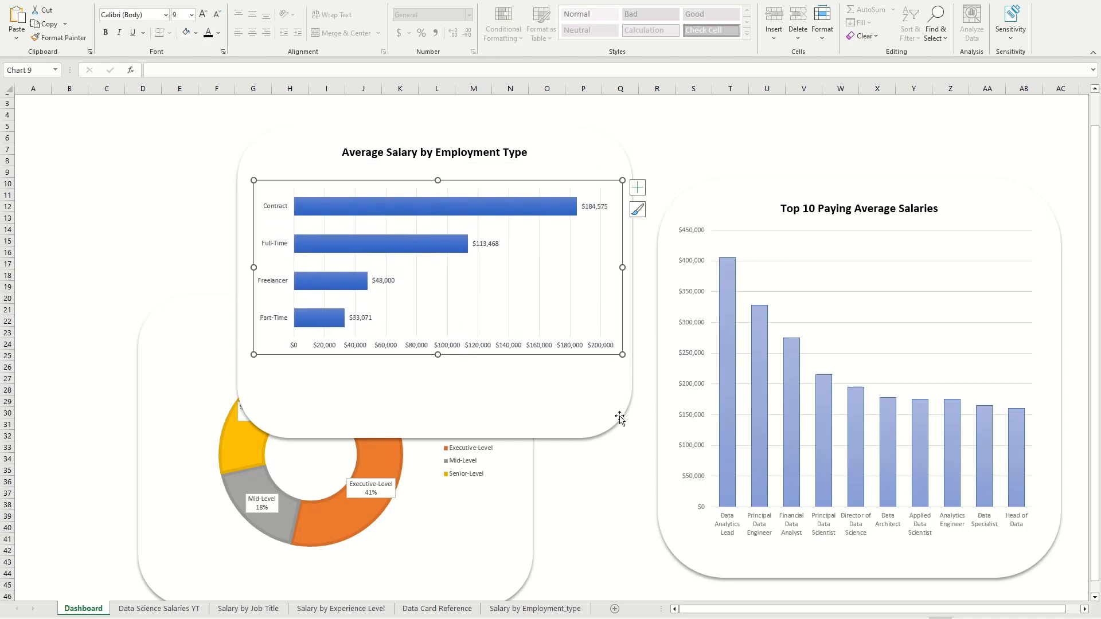
Step: Shorten the employment type card to fit its bar chart and nudge the chart slightly upward
{"action": "left_click", "coordinate": [622, 395]}
{"action": "left_click_drag", "start_coordinate": [632, 438], "coordinate": [638, 382]}
{"action": "left_click_drag", "start_coordinate": [575, 180], "coordinate": [575, 174]}
{"action": "left_click", "coordinate": [730, 126]}
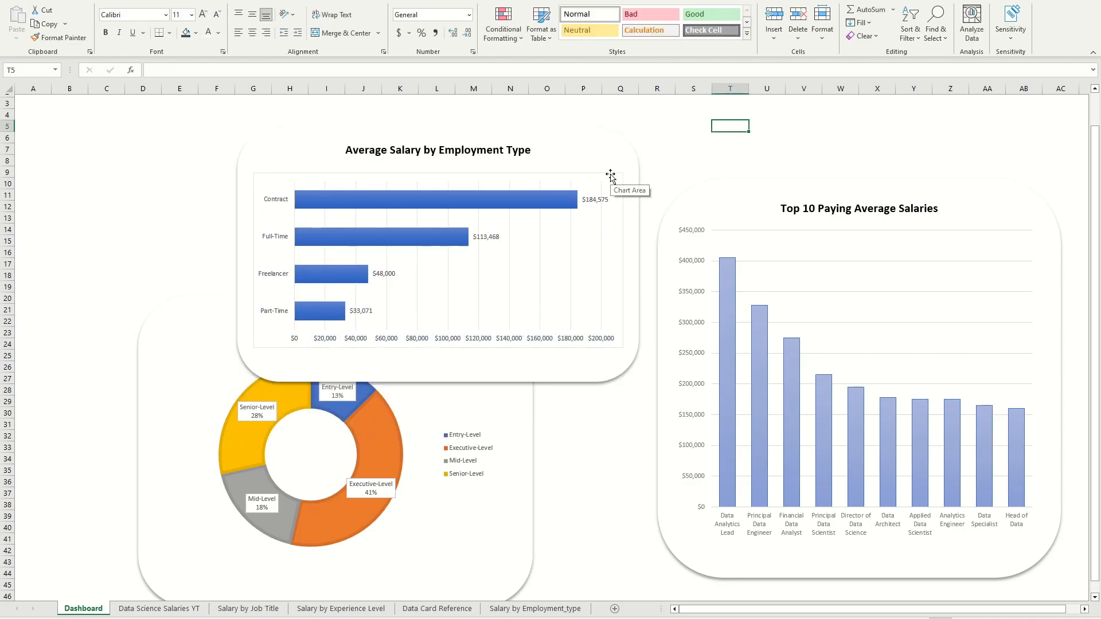
Step: Remove the outline from the employment type bar chart
{"action": "left_click", "coordinate": [615, 181]}
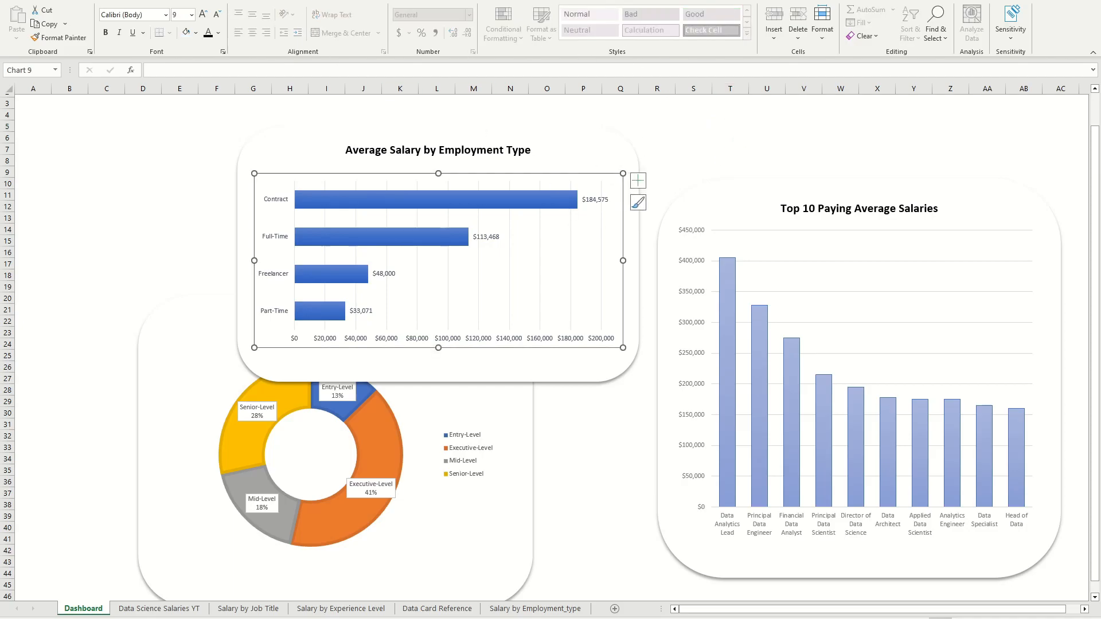
{"action": "left_click", "coordinate": [545, 0]}
{"action": "left_click", "coordinate": [584, 0]}
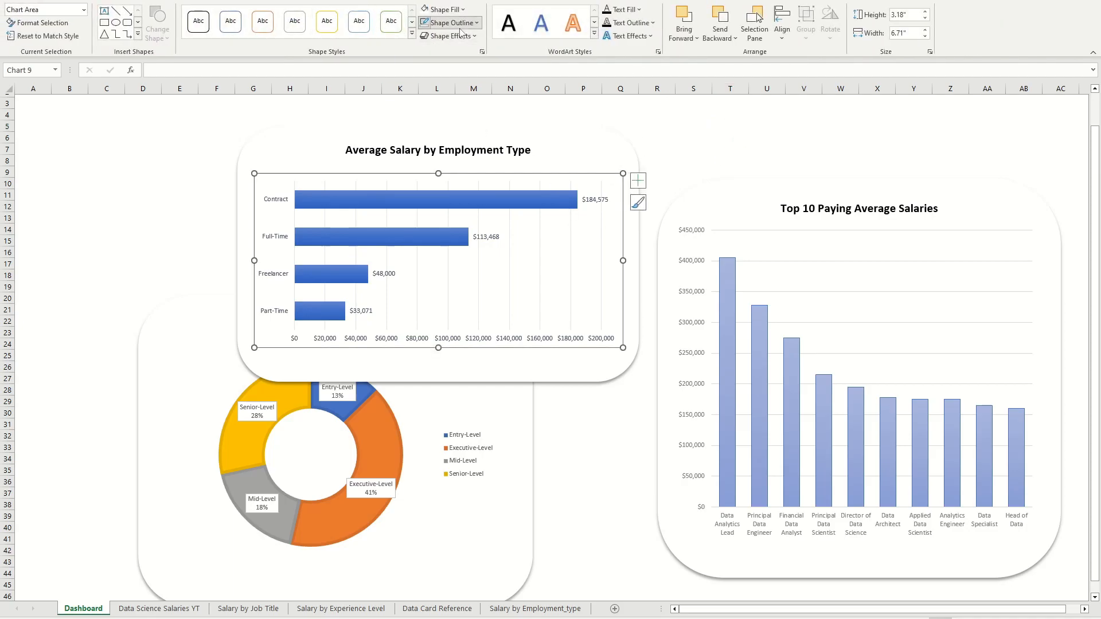
{"action": "left_click", "coordinate": [460, 28]}
{"action": "left_click", "coordinate": [463, 167]}
{"action": "left_click", "coordinate": [702, 125]}
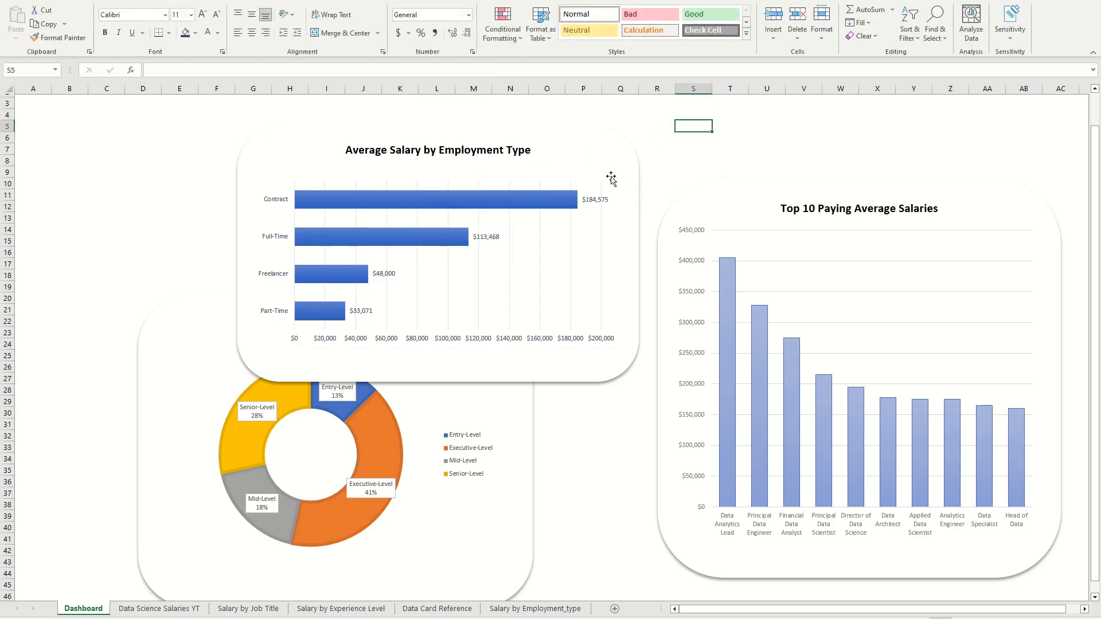
Step: Trim the lower edge of the employment type card closer to its chart
{"action": "left_click", "coordinate": [527, 364]}
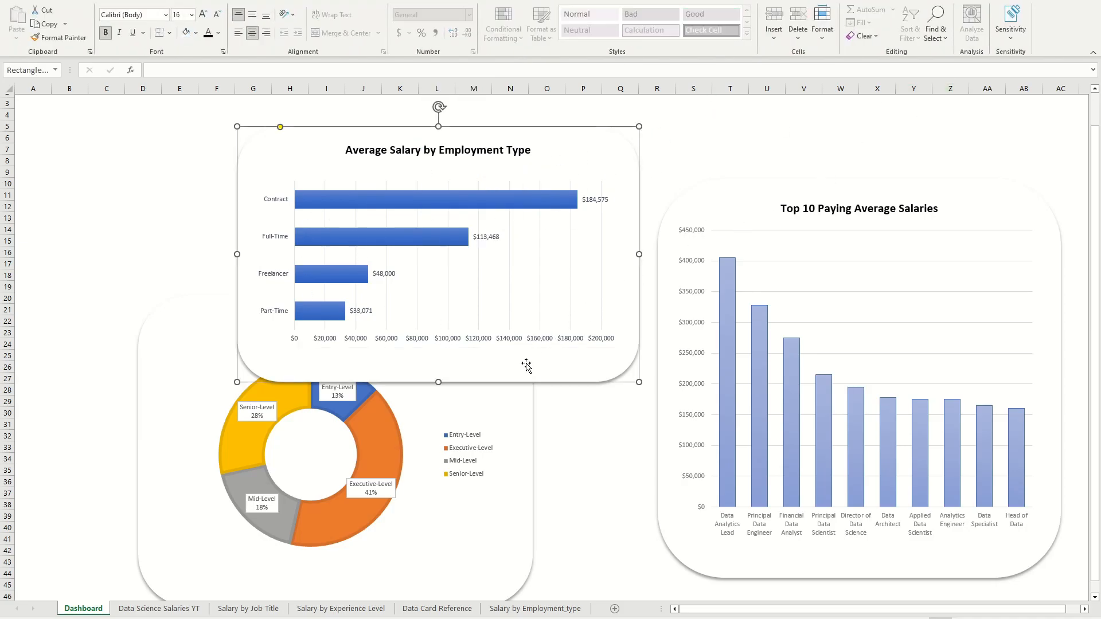
{"action": "left_click_drag", "start_coordinate": [442, 383], "coordinate": [441, 369]}
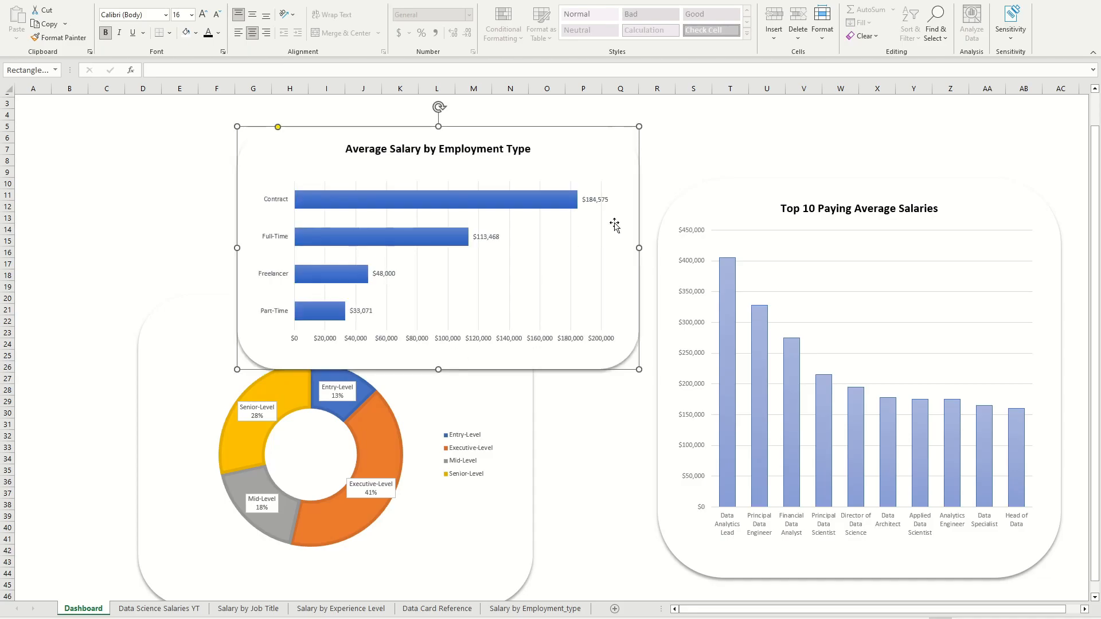
{"action": "left_click", "coordinate": [730, 148]}
{"action": "left_click", "coordinate": [534, 175]}
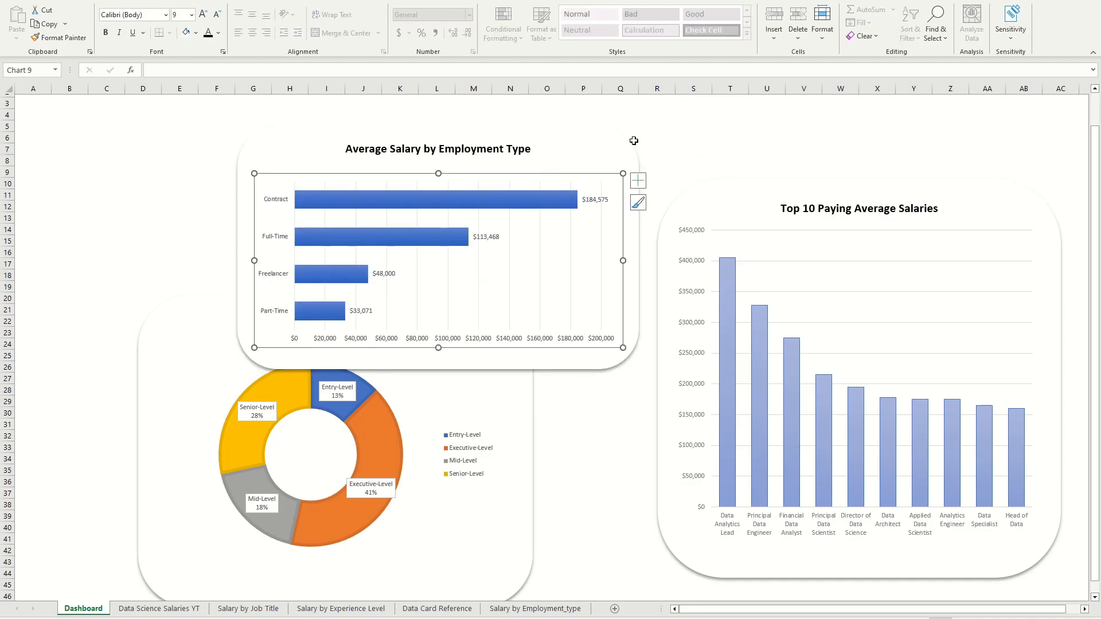
{"action": "left_click", "coordinate": [616, 145], "text": "ctrl"}
{"action": "right_click", "coordinate": [591, 148]}
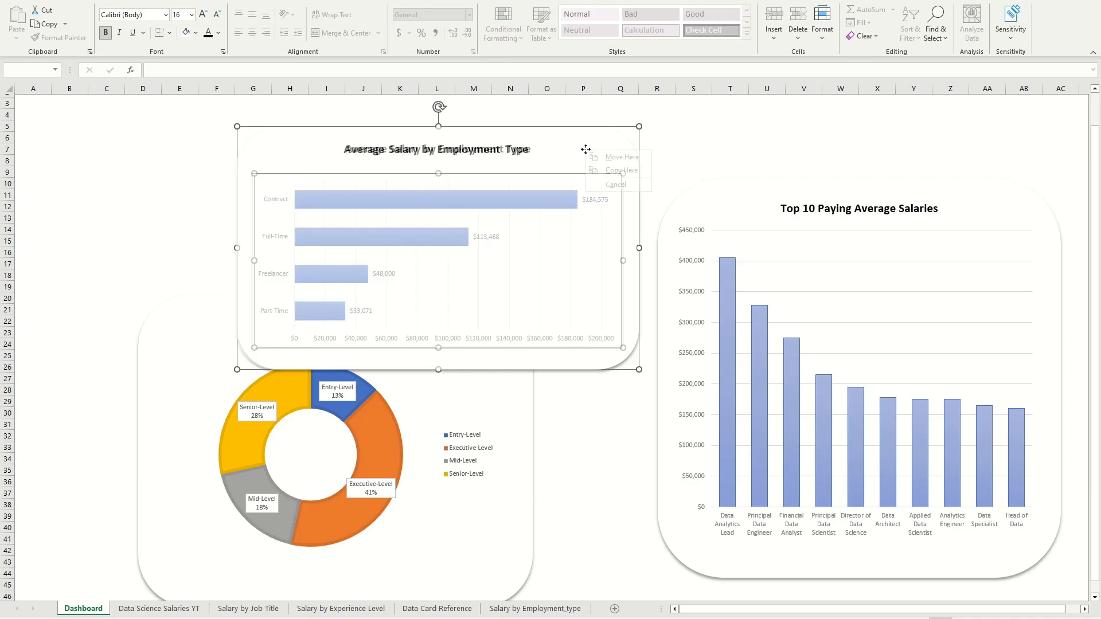
{"action": "left_click", "coordinate": [671, 161]}
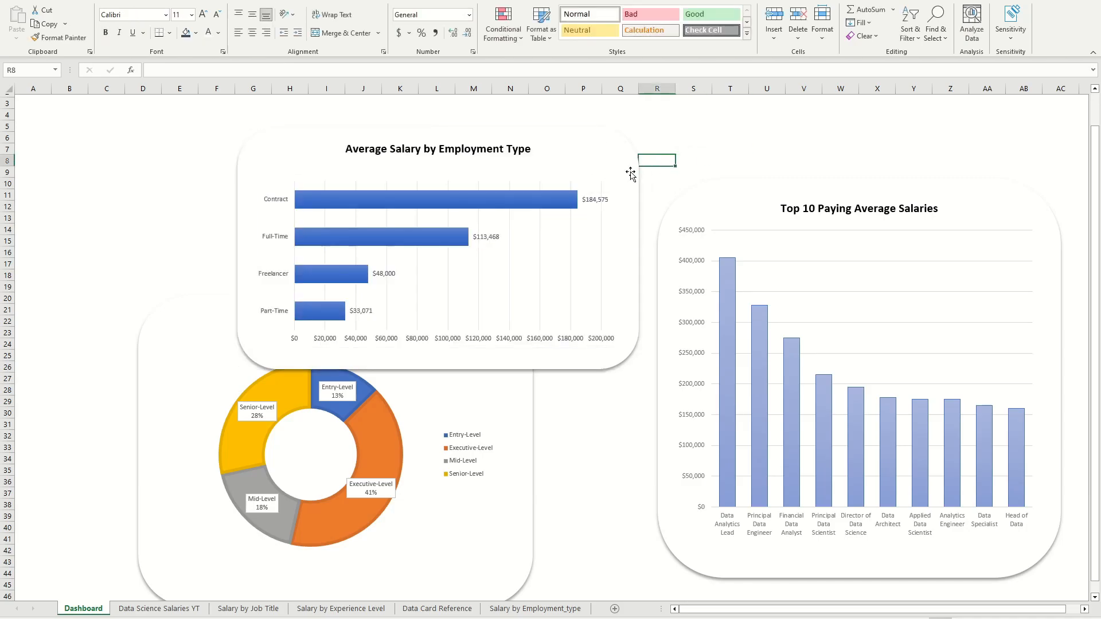
Step: Group the employment type bar chart with its card
{"action": "left_click", "coordinate": [551, 182]}
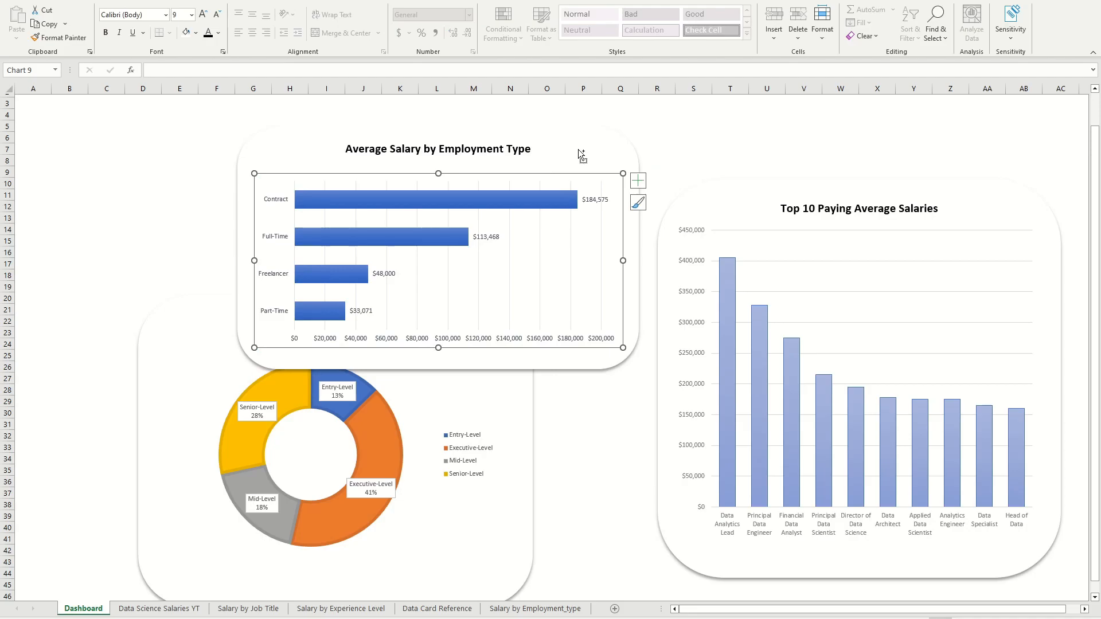
{"action": "left_click", "coordinate": [597, 139]}
{"action": "right_click", "coordinate": [596, 137]}
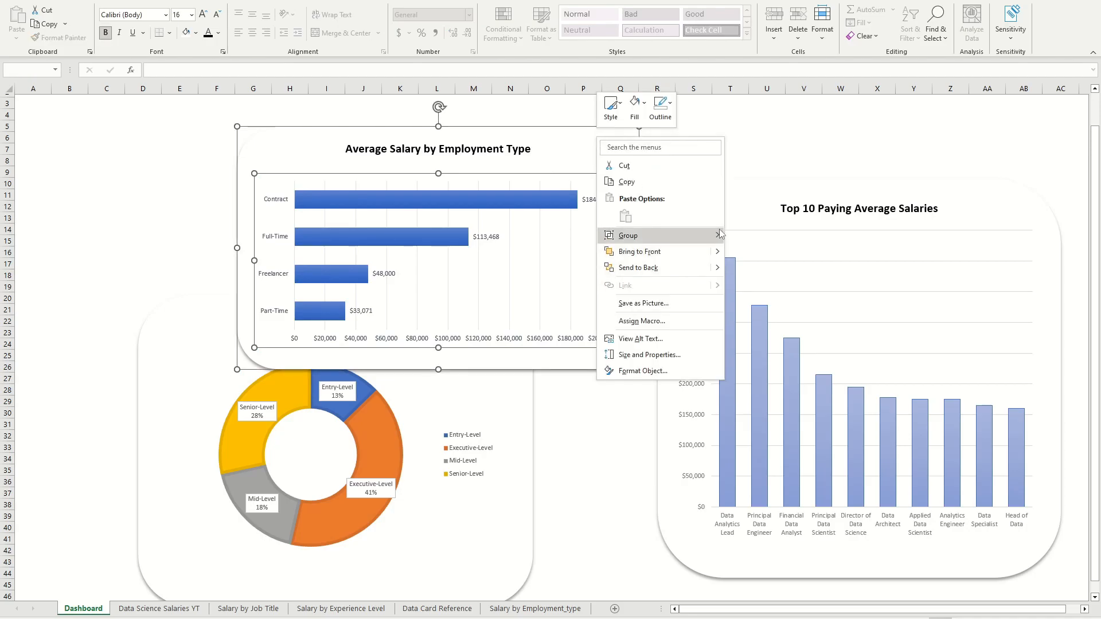
{"action": "left_click", "coordinate": [748, 233]}
Step: Move the grouped Average Salary by Employment Type card lower and shrink it
{"action": "left_click_drag", "start_coordinate": [562, 150], "coordinate": [606, 207]}
{"action": "left_click_drag", "start_coordinate": [672, 434], "coordinate": [605, 400]}
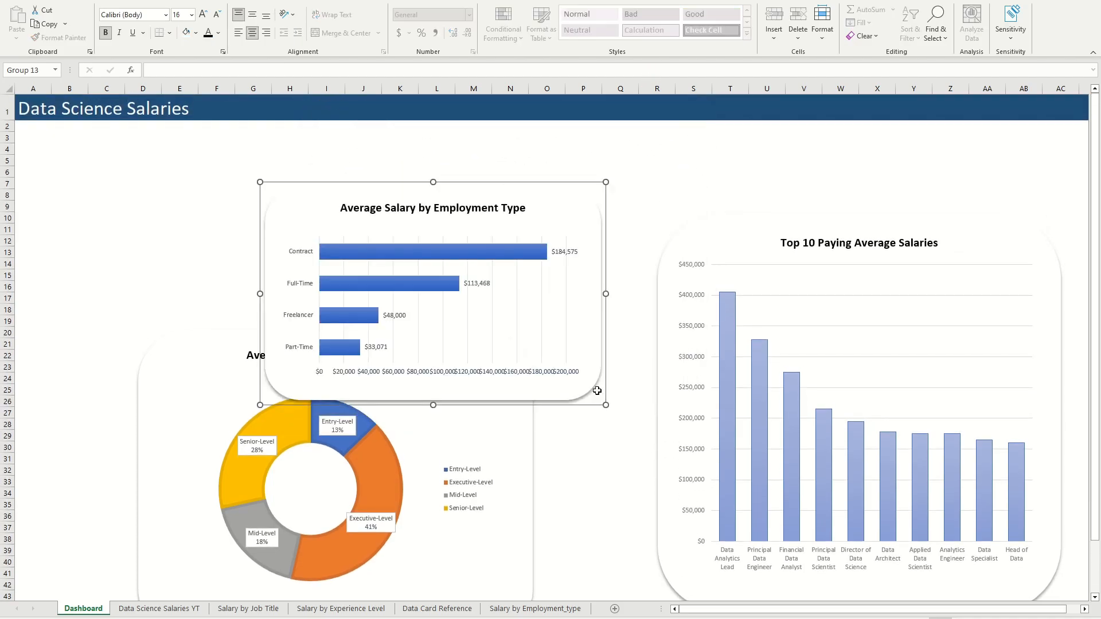
Step: Shrink the grouped Average Salary by Experience Level card and move it lower on the dashboard
{"action": "scroll", "coordinate": [600, 390], "scroll_direction": "down", "scroll_amount": 1}
{"action": "left_click_drag", "start_coordinate": [510, 557], "coordinate": [454, 480]}
{"action": "left_click_drag", "start_coordinate": [430, 420], "coordinate": [480, 532]}
{"action": "left_click_drag", "start_coordinate": [501, 592], "coordinate": [539, 584]}
{"action": "left_click_drag", "start_coordinate": [496, 393], "coordinate": [483, 473]}
Step: Place the Average Salary by Employment Type card directly above the Average Salary by Experience Level card
{"action": "scroll", "coordinate": [562, 402], "scroll_direction": "up", "scroll_amount": 1}
{"action": "left_click_drag", "start_coordinate": [556, 201], "coordinate": [481, 250]}
{"action": "left_click", "coordinate": [600, 227]}
Step: Draw a rounded rectangle about 1.7" high and 3.33" wide below the dashboard banner, between the two chart columns
{"action": "key", "text": "alt+n"}
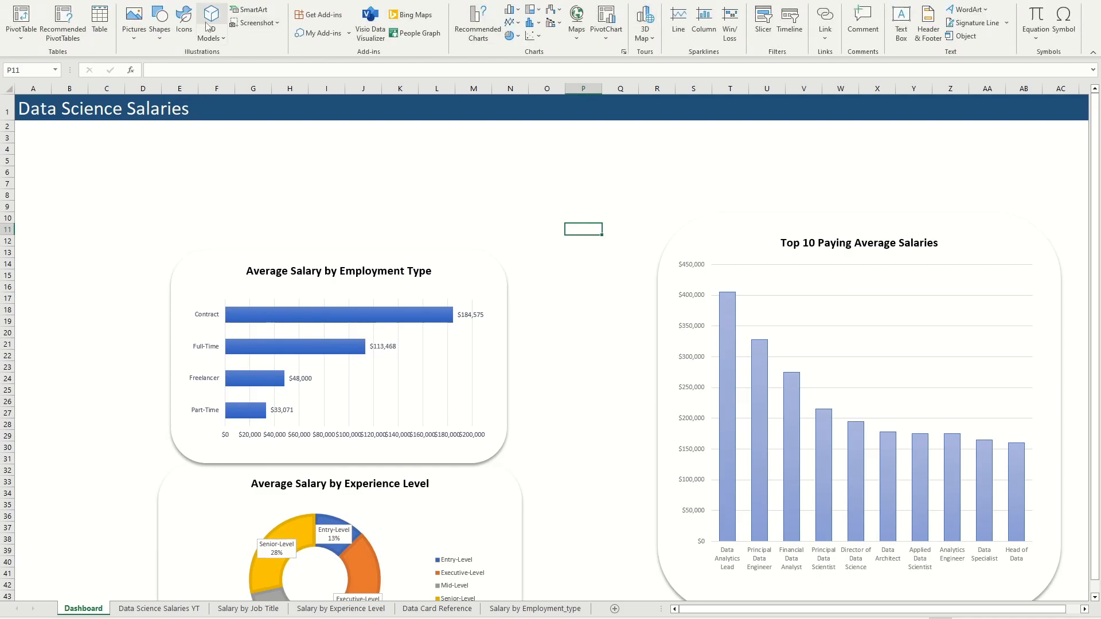
{"action": "left_click", "coordinate": [159, 24]}
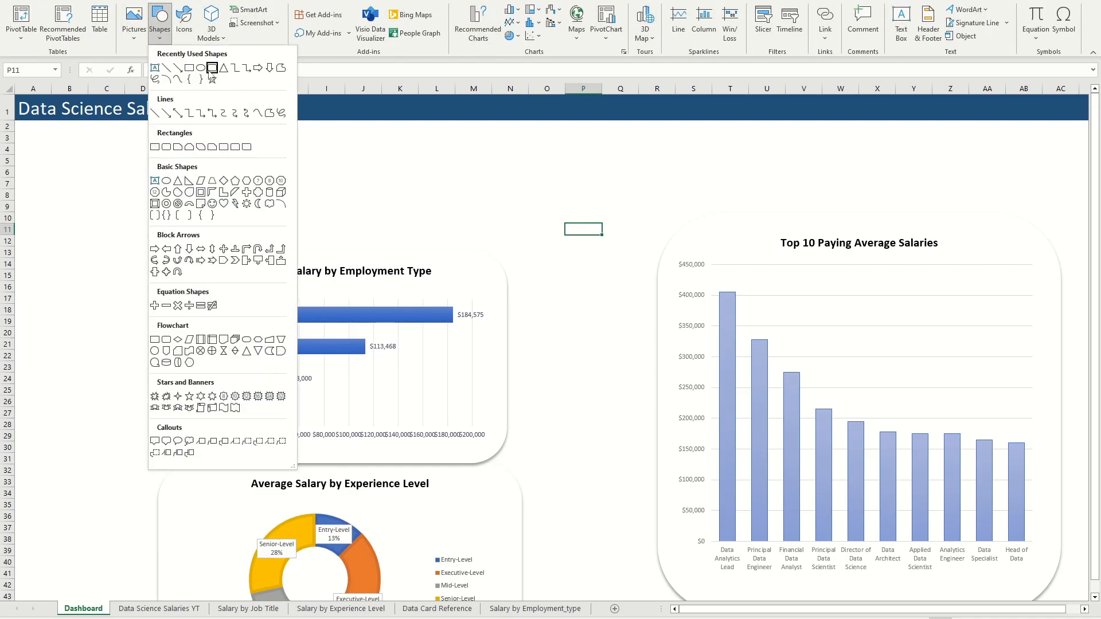
{"action": "left_click", "coordinate": [213, 68]}
{"action": "left_click_drag", "start_coordinate": [450, 142], "coordinate": [633, 236]}
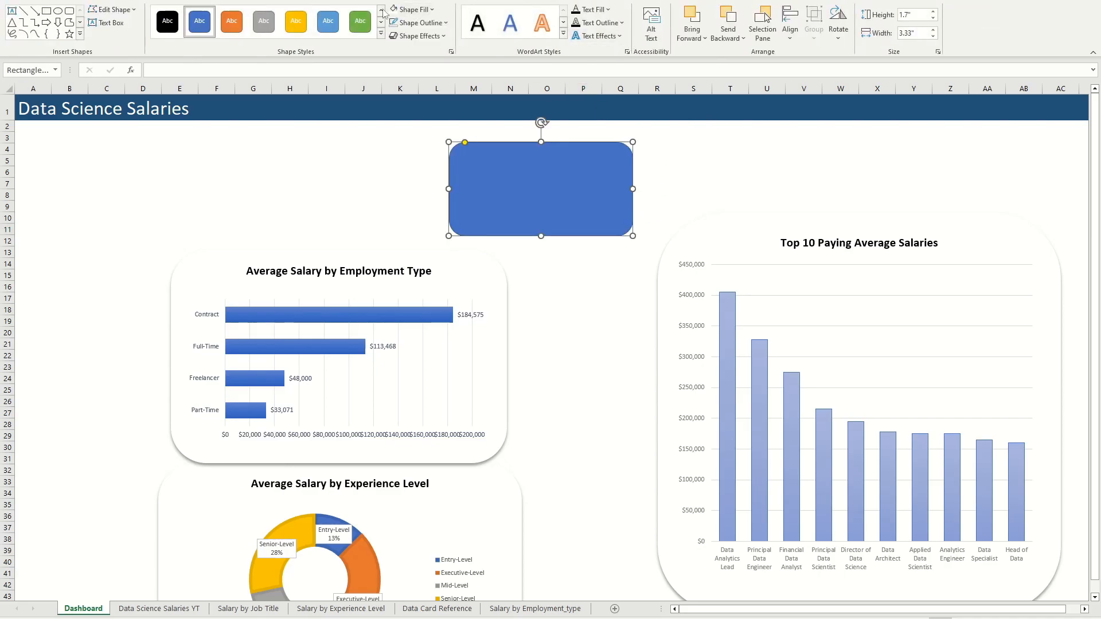
Step: Fill the new rounded rectangle with white
{"action": "left_click", "coordinate": [430, 10]}
{"action": "left_click", "coordinate": [430, 27]}
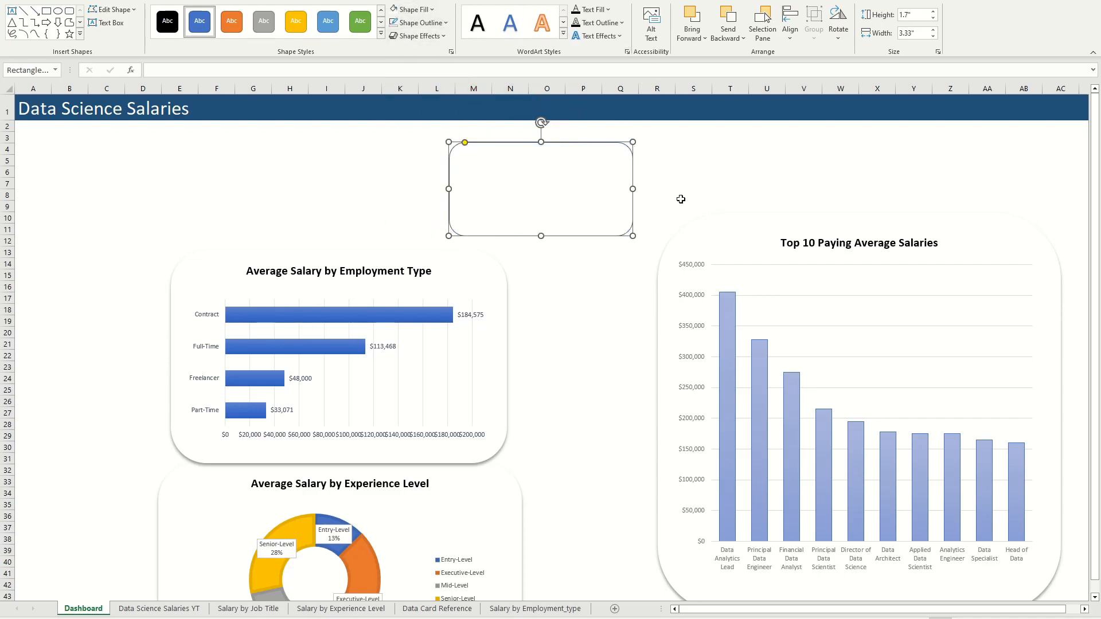
{"action": "left_click", "coordinate": [656, 165]}
Step: Duplicate the white rounded rectangle and place the copy beside it, above the Top 10 Paying Average Salaries card
{"action": "left_click", "coordinate": [609, 164]}
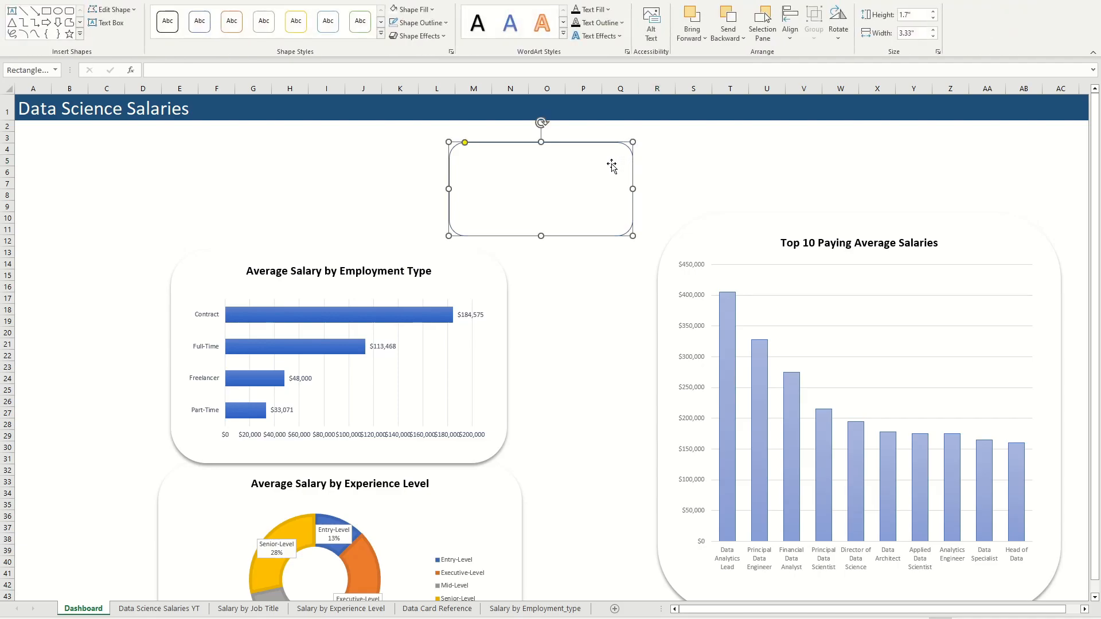
{"action": "key", "text": "ctrl+d"}
{"action": "left_click_drag", "start_coordinate": [598, 166], "coordinate": [845, 145]}
Step: Move the Top 10 Paying Average Salaries card below the duplicated rectangle and stretch its lower edge downward
{"action": "left_click_drag", "start_coordinate": [977, 228], "coordinate": [933, 260]}
{"action": "scroll", "coordinate": [932, 260], "scroll_direction": "down", "scroll_amount": 3}
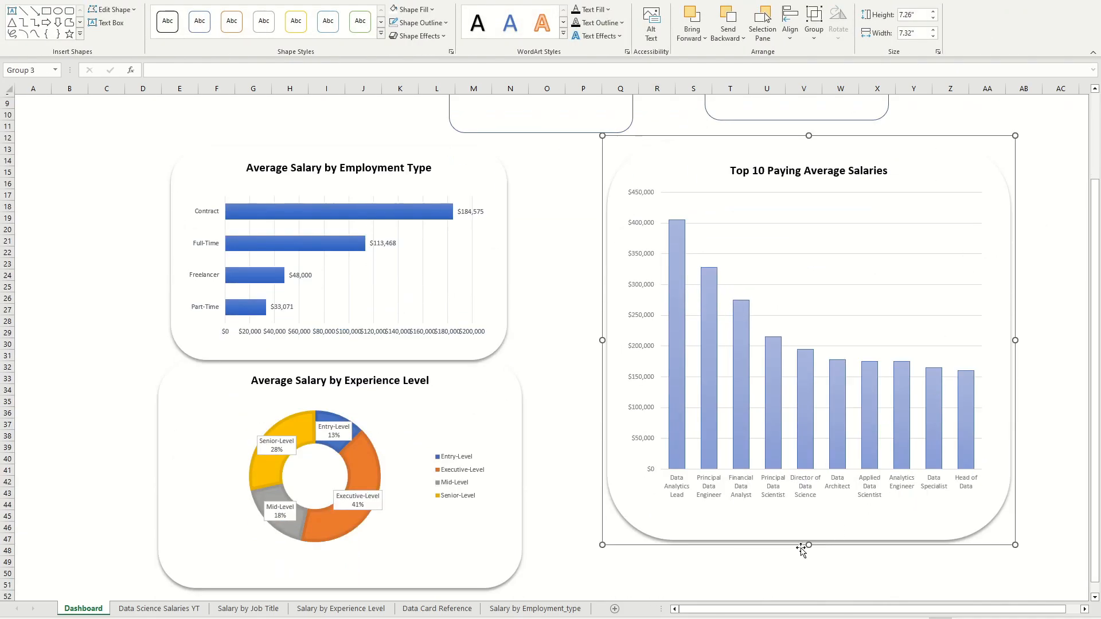
{"action": "left_click_drag", "start_coordinate": [807, 545], "coordinate": [807, 571]}
Step: Move the first white rounded rectangle up so it sits level with its duplicate
{"action": "scroll", "coordinate": [588, 186], "scroll_direction": "up", "scroll_amount": 3}
{"action": "left_click_drag", "start_coordinate": [559, 148], "coordinate": [578, 133]}
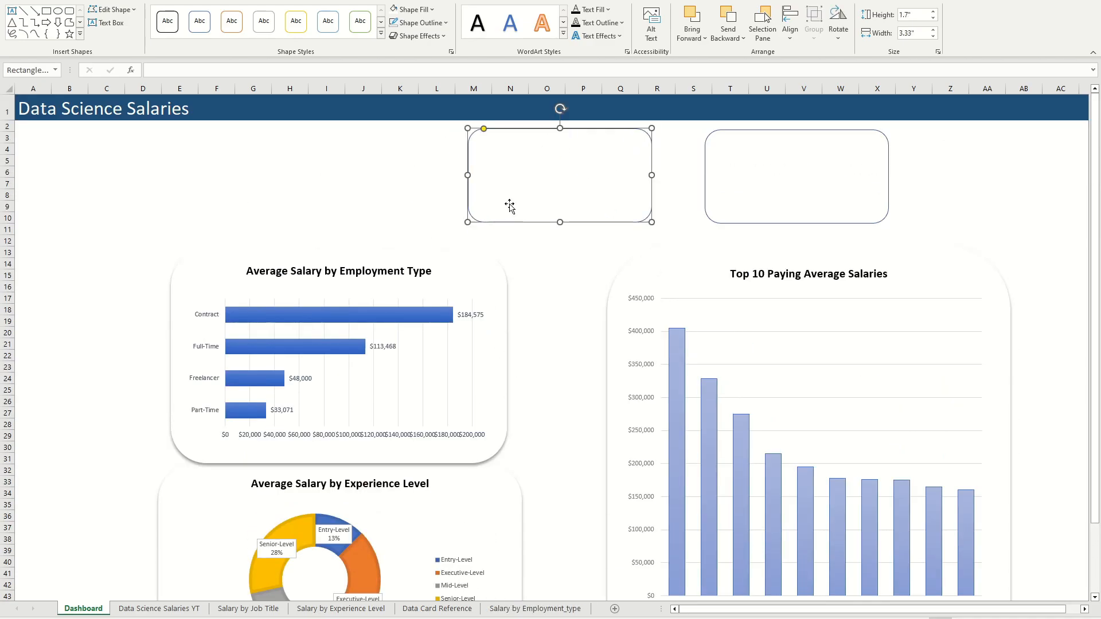
Step: Insert a text box in the empty area next to the first white rounded rectangle
{"action": "left_click", "coordinate": [425, 170]}
{"action": "key", "text": "alt+n"}
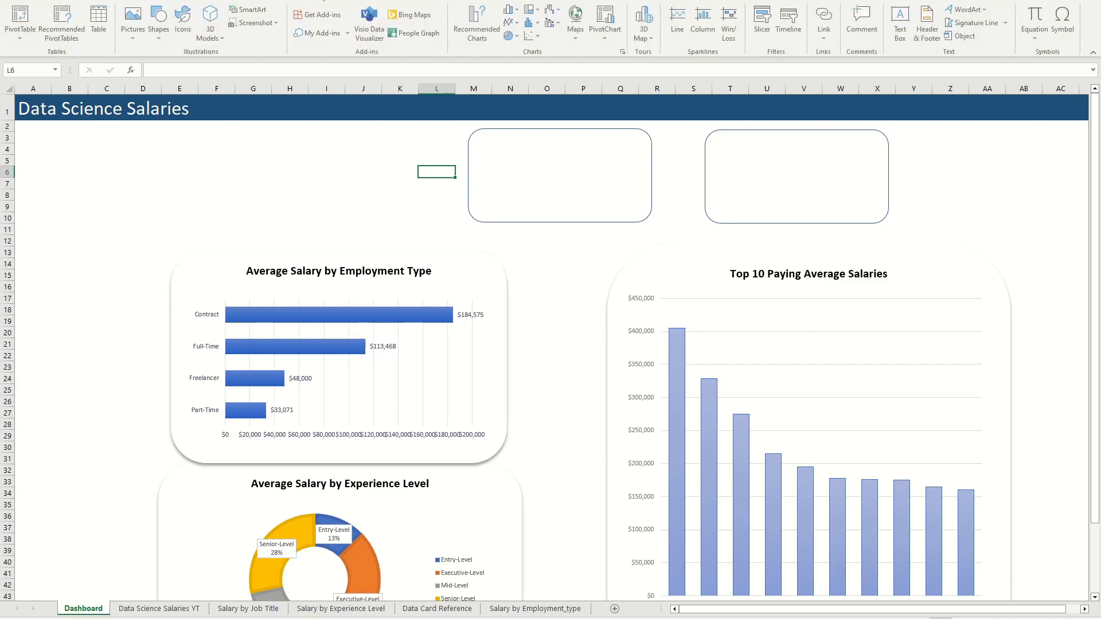
{"action": "left_click", "coordinate": [900, 28]}
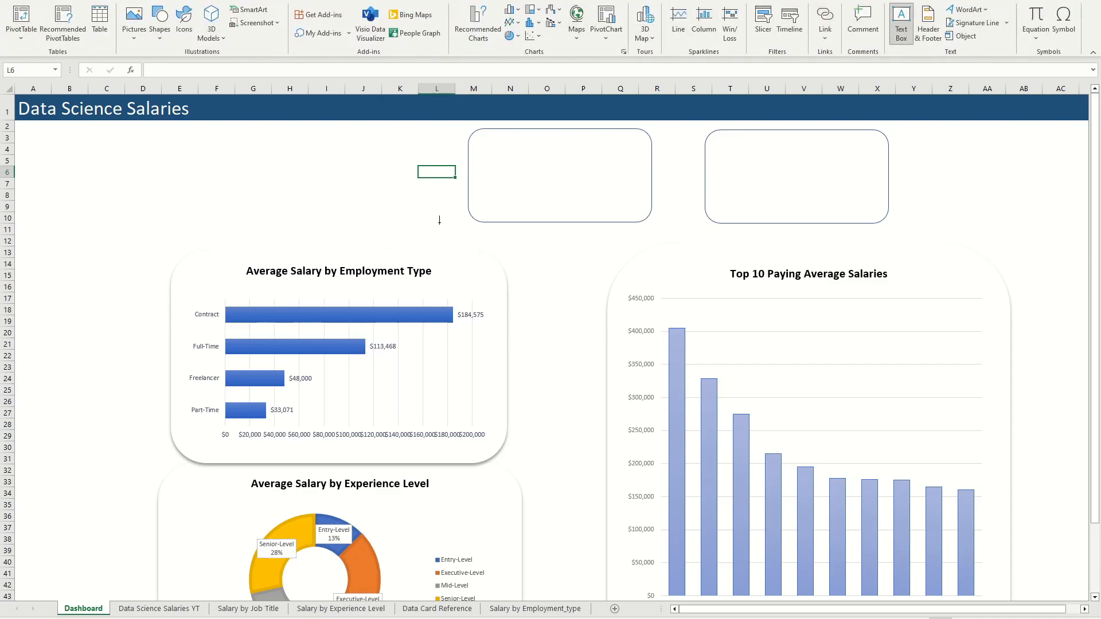
{"action": "left_click", "coordinate": [420, 207]}
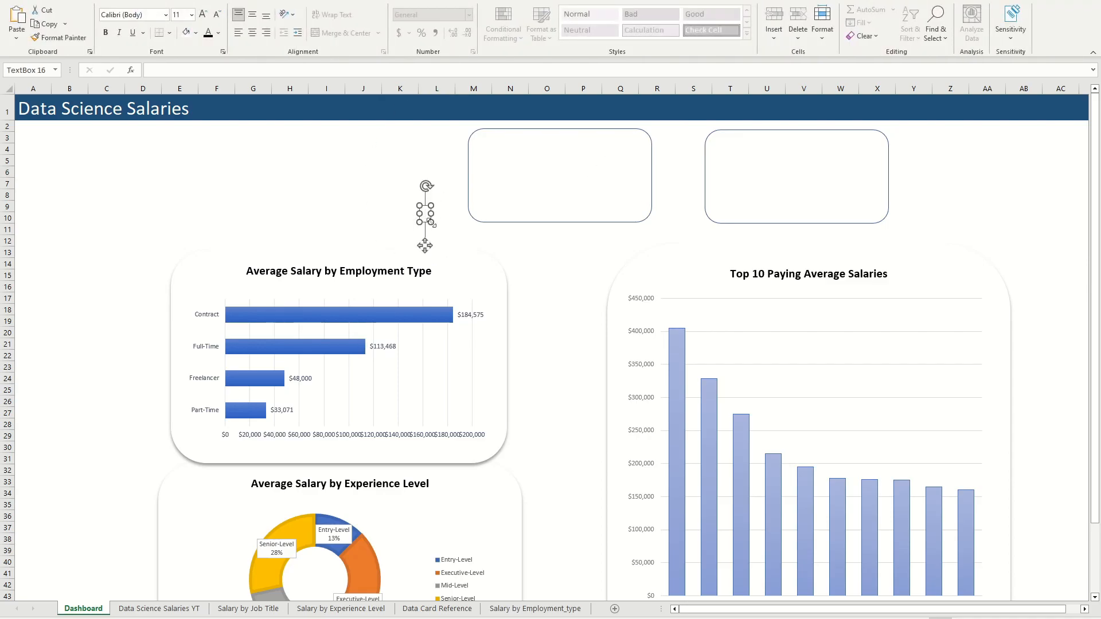
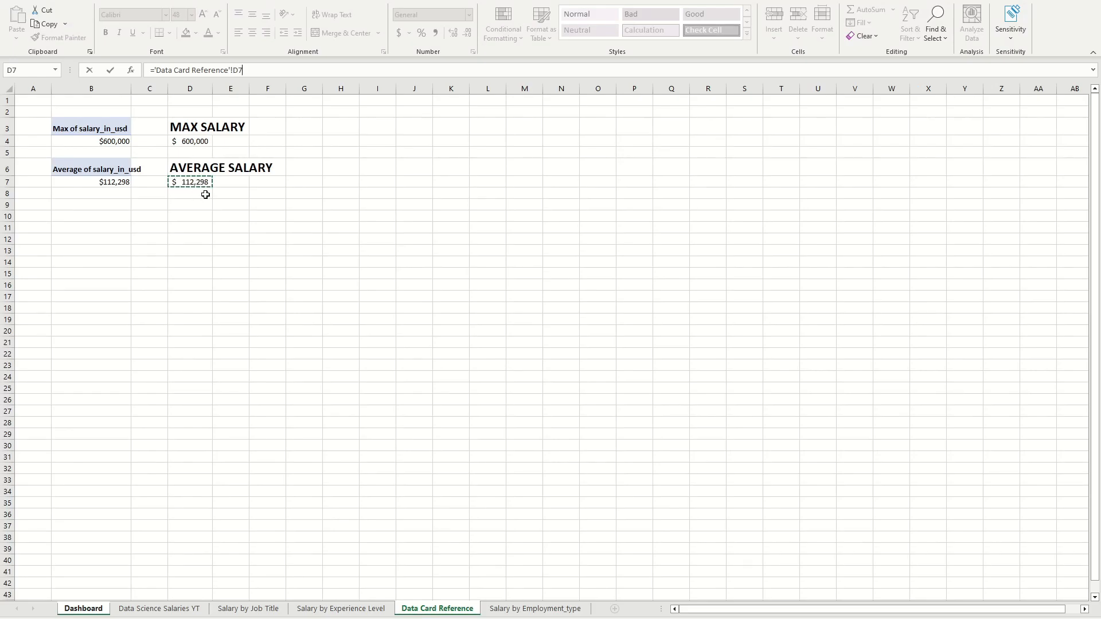
Step: Link the new text shape to cell D7 of Data Card Reference and try copying the $600,000 text formatting onto it
{"action": "key", "text": "Return"}
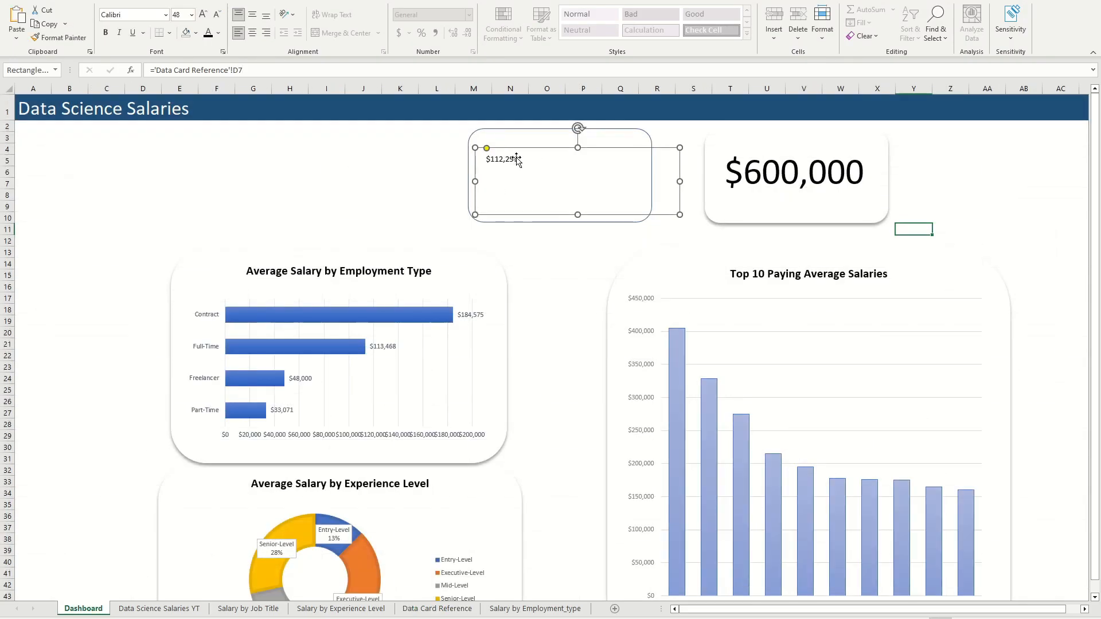
{"action": "left_click", "coordinate": [747, 172]}
{"action": "left_click", "coordinate": [59, 37]}
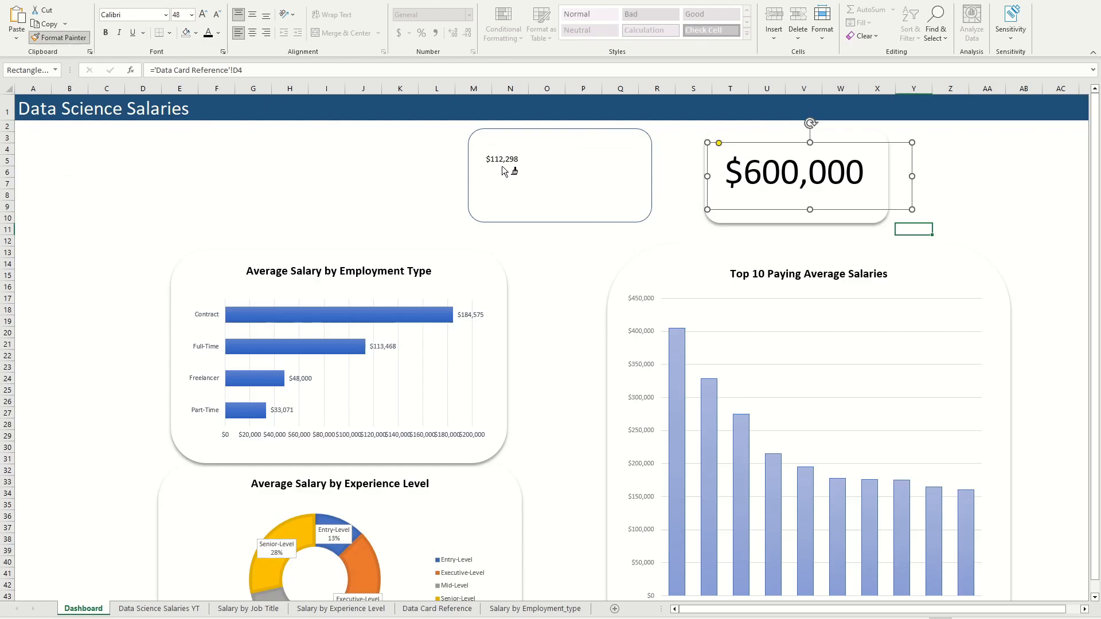
{"action": "left_click", "coordinate": [511, 192]}
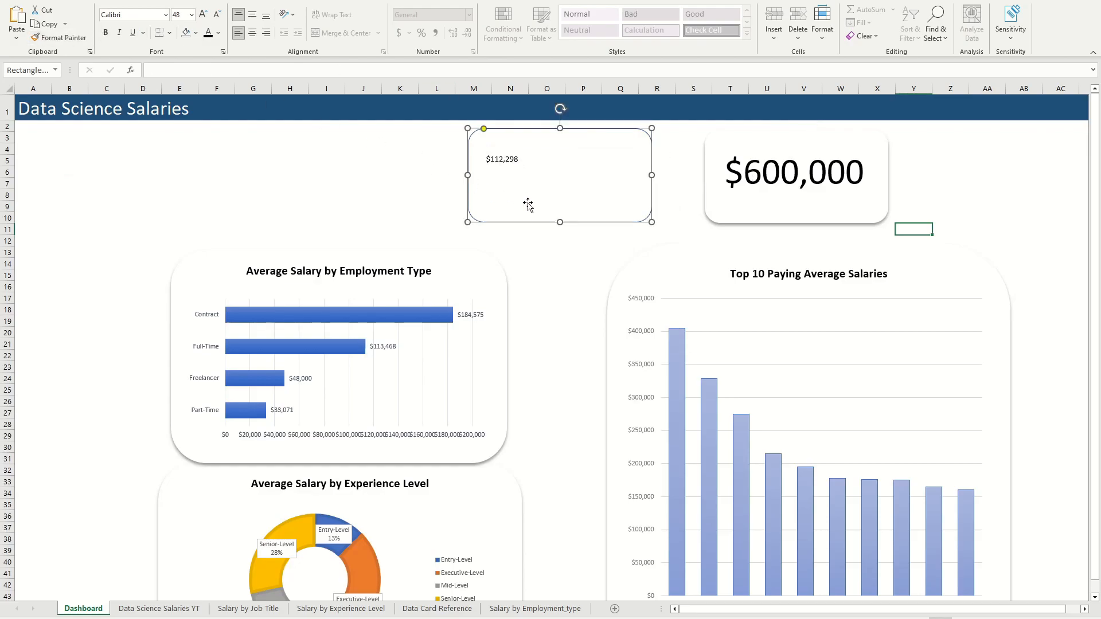
Step: Pull the $112,298 text shape partly off its rounded rectangle and set its font size to 48
{"action": "left_click", "coordinate": [509, 156]}
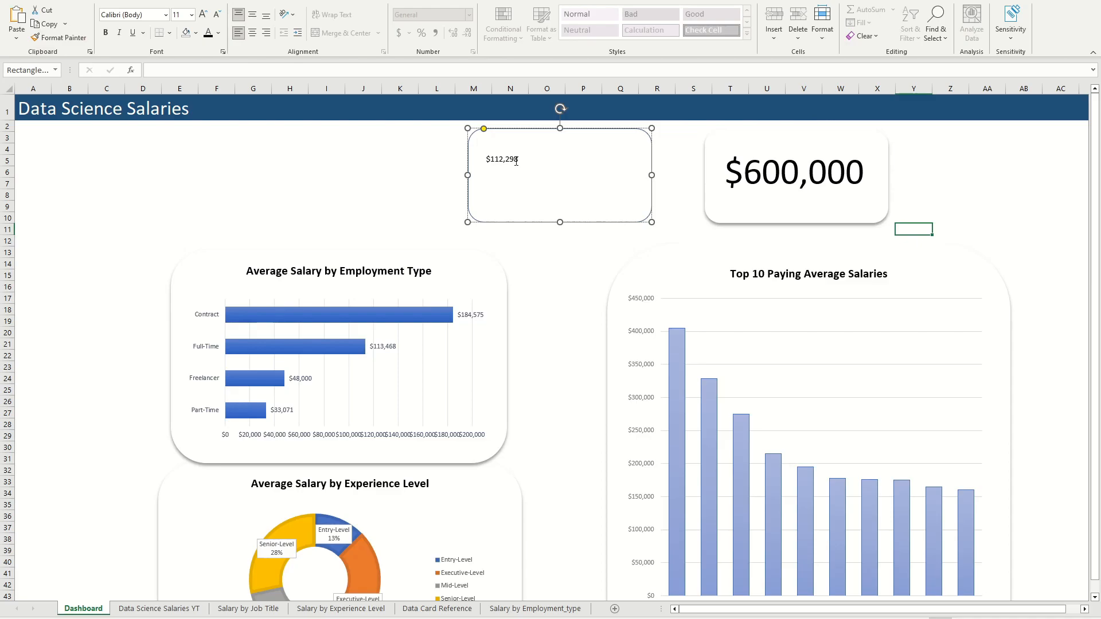
{"action": "left_click", "coordinate": [418, 178]}
{"action": "left_click_drag", "start_coordinate": [516, 163], "coordinate": [355, 183]}
{"action": "left_click", "coordinate": [191, 15]}
{"action": "left_click", "coordinate": [180, 315]}
{"action": "left_click", "coordinate": [325, 214]}
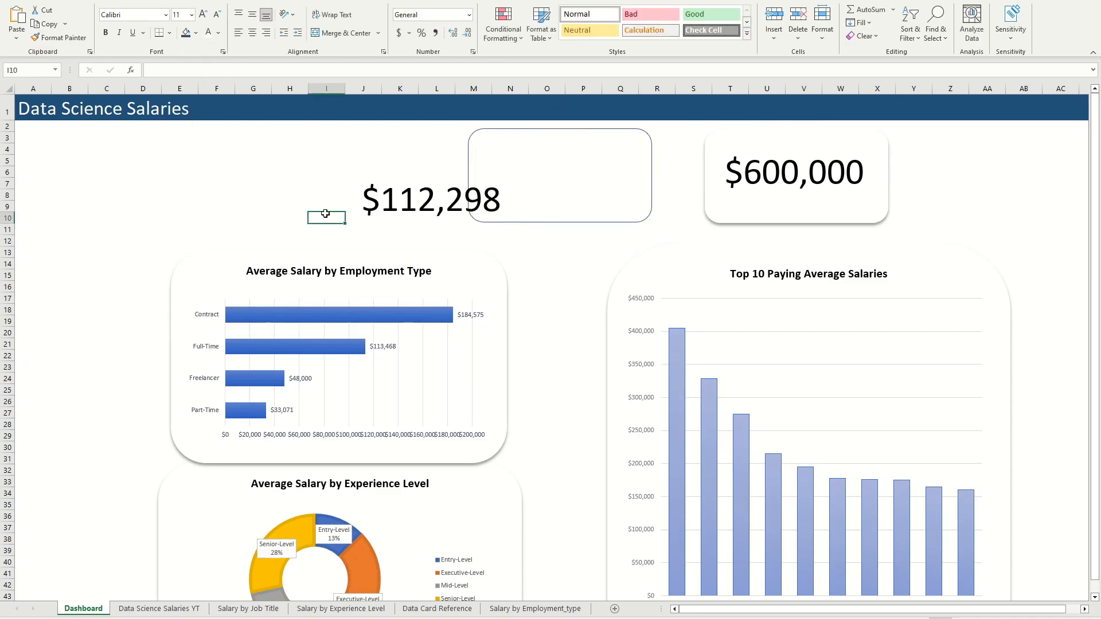
Step: Place the $112,298 figure back on its rounded rectangle and give that rectangle a shadow effect
{"action": "left_click", "coordinate": [454, 215]}
{"action": "left_click_drag", "start_coordinate": [455, 217], "coordinate": [579, 165]}
{"action": "left_click", "coordinate": [637, 220]}
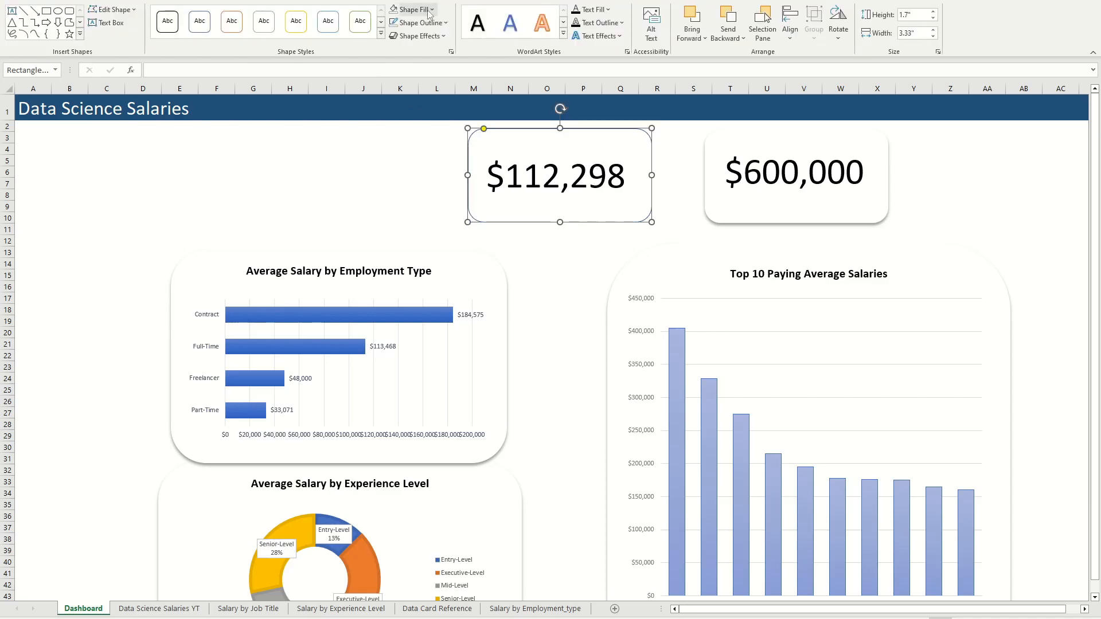
{"action": "left_click", "coordinate": [422, 37]}
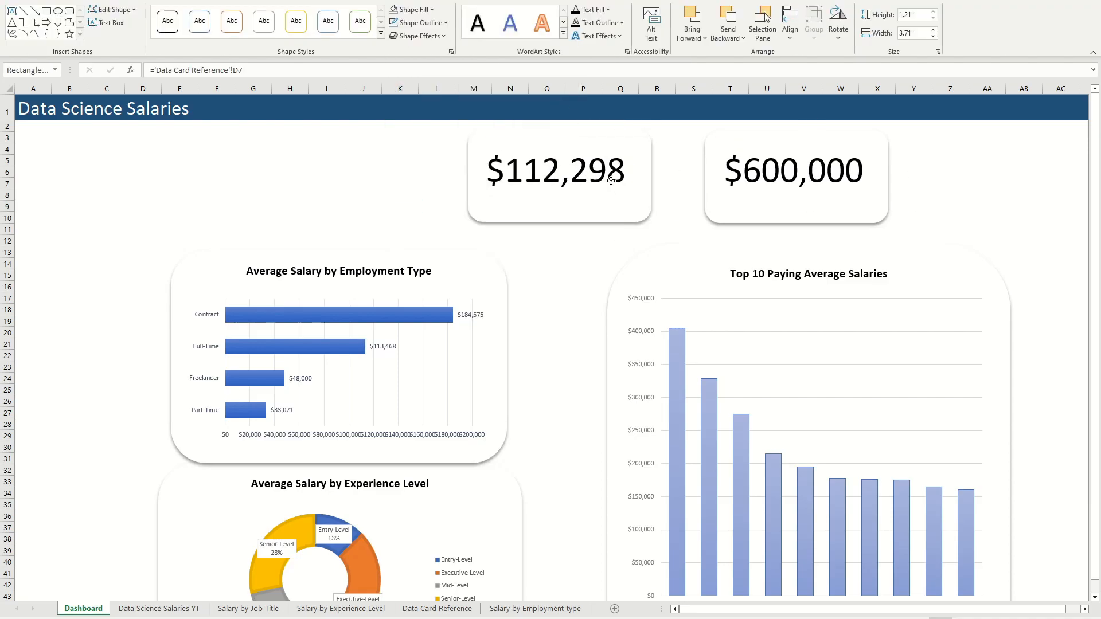
{"action": "left_click", "coordinate": [508, 249]}
Step: Widen the rounded rectangle behind $600,000 to match the other card and recentre the figure on it
{"action": "left_click", "coordinate": [894, 223]}
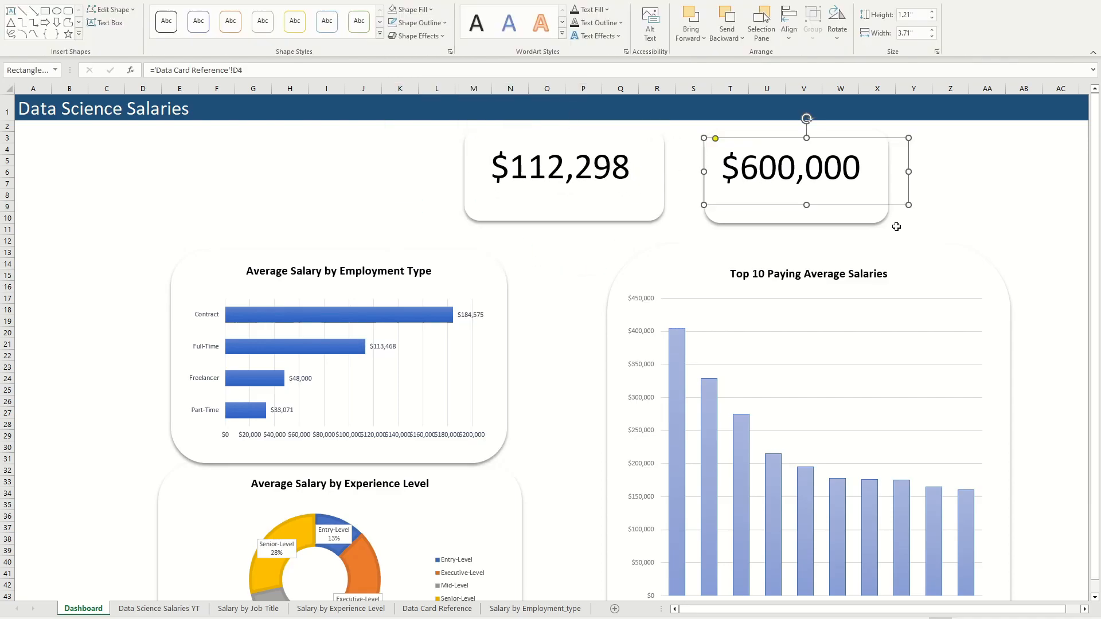
{"action": "left_click", "coordinate": [860, 260]}
{"action": "left_click", "coordinate": [355, 207]}
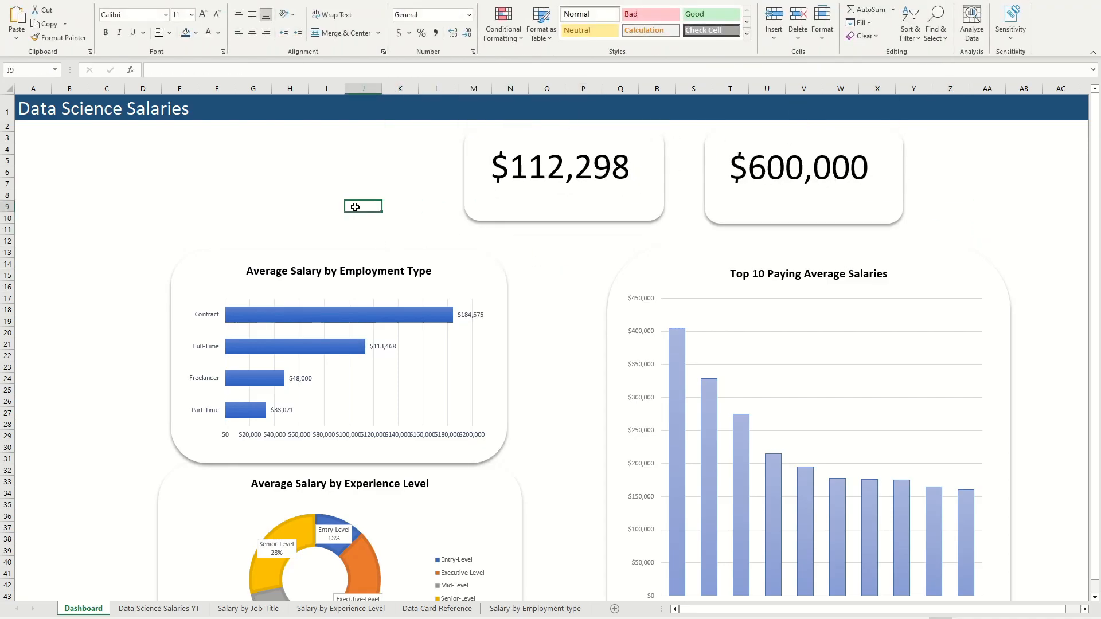
{"action": "left_click", "coordinate": [609, 215]}
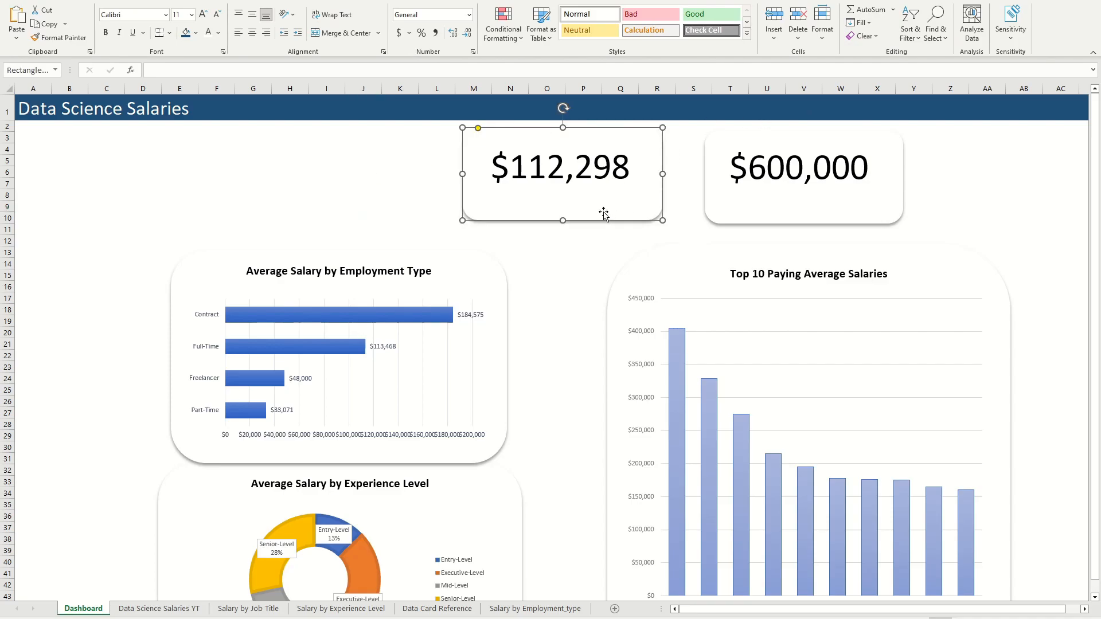
Step: Insert a text box in the empty area beside the $112,298 card with the text "Average Salary in USD"
{"action": "left_click", "coordinate": [431, 217]}
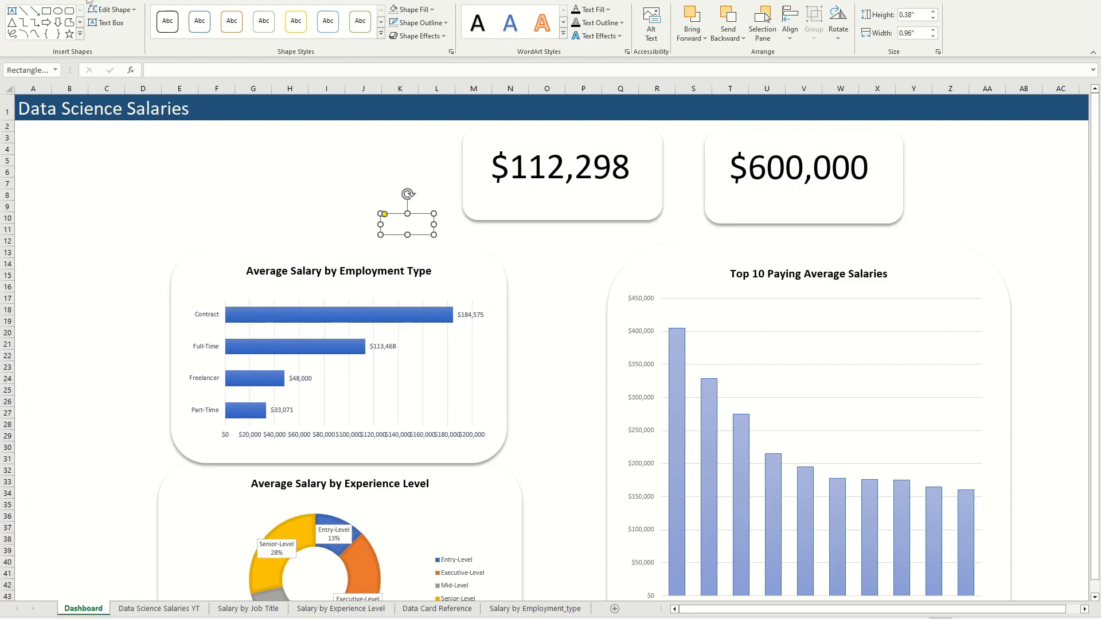
{"action": "left_click", "coordinate": [149, 2]}
{"action": "left_click", "coordinate": [900, 23]}
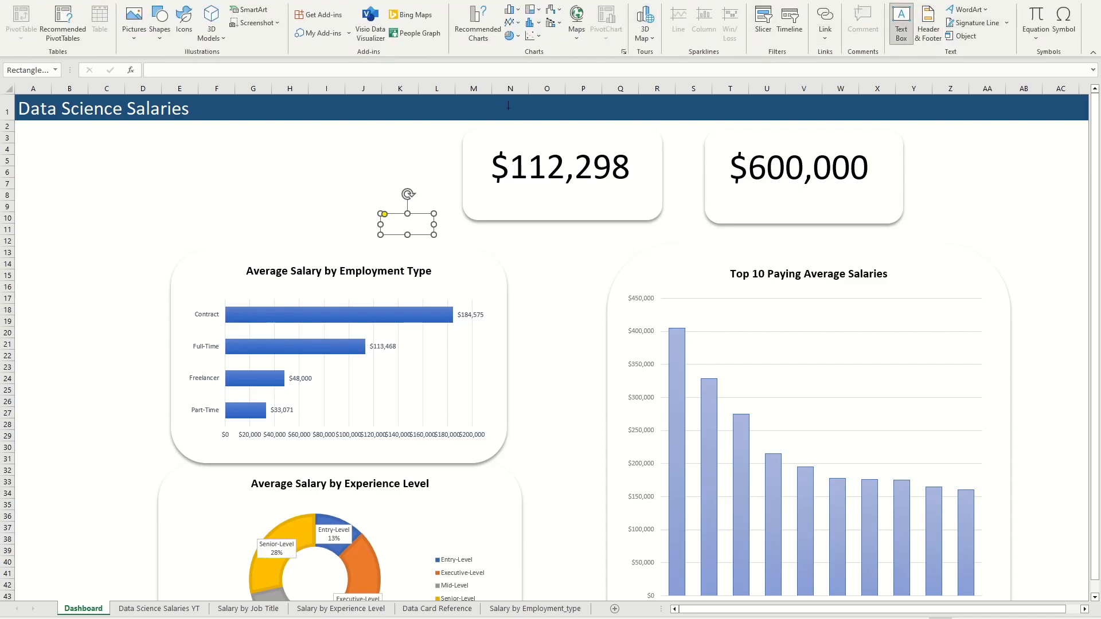
{"action": "left_click", "coordinate": [332, 204]}
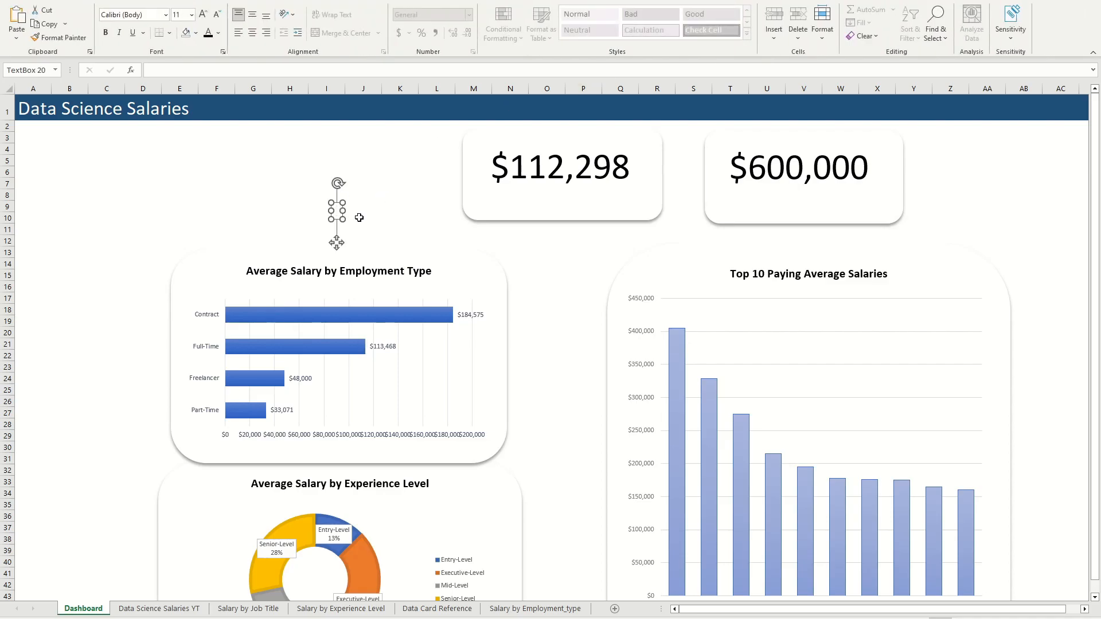
{"action": "type", "text": "Average "}
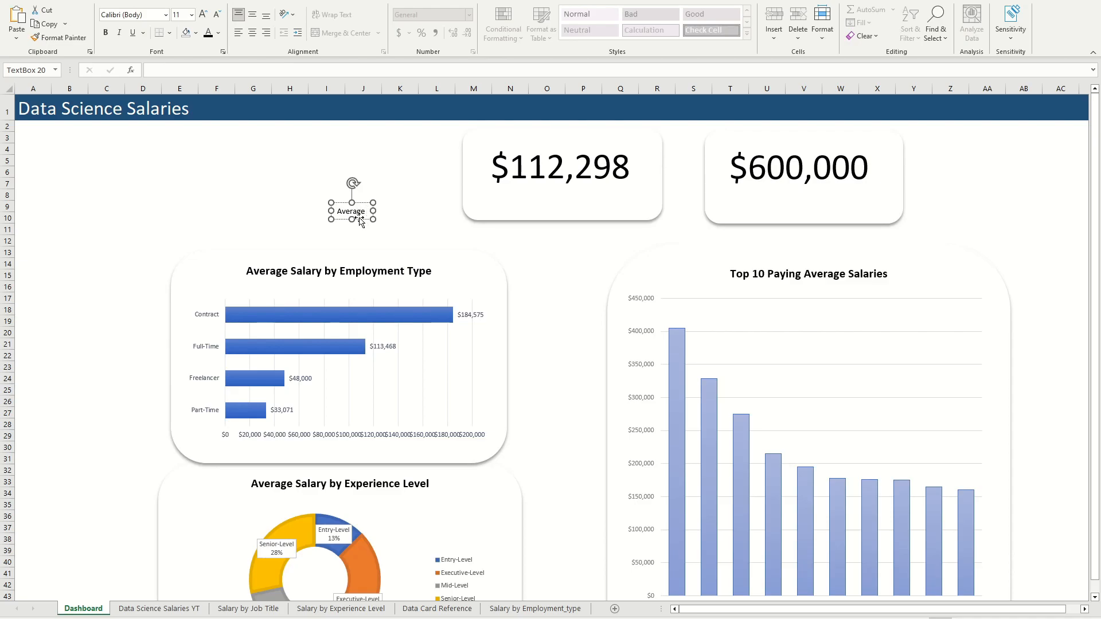
{"action": "type", "text": "Salary"}
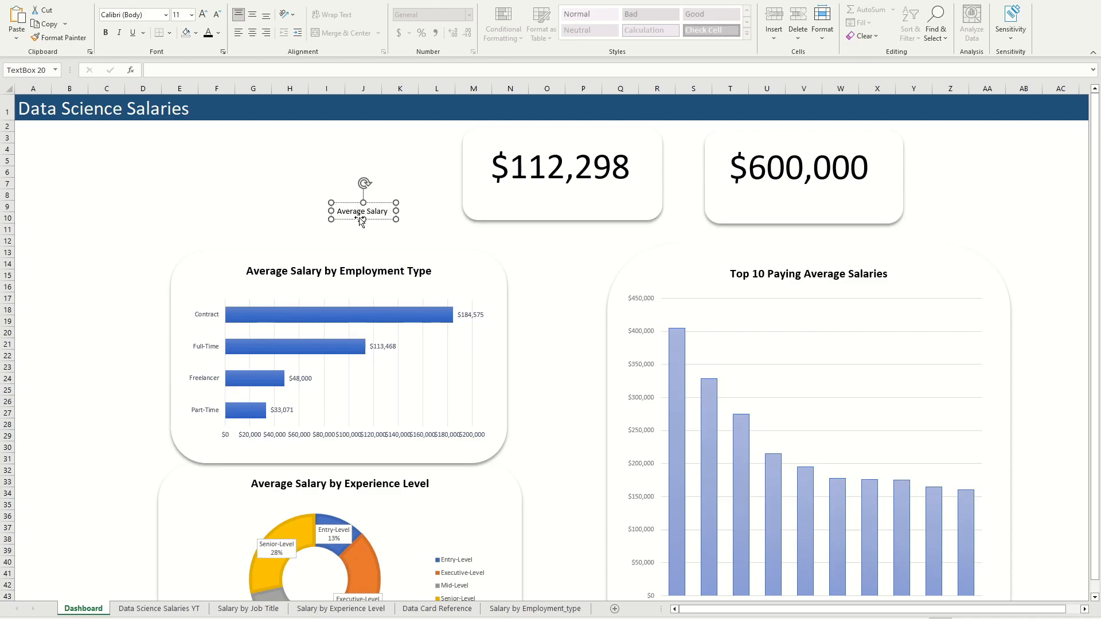
{"action": "type", "text": " in USD"}
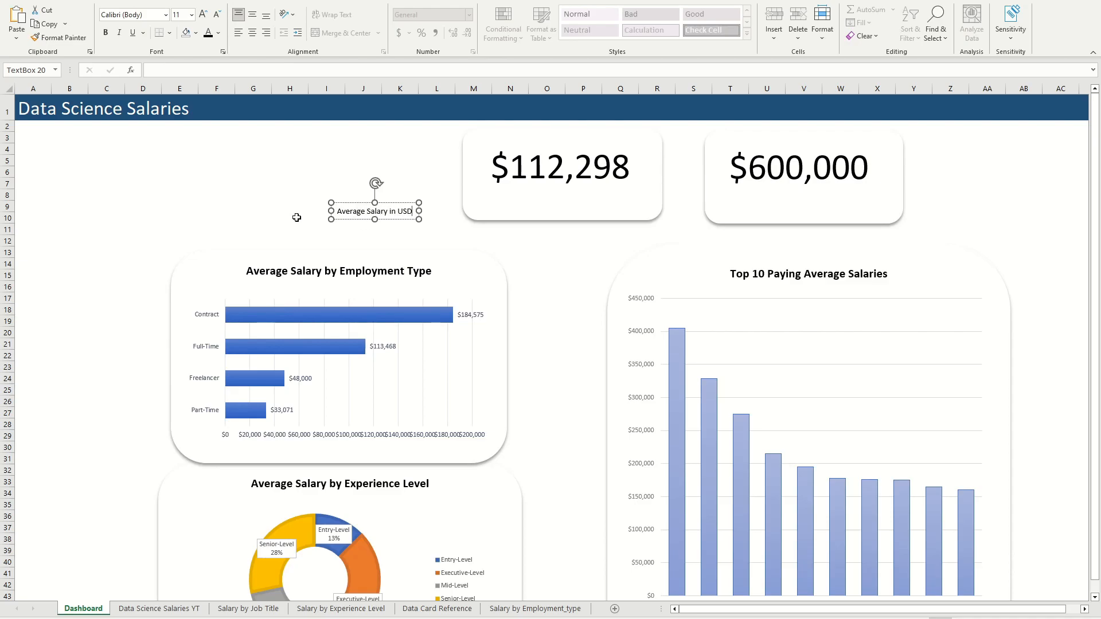
Step: Enlarge the "Average Salary in USD" label text to font size 20
{"action": "left_click", "coordinate": [299, 218]}
{"action": "left_click", "coordinate": [400, 220]}
{"action": "left_click_drag", "start_coordinate": [414, 212], "coordinate": [336, 211]}
{"action": "left_click", "coordinate": [204, 14]}
{"action": "left_click", "coordinate": [204, 14]}
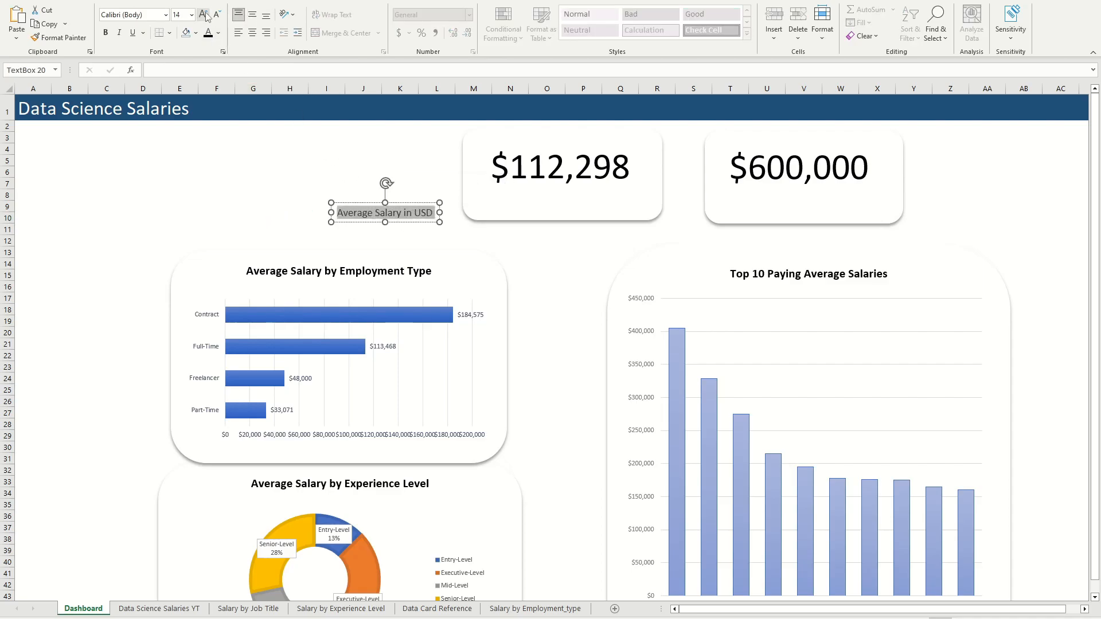
{"action": "left_click", "coordinate": [204, 14]}
{"action": "left_click", "coordinate": [205, 15]}
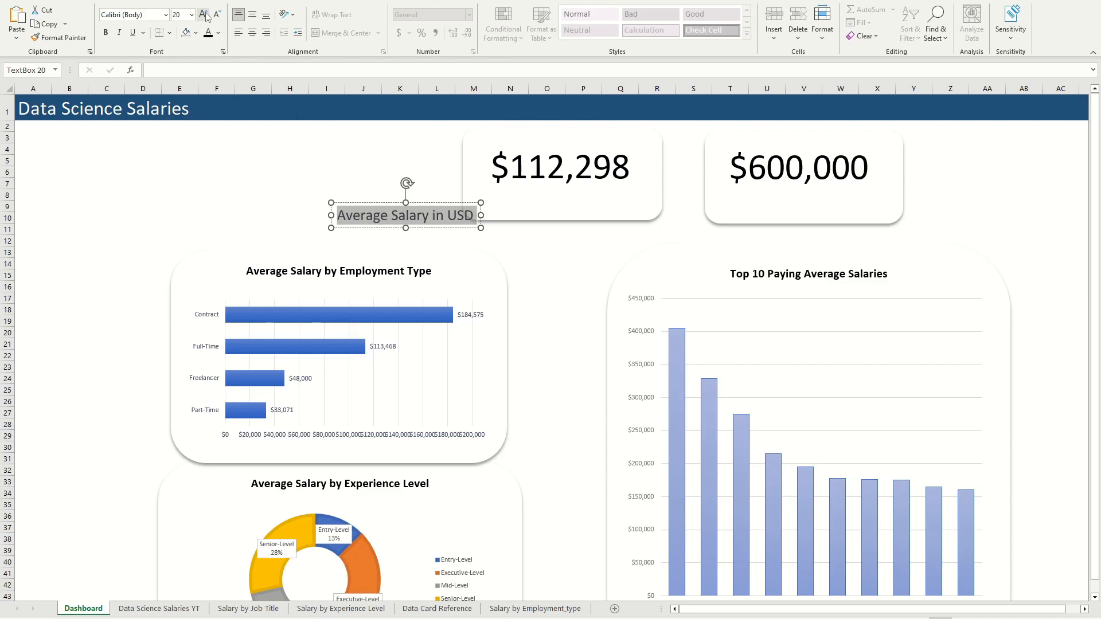
{"action": "left_click", "coordinate": [252, 184]}
Step: Duplicate the "Average Salary in USD" label and change the copy's wording to "Max Salary in USD"
{"action": "left_click", "coordinate": [401, 221]}
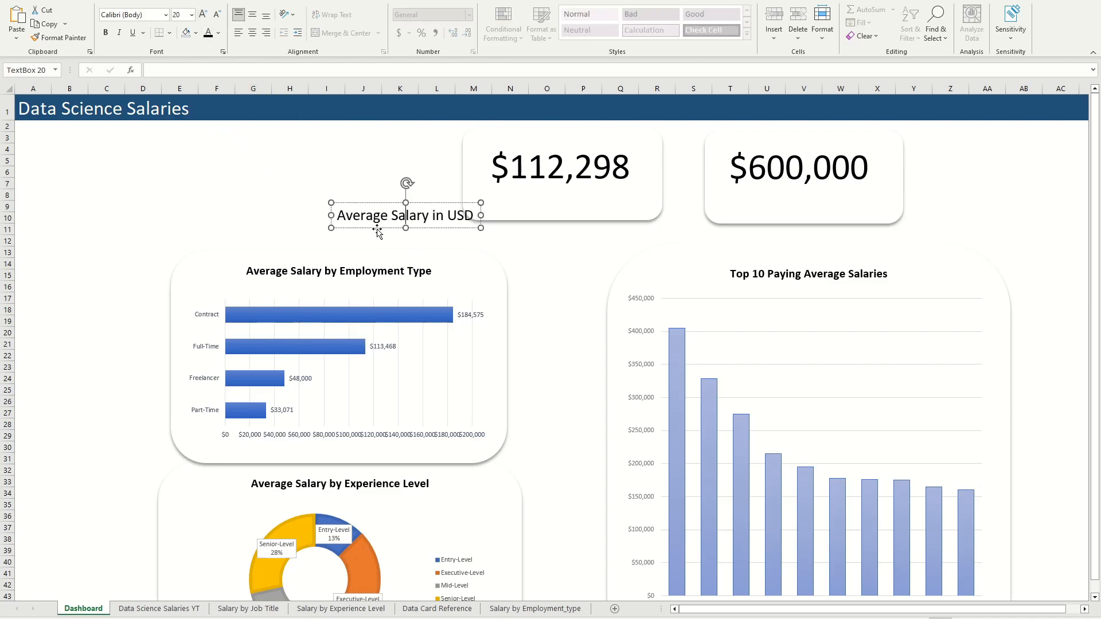
{"action": "left_click", "coordinate": [377, 230]}
{"action": "key", "text": "ctrl+d"}
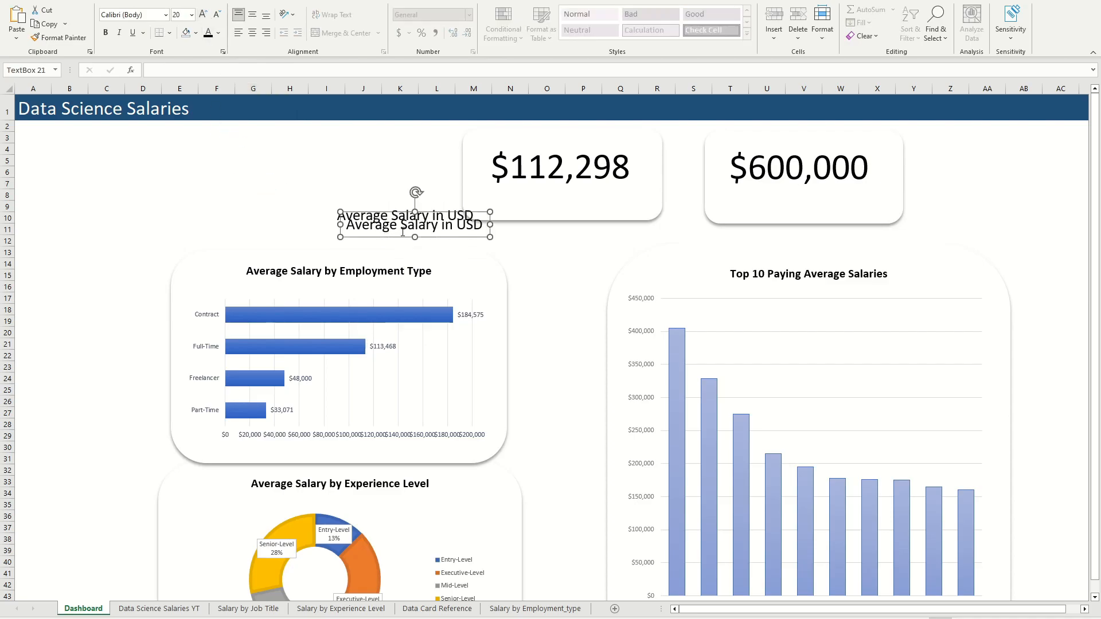
{"action": "double_click", "coordinate": [361, 225]}
{"action": "type", "text": "Max"}
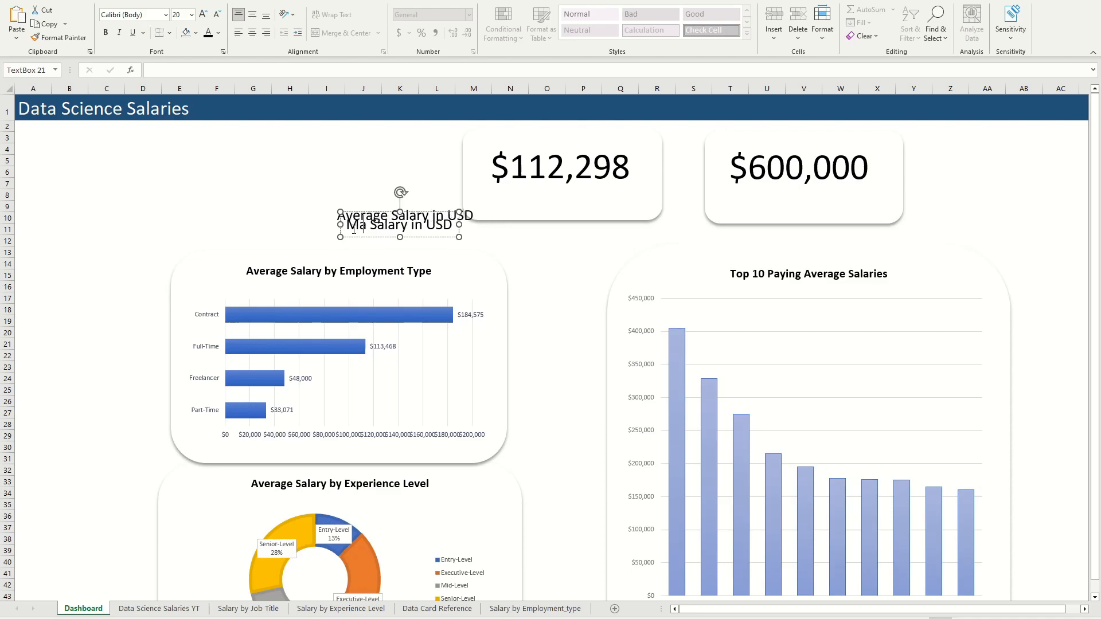
{"action": "left_click", "coordinate": [272, 209]}
Step: Move the "Max Salary in USD" label onto the $600,000 card, centred beneath the figure
{"action": "left_click", "coordinate": [353, 237]}
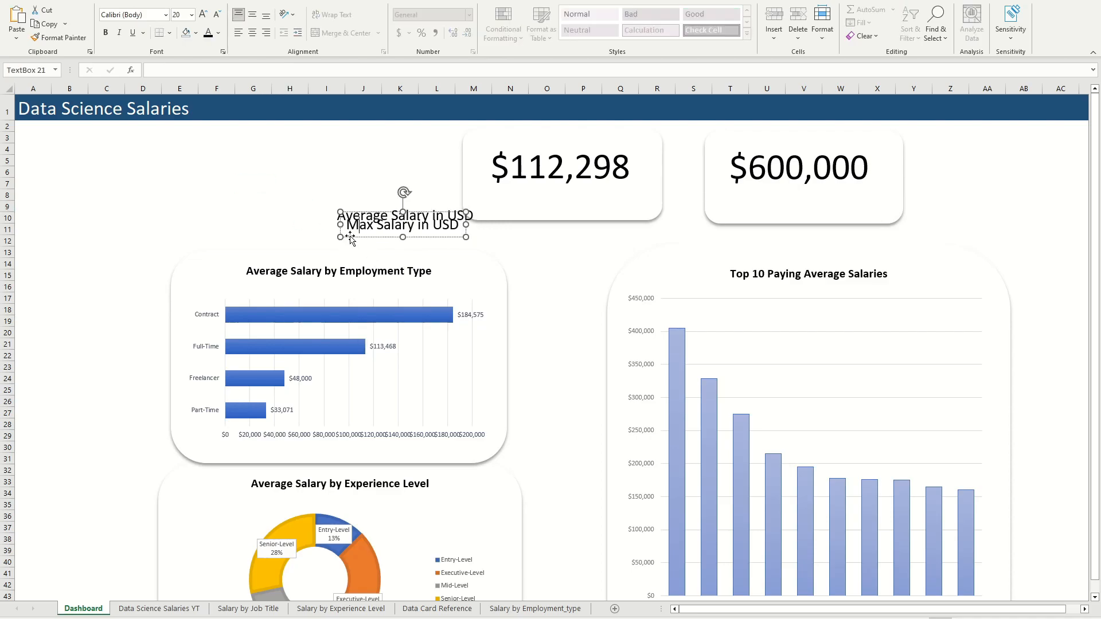
{"action": "left_click_drag", "start_coordinate": [353, 237], "coordinate": [753, 212]}
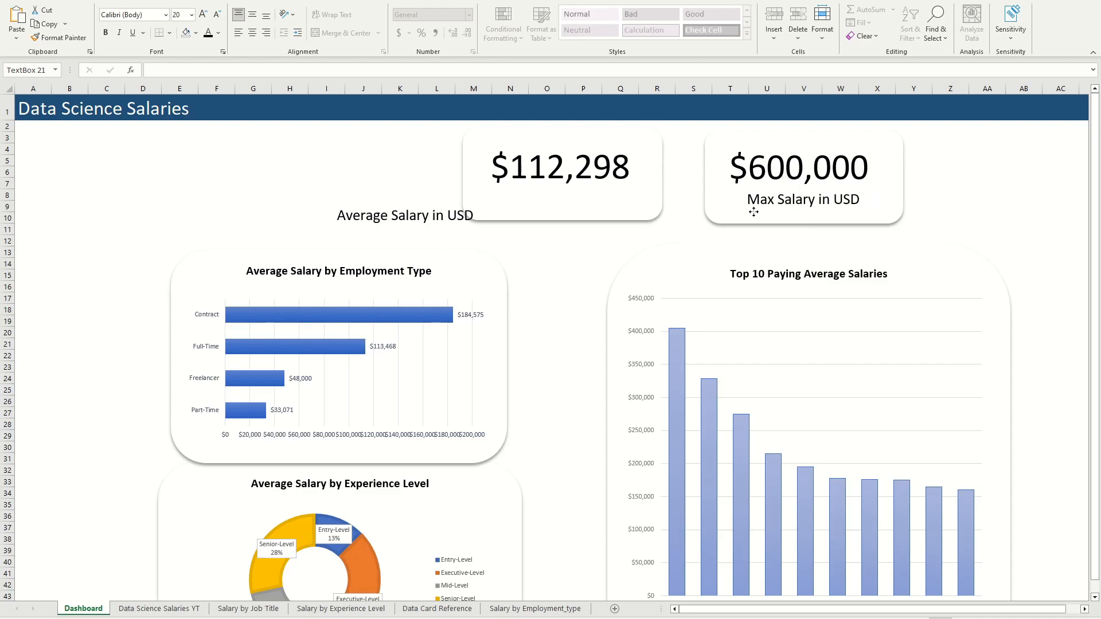
{"action": "left_click", "coordinate": [621, 226]}
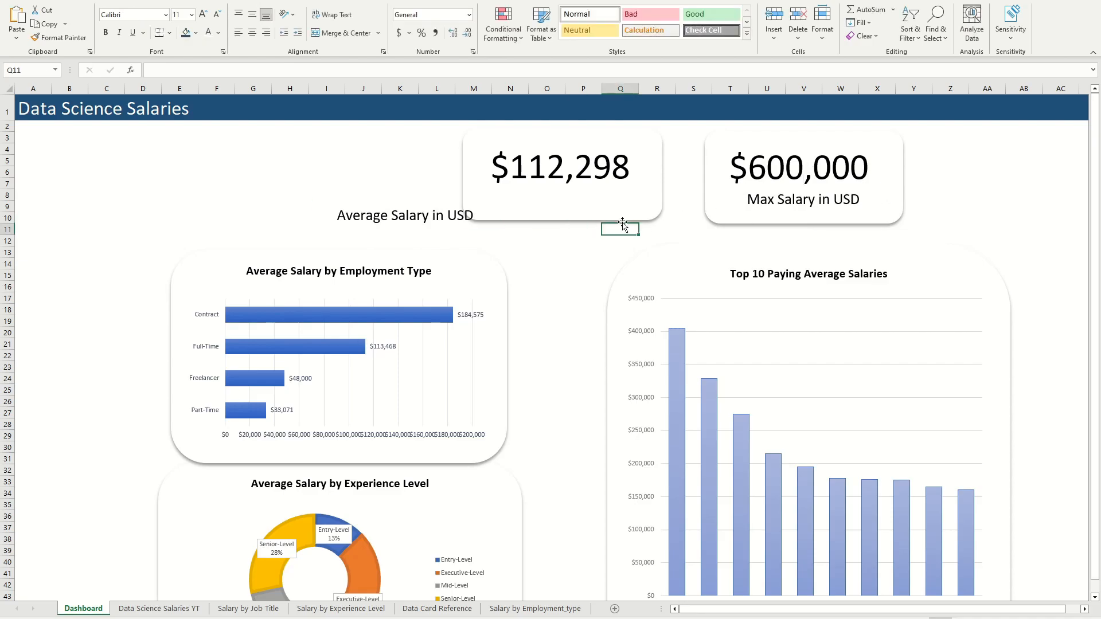
Step: Move the "Average Salary in USD" label beneath the $112,298 figure and nudge the Max Salary label down level with it
{"action": "left_click", "coordinate": [365, 216]}
{"action": "left_click_drag", "start_coordinate": [340, 231], "coordinate": [502, 214]}
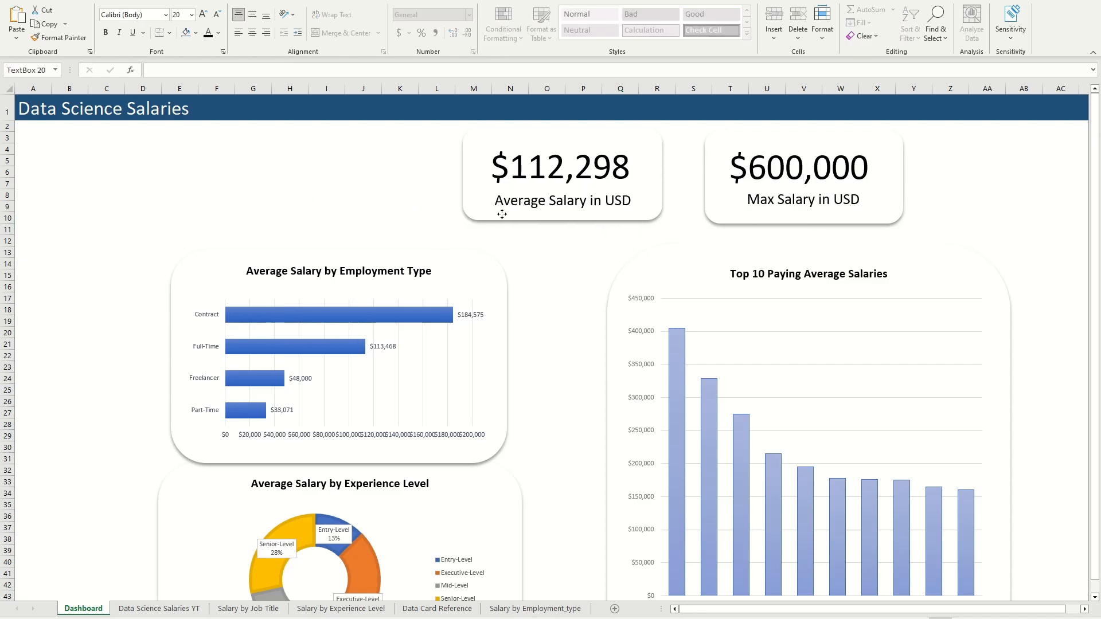
{"action": "left_click", "coordinate": [542, 265]}
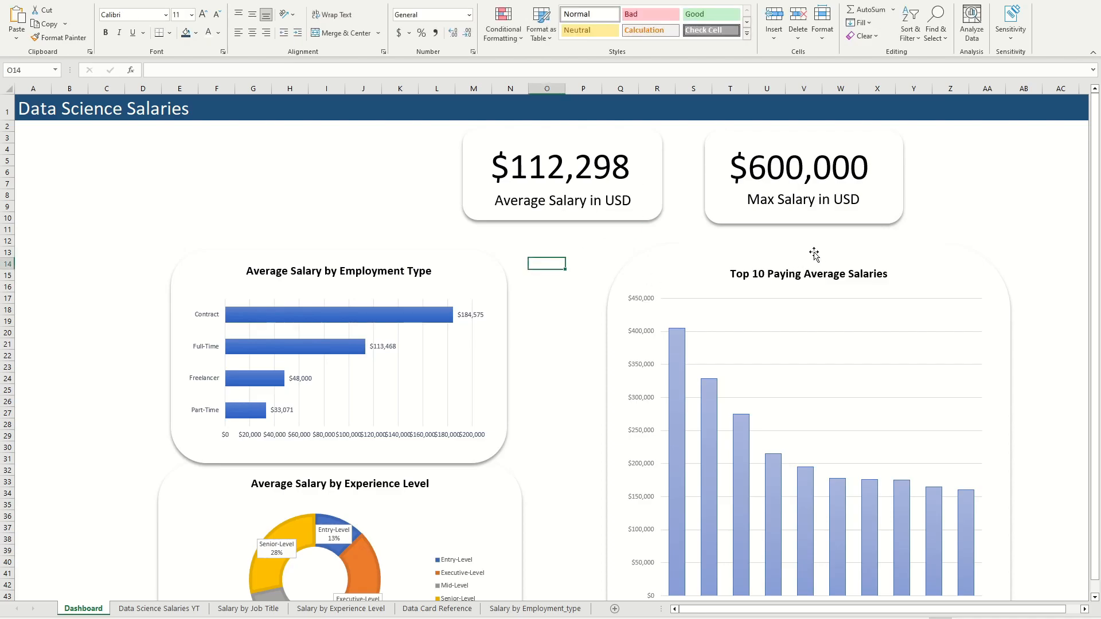
{"action": "left_click", "coordinate": [806, 202]}
{"action": "left_click_drag", "start_coordinate": [767, 212], "coordinate": [766, 213]}
{"action": "left_click", "coordinate": [937, 217]}
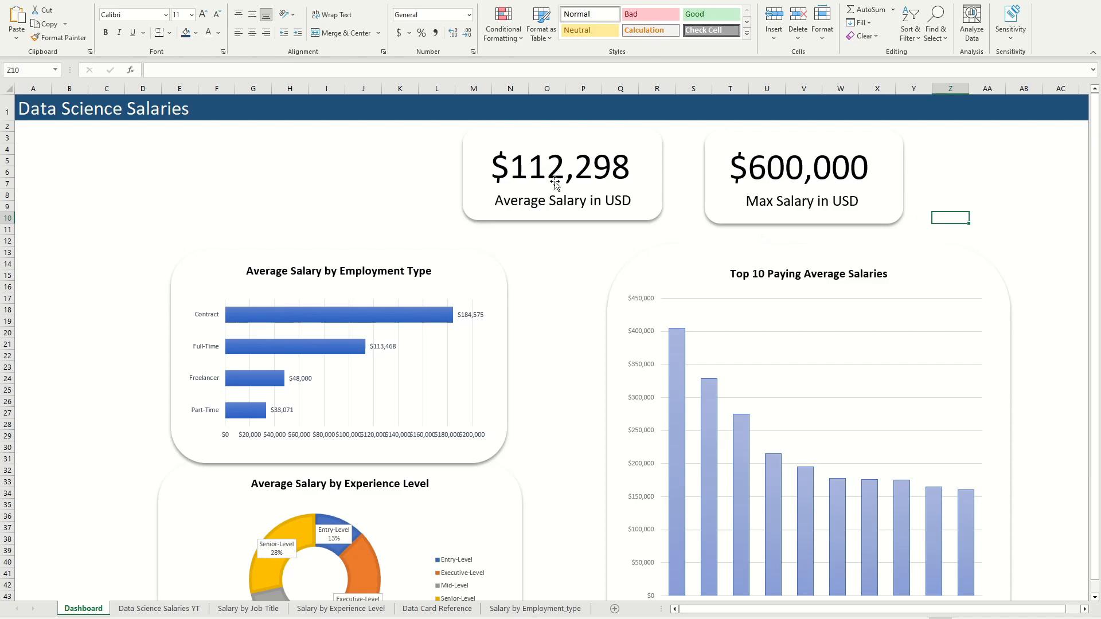
Step: Group the $112,298 figure, its "Average Salary in USD" label and the rounded rectangle behind them
{"action": "left_click", "coordinate": [582, 176]}
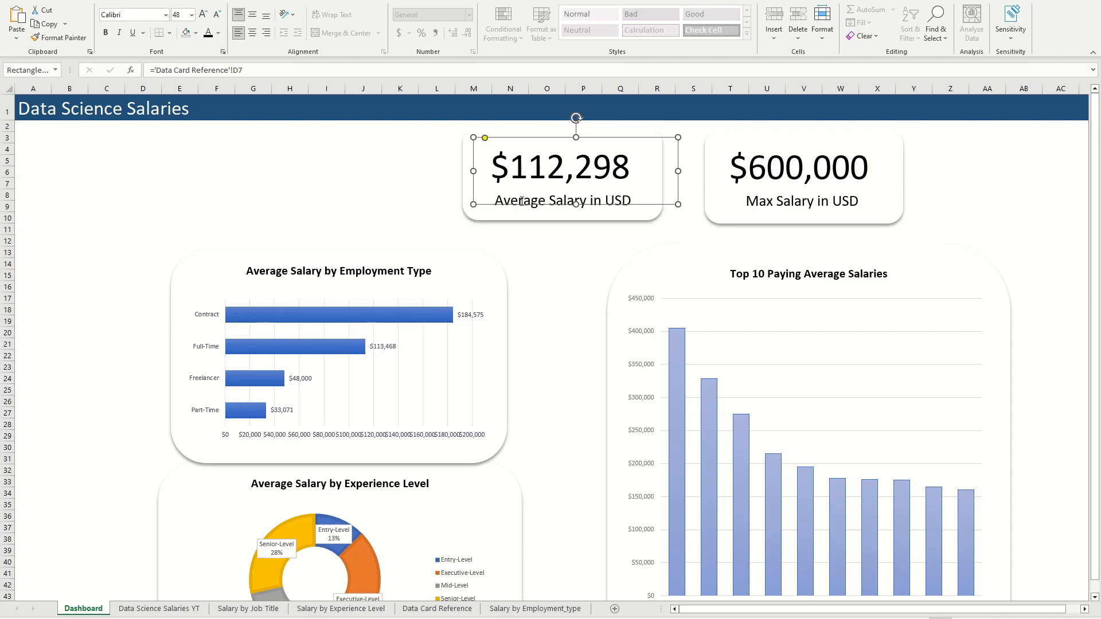
{"action": "left_click", "coordinate": [509, 203]}
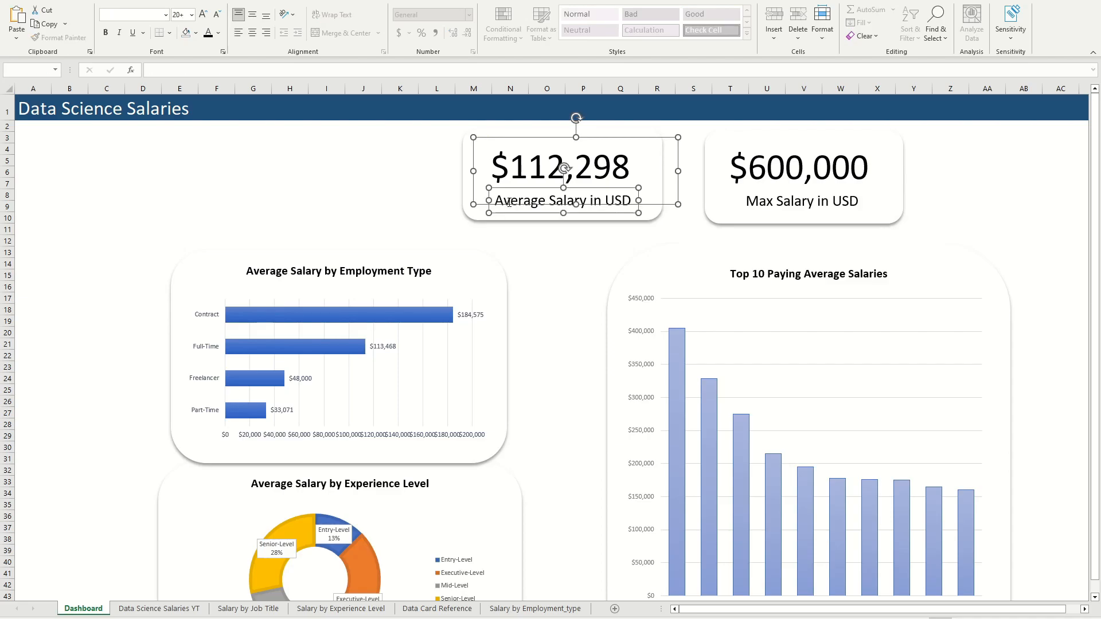
{"action": "left_click", "coordinate": [473, 213], "text": "ctrl"}
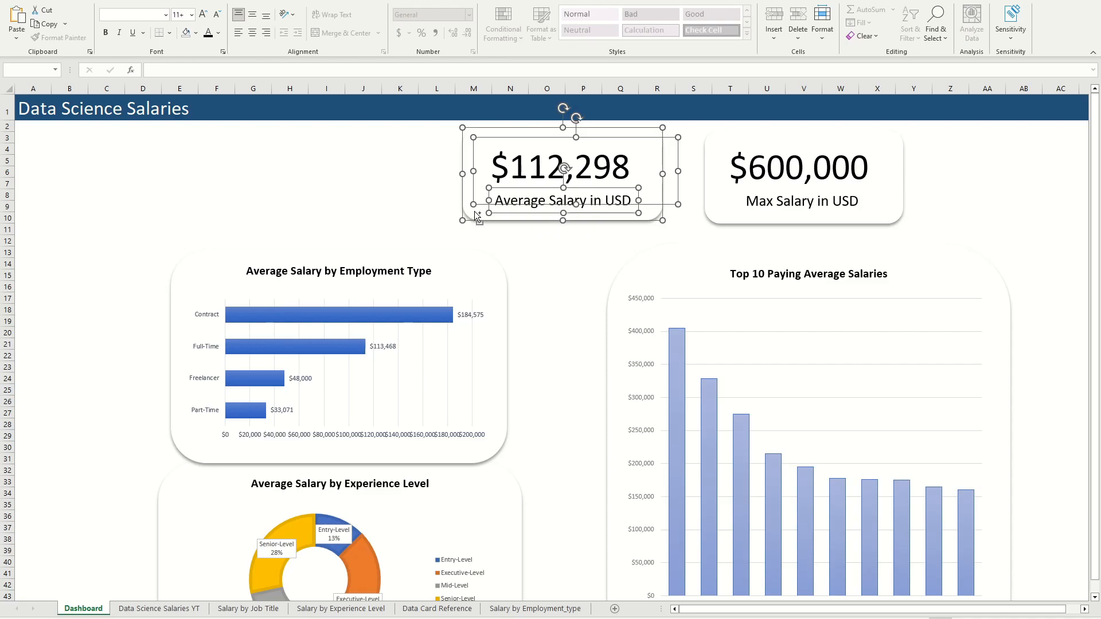
{"action": "right_click", "coordinate": [473, 211]}
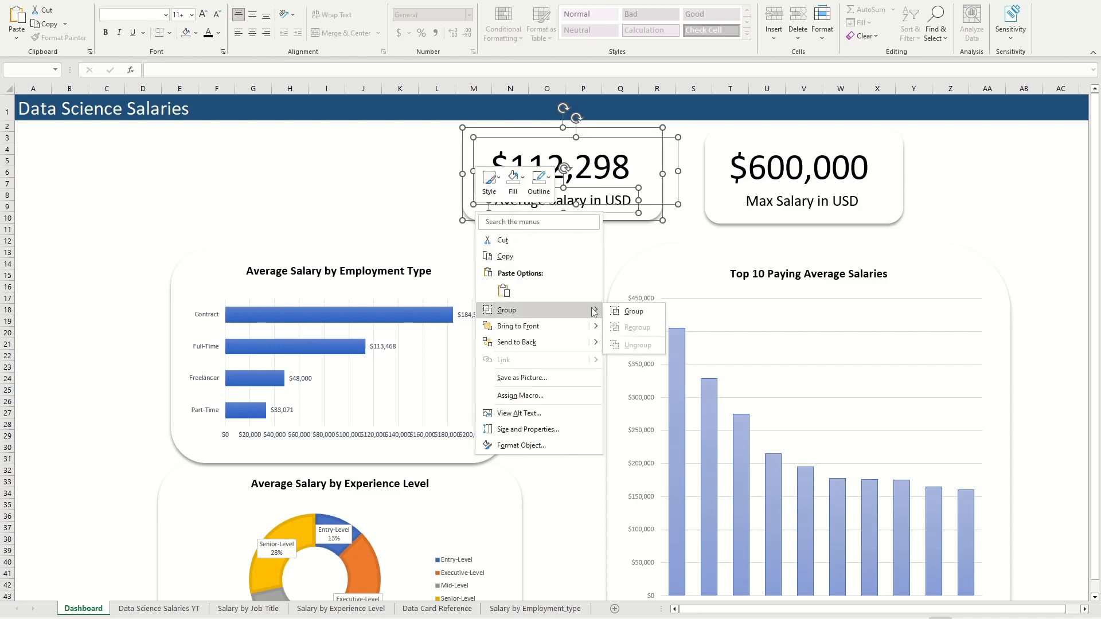
{"action": "left_click", "coordinate": [609, 310]}
{"action": "left_click", "coordinate": [966, 213]}
Step: Group the $600,000 figure, its "Max Salary in USD" label and the rounded rectangle behind them
{"action": "left_click", "coordinate": [752, 178]}
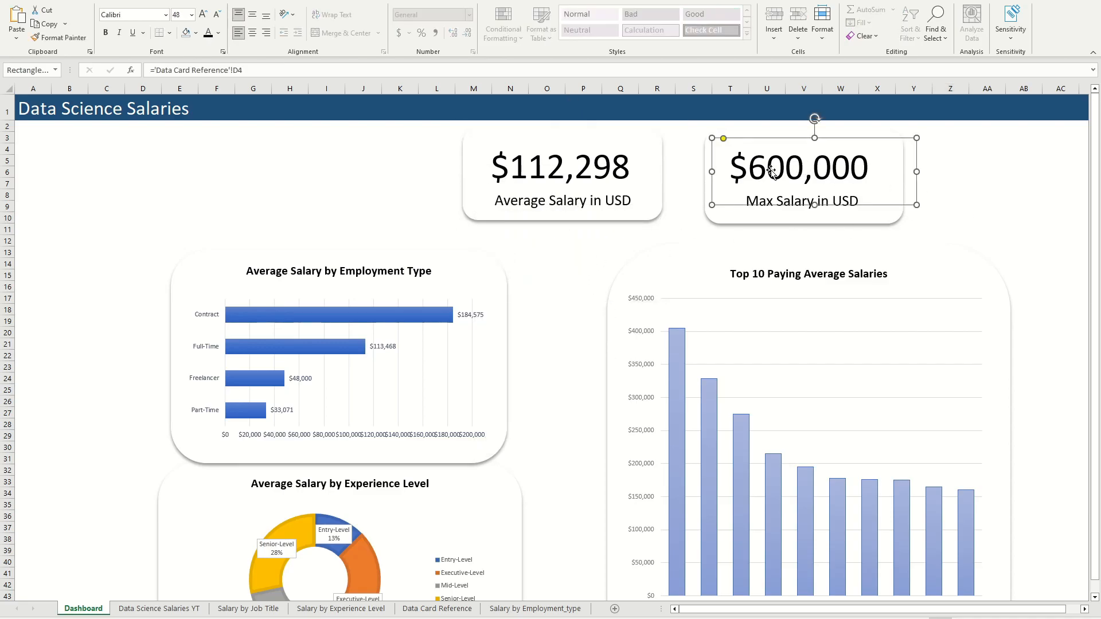
{"action": "left_click", "coordinate": [749, 205], "text": "ctrl"}
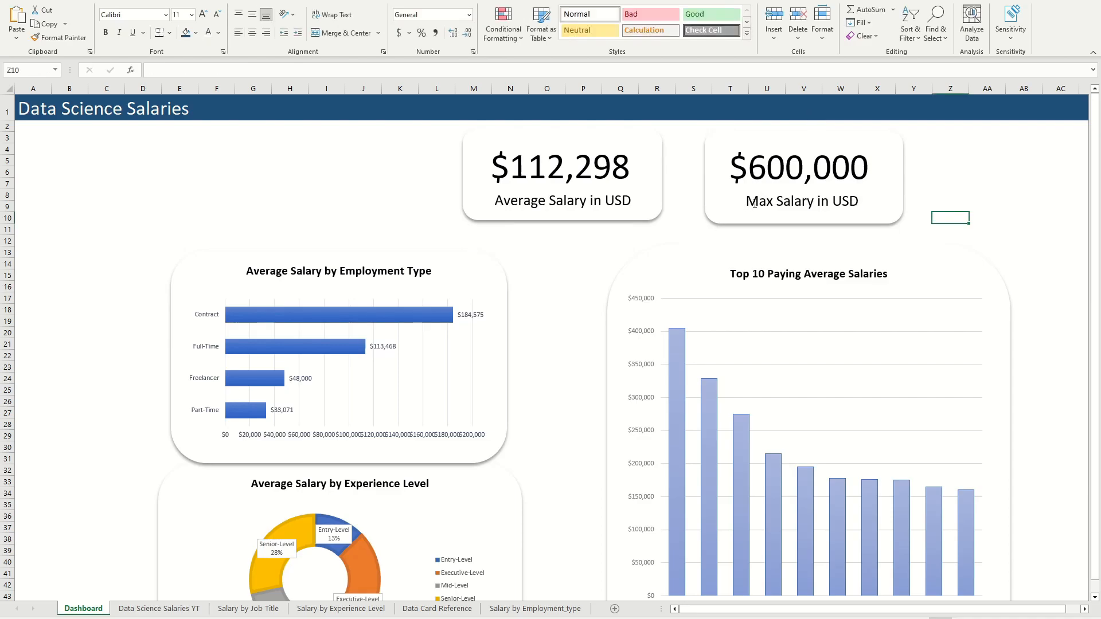
{"action": "left_click", "coordinate": [749, 203]}
{"action": "left_click", "coordinate": [747, 201]}
{"action": "left_click", "coordinate": [748, 202]}
{"action": "left_click", "coordinate": [814, 178], "text": "ctrl"}
{"action": "left_click", "coordinate": [886, 211], "text": "ctrl"}
{"action": "left_click", "coordinate": [987, 241]}
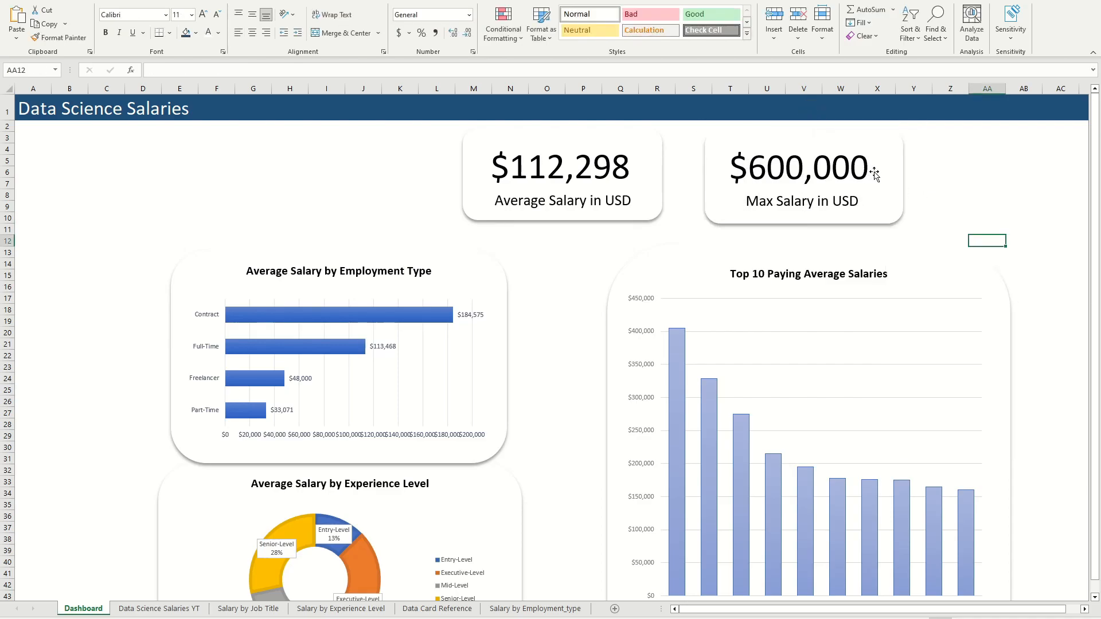
Step: Move both grouped salary cards to the right and slightly enlarge the Average Salary card
{"action": "left_click_drag", "start_coordinate": [875, 175], "coordinate": [907, 171]}
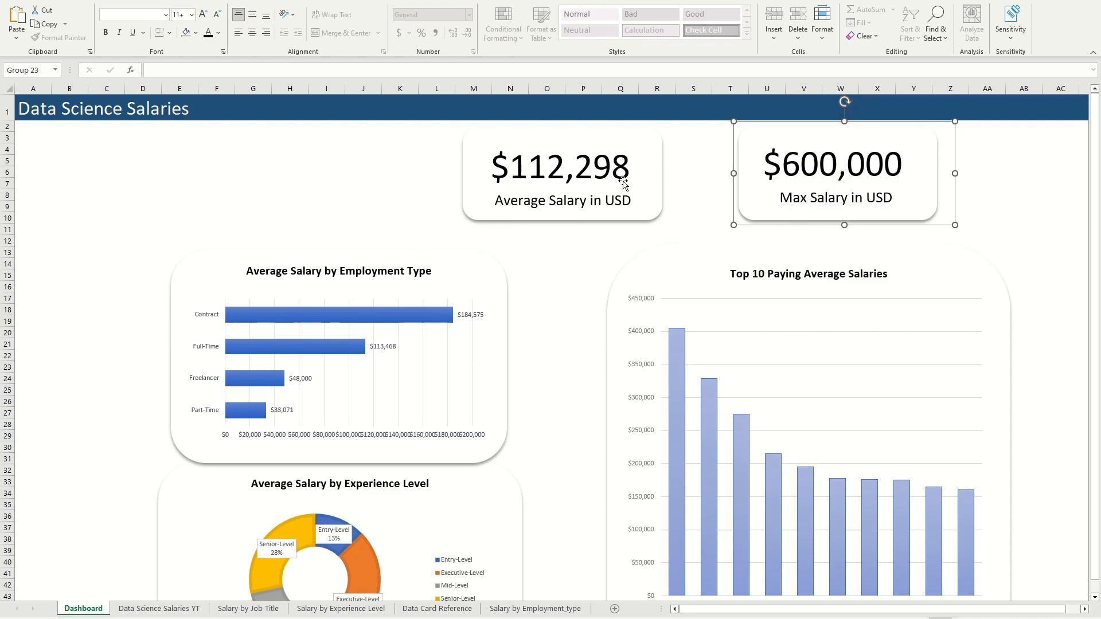
{"action": "left_click_drag", "start_coordinate": [639, 172], "coordinate": [665, 177]}
{"action": "left_click_drag", "start_coordinate": [709, 231], "coordinate": [727, 240]}
{"action": "left_click_drag", "start_coordinate": [696, 160], "coordinate": [695, 146]}
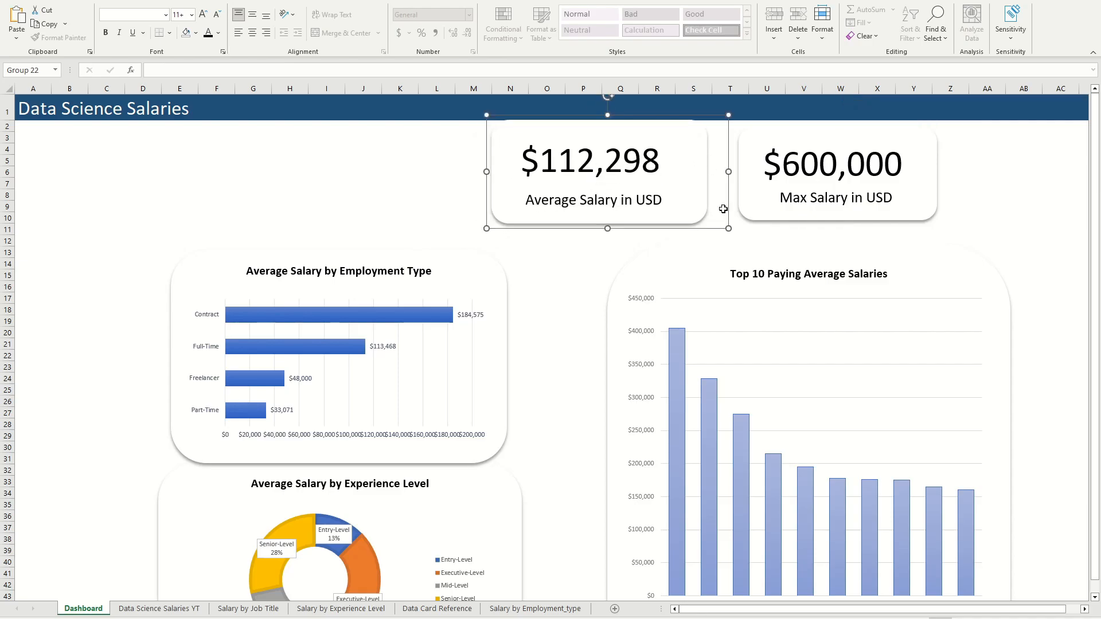
{"action": "left_click_drag", "start_coordinate": [728, 227], "coordinate": [728, 225]}
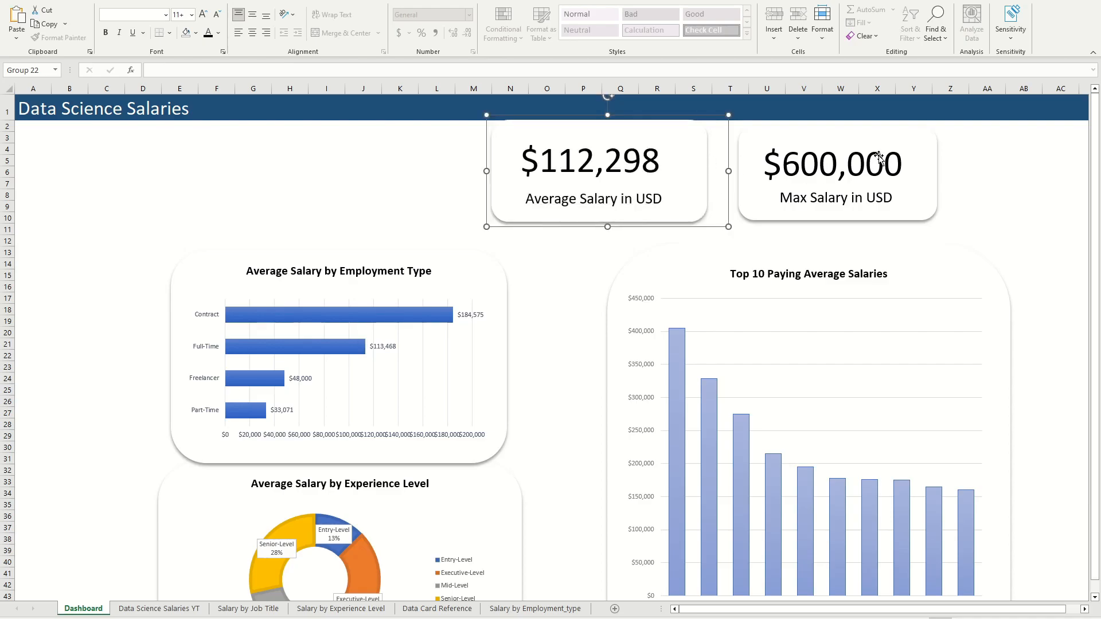
Step: Shift the Average Salary and Max Salary cards further right, above the Top 10 Paying Average Salaries card
{"action": "left_click_drag", "start_coordinate": [885, 148], "coordinate": [925, 147]}
{"action": "left_click_drag", "start_coordinate": [668, 138], "coordinate": [746, 142]}
{"action": "left_click_drag", "start_coordinate": [884, 140], "coordinate": [919, 140]}
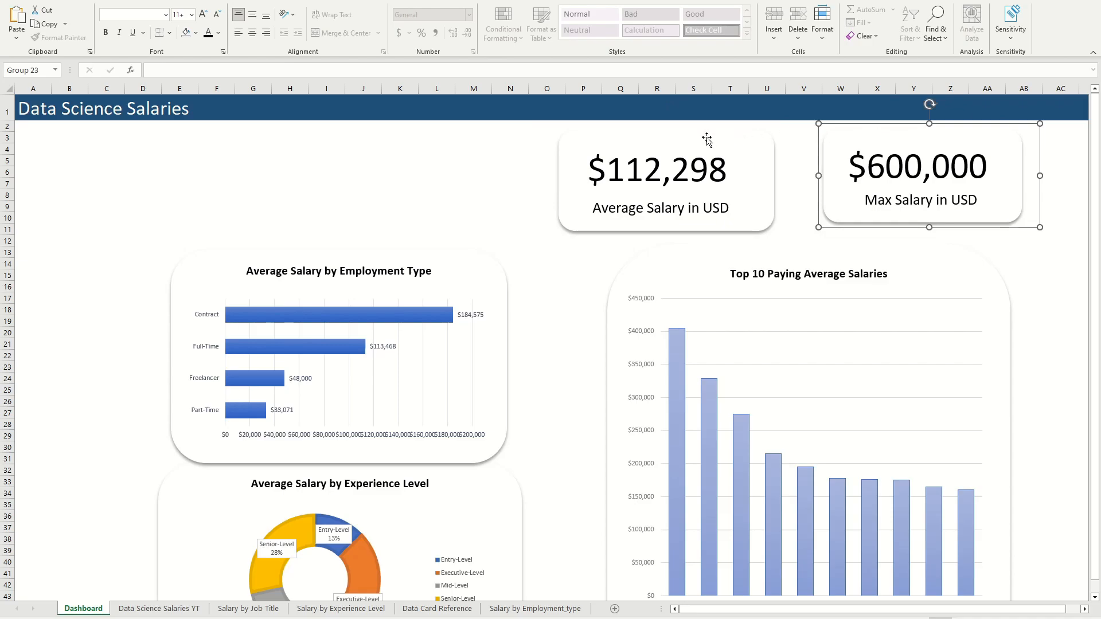
Step: Move the Average Salary card closer to the Max Salary card and reduce its height slightly so the two line up
{"action": "left_click_drag", "start_coordinate": [700, 140], "coordinate": [728, 138]}
{"action": "left_click_drag", "start_coordinate": [818, 235], "coordinate": [816, 228]}
{"action": "left_click_drag", "start_coordinate": [780, 134], "coordinate": [781, 138]}
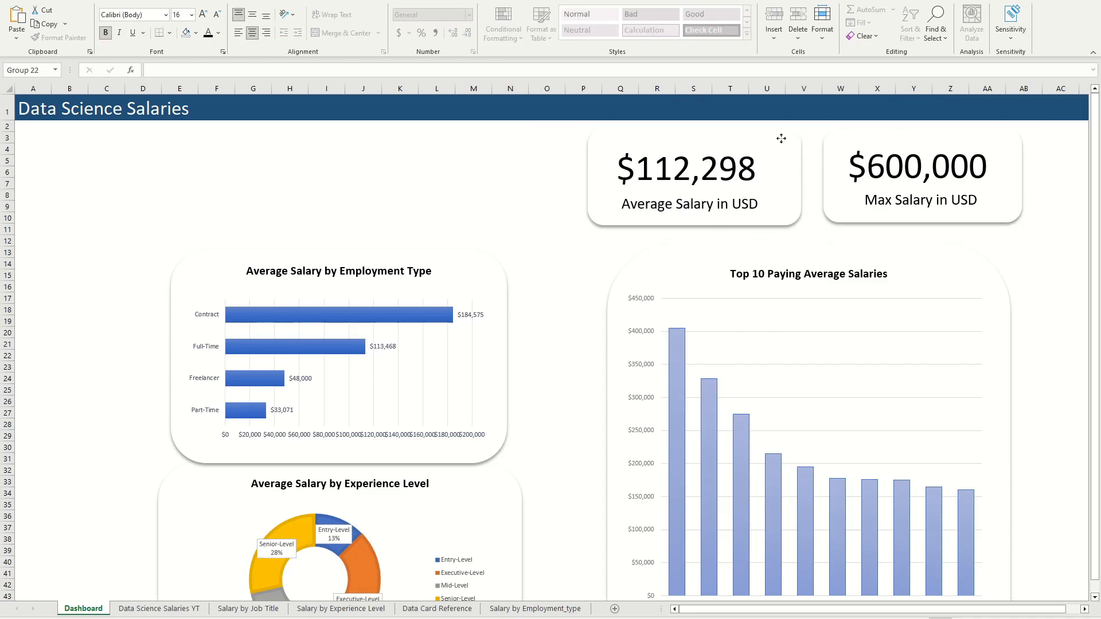
{"action": "left_click", "coordinate": [457, 196]}
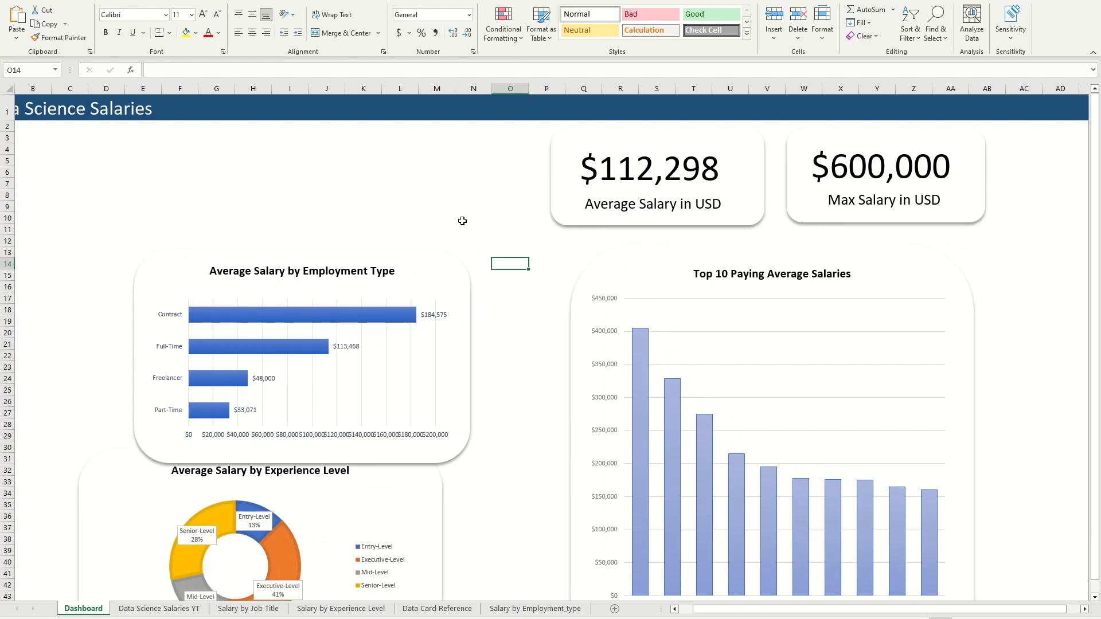
Step: Insert a work_year slicer from the Average Salary by Employment Type chart and place it beside the Average Salary card, about 1.92" high and 2.89" wide
{"action": "left_click", "coordinate": [391, 365]}
{"action": "left_click", "coordinate": [390, 363]}
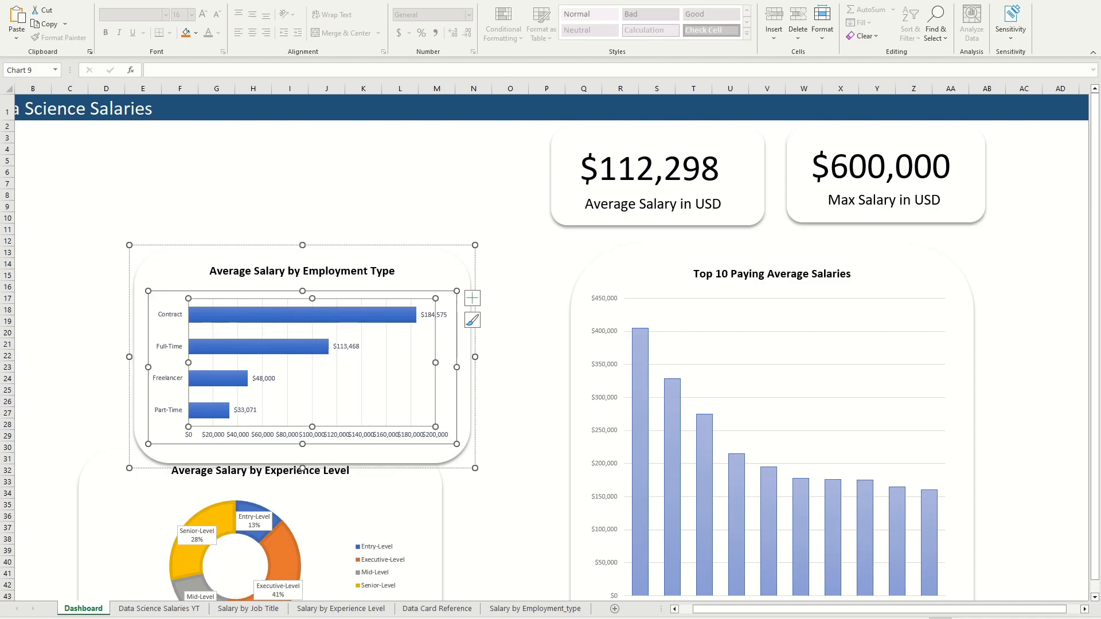
{"action": "left_click", "coordinate": [243, 1]}
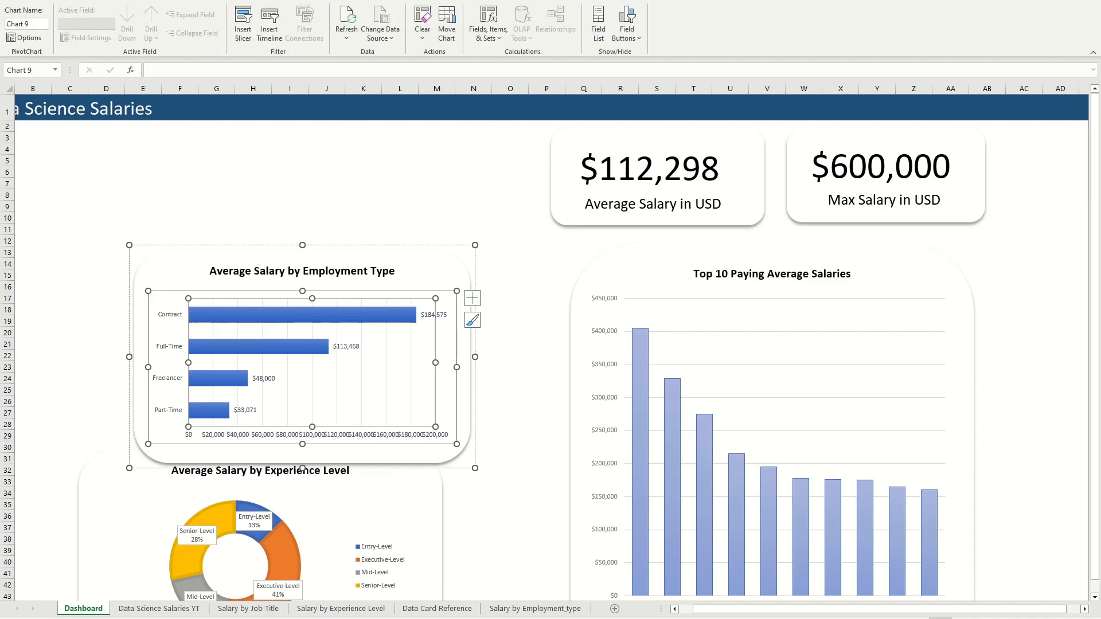
{"action": "left_click", "coordinate": [243, 18]}
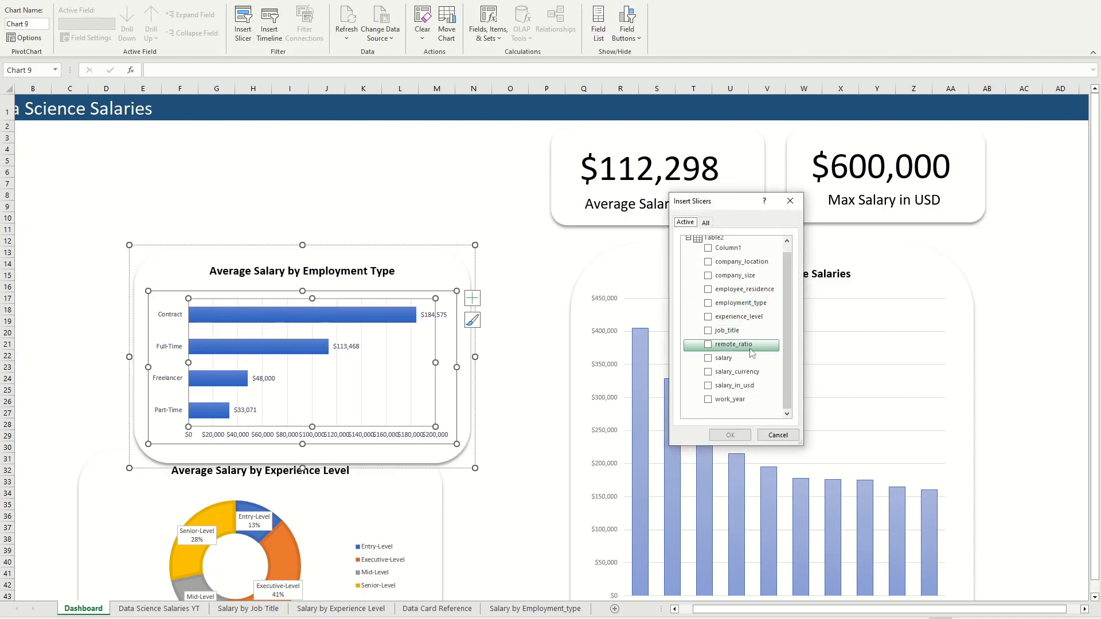
{"action": "left_click", "coordinate": [708, 399]}
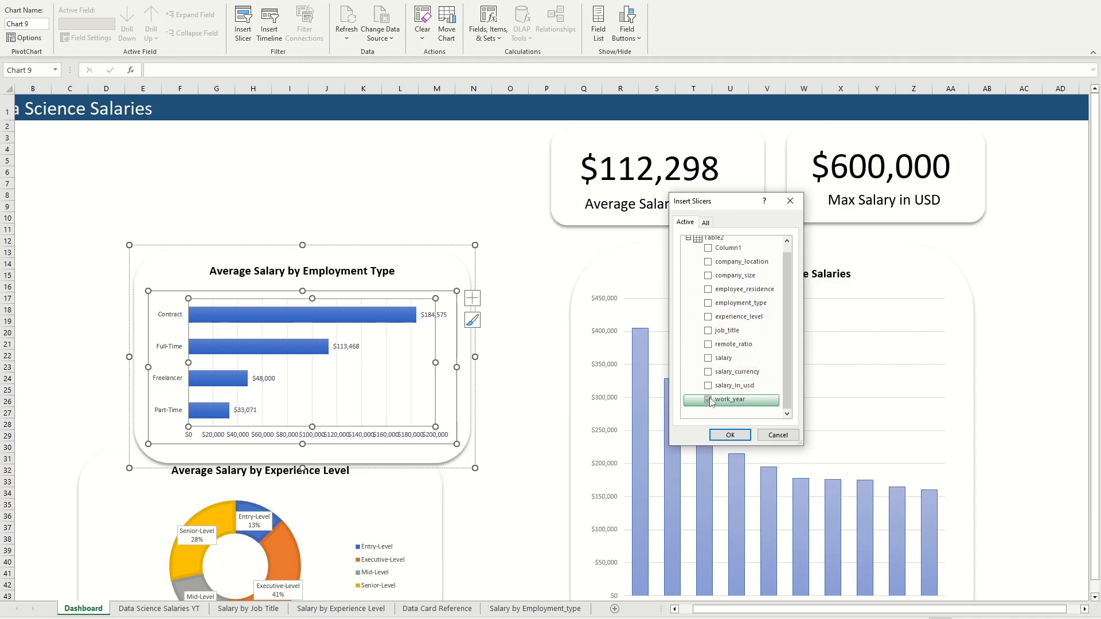
{"action": "left_click", "coordinate": [731, 435]}
{"action": "left_click_drag", "start_coordinate": [580, 384], "coordinate": [432, 238]}
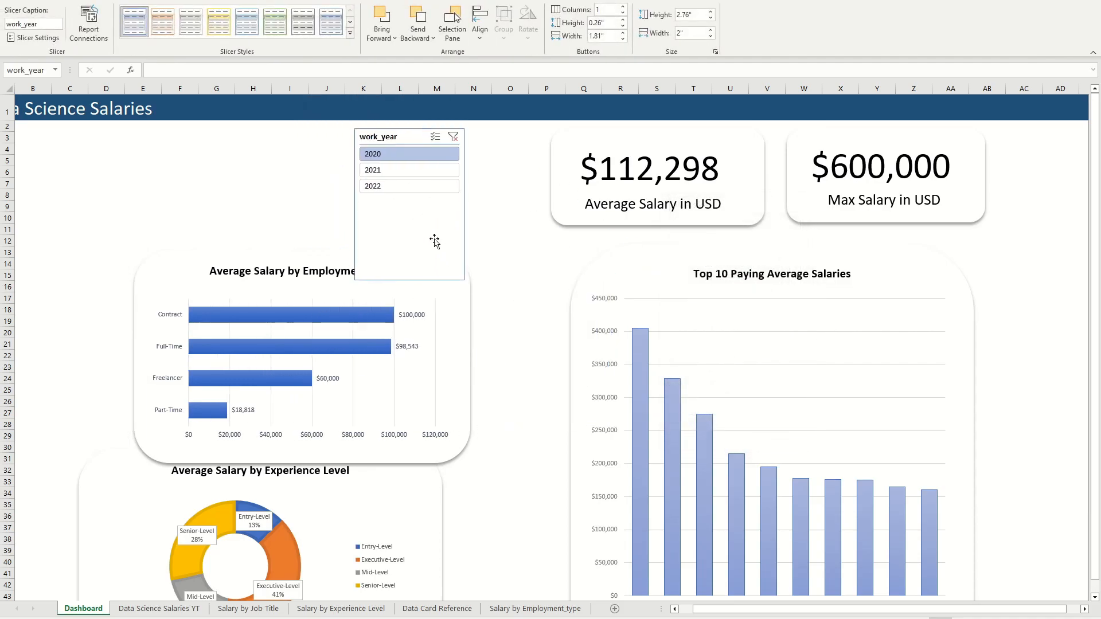
{"action": "left_click_drag", "start_coordinate": [465, 280], "coordinate": [512, 234]}
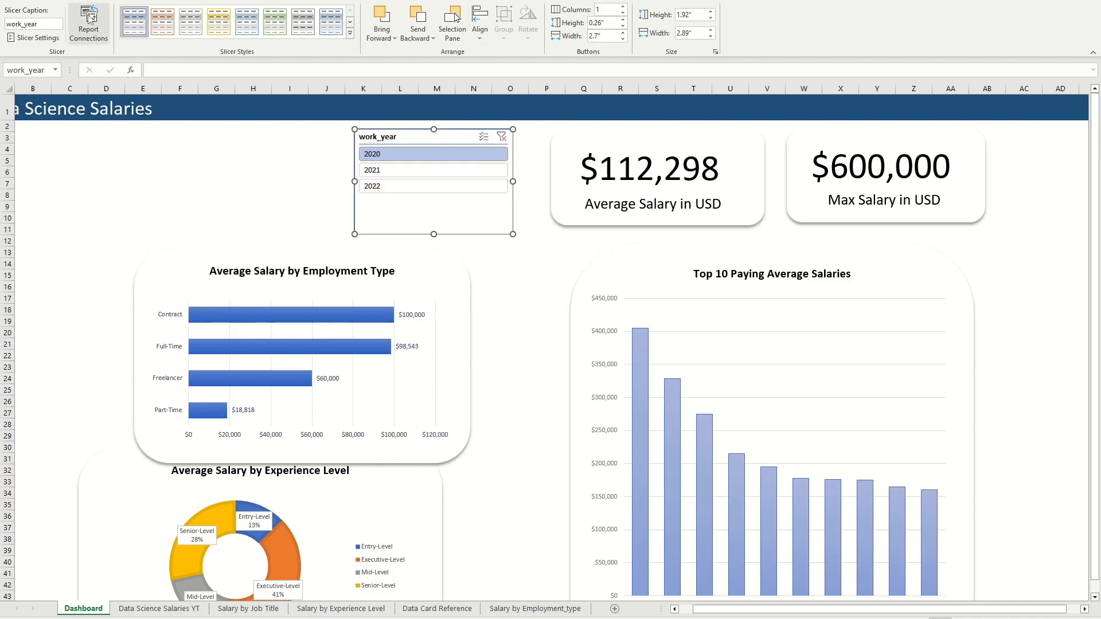
Step: Connect the work_year slicer to PivotTable10, PivotTable9 and PivotTable5 as well
{"action": "left_click", "coordinate": [90, 19]}
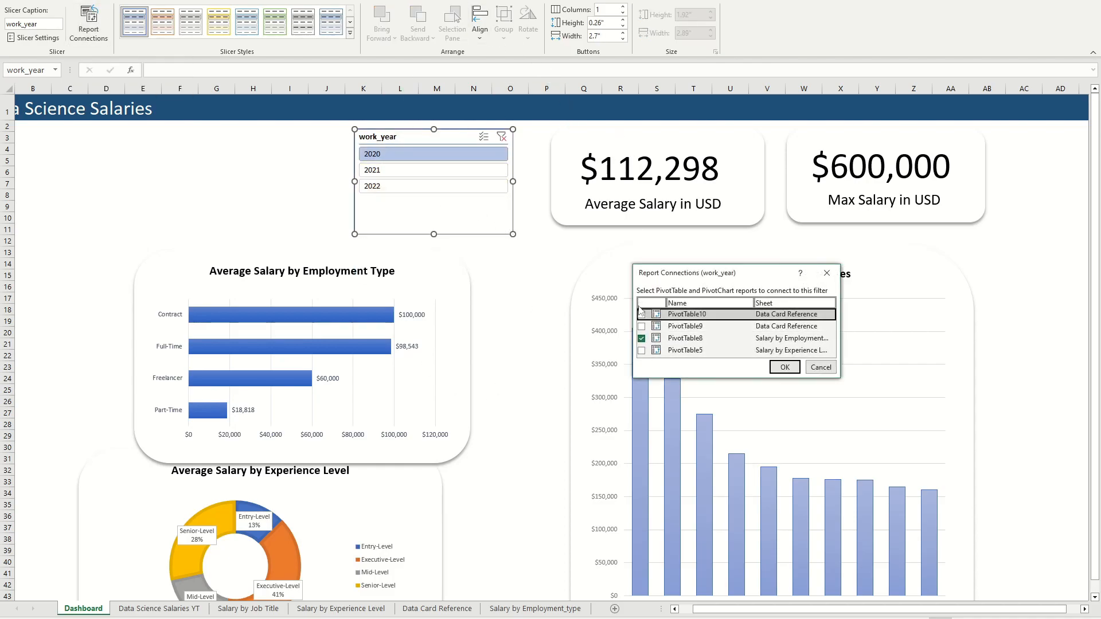
{"action": "left_click", "coordinate": [641, 327]}
{"action": "left_click", "coordinate": [641, 350]}
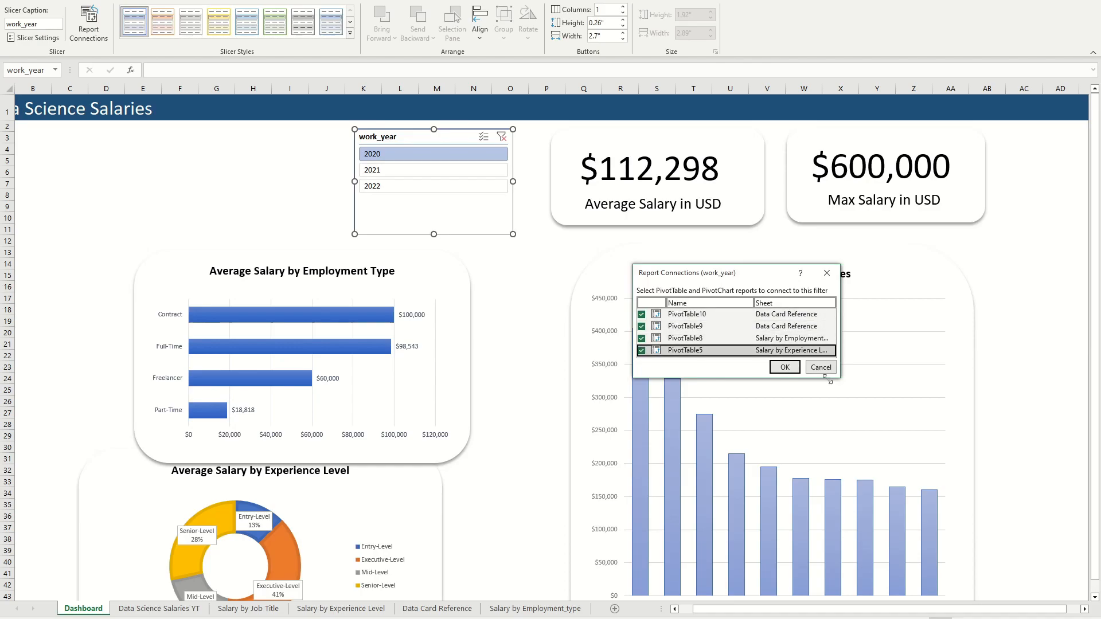
{"action": "left_click", "coordinate": [784, 367]}
Step: Test the work_year slicer by filtering the dashboard by 2020, 2021 and 2022 in turn
{"action": "left_click", "coordinate": [454, 172]}
{"action": "left_click", "coordinate": [450, 185]}
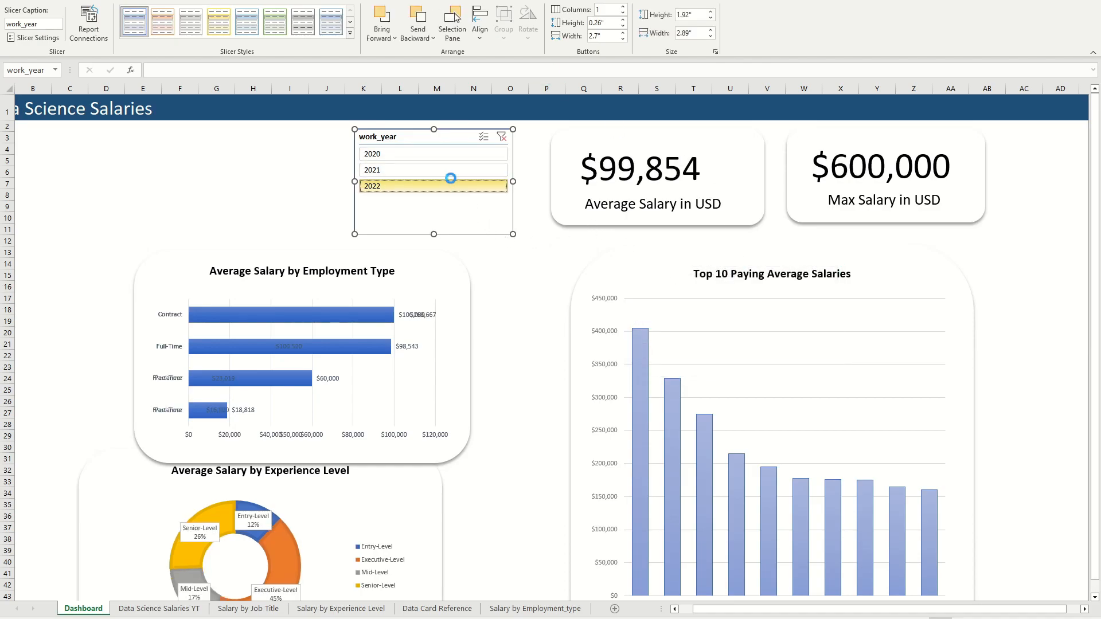
{"action": "left_click", "coordinate": [441, 156]}
{"action": "left_click", "coordinate": [441, 170]}
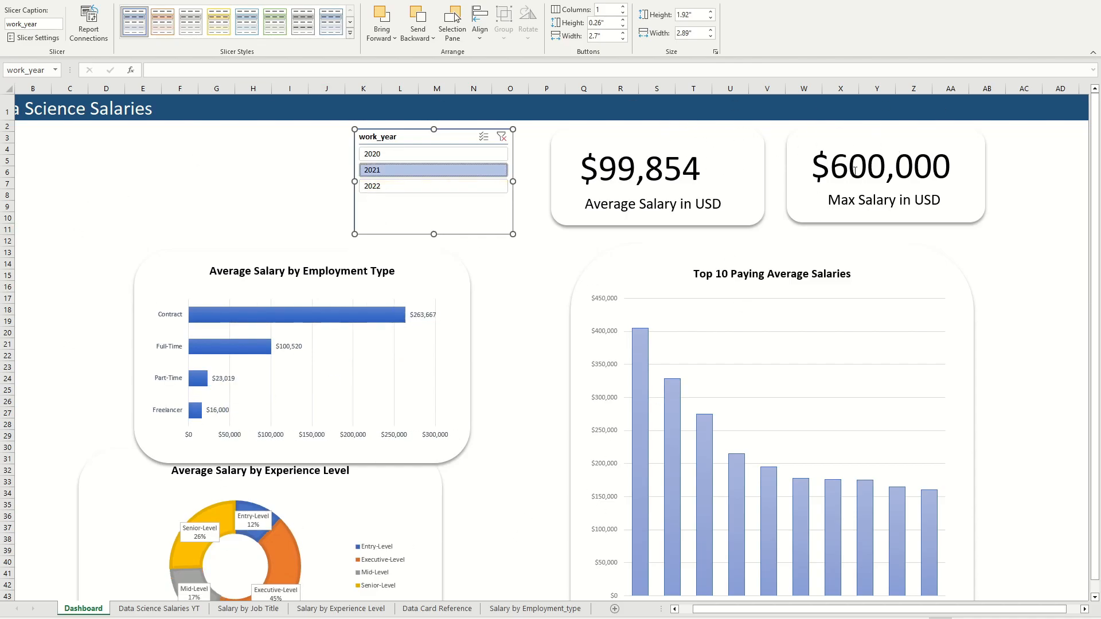
{"action": "left_click", "coordinate": [401, 155]}
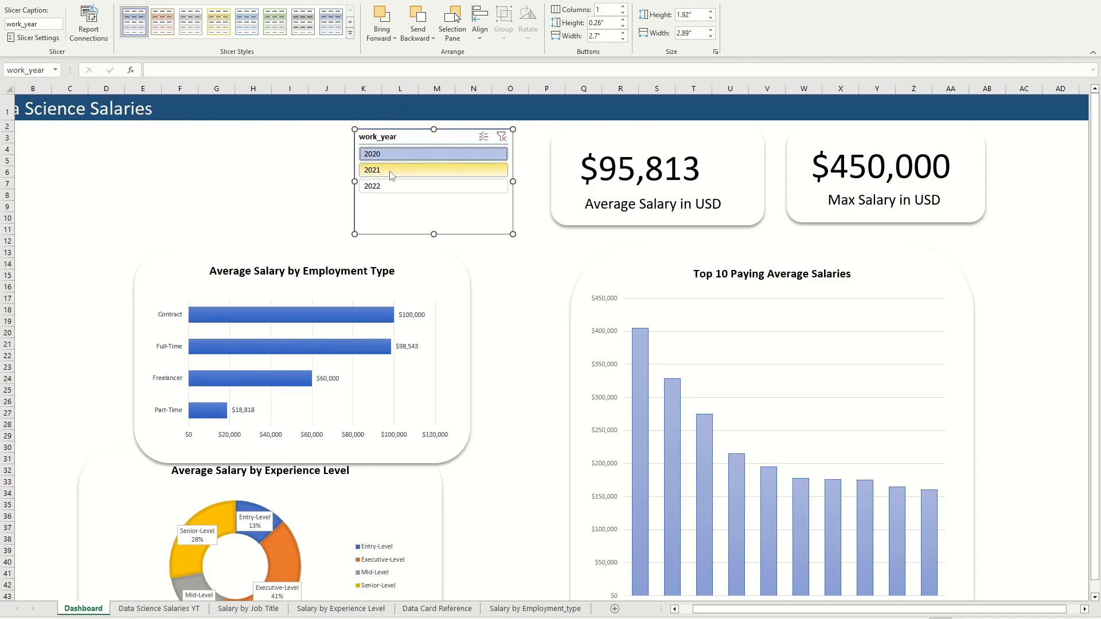
{"action": "left_click", "coordinate": [392, 170]}
{"action": "left_click", "coordinate": [378, 186]}
{"action": "left_click", "coordinate": [379, 154]}
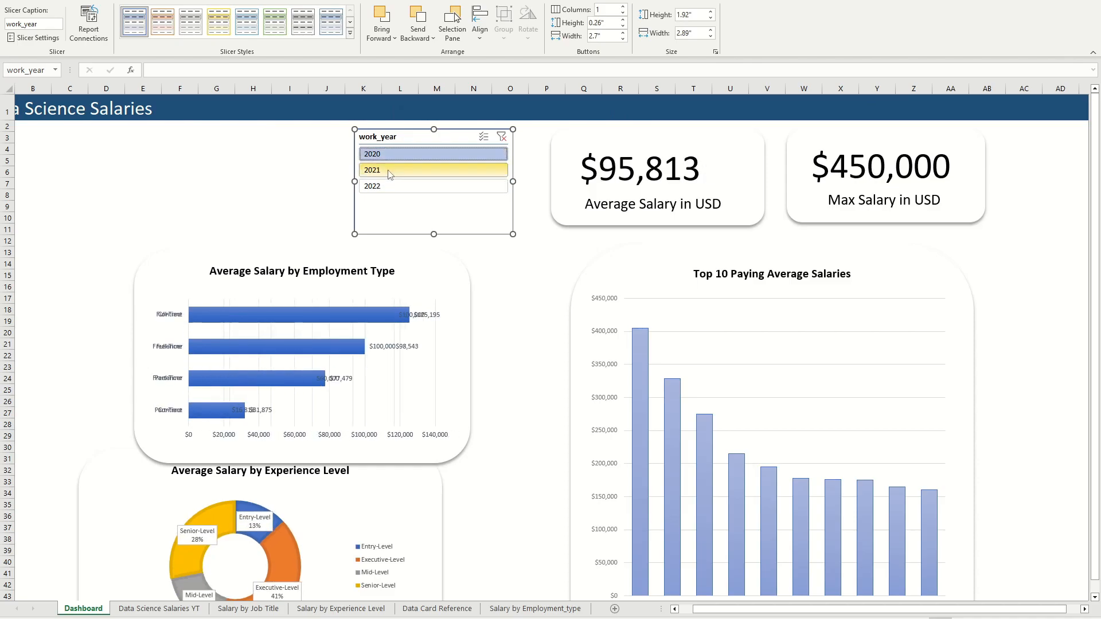
{"action": "left_click", "coordinate": [389, 171]}
Step: Check the Top 10 Paying Average Salaries chart on the dashboard, the individual PivotTable sheets and the source data sheet
{"action": "left_click", "coordinate": [797, 278]}
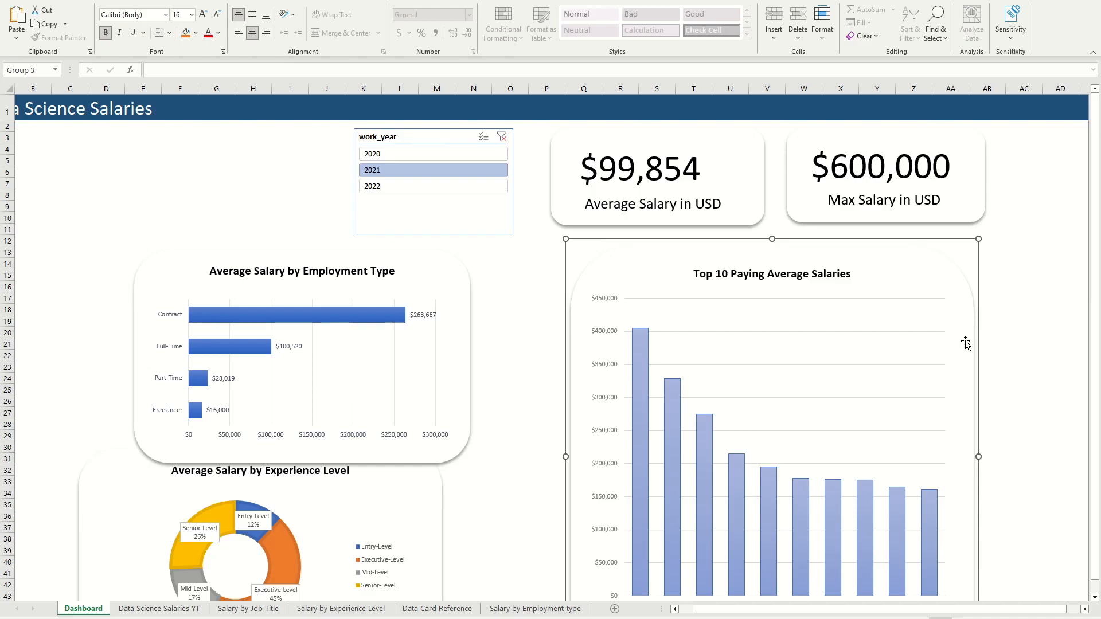
{"action": "left_click", "coordinate": [334, 610]}
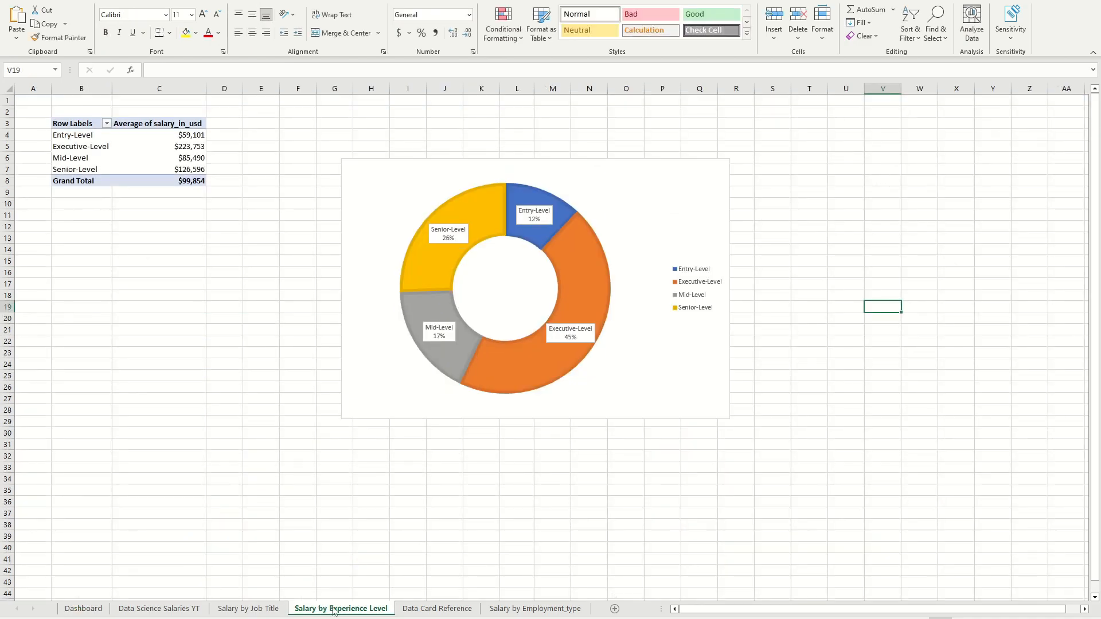
{"action": "left_click", "coordinate": [432, 609]}
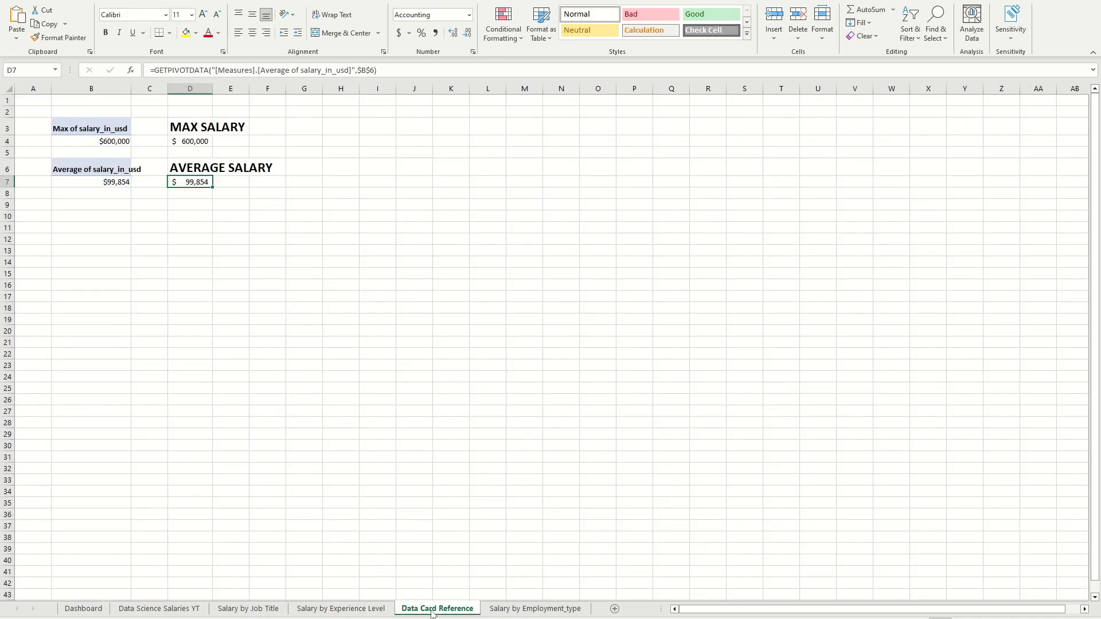
{"action": "left_click", "coordinate": [518, 609]}
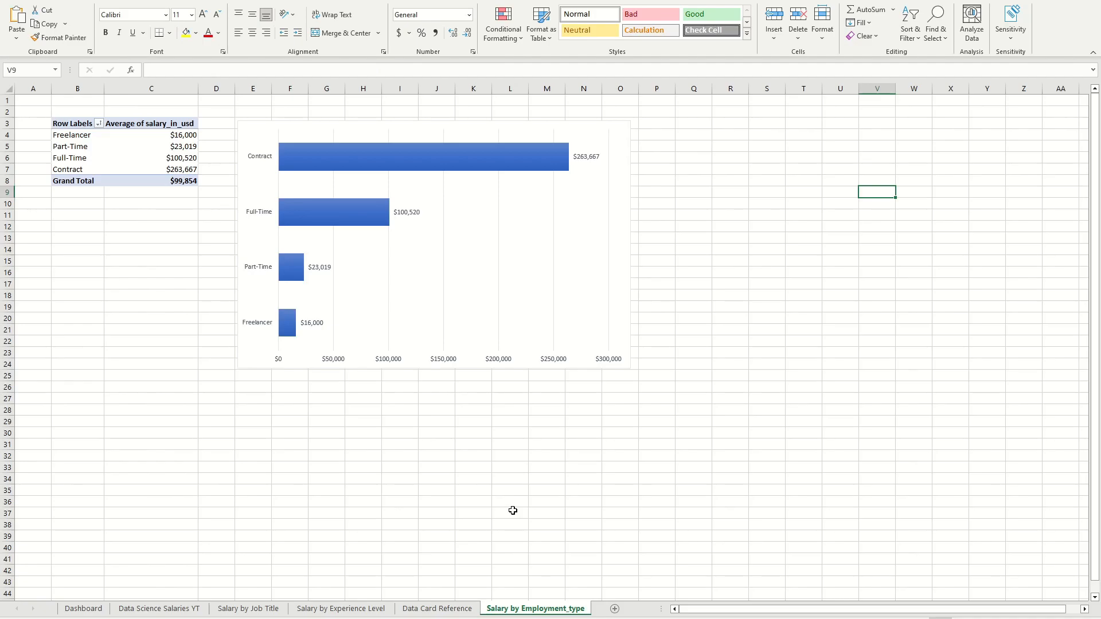
{"action": "right_click", "coordinate": [513, 510]}
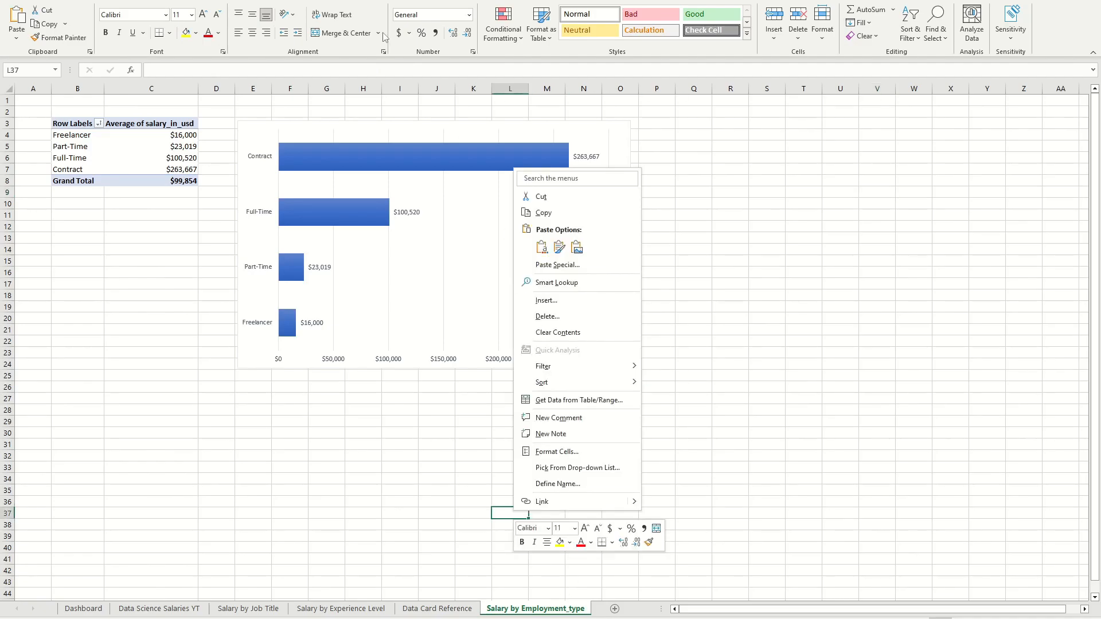
{"action": "left_click", "coordinate": [768, 336]}
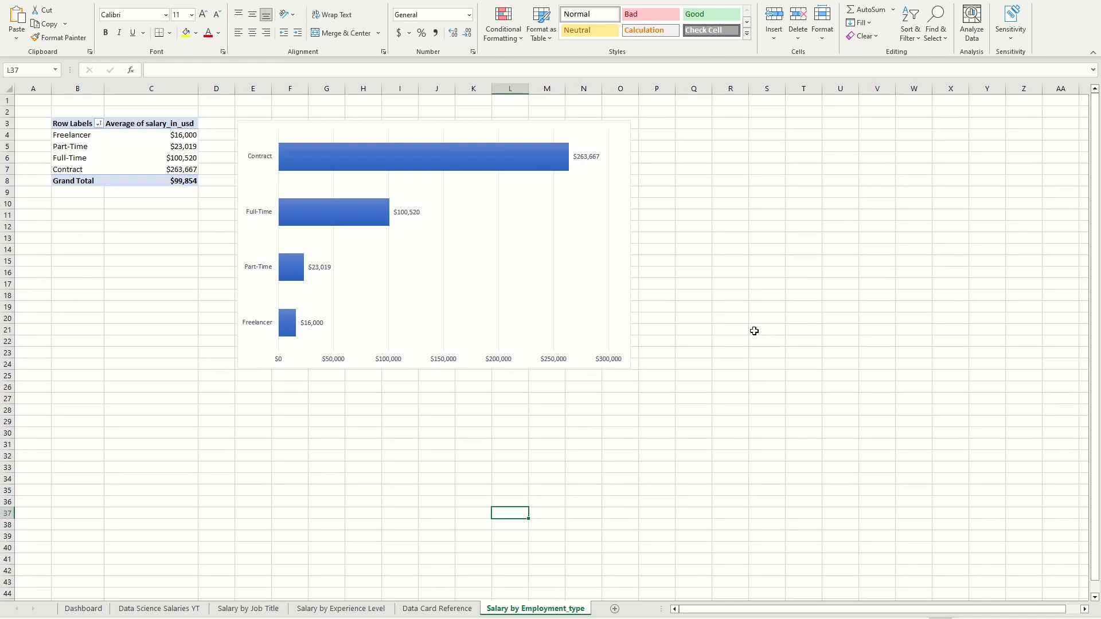
{"action": "left_click", "coordinate": [251, 609]}
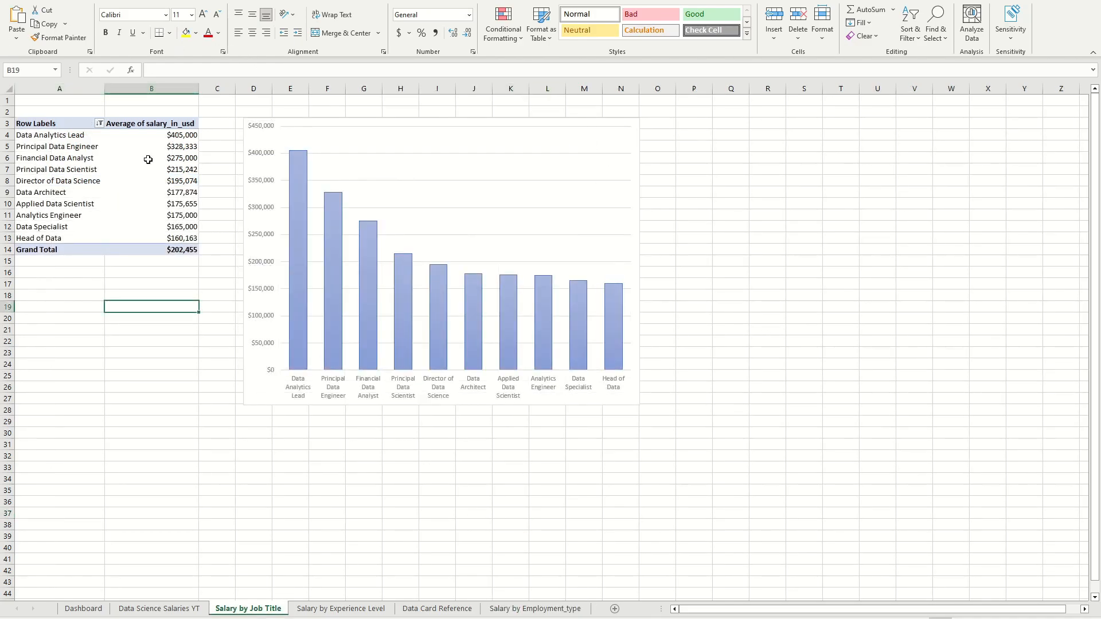
{"action": "left_click", "coordinate": [154, 610]}
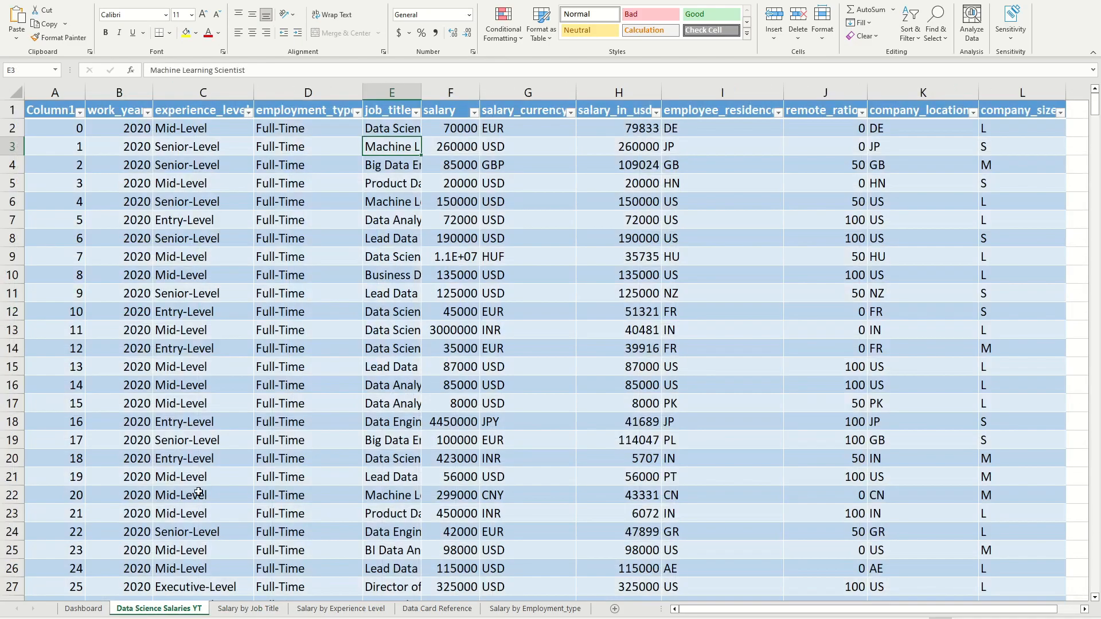
{"action": "scroll", "coordinate": [244, 191], "scroll_direction": "down", "scroll_amount": 2}
{"action": "left_click", "coordinate": [79, 4]}
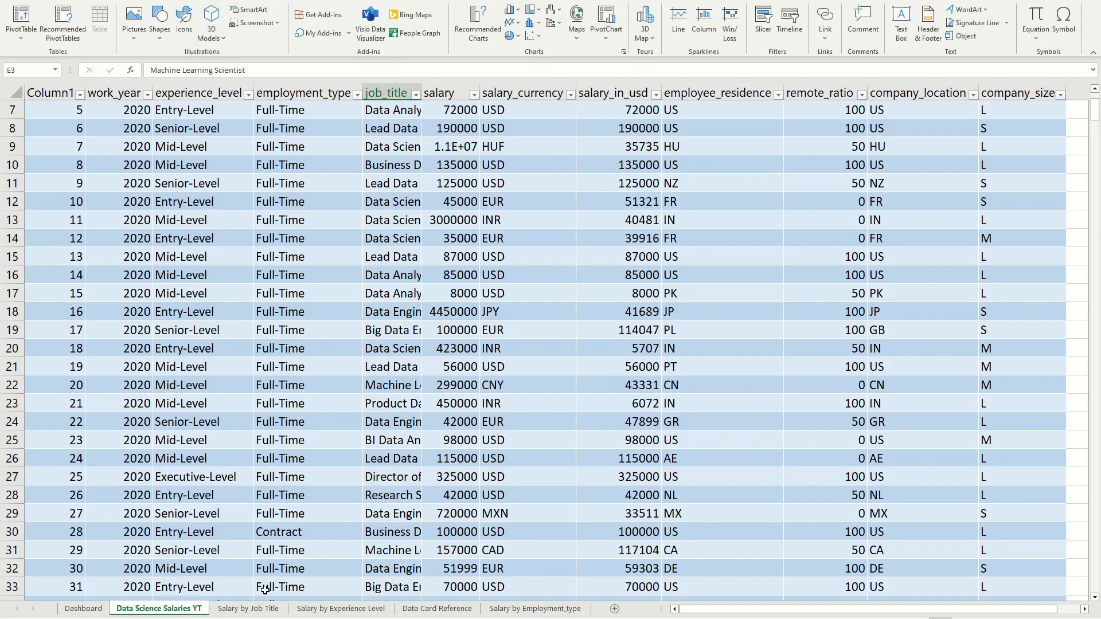
{"action": "left_click", "coordinate": [248, 609]}
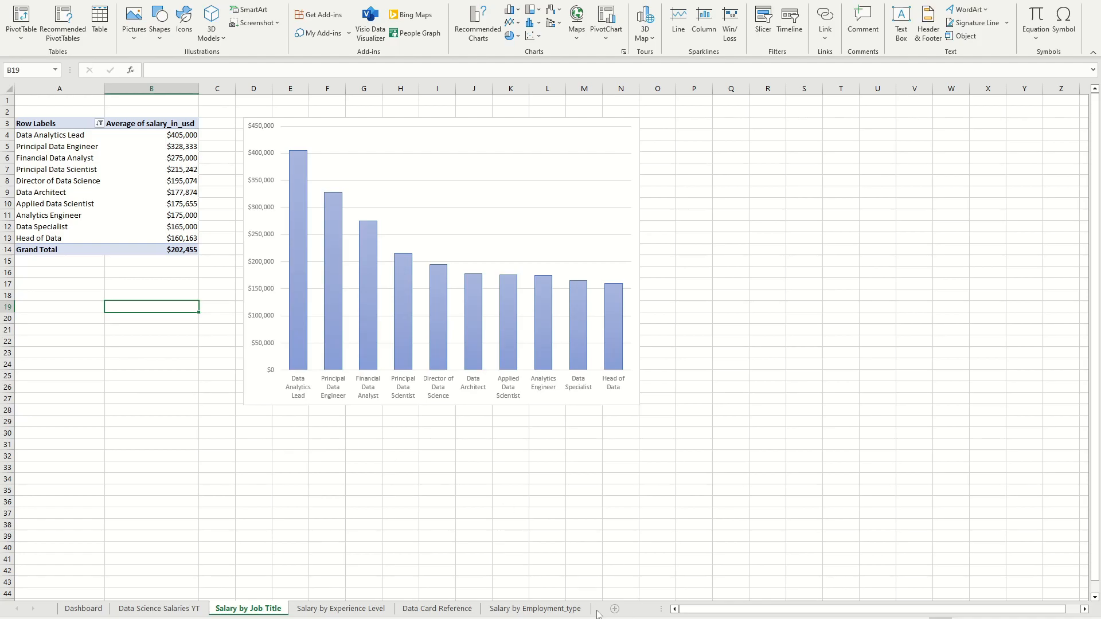
{"action": "left_click", "coordinate": [159, 609]}
{"action": "left_click", "coordinate": [230, 610]}
Step: Add a new worksheet and create a PivotTable from the Power Pivot data model at cell A1 of Sheet1
{"action": "left_click", "coordinate": [614, 608]}
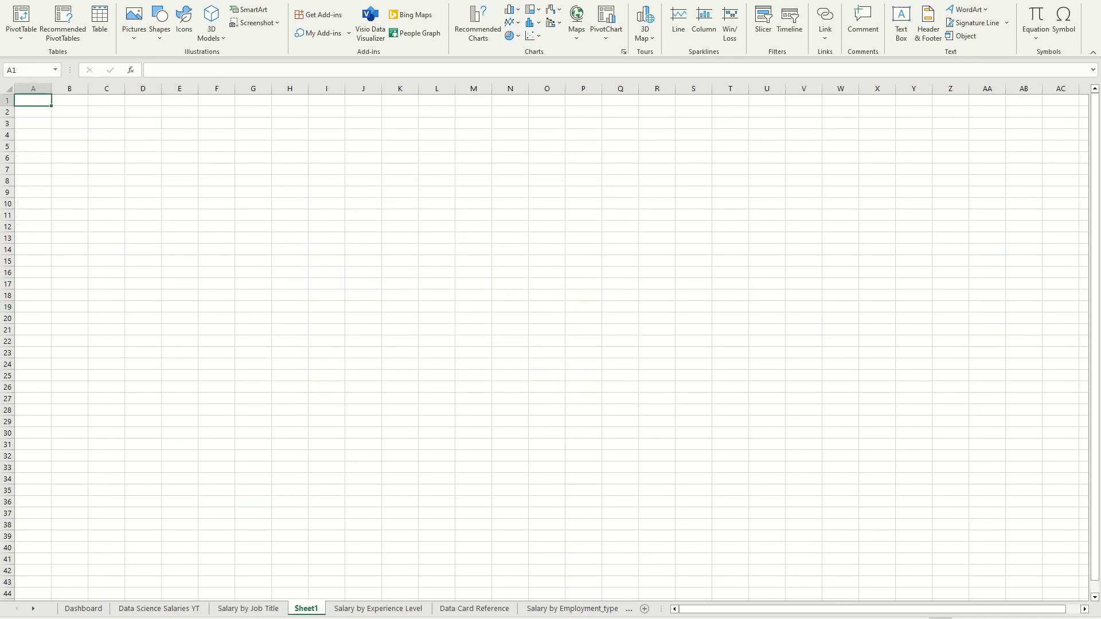
{"action": "left_click", "coordinate": [414, 1]}
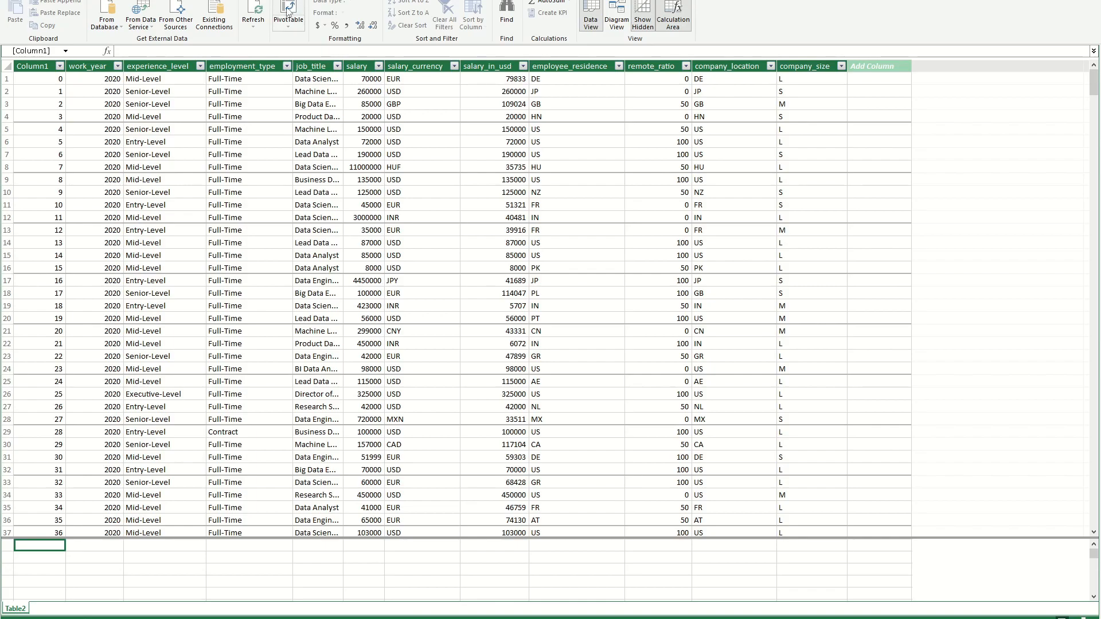
{"action": "left_click", "coordinate": [288, 8]}
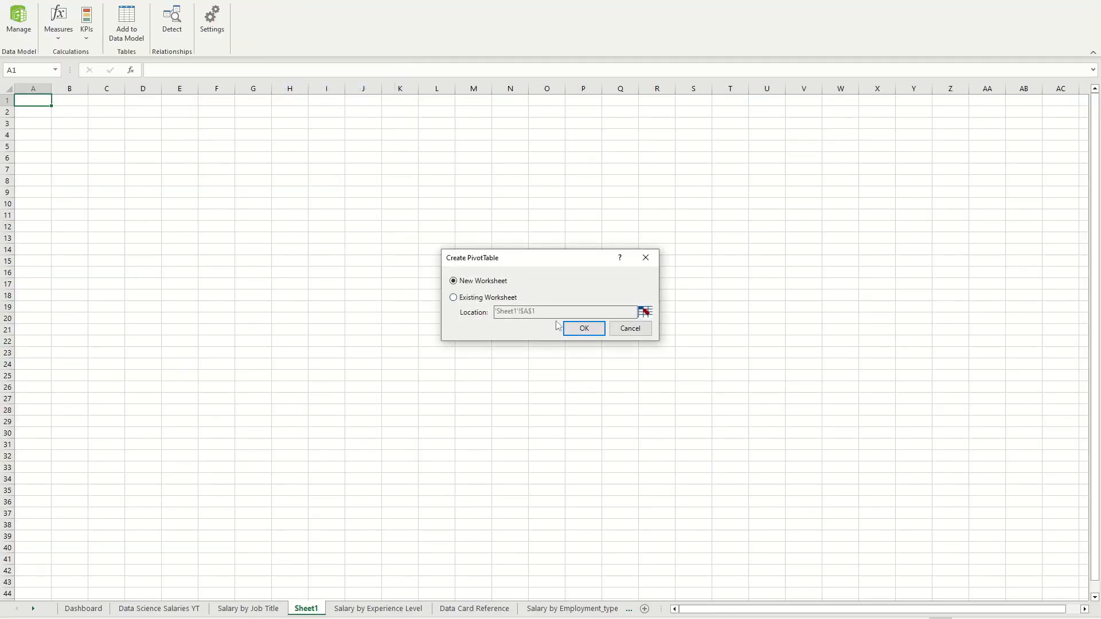
{"action": "left_click", "coordinate": [455, 299]}
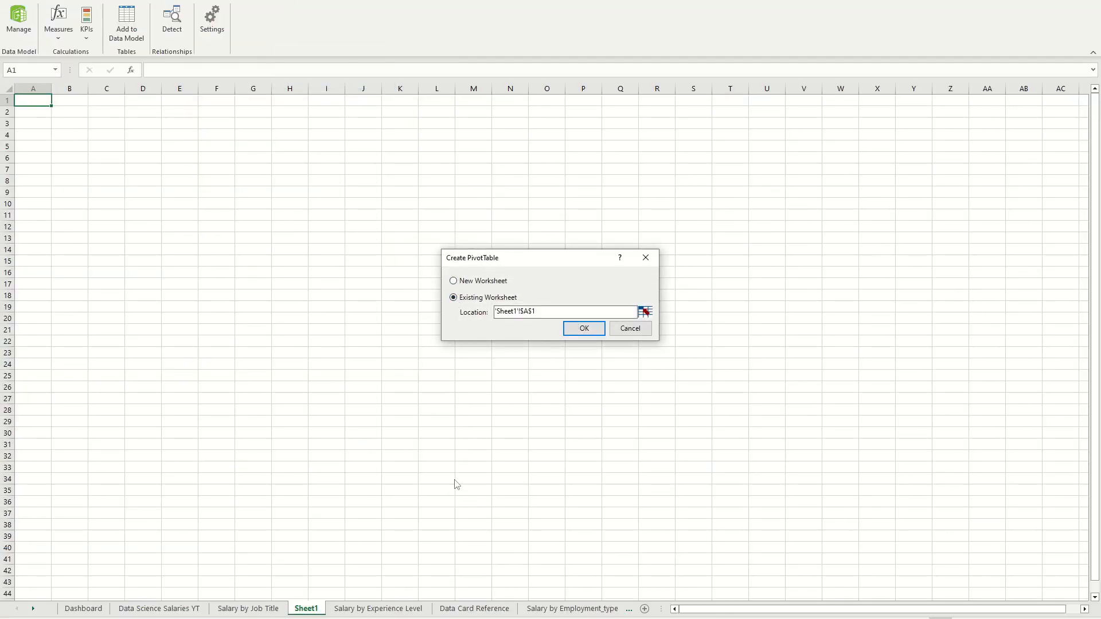
{"action": "left_click", "coordinate": [583, 329]}
Step: Show the field list for the empty PivotTable on Sheet1
{"action": "left_click", "coordinate": [79, 148]}
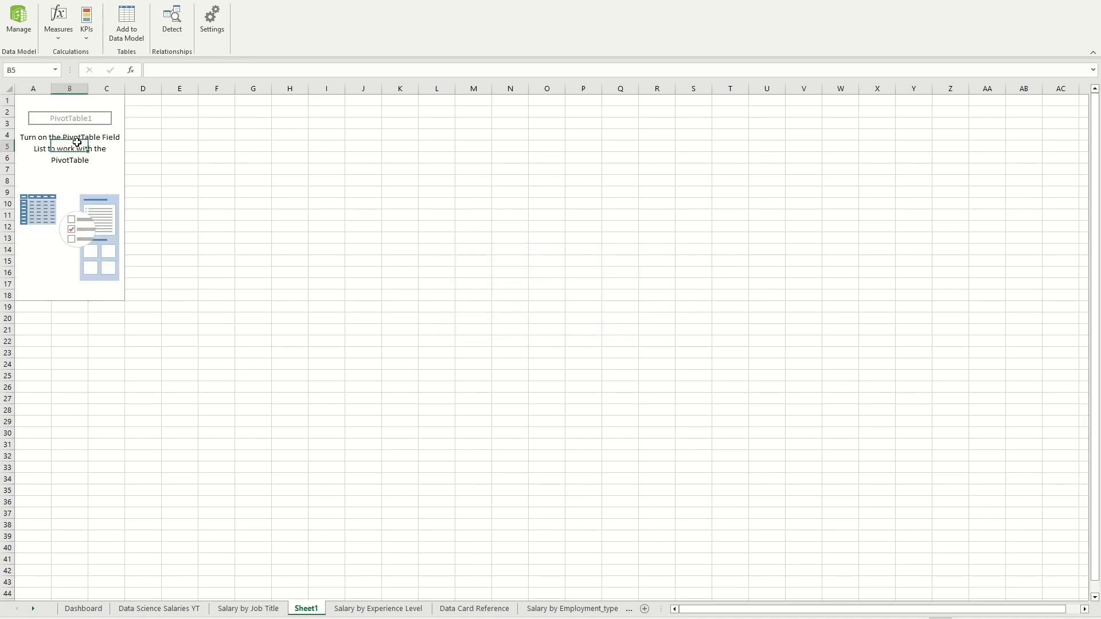
{"action": "left_click", "coordinate": [64, 212]}
{"action": "left_click_drag", "start_coordinate": [81, 108], "coordinate": [81, 106]}
{"action": "left_click", "coordinate": [168, 191]}
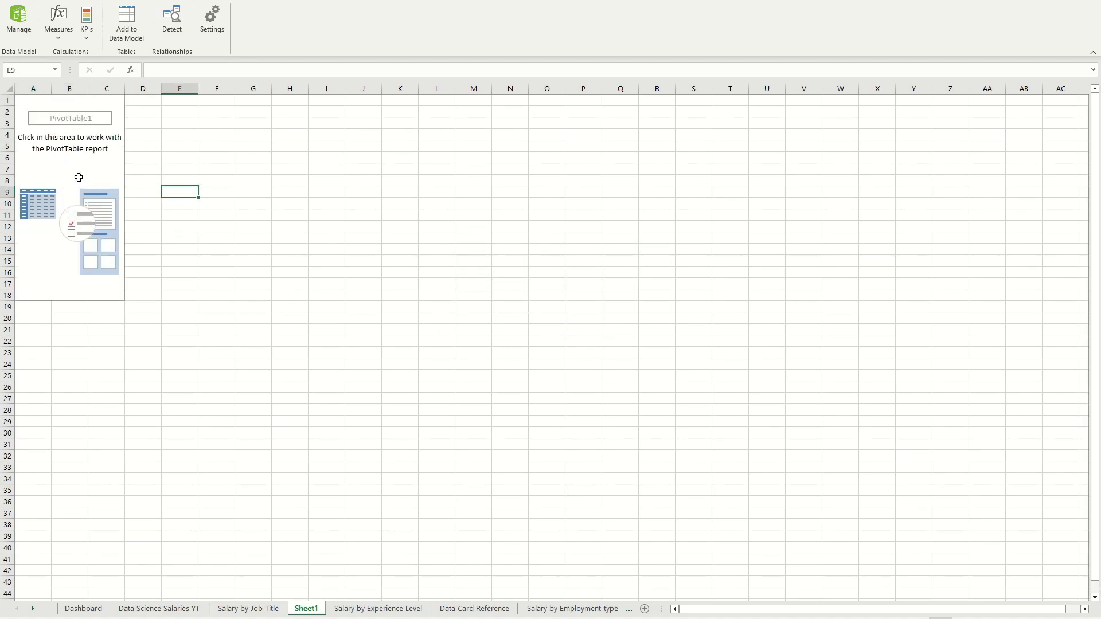
{"action": "left_click", "coordinate": [78, 178]}
{"action": "right_click", "coordinate": [78, 178]}
{"action": "left_click", "coordinate": [129, 273]}
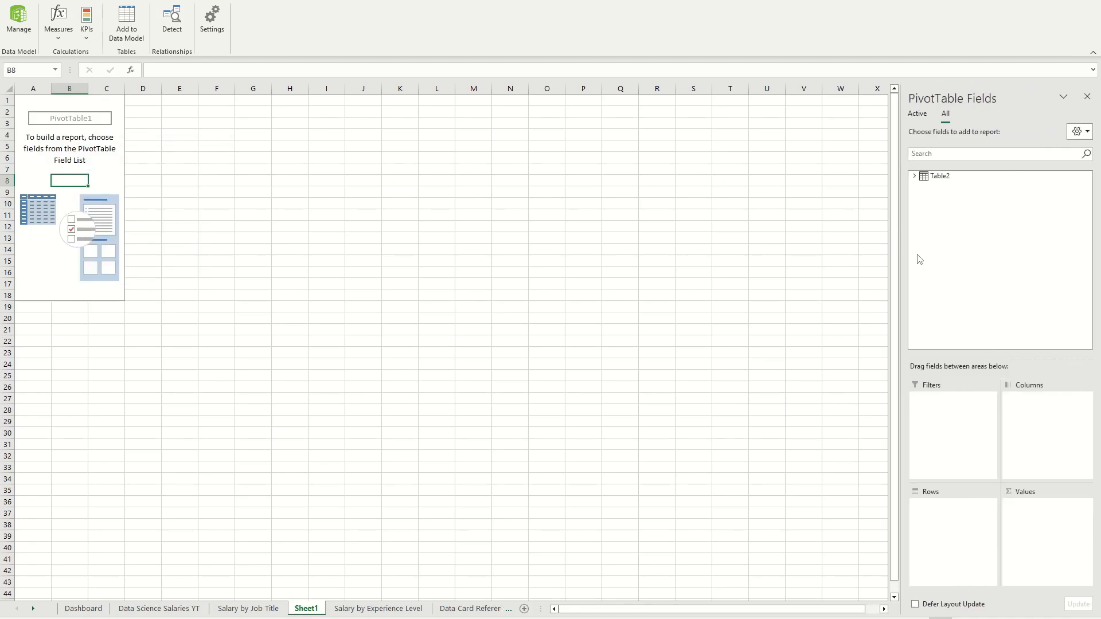
Step: Add Table2's job_title field to the PivotTable rows and salary_in_usd to its values
{"action": "left_click", "coordinate": [914, 177]}
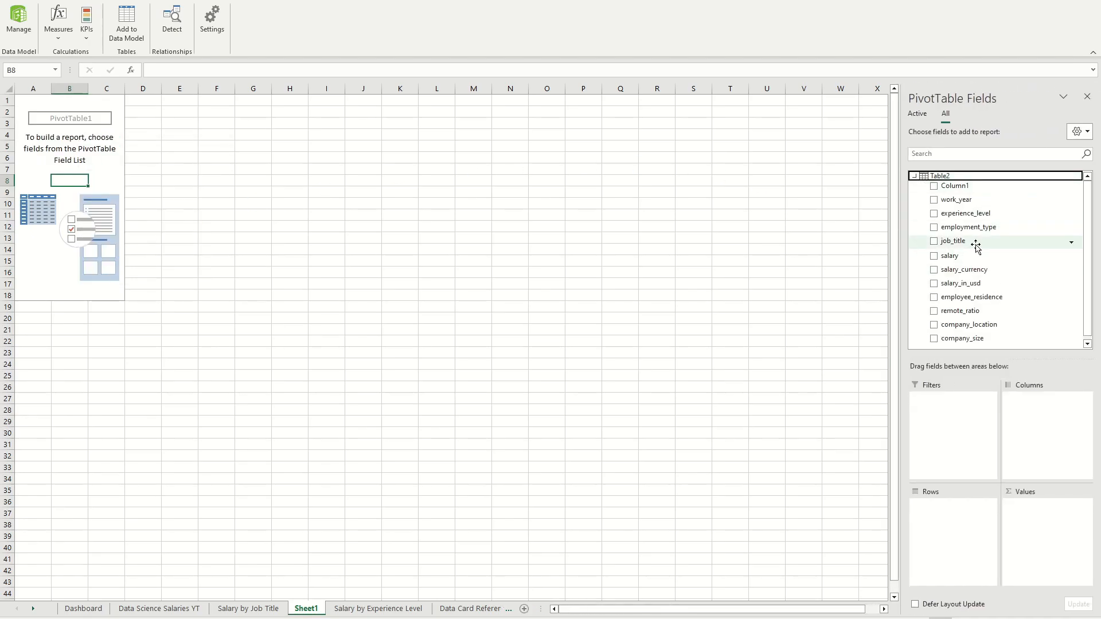
{"action": "left_click_drag", "start_coordinate": [975, 242], "coordinate": [943, 553]}
{"action": "left_click_drag", "start_coordinate": [952, 284], "coordinate": [1086, 506]}
Step: Summarize the salary_in_usd values by Average
{"action": "left_click", "coordinate": [1085, 506]}
{"action": "left_click", "coordinate": [1040, 491]}
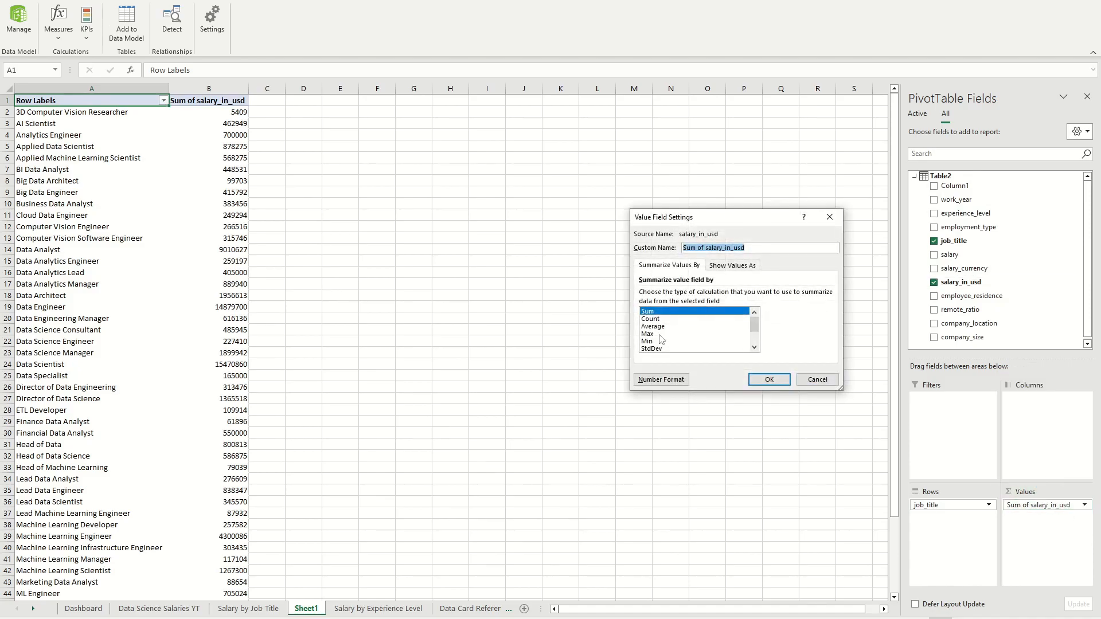
{"action": "left_click", "coordinate": [653, 326]}
{"action": "left_click", "coordinate": [770, 380]}
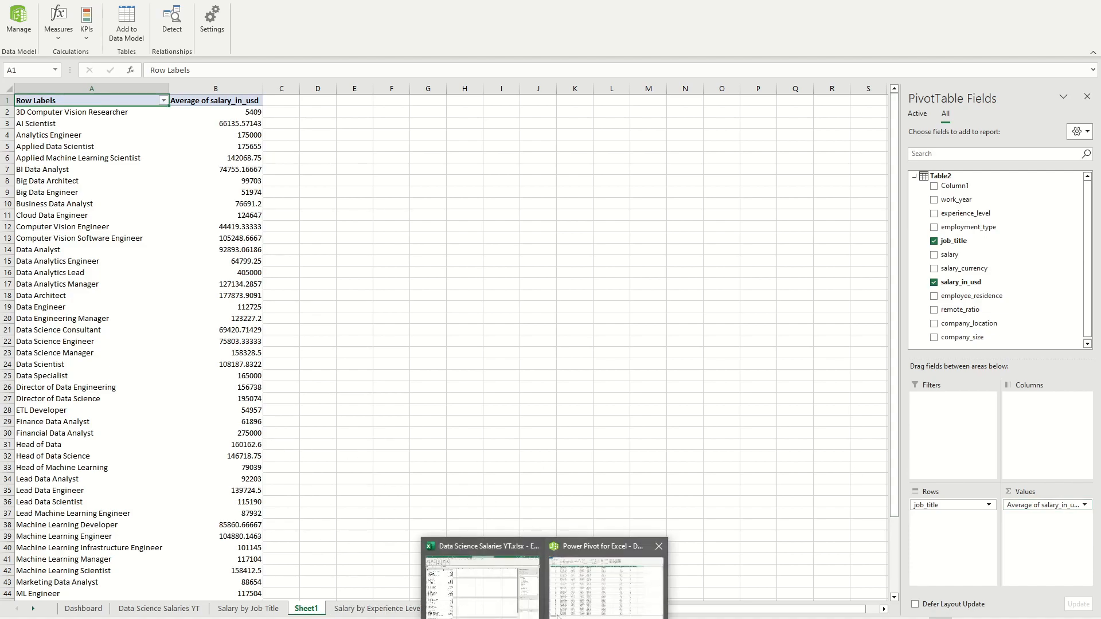
Step: Check the Power Pivot data table and review the report connections of the dashboard's work_year slicer
{"action": "left_click", "coordinate": [571, 602]}
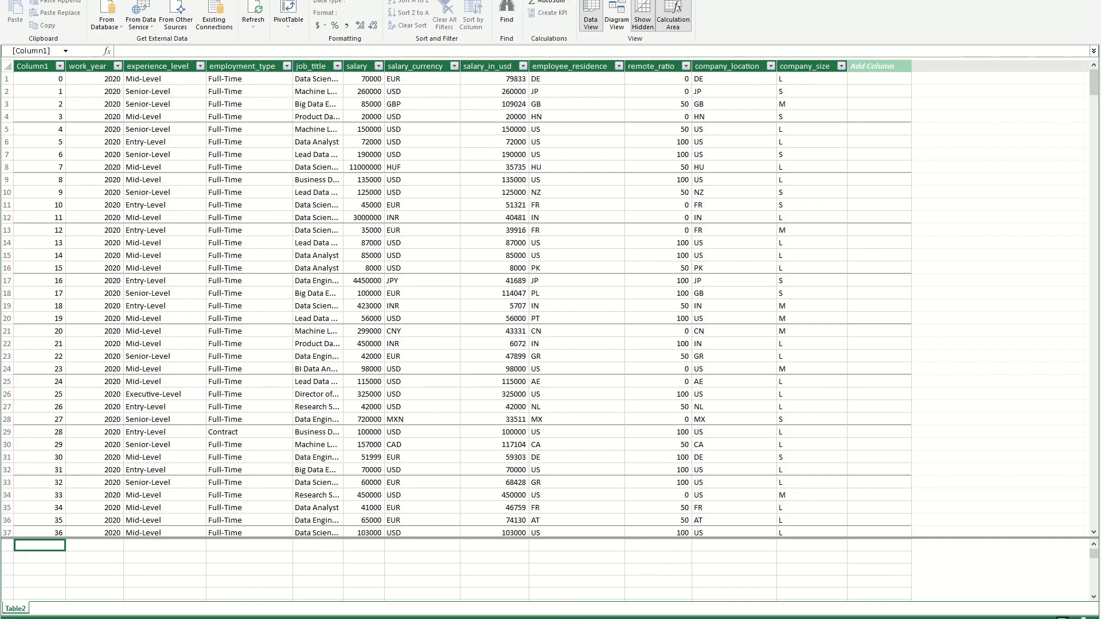
{"action": "mouse_move", "coordinate": [545, 617]}
{"action": "left_click", "coordinate": [483, 607]}
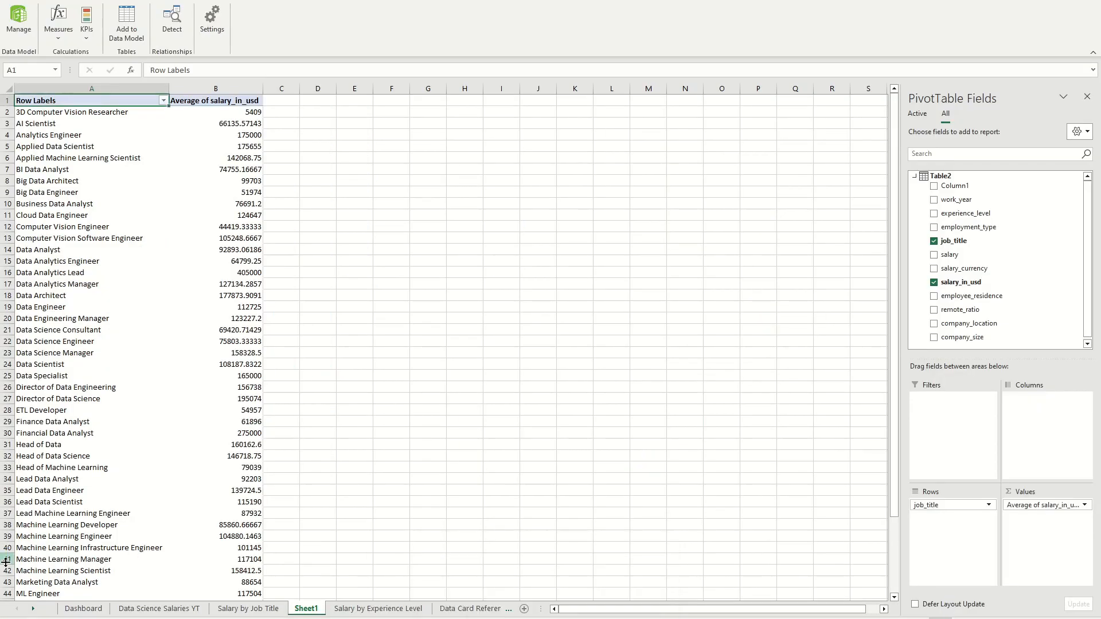
{"action": "left_click", "coordinate": [84, 609]}
{"action": "left_click", "coordinate": [449, 225]}
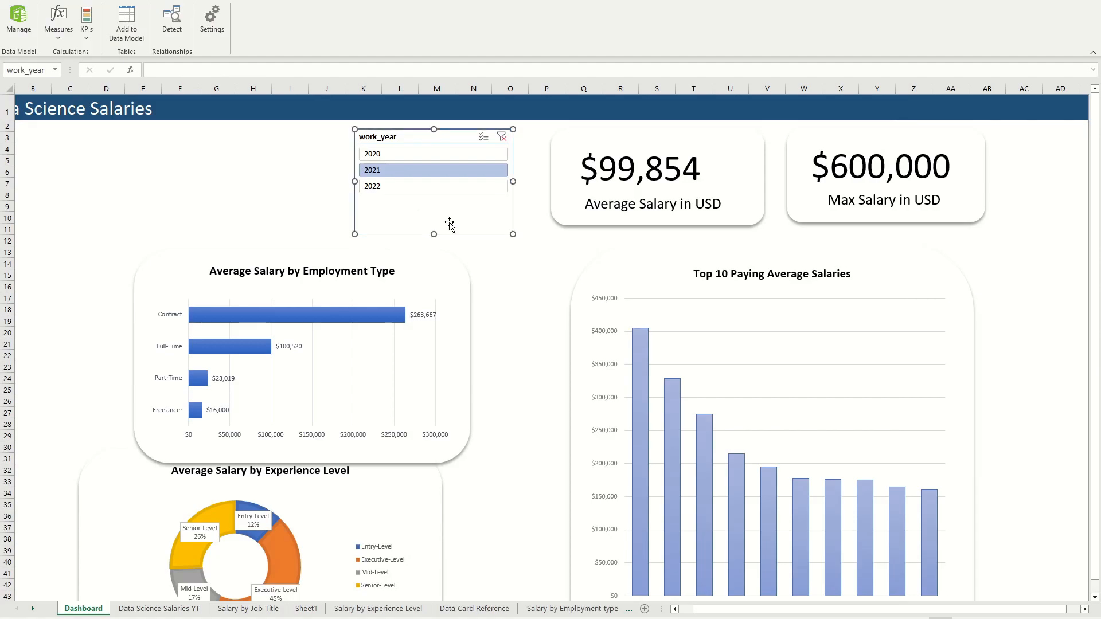
{"action": "left_click", "coordinate": [459, 2]}
{"action": "left_click", "coordinate": [88, 23]}
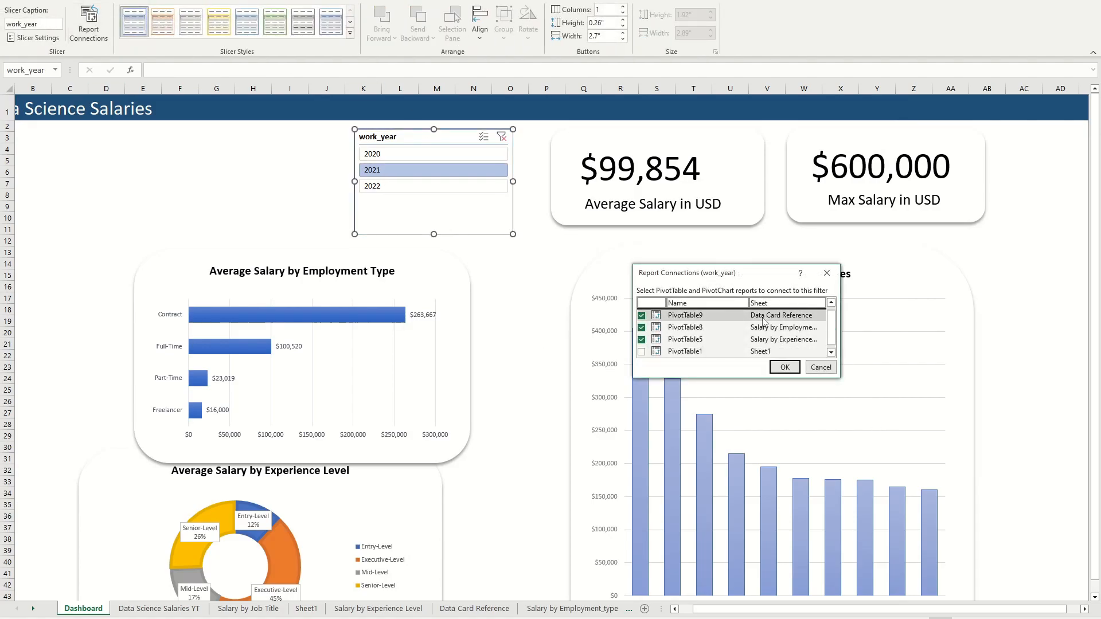
{"action": "left_click", "coordinate": [784, 367]}
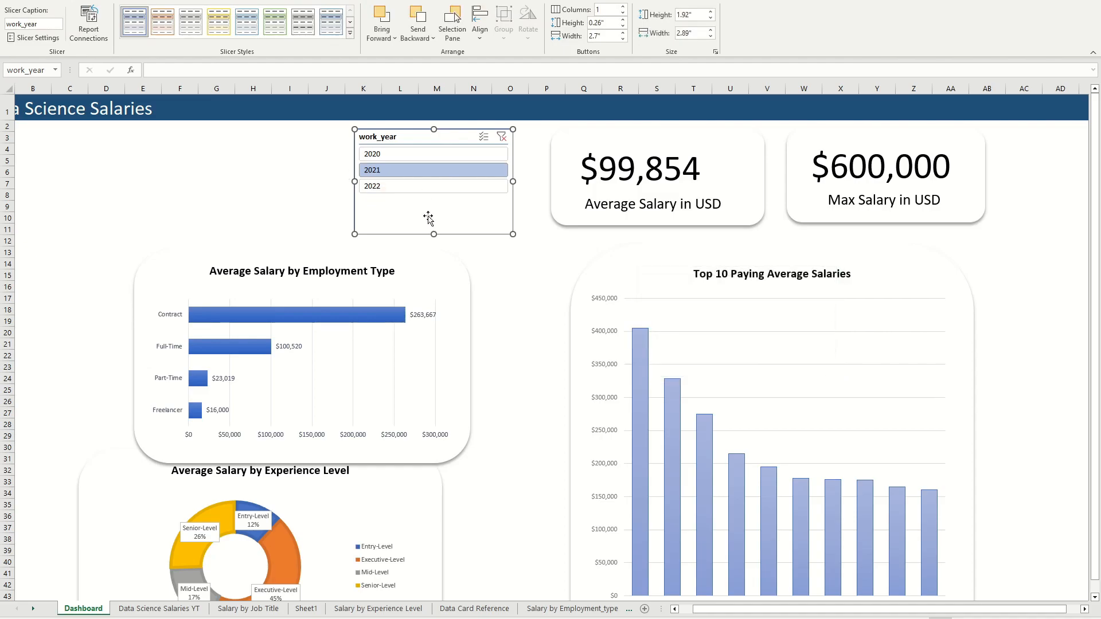
{"action": "left_click", "coordinate": [465, 264]}
Step: Format the average salary_in_usd values on Sheet1 as $ currency with 0 decimal places
{"action": "left_click", "coordinate": [305, 608]}
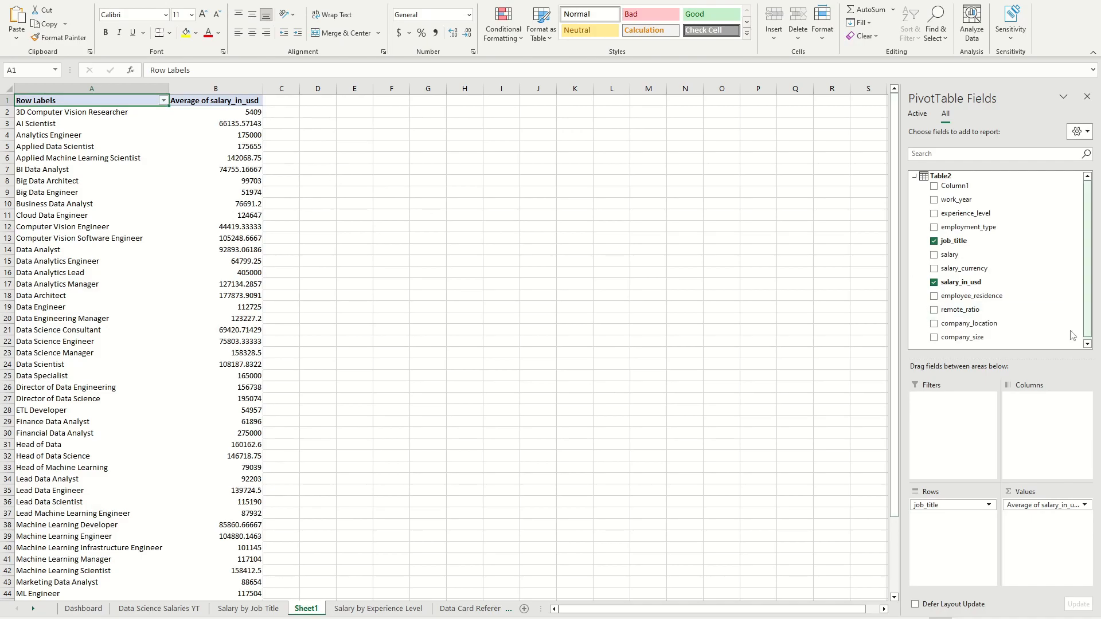
{"action": "left_click", "coordinate": [1084, 504]}
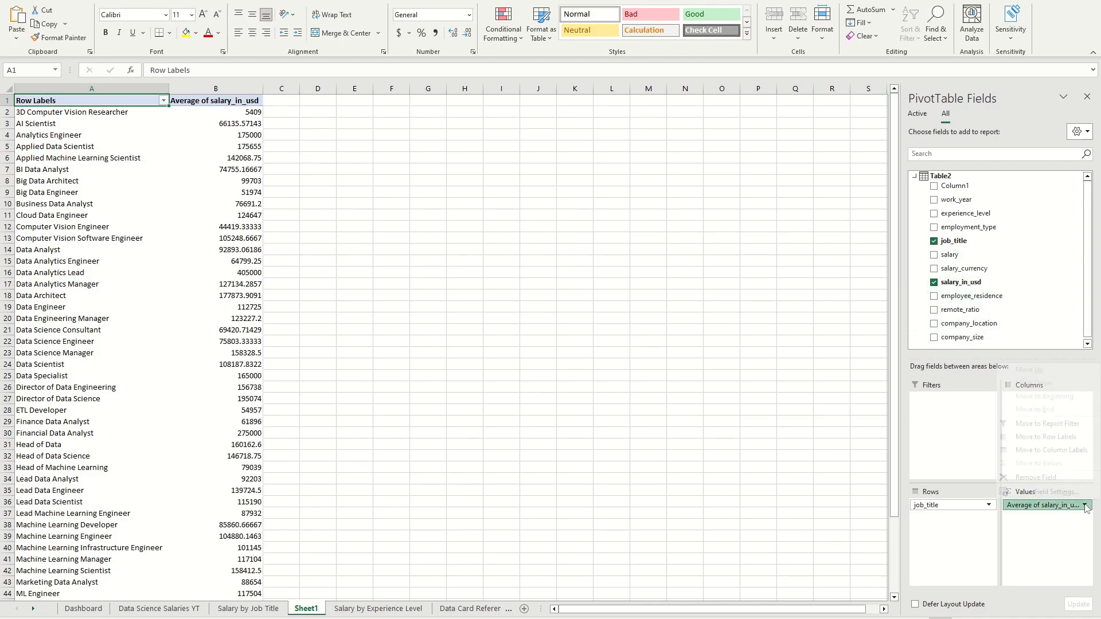
{"action": "left_click", "coordinate": [1026, 491]}
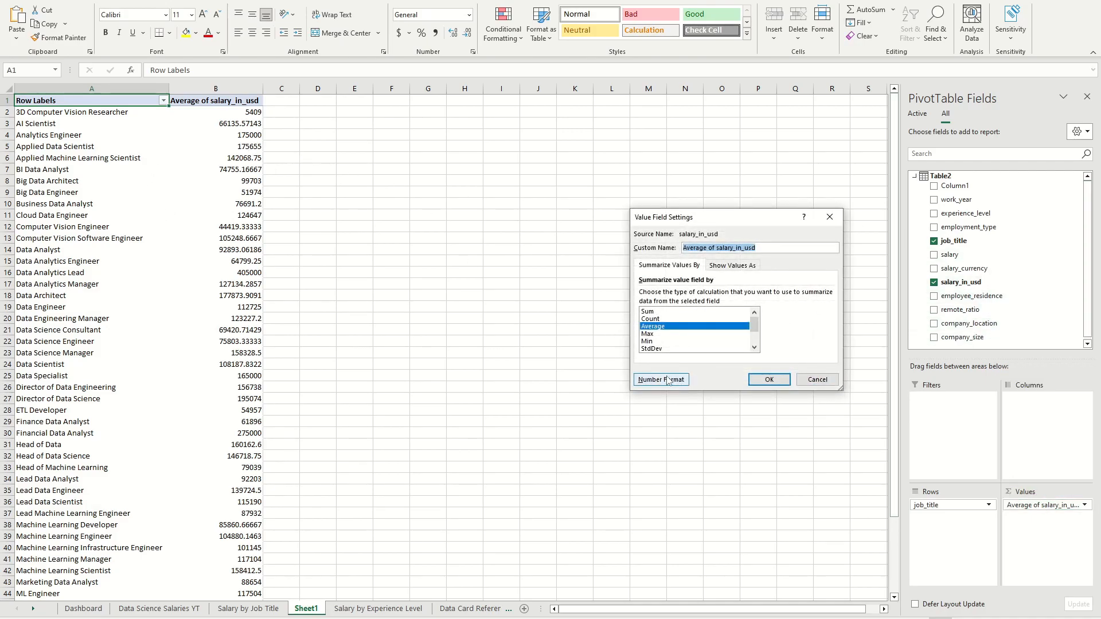
{"action": "left_click", "coordinate": [668, 379]}
{"action": "left_click", "coordinate": [609, 230]}
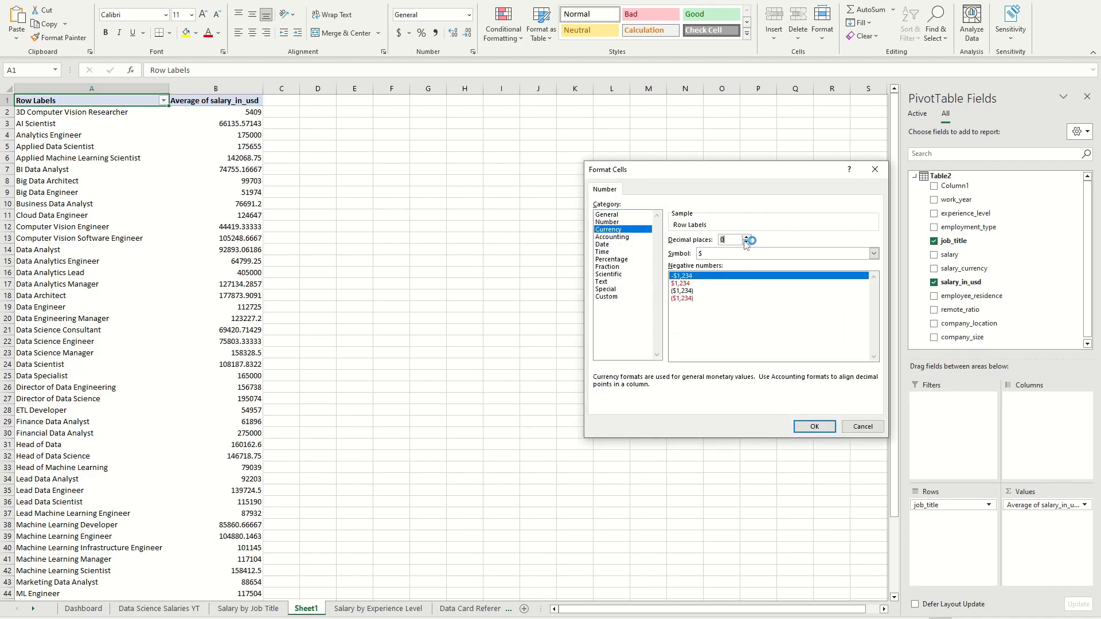
{"action": "left_click", "coordinate": [815, 426]}
{"action": "left_click", "coordinate": [775, 379]}
{"action": "left_click", "coordinate": [238, 136]}
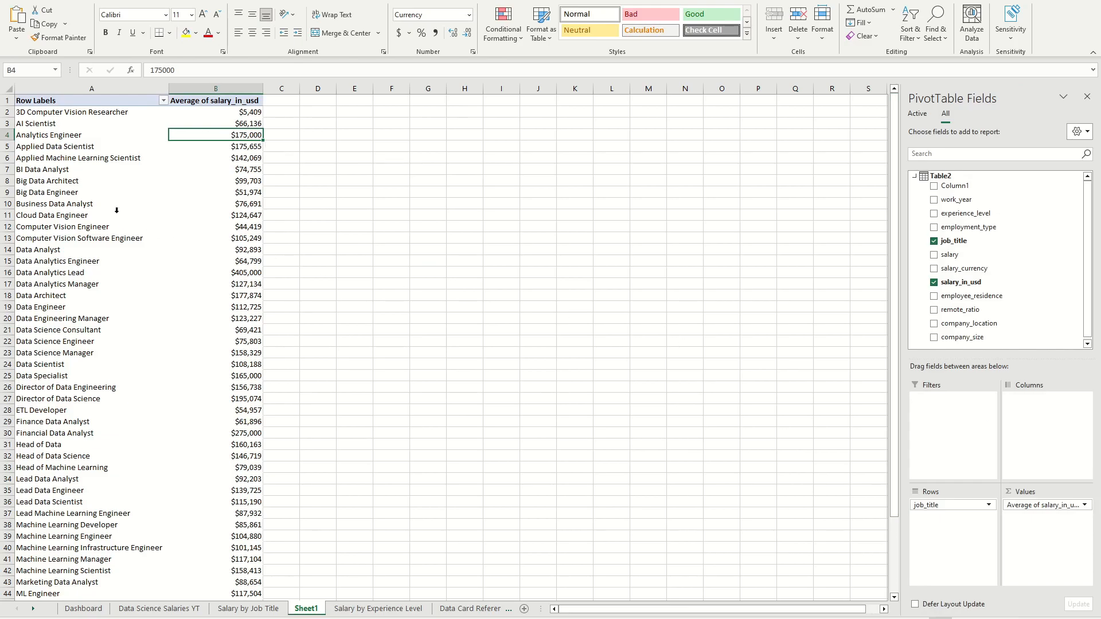
Step: Apply a Top 10 value filter to the job titles in the Sheet1 PivotTable
{"action": "left_click", "coordinate": [164, 100]}
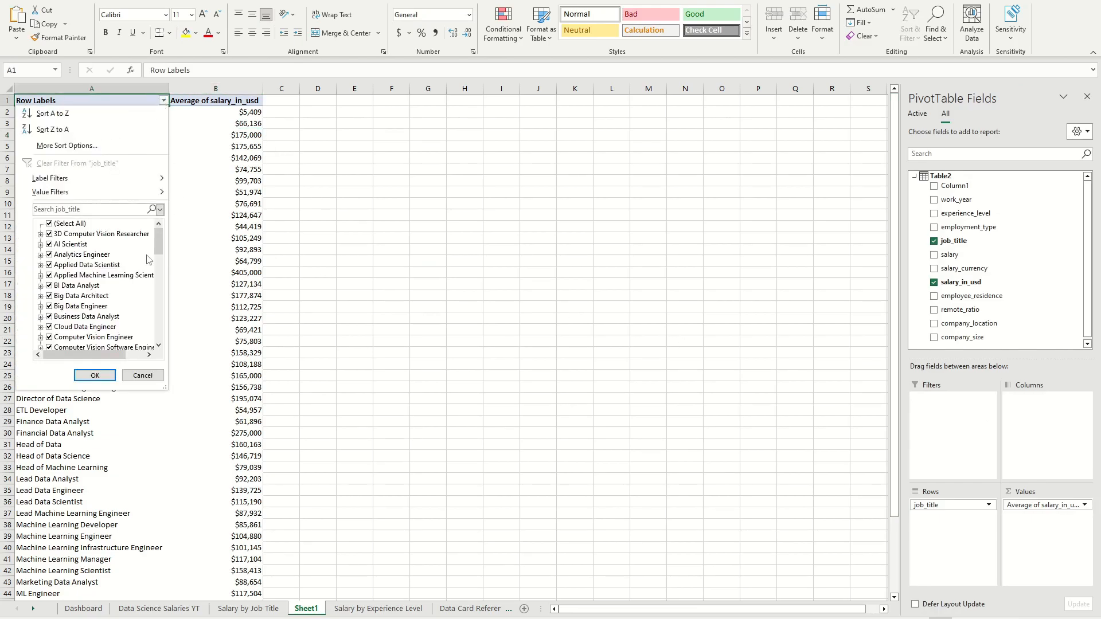
{"action": "mouse_move", "coordinate": [137, 194]}
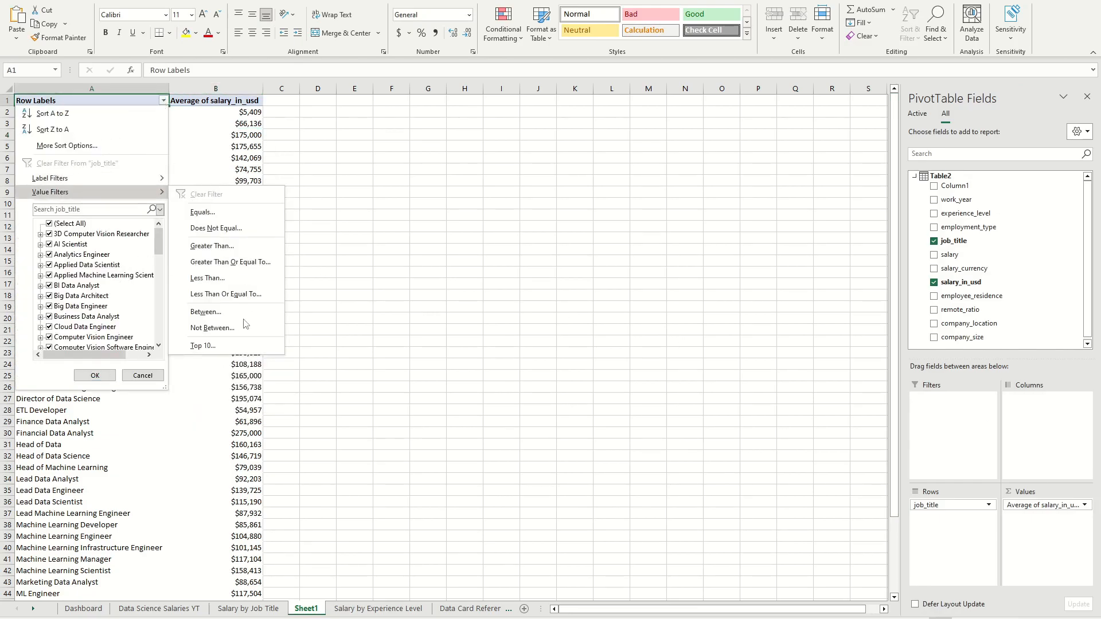
{"action": "left_click", "coordinate": [246, 345]}
{"action": "left_click", "coordinate": [802, 328]}
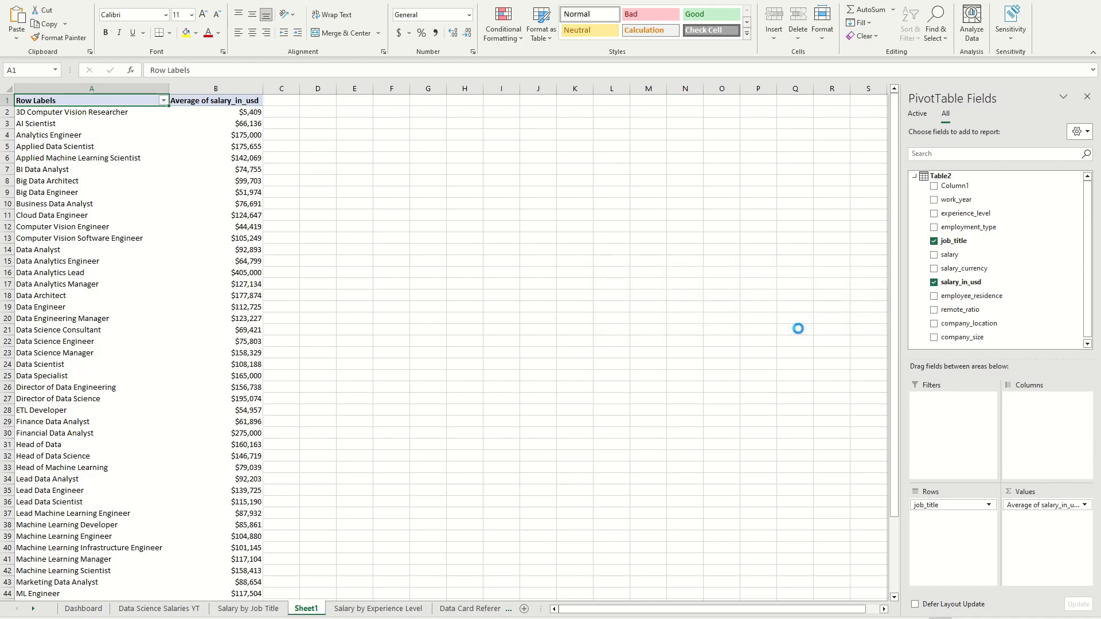
{"action": "left_click", "coordinate": [275, 204]}
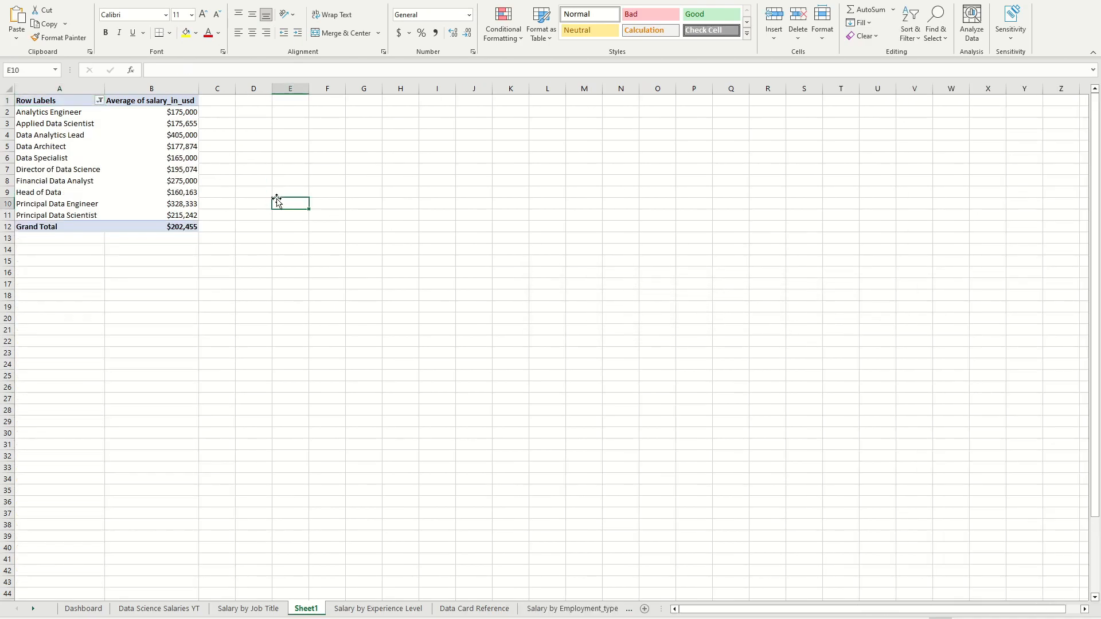
{"action": "left_click", "coordinate": [149, 170]}
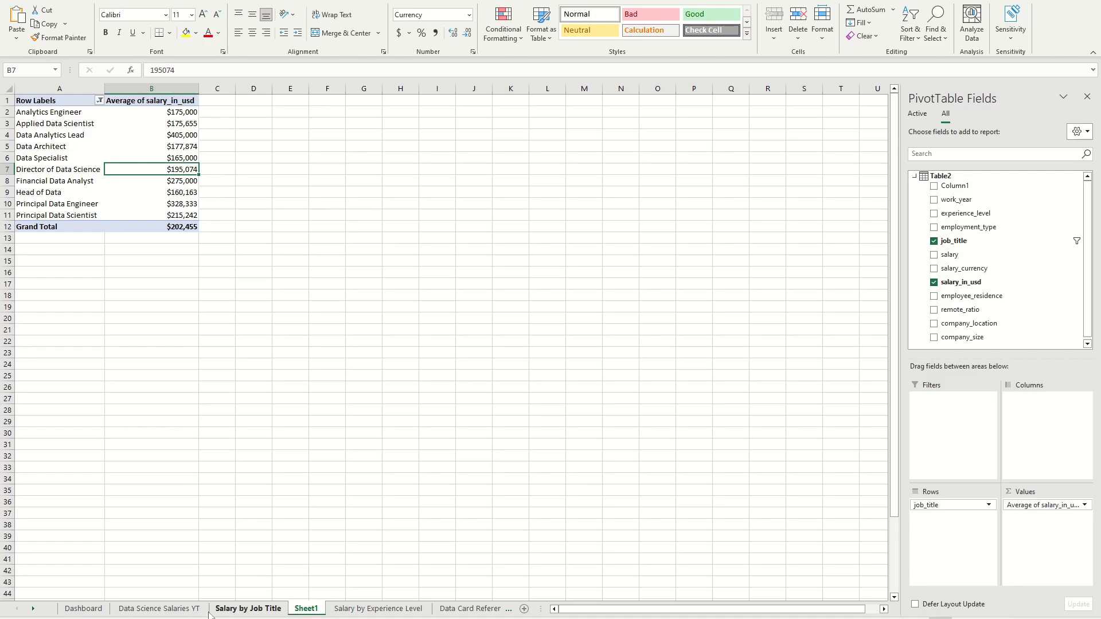
Step: Delete the old Salary by Job Title sheet with its PivotTable and chart
{"action": "left_click", "coordinate": [86, 608]}
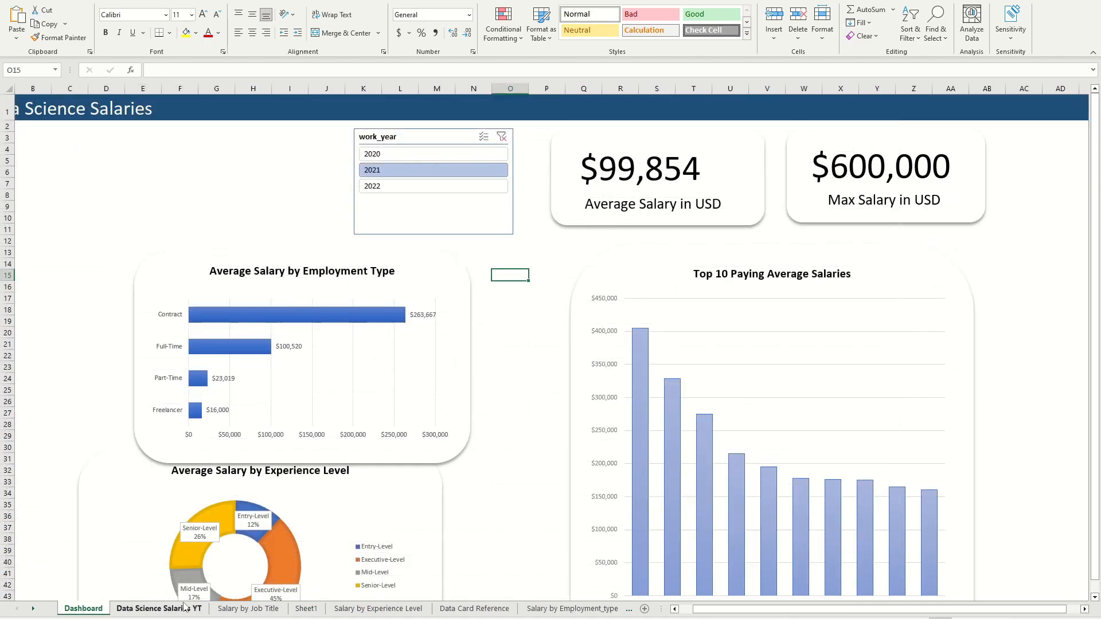
{"action": "left_click", "coordinate": [278, 609]}
{"action": "right_click", "coordinate": [253, 610]}
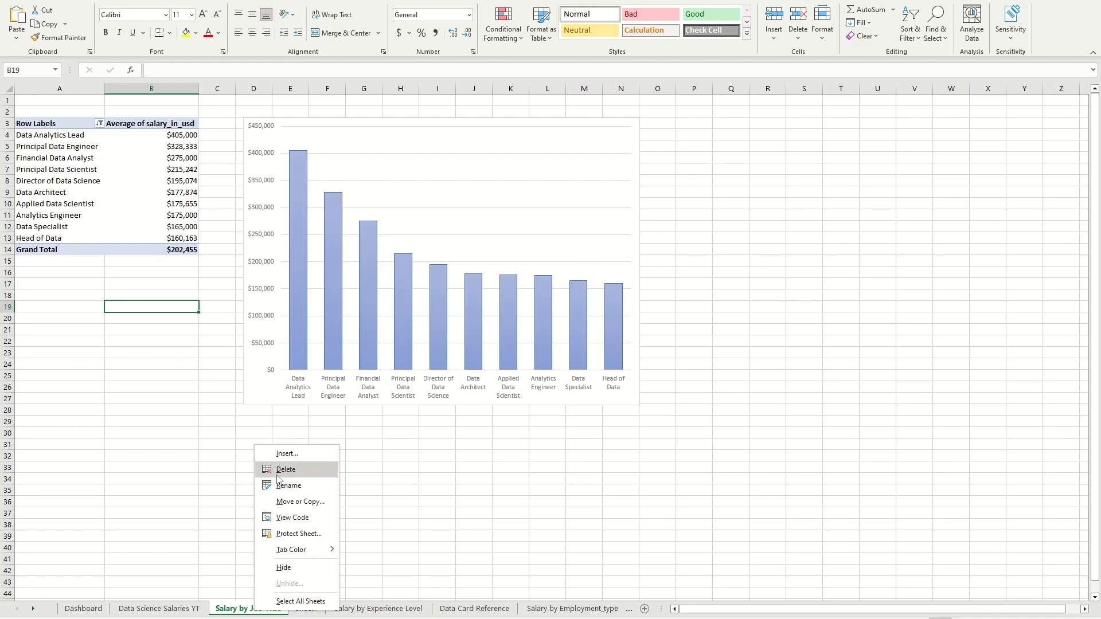
{"action": "key", "text": "Escape"}
{"action": "left_click", "coordinate": [91, 610]}
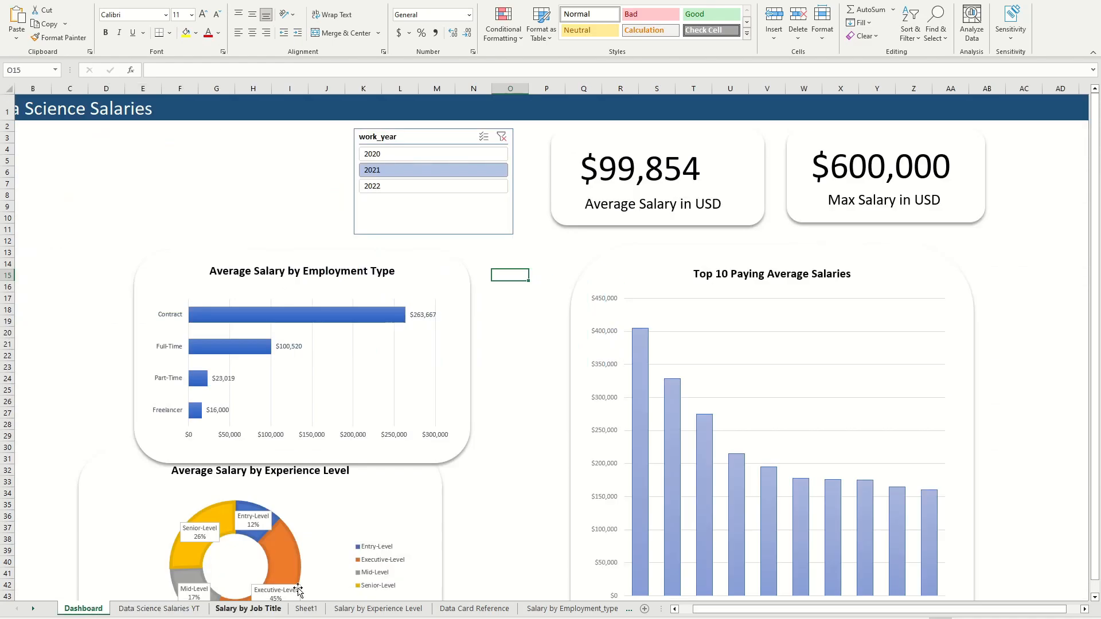
{"action": "left_click", "coordinate": [253, 609]}
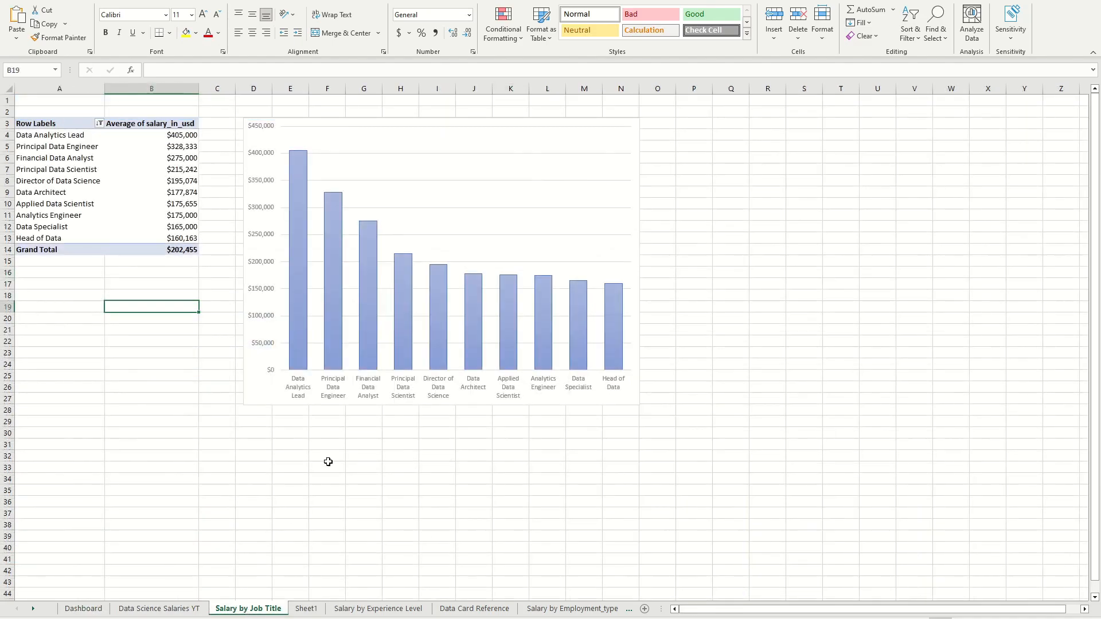
{"action": "left_click", "coordinate": [498, 181]}
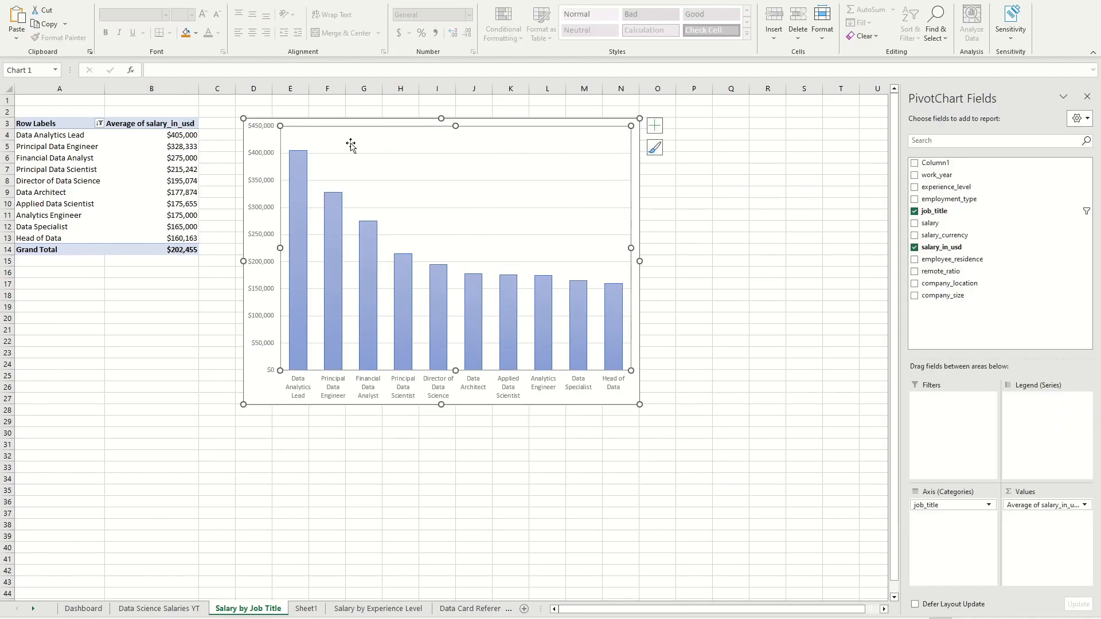
{"action": "right_click", "coordinate": [247, 614]}
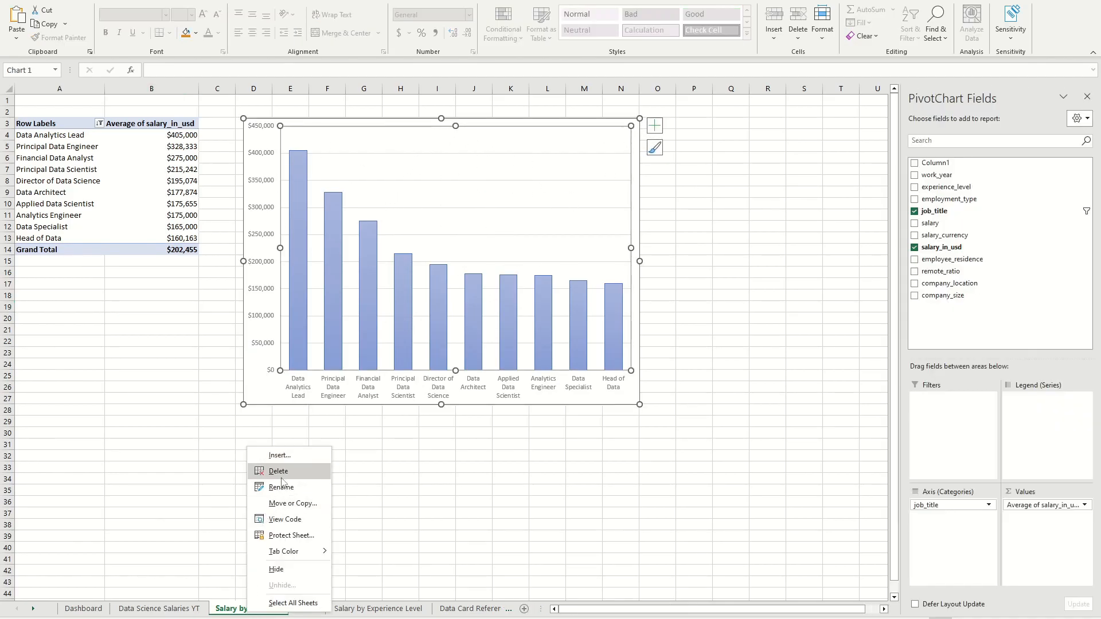
{"action": "left_click", "coordinate": [268, 473]}
{"action": "left_click", "coordinate": [531, 335]}
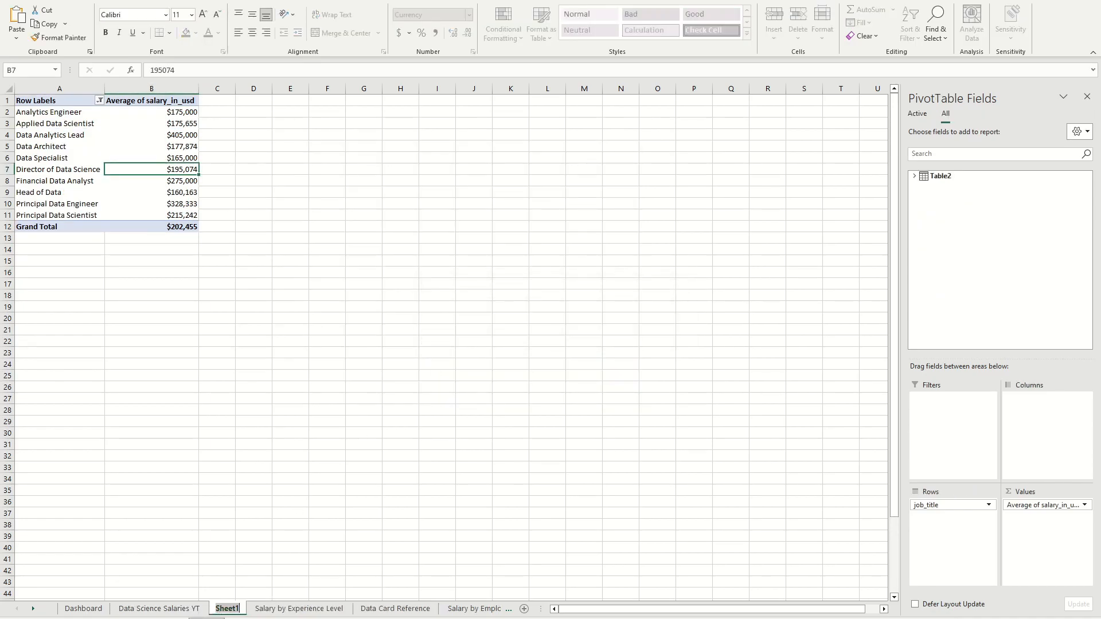
Step: Rename Sheet1 as Salary by Job Title
{"action": "type", "text": "S"}
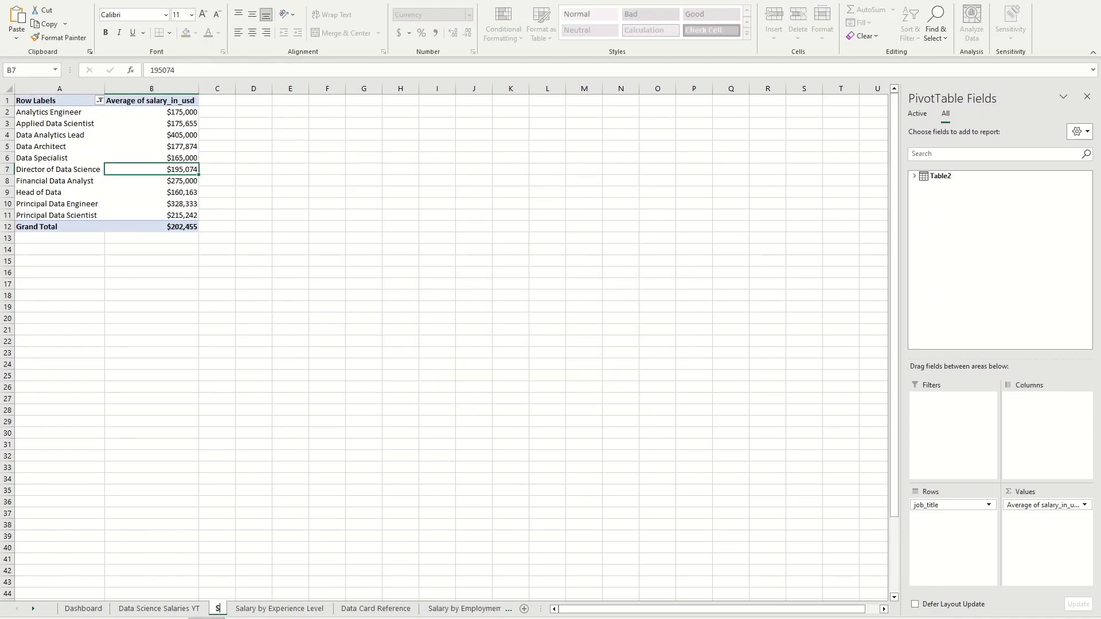
{"action": "type", "text": "alary by Job Title"}
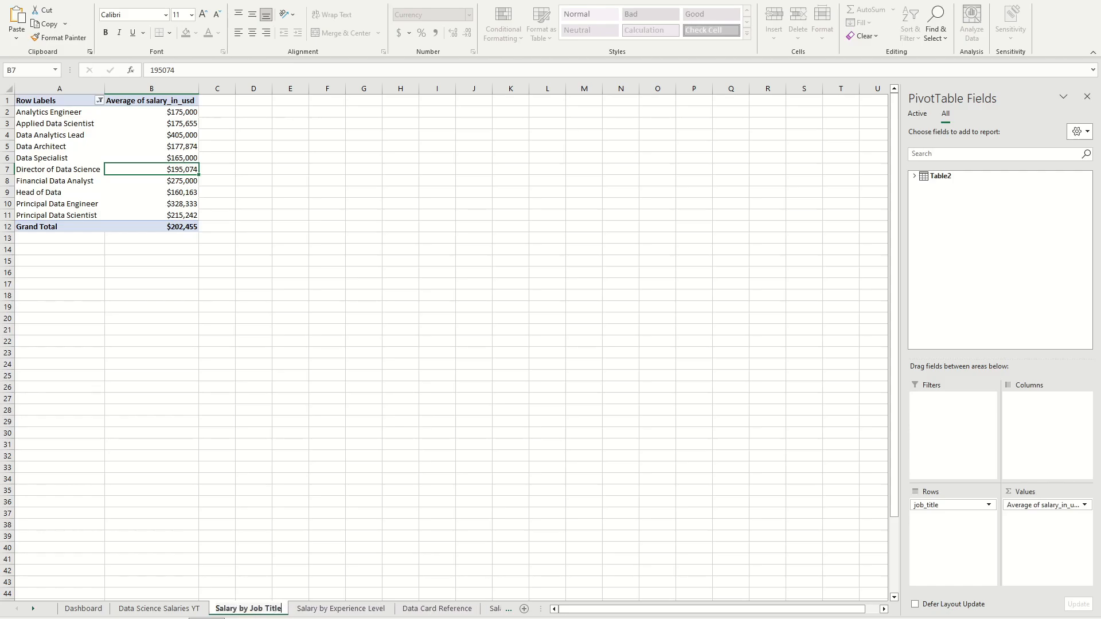
{"action": "key", "text": "Return"}
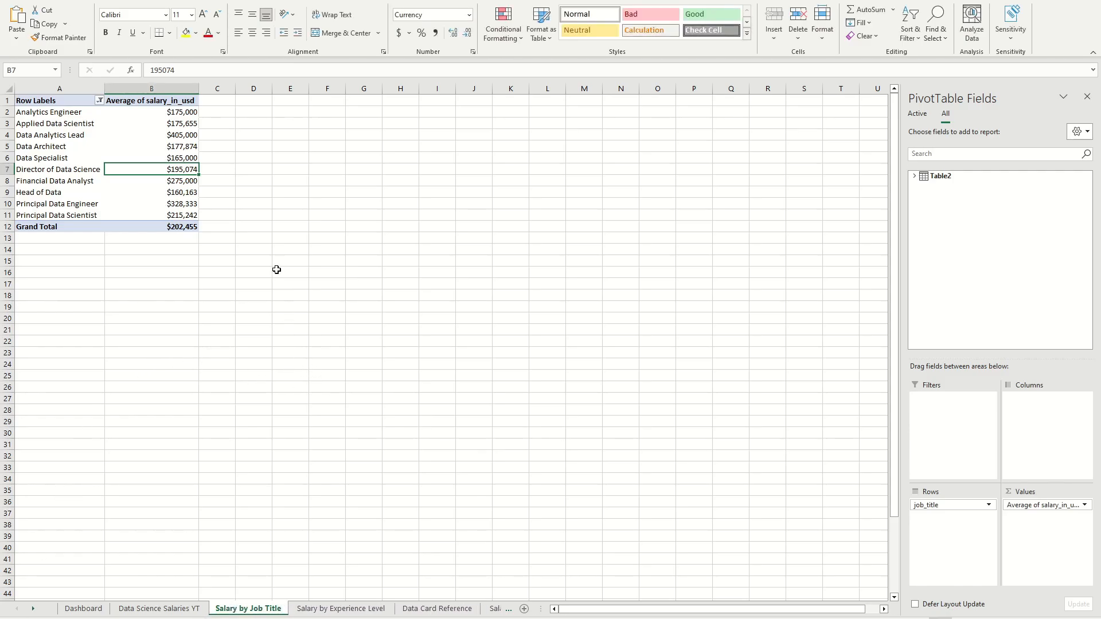
Step: Insert a column PivotChart from the average salary PivotTable on the Salary by Job Title sheet
{"action": "left_click", "coordinate": [274, 196]}
{"action": "left_click", "coordinate": [152, 155]}
{"action": "left_click", "coordinate": [253, 147]}
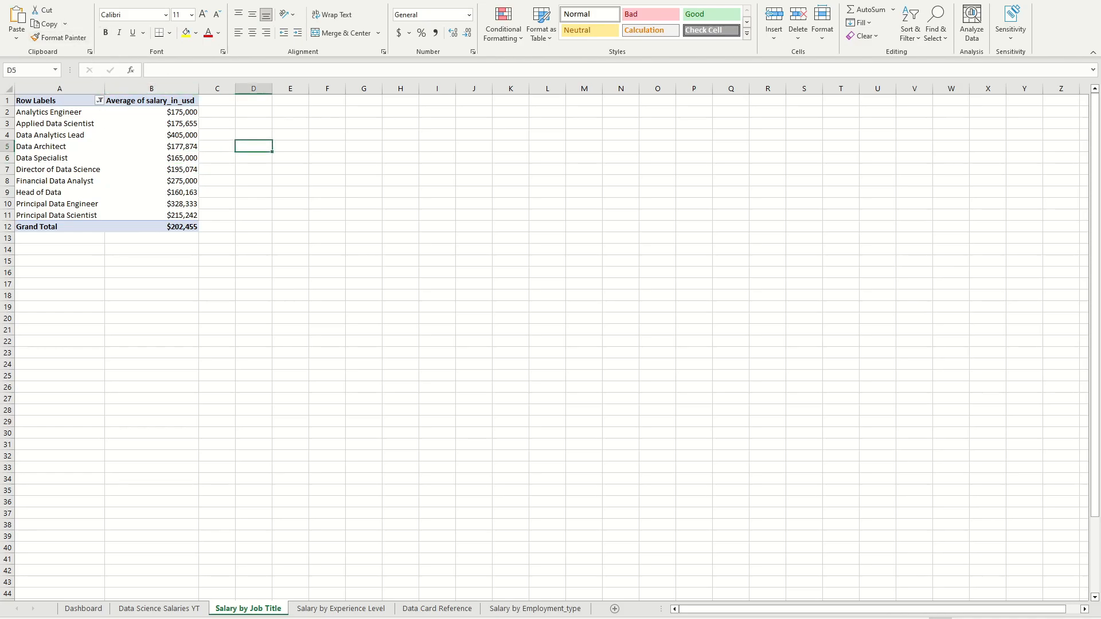
{"action": "left_click", "coordinate": [122, 182]}
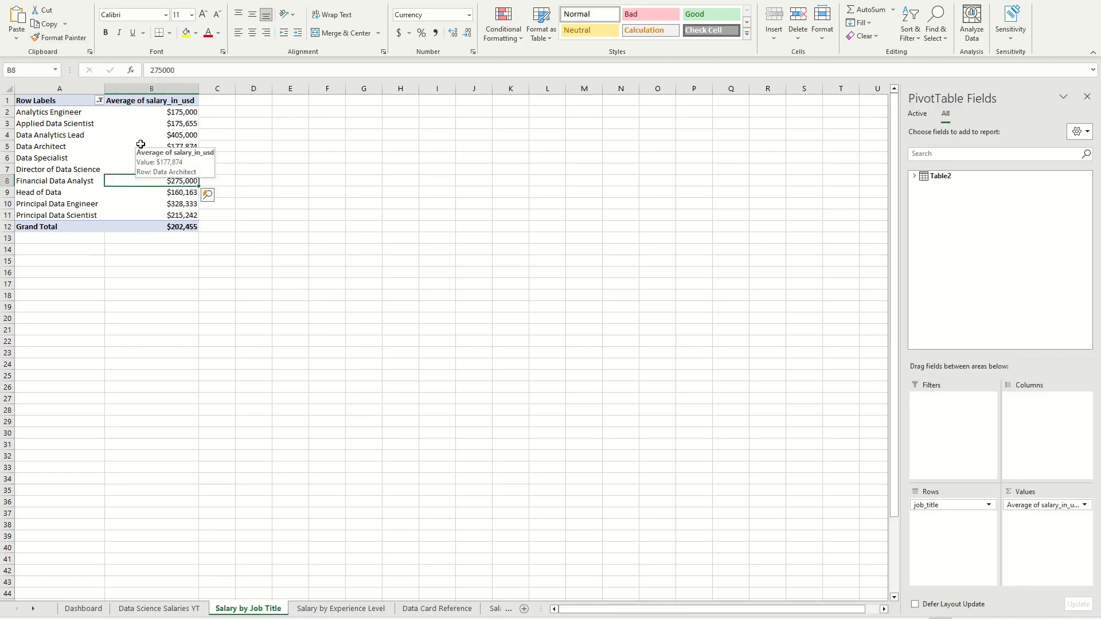
{"action": "left_click", "coordinate": [109, 2]}
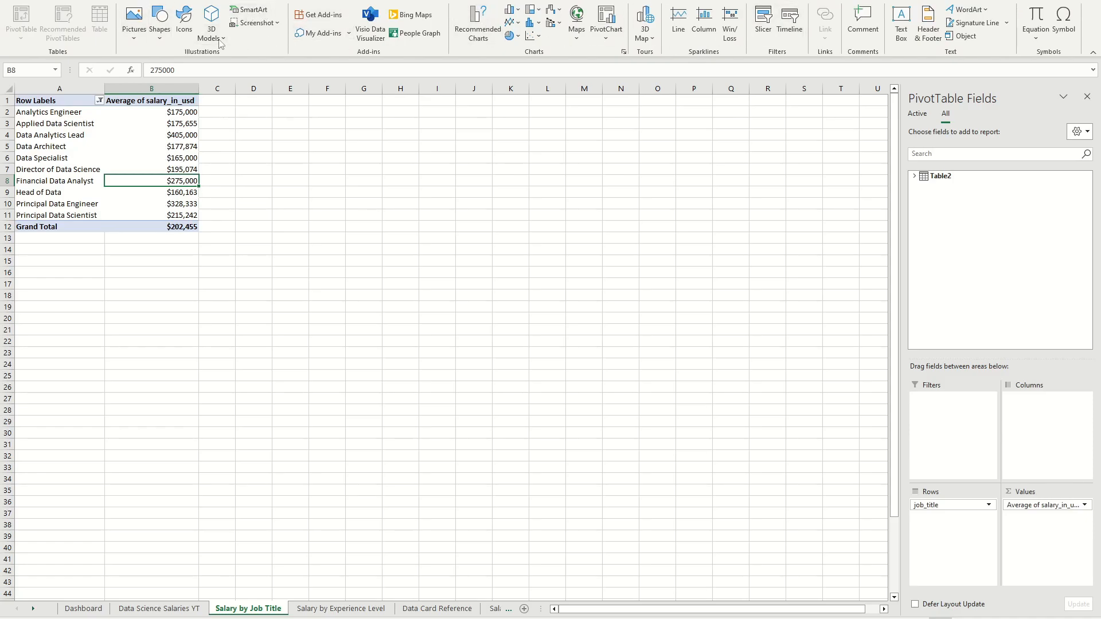
{"action": "left_click", "coordinate": [573, 2]}
{"action": "left_click", "coordinate": [721, 23]}
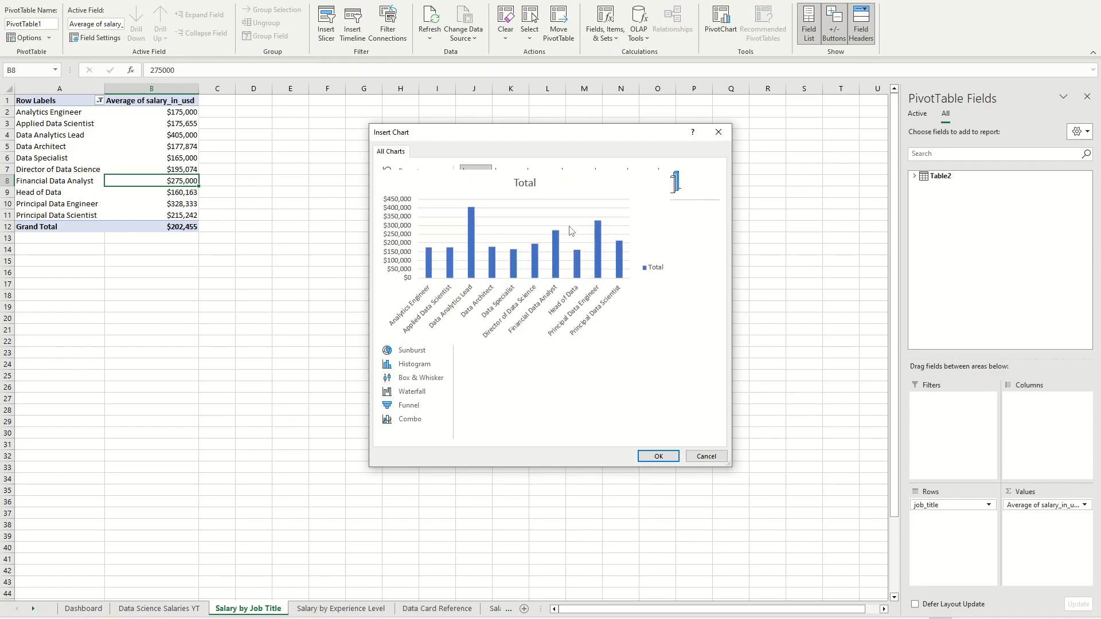
{"action": "left_click", "coordinate": [659, 457]}
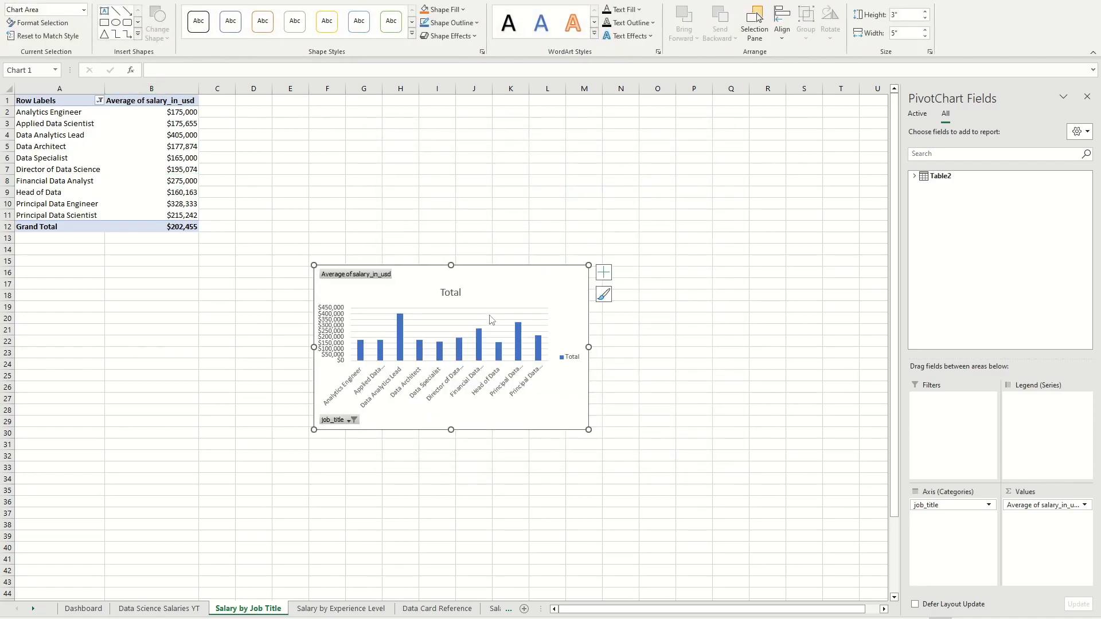
Step: Sort the PivotTable's average salaries from largest to smallest
{"action": "right_click", "coordinate": [156, 128]}
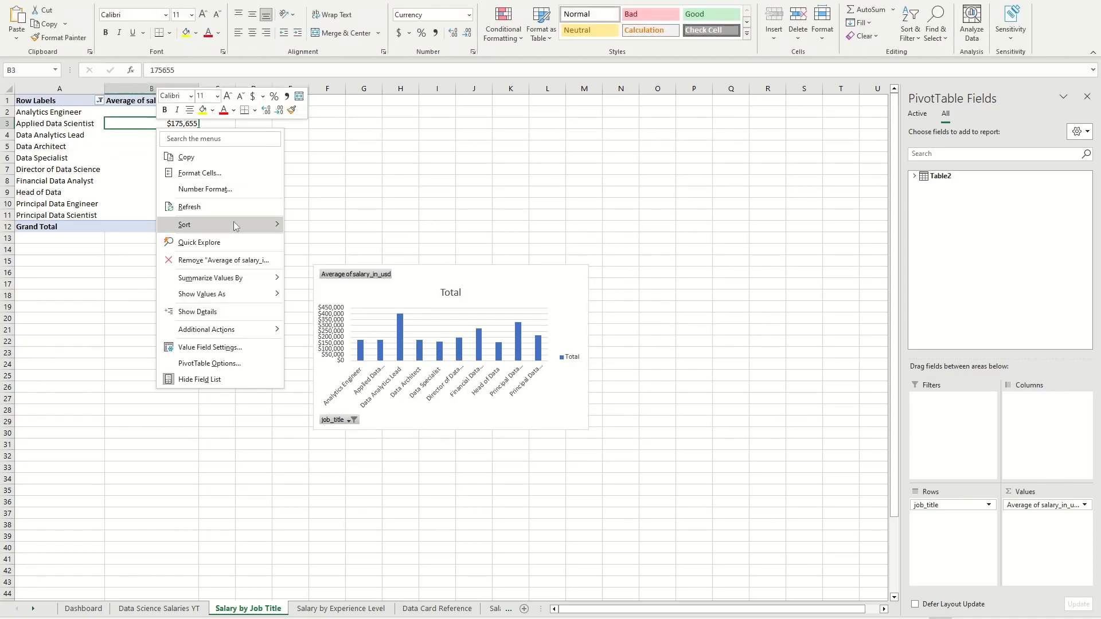
{"action": "mouse_move", "coordinate": [233, 225]}
{"action": "left_click", "coordinate": [344, 243]}
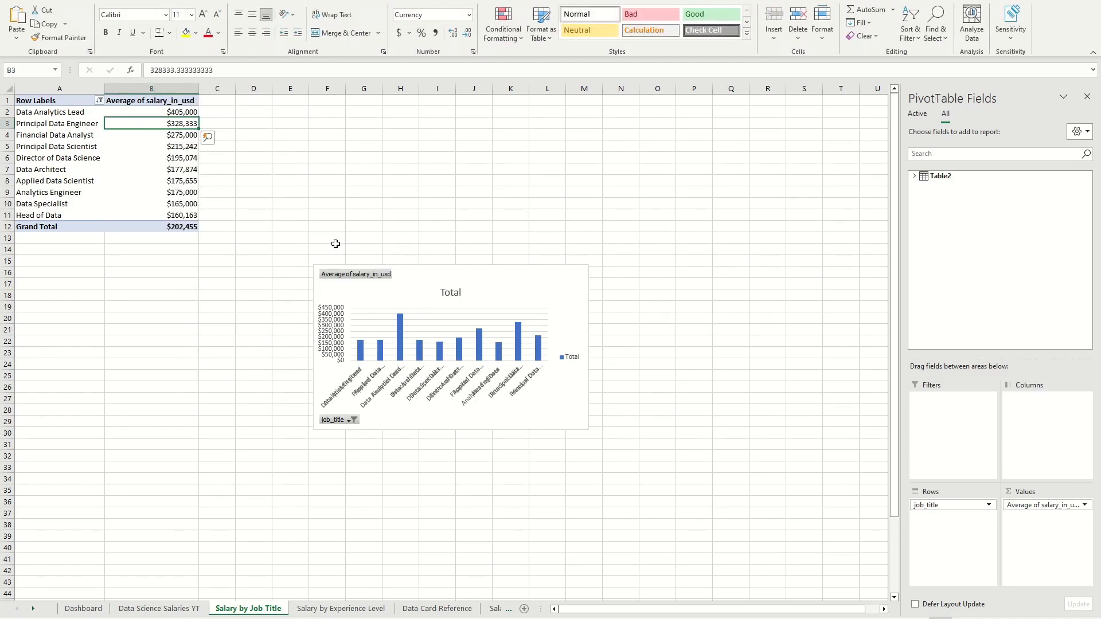
Step: Enlarge the PivotChart slightly and hide its field buttons
{"action": "left_click", "coordinate": [573, 414]}
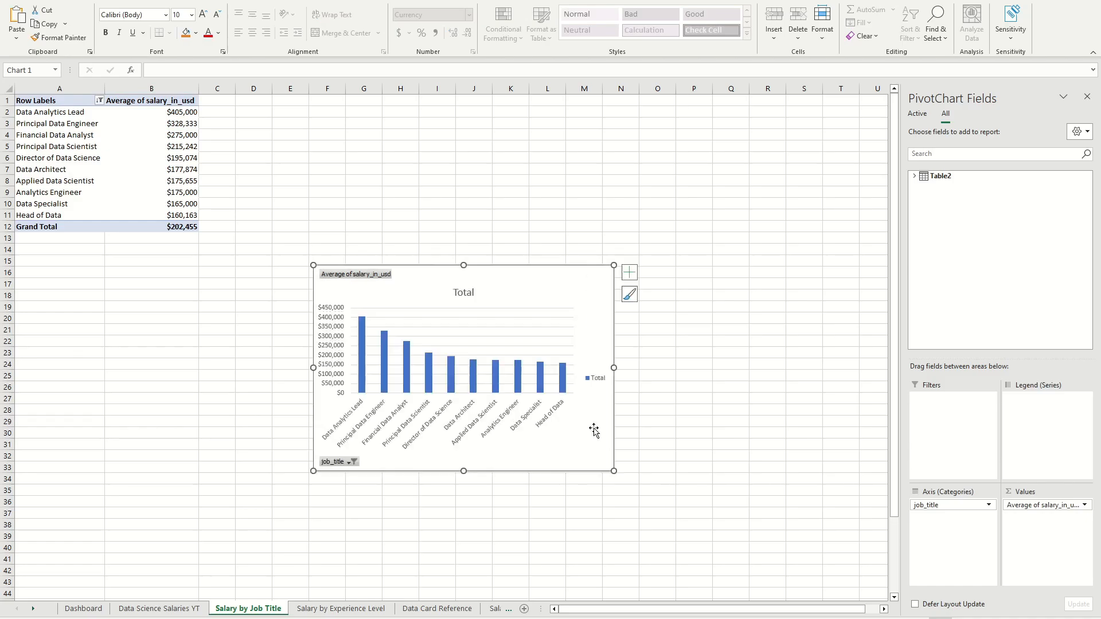
{"action": "left_click", "coordinate": [373, 1]}
{"action": "left_click", "coordinate": [321, 1]}
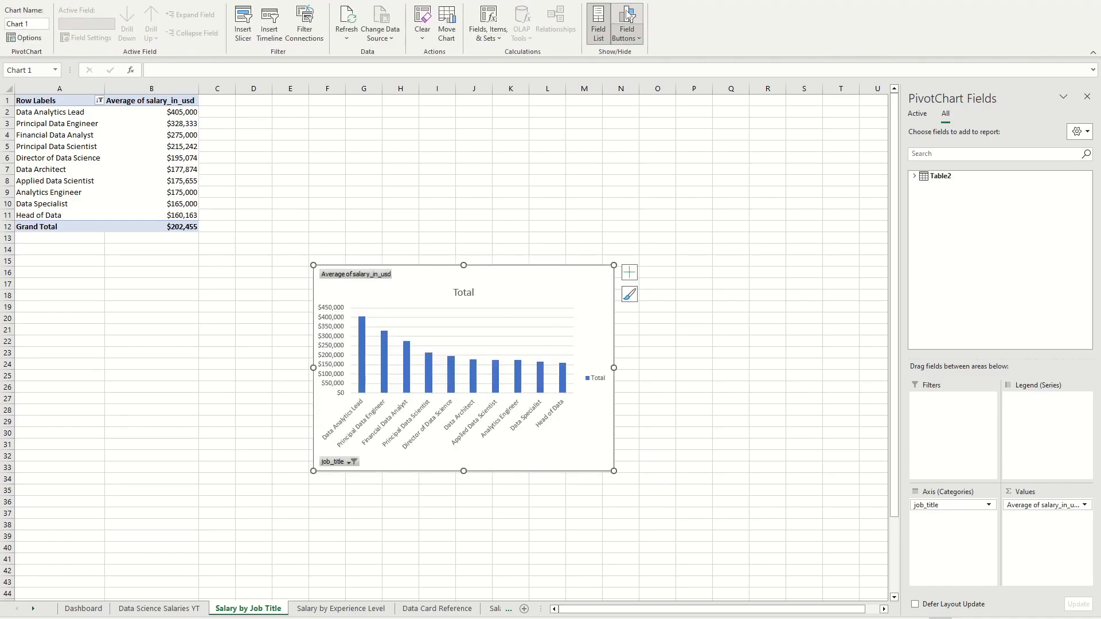
{"action": "left_click", "coordinate": [626, 24]}
Step: Remove the PivotChart's legend and title and apply the chart style with translucent blue gradient columns
{"action": "left_click", "coordinate": [373, 2]}
{"action": "left_click", "coordinate": [20, 24]}
{"action": "mouse_move", "coordinate": [38, 167]}
{"action": "left_click", "coordinate": [126, 174]}
{"action": "left_click", "coordinate": [21, 24]}
{"action": "left_click", "coordinate": [397, 28]}
{"action": "left_click", "coordinate": [658, 459]}
{"action": "left_click", "coordinate": [602, 457]}
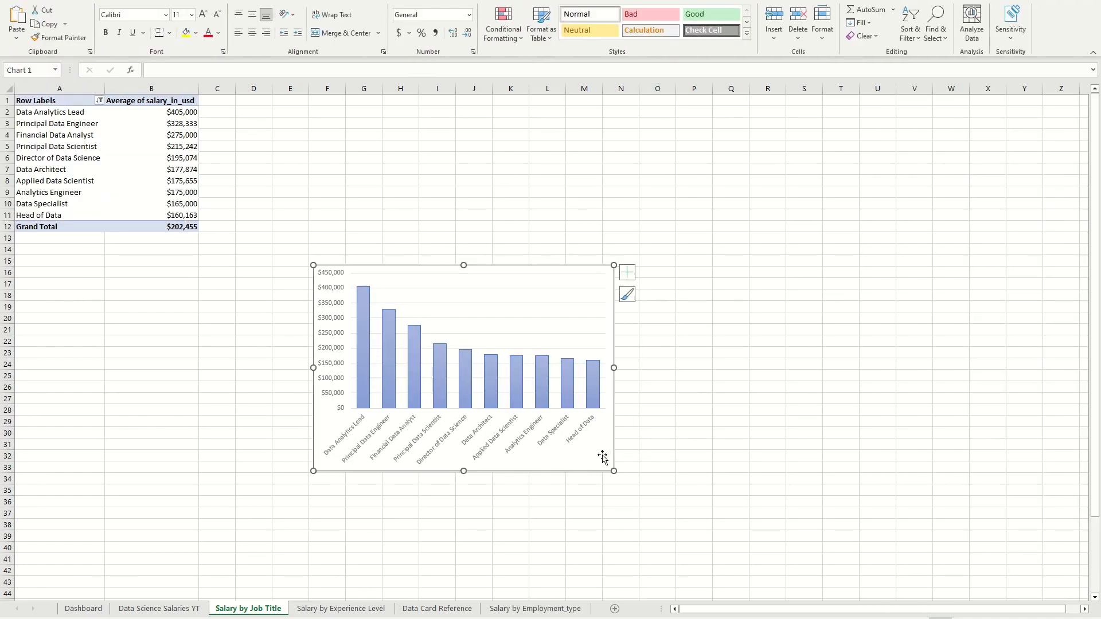
Step: Move the PivotChart up beside the job title PivotTable on the Salary by Job Title sheet
{"action": "left_click", "coordinate": [653, 421]}
{"action": "left_click", "coordinate": [597, 450]}
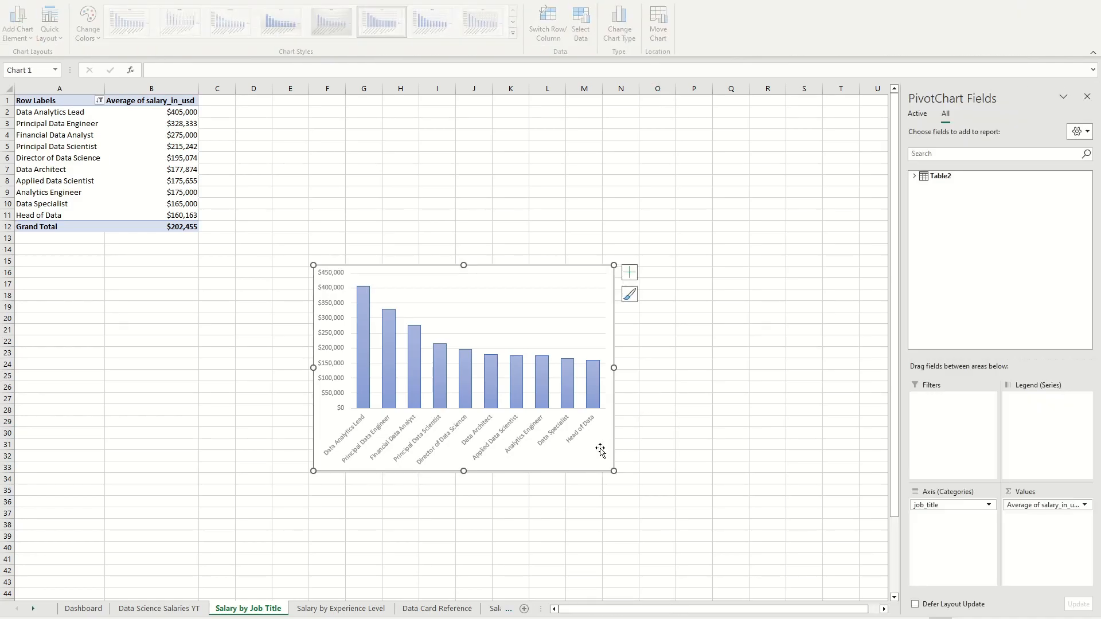
{"action": "left_click_drag", "start_coordinate": [597, 450], "coordinate": [554, 347]}
{"action": "left_click", "coordinate": [621, 309]}
{"action": "left_click", "coordinate": [559, 359]}
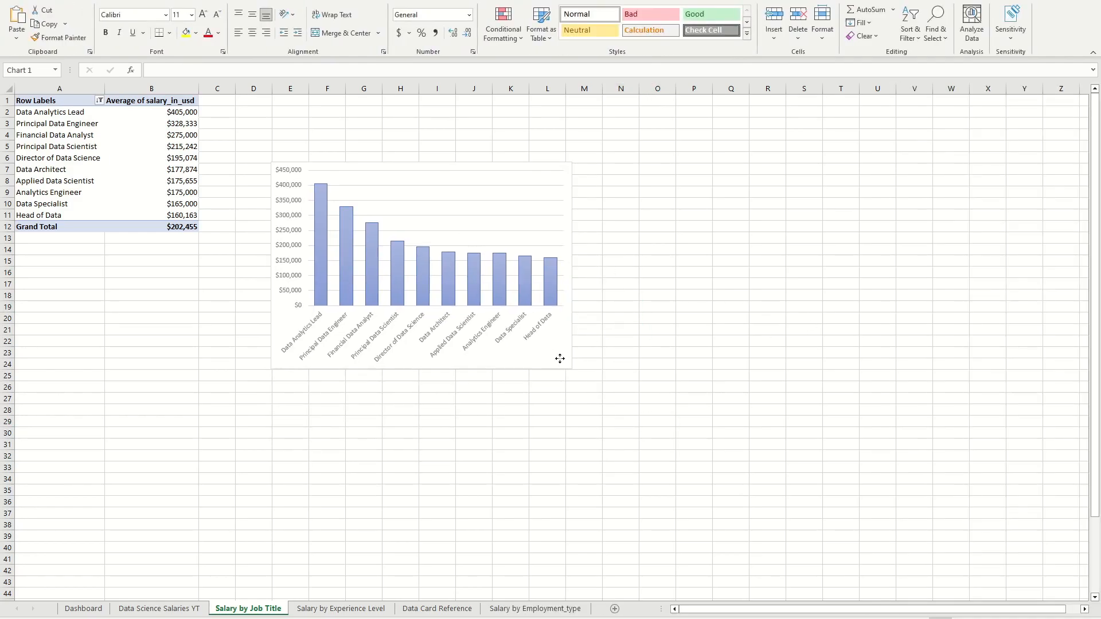
{"action": "left_click", "coordinate": [612, 357]}
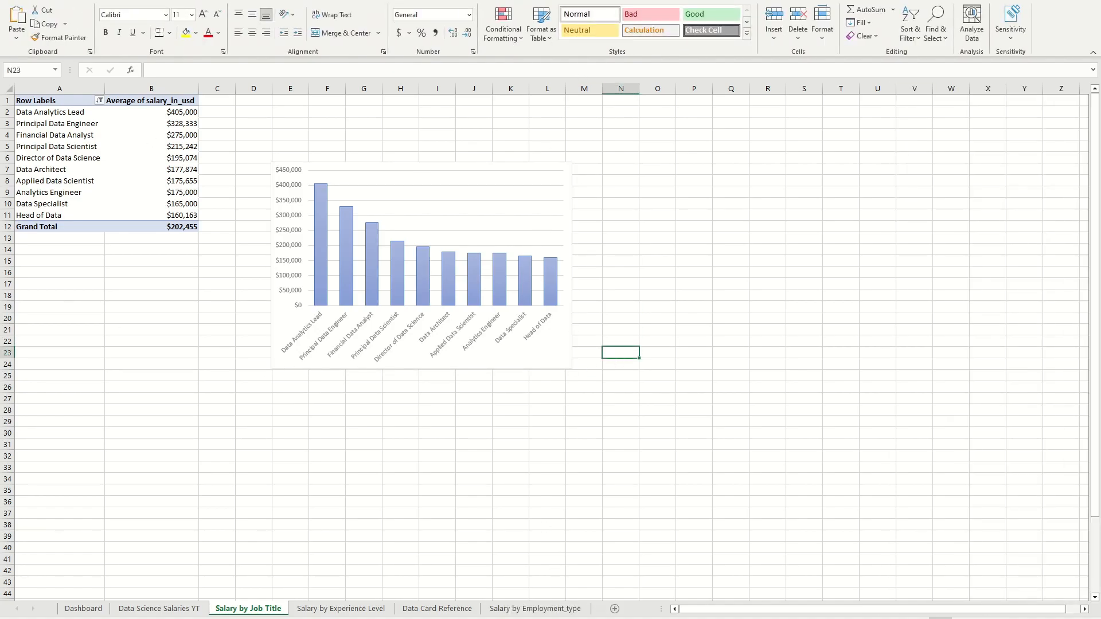
Step: Delete the old column chart from the Top 10 Paying Average Salaries card on the Dashboard sheet
{"action": "left_click", "coordinate": [607, 573]}
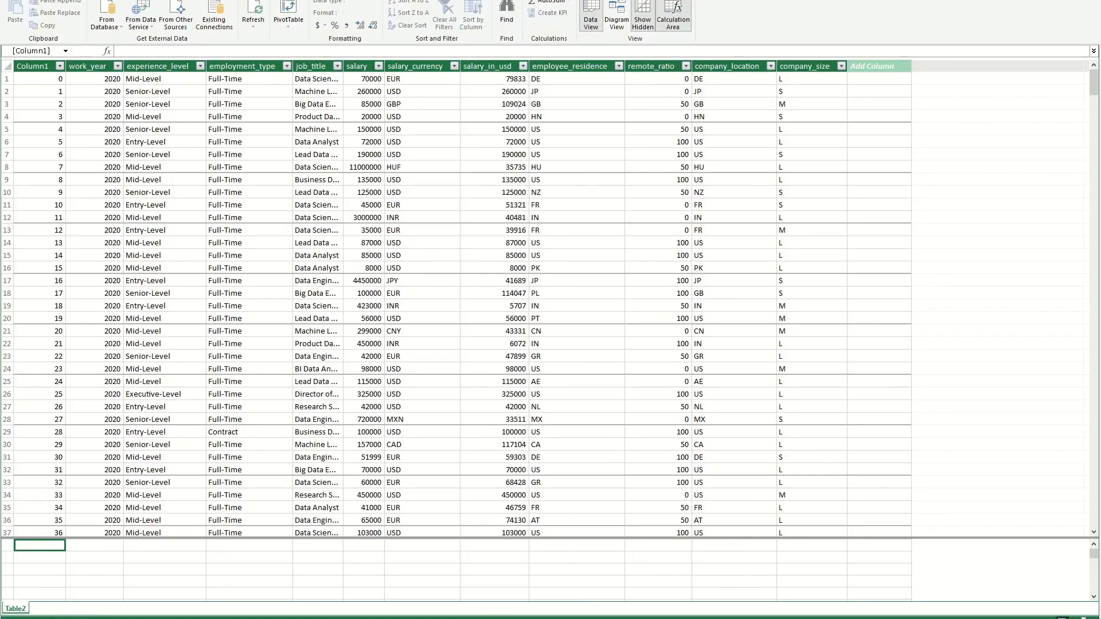
{"action": "mouse_move", "coordinate": [489, 611]}
{"action": "left_click", "coordinate": [481, 573]}
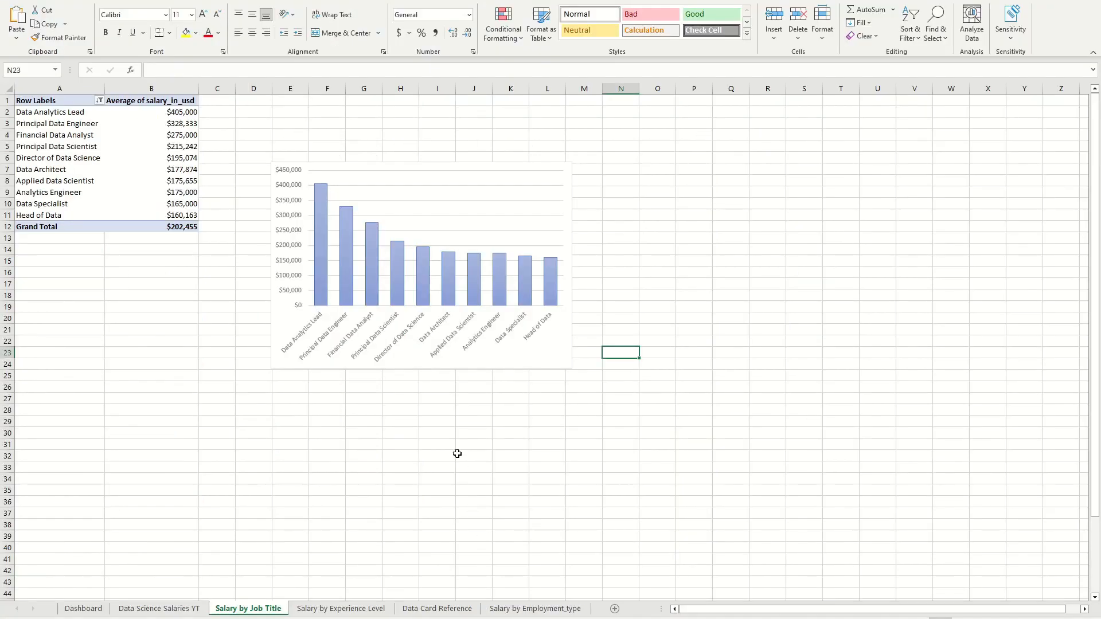
{"action": "left_click", "coordinate": [84, 609]}
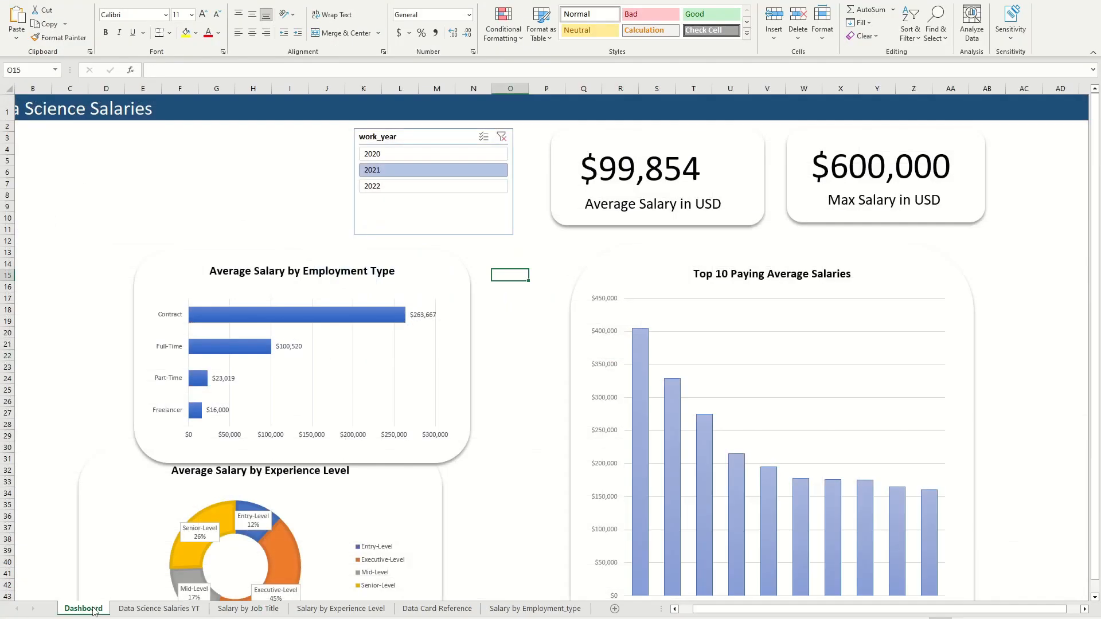
{"action": "left_click", "coordinate": [447, 220]}
{"action": "left_click", "coordinate": [647, 322]}
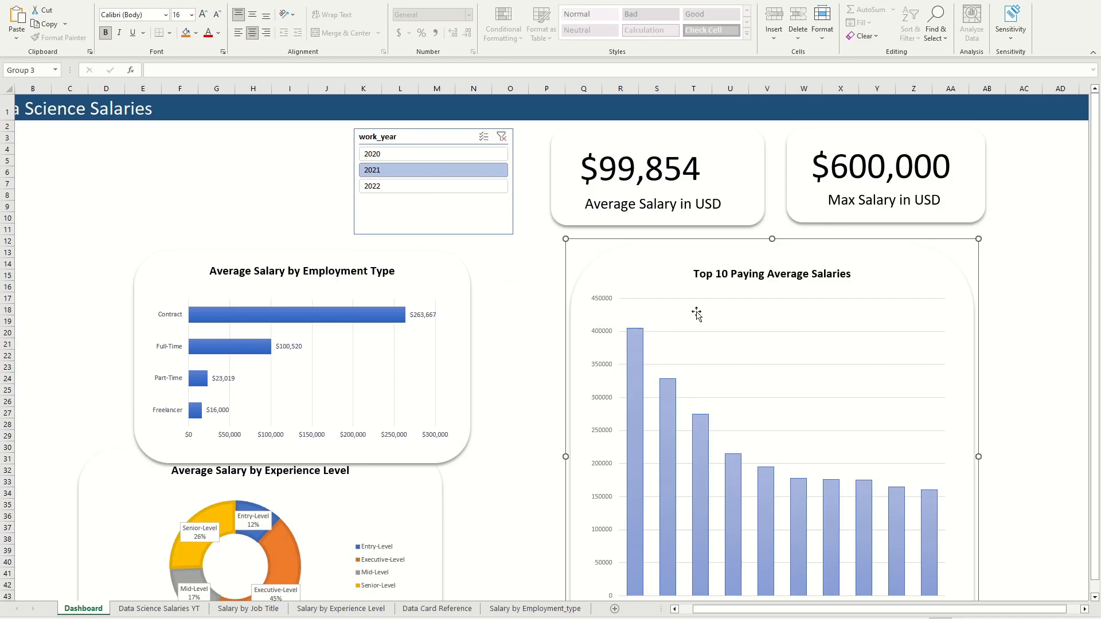
{"action": "double_click", "coordinate": [697, 313]}
{"action": "left_click", "coordinate": [1064, 96]}
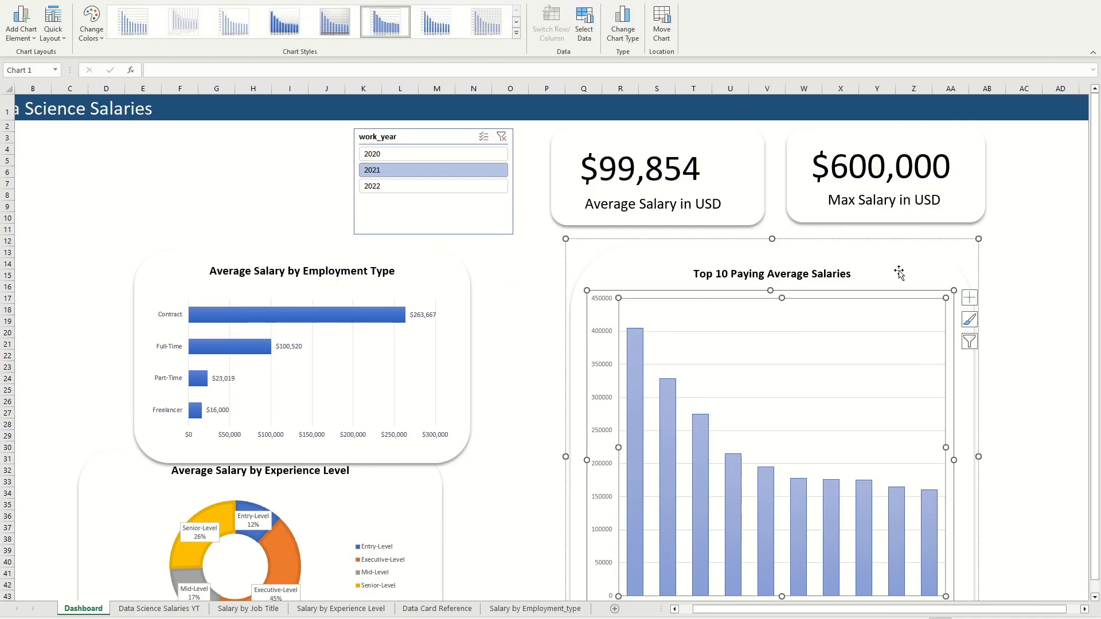
{"action": "left_click", "coordinate": [916, 294]}
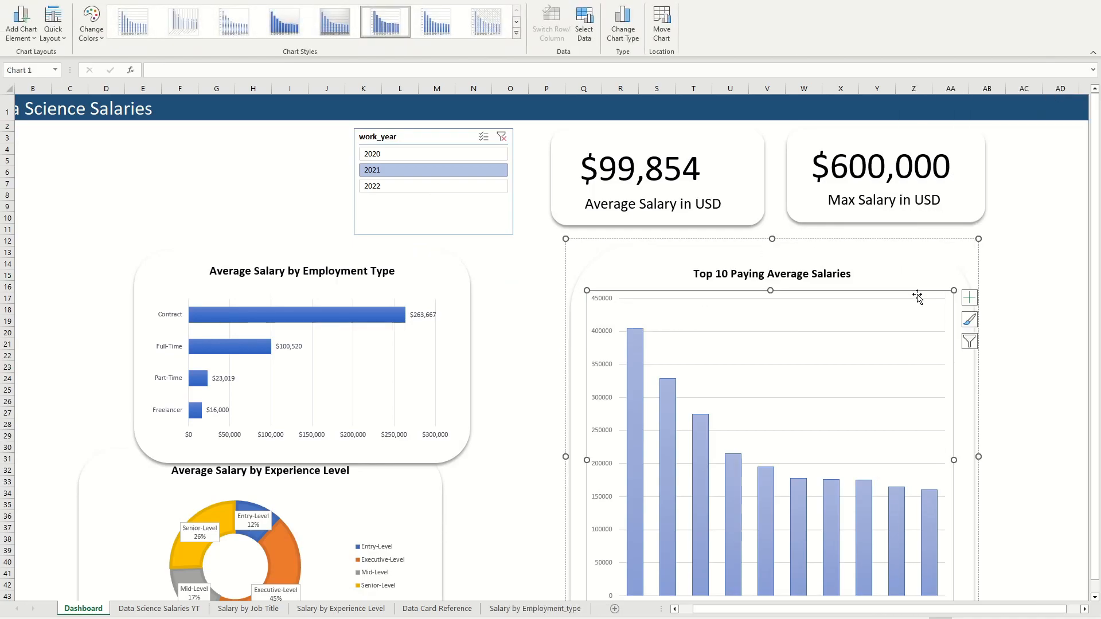
{"action": "key", "text": "Delete"}
{"action": "key", "text": "Escape"}
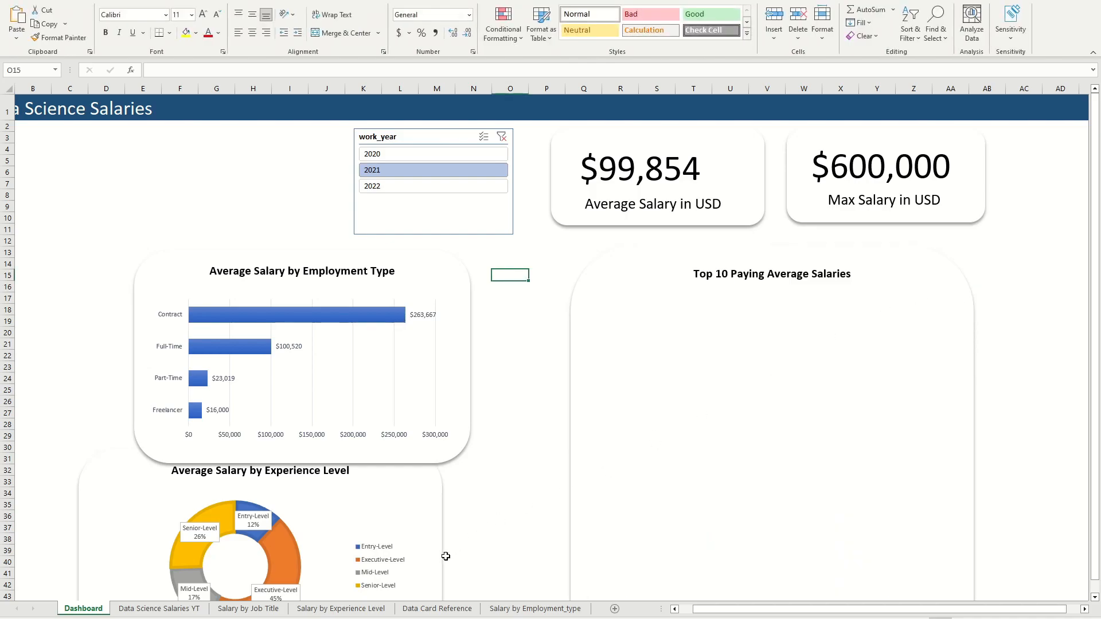
Step: Copy the new PivotChart from the Salary by Job Title sheet and paste it onto the Dashboard sheet
{"action": "left_click", "coordinate": [248, 608]}
{"action": "left_click", "coordinate": [474, 191]}
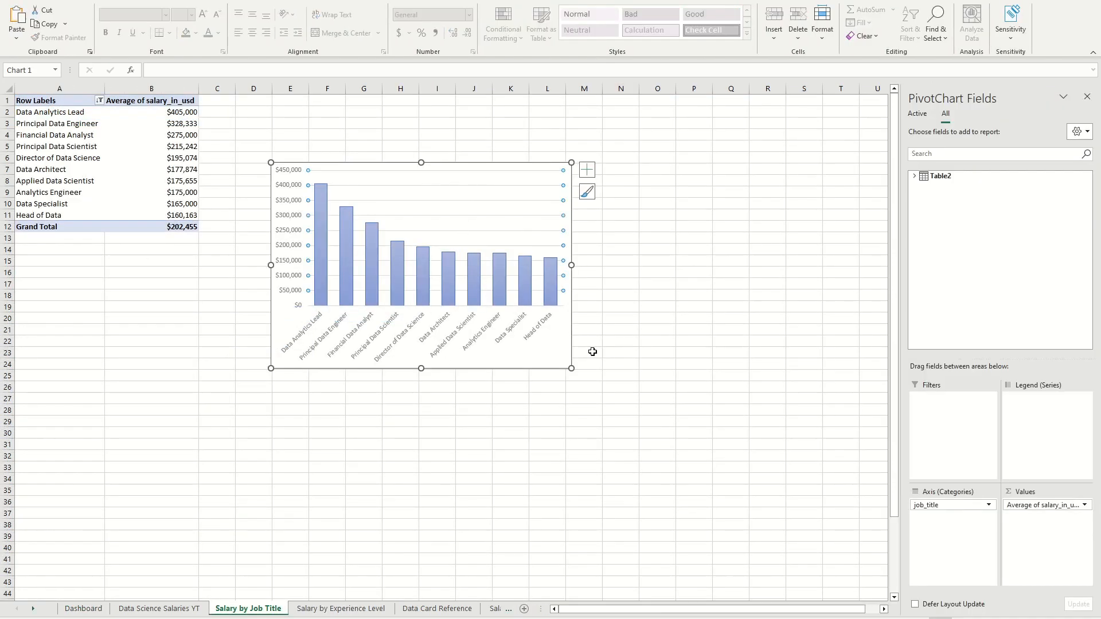
{"action": "key", "text": "ctrl+c"}
{"action": "left_click", "coordinate": [612, 400]}
{"action": "left_click", "coordinate": [83, 608]}
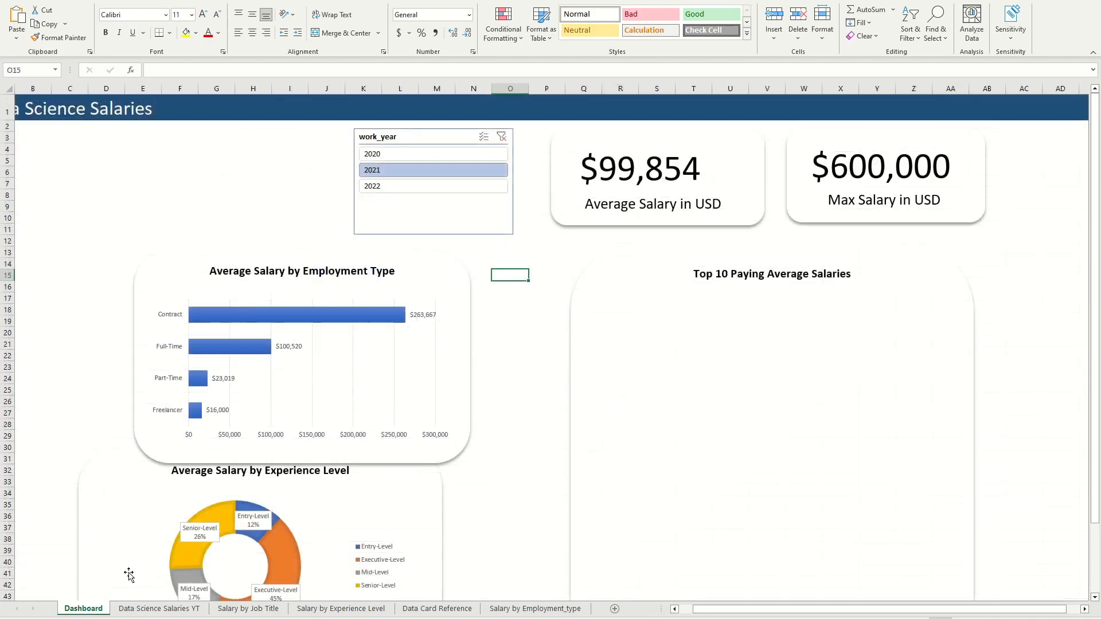
{"action": "key", "text": "ctrl+v"}
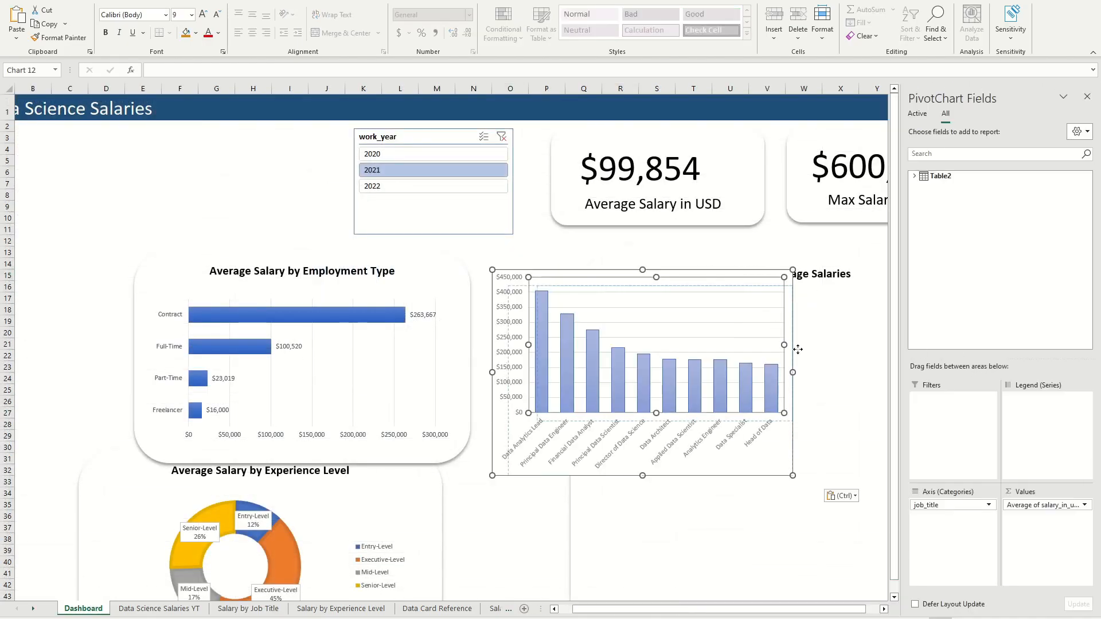
Step: Enlarge the pasted PivotChart over the Top 10 Paying Average Salaries card and hide its field list
{"action": "left_click", "coordinate": [765, 337]}
{"action": "left_click_drag", "start_coordinate": [795, 485], "coordinate": [886, 550]}
{"action": "left_click", "coordinate": [1086, 97]}
Step: Connect the work_year slicer to PivotTable1 on the Salary by Job Title sheet
{"action": "left_click", "coordinate": [500, 217]}
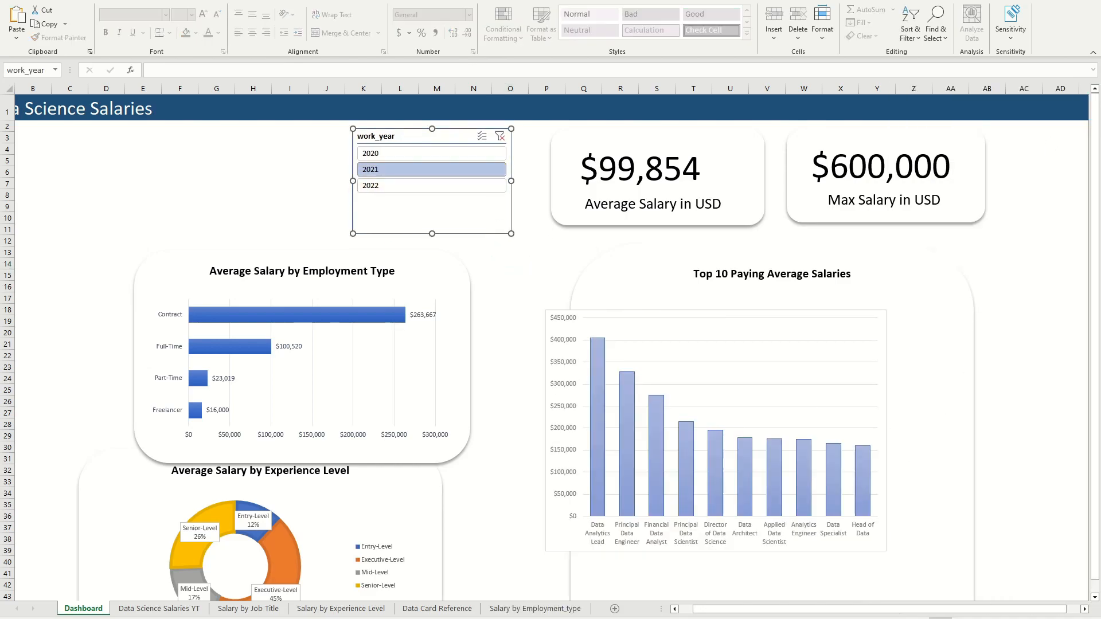
{"action": "left_click", "coordinate": [458, 4]}
{"action": "left_click", "coordinate": [89, 23]}
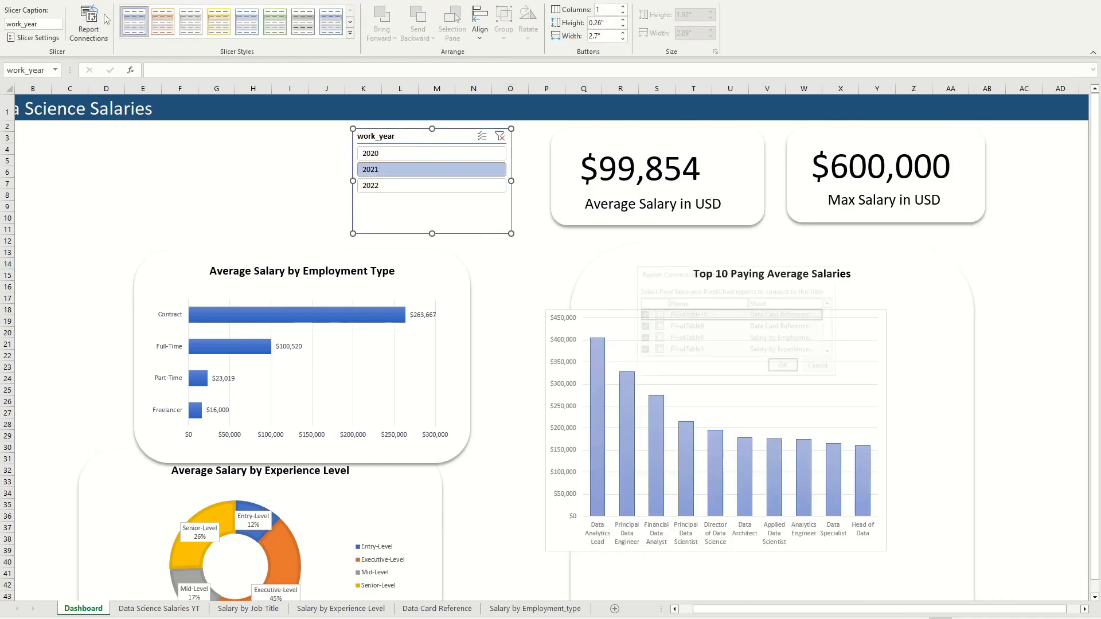
{"action": "left_click", "coordinate": [697, 351]}
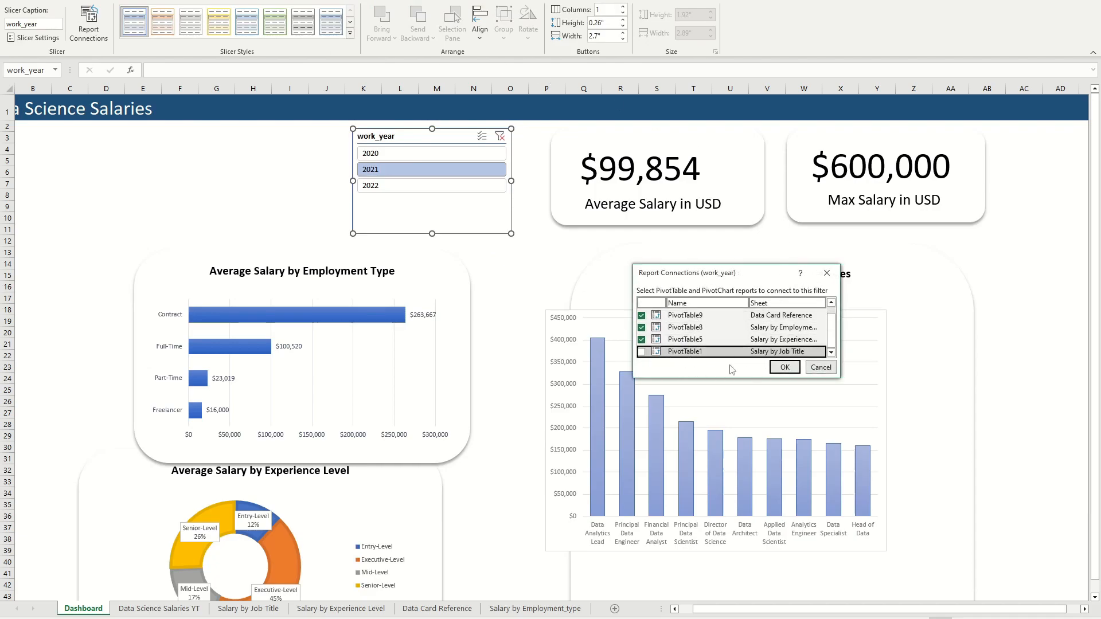
{"action": "scroll", "coordinate": [751, 330], "scroll_direction": "up", "scroll_amount": 1}
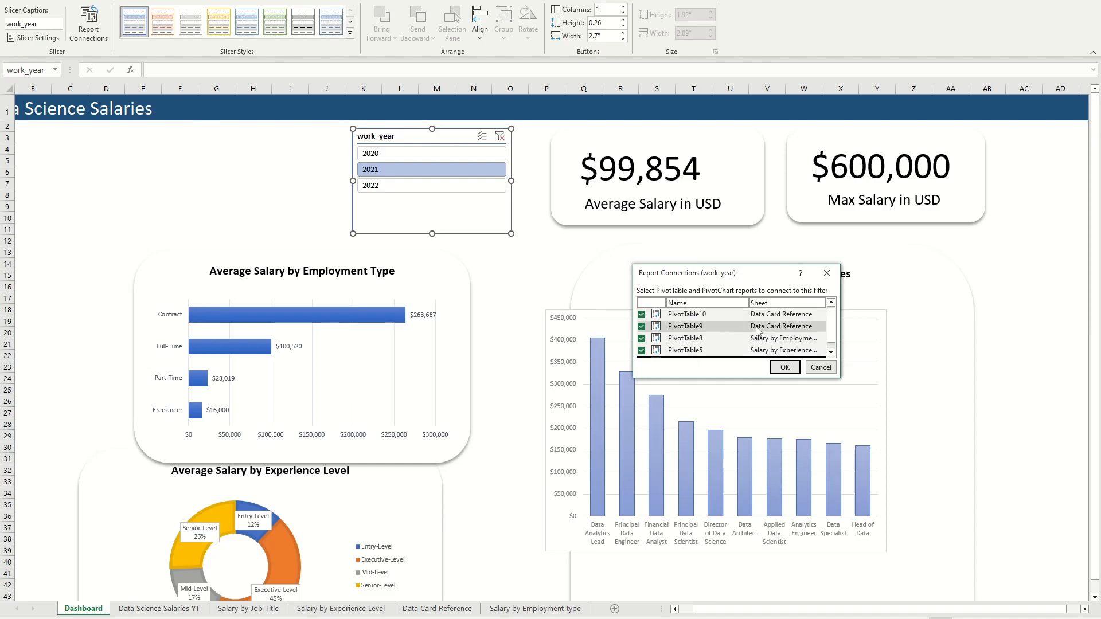
{"action": "scroll", "coordinate": [751, 331], "scroll_direction": "down", "scroll_amount": 1}
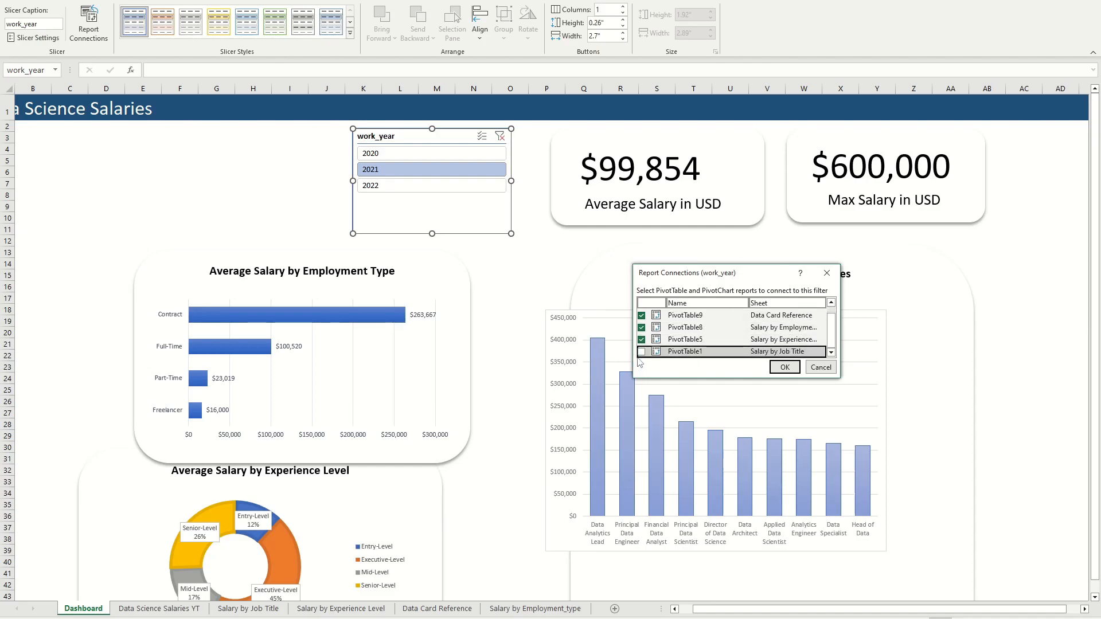
{"action": "left_click", "coordinate": [784, 367]}
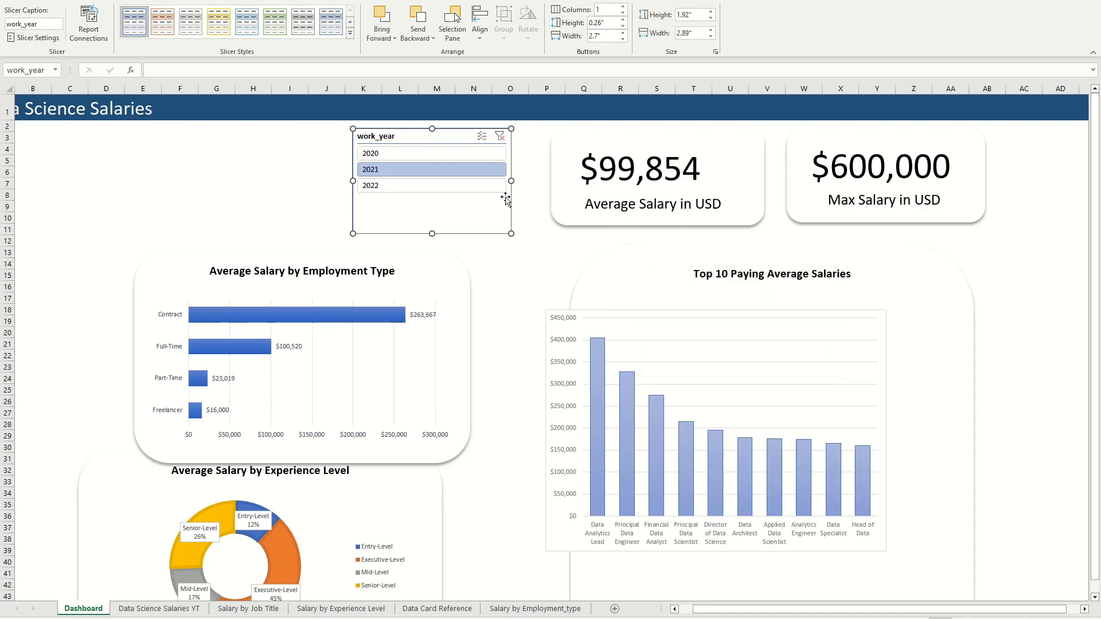
Step: Test the work_year slicer by switching between years, leaving the dashboard filtered to 2020
{"action": "left_click", "coordinate": [450, 185]}
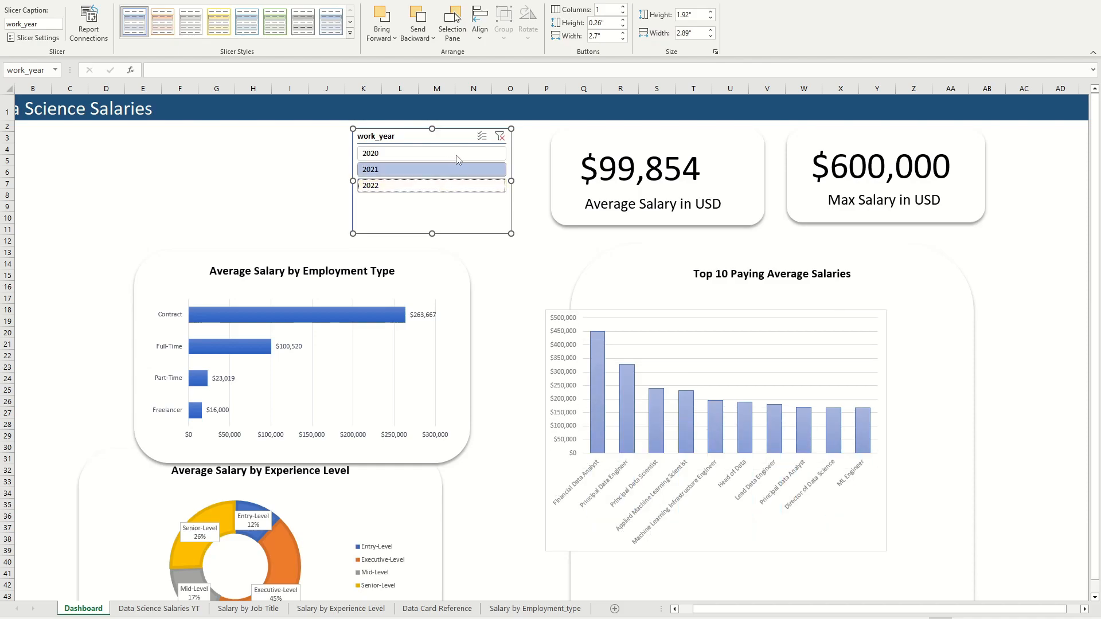
{"action": "left_click", "coordinate": [464, 159]}
{"action": "left_click", "coordinate": [450, 169]}
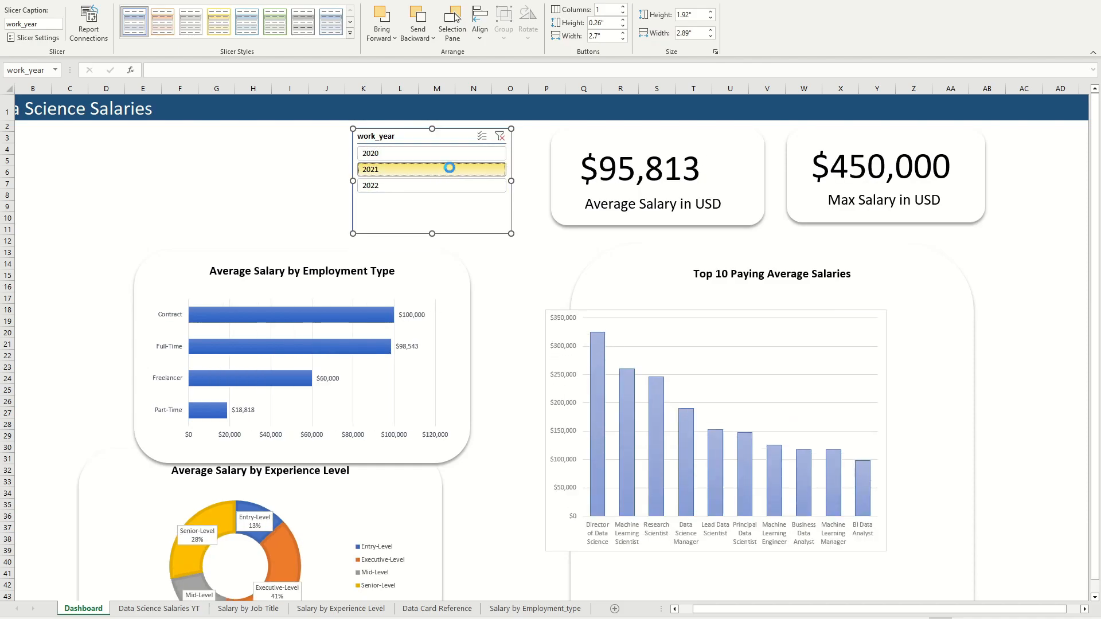
{"action": "left_click", "coordinate": [466, 157]}
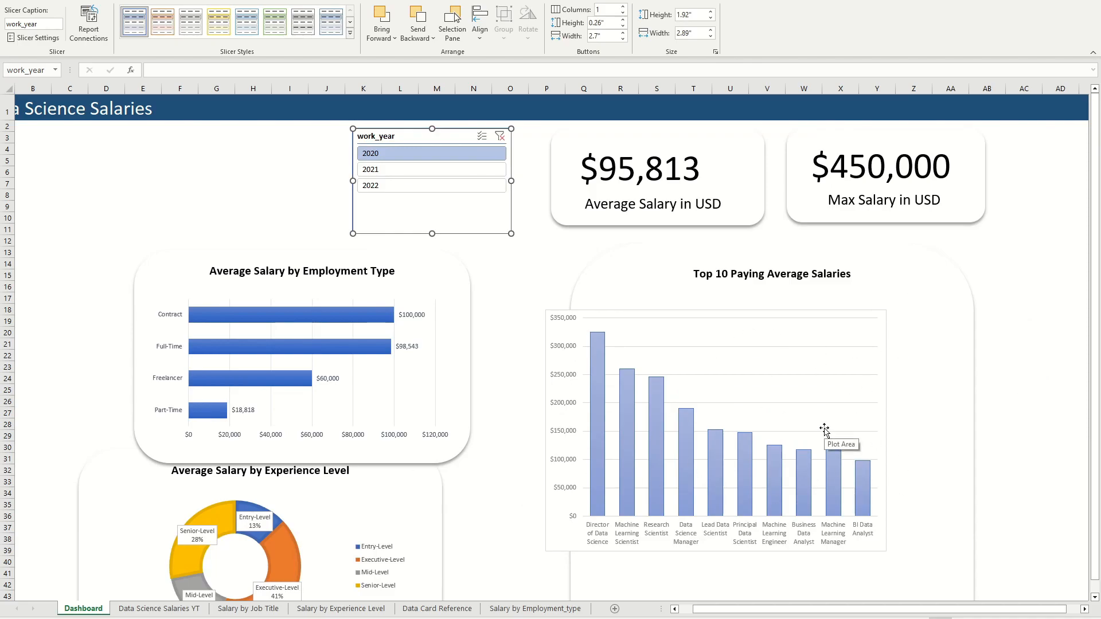
Step: Fit the PivotChart inside the Top 10 Paying Average Salaries card and group it with the card
{"action": "left_click", "coordinate": [869, 549]}
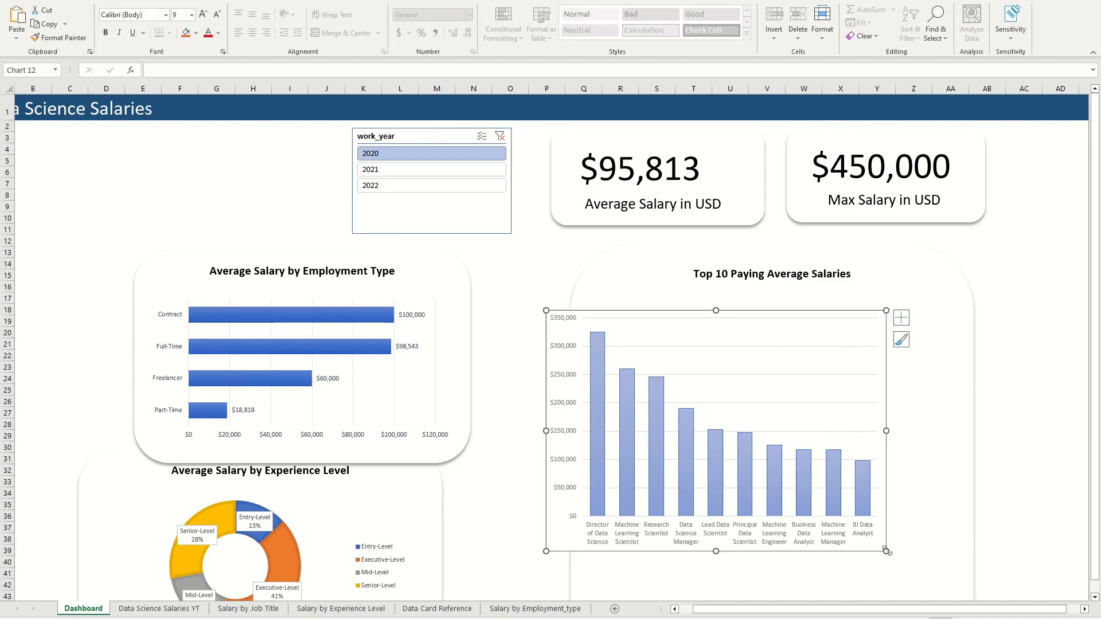
{"action": "left_click_drag", "start_coordinate": [743, 316], "coordinate": [776, 326]}
{"action": "left_click", "coordinate": [934, 316]}
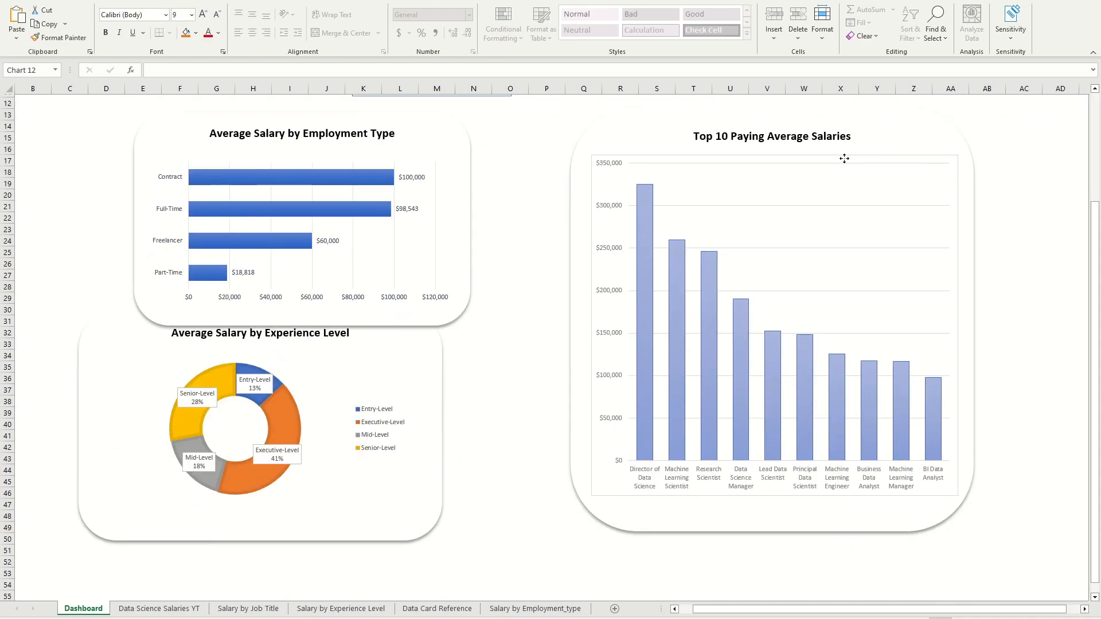
{"action": "left_click", "coordinate": [1024, 332]}
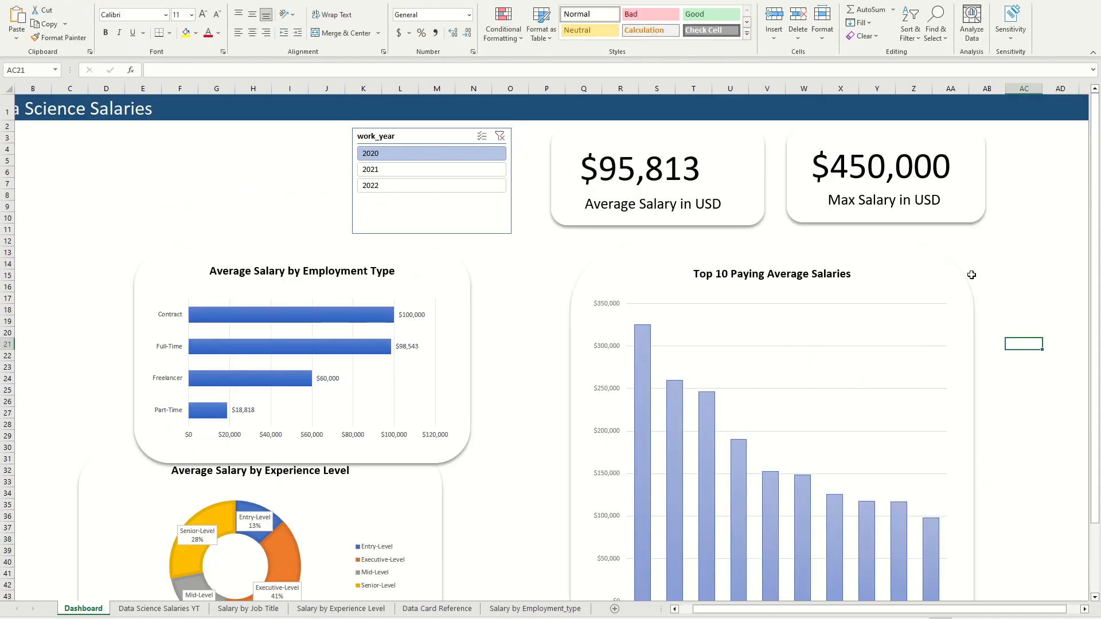
{"action": "scroll", "coordinate": [940, 278], "scroll_direction": "down", "scroll_amount": 4}
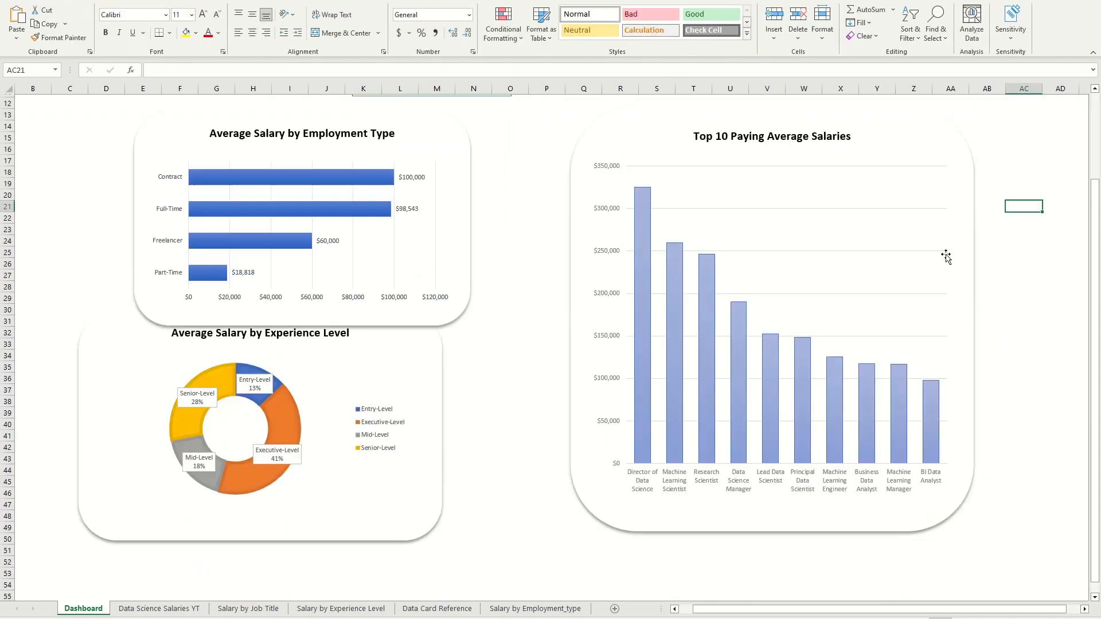
{"action": "scroll", "coordinate": [940, 252], "scroll_direction": "up", "scroll_amount": 3}
{"action": "scroll", "coordinate": [931, 242], "scroll_direction": "down", "scroll_amount": 2}
{"action": "left_click", "coordinate": [866, 269]}
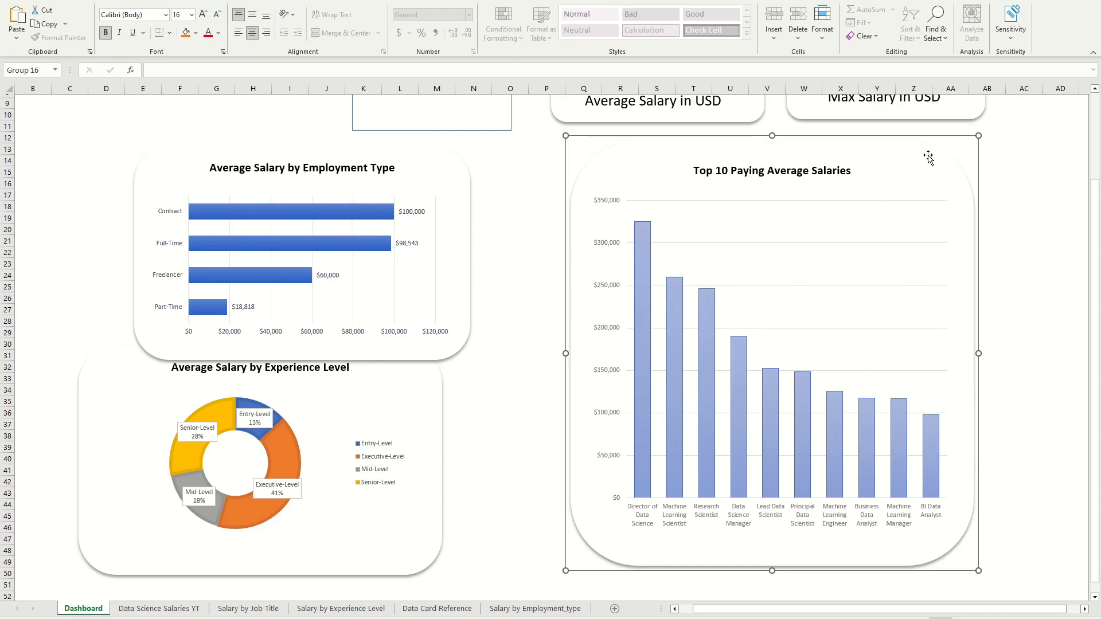
Step: Reposition the grouped Top 10 Paying Average Salaries card slightly on the dashboard
{"action": "left_click_drag", "start_coordinate": [929, 152], "coordinate": [1024, 145]}
{"action": "left_click_drag", "start_coordinate": [1024, 93], "coordinate": [929, 184]}
{"action": "scroll", "coordinate": [928, 184], "scroll_direction": "up", "scroll_amount": 3}
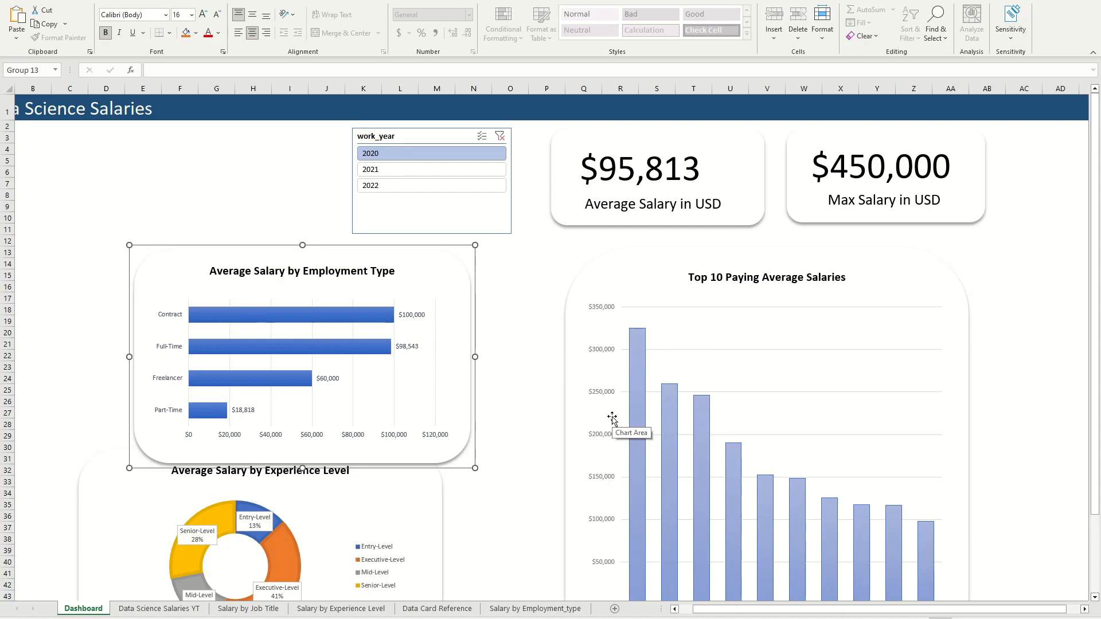
Step: Insert a company_size slicer from the Average Salary by Employment Type chart, about 4.02" wide and 1.97" high, below the work_year slicer
{"action": "left_click", "coordinate": [404, 376]}
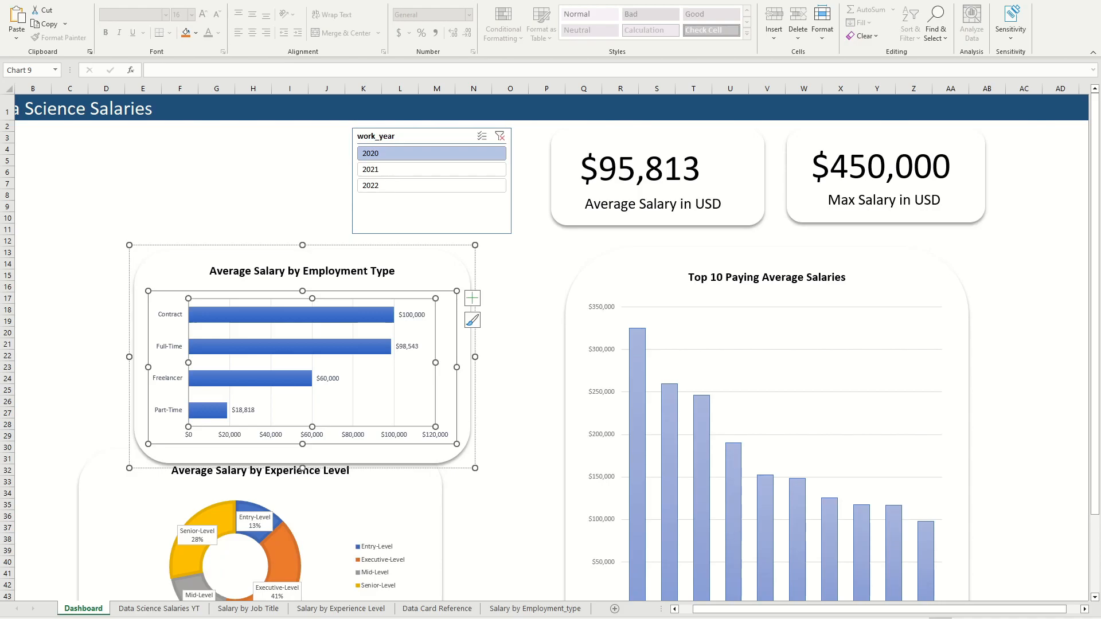
{"action": "left_click", "coordinate": [367, 1]}
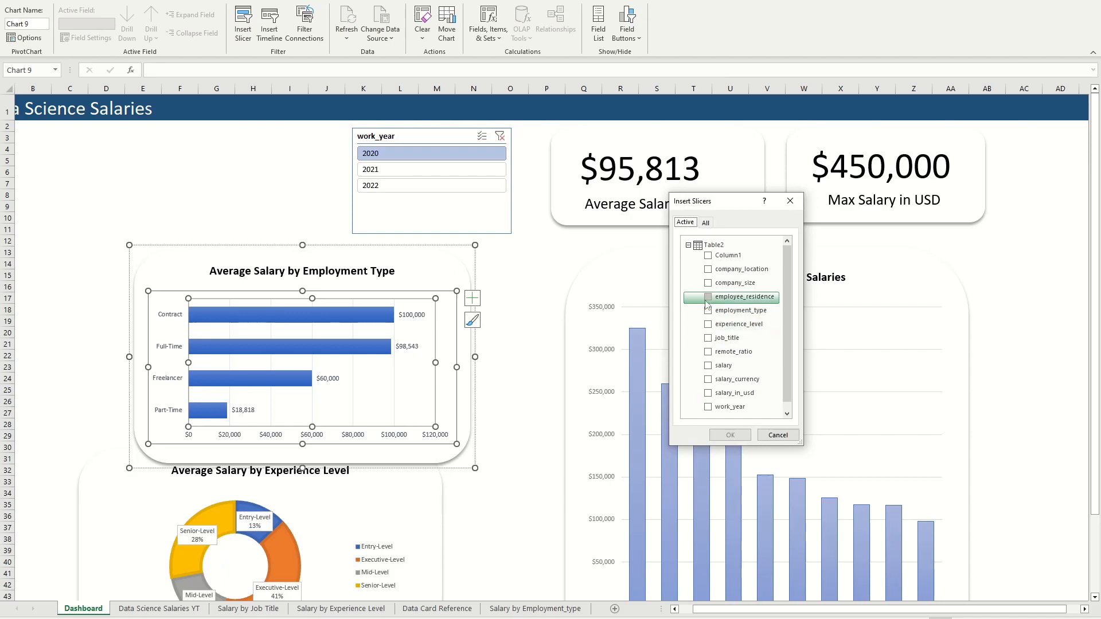
{"action": "left_click", "coordinate": [708, 283]}
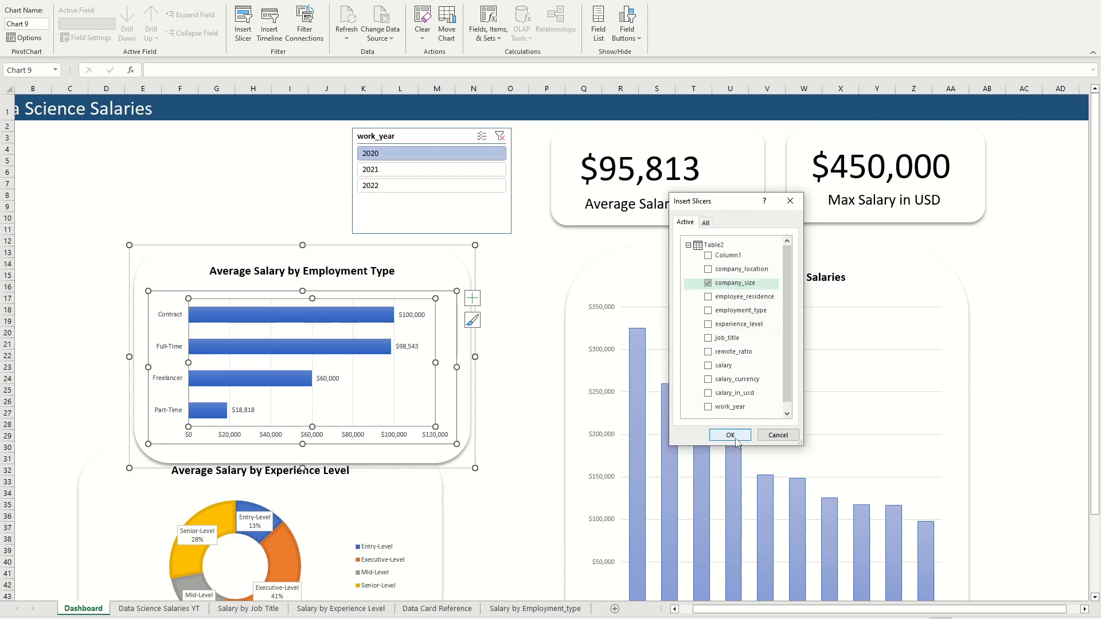
{"action": "left_click", "coordinate": [730, 435]}
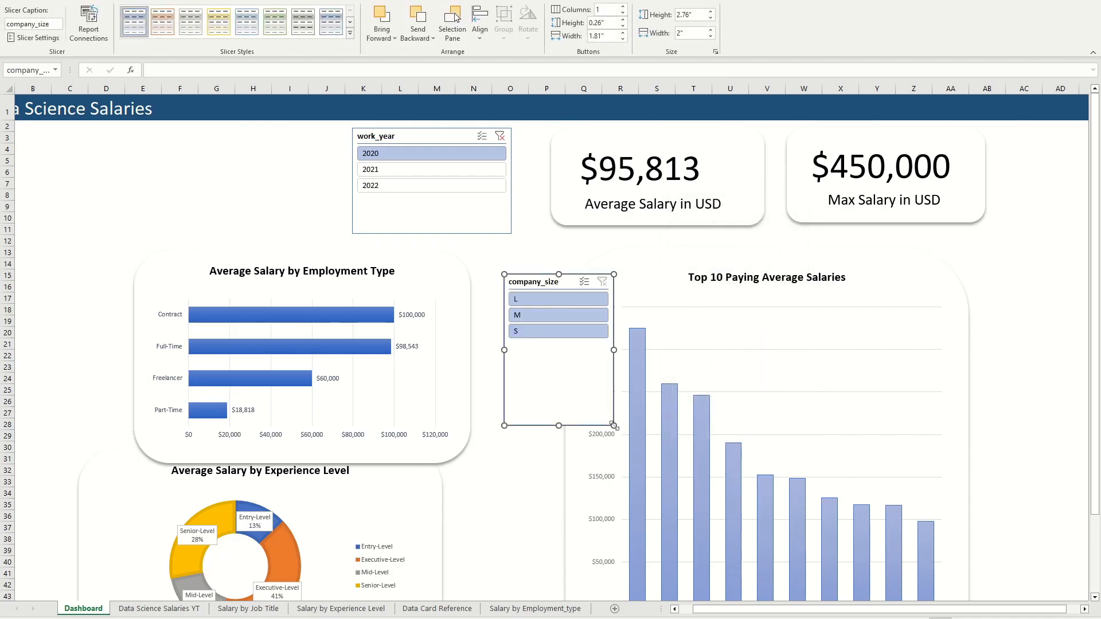
{"action": "left_click_drag", "start_coordinate": [613, 425], "coordinate": [724, 382]}
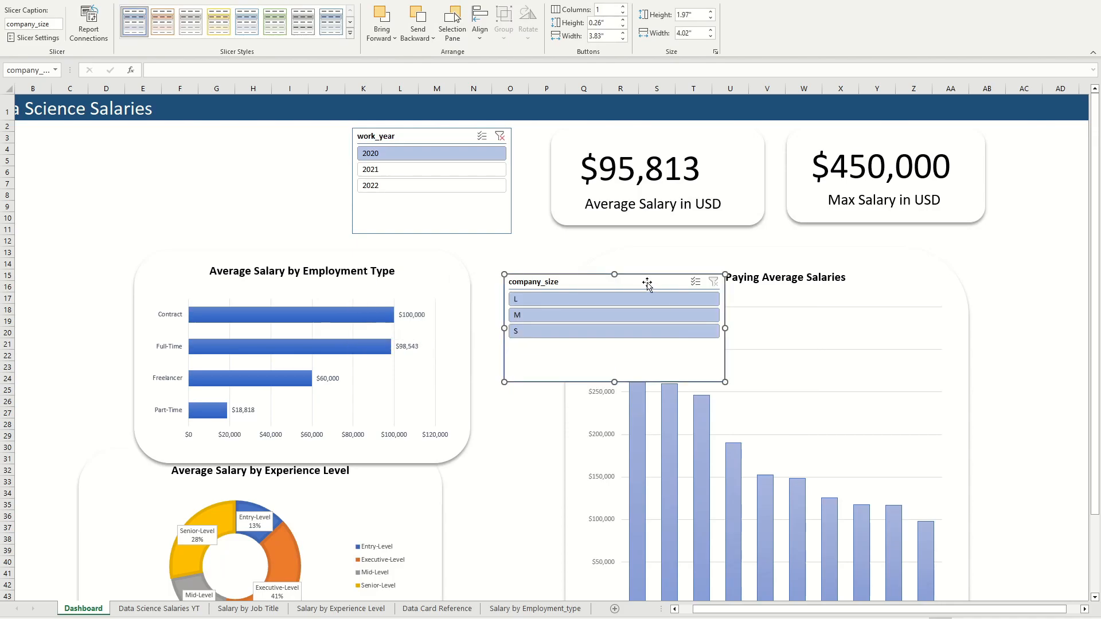
{"action": "left_click_drag", "start_coordinate": [646, 284], "coordinate": [586, 259]}
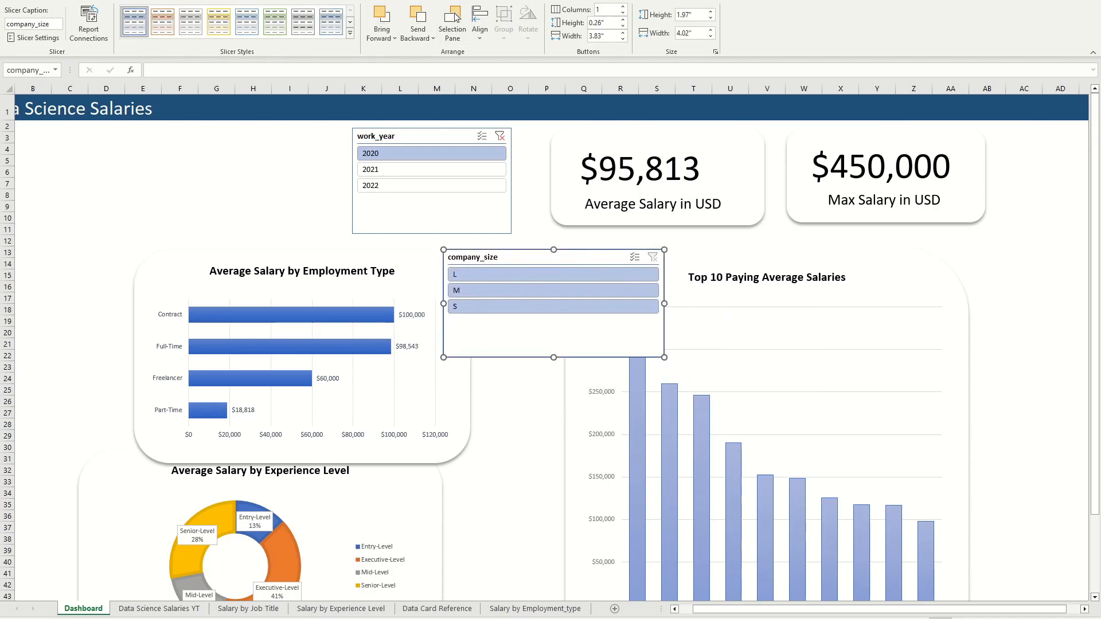
Step: Connect the company_size slicer to the dashboard's other PivotTables, including PivotTable10, PivotTable9 and PivotTable5
{"action": "left_click", "coordinate": [88, 23]}
{"action": "left_click", "coordinate": [641, 314]}
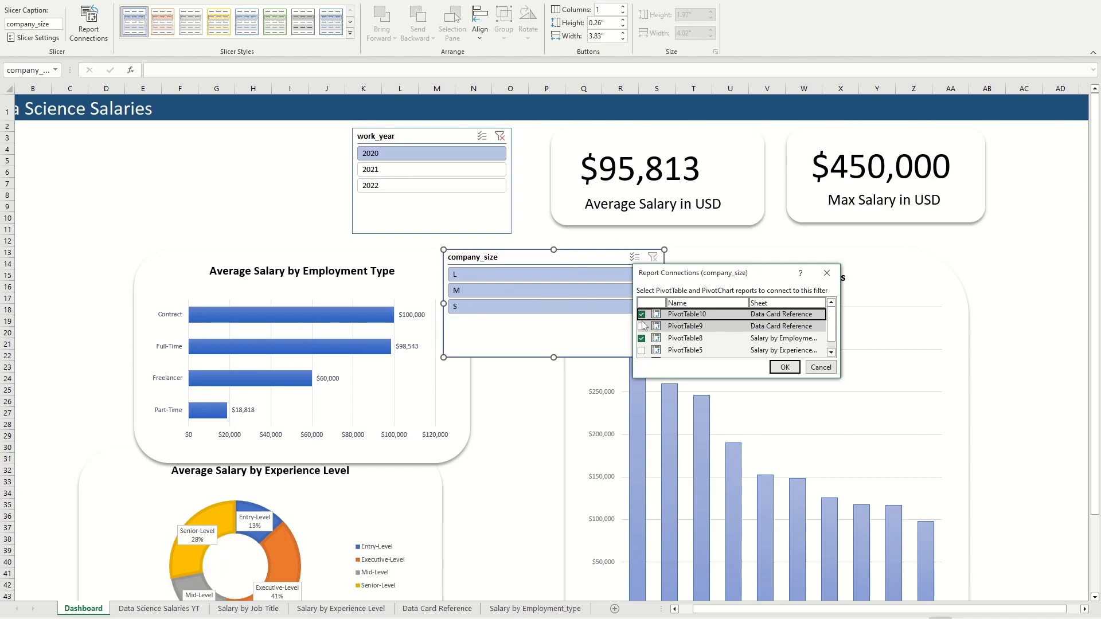
{"action": "left_click", "coordinate": [641, 325]}
{"action": "left_click", "coordinate": [641, 350]}
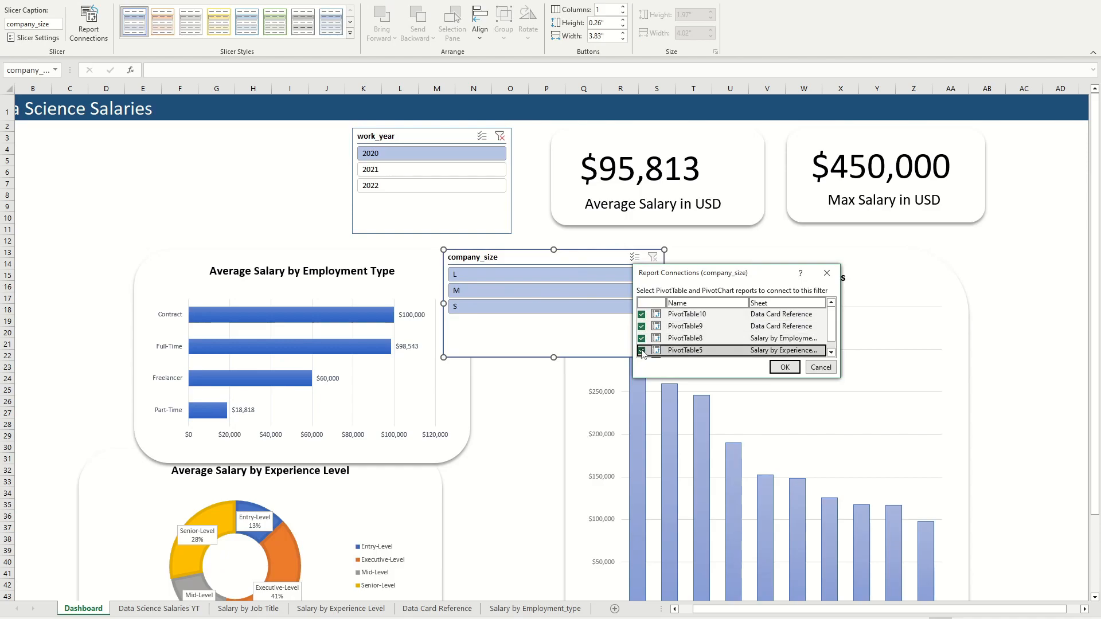
{"action": "left_click", "coordinate": [642, 356]}
{"action": "left_click", "coordinate": [775, 367]}
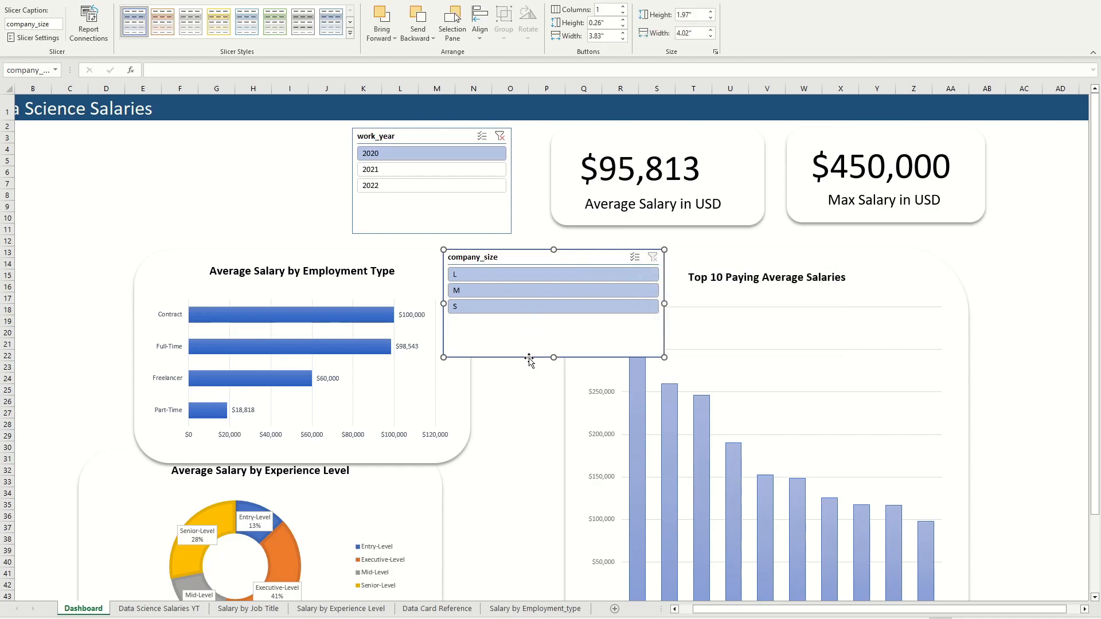
Step: Test the company_size slicer by switching between L, M and S, and clear the filters on both slicers
{"action": "left_click", "coordinate": [525, 280]}
{"action": "left_click", "coordinate": [503, 290]}
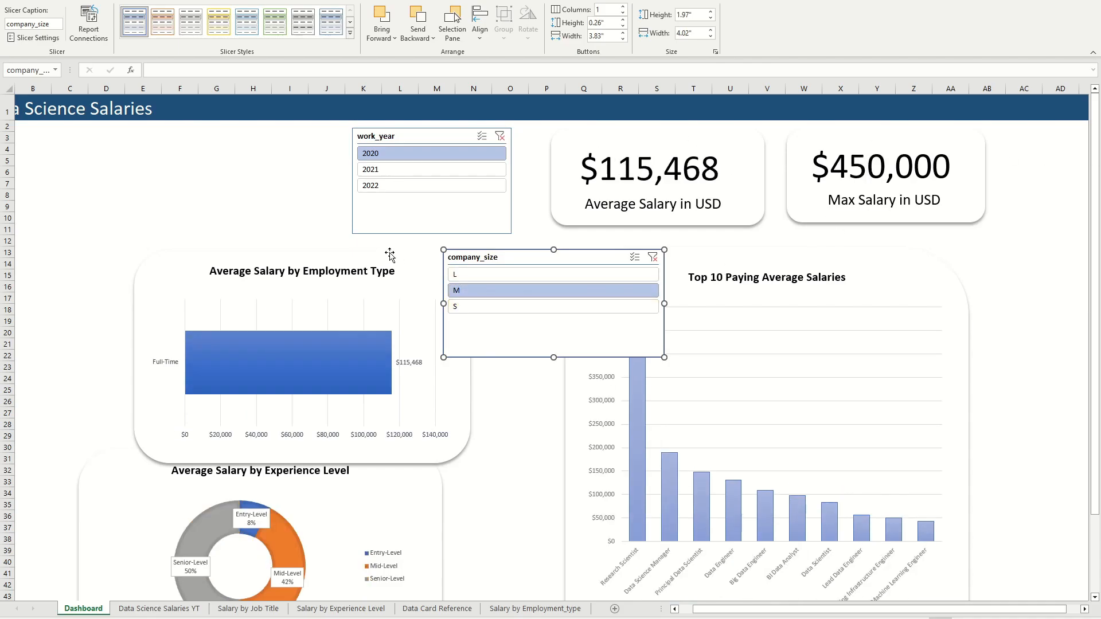
{"action": "left_click", "coordinate": [450, 274]}
{"action": "left_click", "coordinate": [481, 305]}
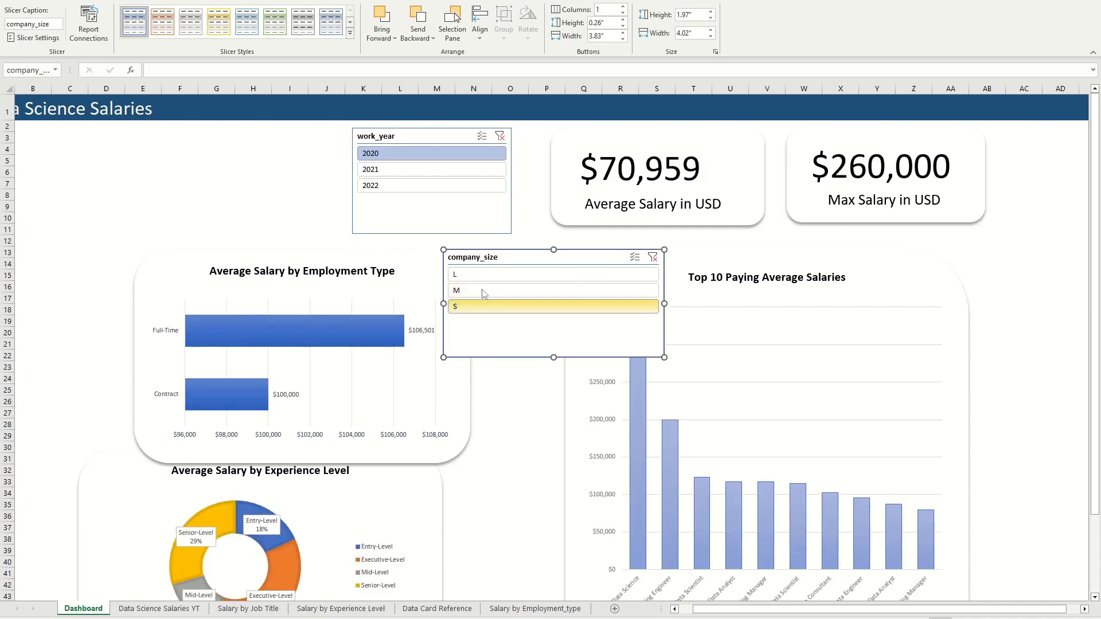
{"action": "left_click", "coordinate": [473, 279]}
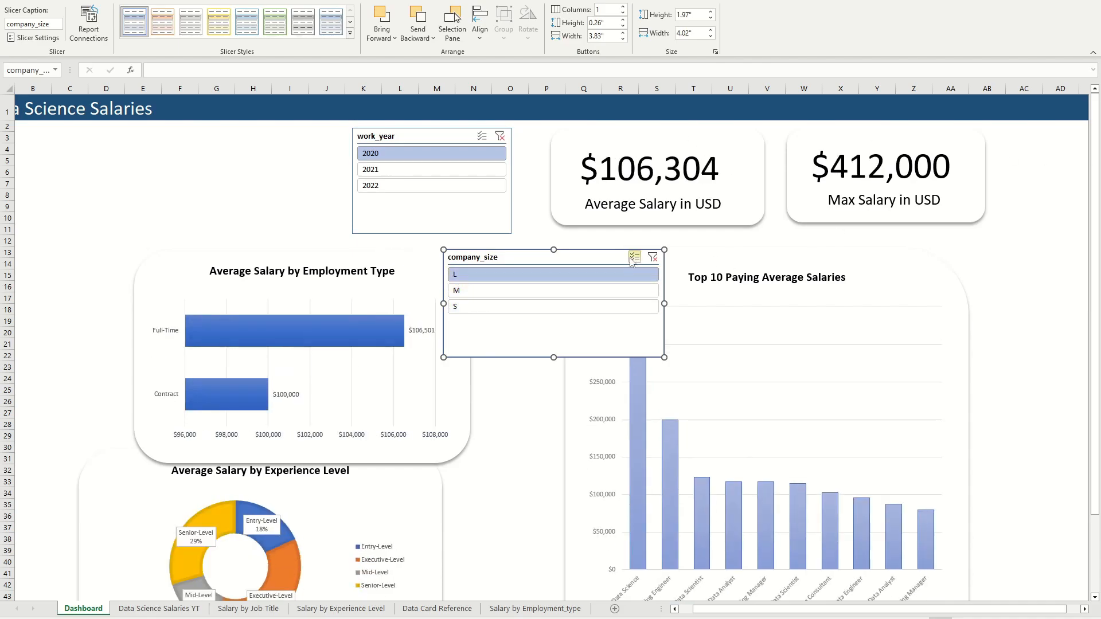
{"action": "left_click", "coordinate": [500, 136]}
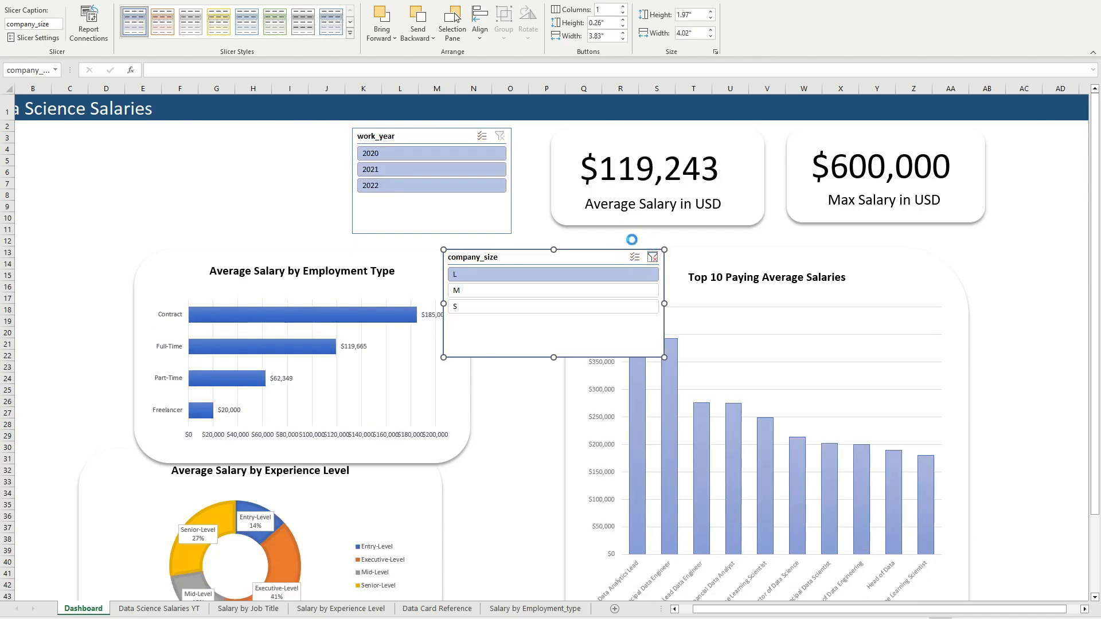
{"action": "left_click", "coordinate": [653, 257]}
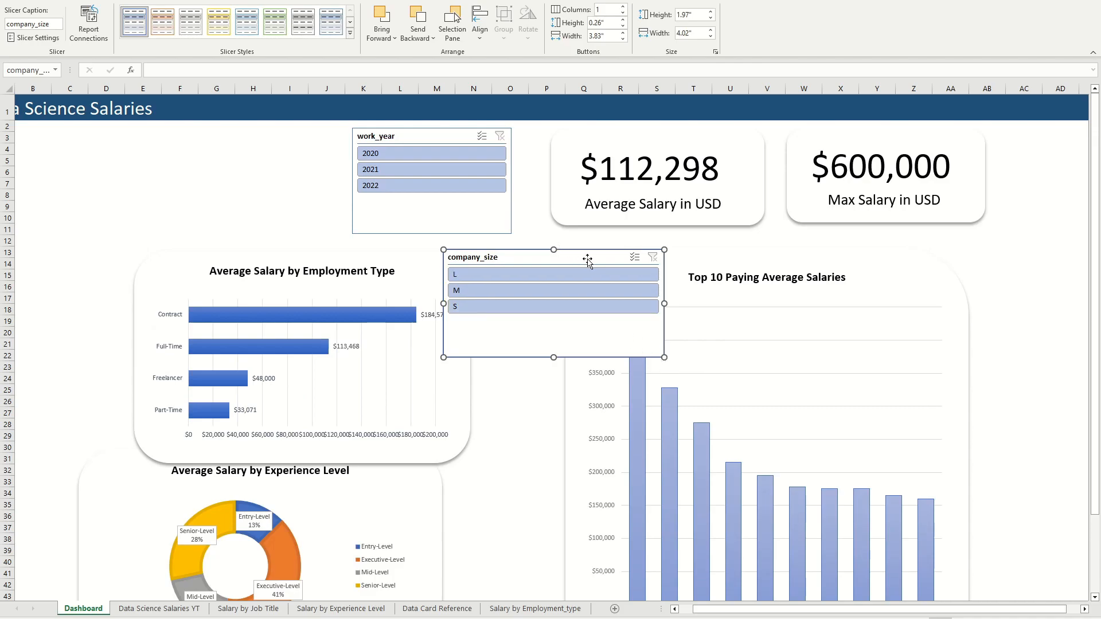
Step: Move the company_size slicer to the left of the work_year slicer and shift the Top 10 Paying Average Salaries card slightly up
{"action": "left_click_drag", "start_coordinate": [587, 261], "coordinate": [230, 126]}
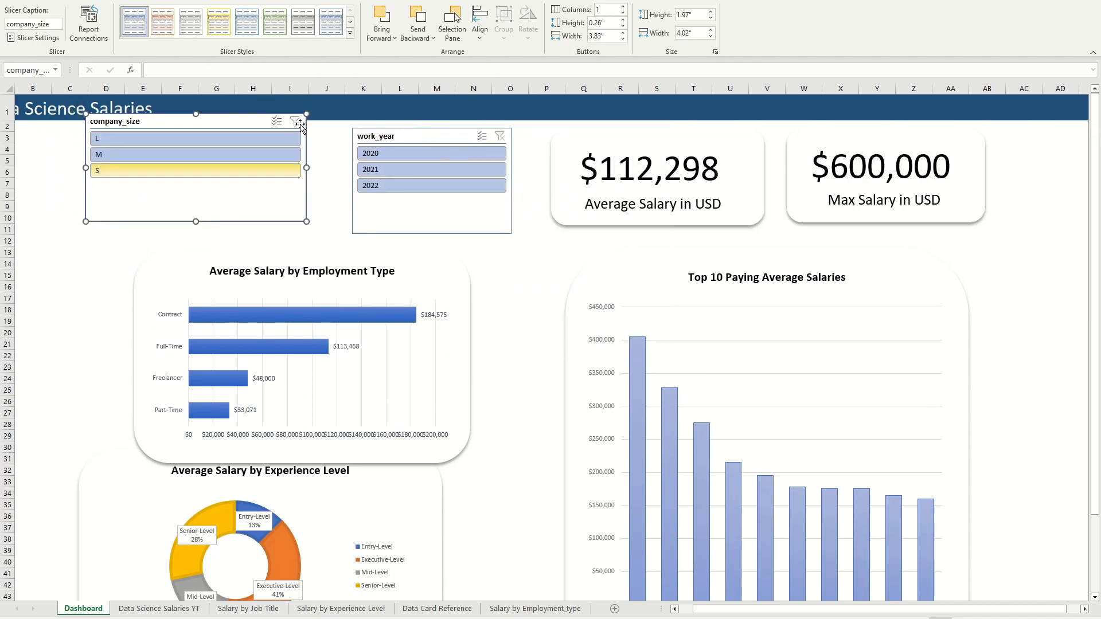
{"action": "left_click", "coordinate": [265, 1]}
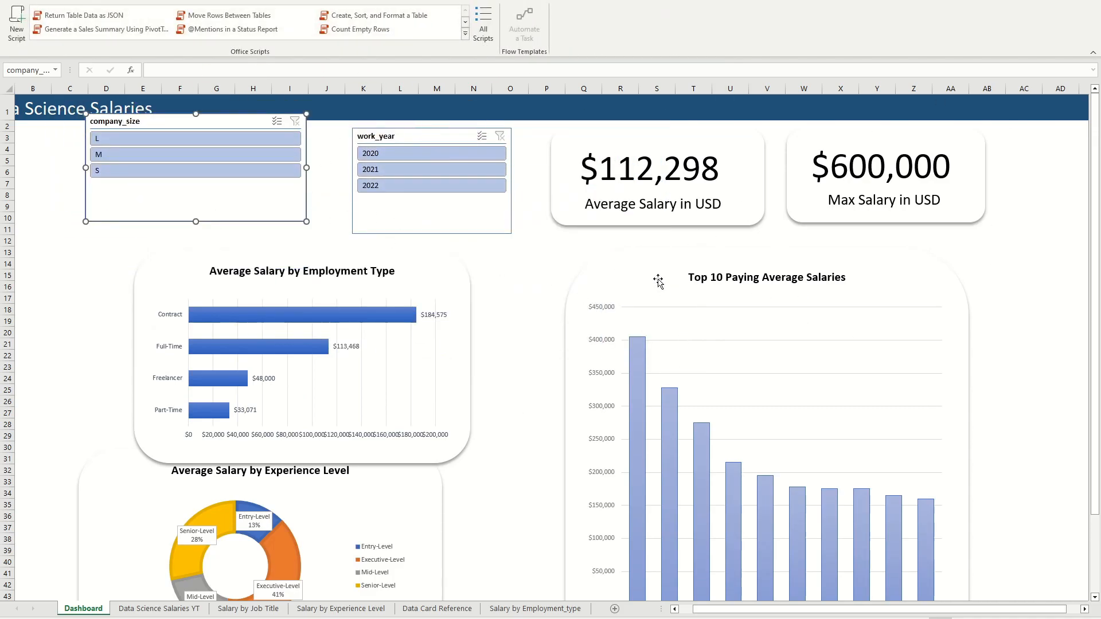
{"action": "left_click_drag", "start_coordinate": [658, 281], "coordinate": [647, 252]}
{"action": "left_click", "coordinate": [630, 304]}
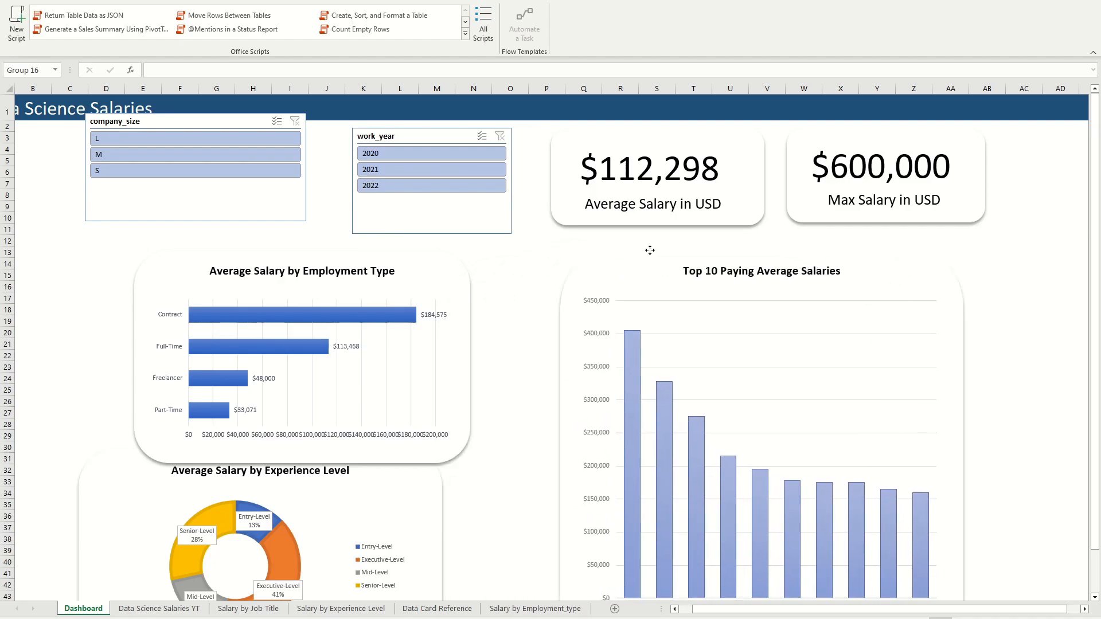
{"action": "left_click", "coordinate": [516, 318]}
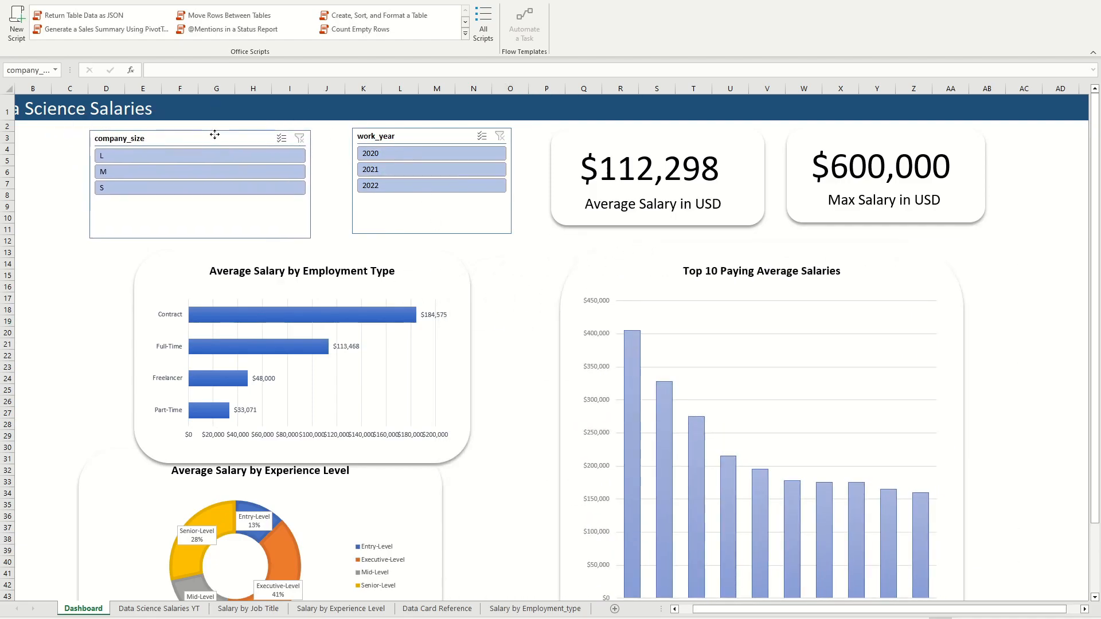
Step: Place the work_year slicer above the company_size slicer under the dashboard title and resize it to about 6.29" wide and 1.27" high
{"action": "left_click_drag", "start_coordinate": [216, 136], "coordinate": [265, 227]}
{"action": "left_click_drag", "start_coordinate": [427, 136], "coordinate": [152, 143]}
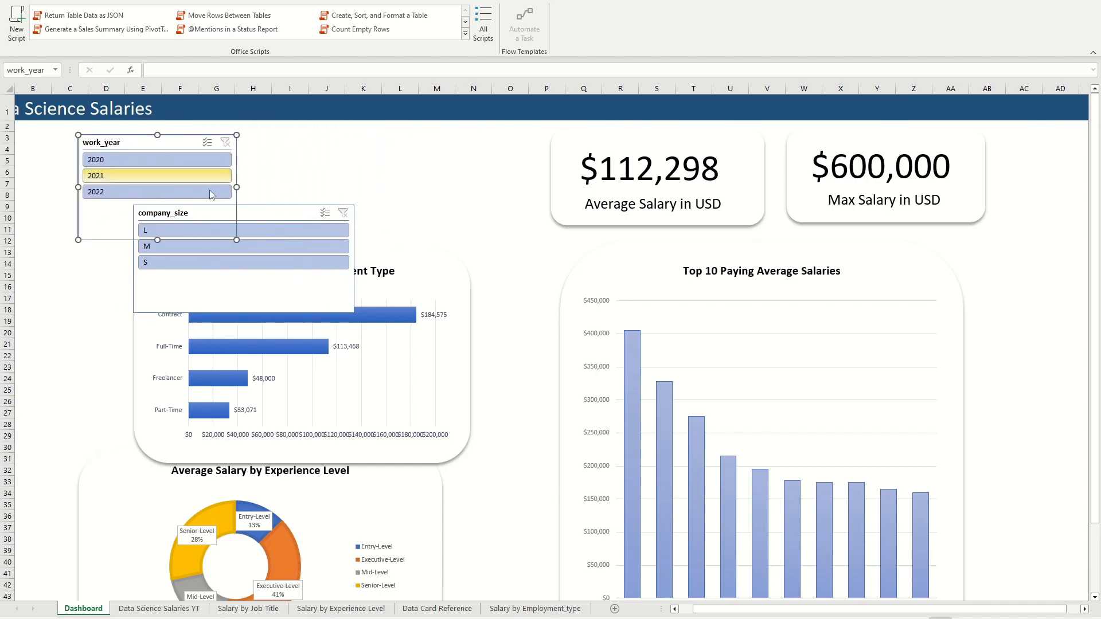
{"action": "left_click_drag", "start_coordinate": [237, 187], "coordinate": [424, 169]}
{"action": "left_click_drag", "start_coordinate": [251, 240], "coordinate": [252, 204]}
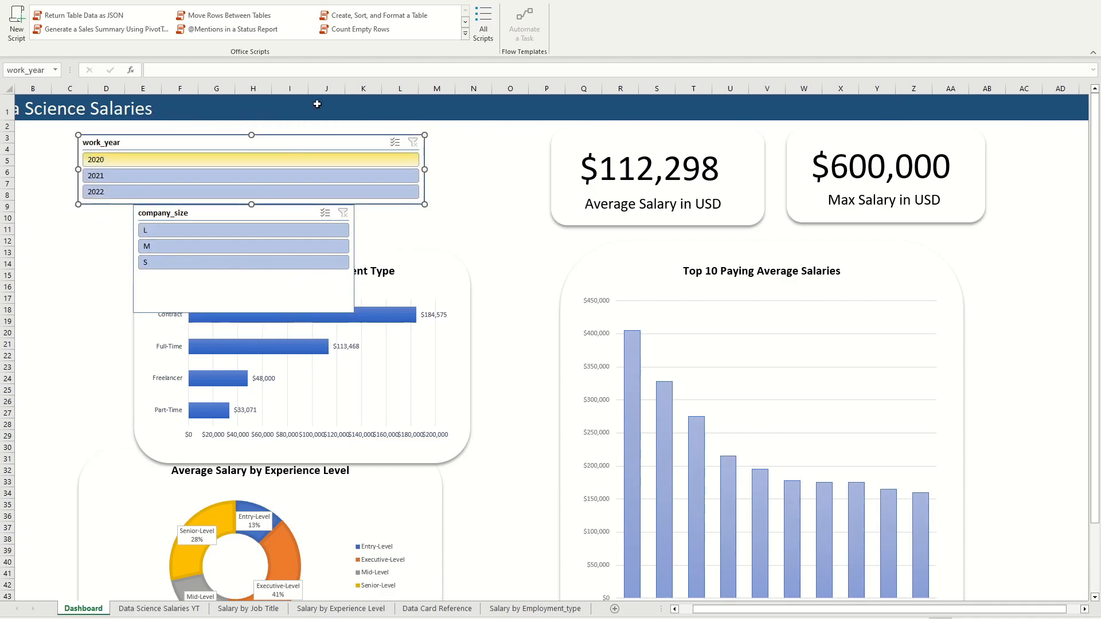
Step: Arrange the work_year slicer in three columns with buttons about 0.5" high, and resize it to about 6.63" by 1.01"
{"action": "left_click", "coordinate": [481, 2]}
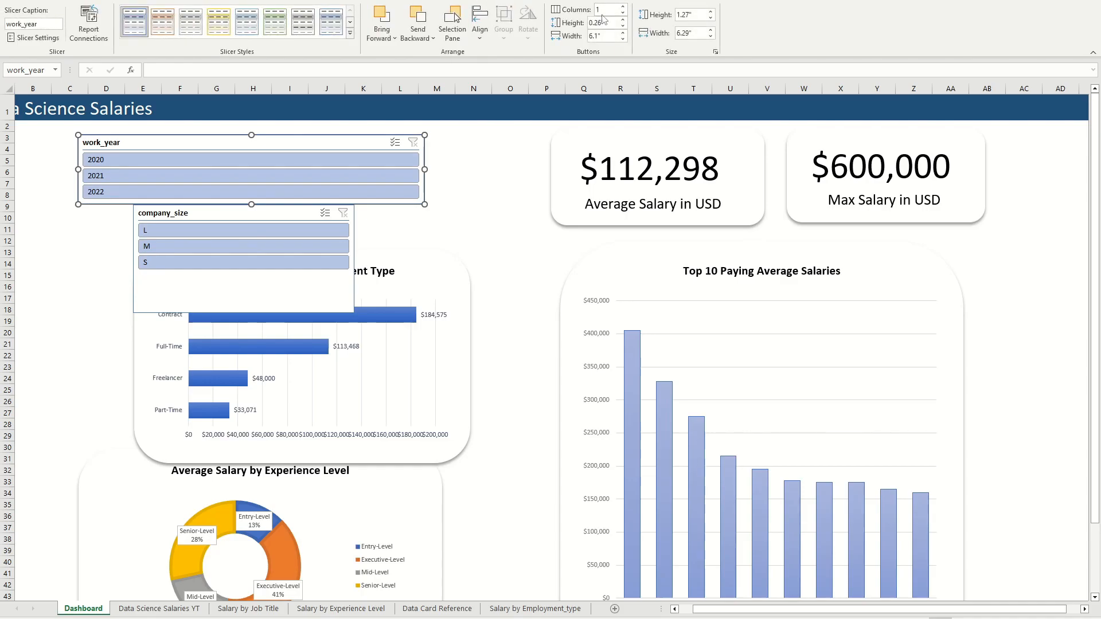
{"action": "left_click", "coordinate": [623, 6]}
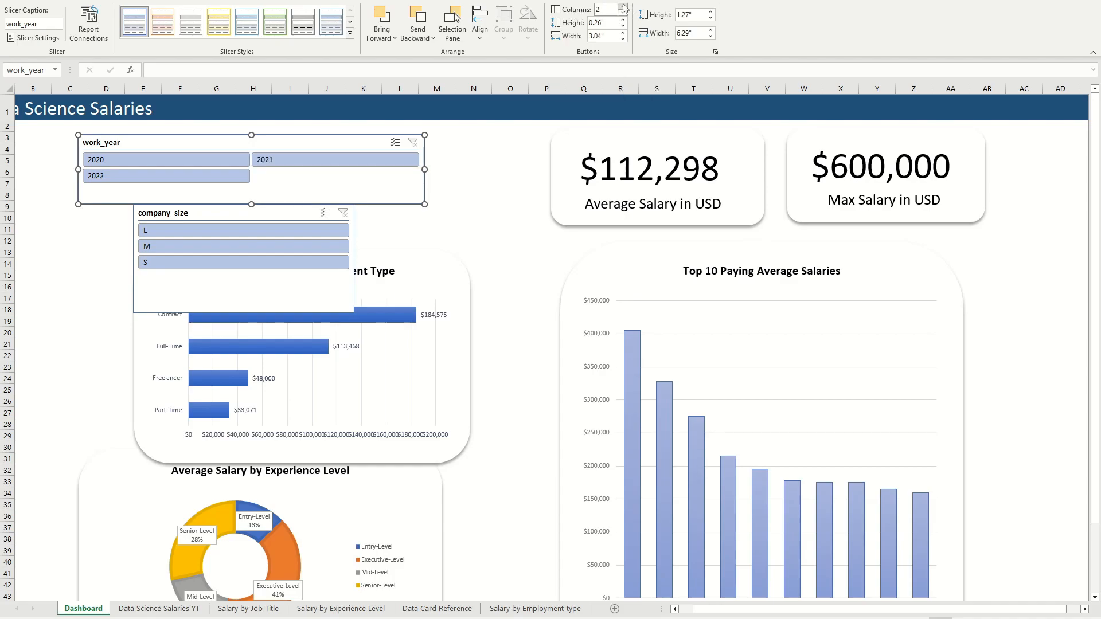
{"action": "left_click", "coordinate": [623, 7]}
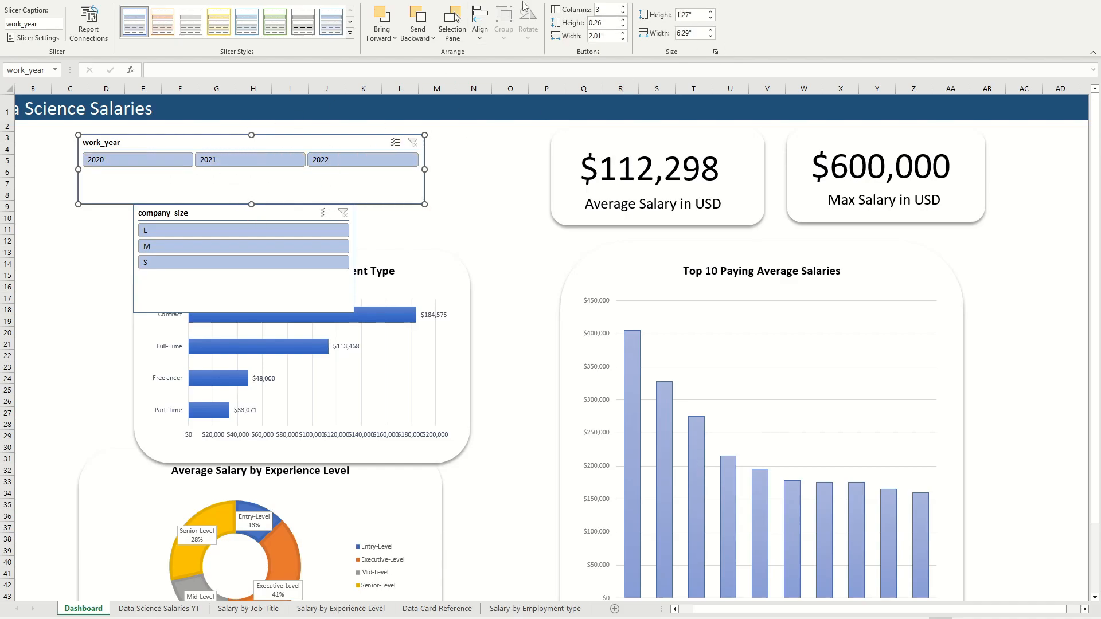
{"action": "left_click", "coordinate": [623, 21]}
{"action": "left_click", "coordinate": [623, 20]}
{"action": "left_click", "coordinate": [623, 20]}
{"action": "left_click", "coordinate": [623, 20]}
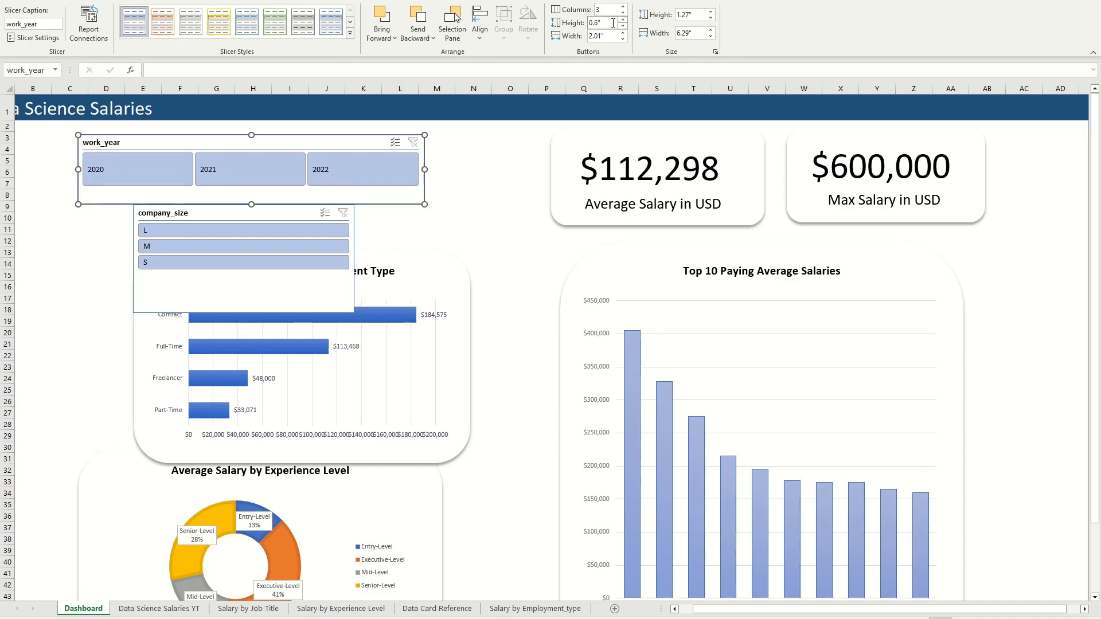
{"action": "left_click_drag", "start_coordinate": [260, 187], "coordinate": [259, 194]}
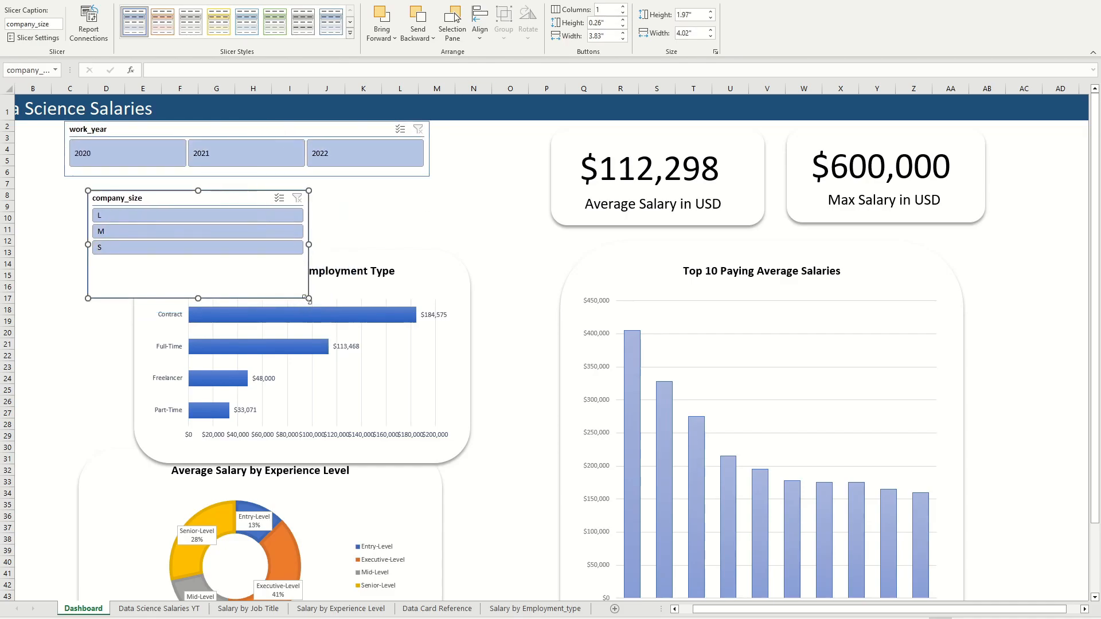
Step: Resize the company_size slicer to about 6.06" by 1.17" and arrange it in three columns with buttons 0.5" high
{"action": "left_click_drag", "start_coordinate": [306, 298], "coordinate": [421, 254]}
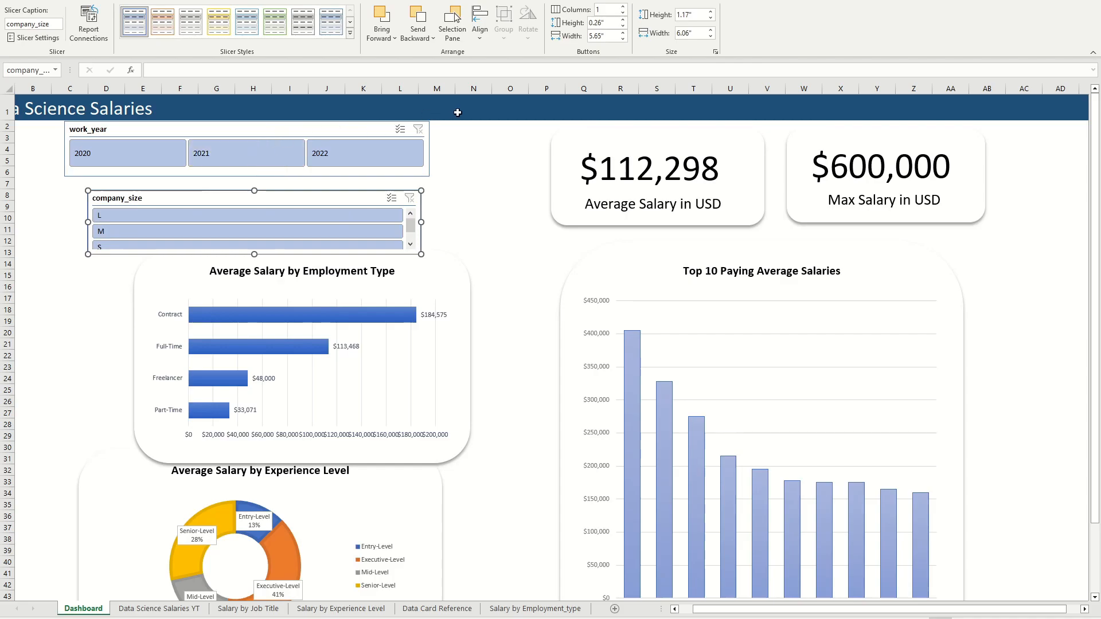
{"action": "left_click", "coordinate": [445, 216]}
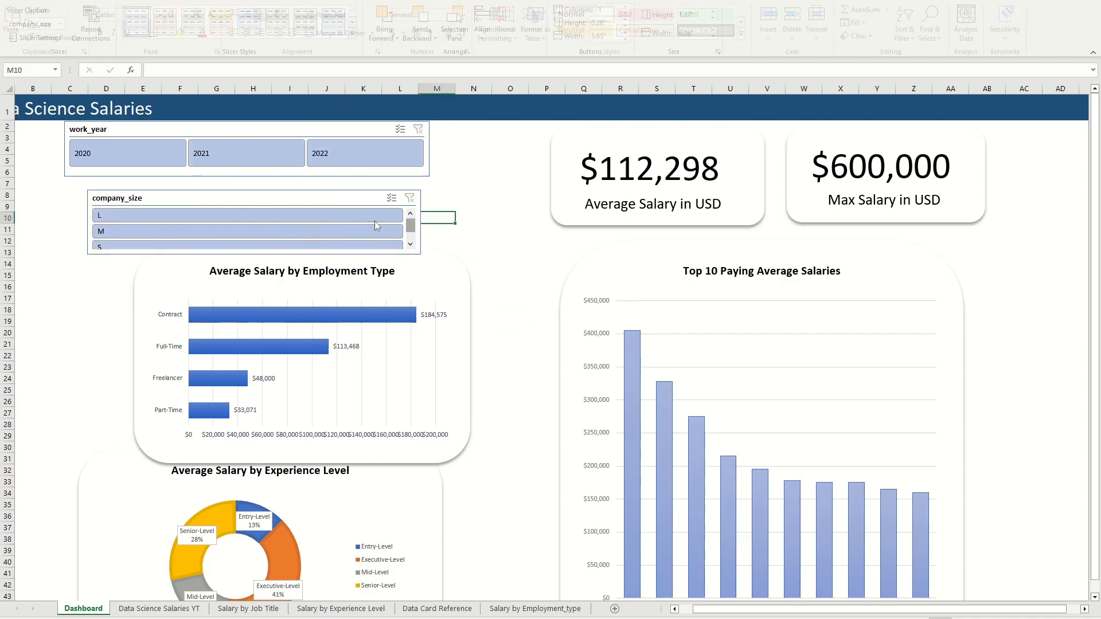
{"action": "left_click", "coordinate": [291, 197]}
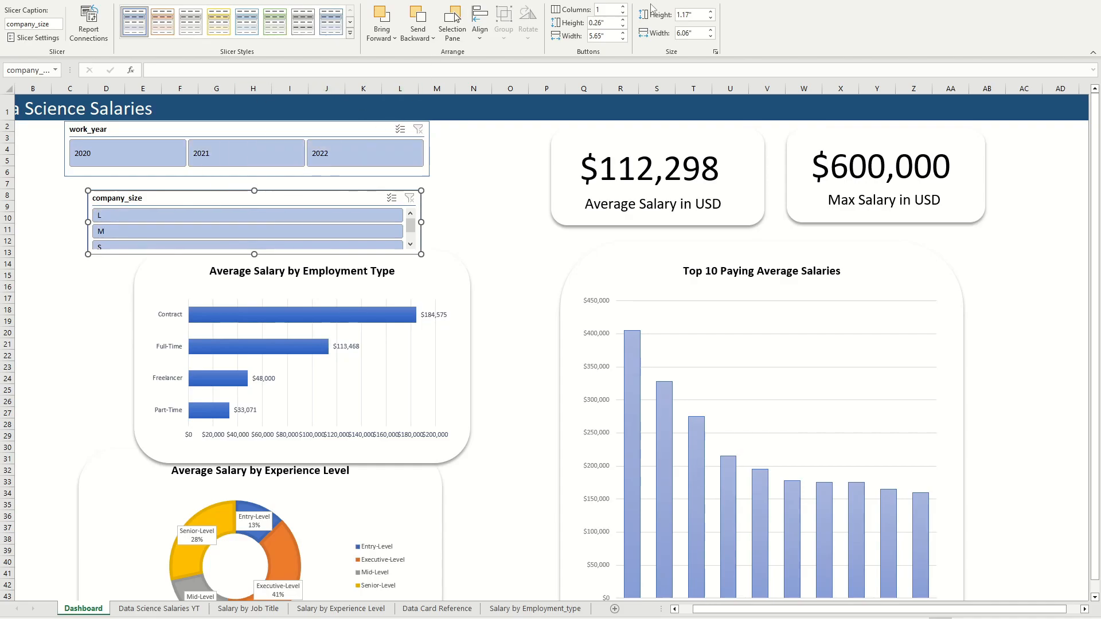
{"action": "left_click", "coordinate": [623, 6]}
{"action": "left_click", "coordinate": [623, 6]}
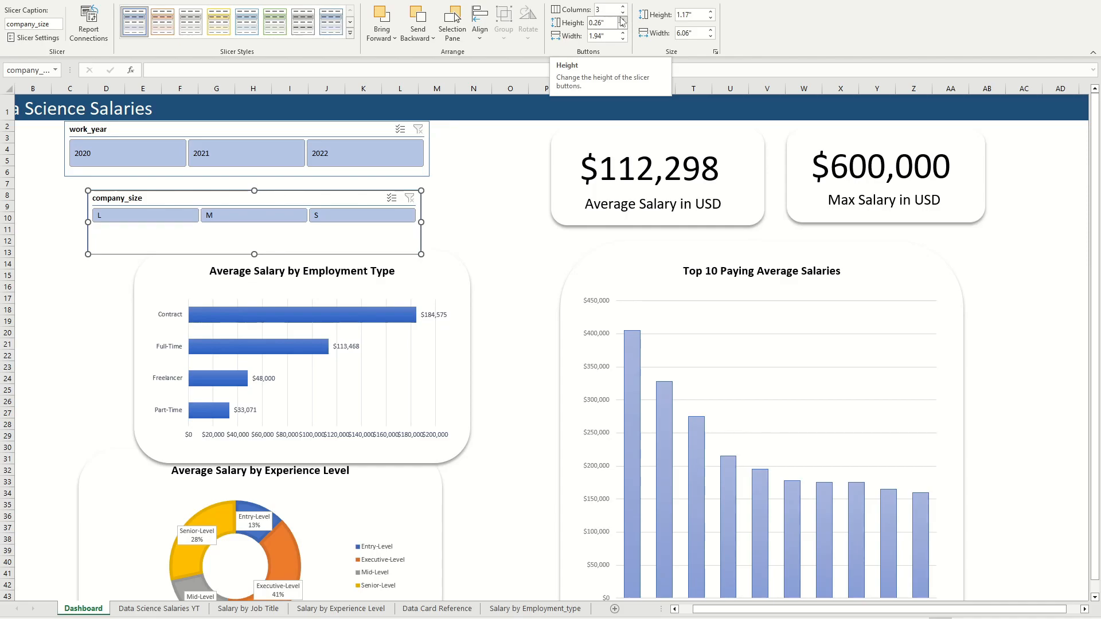
{"action": "left_click", "coordinate": [622, 19]}
{"action": "left_click", "coordinate": [623, 19]}
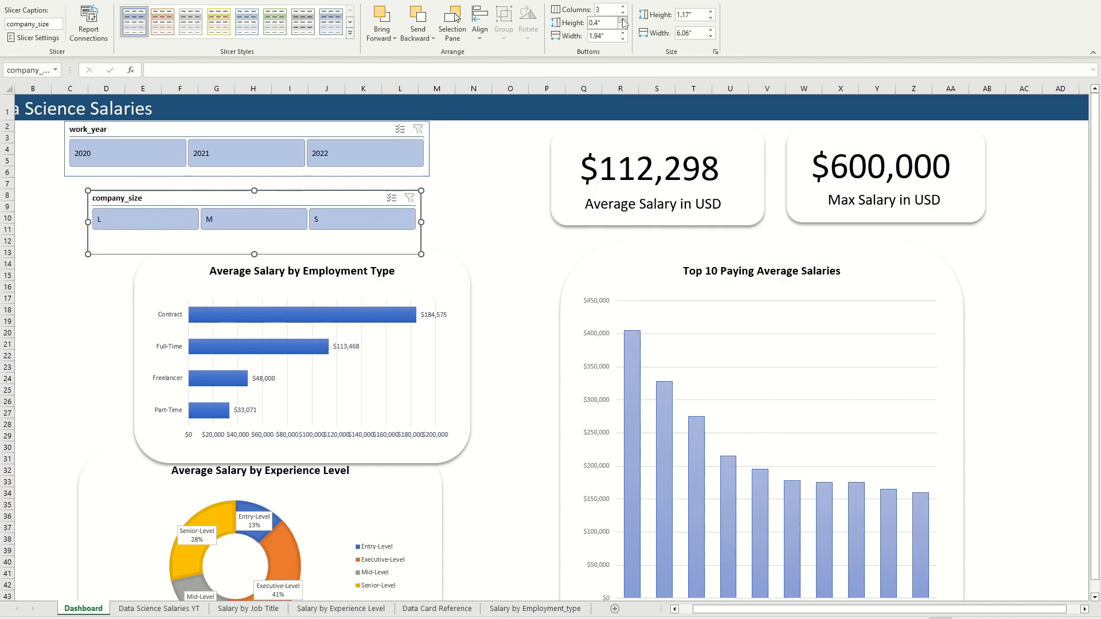
{"action": "left_click", "coordinate": [622, 19]}
Step: Enlarge the company_size slicer to about 7.06" by 0.98" and stack the work_year slicer above it near the dashboard's left edge
{"action": "left_click_drag", "start_coordinate": [361, 208], "coordinate": [325, 210]}
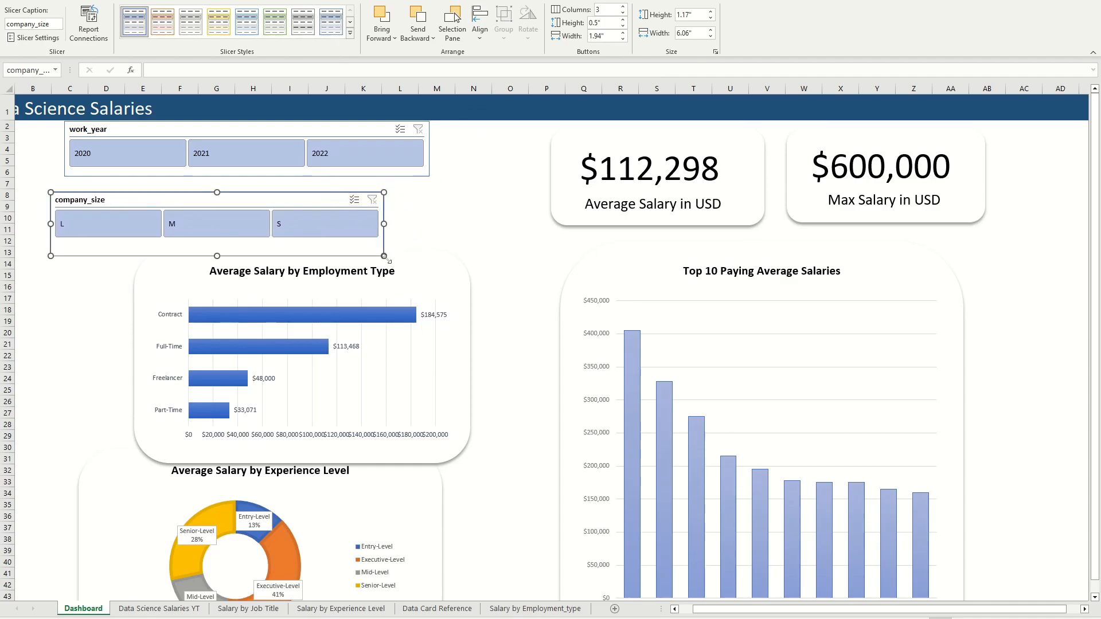
{"action": "left_click_drag", "start_coordinate": [385, 257], "coordinate": [439, 246]}
{"action": "left_click_drag", "start_coordinate": [283, 199], "coordinate": [295, 193]}
{"action": "left_click_drag", "start_coordinate": [272, 129], "coordinate": [245, 133]}
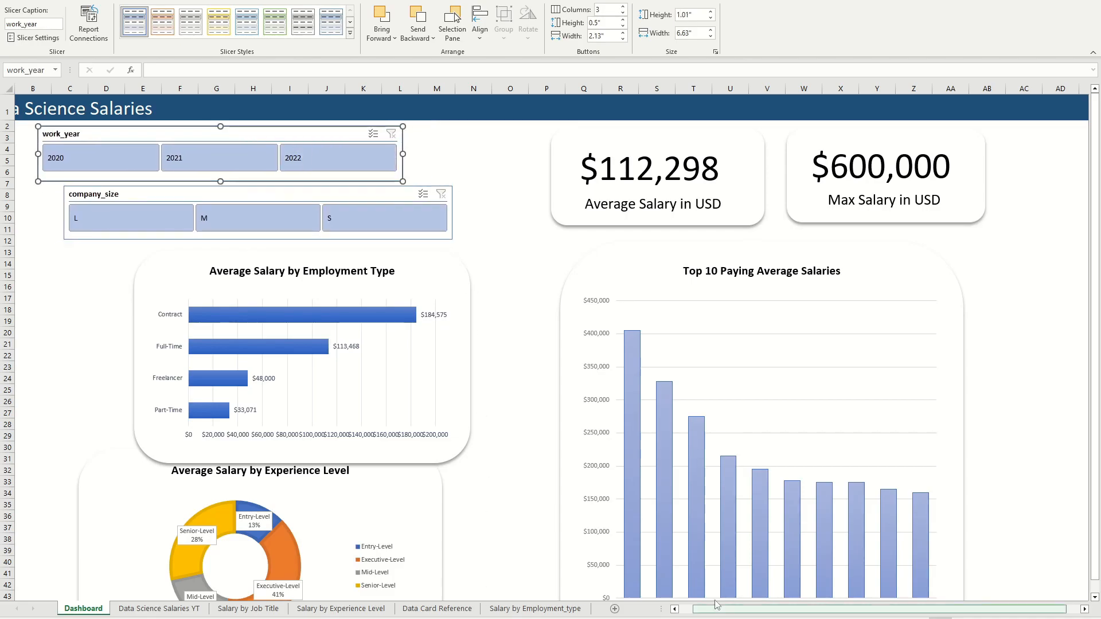
{"action": "left_click_drag", "start_coordinate": [716, 605], "coordinate": [701, 605]}
{"action": "left_click_drag", "start_coordinate": [287, 132], "coordinate": [251, 131]}
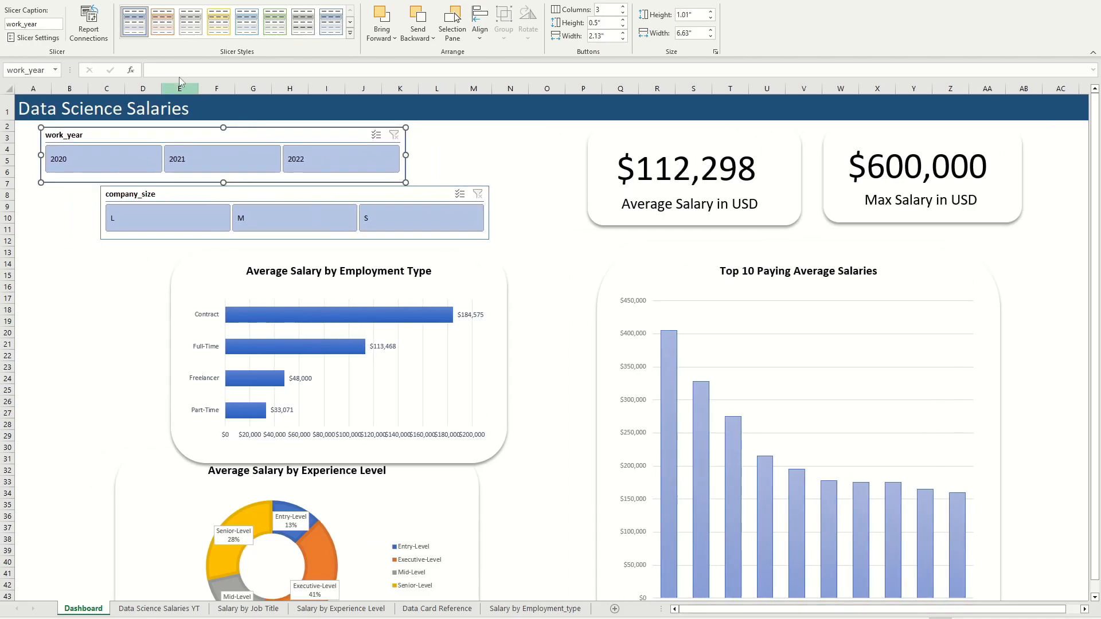
Step: Change the work_year slicer's caption to "Year" and the company_size slicer's caption to "Company Size"
{"action": "left_click", "coordinate": [38, 38]}
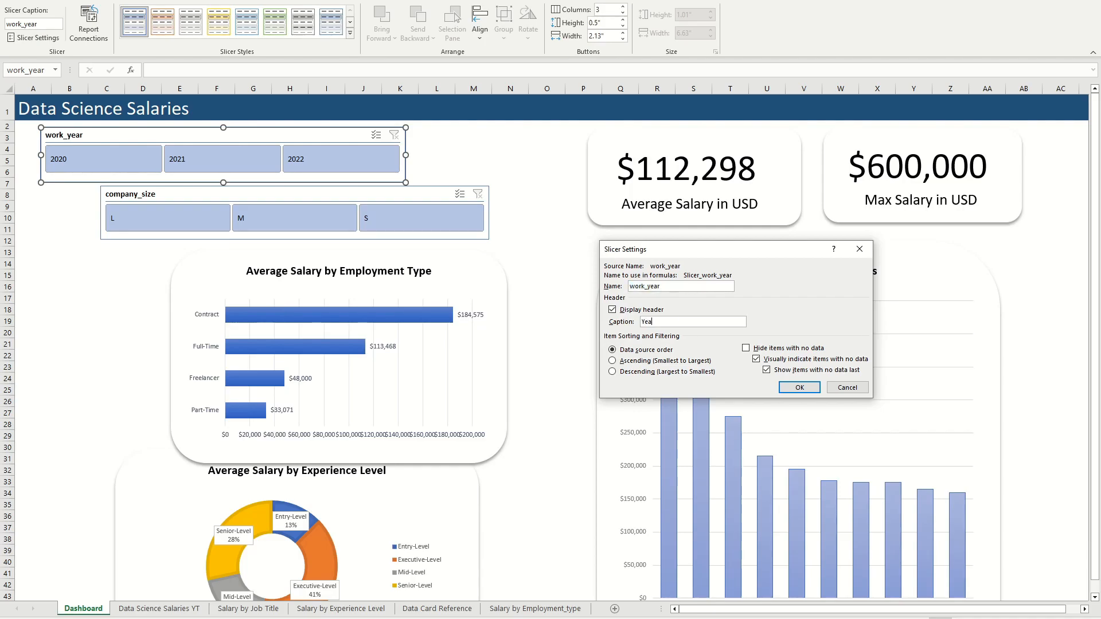
{"action": "left_click", "coordinate": [799, 387]}
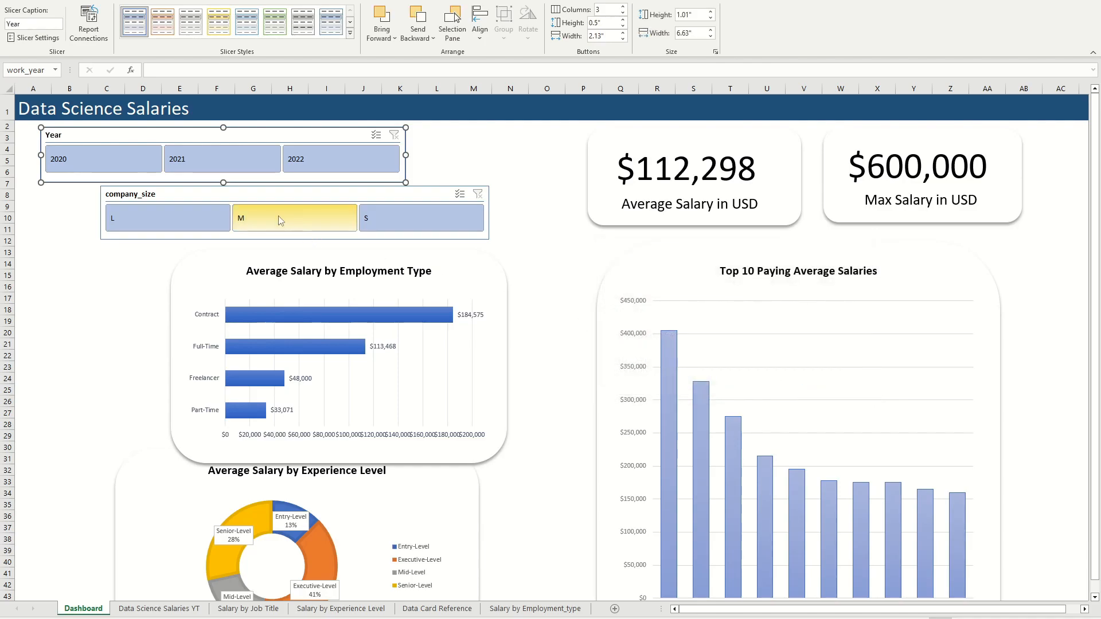
{"action": "left_click", "coordinate": [264, 194]}
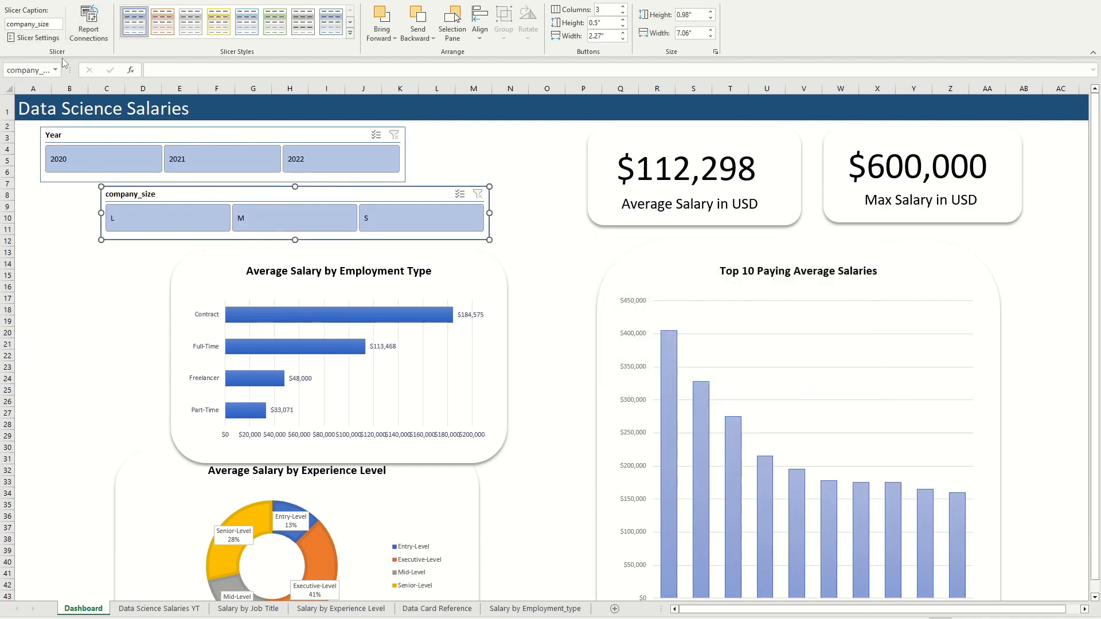
{"action": "left_click", "coordinate": [32, 37]}
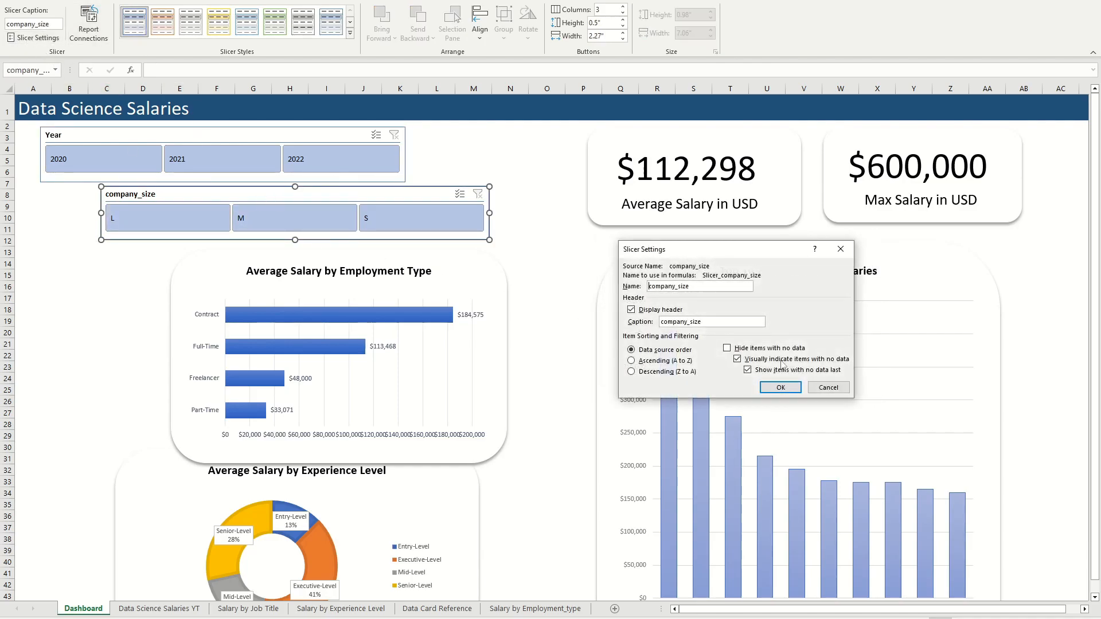
{"action": "left_click_drag", "start_coordinate": [714, 320], "coordinate": [646, 334]}
{"action": "type", "text": "Co"}
{"action": "left_click", "coordinate": [776, 388]}
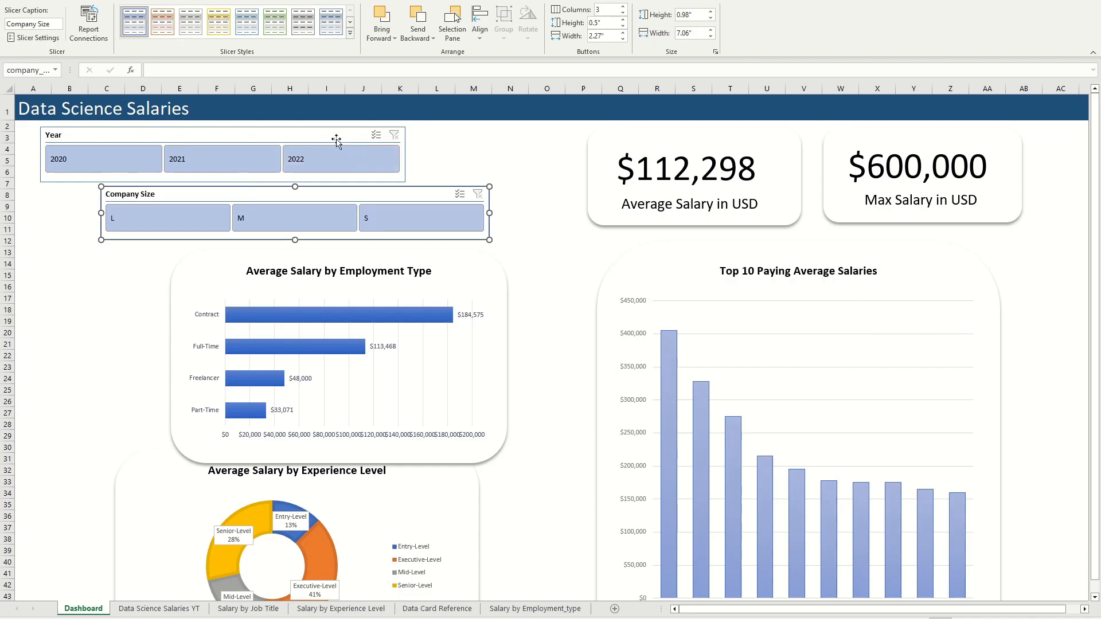
Step: Line up the Year and Company Size slicers at the dashboard's left edge and resize them to nearly equal widths
{"action": "left_click_drag", "start_coordinate": [327, 137], "coordinate": [308, 136]}
{"action": "left_click_drag", "start_coordinate": [379, 191], "coordinate": [296, 192]}
{"action": "left_click", "coordinate": [287, 133]}
{"action": "mouse_move", "coordinate": [288, 134]}
{"action": "left_mouse_down"}
{"action": "mouse_move", "coordinate": [327, 128]}
{"action": "mouse_move", "coordinate": [302, 131]}
{"action": "left_mouse_up"}
{"action": "left_click_drag", "start_coordinate": [286, 196], "coordinate": [304, 197]}
{"action": "left_click_drag", "start_coordinate": [318, 132], "coordinate": [312, 132]}
{"action": "mouse_move", "coordinate": [218, 181]}
{"action": "left_mouse_down"}
{"action": "mouse_move", "coordinate": [218, 162]}
{"action": "mouse_move", "coordinate": [218, 172]}
{"action": "left_mouse_up"}
{"action": "left_click_drag", "start_coordinate": [401, 149], "coordinate": [422, 149]}
{"action": "left_click_drag", "start_coordinate": [301, 129], "coordinate": [301, 130]}
{"action": "left_click_drag", "start_coordinate": [422, 149], "coordinate": [430, 149]}
{"action": "key", "text": "Escape"}
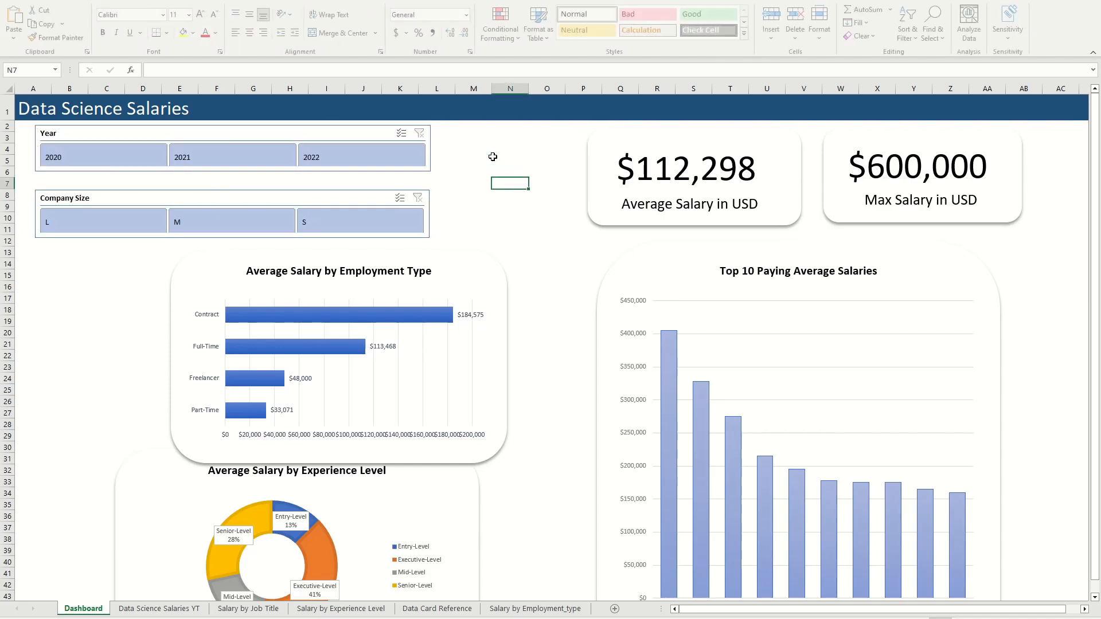
Step: Move the Average Salary by Employment Type chart beneath the Company Size slicer, align its left edge with the slicers and enlarge it
{"action": "left_click", "coordinate": [625, 141]}
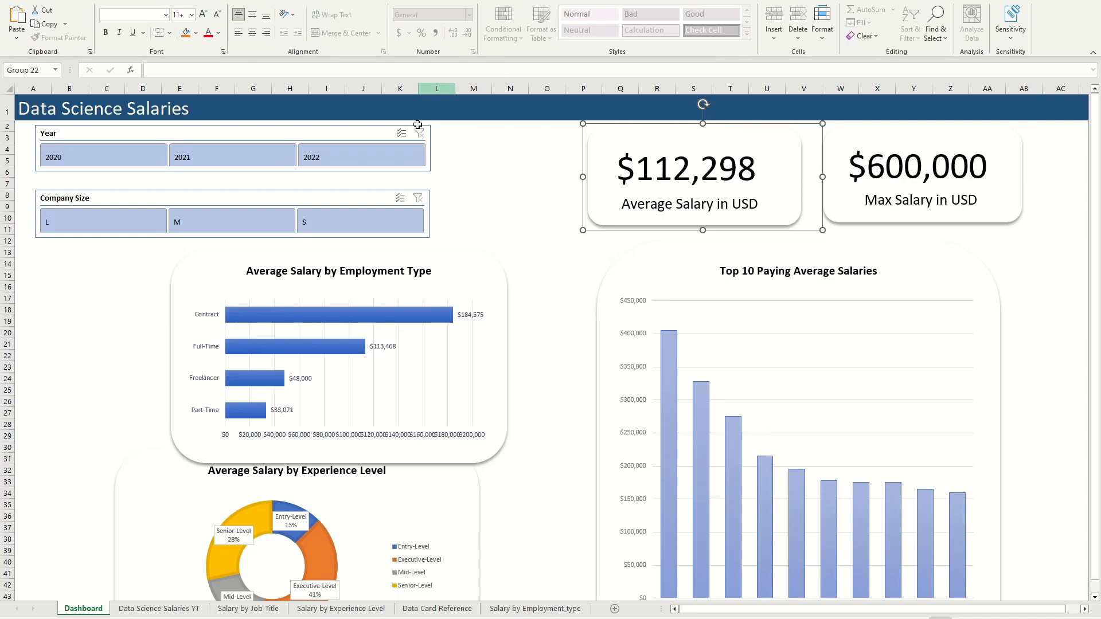
{"action": "left_click_drag", "start_coordinate": [475, 262], "coordinate": [393, 258]}
{"action": "scroll", "coordinate": [430, 321], "scroll_direction": "down", "scroll_amount": 3}
{"action": "left_click_drag", "start_coordinate": [458, 393], "coordinate": [523, 373]}
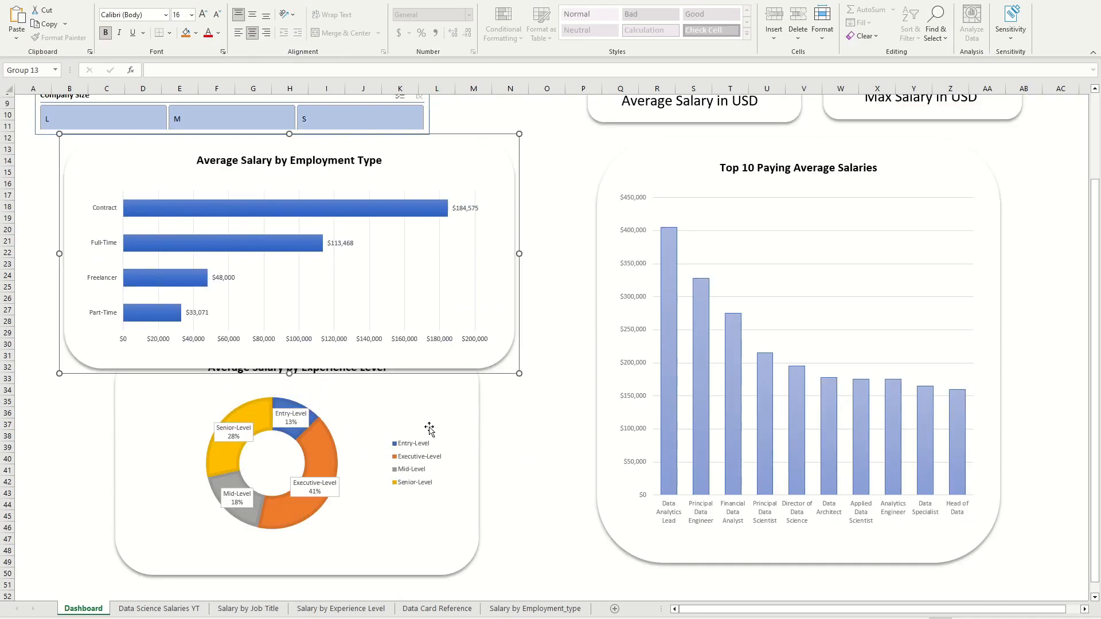
{"action": "scroll", "coordinate": [430, 344], "scroll_direction": "up", "scroll_amount": 3}
{"action": "left_click_drag", "start_coordinate": [461, 253], "coordinate": [428, 252]}
Step: Move the Average Salary by Experience Level chart directly below the Employment Type chart and widen it
{"action": "scroll", "coordinate": [447, 258], "scroll_direction": "down", "scroll_amount": 4}
{"action": "scroll", "coordinate": [436, 402], "scroll_direction": "down", "scroll_amount": 1}
{"action": "left_click_drag", "start_coordinate": [395, 542], "coordinate": [506, 528]}
{"action": "scroll", "coordinate": [516, 487], "scroll_direction": "up", "scroll_amount": 5}
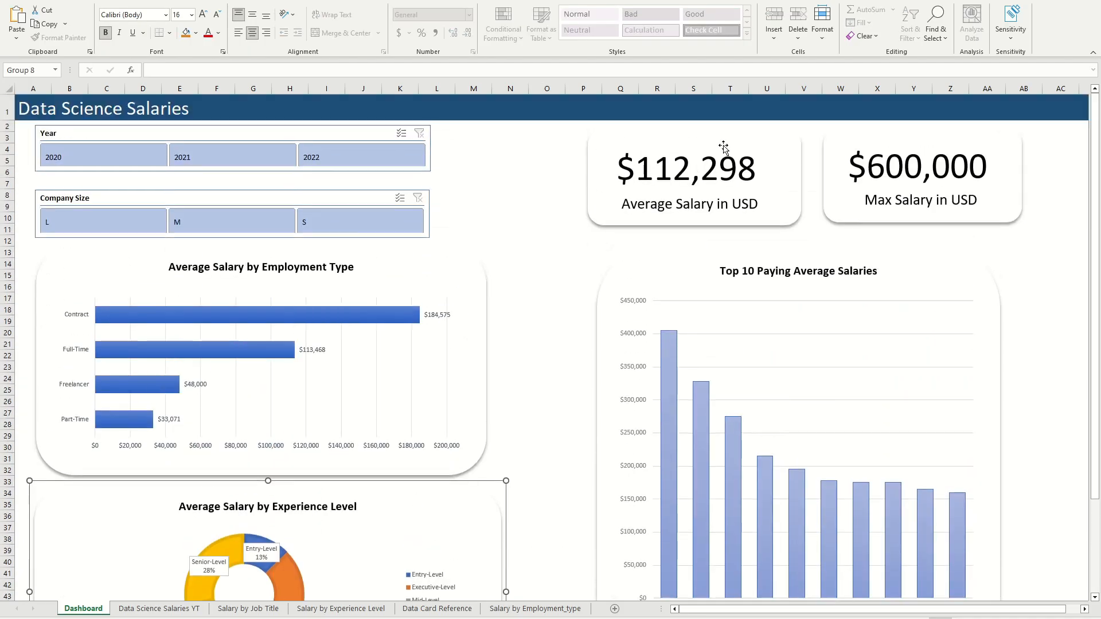
Step: Shift the Average Salary and Max Salary cards left and slightly narrow the Average Salary by Employment Type chart
{"action": "left_click_drag", "start_coordinate": [722, 147], "coordinate": [656, 151]}
{"action": "left_click_drag", "start_coordinate": [890, 140], "coordinate": [840, 141]}
{"action": "left_click", "coordinate": [332, 408]}
{"action": "left_click_drag", "start_coordinate": [491, 368], "coordinate": [467, 368]}
Step: Move the Top 10 Paying Average Salaries chart under the two salary cards and enlarge it to span their combined width
{"action": "scroll", "coordinate": [493, 368], "scroll_direction": "down", "scroll_amount": 4}
{"action": "left_click_drag", "start_coordinate": [915, 269], "coordinate": [857, 267]}
{"action": "left_click_drag", "start_coordinate": [947, 531], "coordinate": [979, 574]}
{"action": "scroll", "coordinate": [940, 402], "scroll_direction": "up", "scroll_amount": 4}
{"action": "left_click_drag", "start_coordinate": [910, 252], "coordinate": [898, 252]}
{"action": "left_click_drag", "start_coordinate": [968, 474], "coordinate": [1001, 482]}
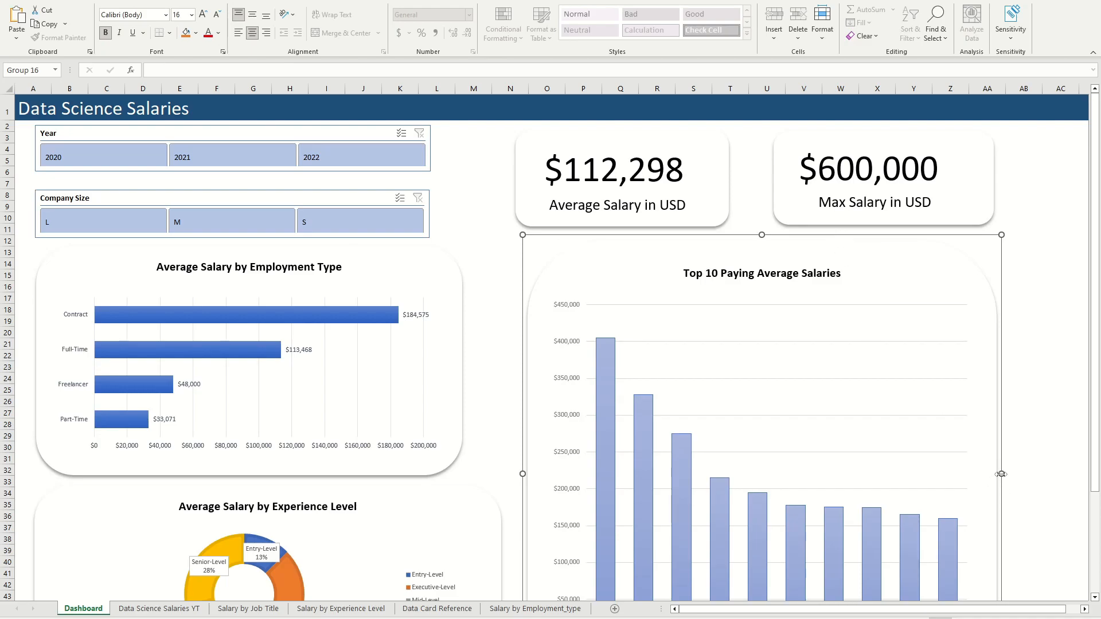
{"action": "left_click_drag", "start_coordinate": [1001, 475], "coordinate": [1005, 475]}
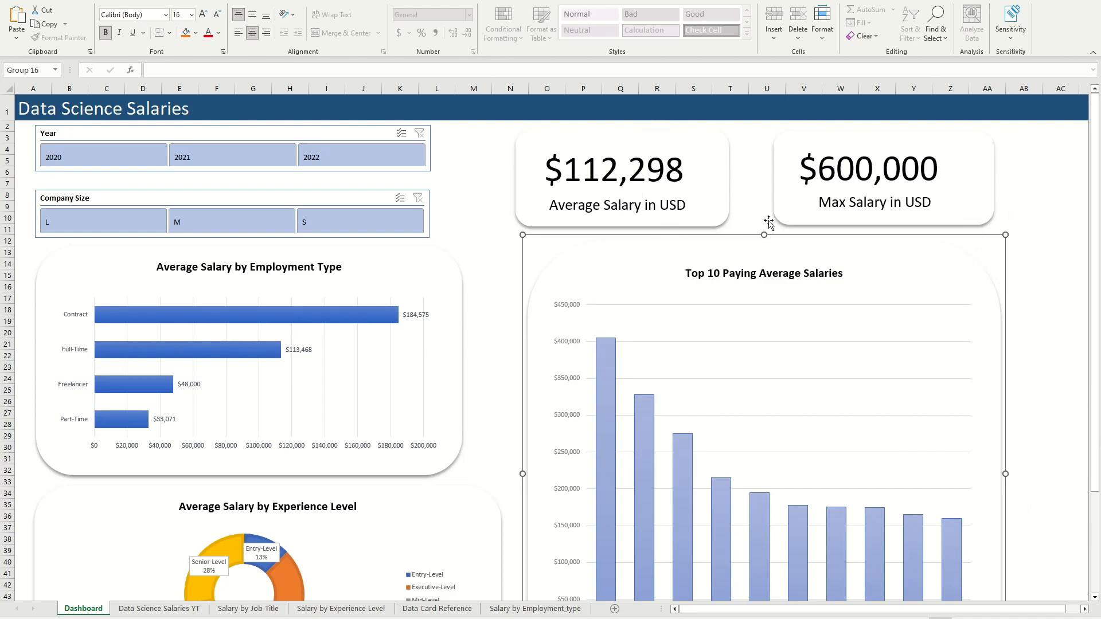
Step: Nudge the Average Salary by Employment Type chart slightly right and check how the charts line up across the dashboard
{"action": "scroll", "coordinate": [499, 344], "scroll_direction": "down", "scroll_amount": 7}
{"action": "scroll", "coordinate": [477, 295], "scroll_direction": "up", "scroll_amount": 1}
{"action": "left_click", "coordinate": [381, 358]}
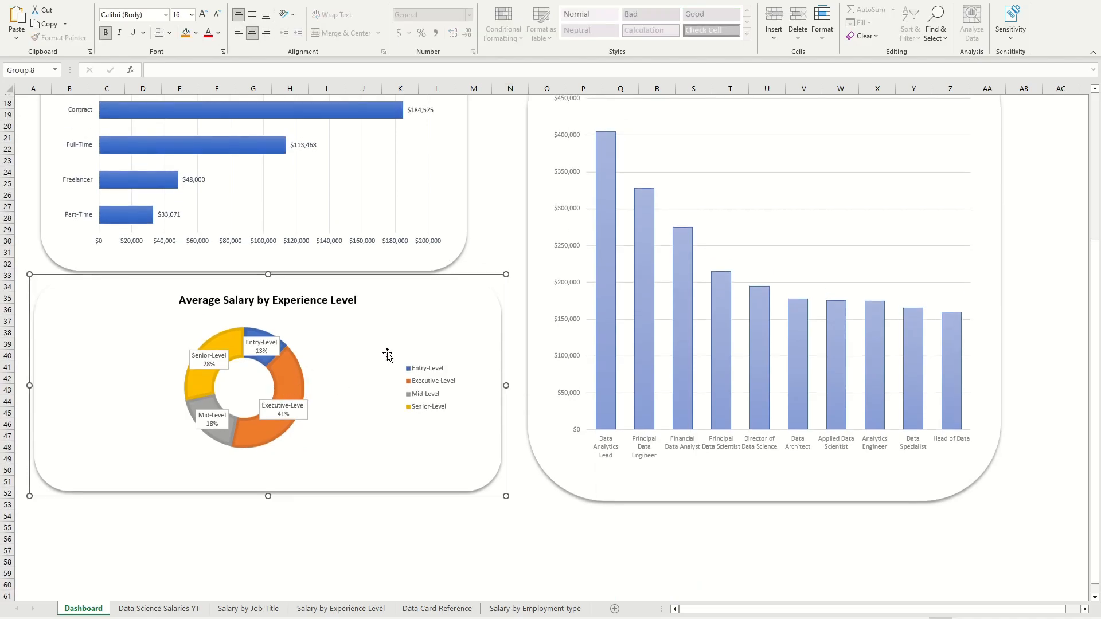
{"action": "scroll", "coordinate": [384, 356], "scroll_direction": "up", "scroll_amount": 2}
{"action": "scroll", "coordinate": [279, 438], "scroll_direction": "up", "scroll_amount": 2}
{"action": "scroll", "coordinate": [278, 433], "scroll_direction": "down", "scroll_amount": 2}
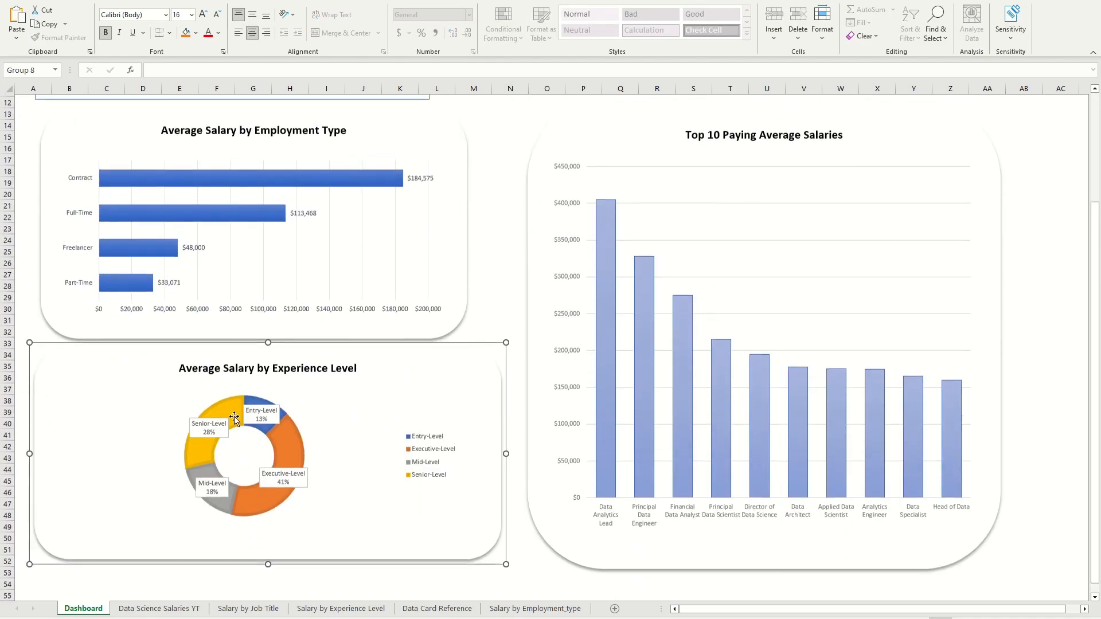
{"action": "scroll", "coordinate": [277, 422], "scroll_direction": "up", "scroll_amount": 4}
{"action": "scroll", "coordinate": [276, 412], "scroll_direction": "down", "scroll_amount": 6}
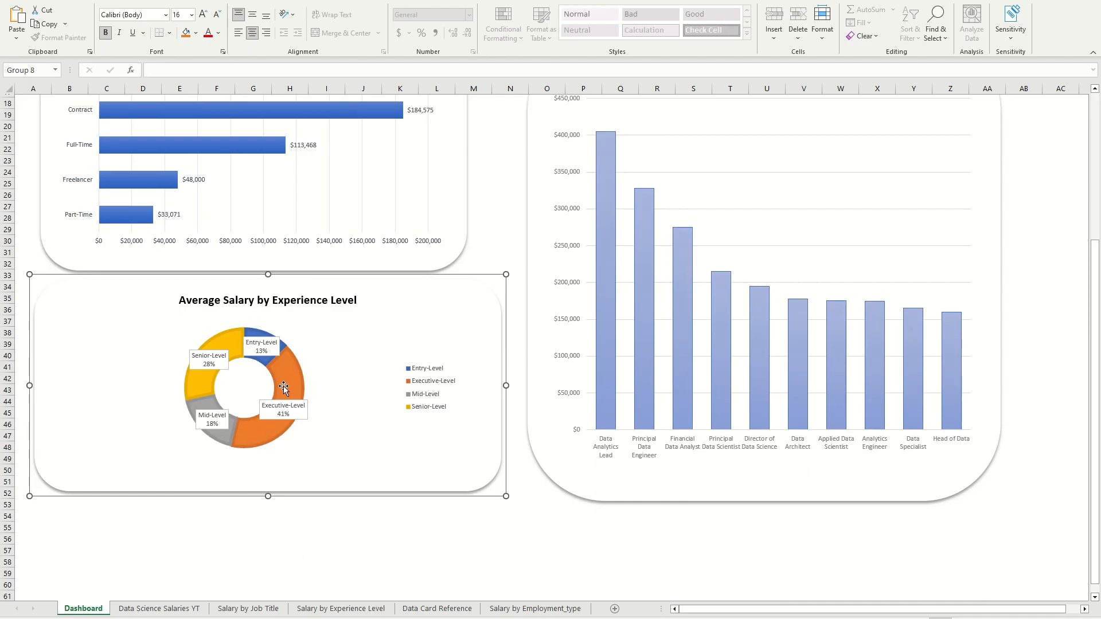
Step: Recolor the Average Salary by Experience Level doughnut chart with Colorful Palette 2
{"action": "left_click", "coordinate": [283, 388]}
{"action": "scroll", "coordinate": [329, 388], "scroll_direction": "up", "scroll_amount": 6}
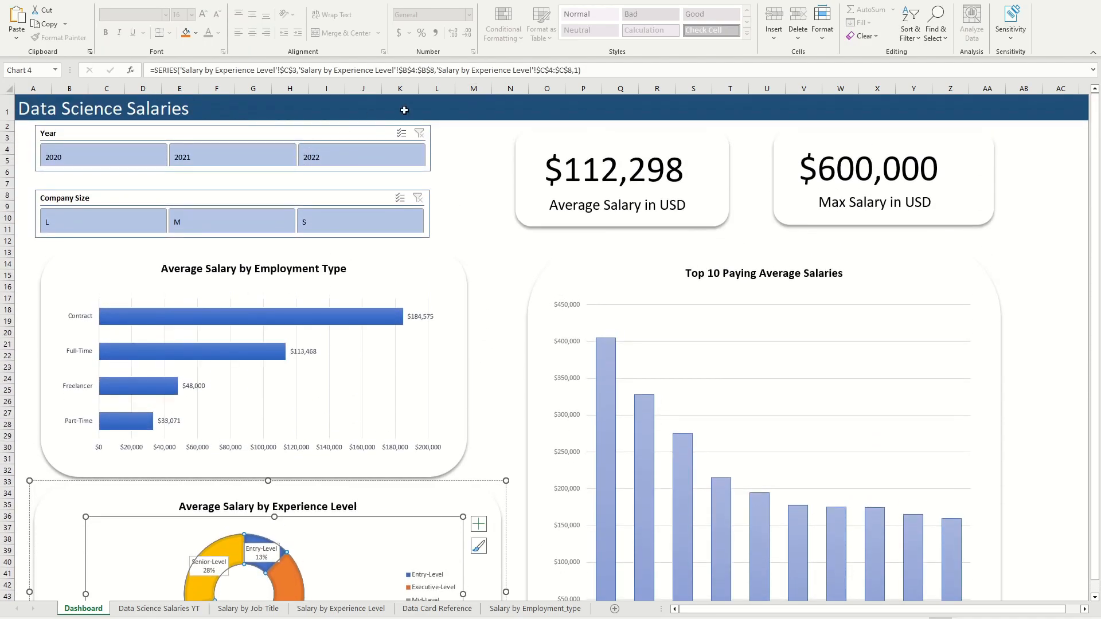
{"action": "scroll", "coordinate": [429, 189], "scroll_direction": "down", "scroll_amount": 12}
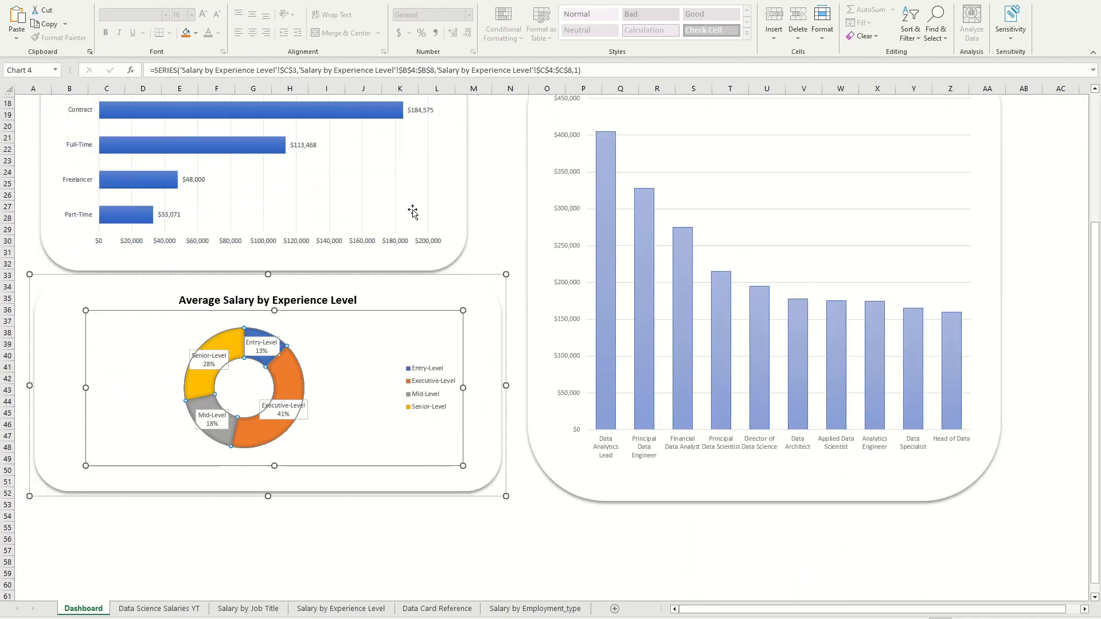
{"action": "scroll", "coordinate": [418, 192], "scroll_direction": "up", "scroll_amount": 12}
{"action": "scroll", "coordinate": [221, 250], "scroll_direction": "down", "scroll_amount": 5}
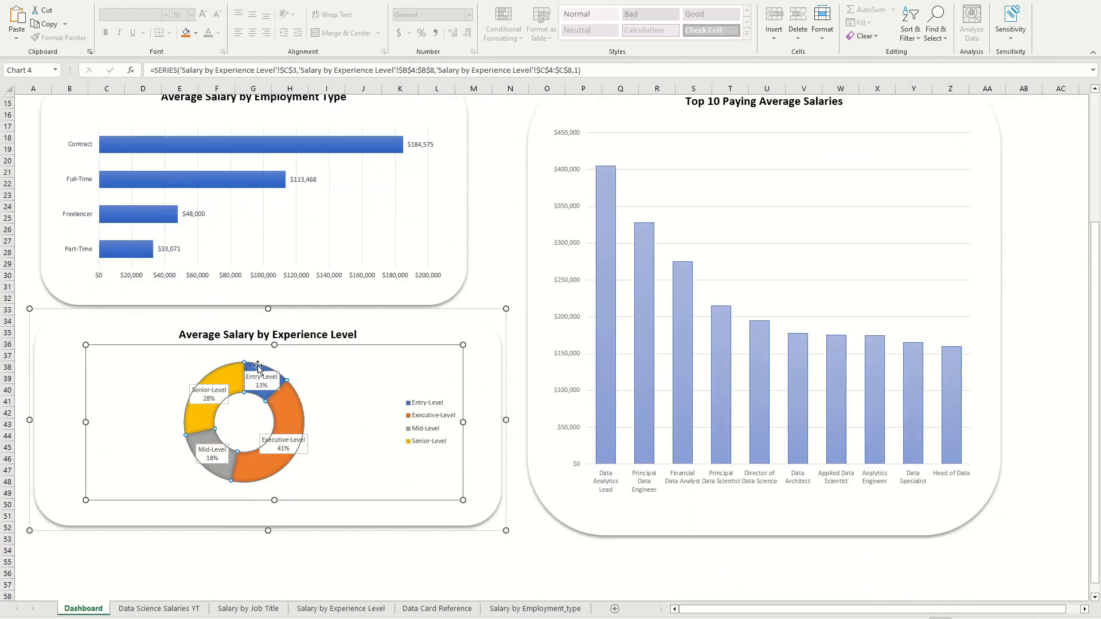
{"action": "left_click", "coordinate": [555, 1]}
{"action": "left_click", "coordinate": [91, 26]}
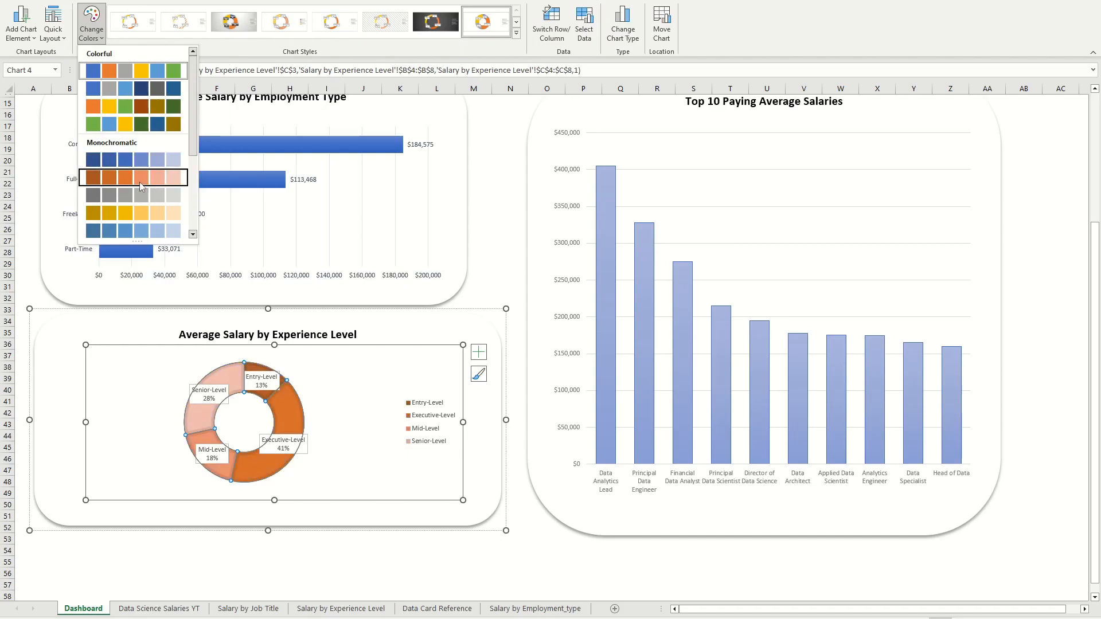
{"action": "left_click", "coordinate": [130, 89]}
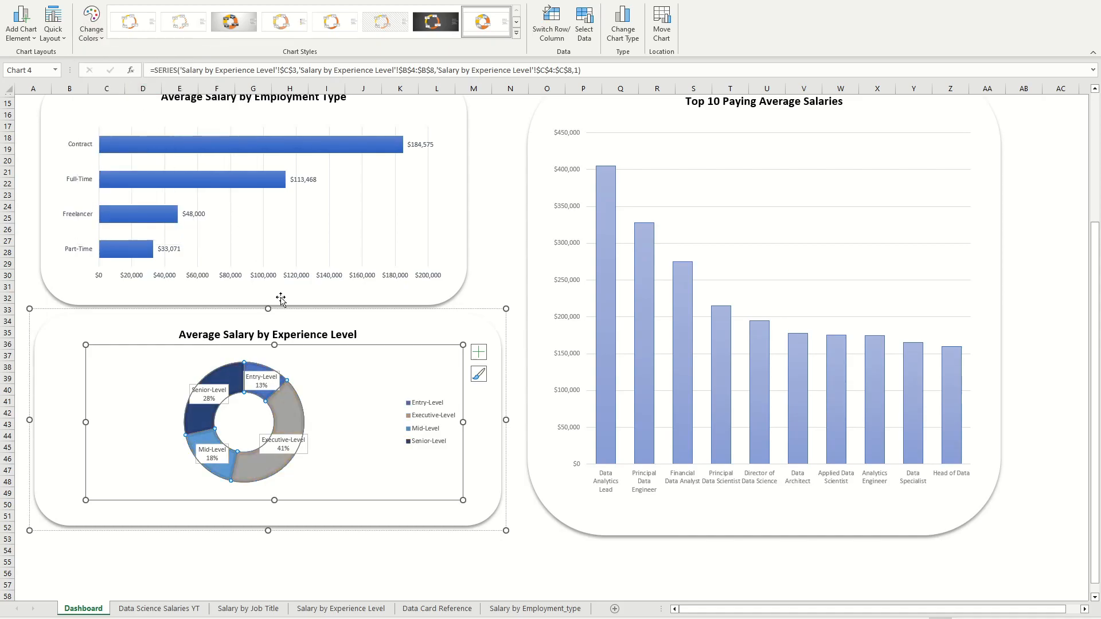
Step: Enlarge the Average Salary by Experience Level chart group by extending its lower-right corner
{"action": "left_click", "coordinate": [460, 508]}
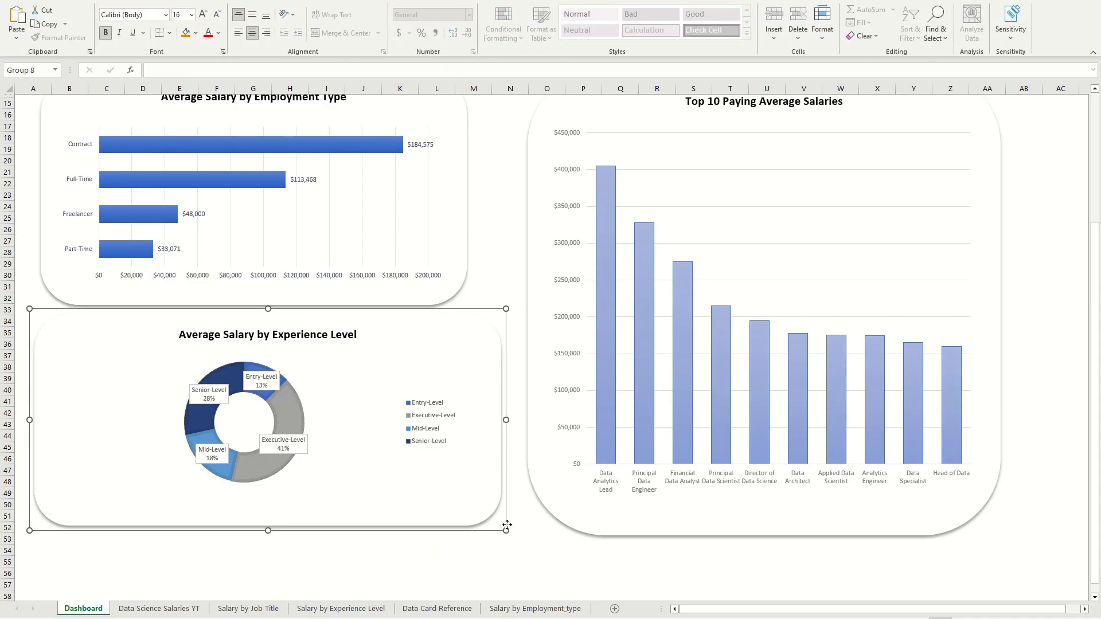
{"action": "left_click_drag", "start_coordinate": [505, 531], "coordinate": [519, 556]}
{"action": "left_click", "coordinate": [540, 560]}
{"action": "scroll", "coordinate": [534, 469], "scroll_direction": "up", "scroll_amount": 5}
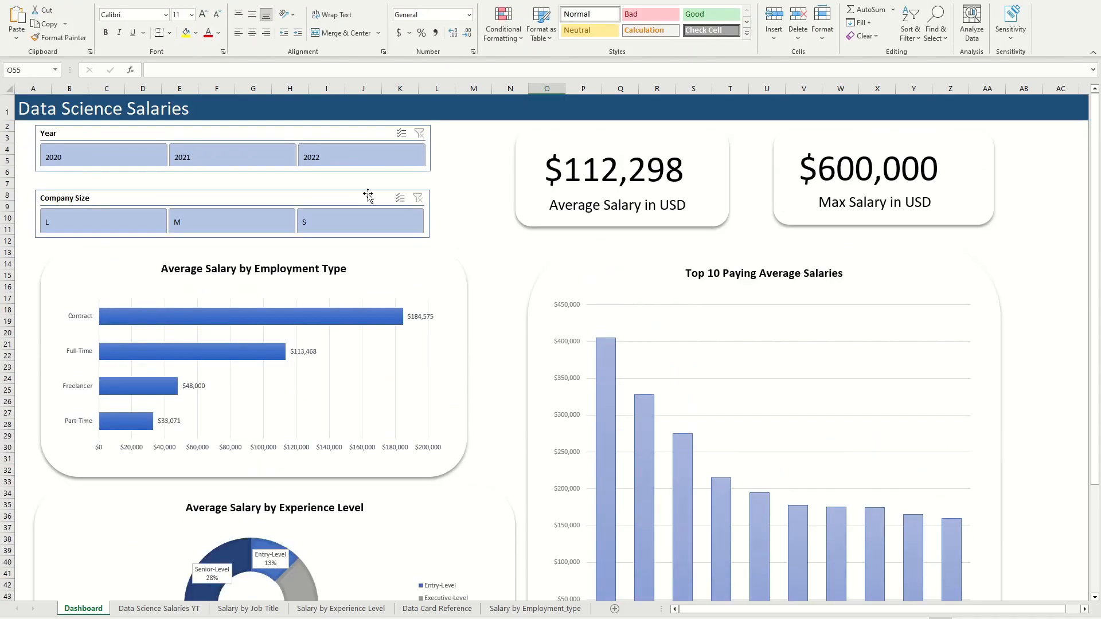
Step: Apply the same solid blue slicer style with white button text to the Year and Company Size slicers
{"action": "left_click", "coordinate": [356, 133]}
{"action": "left_click", "coordinate": [353, 34]}
{"action": "left_click", "coordinate": [246, 91]}
{"action": "left_click", "coordinate": [355, 198]}
{"action": "left_click", "coordinate": [353, 34]}
{"action": "left_click", "coordinate": [246, 91]}
{"action": "left_click", "coordinate": [474, 218]}
Step: Increase the height of the Year and Company Size slicers slightly and stack them closer together with matching edges
{"action": "left_click_drag", "start_coordinate": [347, 136], "coordinate": [350, 133]}
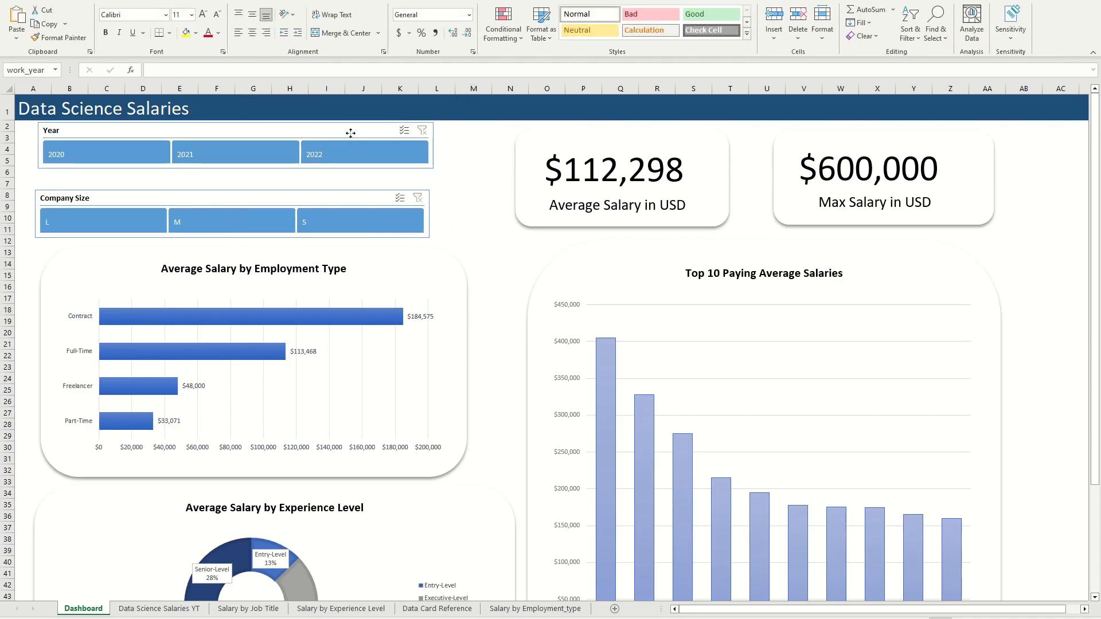
{"action": "left_click_drag", "start_coordinate": [236, 168], "coordinate": [235, 173]}
{"action": "left_click_drag", "start_coordinate": [247, 130], "coordinate": [245, 133]}
{"action": "left_click_drag", "start_coordinate": [276, 193], "coordinate": [278, 187]}
{"action": "left_click_drag", "start_coordinate": [233, 232], "coordinate": [232, 234]}
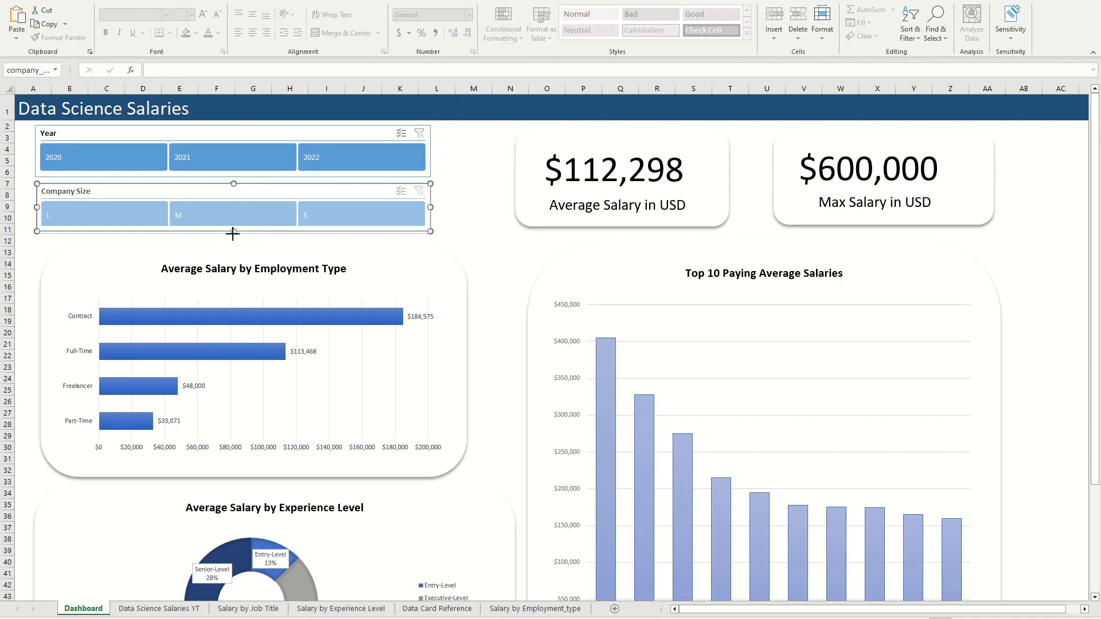
{"action": "left_click", "coordinate": [459, 220]}
Step: Shift the Average Salary by Experience Level chart slightly up and left beneath the Employment Type chart
{"action": "scroll", "coordinate": [475, 199], "scroll_direction": "down", "scroll_amount": 1}
{"action": "scroll", "coordinate": [460, 167], "scroll_direction": "up", "scroll_amount": 1}
{"action": "scroll", "coordinate": [484, 218], "scroll_direction": "down", "scroll_amount": 6}
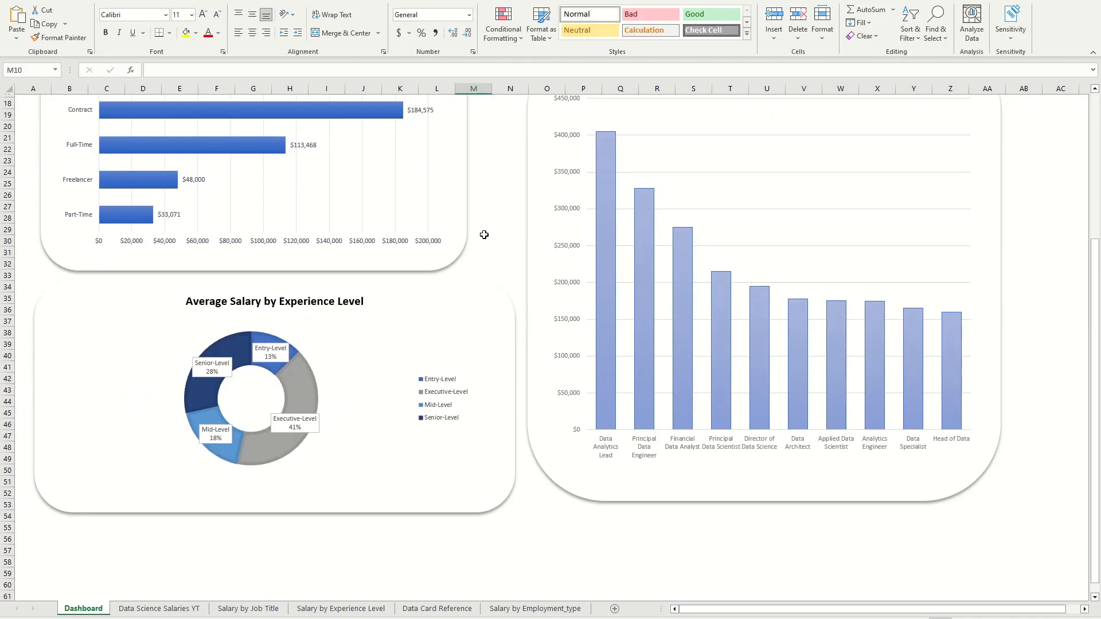
{"action": "left_click", "coordinate": [487, 305]}
{"action": "scroll", "coordinate": [511, 186], "scroll_direction": "up", "scroll_amount": 6}
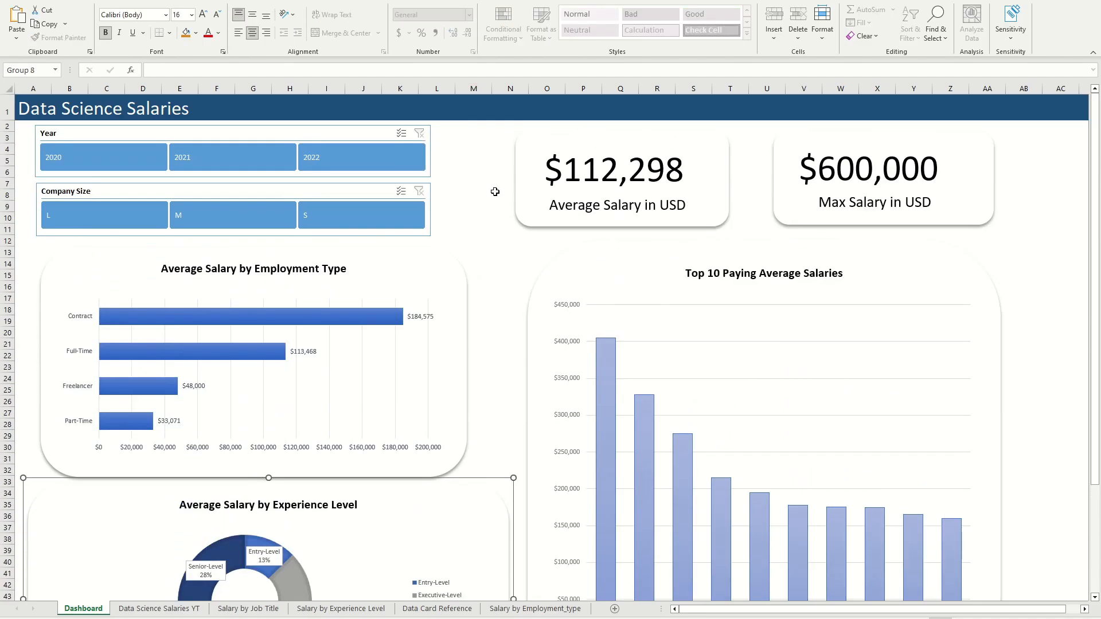
{"action": "left_click", "coordinate": [495, 192]}
{"action": "left_click", "coordinate": [503, 237]}
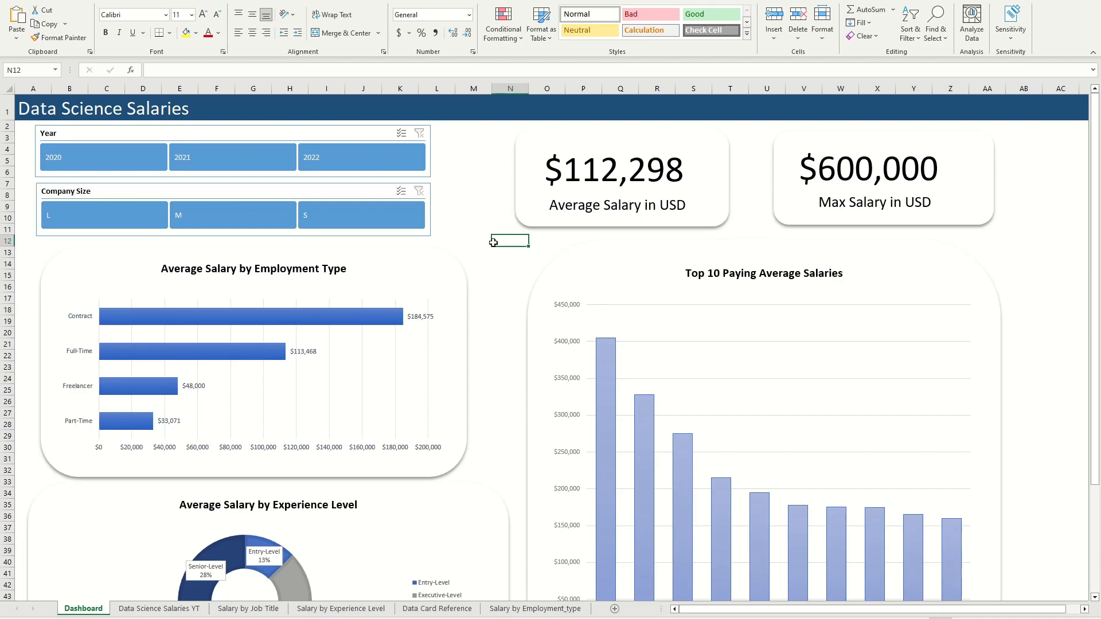
Step: Test the slicers by filtering to 2021, switching to 2022 with company size S, and returning to 2021
{"action": "left_click", "coordinate": [253, 160]}
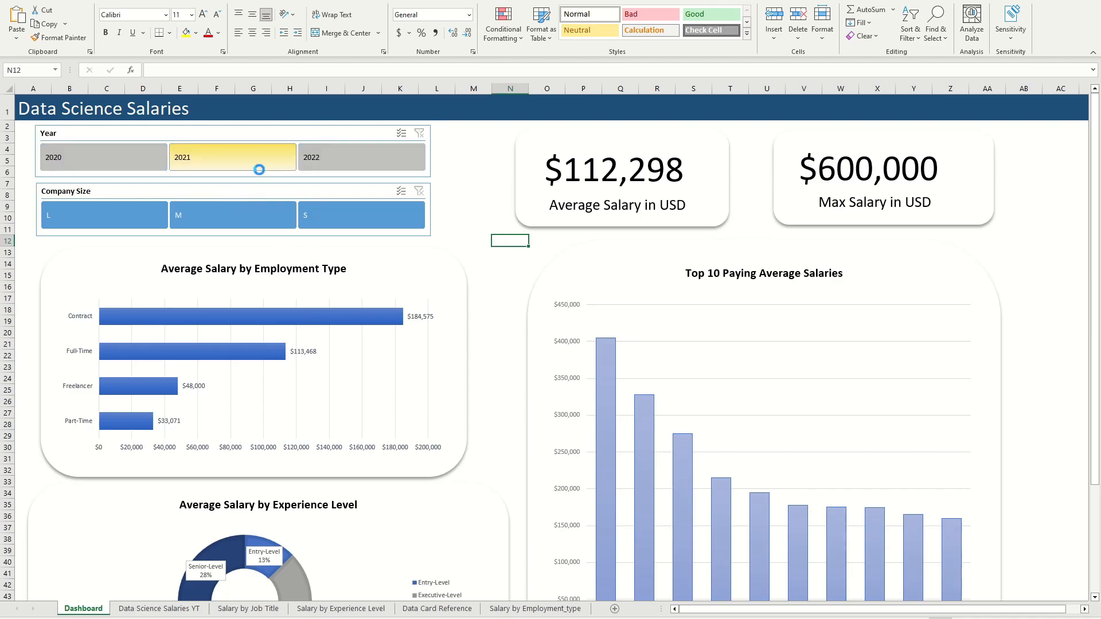
{"action": "left_click", "coordinate": [345, 172]}
{"action": "left_click", "coordinate": [321, 210]}
{"action": "left_click", "coordinate": [198, 161]}
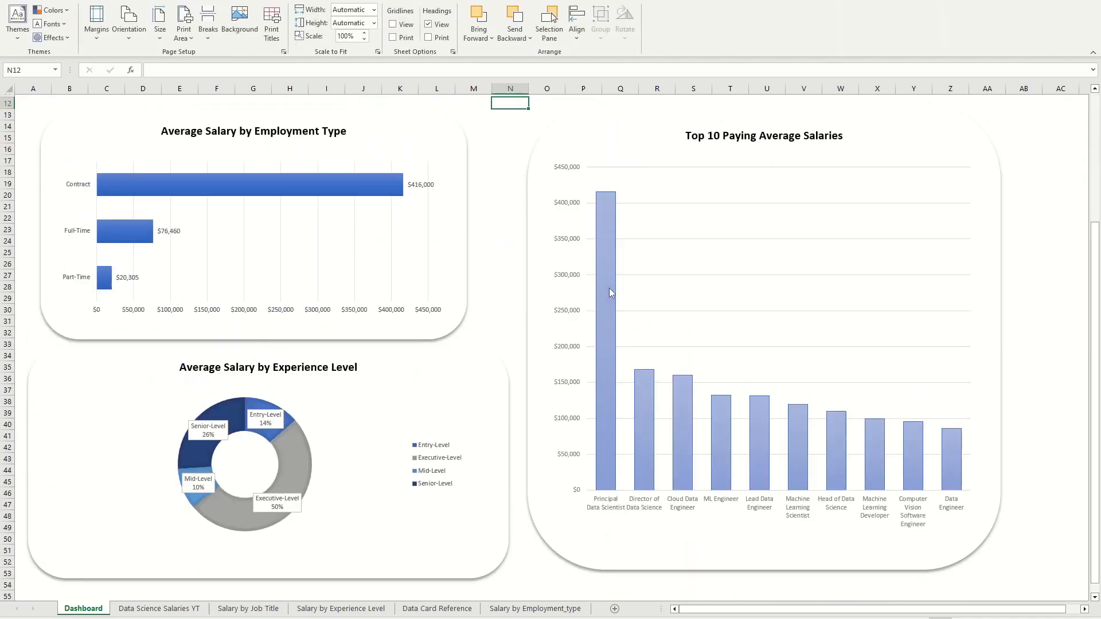
Step: Examine the cards and charts across the filtered dashboard
{"action": "scroll", "coordinate": [594, 278], "scroll_direction": "up", "scroll_amount": 4}
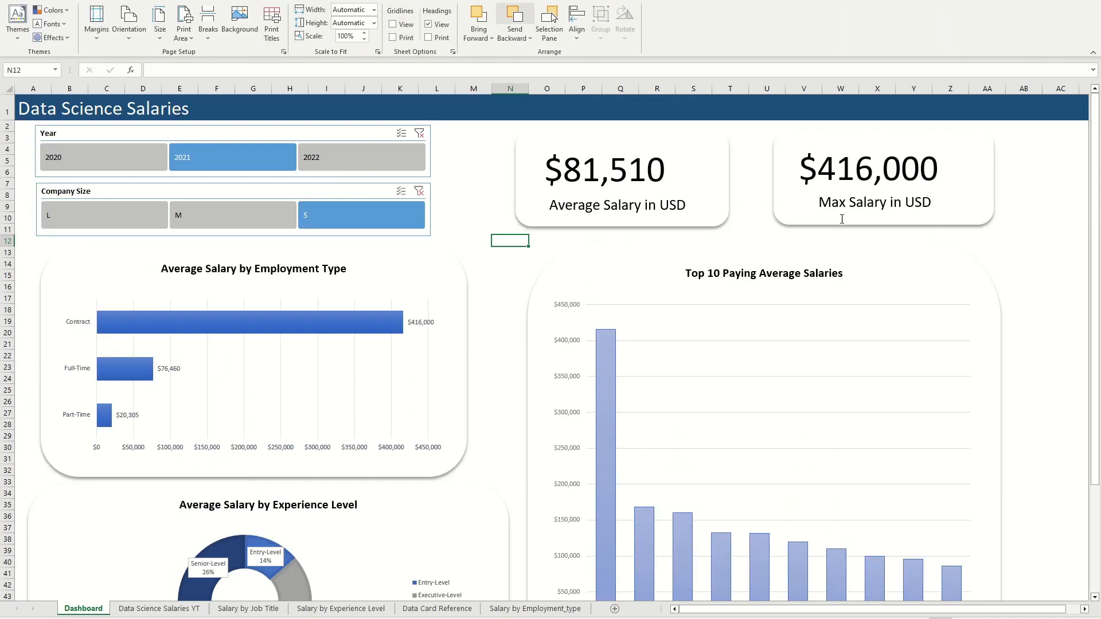
{"action": "scroll", "coordinate": [655, 319], "scroll_direction": "down", "scroll_amount": 7}
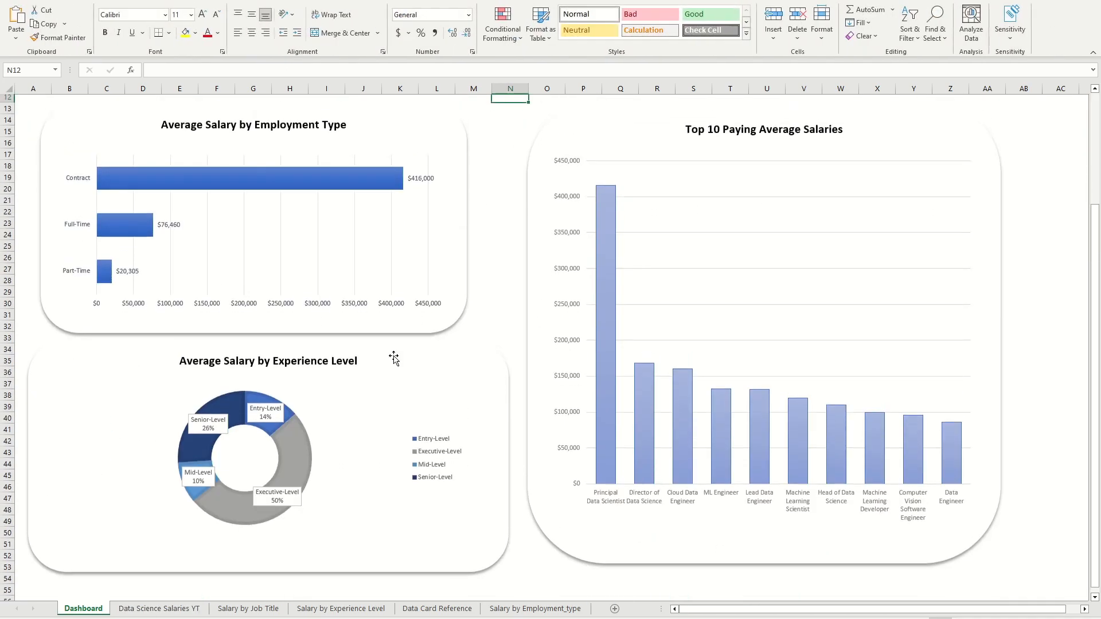
{"action": "scroll", "coordinate": [447, 270], "scroll_direction": "up", "scroll_amount": 5}
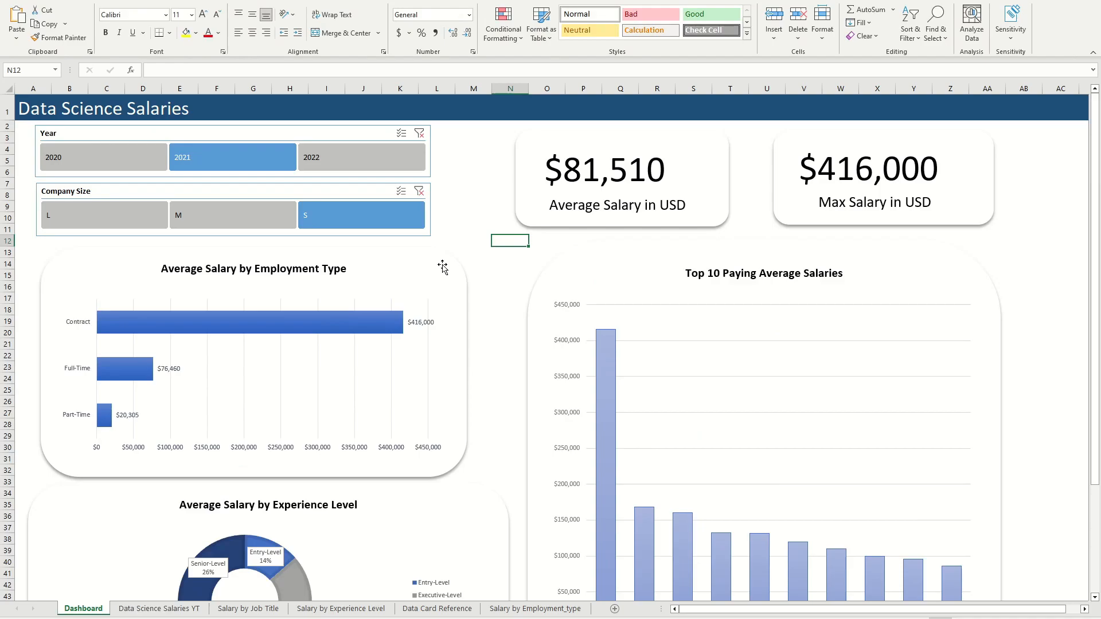
{"action": "scroll", "coordinate": [450, 272], "scroll_direction": "down", "scroll_amount": 6}
{"action": "scroll", "coordinate": [447, 247], "scroll_direction": "down", "scroll_amount": 8}
{"action": "scroll", "coordinate": [444, 247], "scroll_direction": "up", "scroll_amount": 8}
{"action": "scroll", "coordinate": [435, 246], "scroll_direction": "up", "scroll_amount": 1}
{"action": "left_click", "coordinate": [407, 276]}
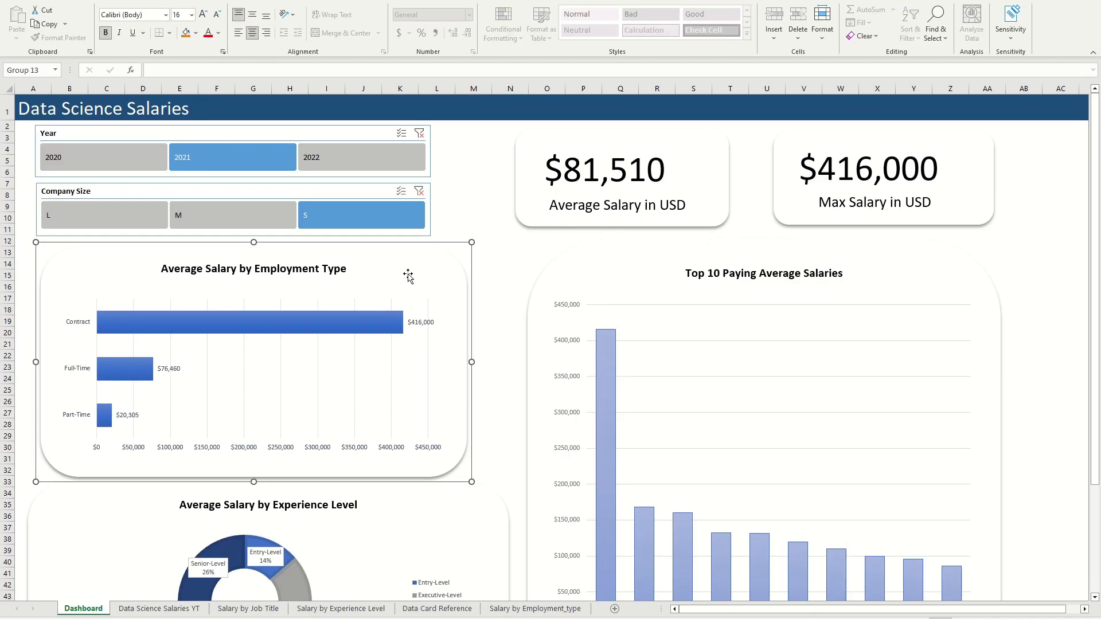